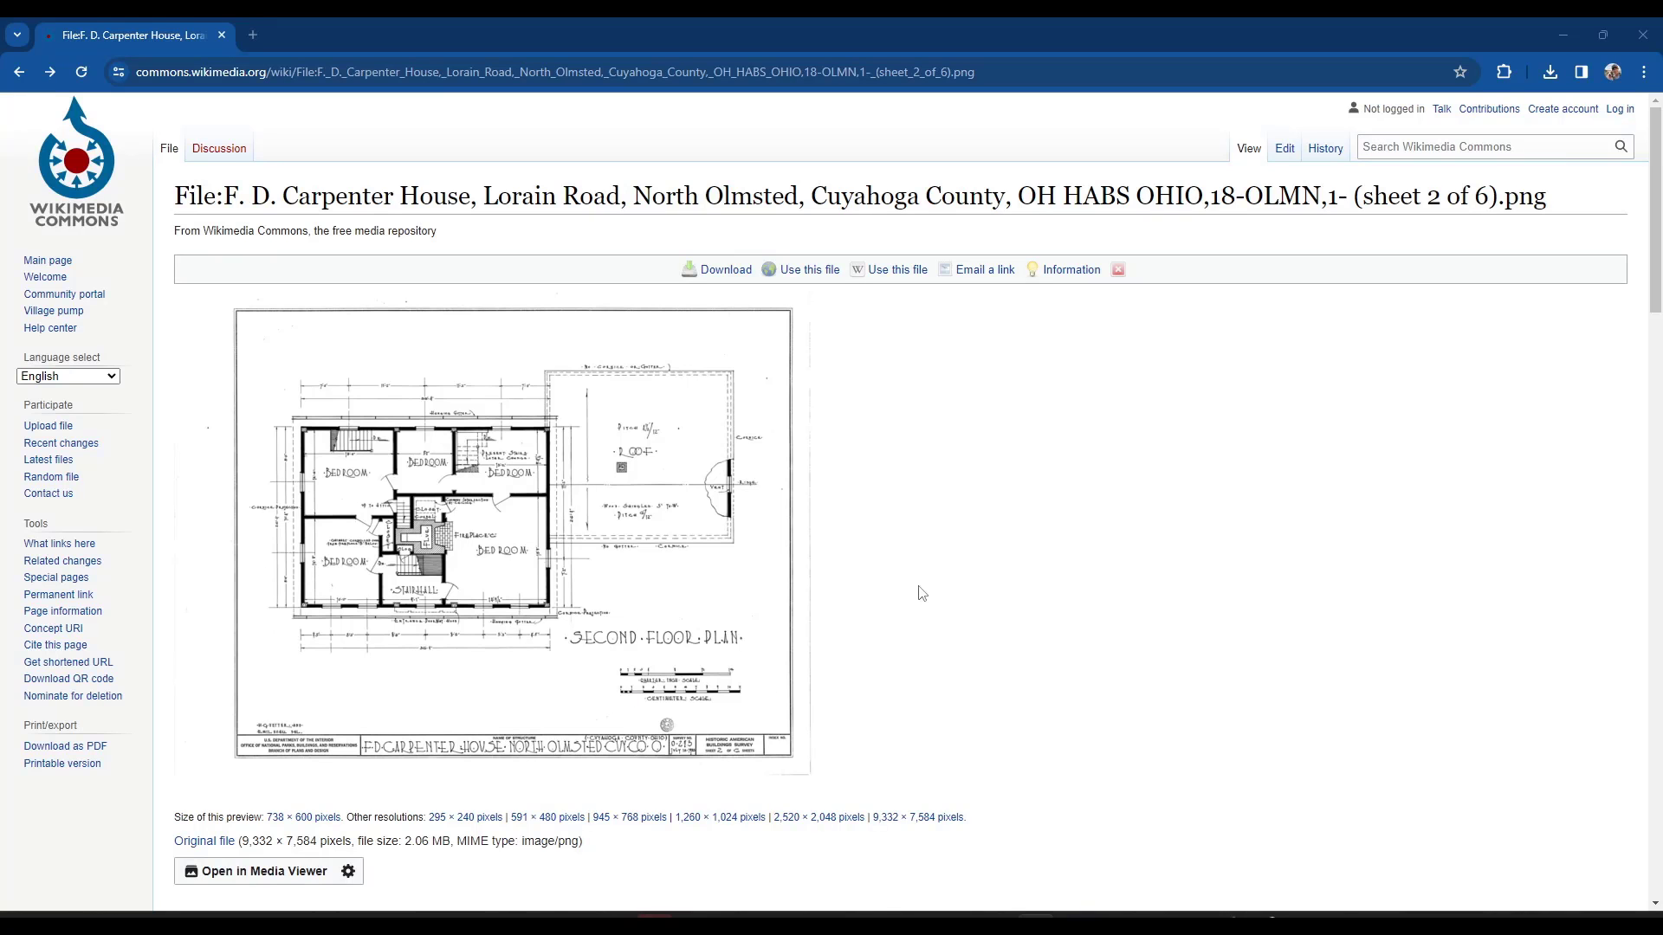
Examine the sheet's file details and other versions, and open the Historic American Buildings Survey credit link in a new tab.
scroll(1020, 557, down, 10)
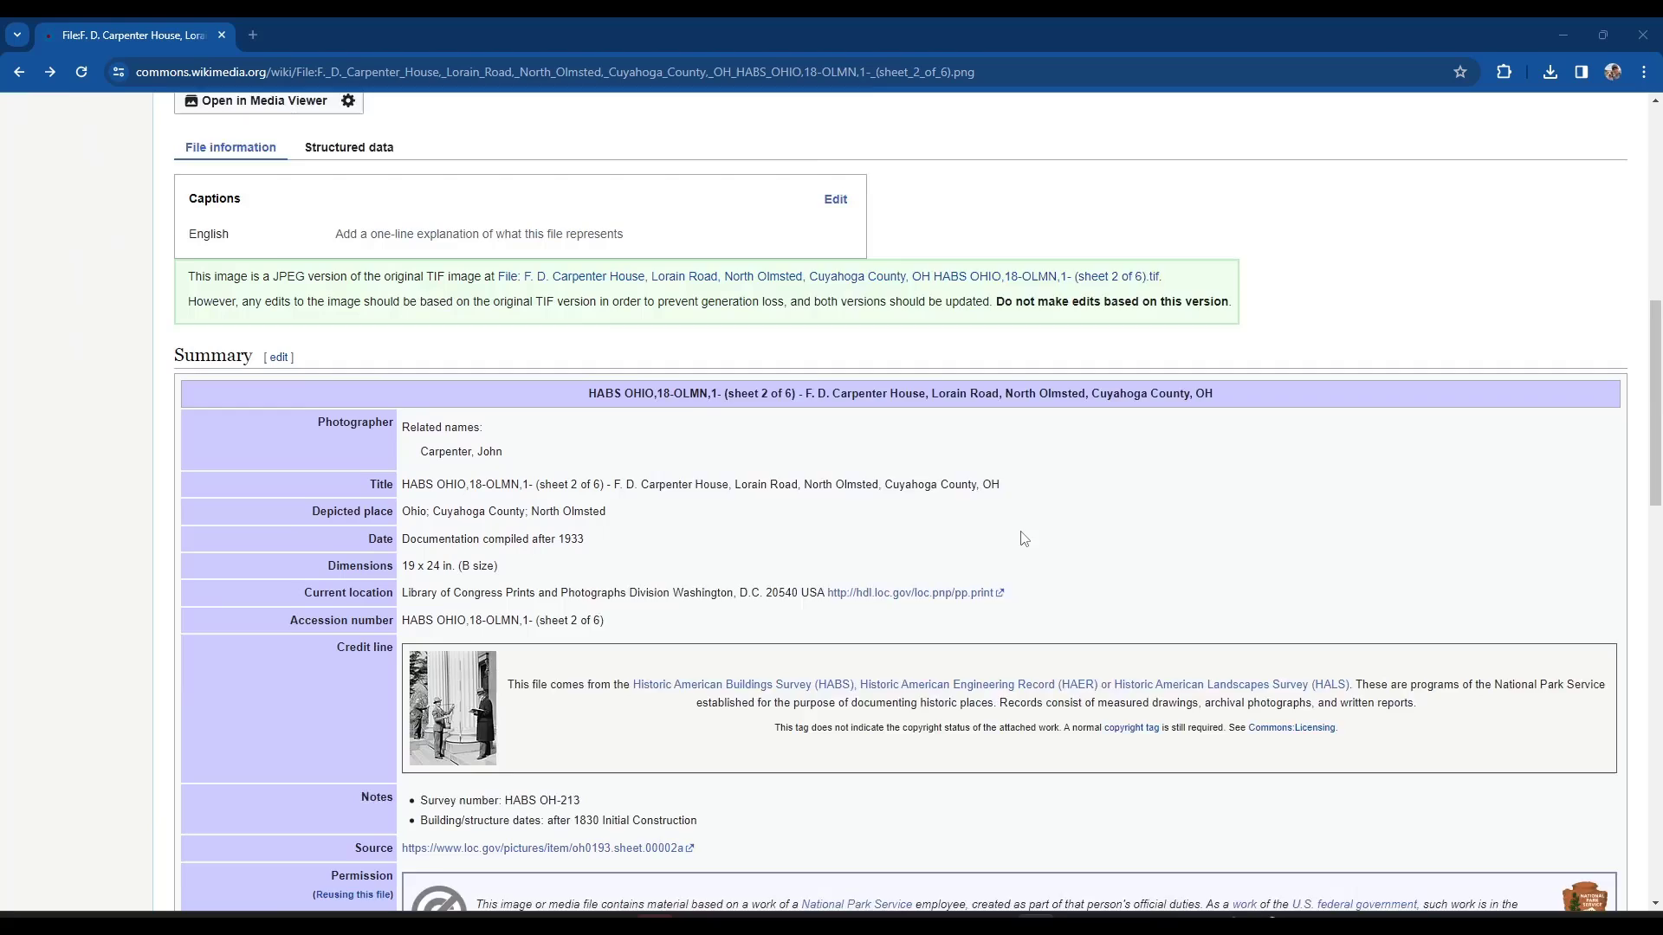
scroll(1030, 540, down, 7)
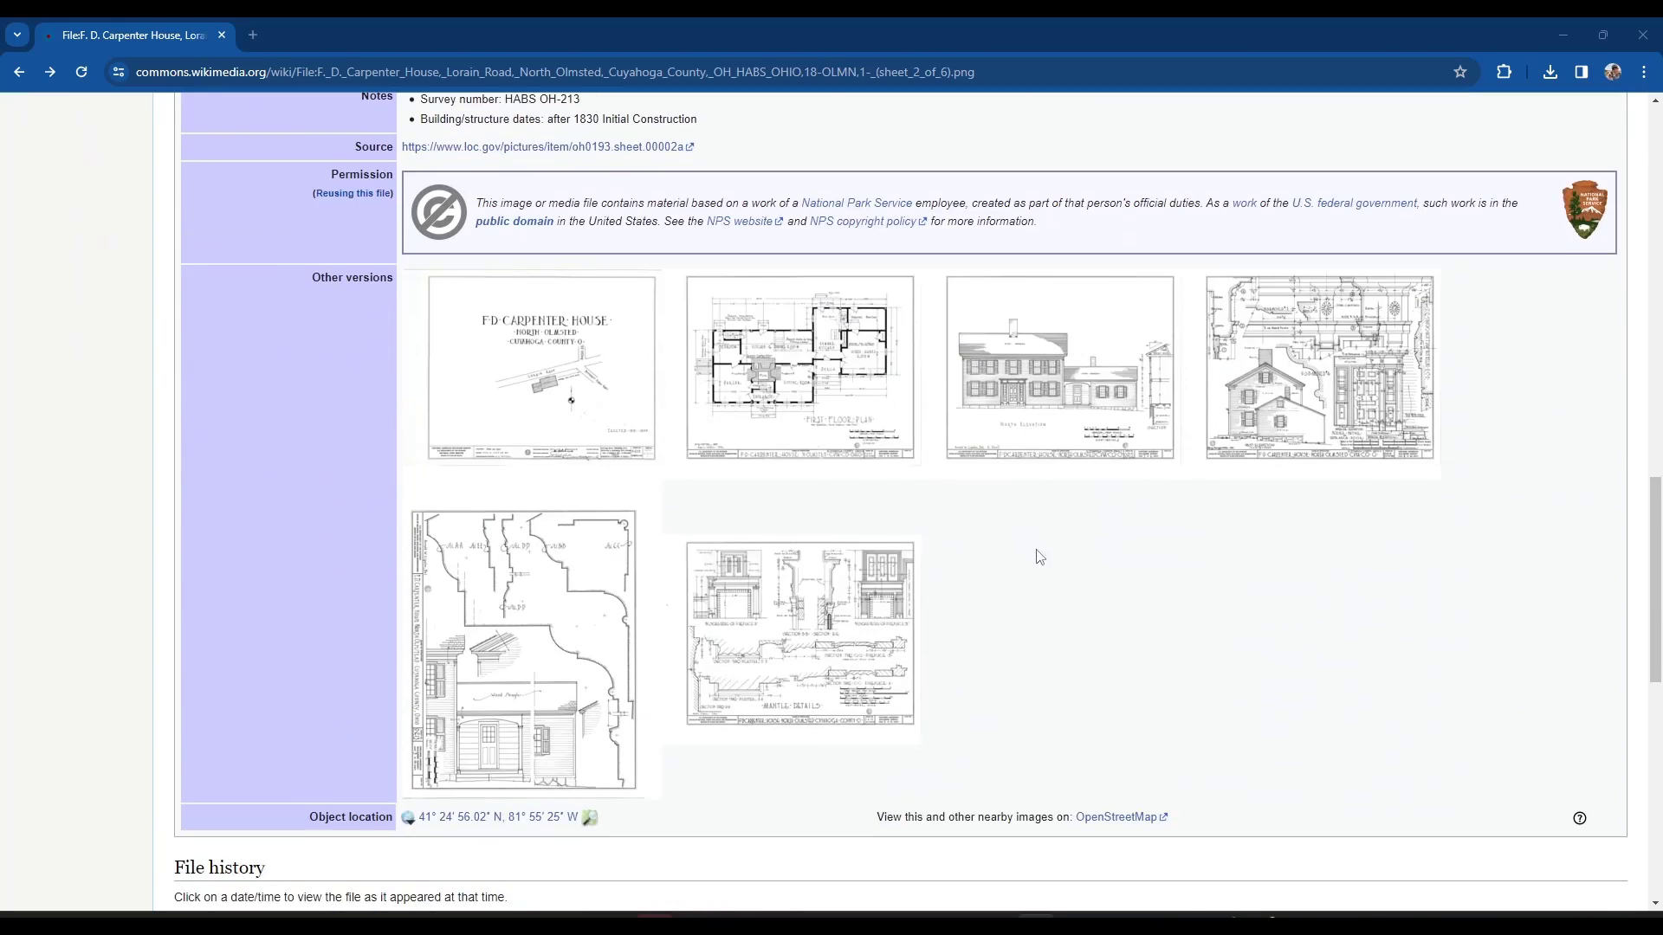
scroll(1040, 557, up, 5)
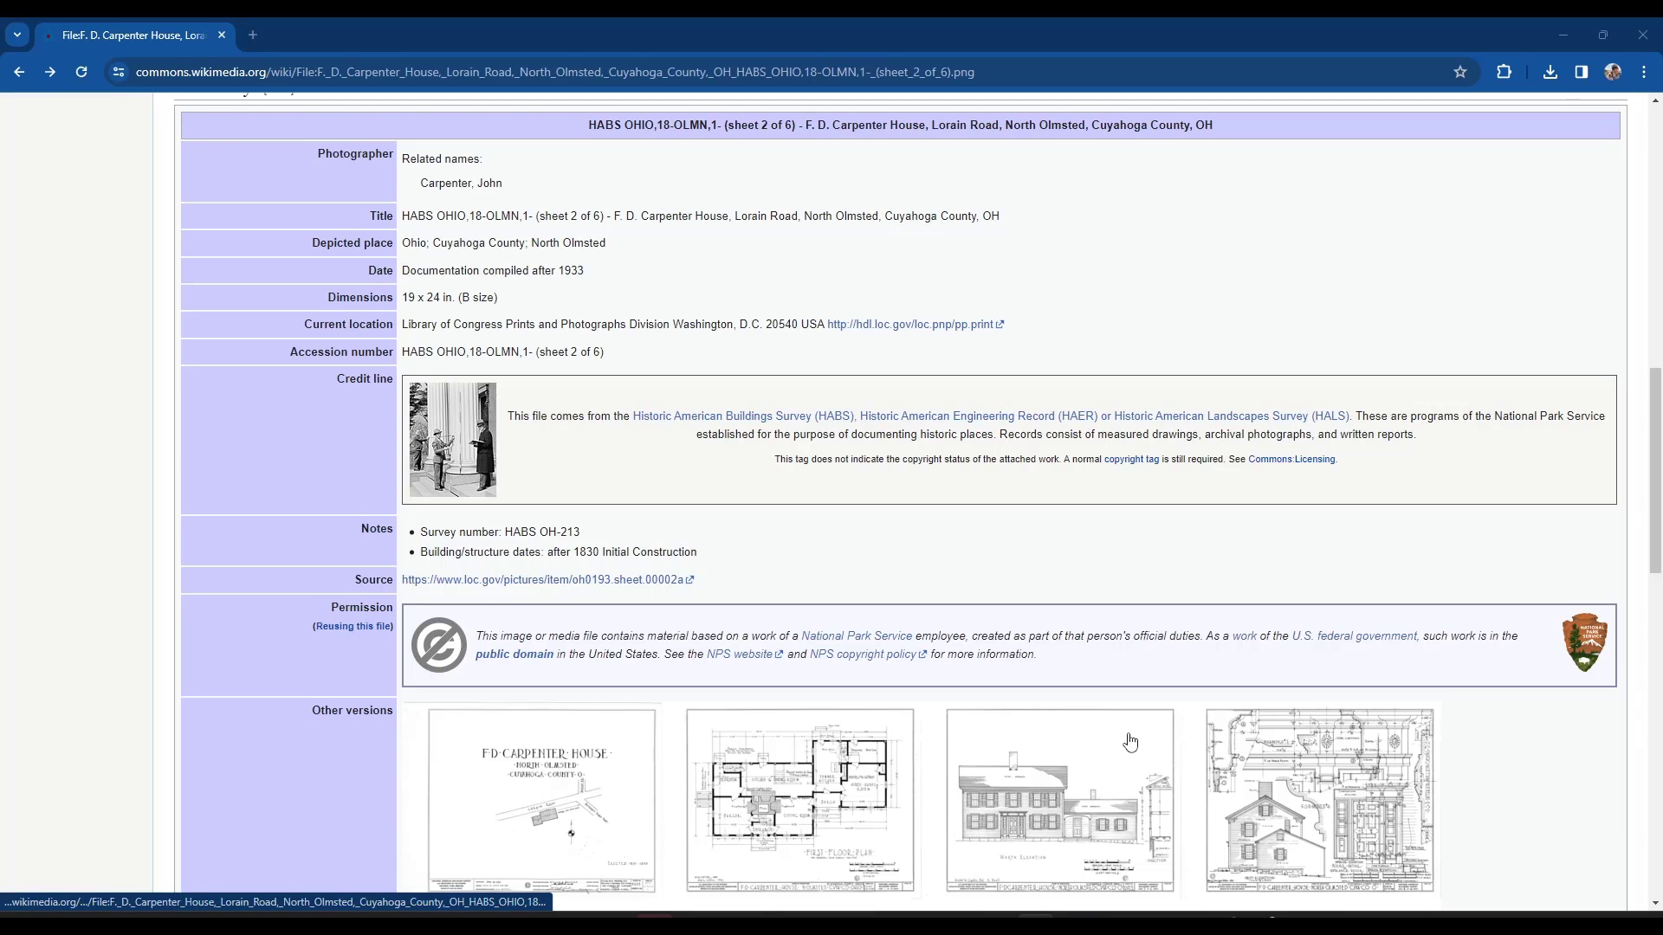
right_click(932, 422)
click(948, 430)
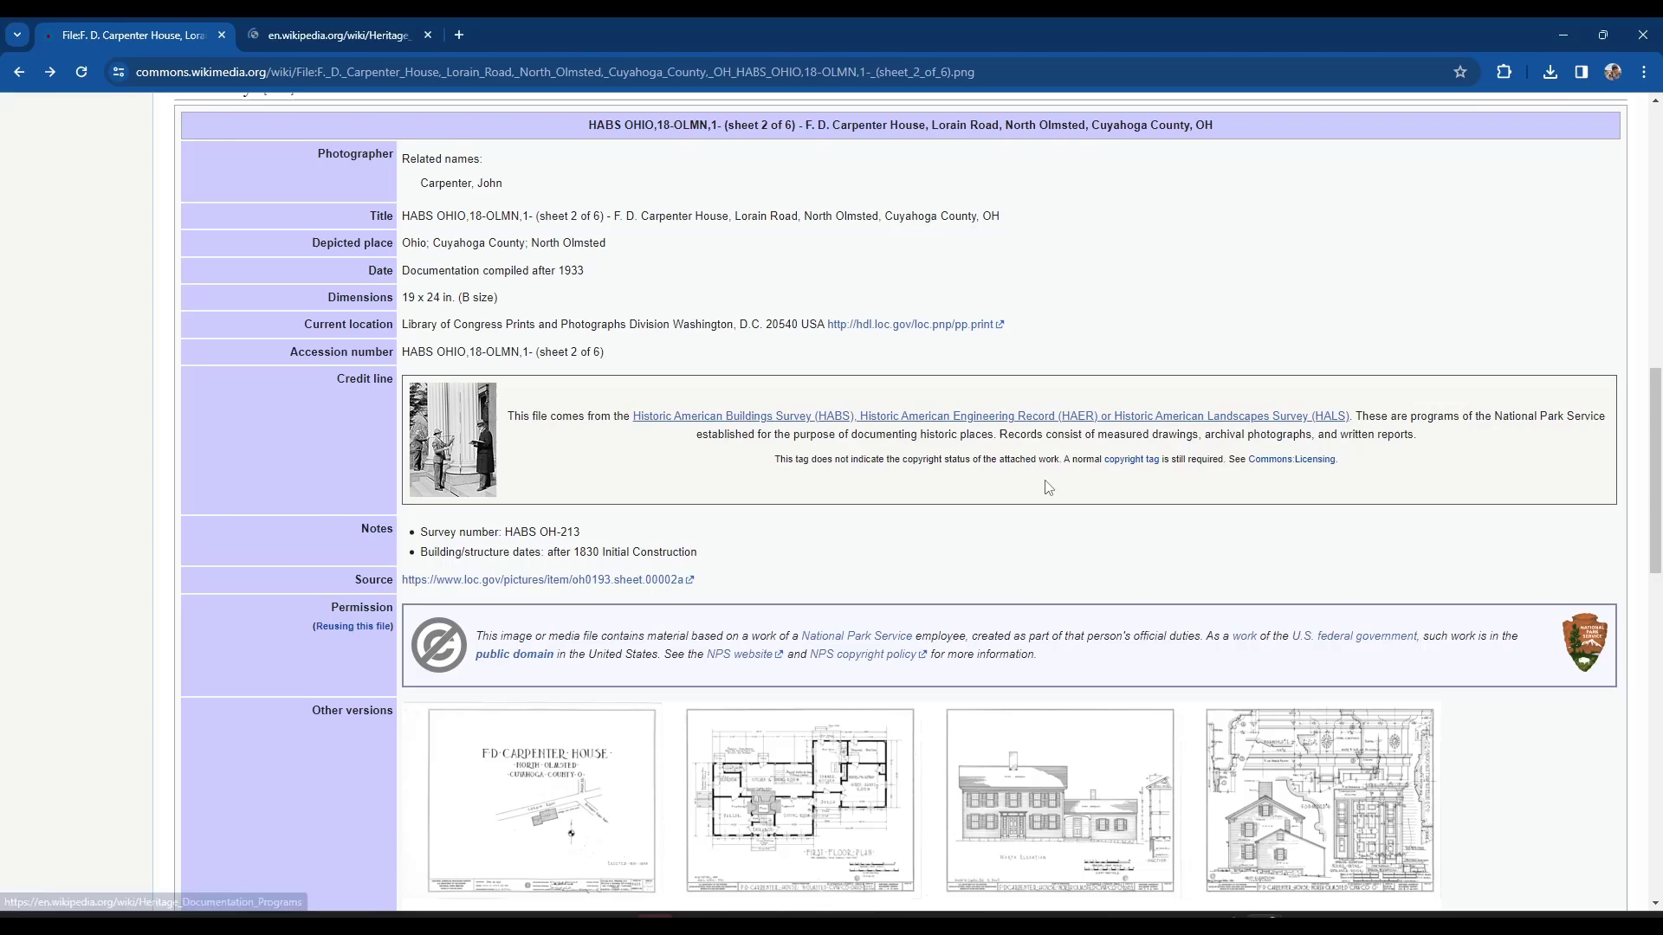
Open the First Floor Plan sheet from the other versions and bring up its download size options.
scroll(920, 452, down, 6)
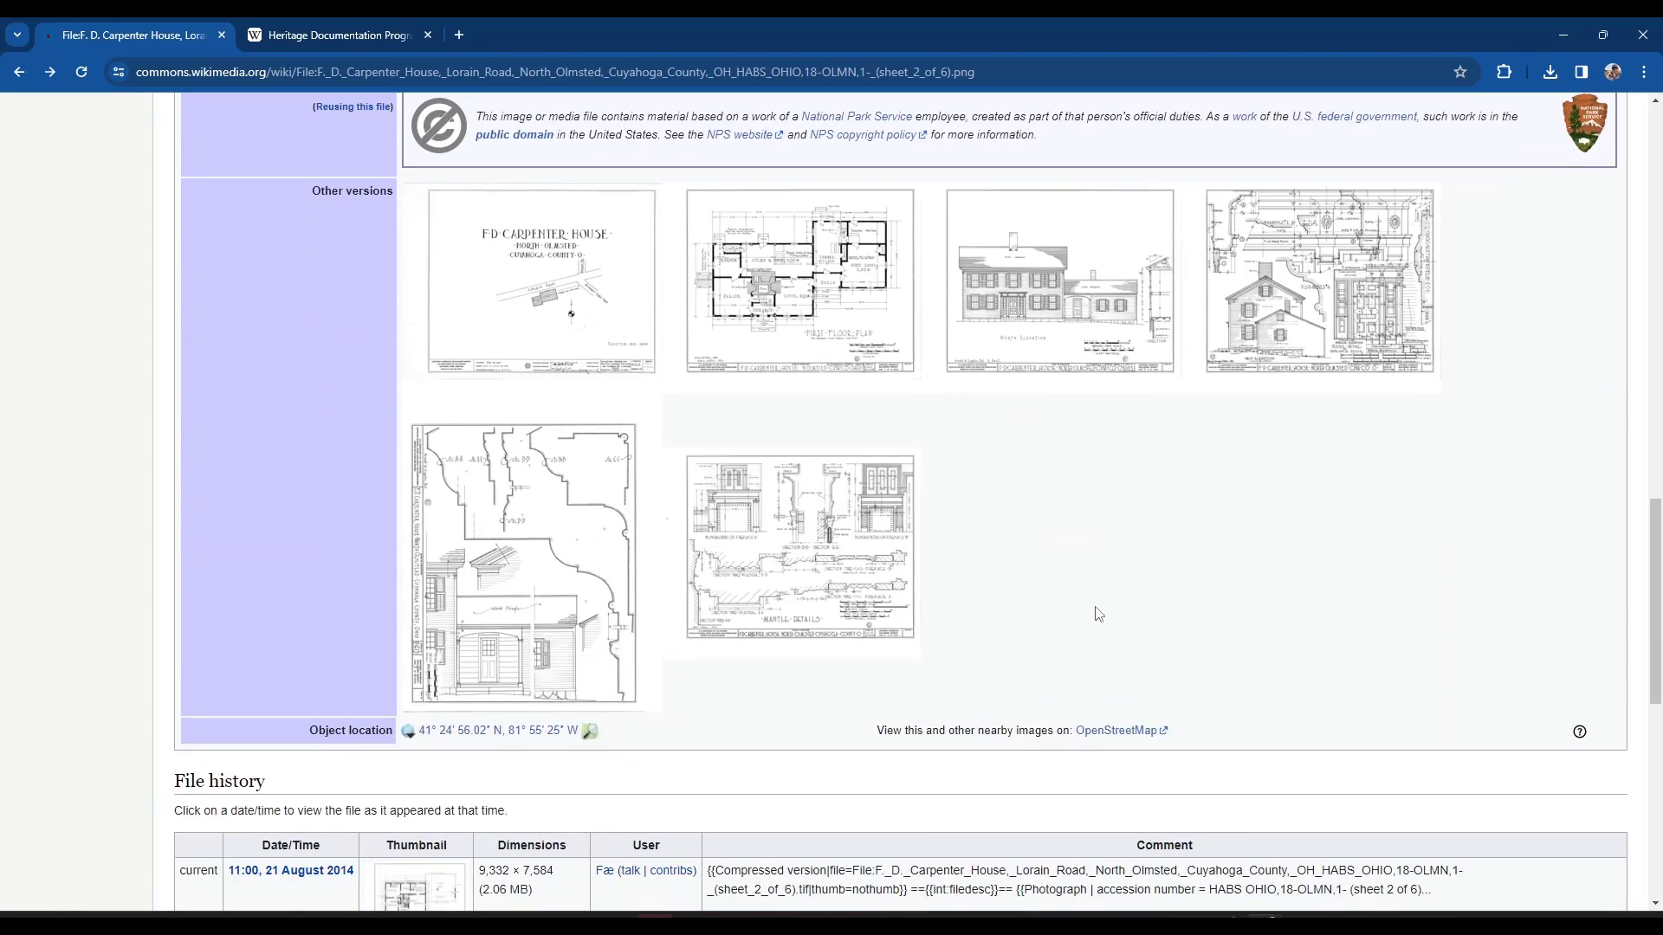
scroll(1098, 614, up, 1)
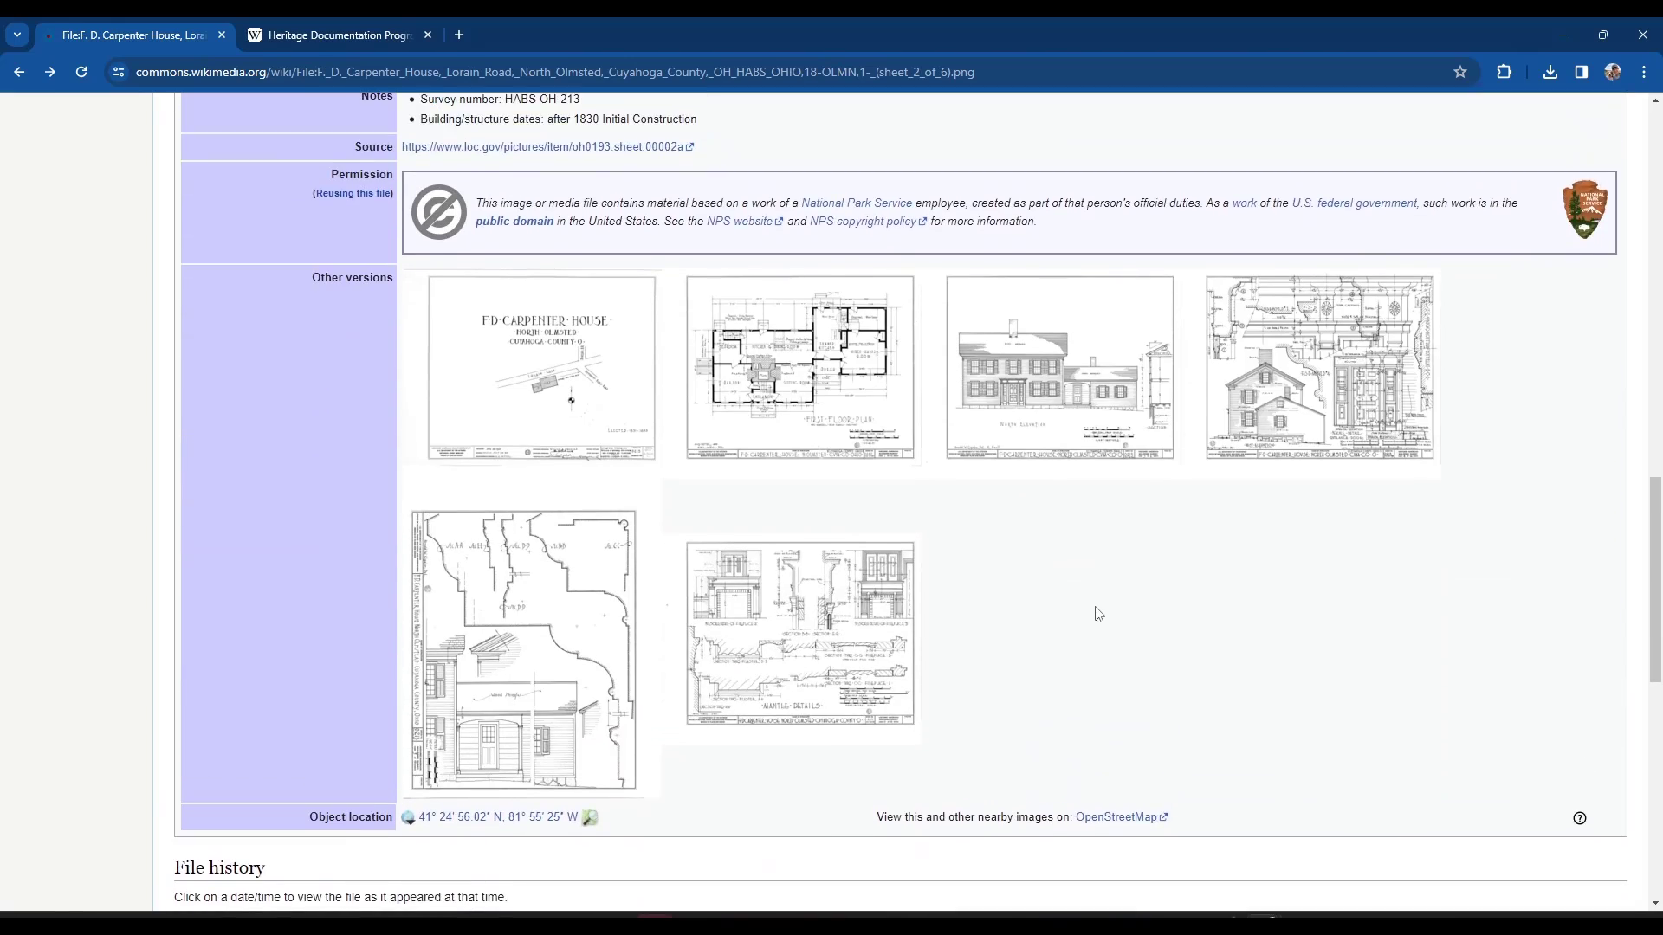
click(797, 376)
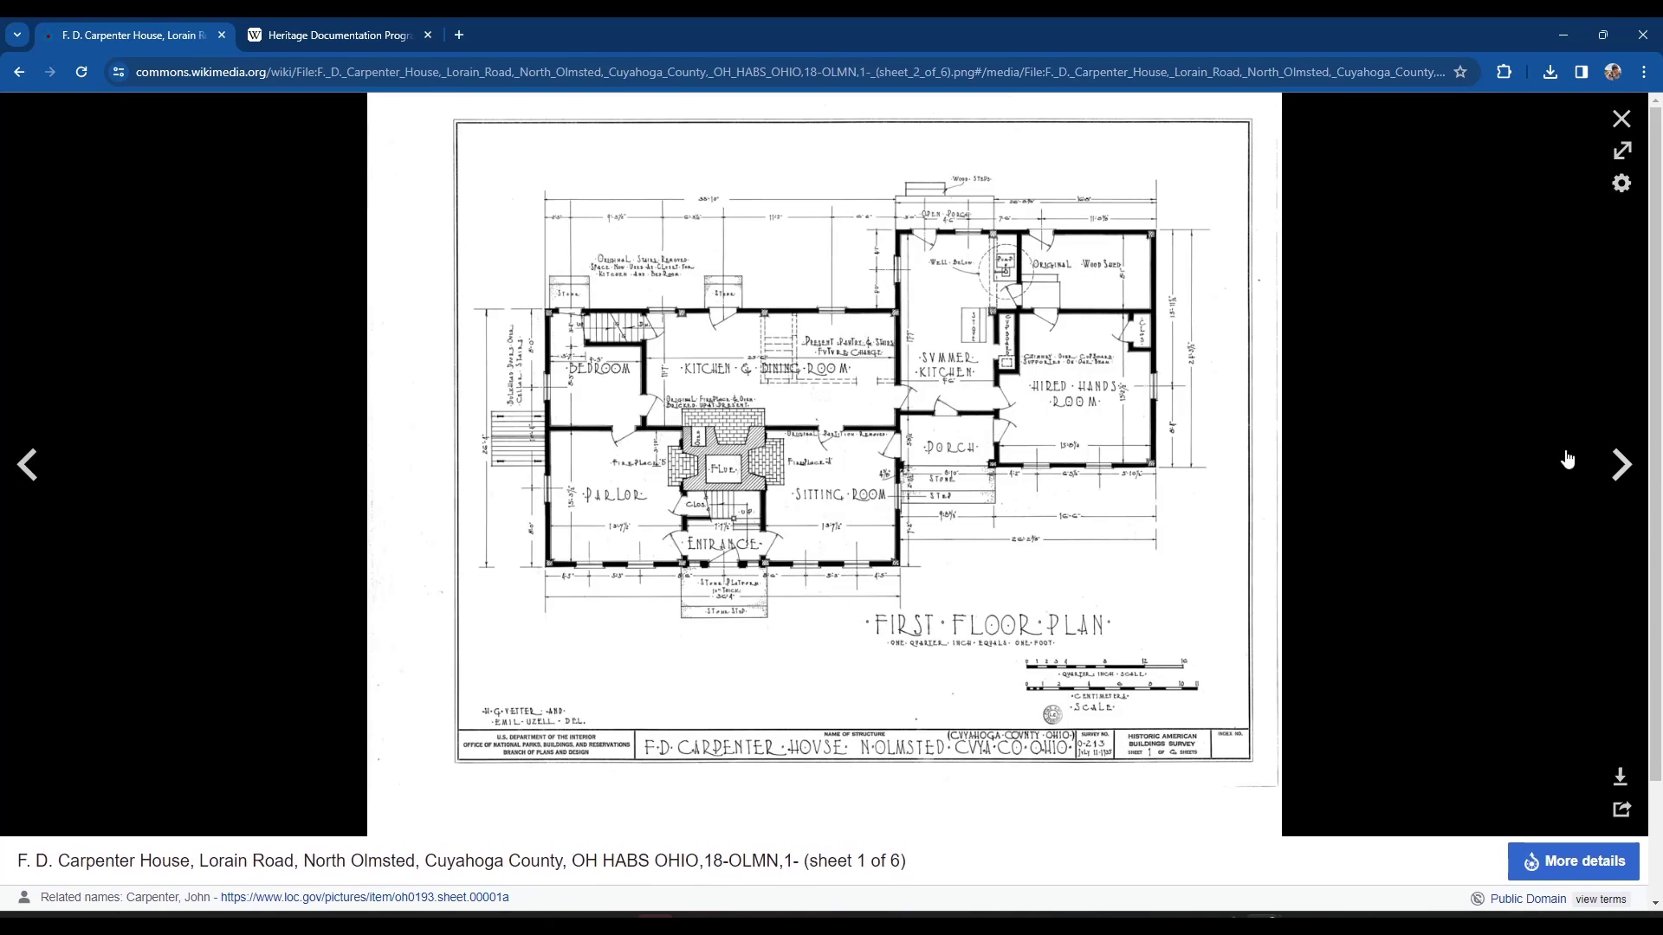
click(1626, 787)
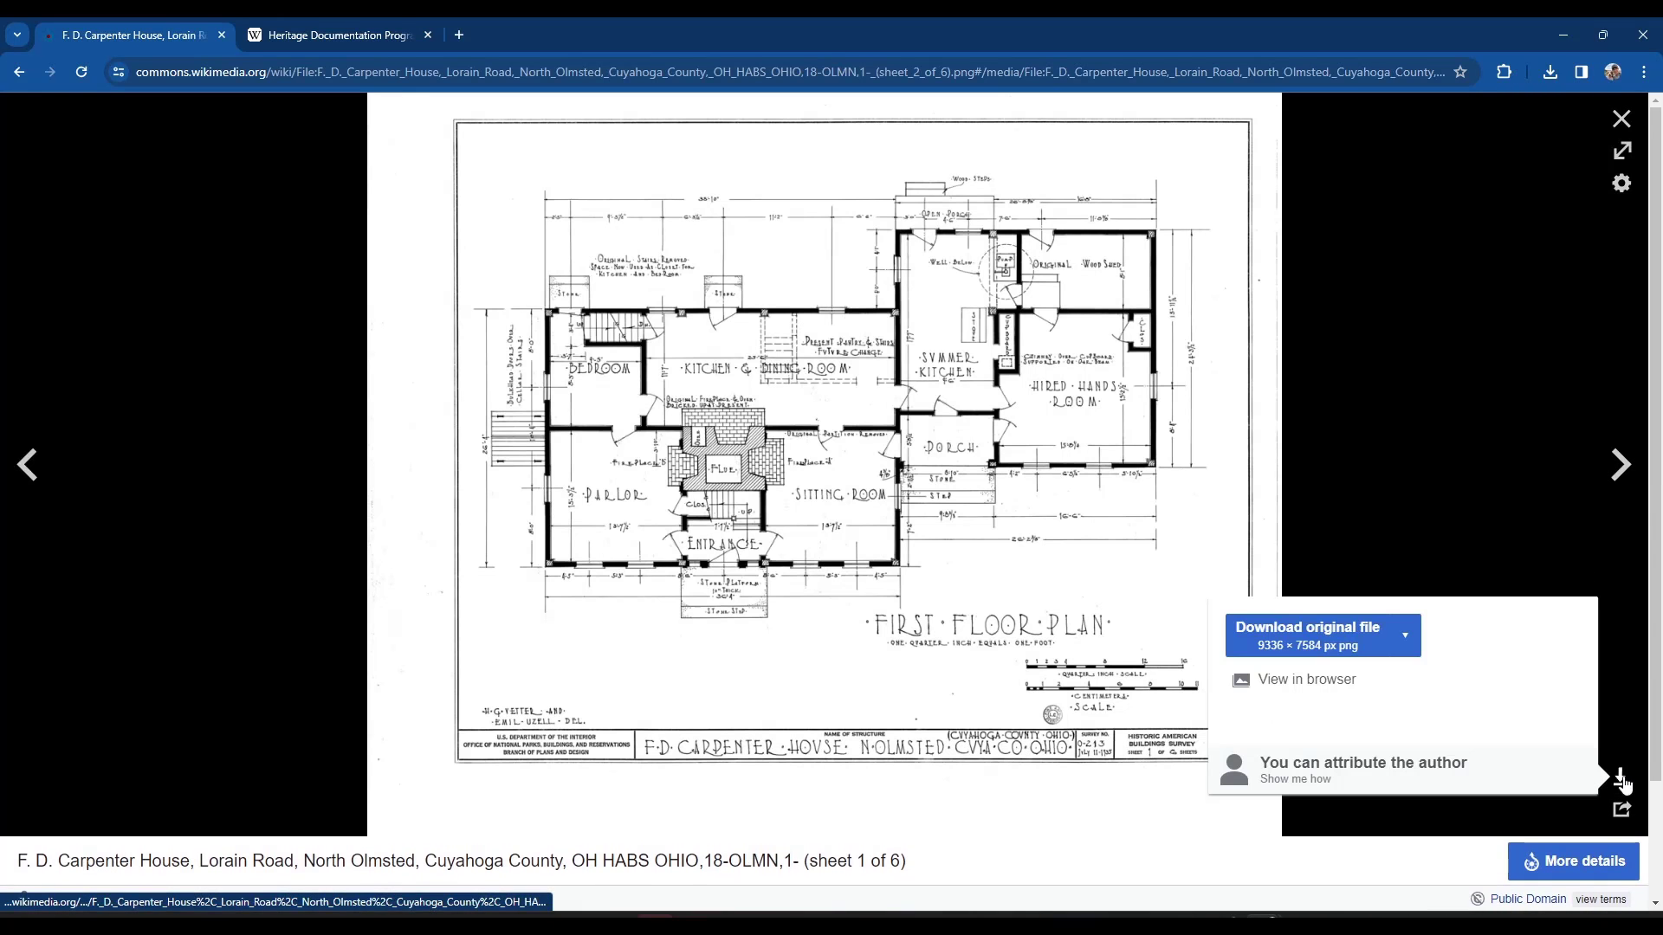
click(1406, 637)
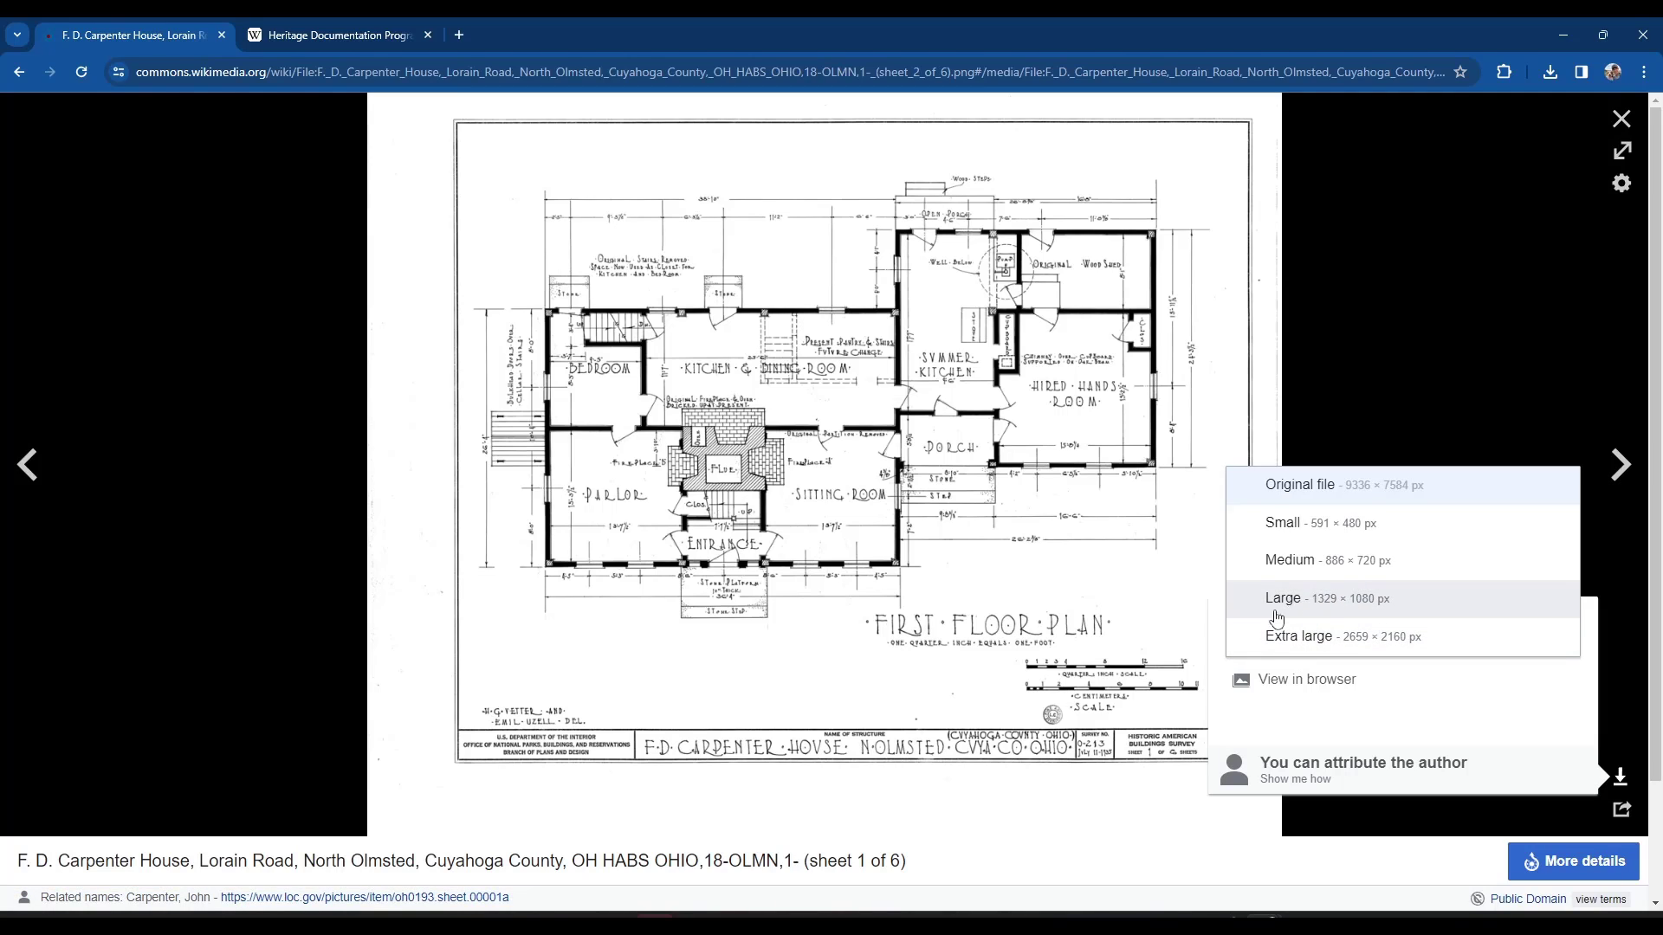
click(738, 415)
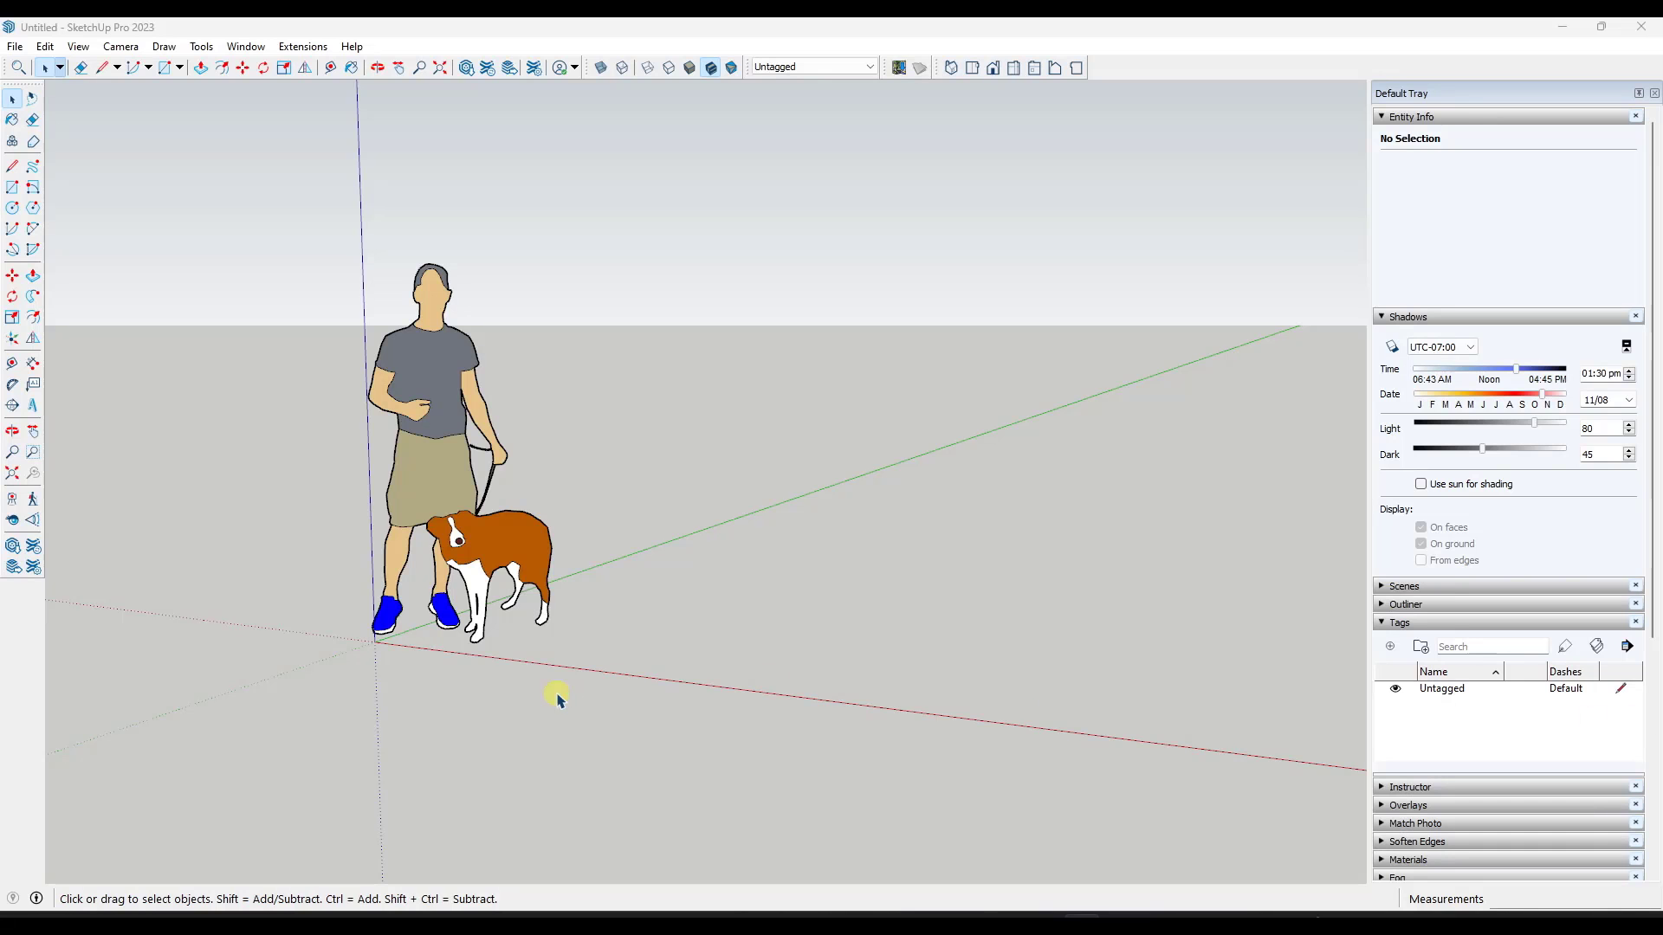
Switch to SketchUp, import the sheet 1 of 6 floor plan as an image, and lay it flat near the origin, about 18' 3" wide.
middle_drag(557, 700, 561, 492)
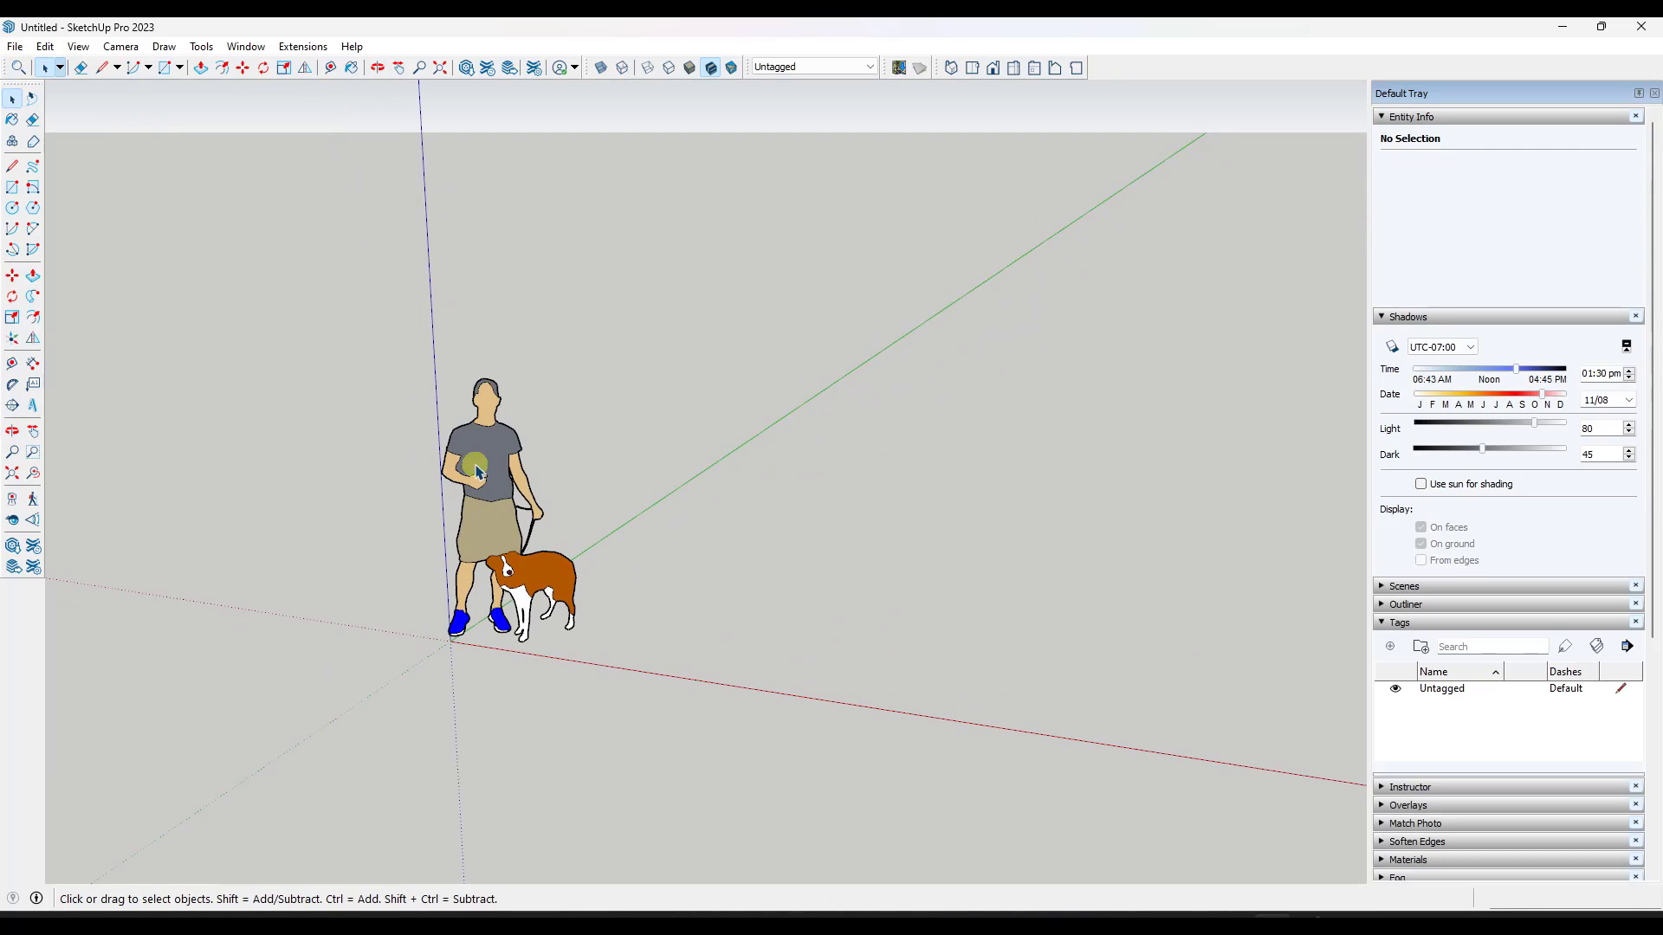
click(17, 46)
click(52, 325)
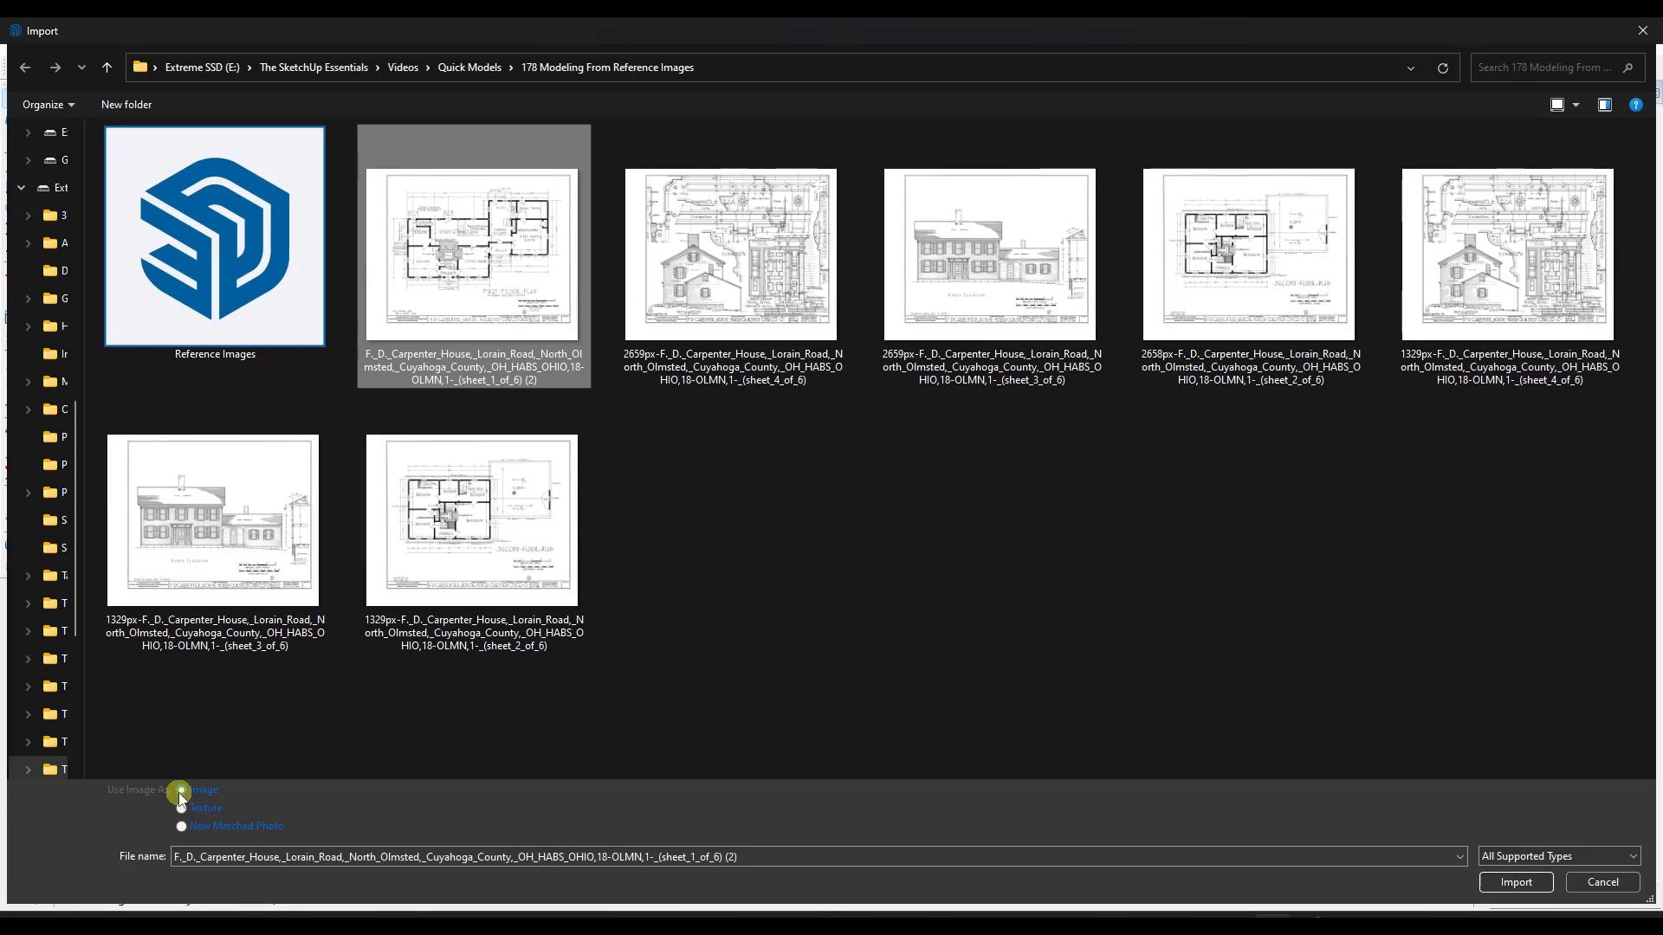
click(1514, 882)
click(612, 638)
click(794, 438)
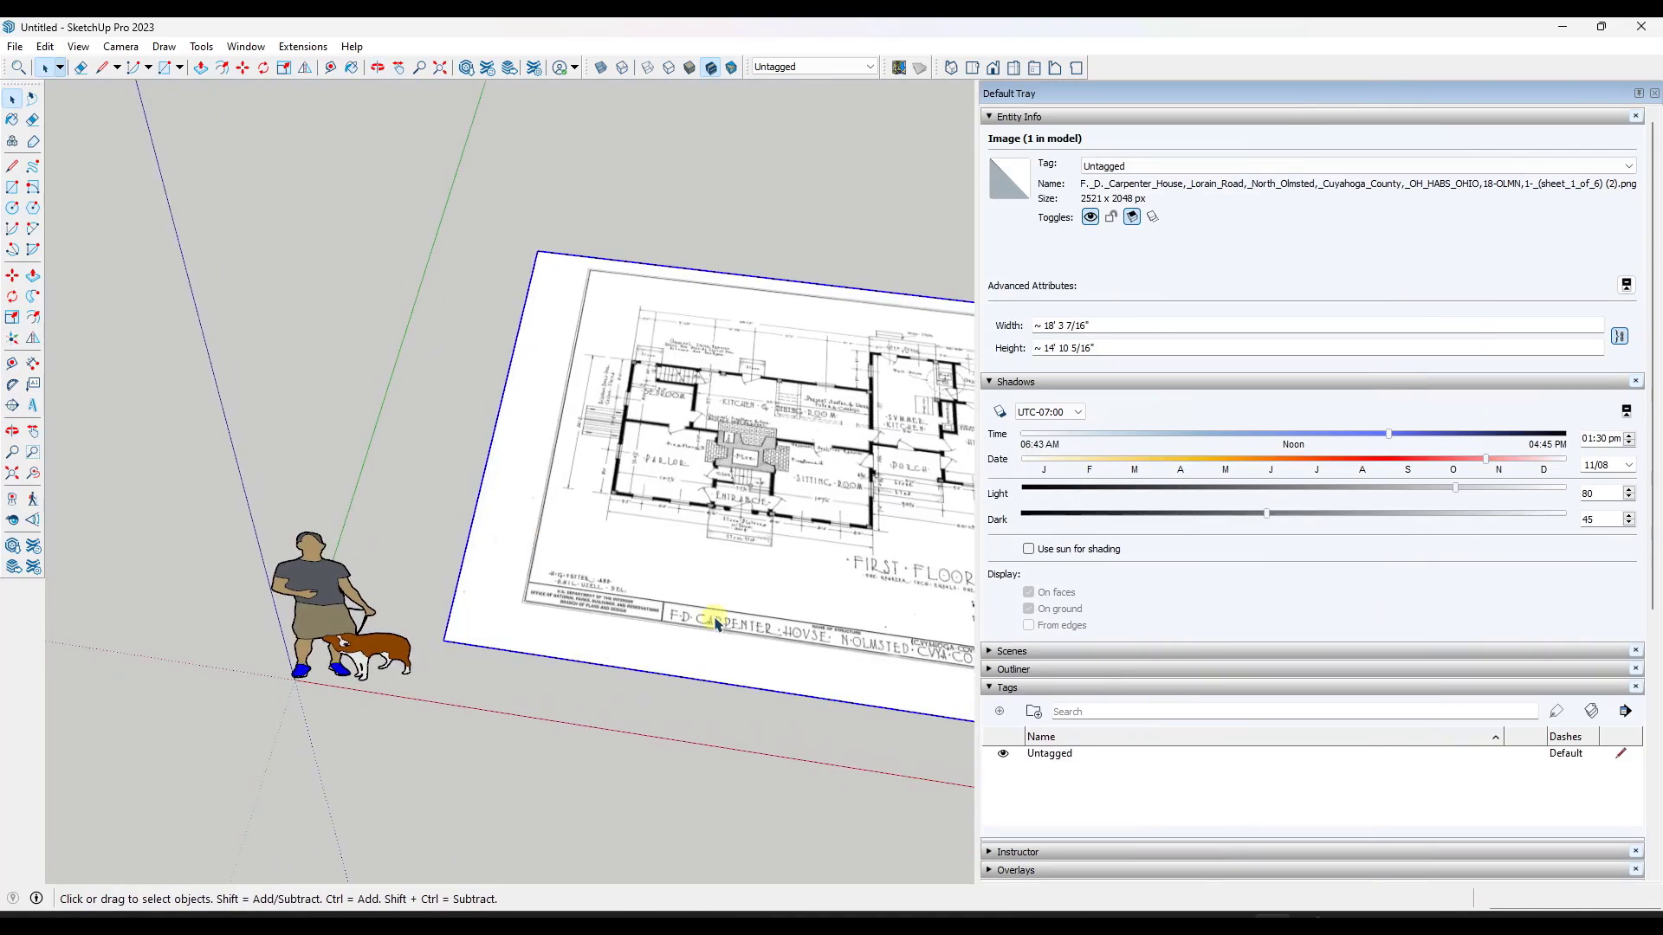
Draw a reference line about 7' 1" long over the front wall's overall dimension line on the floor plan image.
scroll(715, 623, down, 2)
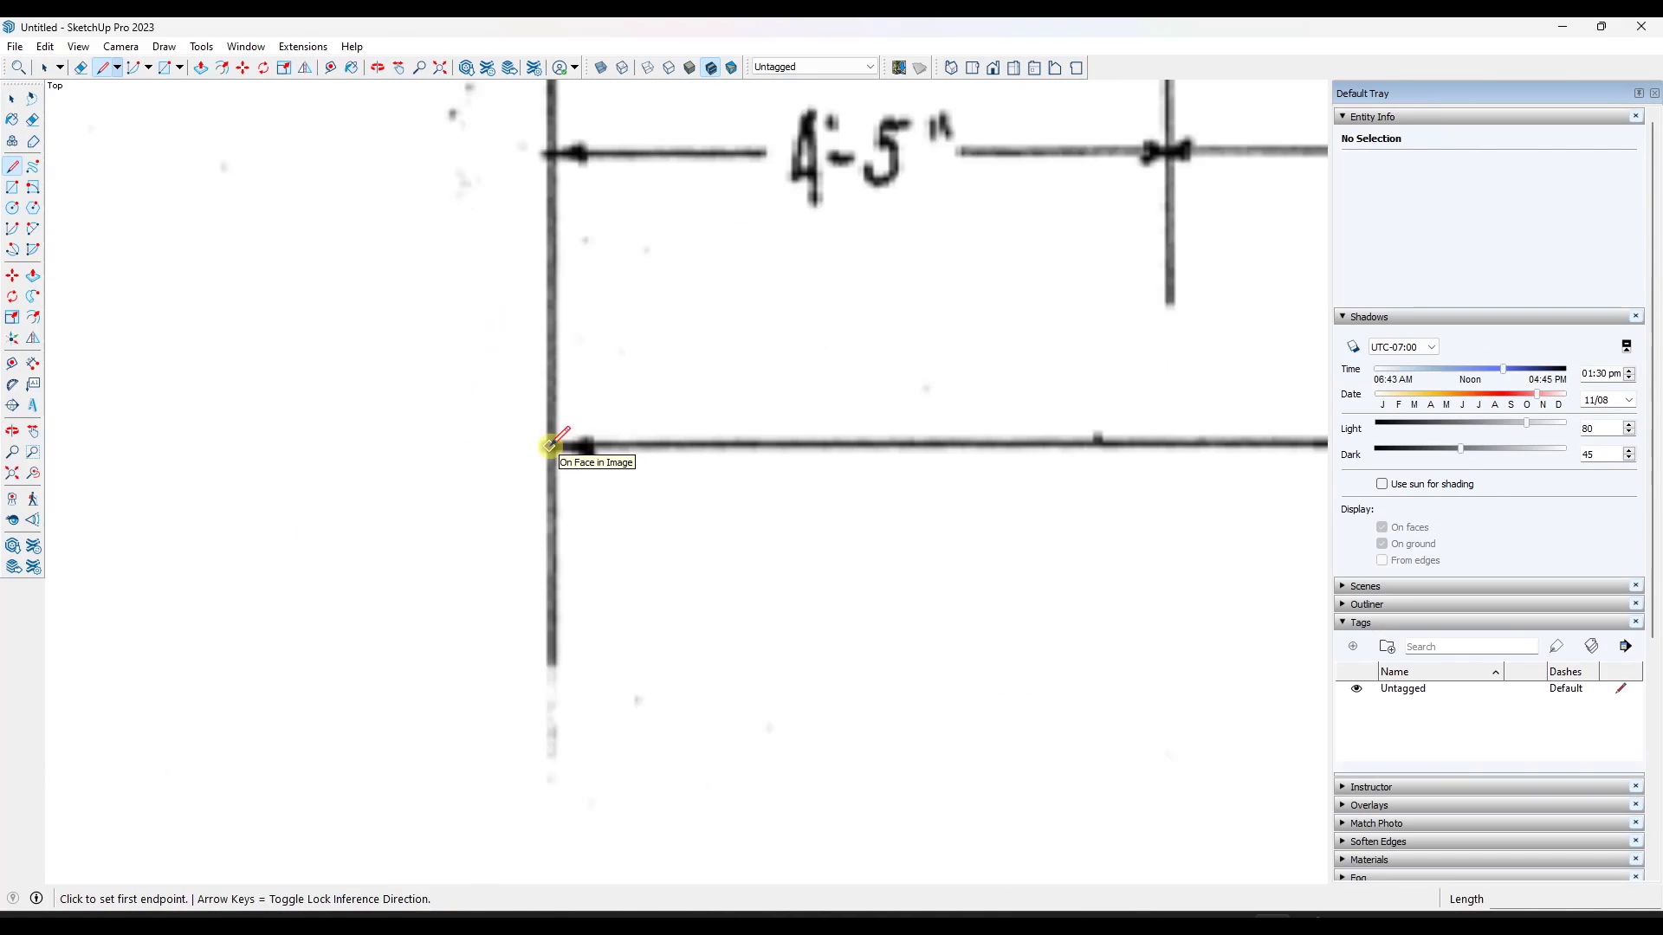
click(555, 446)
scroll(946, 439, down, 5)
scroll(1206, 438, up, 8)
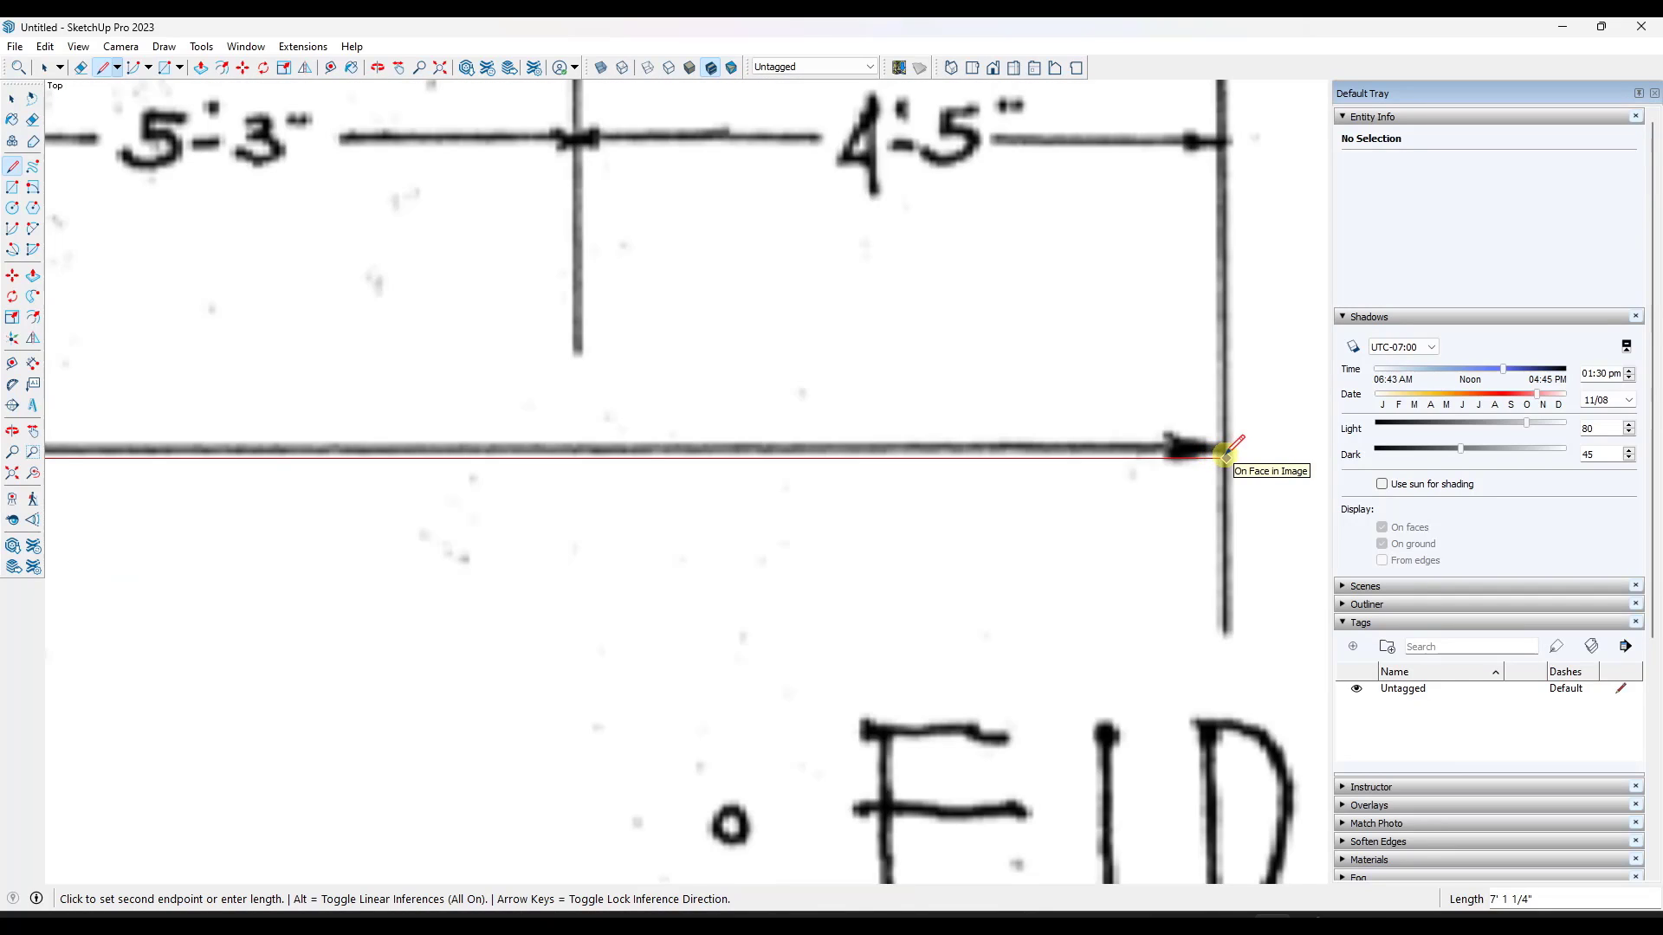
scroll(1225, 452, down, 4)
scroll(1236, 453, up, 4)
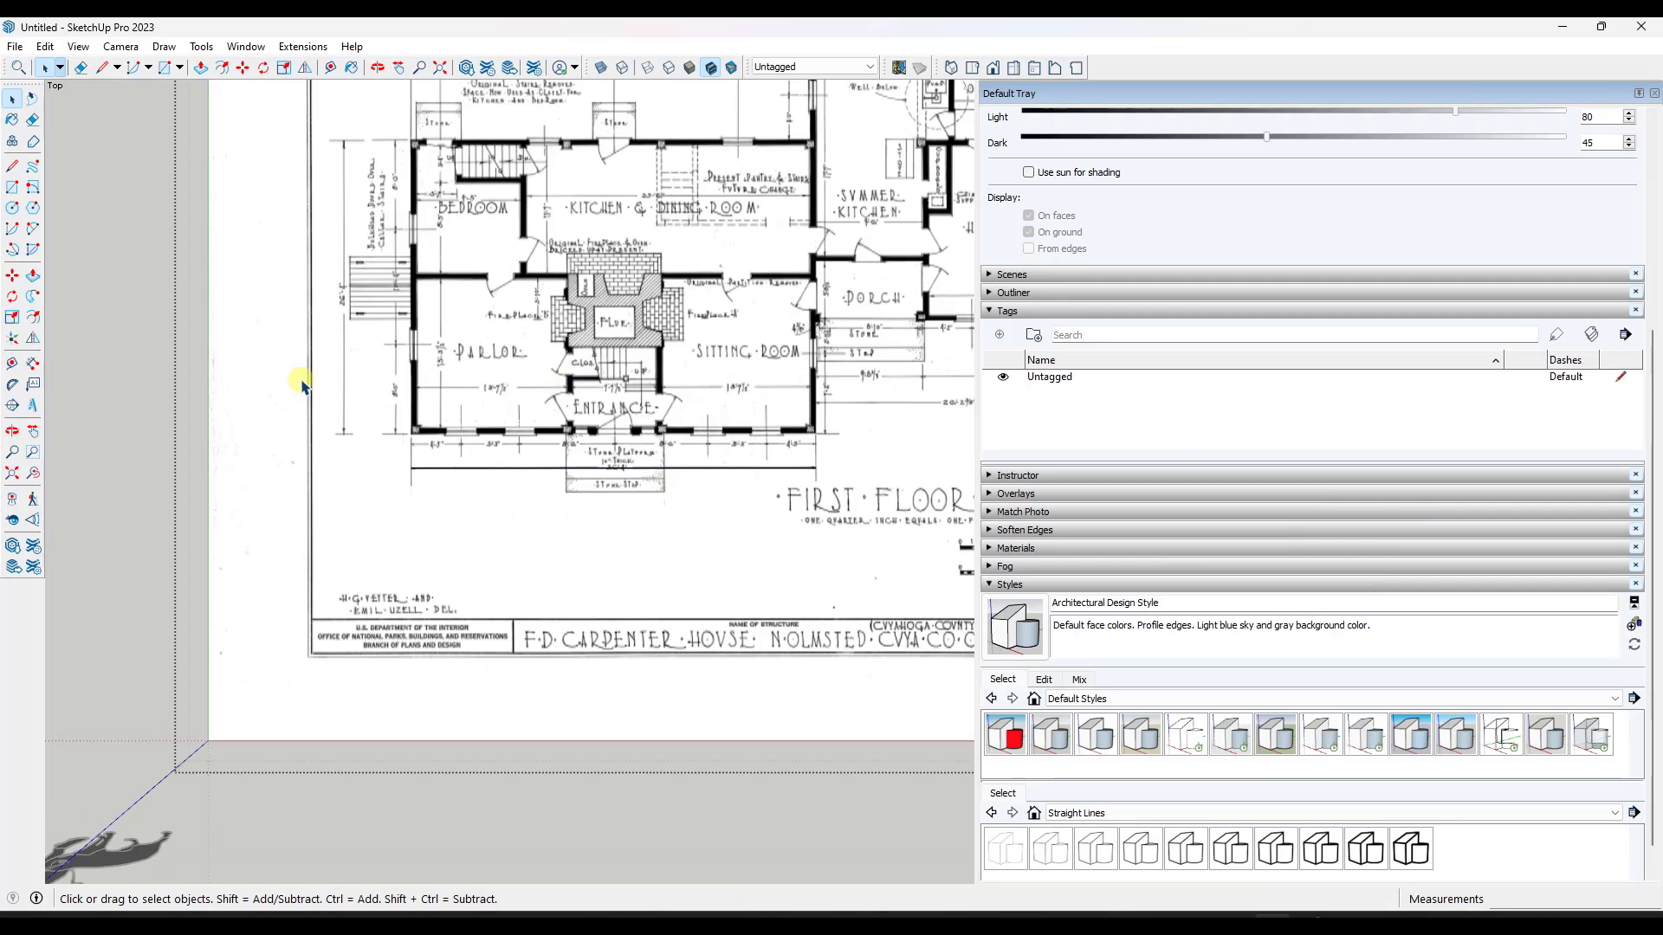
Rescale the floor plan group with the Tape Measure by setting the front reference line's length to 36'4" and accepting the group resize.
key(t)
scroll(463, 489, up, 3)
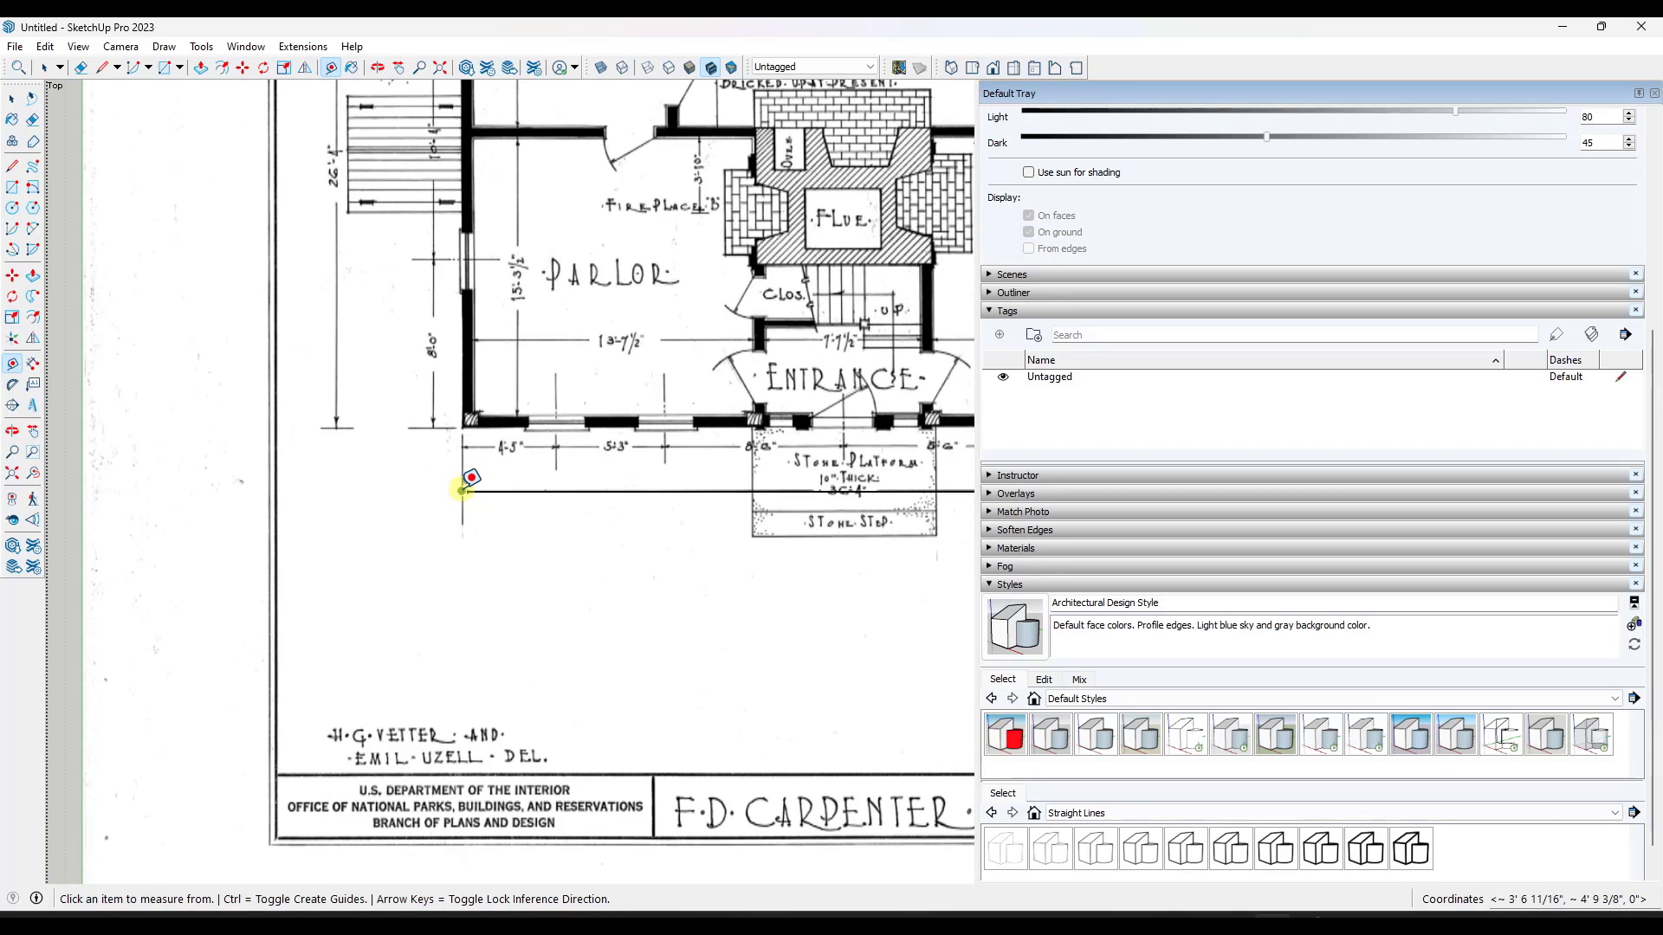
click(464, 490)
scroll(466, 485, down, 4)
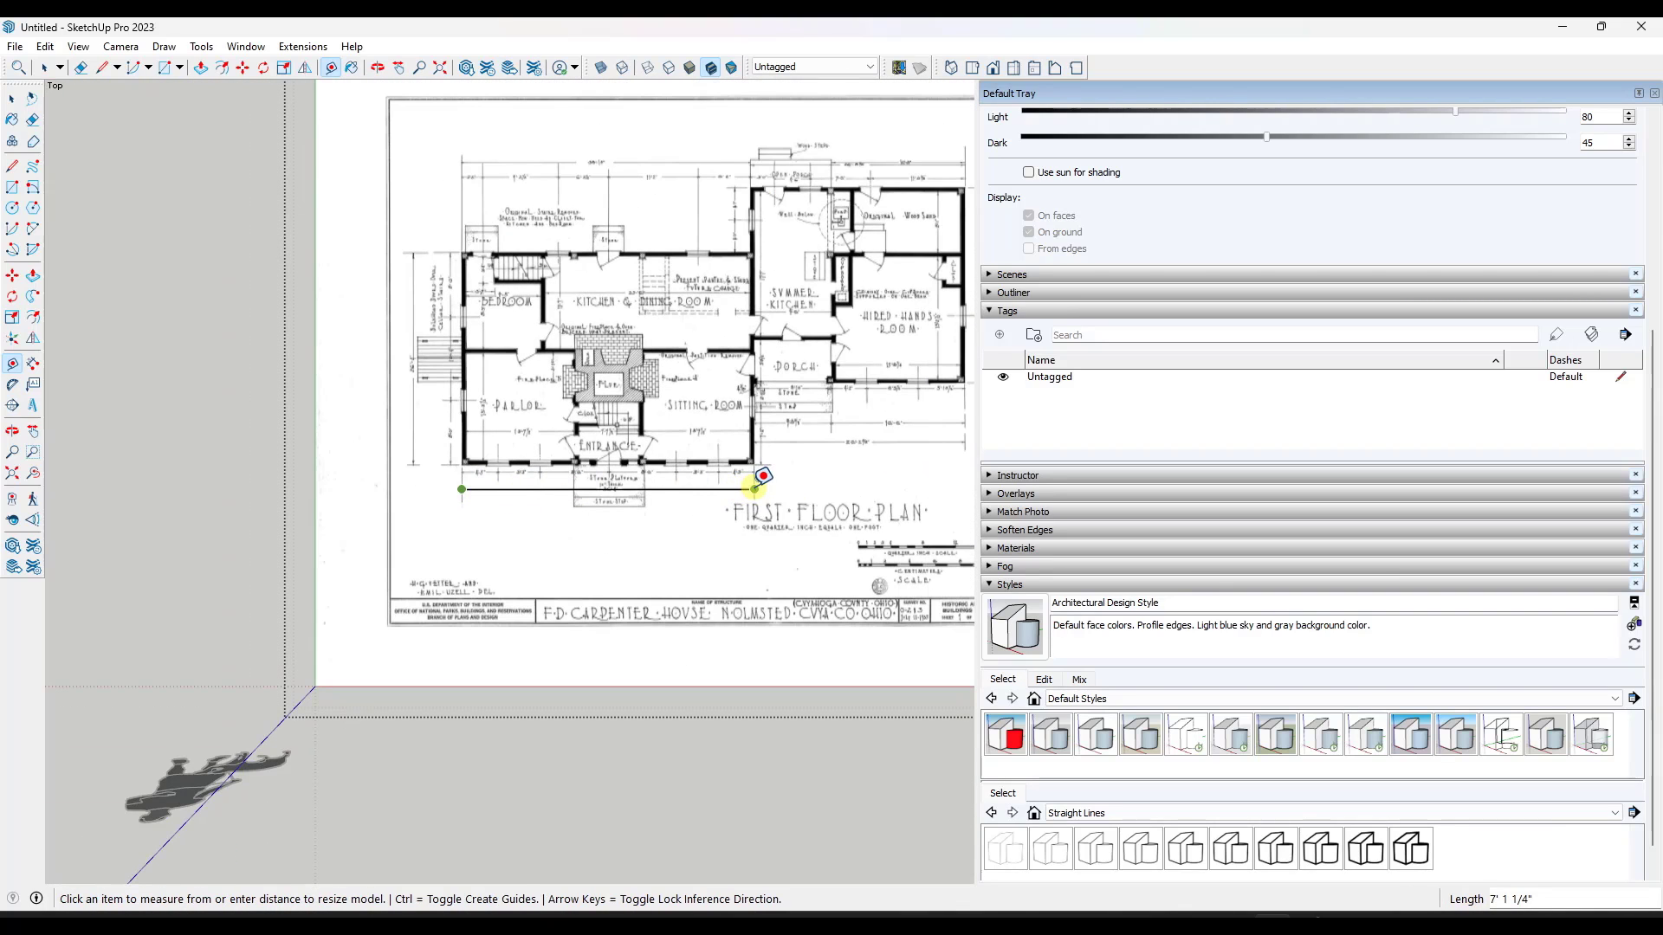
scroll(611, 482, up, 5)
text(36'4)
key(Return)
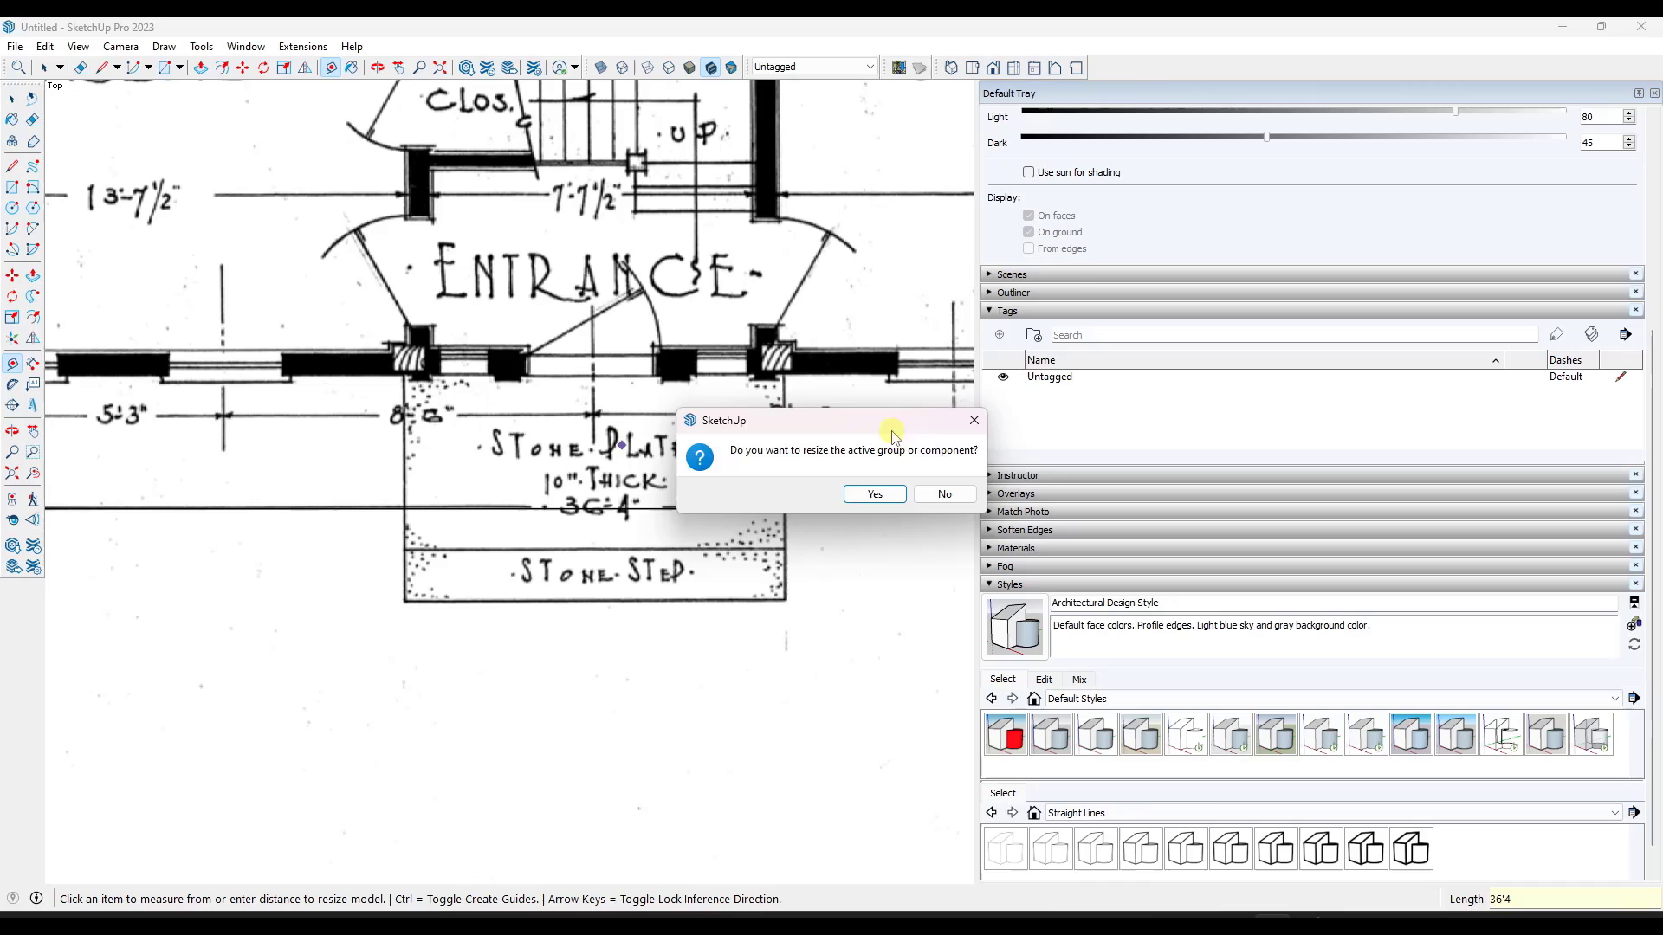
click(873, 493)
scroll(624, 575, down, 8)
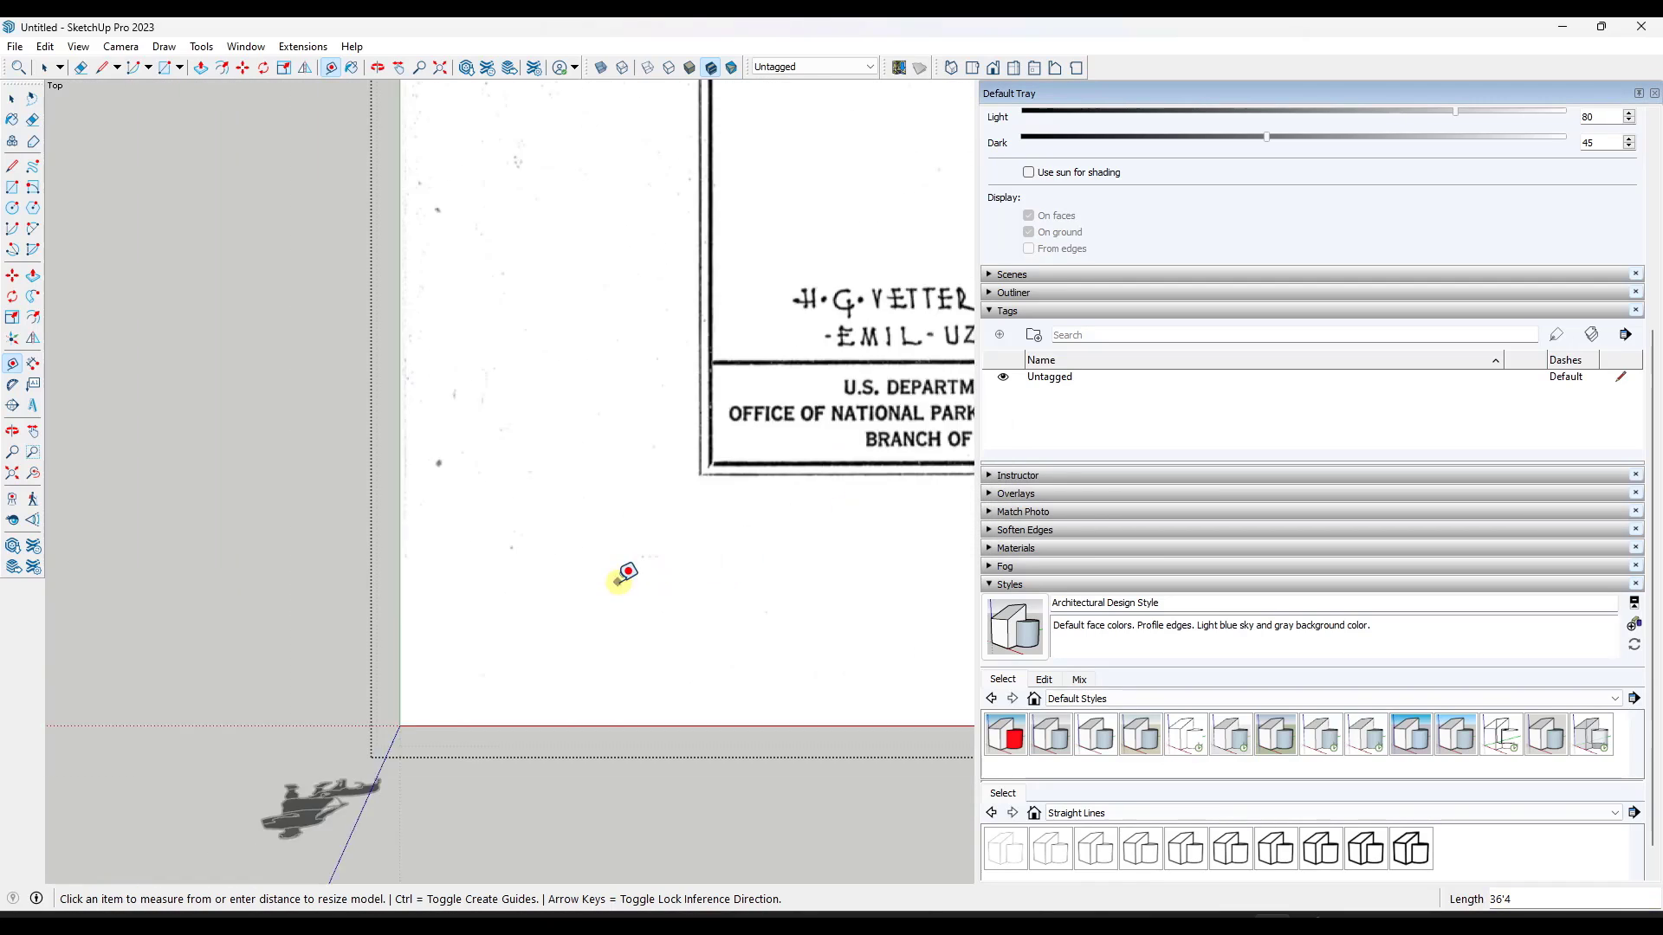
scroll(712, 426, up, 6)
key(space)
Move the reference line by its parlor-side endpoint onto the outer front corner of the parlor wall.
scroll(544, 519, down, 3)
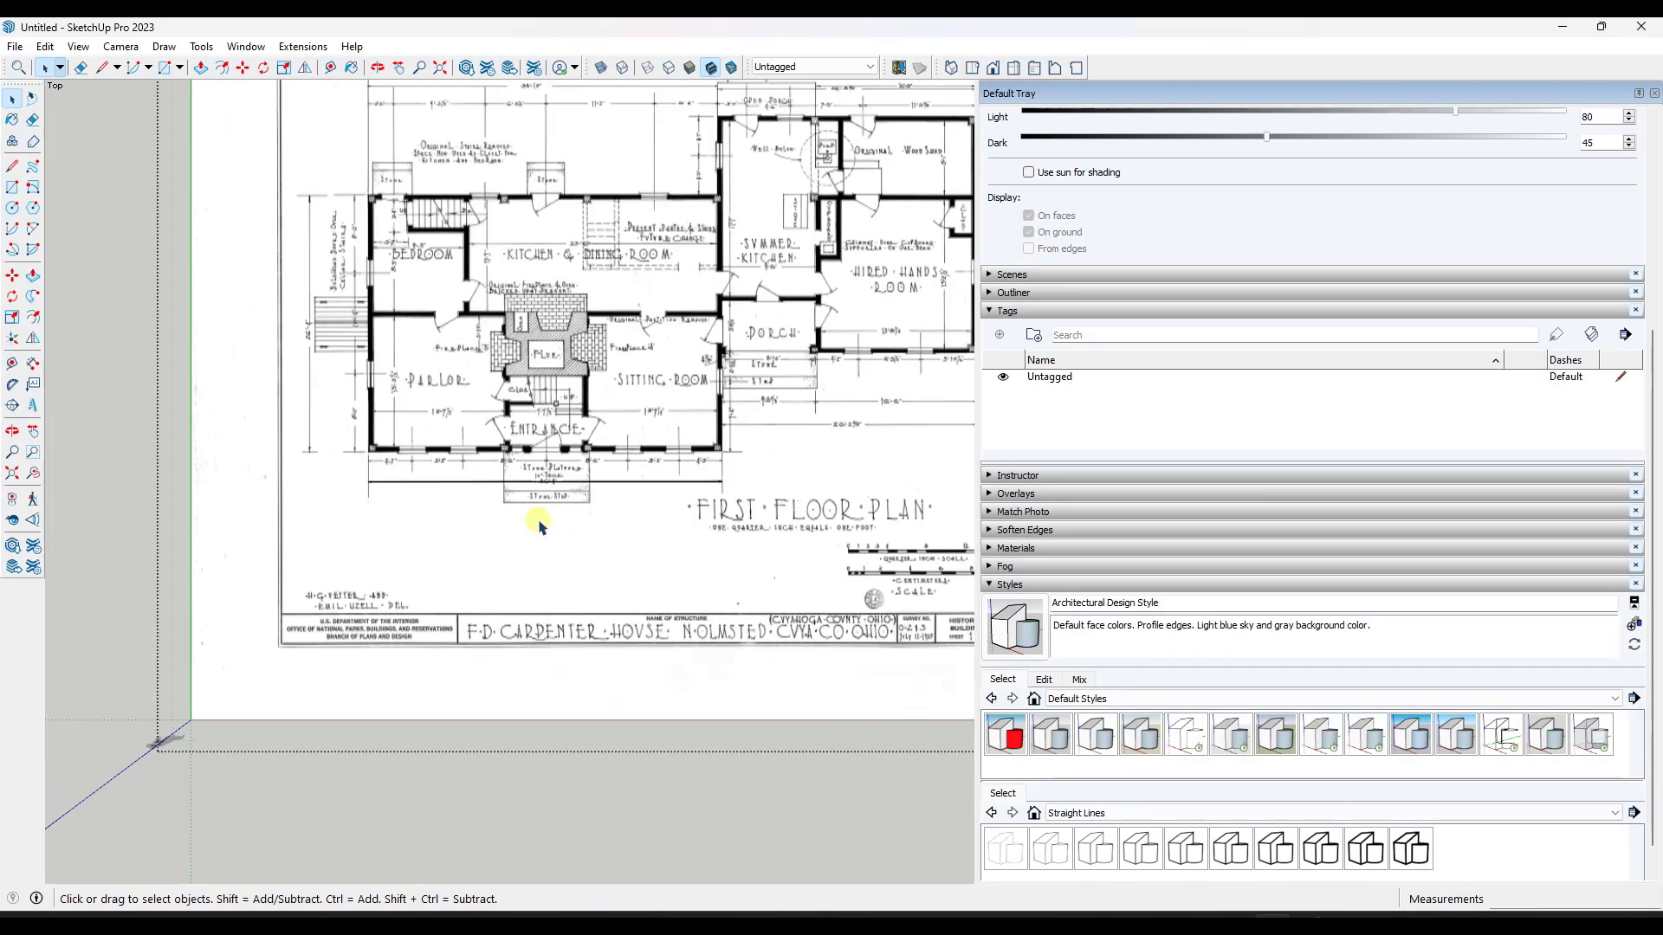
middle_drag(541, 525, 848, 196)
scroll(375, 545, up, 8)
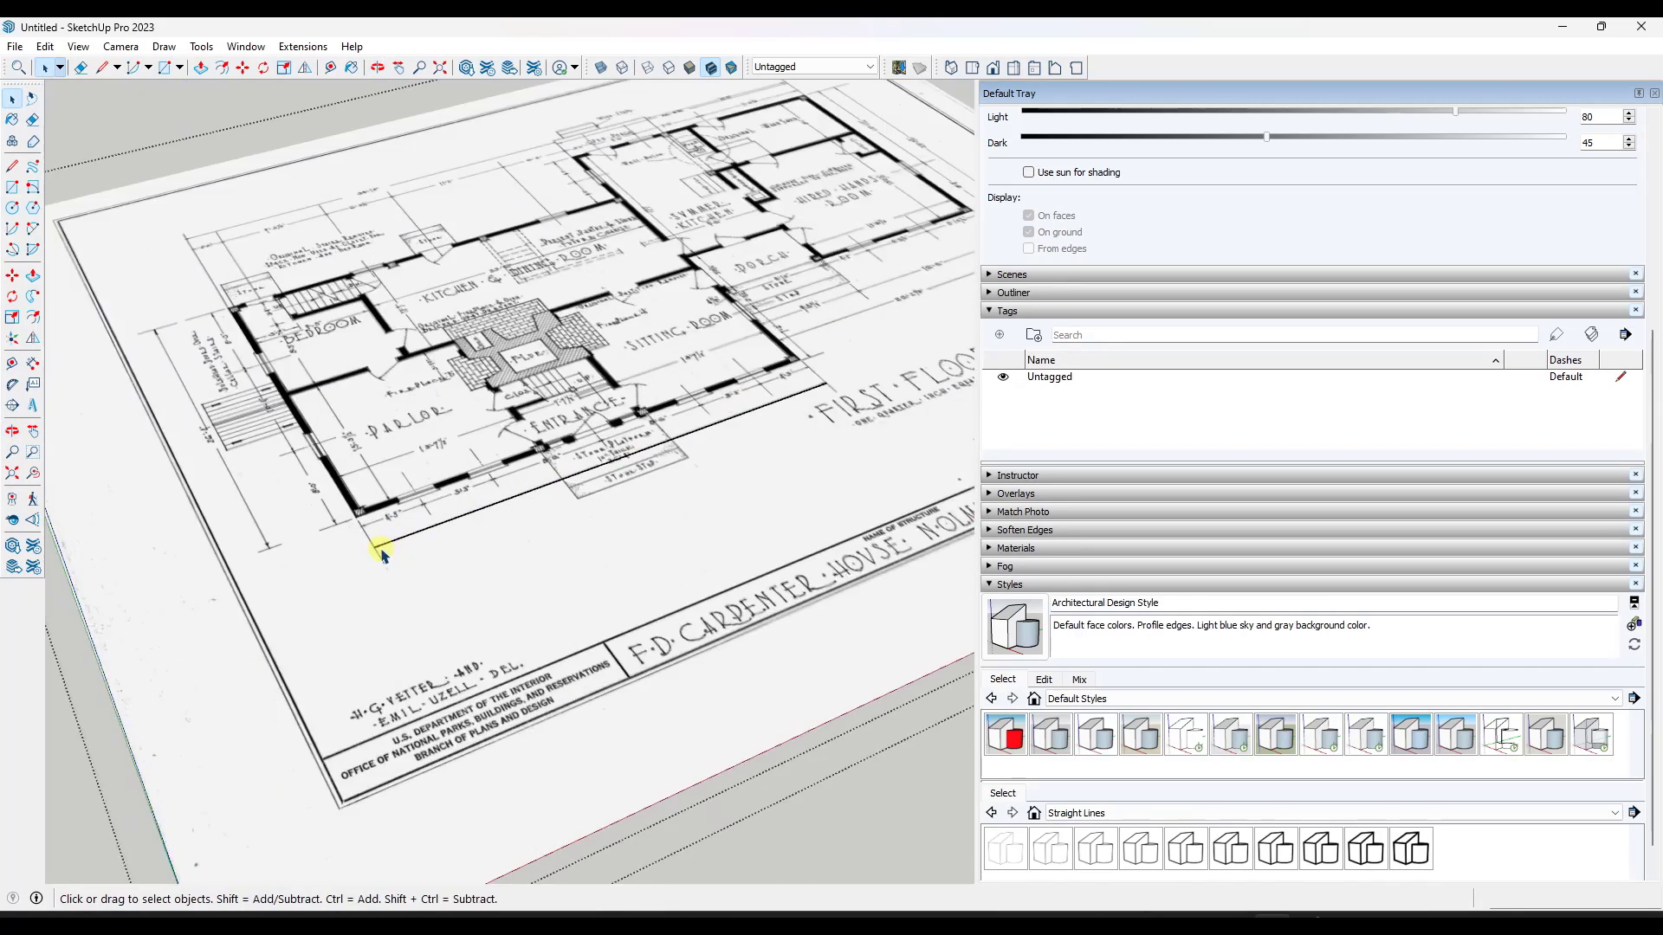
scroll(372, 548, up, 1)
key(m)
click(364, 556)
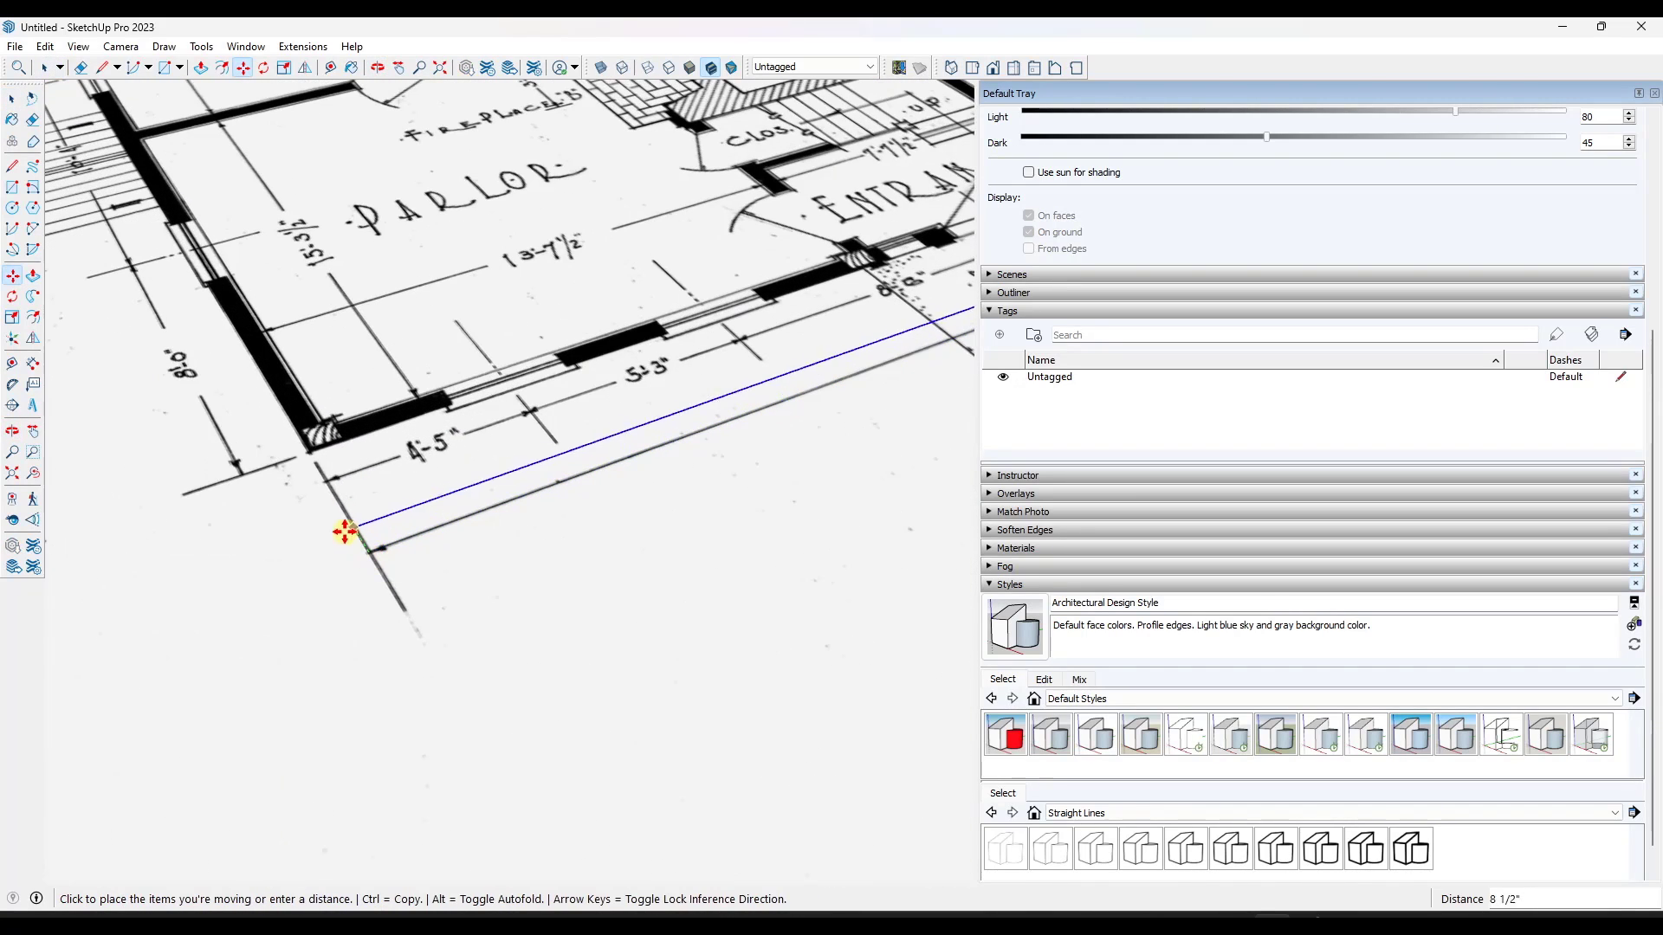
click(303, 455)
key(space)
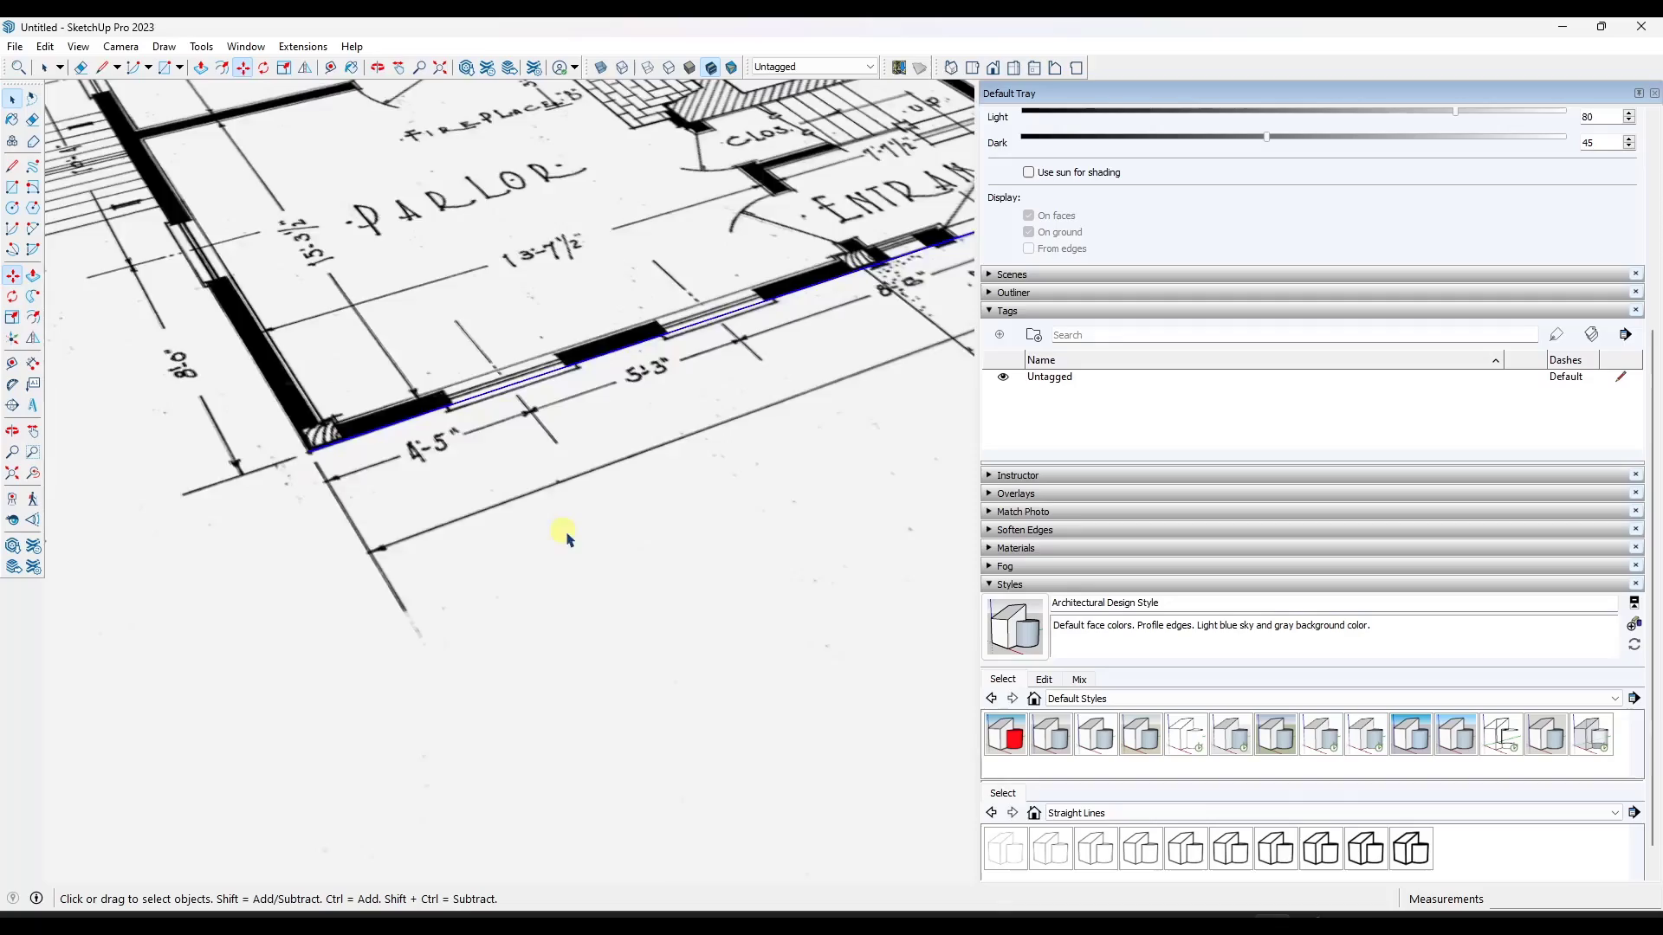
Import the 1329px sheet 3 of 6 north elevation image and place it flat from the floor plan's corner near the origin.
scroll(483, 531, down, 5)
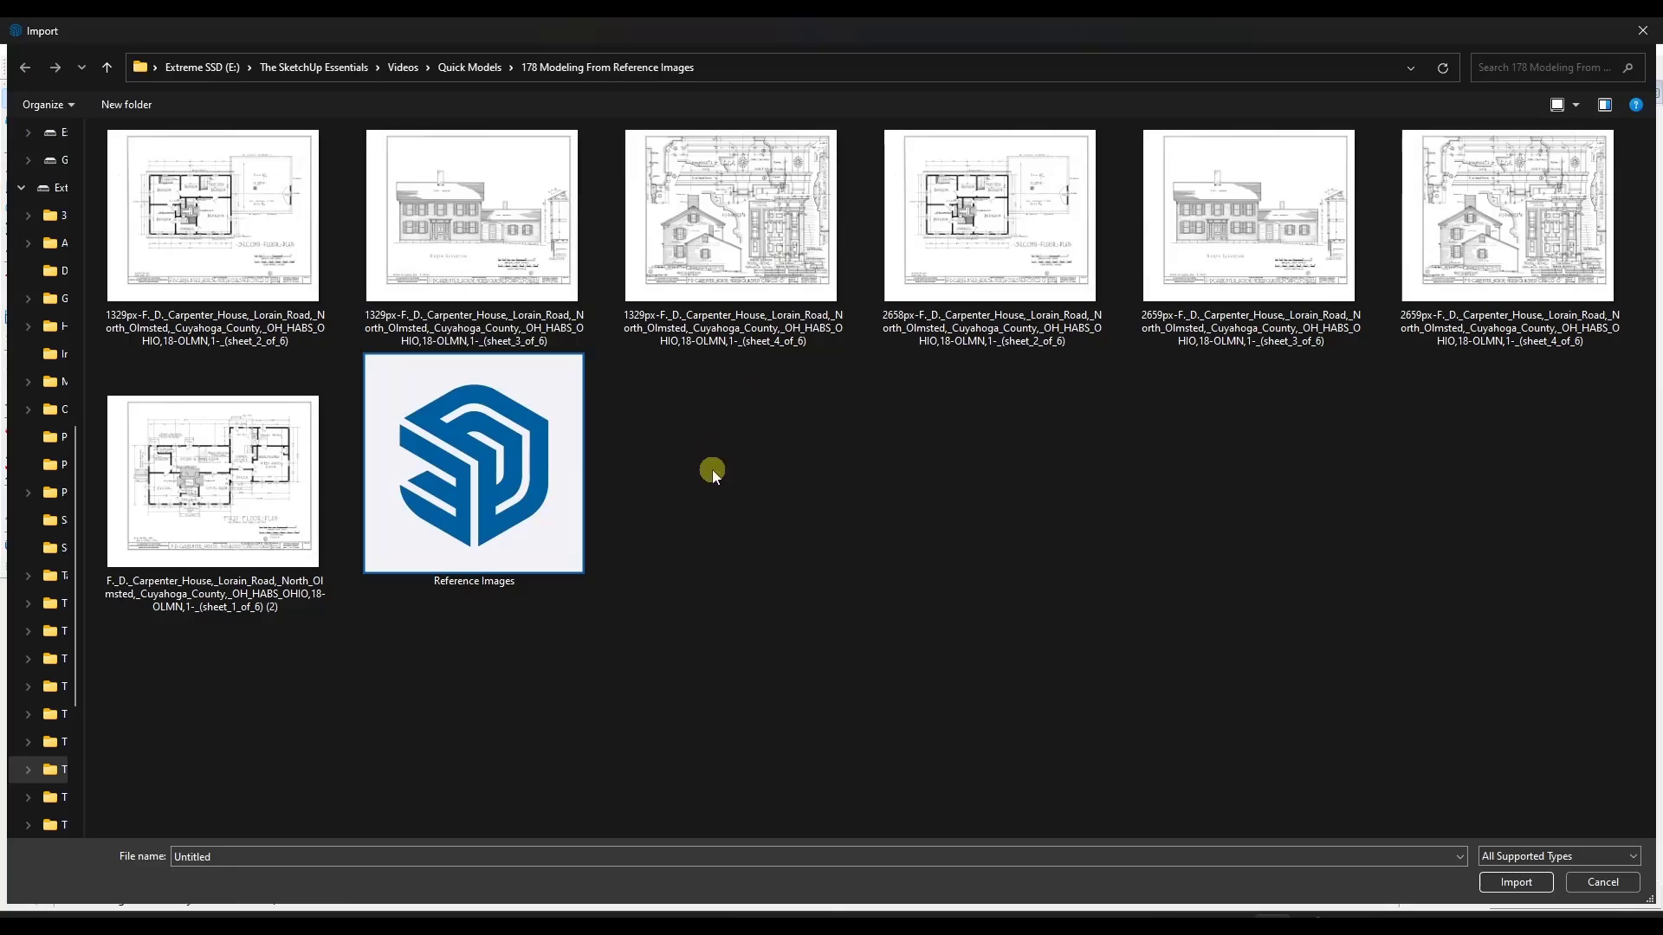
click(473, 205)
double_click(473, 205)
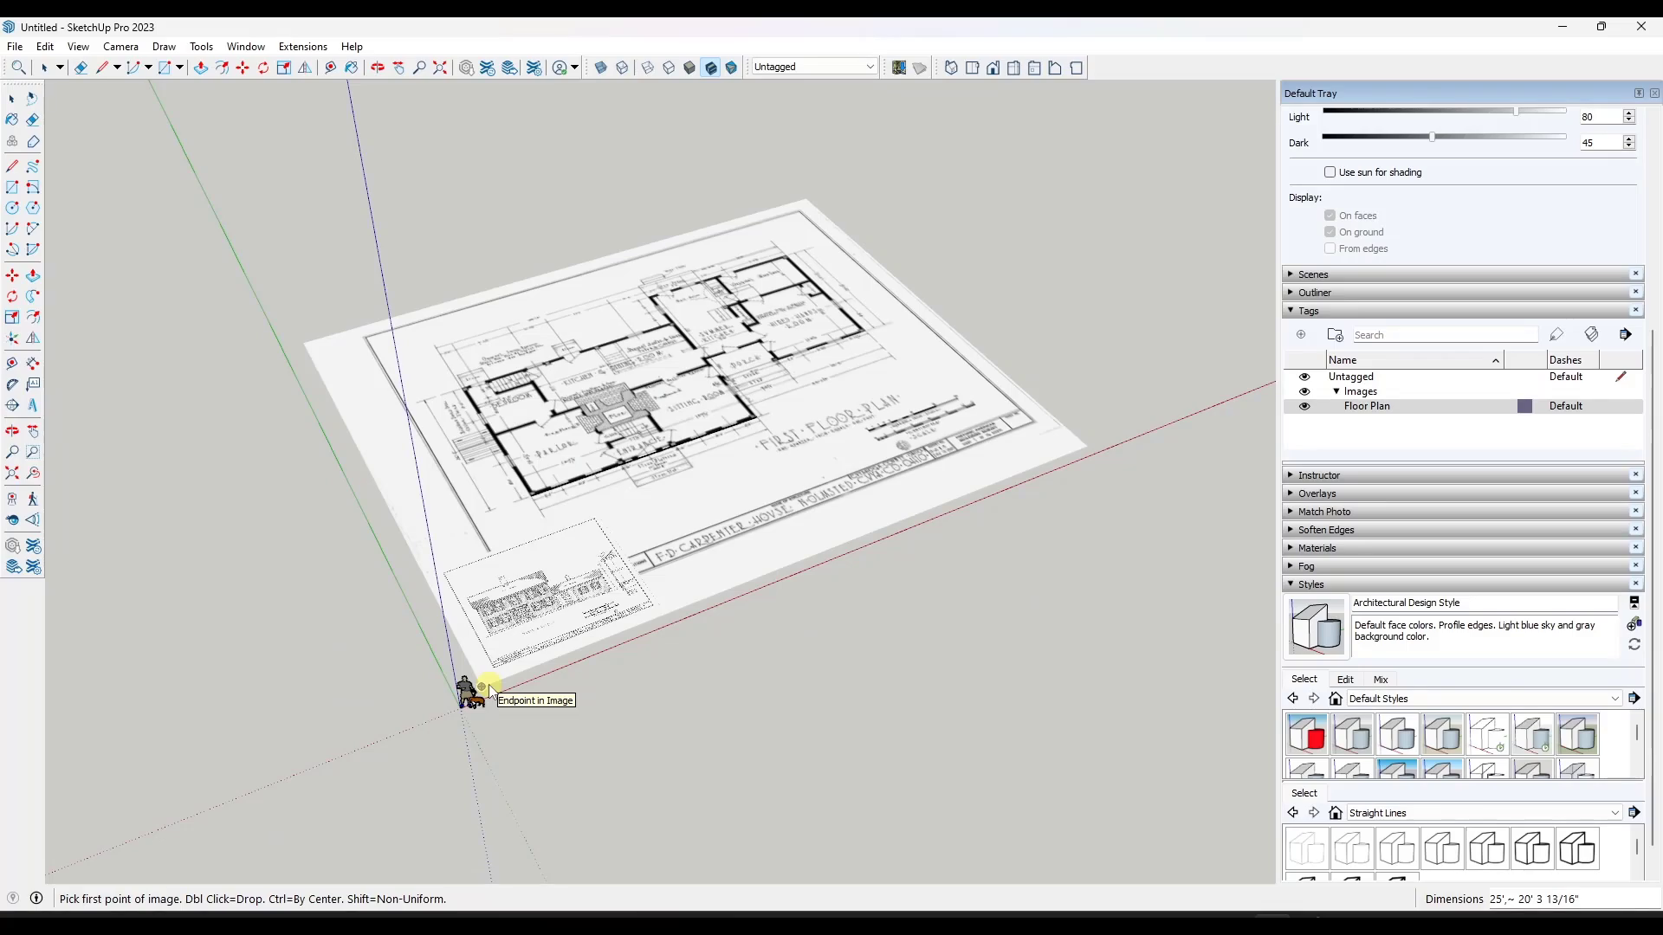
click(469, 692)
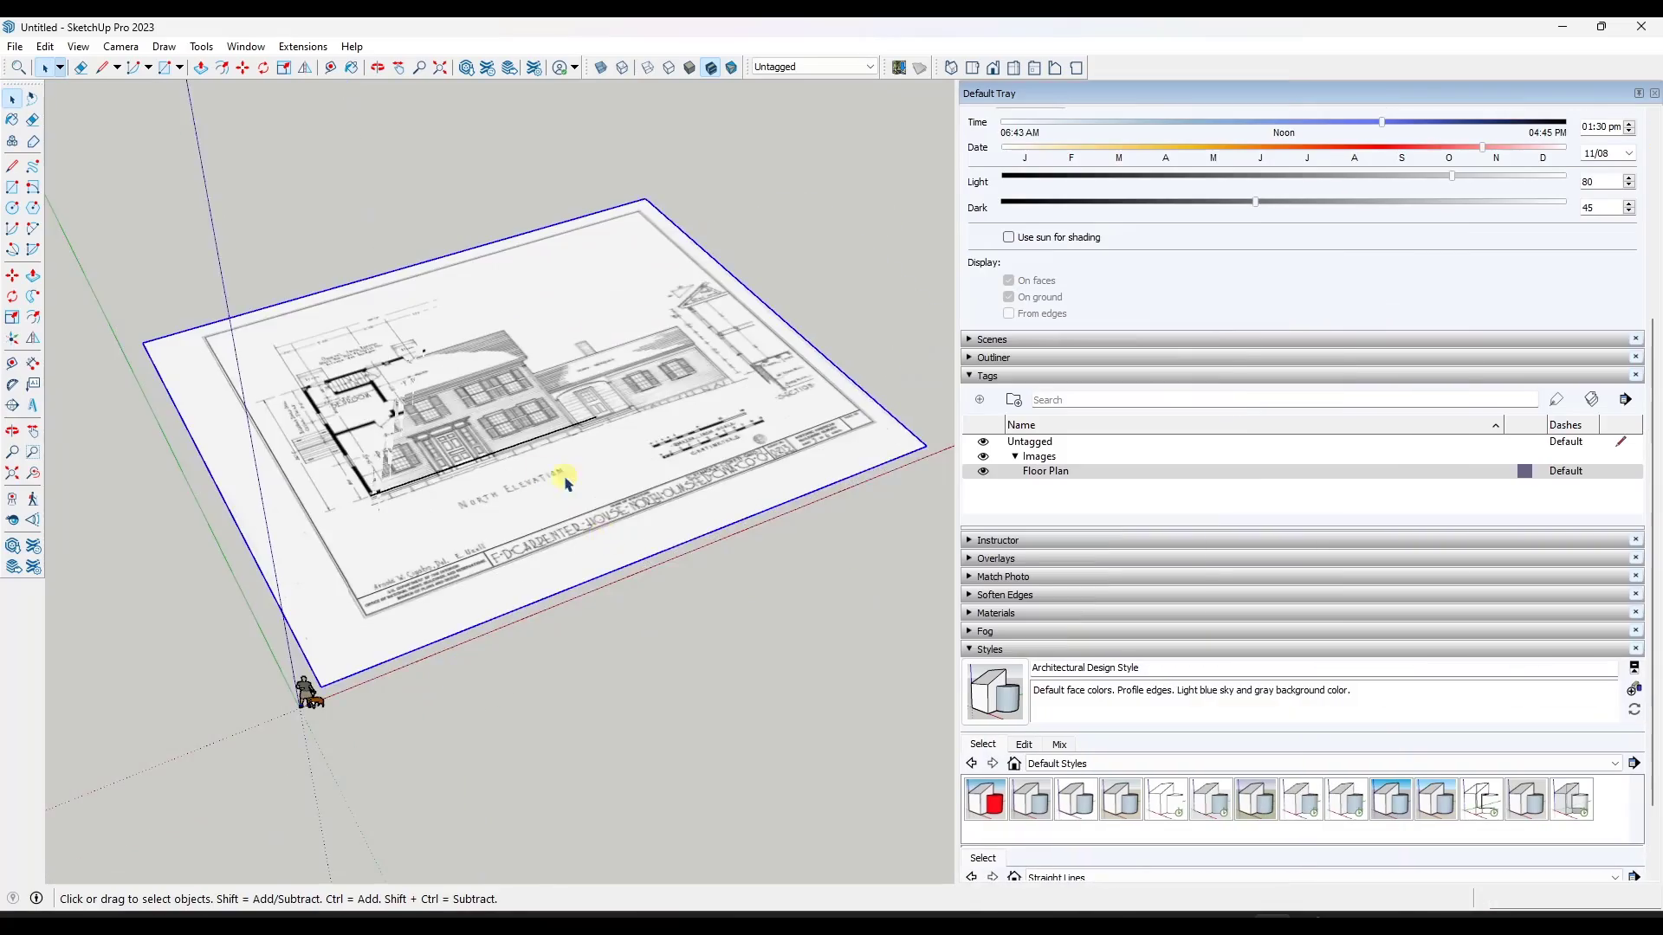
Rotate the north elevation image about the front wall's direction so it stands vertically above the floor plan.
middle_drag(556, 475, 650, 434)
scroll(649, 434, up, 3)
key(q)
click(657, 518)
click(782, 345)
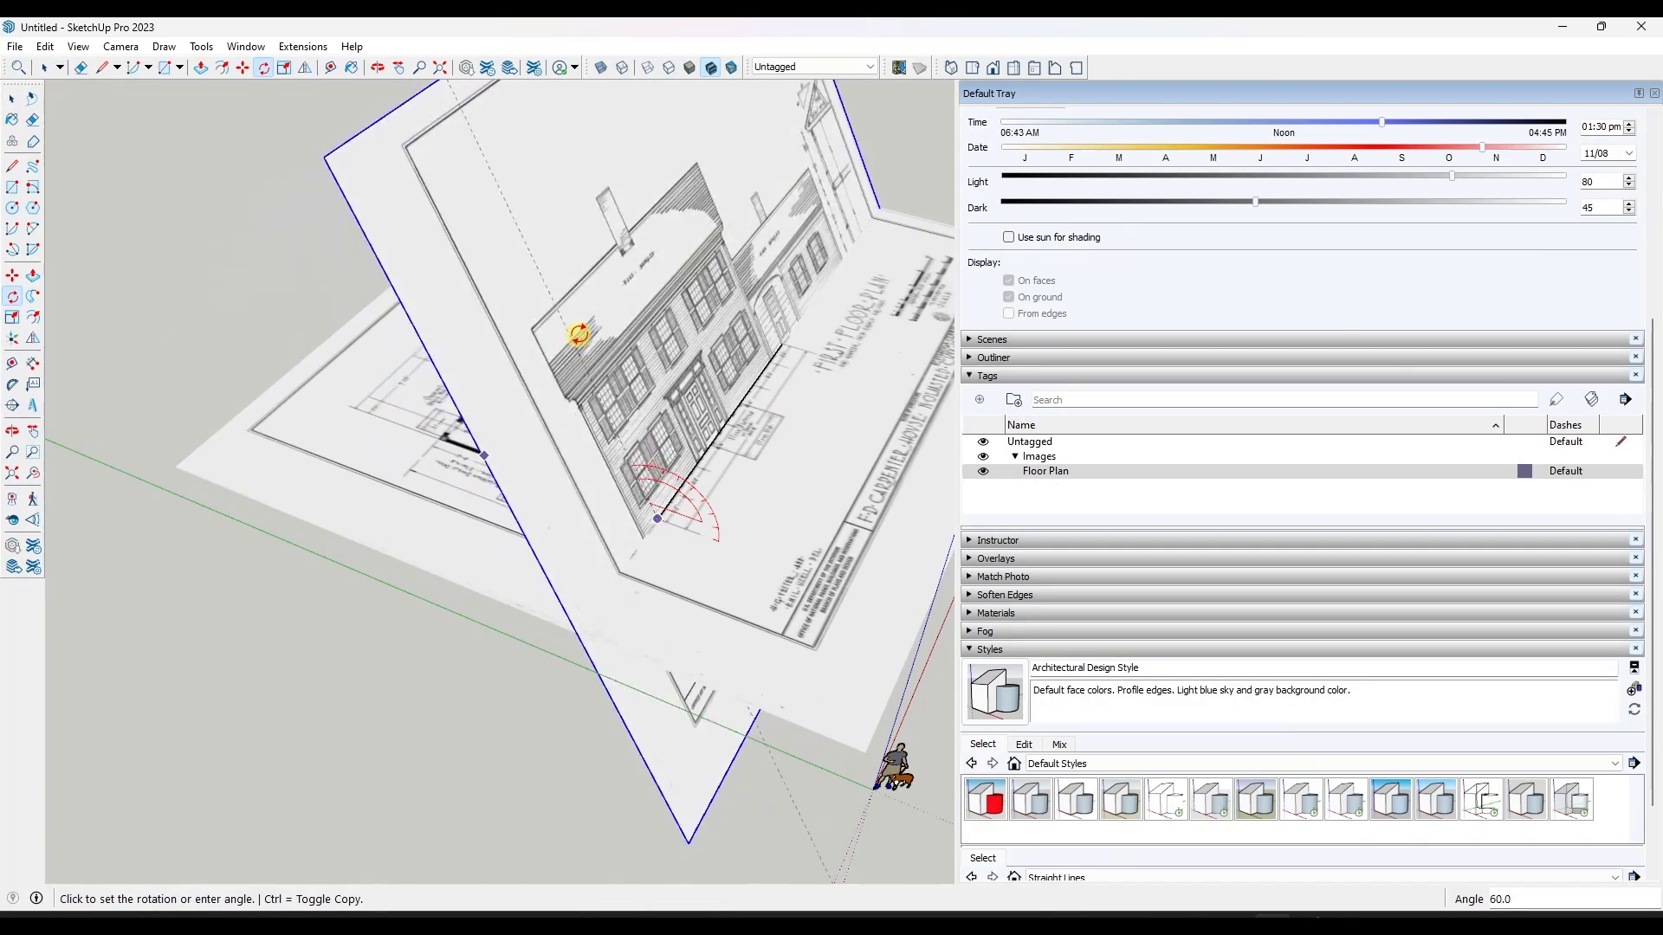
click(689, 360)
middle_drag(690, 364, 267, 330)
scroll(681, 450, down, 3)
key(space)
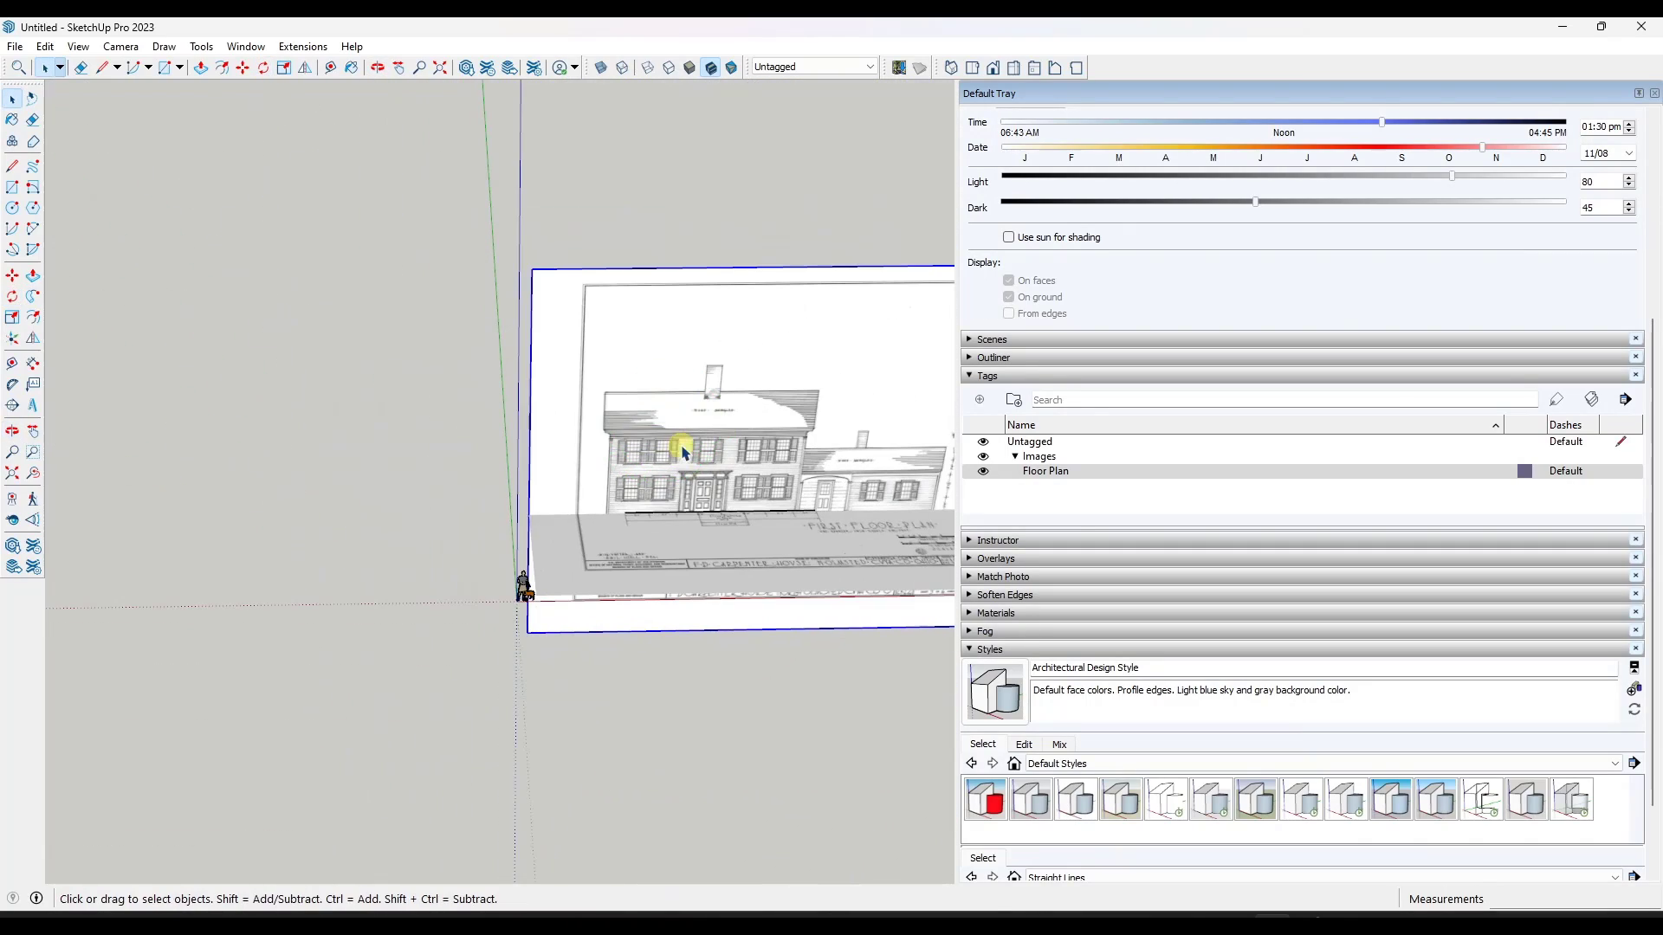
Move the upright north elevation image straight up so its drawing sits above the floor plan.
key(m)
click(704, 479)
click(710, 417)
Rescale the north elevation group by setting the main house's base line to 36'4", and leave the group.
scroll(780, 441, up, 4)
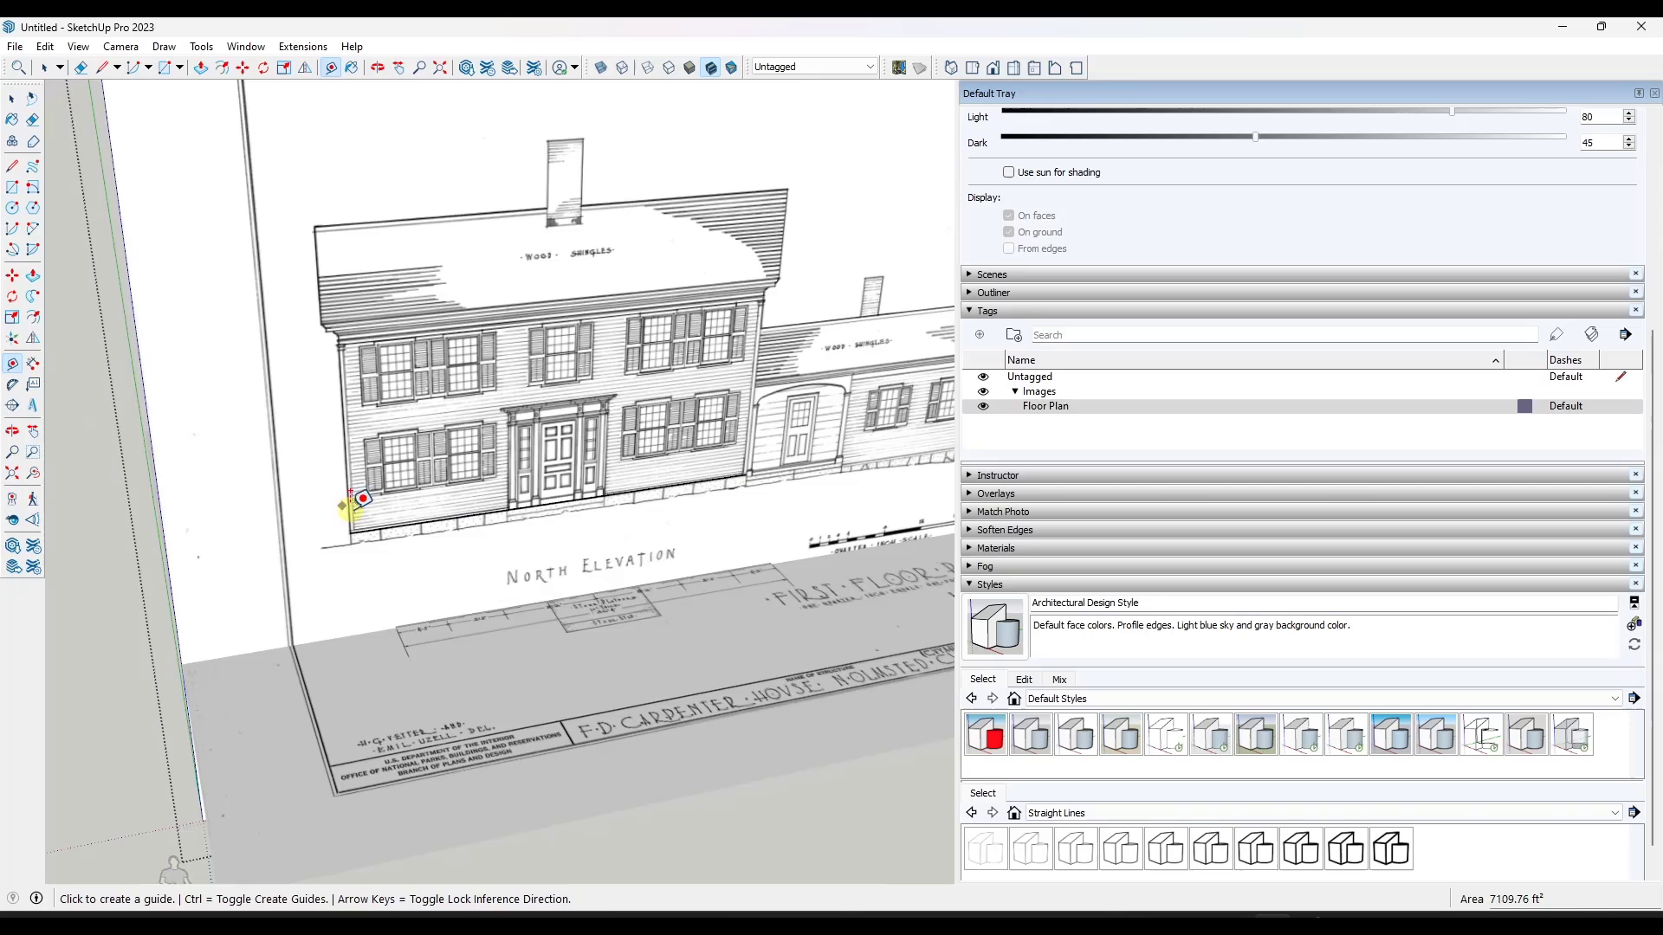
click(351, 531)
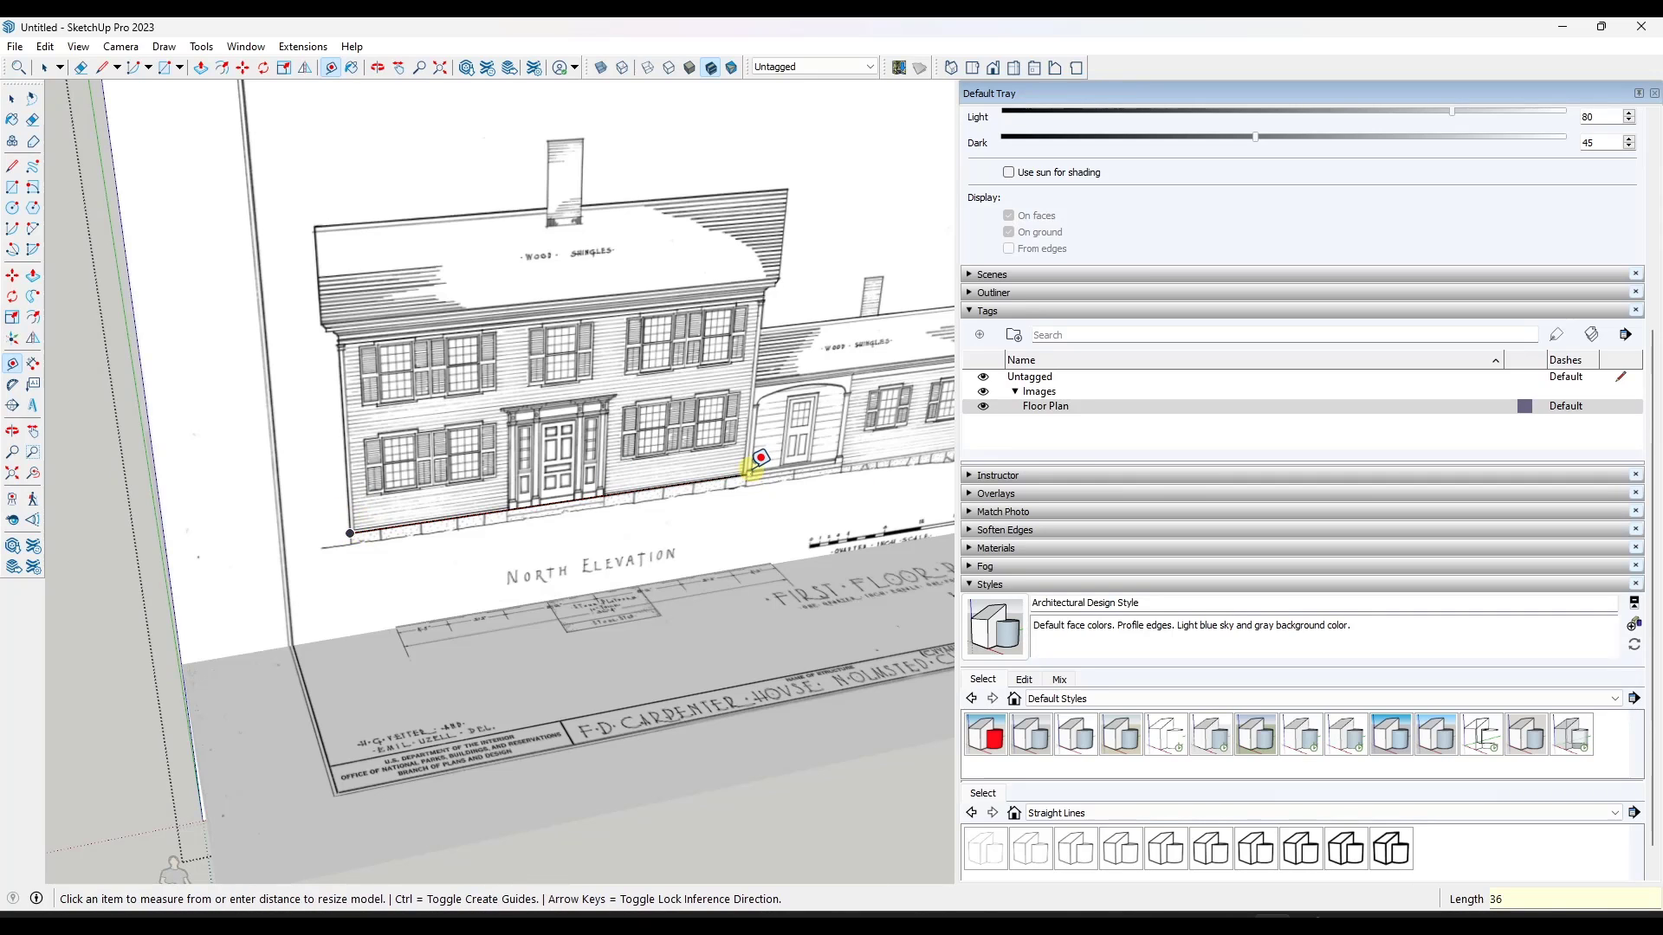
key(Return)
key(Return)
scroll(555, 563, down, 3)
key(space)
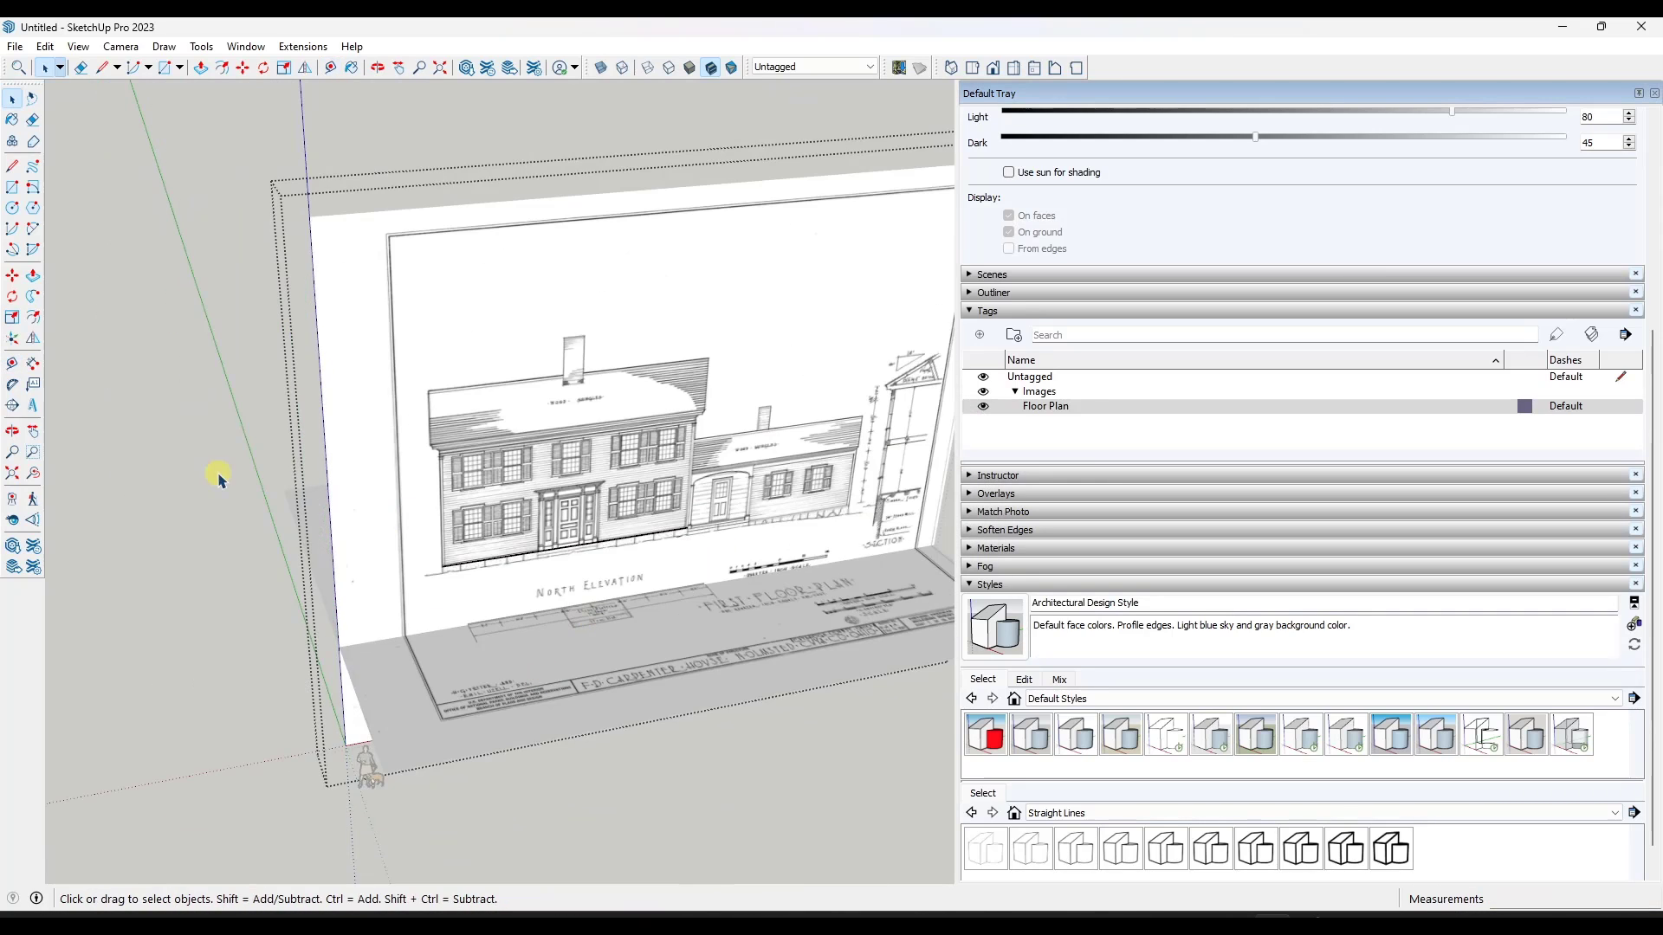
click(219, 479)
Move the north elevation by the main house's lower parlor-side corner onto the matching front wall corner of the floor plan.
middle_drag(576, 476, 604, 440)
scroll(606, 444, up, 3)
key(m)
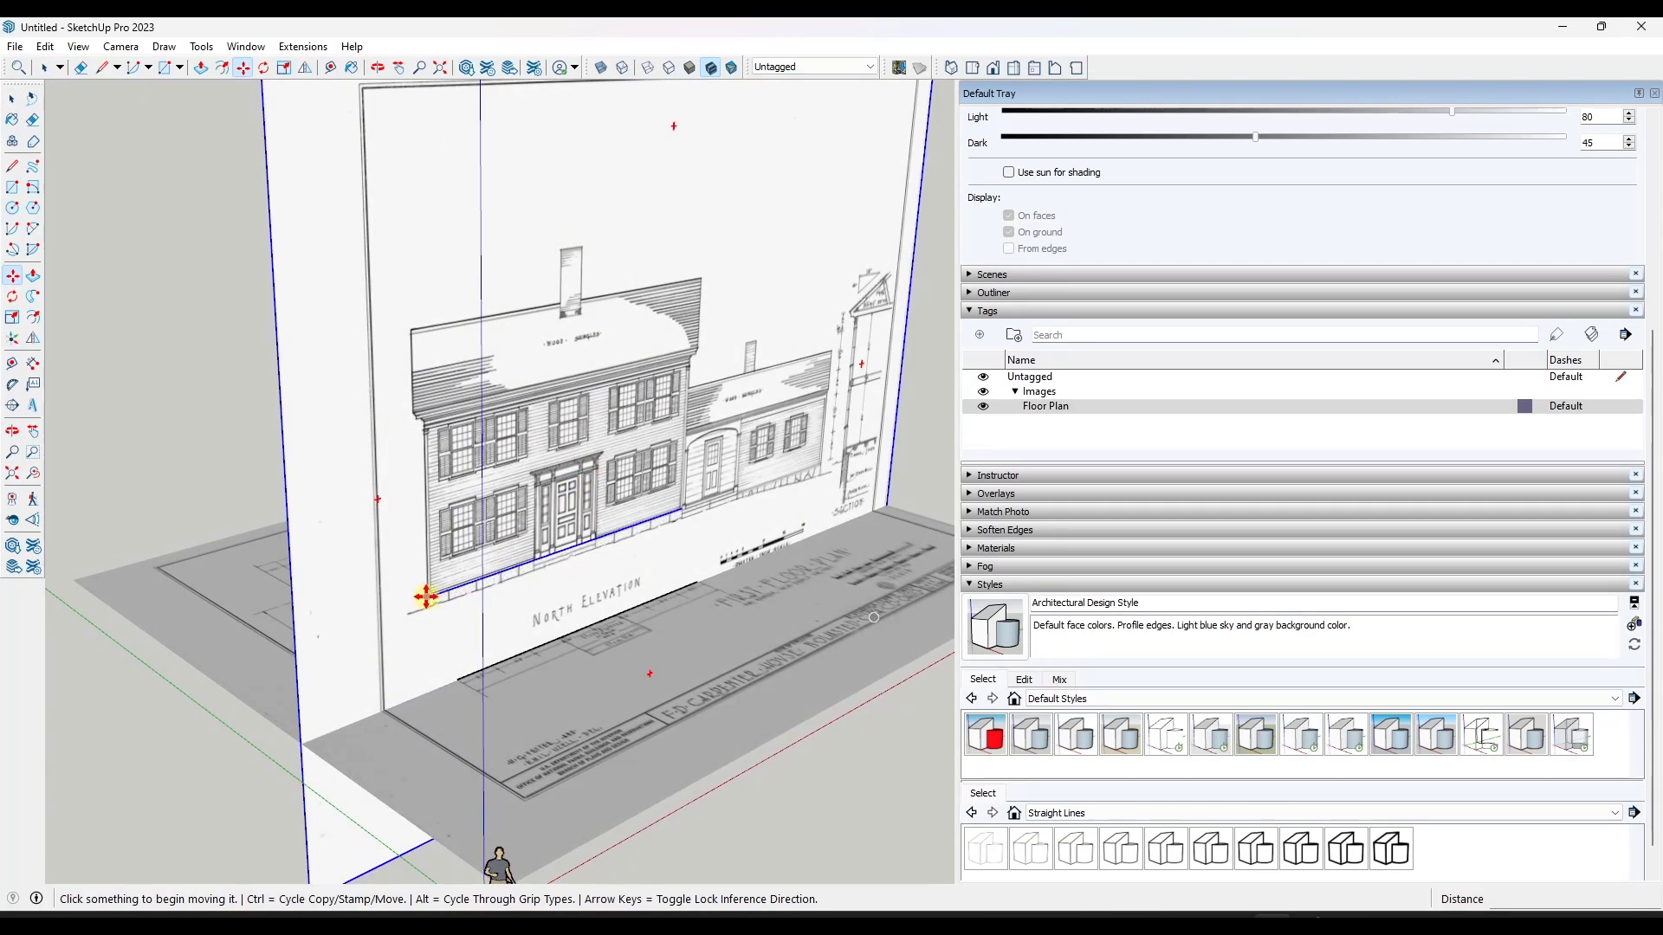
scroll(426, 596, up, 3)
click(427, 596)
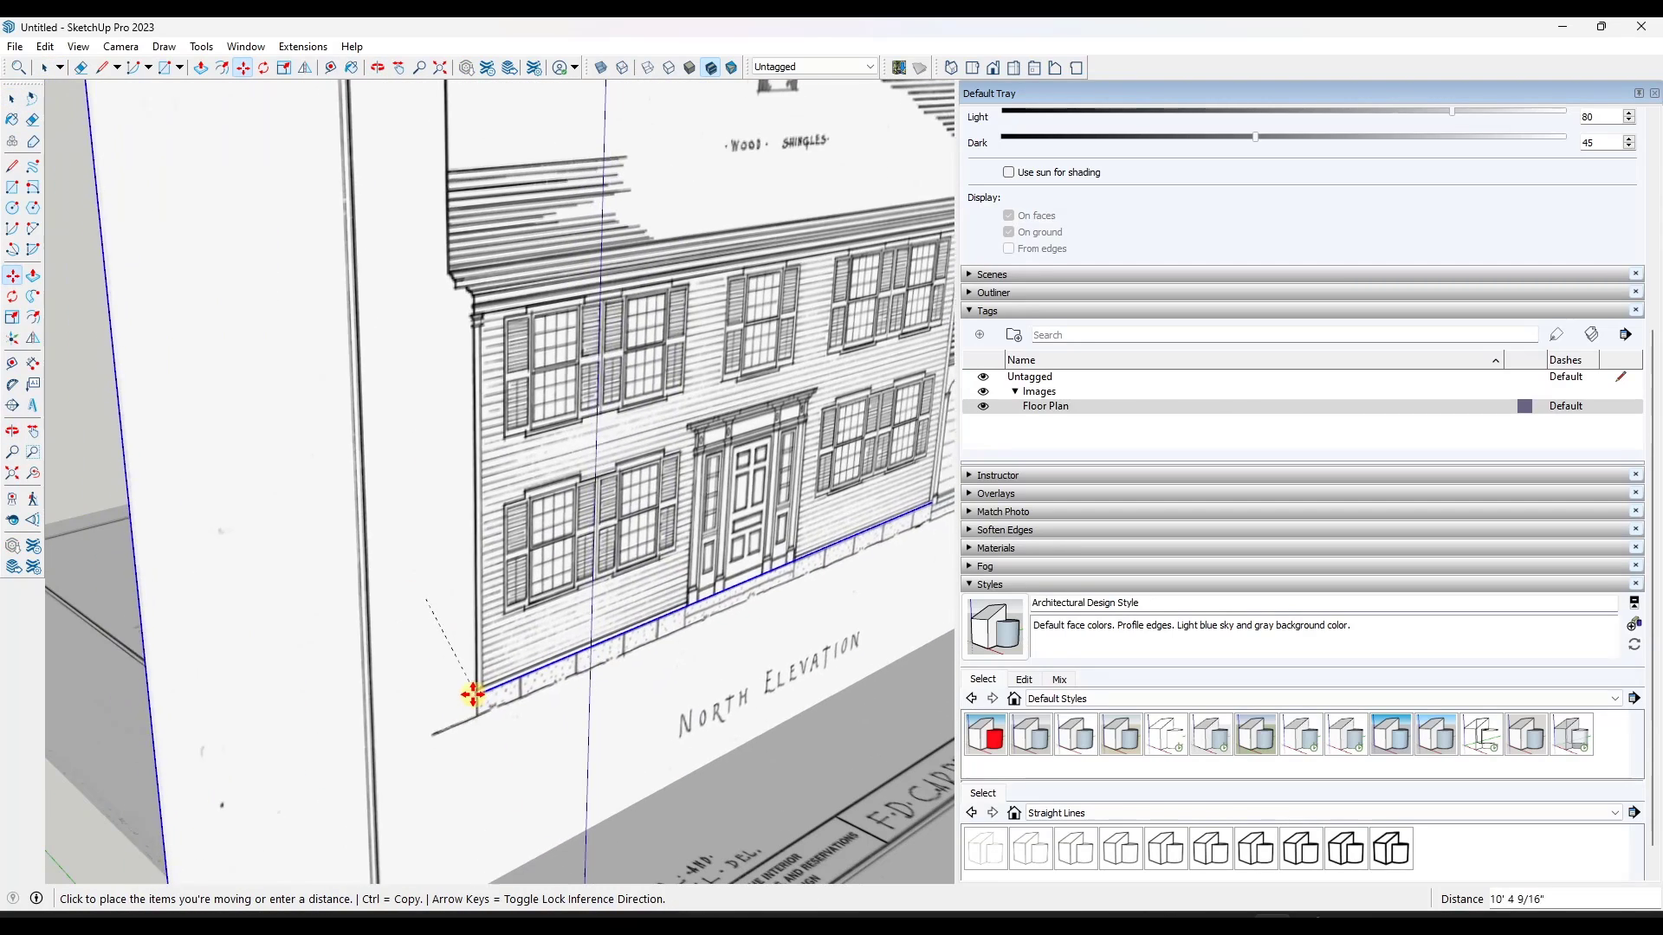
click(464, 753)
key(space)
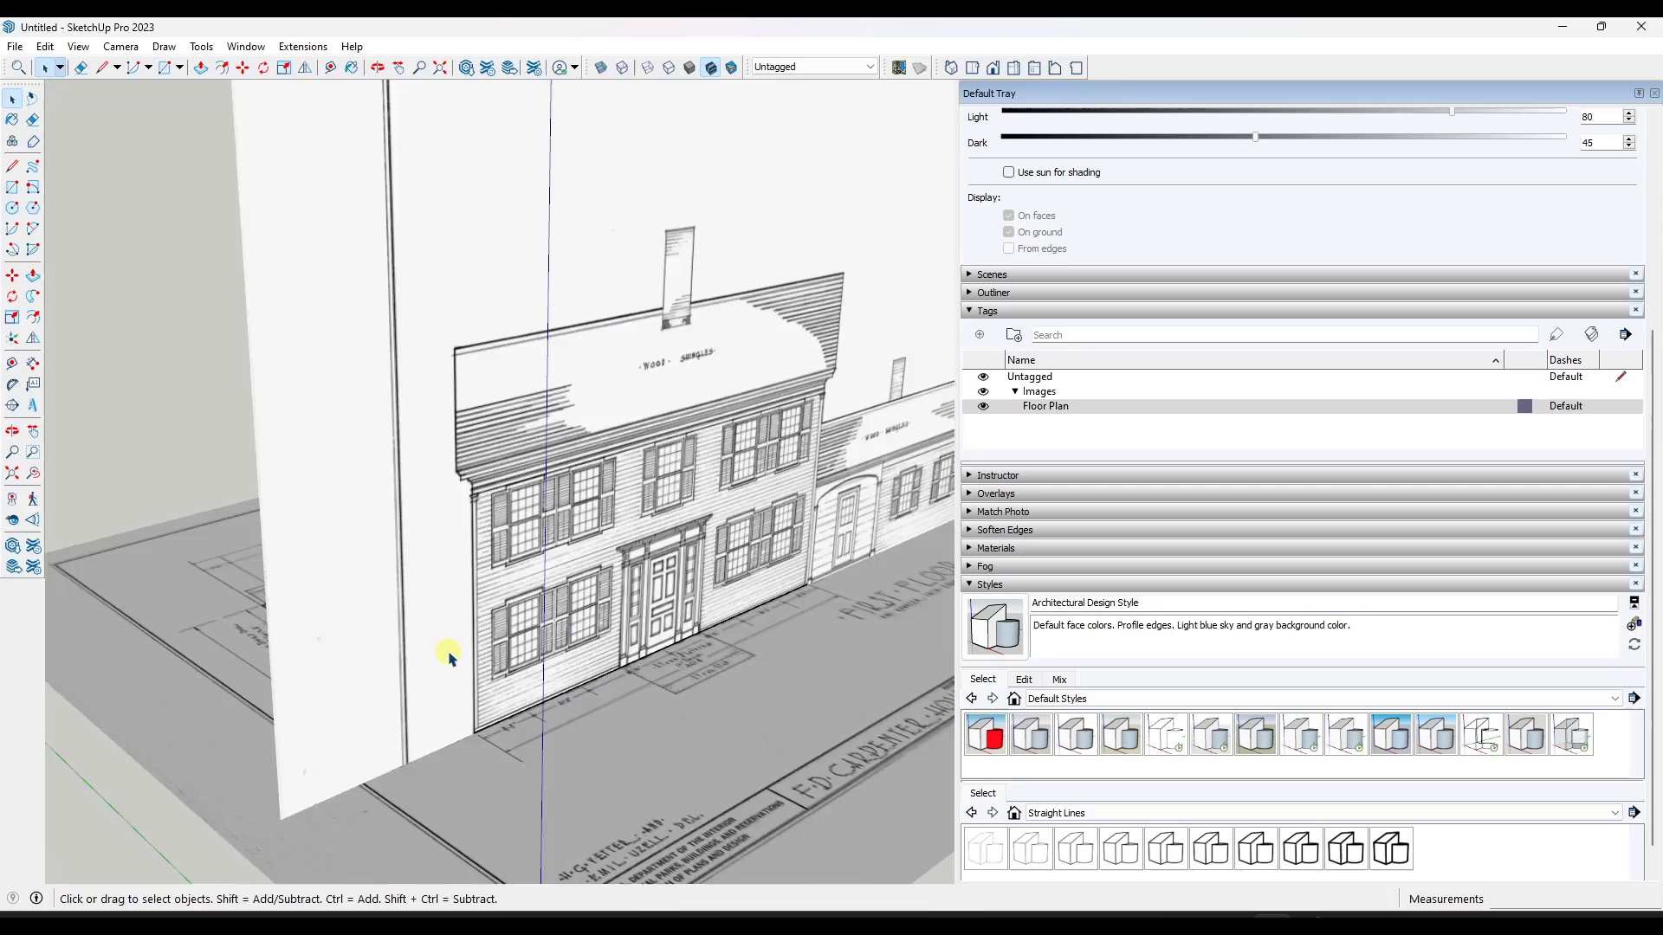
Trace the sitting room's outer side wall on the floor plan from the front corner through to the porch's inner corner.
middle_drag(438, 657, 427, 546)
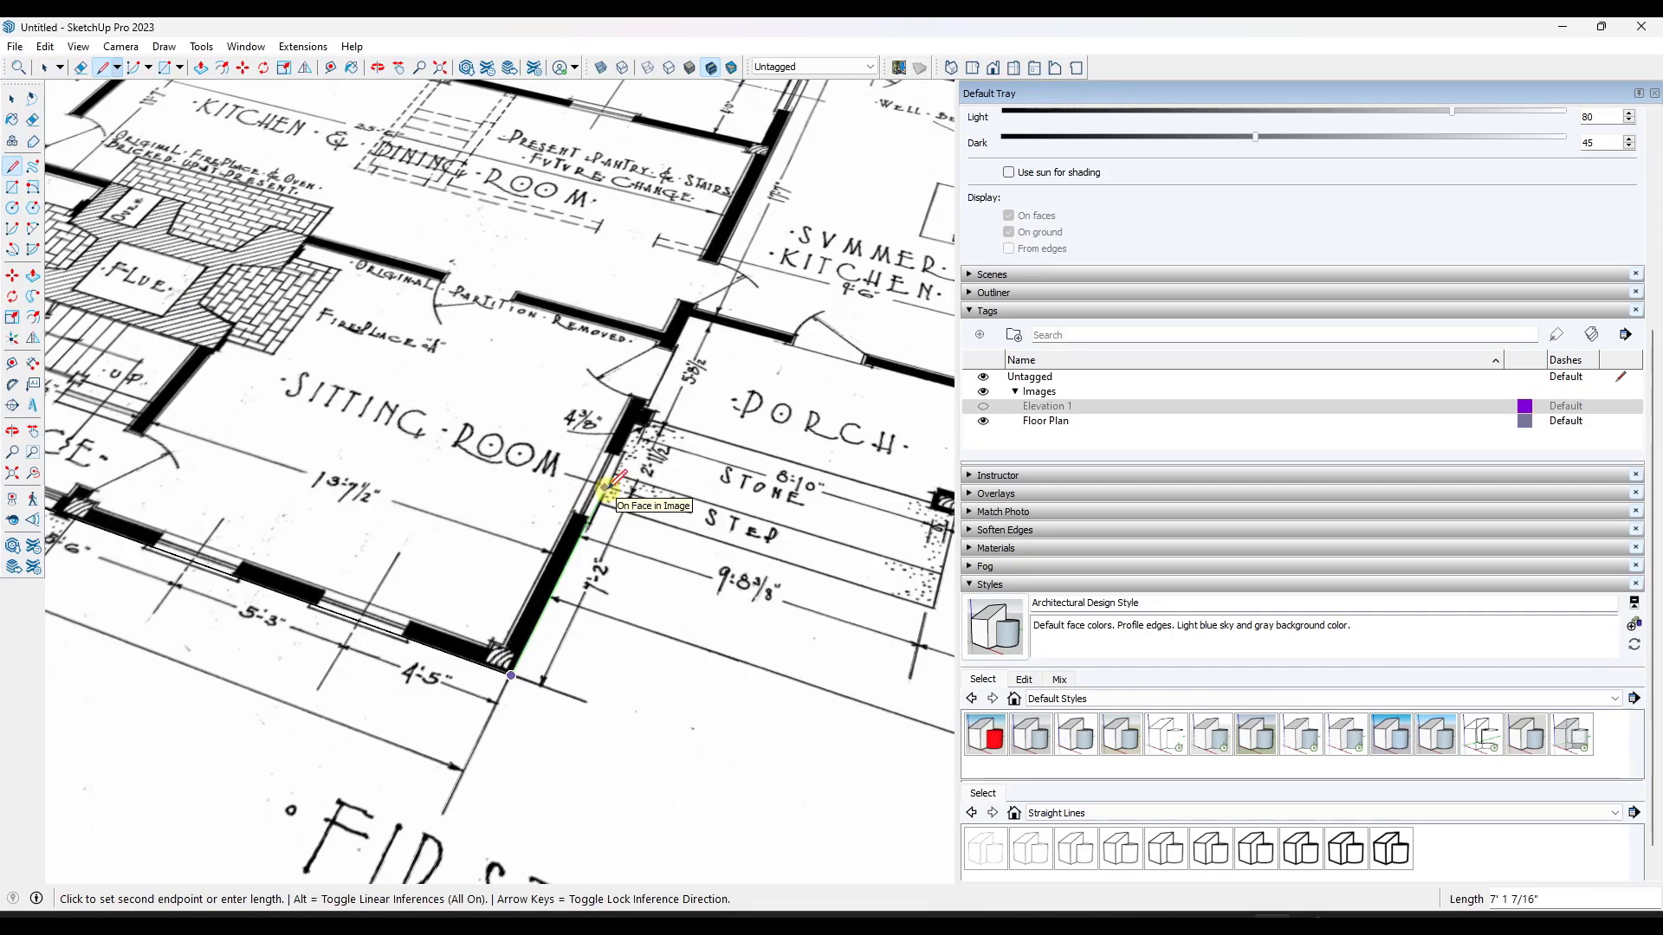
click(606, 489)
scroll(641, 417, up, 3)
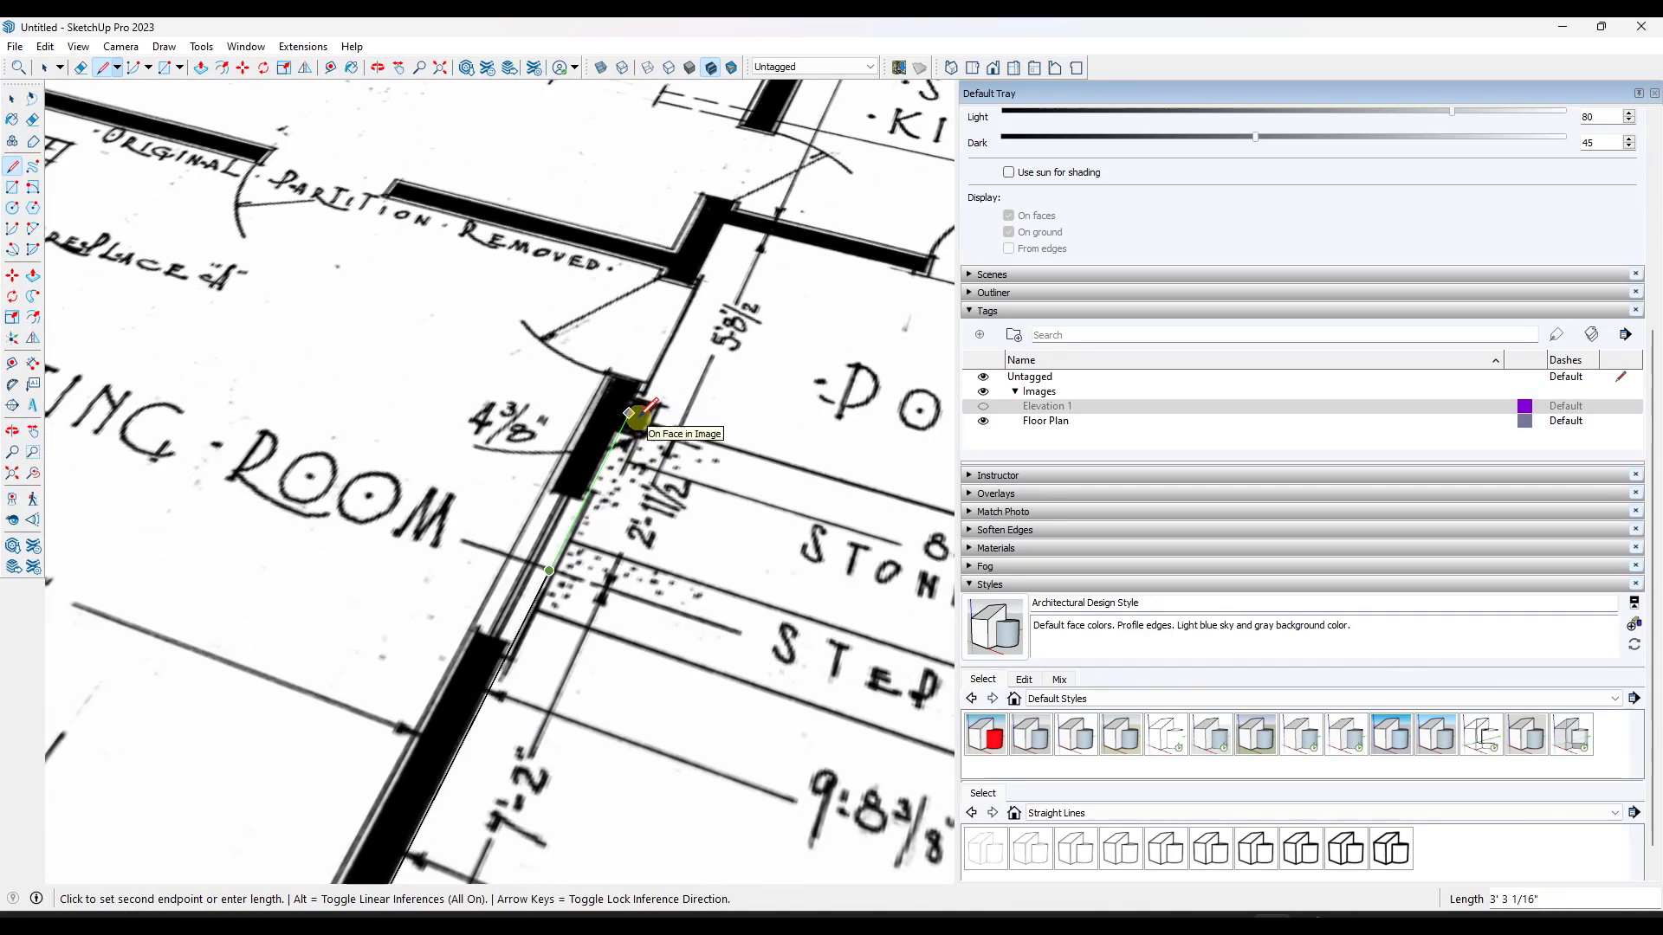
key(Return)
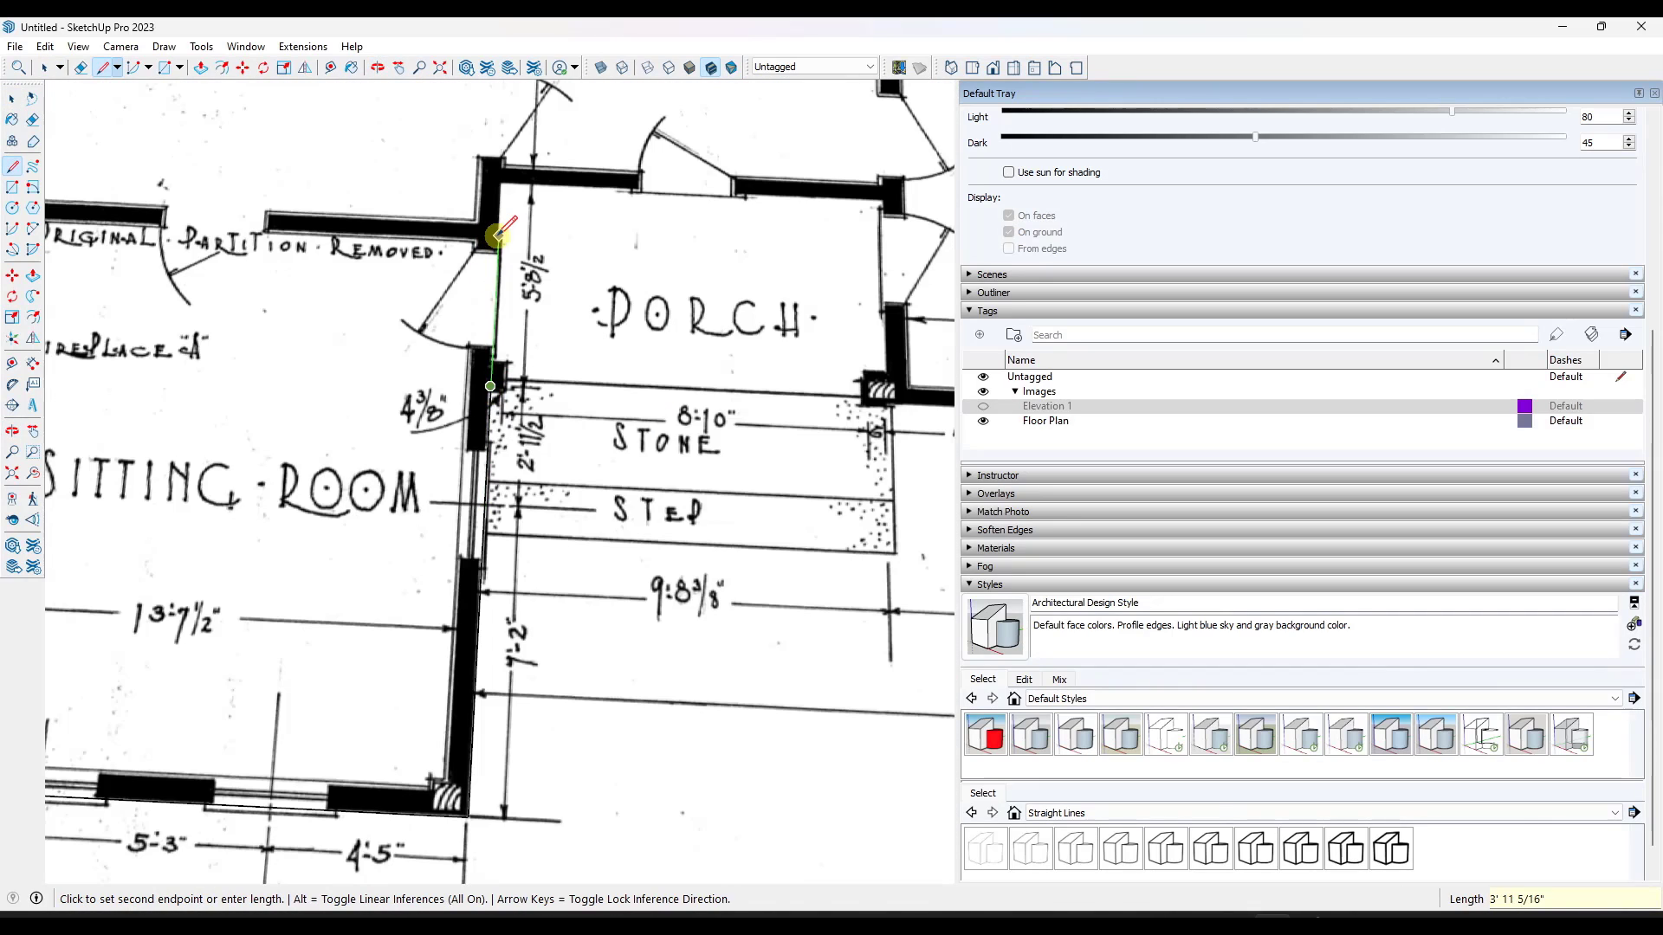
scroll(502, 182, down, 5)
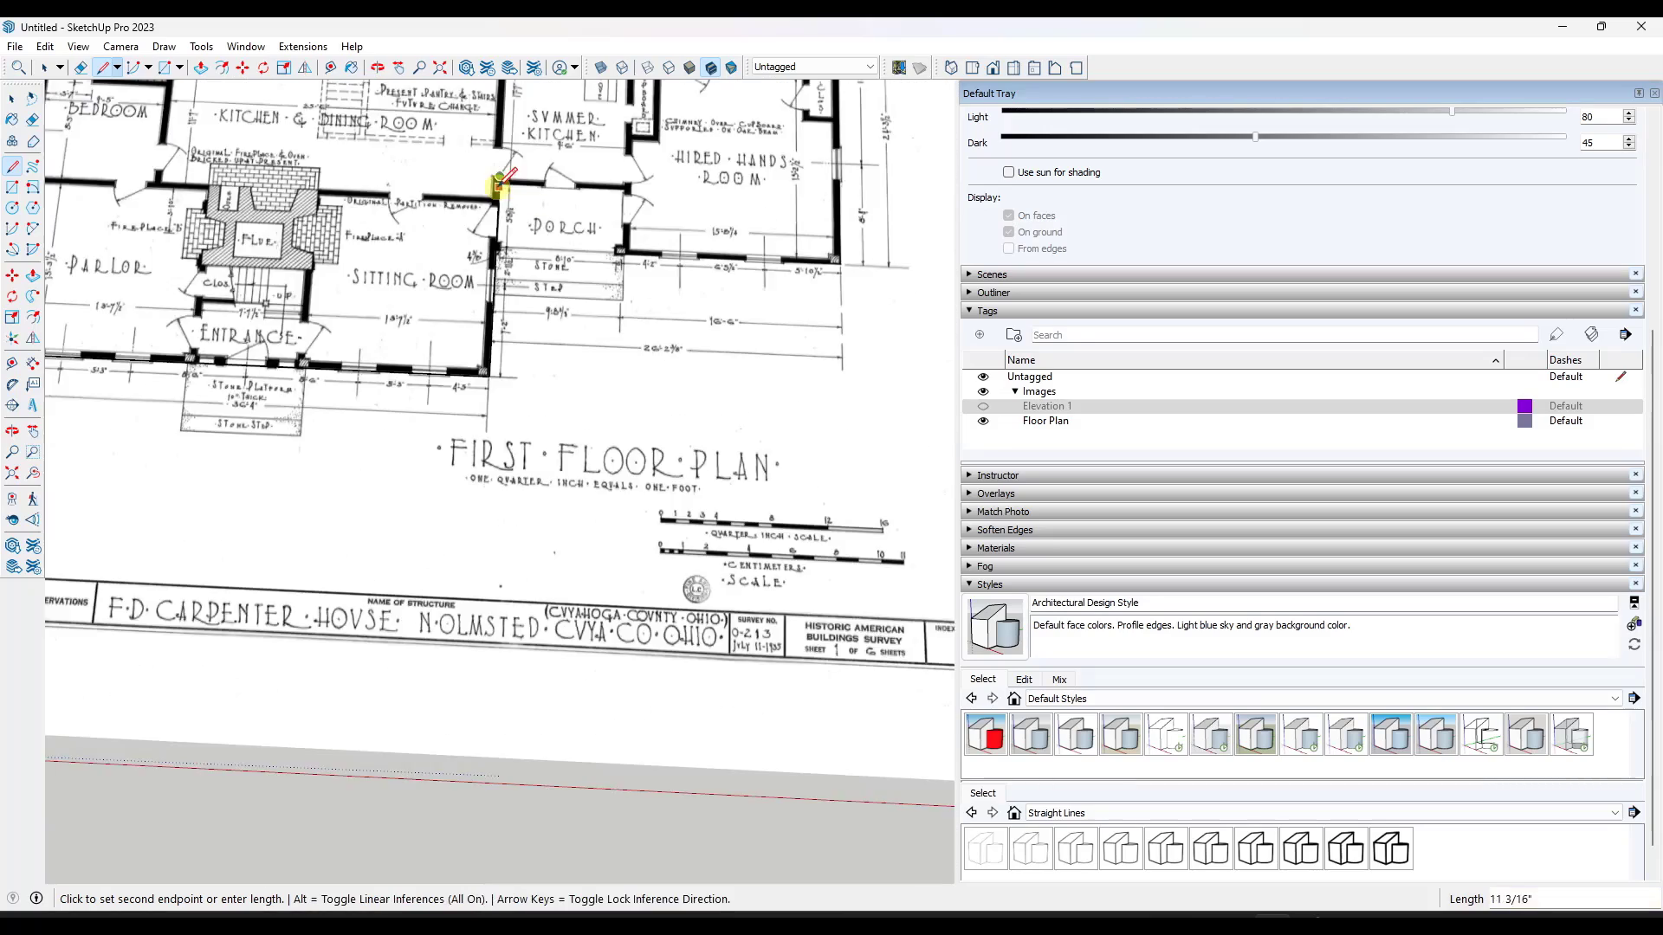
key(space)
From the top view, draw the main house's side wall line 26'4" from the parlor's front corner to the bedroom's back corner.
scroll(312, 223, up, 4)
click(972, 68)
scroll(312, 276, up, 4)
key(l)
click(394, 775)
click(395, 265)
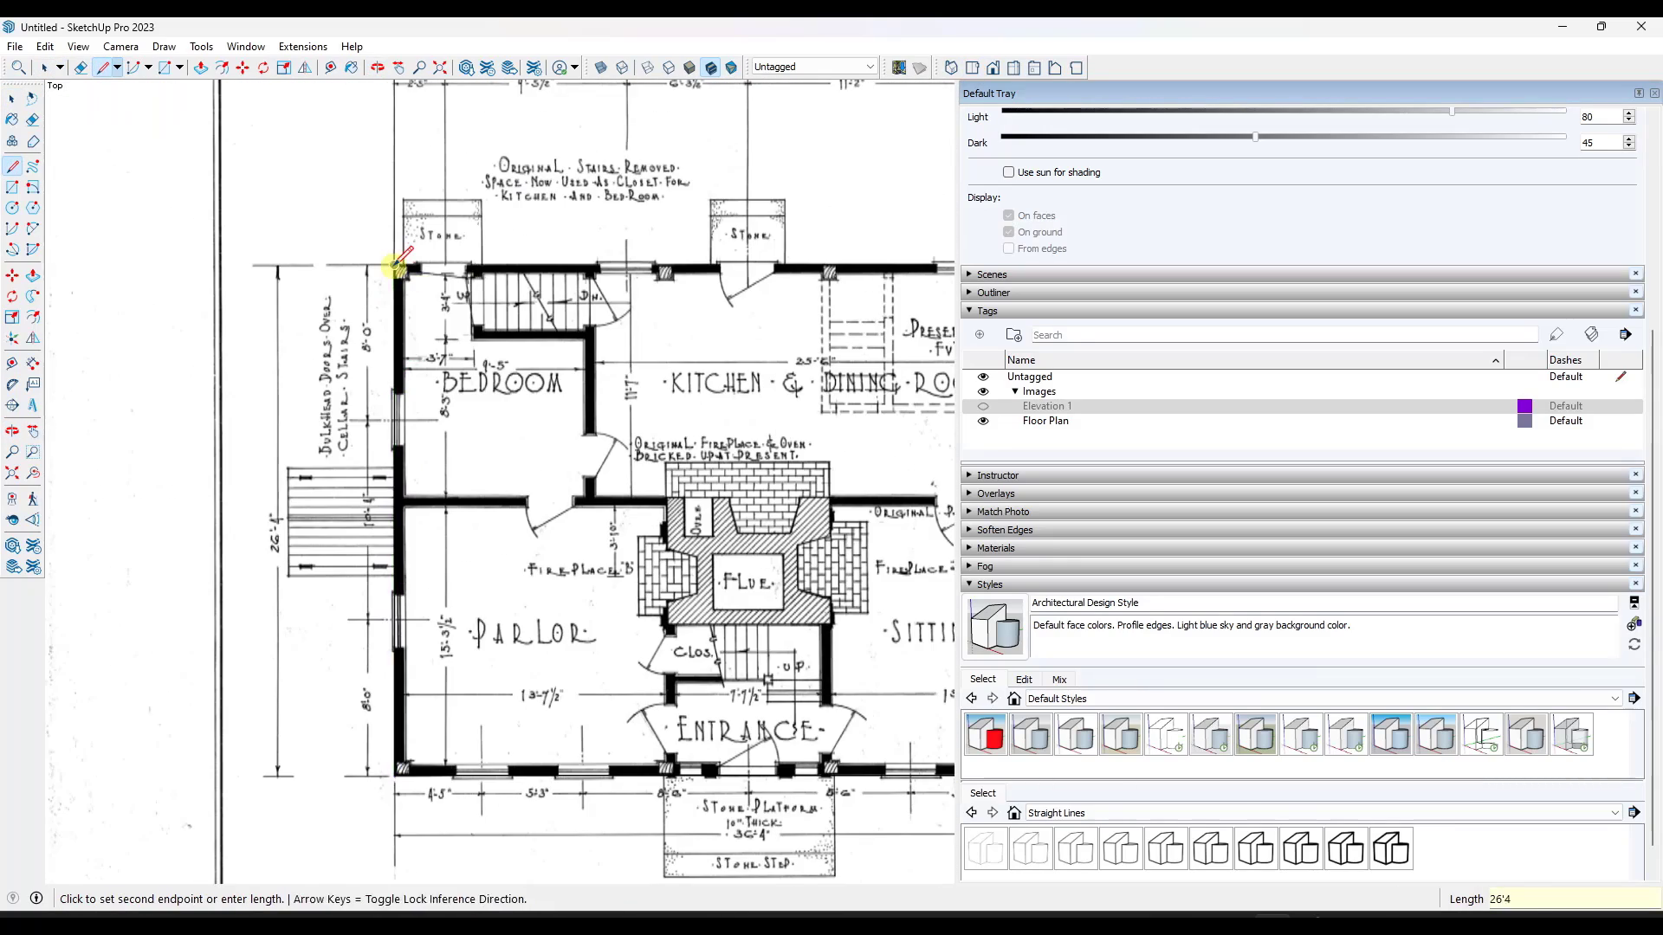
scroll(586, 408, up, 3)
scroll(586, 407, down, 3)
Trace the main house's back wall to the summer kitchen, and follow the summer kitchen's side wall to its outer corner.
click(881, 594)
shift+middle_drag(878, 502, 418, 513)
scroll(419, 513, up, 4)
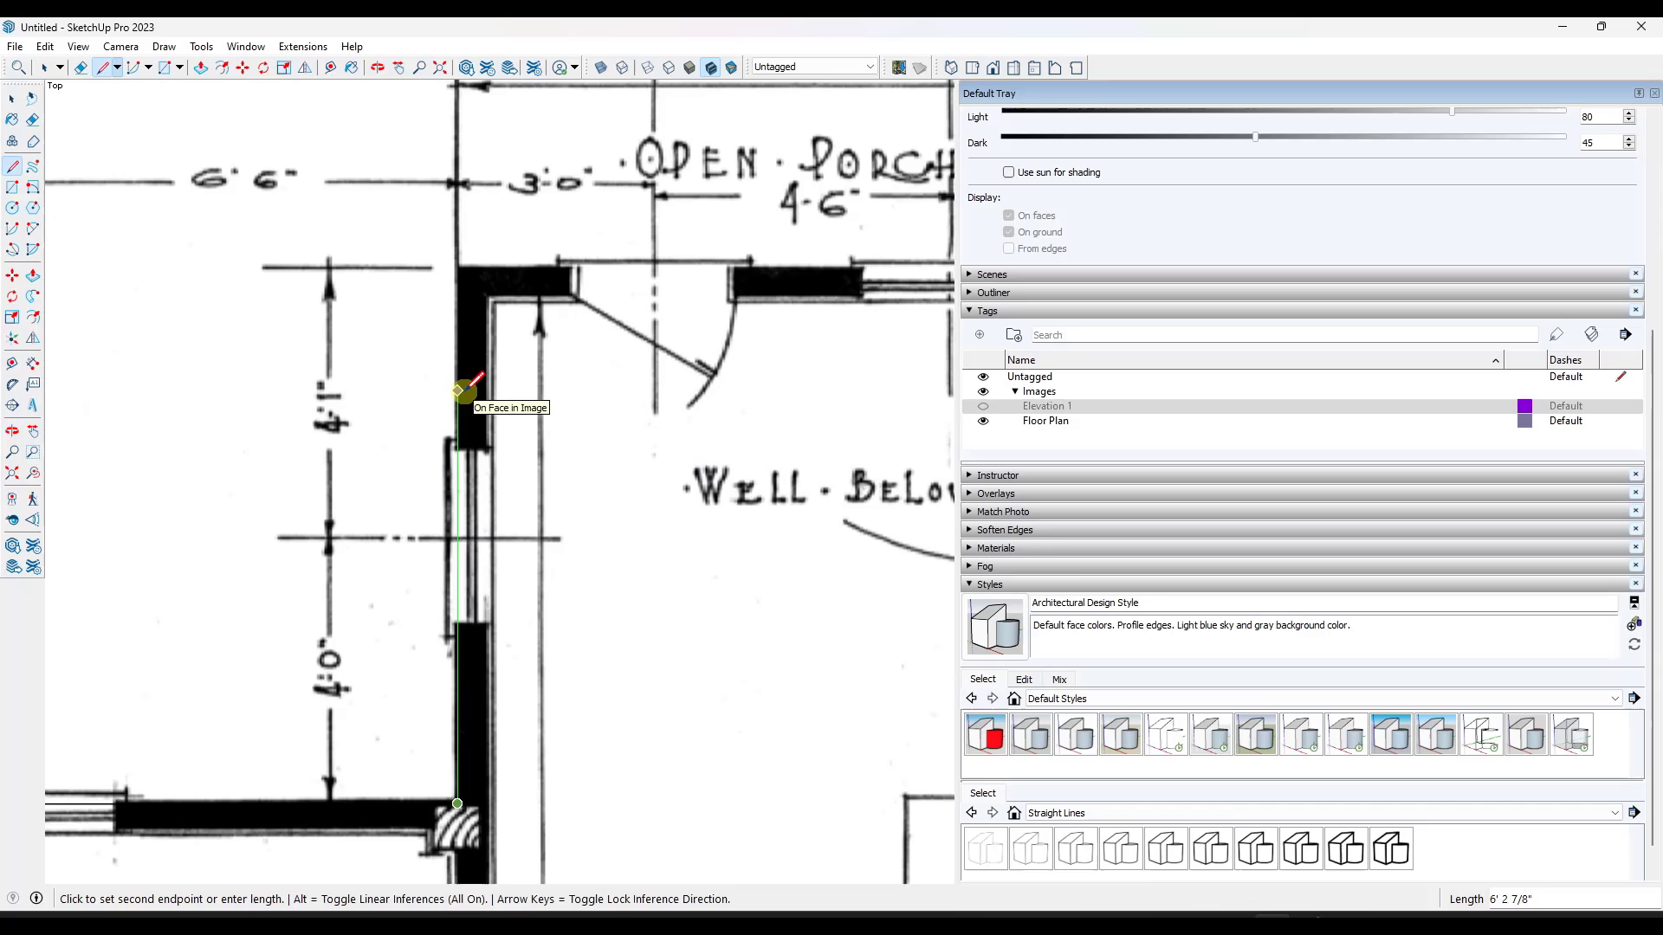
click(458, 268)
Draw the wing's back wall with a 16'8" segment and continue it to the outer corner of the wood shed.
scroll(475, 375, down, 3)
scroll(594, 416, up, 2)
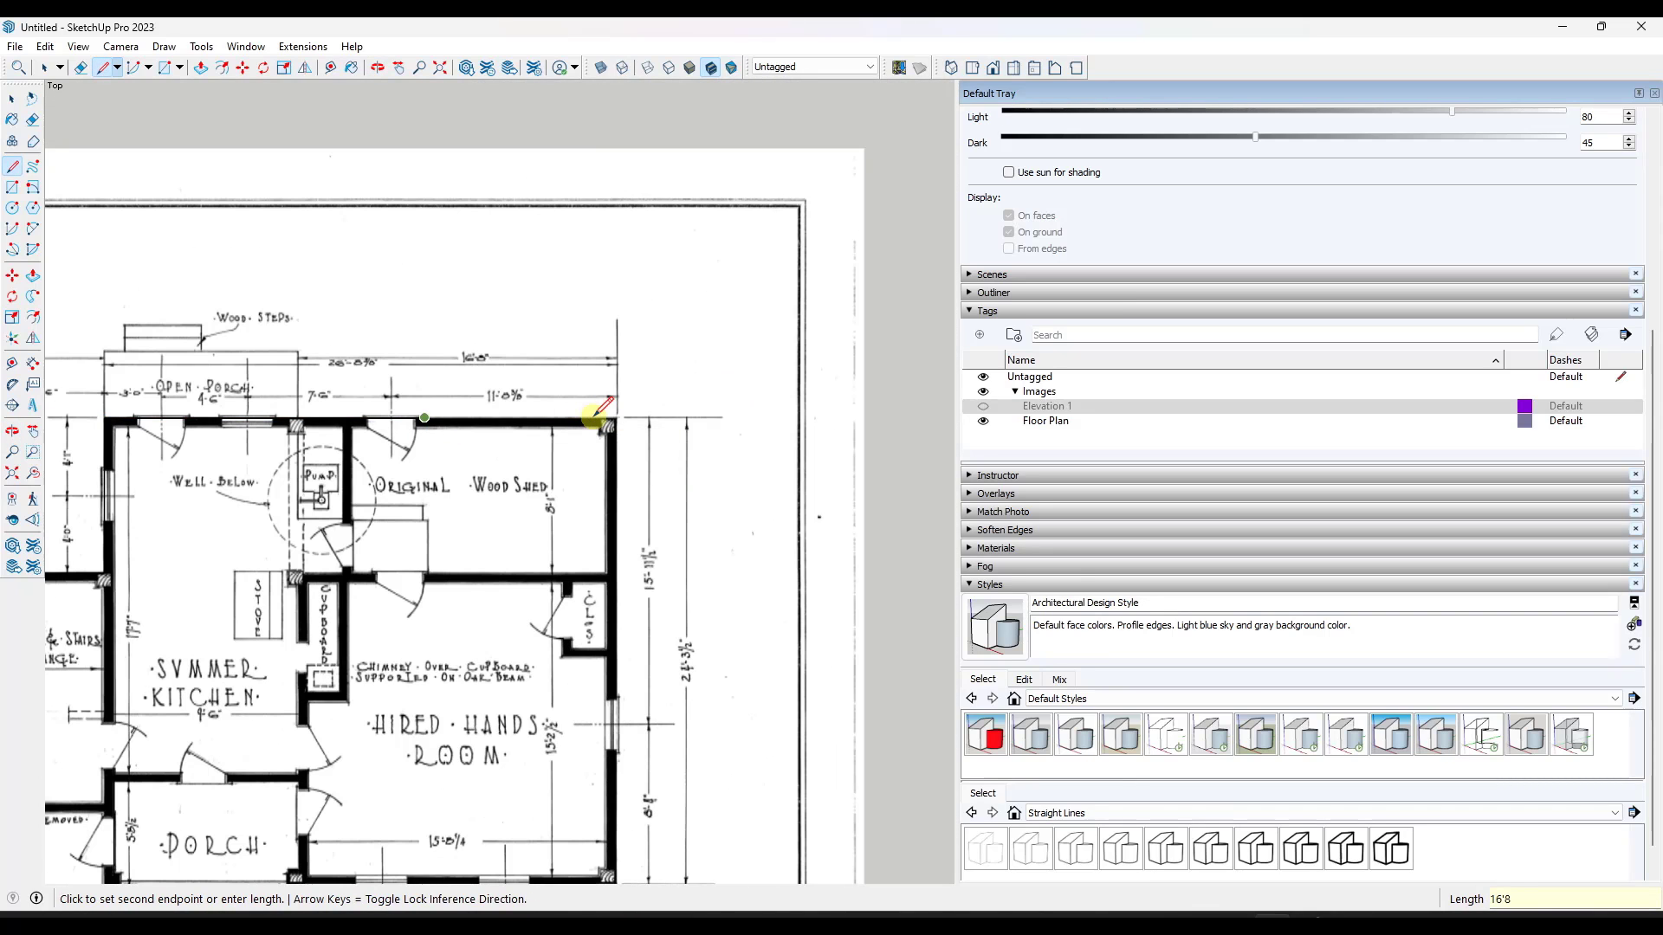
scroll(252, 419, up, 3)
scroll(483, 409, down, 4)
click(613, 414)
Trace the wing's end wall to the hired hands' room corner, and the front wall back to the porch corner.
scroll(582, 638, up, 4)
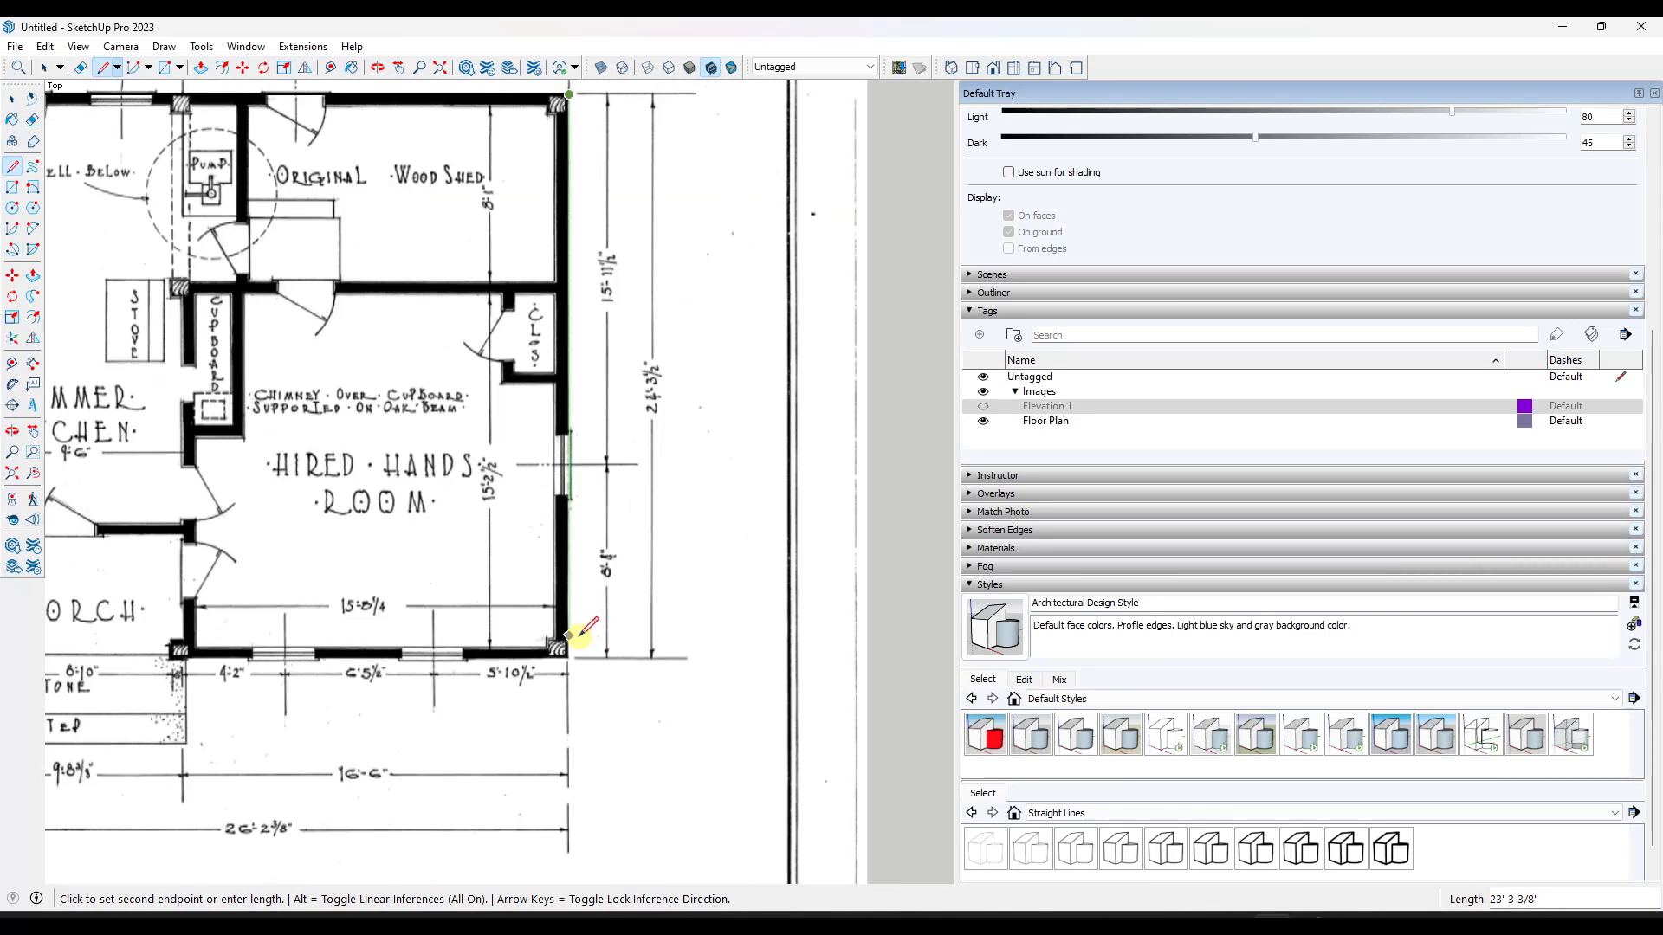
click(561, 646)
scroll(563, 649, down, 3)
scroll(589, 563, up, 3)
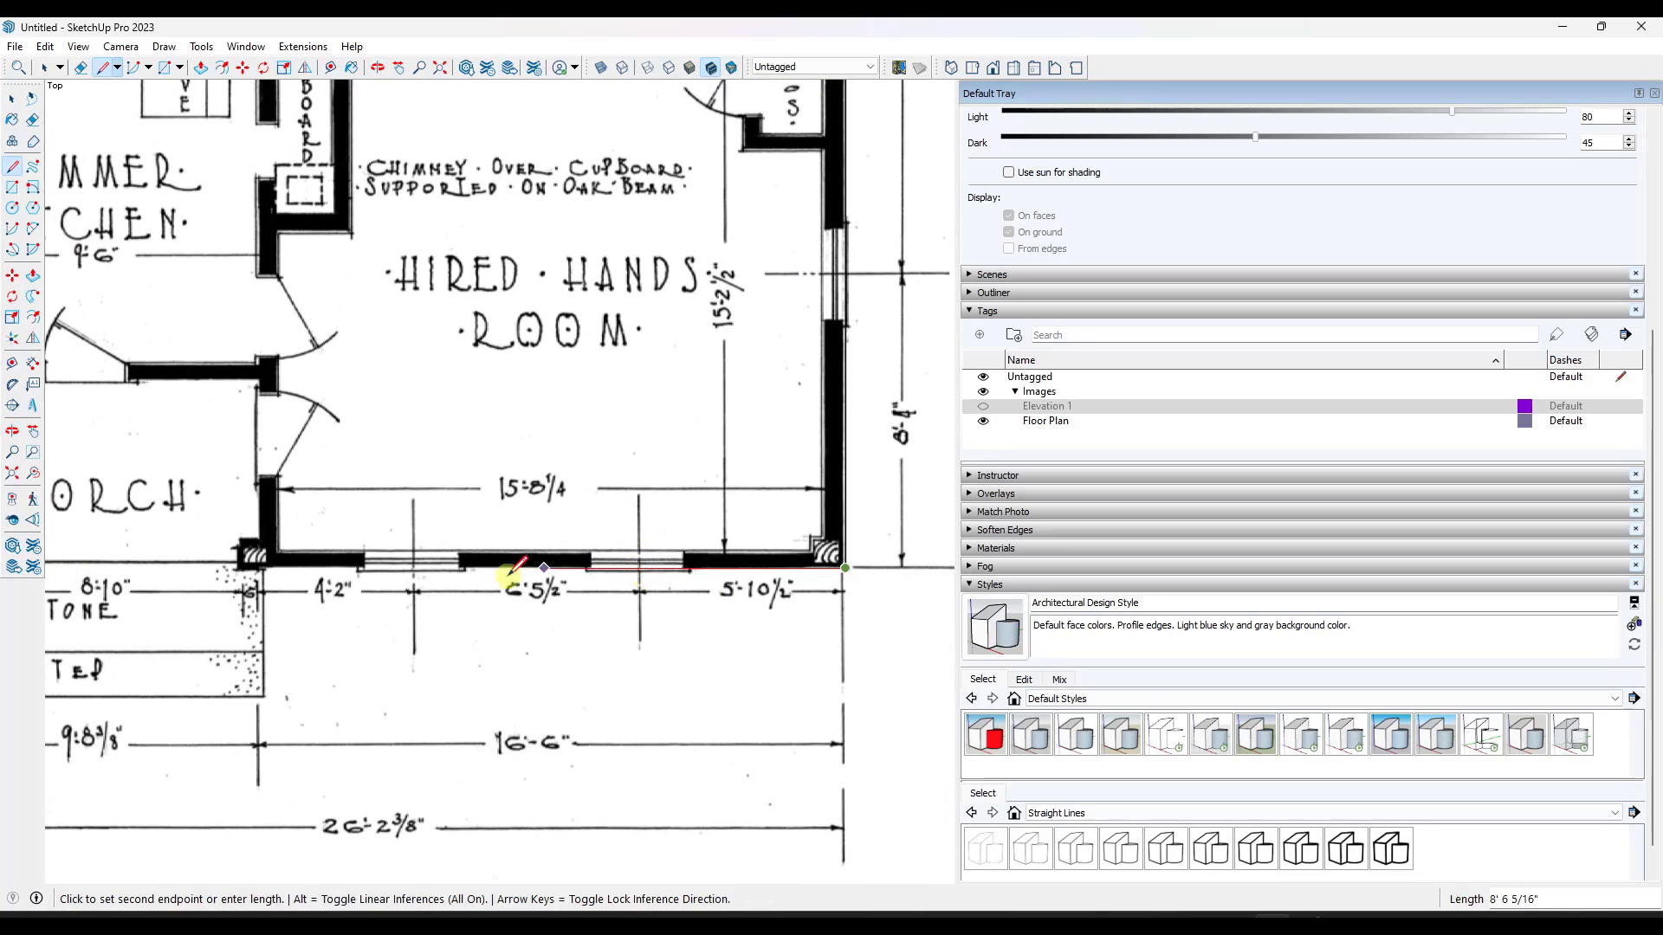
click(264, 563)
Trace the porch recess from the wing's front corner so it joins the sitting room's side wall.
shift+middle_drag(265, 562, 664, 619)
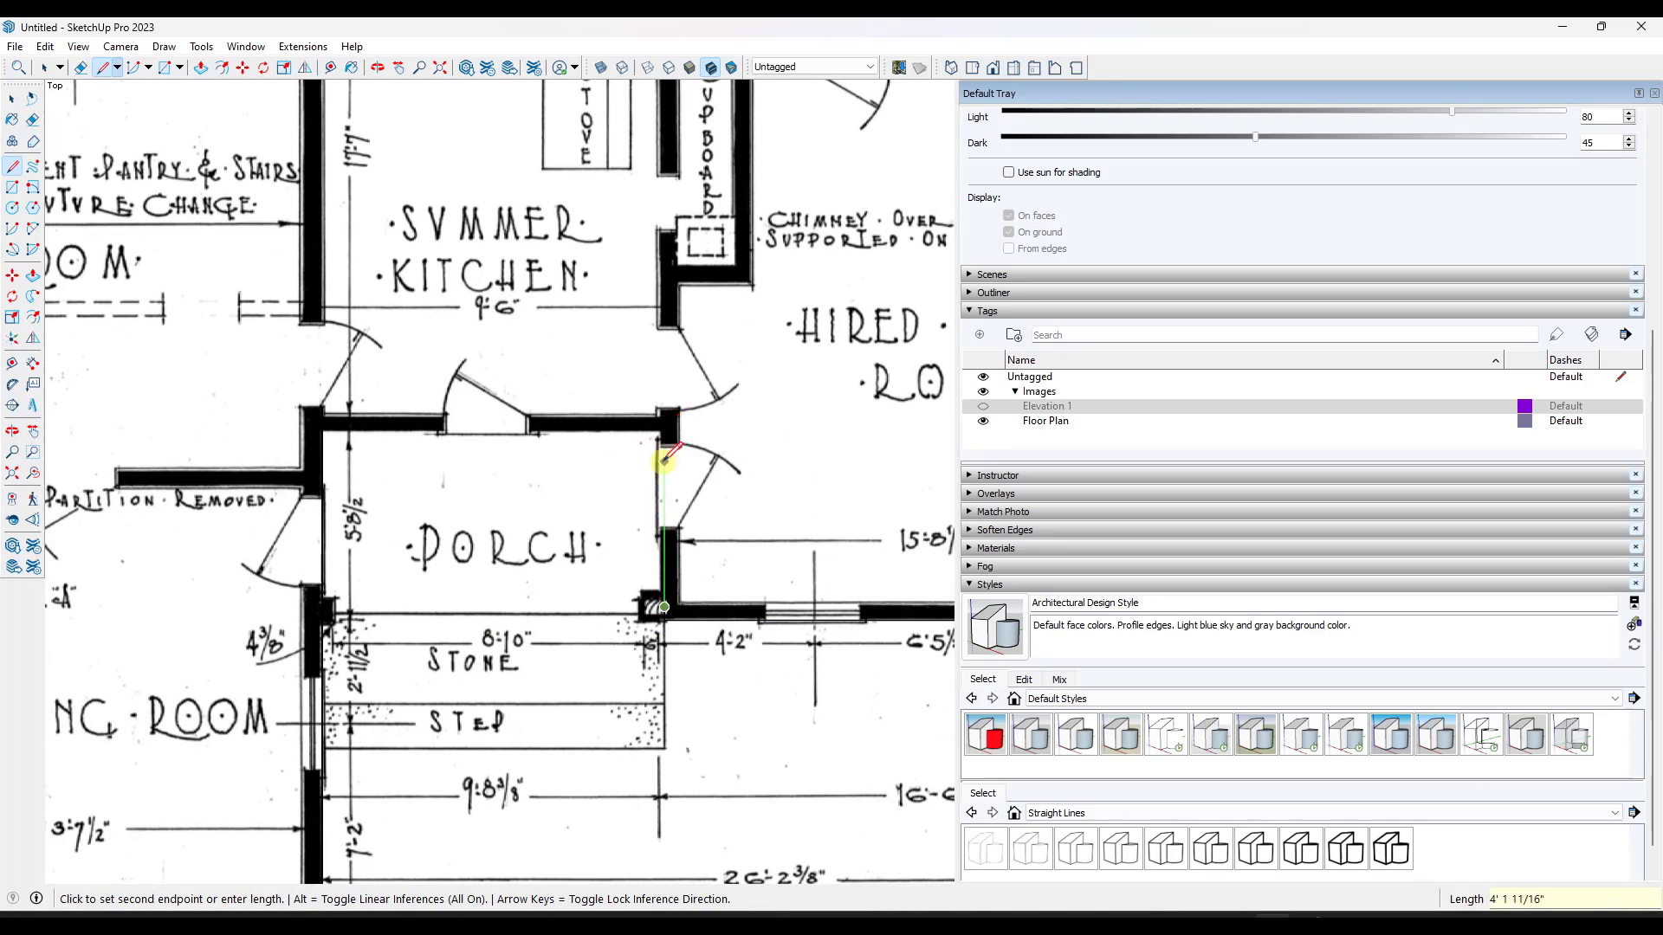
click(321, 607)
scroll(416, 586, down, 3)
key(space)
Hide the Floor Plan tag and close the house outline into a face with a line along the main house's front wall.
middle_drag(407, 586, 597, 415)
click(983, 421)
key(l)
click(141, 471)
click(375, 571)
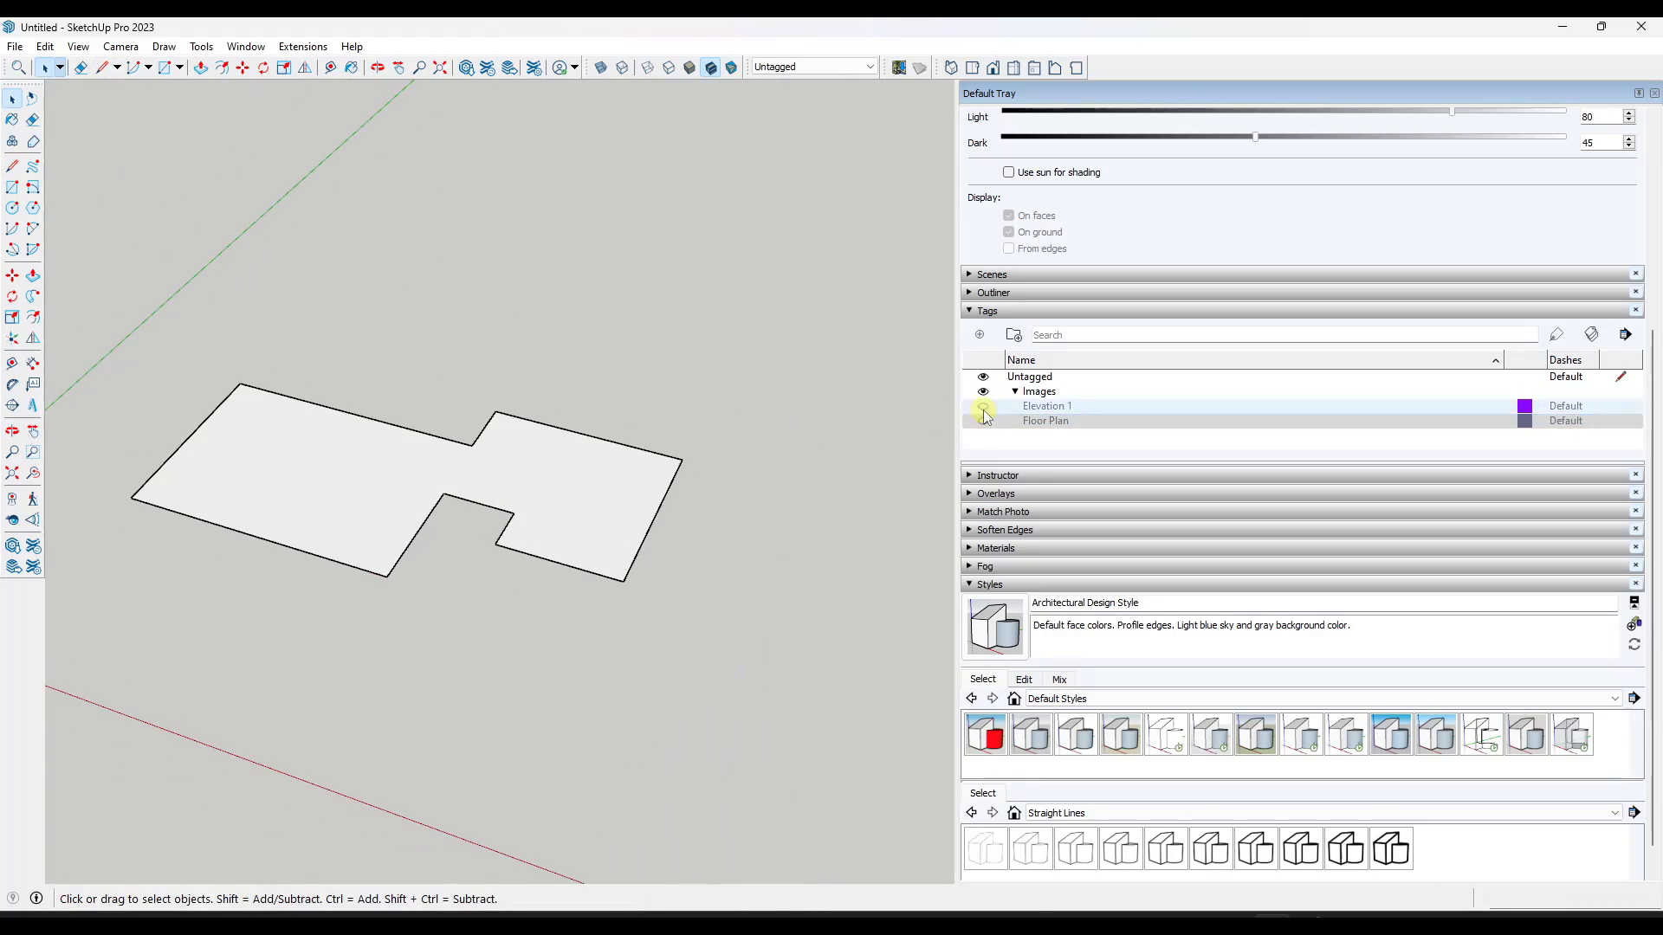
Show the Elevation 1 and Floor Plan tags.
click(983, 405)
click(983, 421)
middle_drag(554, 520, 513, 494)
Copy the north elevation from the main house's front corner to the wing's front corner and again to the porch's back wall.
scroll(466, 437, up, 5)
key(m)
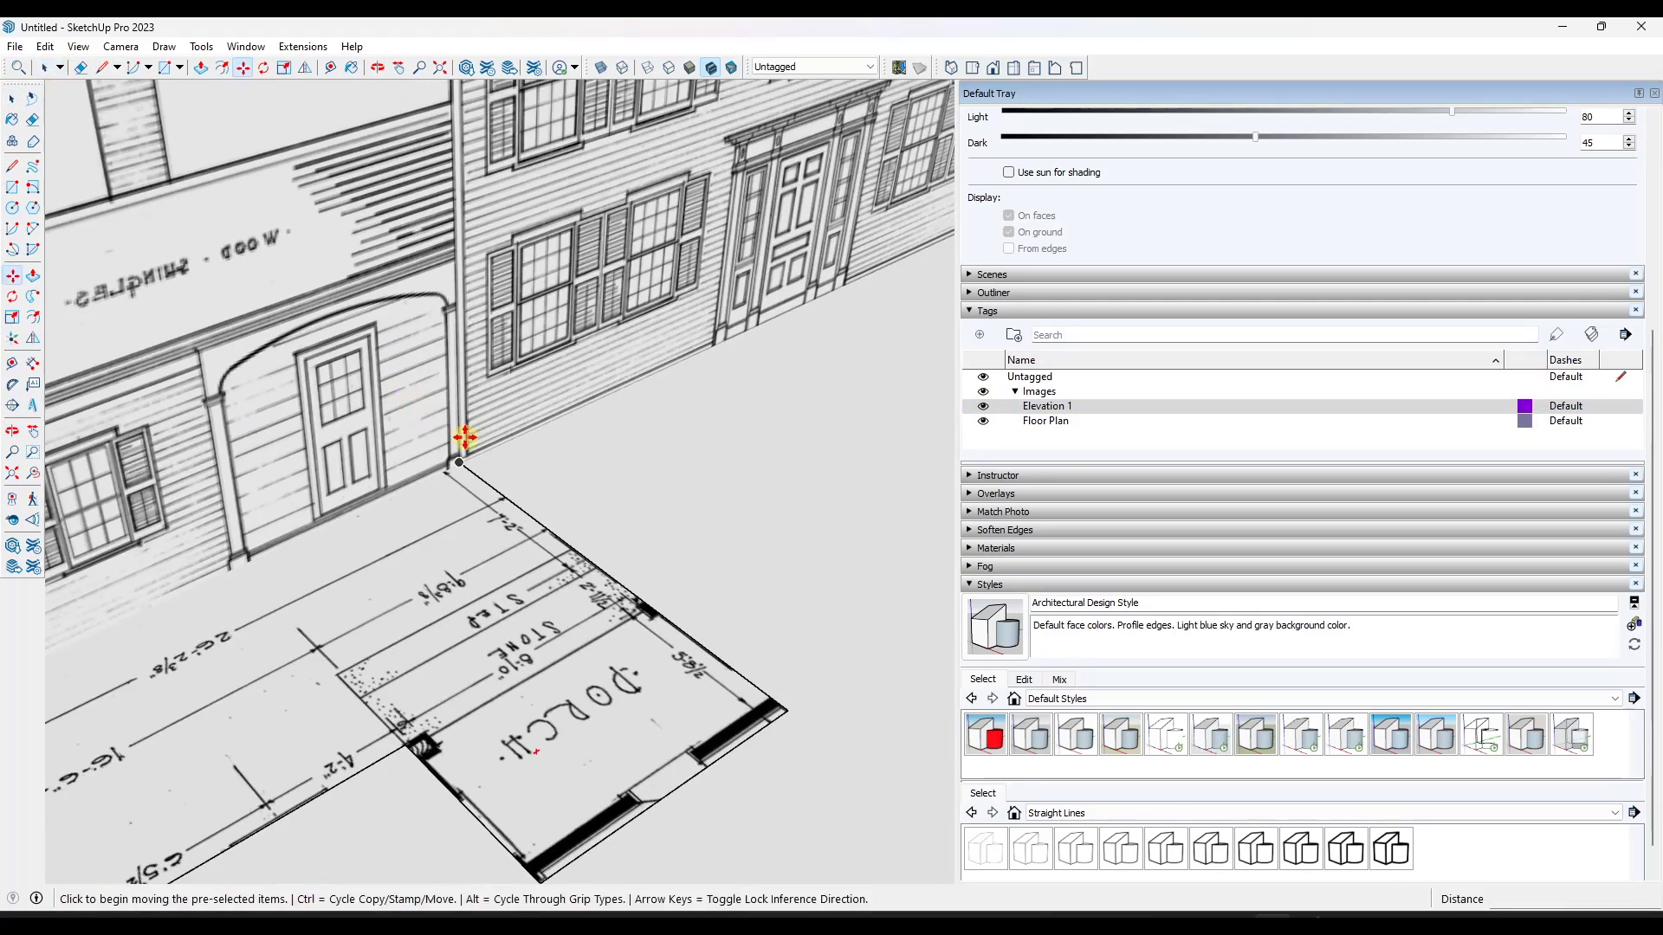
click(464, 462)
key(ctrl)
key(ctrl)
click(415, 742)
click(781, 706)
scroll(781, 705, down, 4)
middle_drag(781, 706, 746, 527)
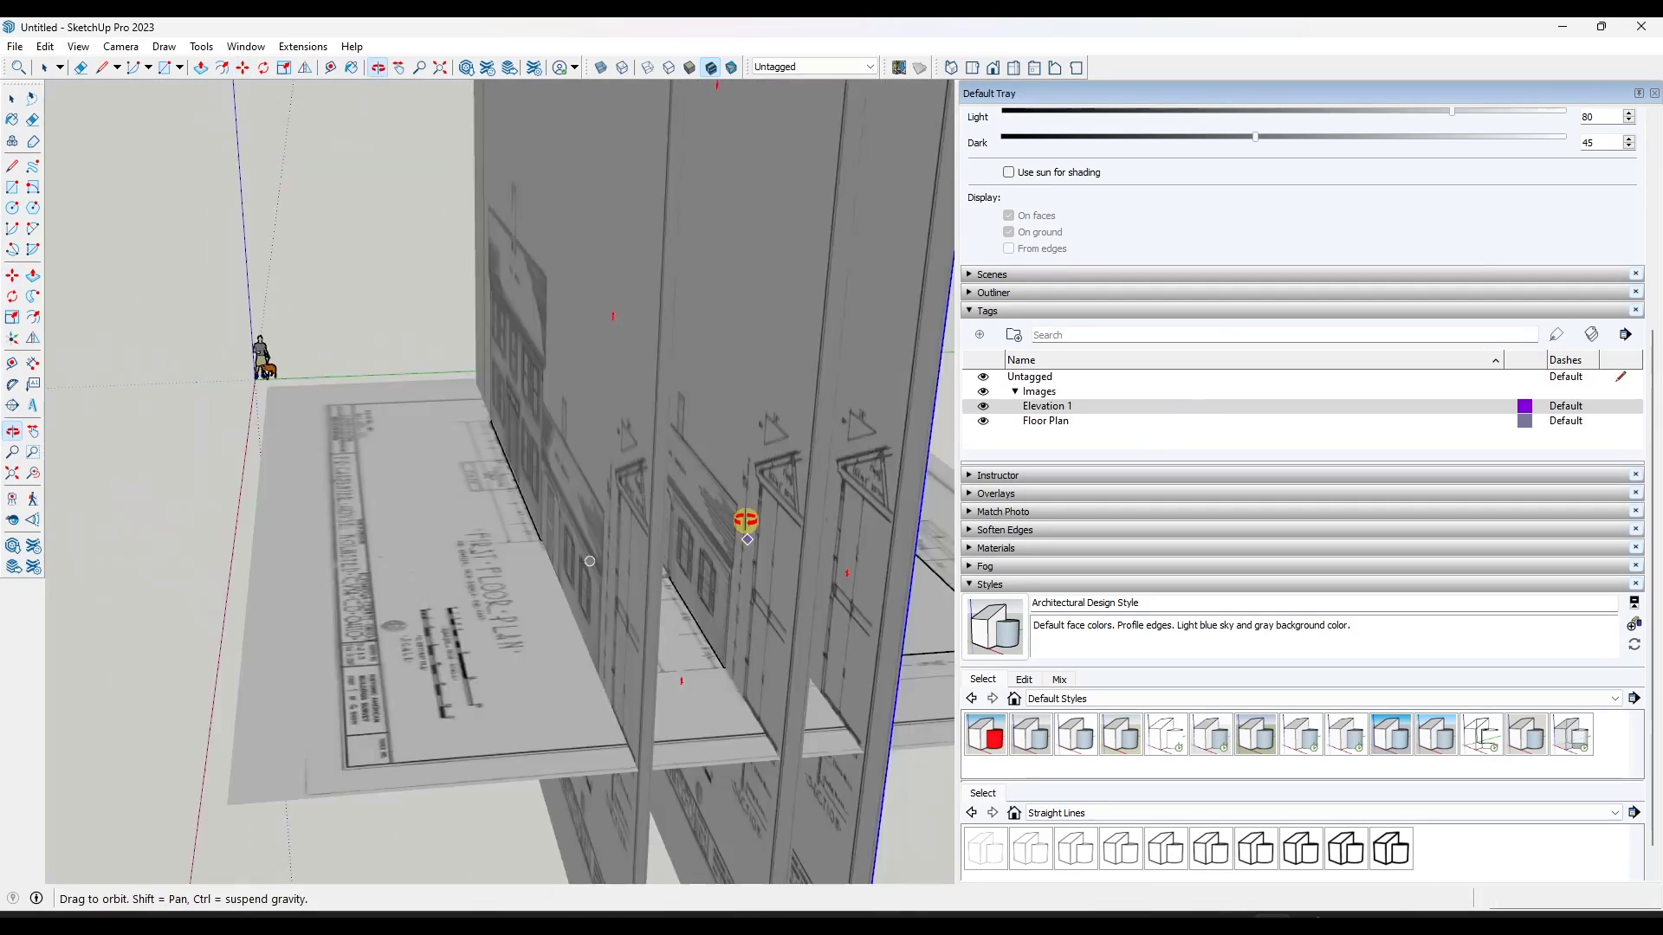
Select the middle elevation copy and create two new tags named Elevation 2 and Elevation 3.
key(space)
click(541, 390)
click(980, 334)
text(Elevation 2)
click(979, 334)
text(Elevation 3)
Assign the Elevation 2 tag to the middle copy and hide that tag, and select the remaining rear copy.
click(812, 66)
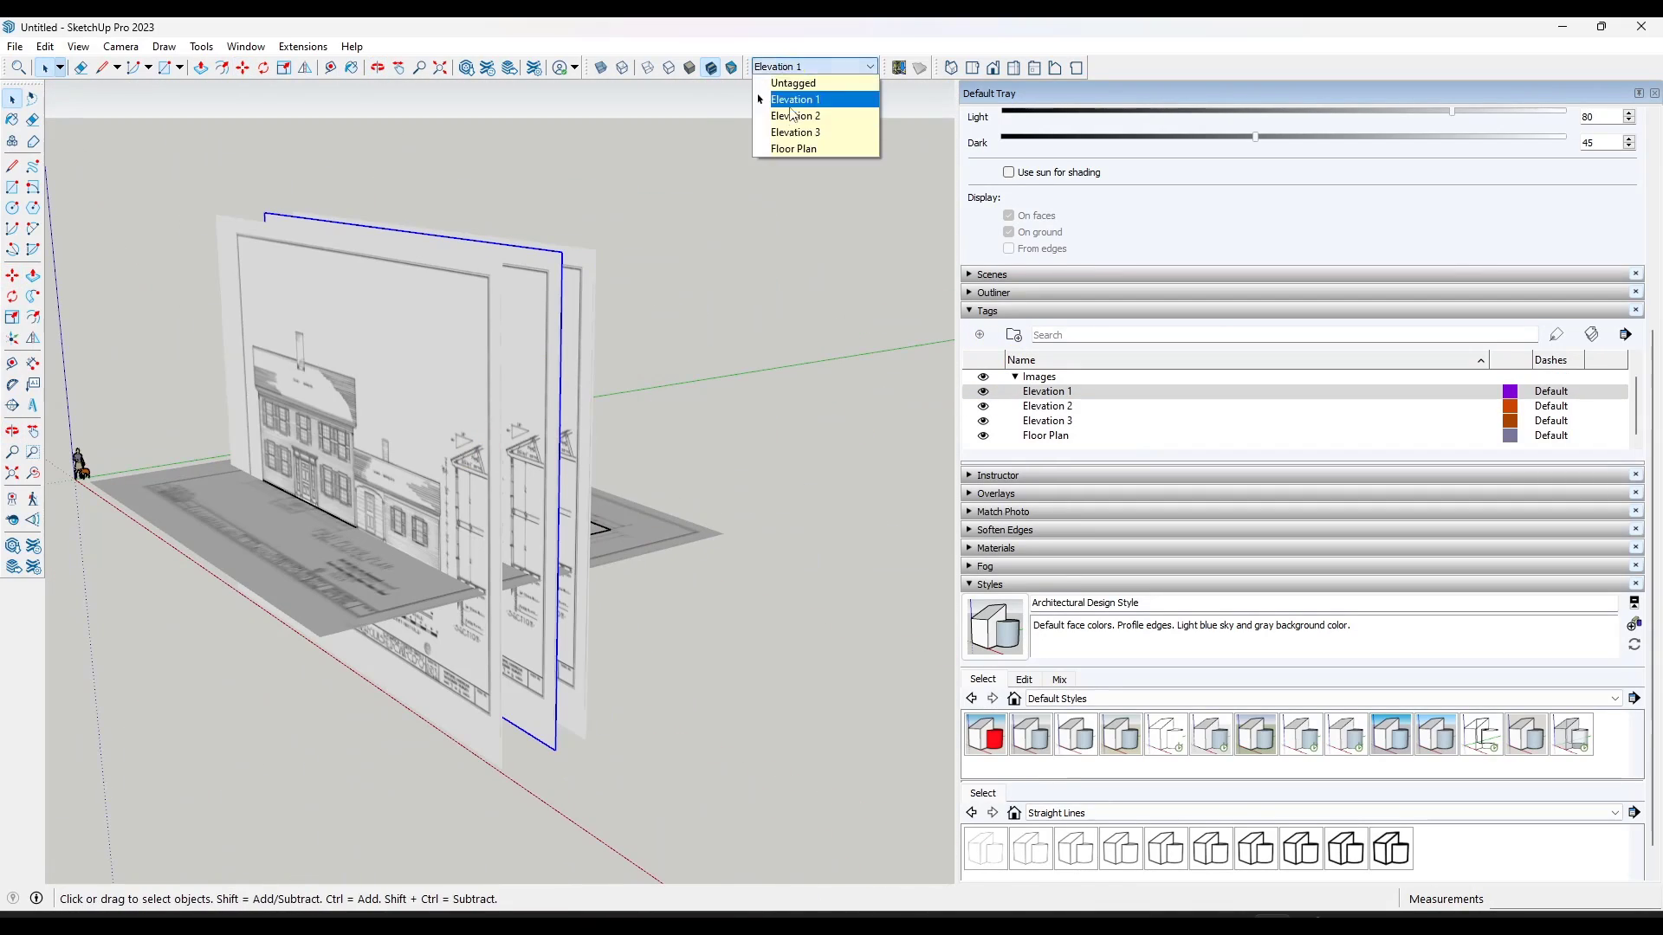
click(793, 117)
click(982, 406)
click(574, 346)
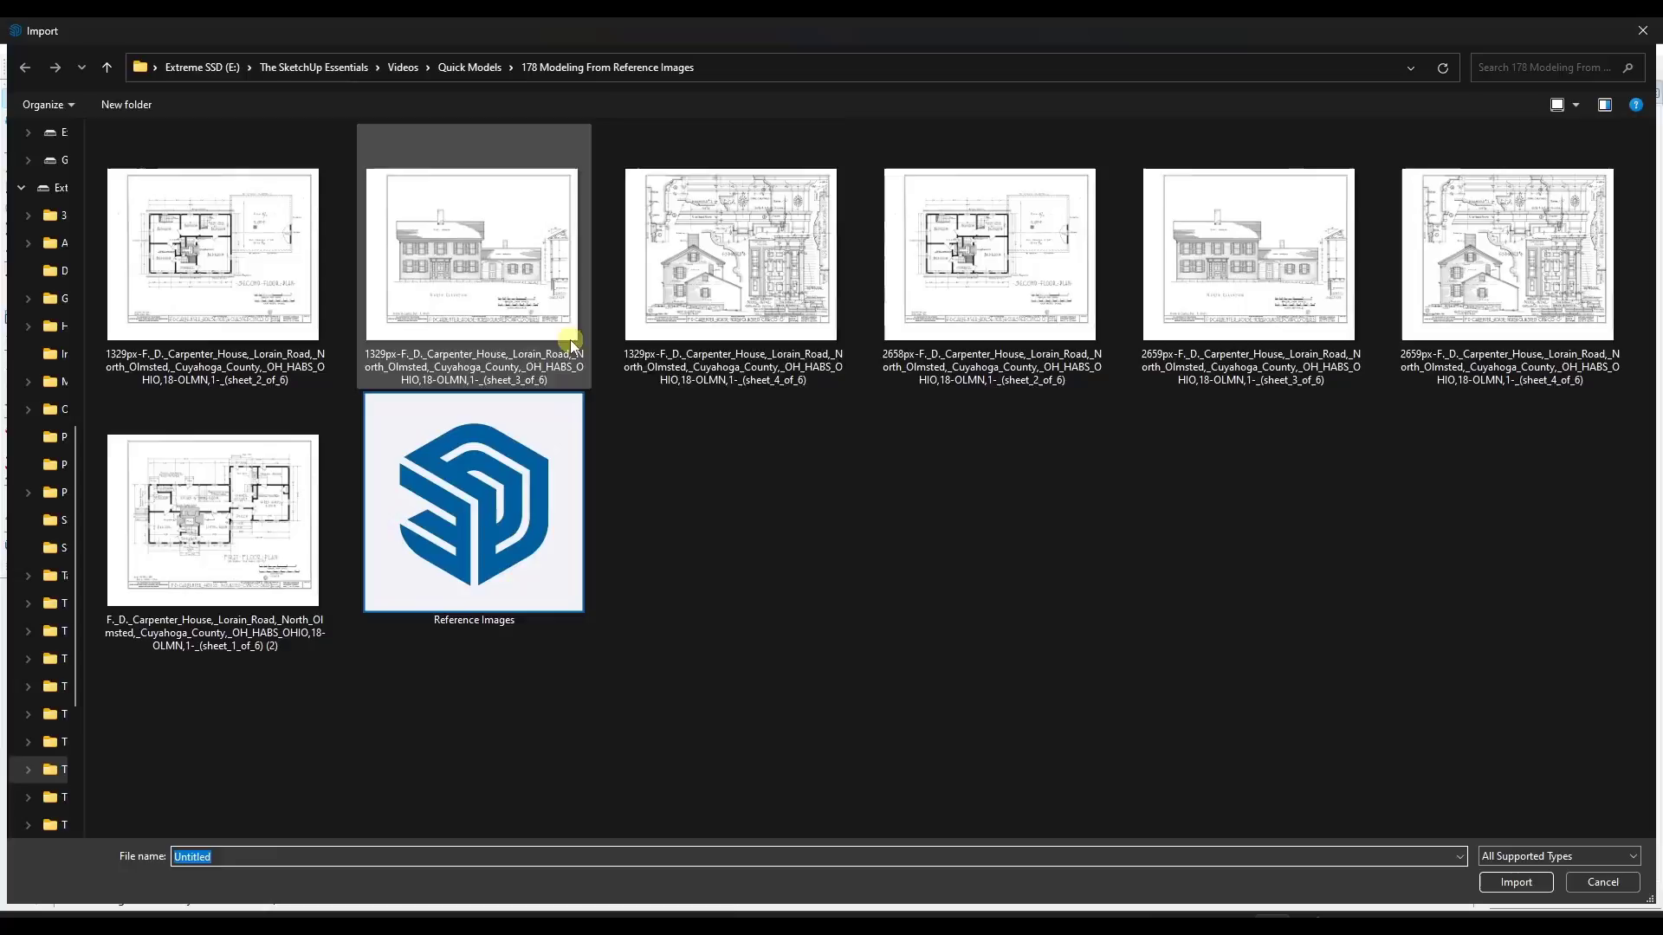
Import the sheet 4 of 6 west elevation drawing and rotate it to line up with the wing's end wall.
double_click(564, 327)
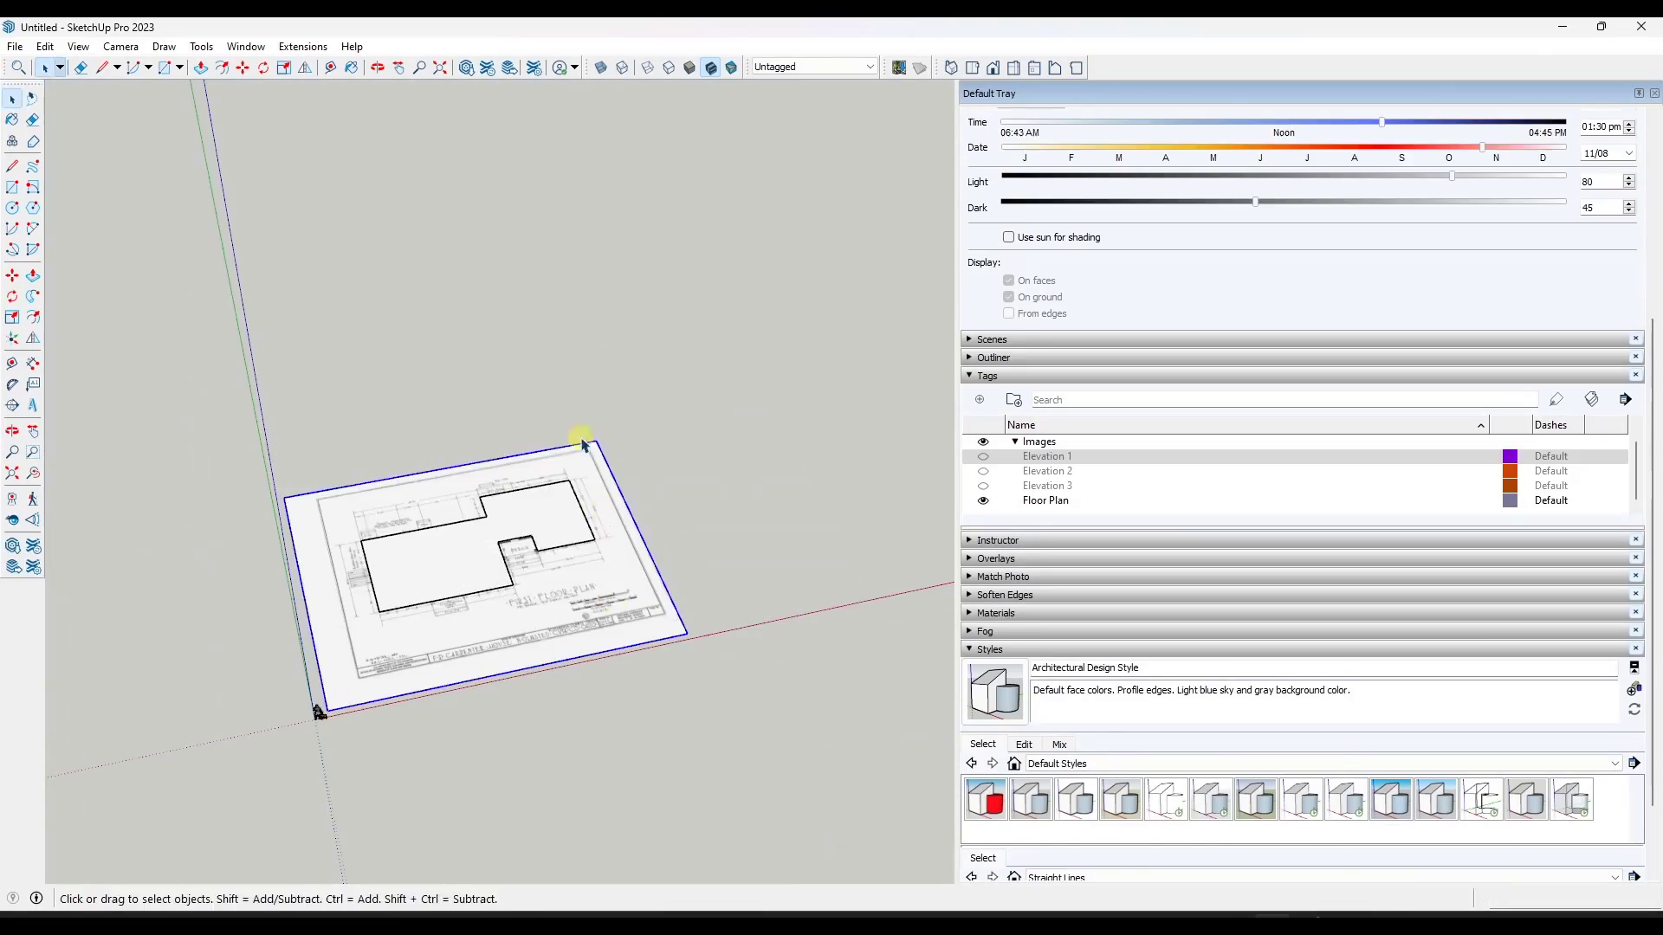
key(q)
scroll(661, 426, up, 5)
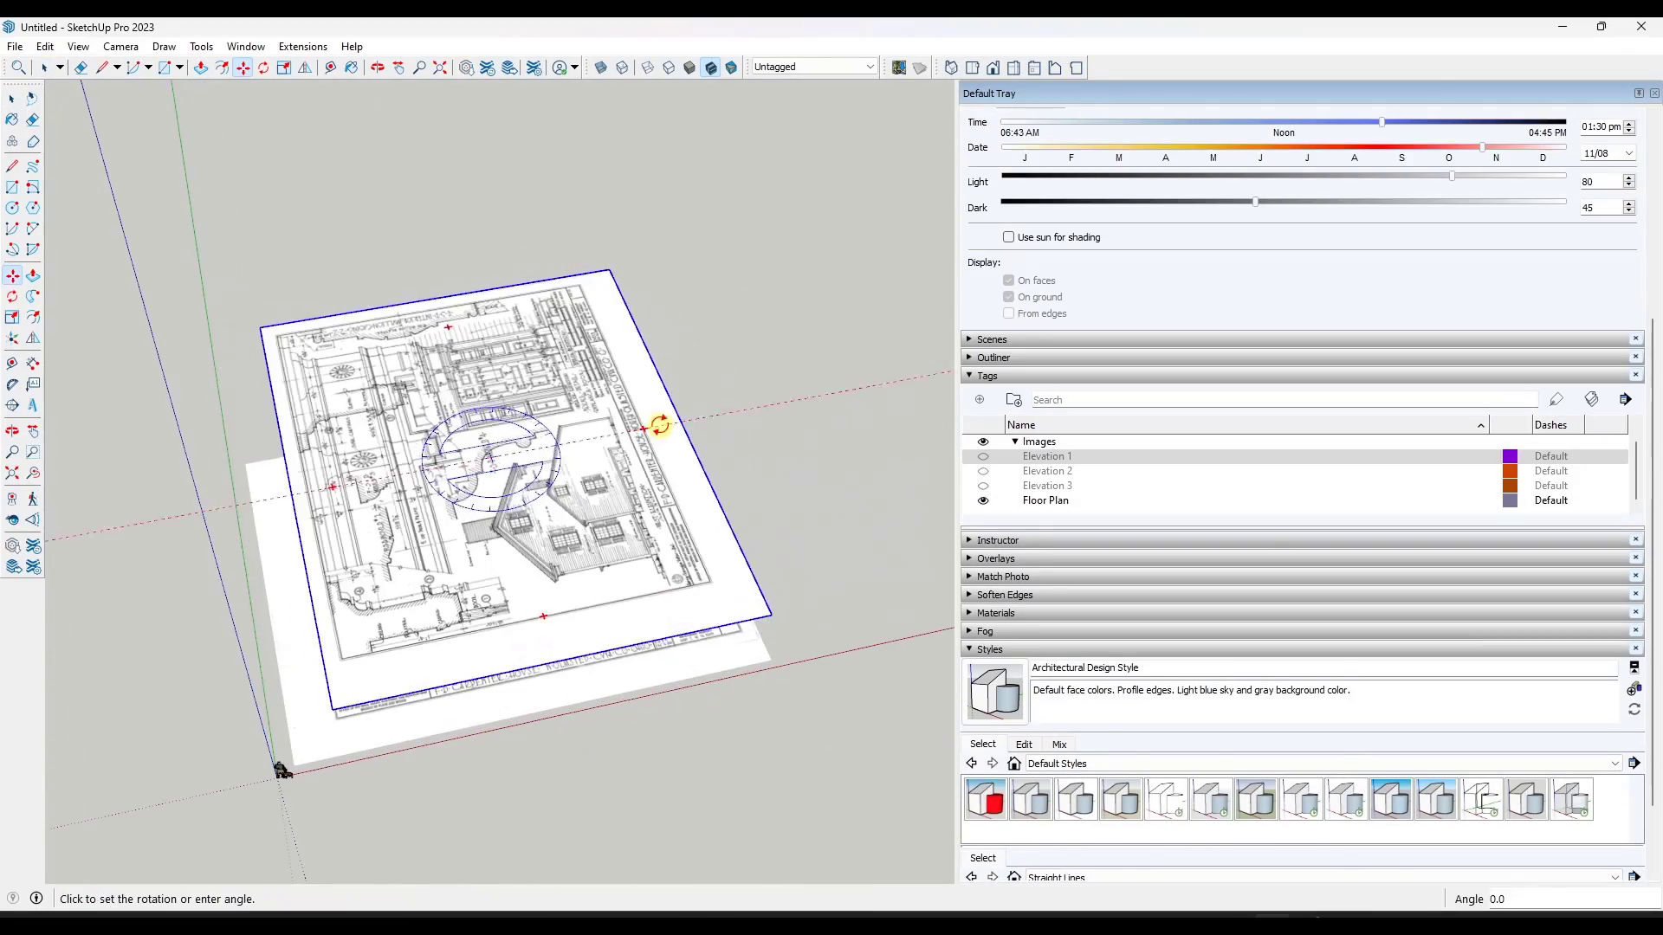
scroll(655, 565, up, 5)
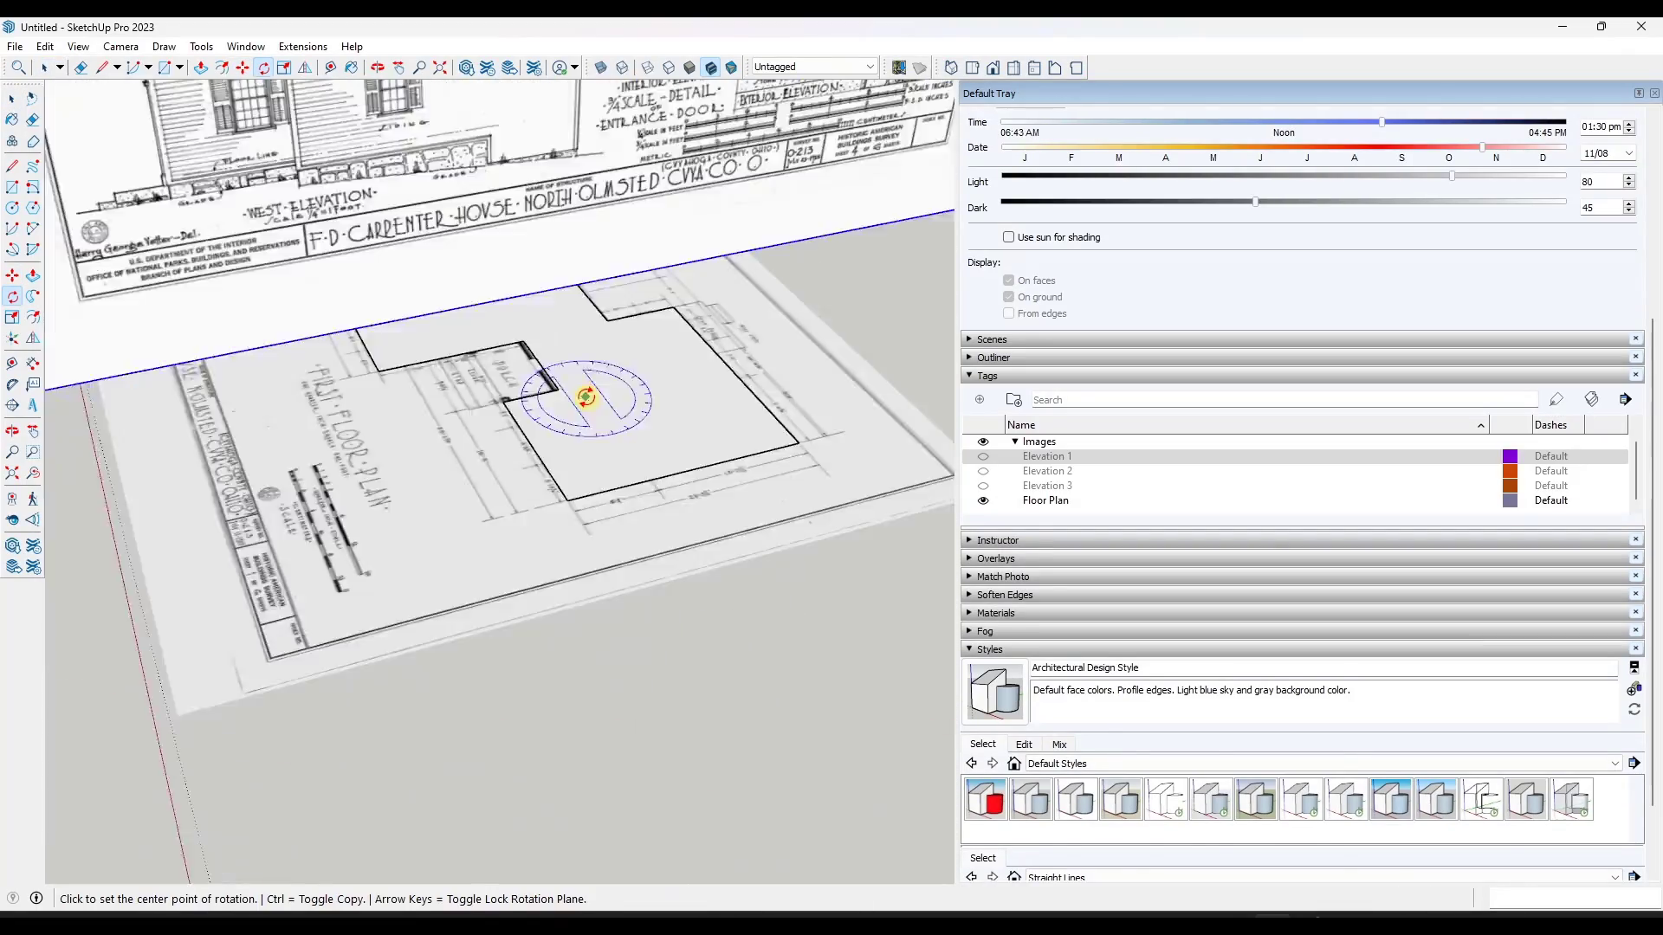
scroll(575, 586, up, 5)
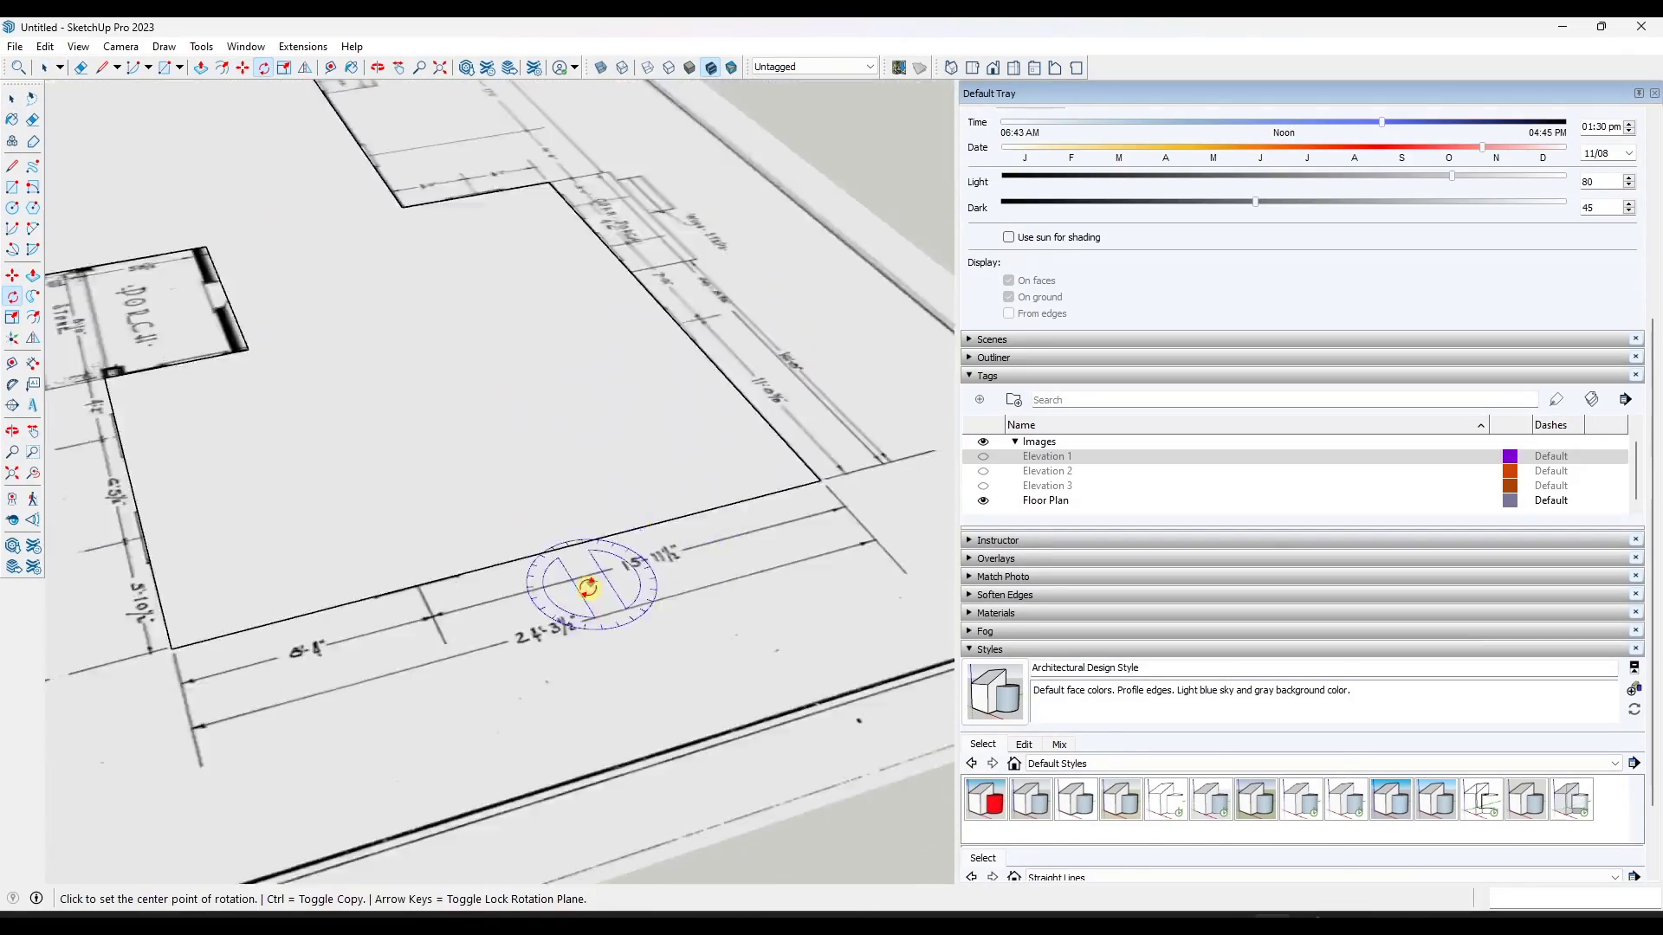
middle_drag(575, 587, 425, 338)
Draw a line about 24' 3" along the wing's base in the west elevation and group it with the image.
key(l)
scroll(370, 409, up, 6)
click(369, 407)
scroll(371, 407, down, 5)
scroll(824, 323, up, 6)
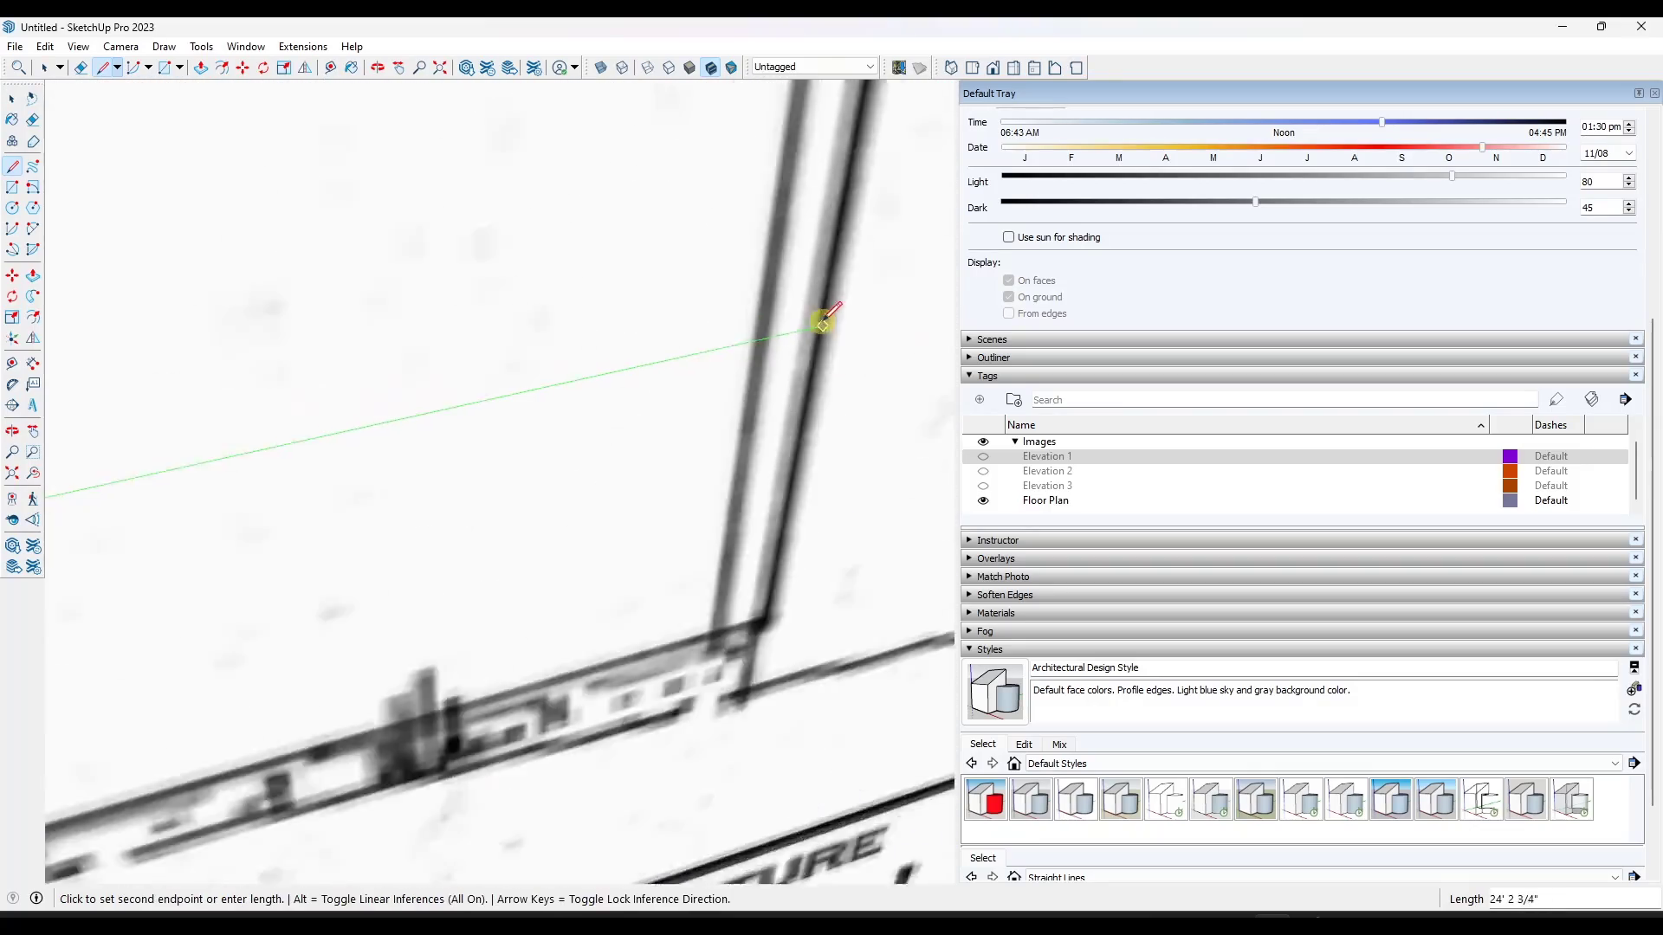
click(822, 323)
key(space)
right_click(689, 351)
click(743, 189)
Rescale the west elevation group by setting the wing's base line to 24'3".
scroll(649, 485, down, 8)
key(t)
click(292, 575)
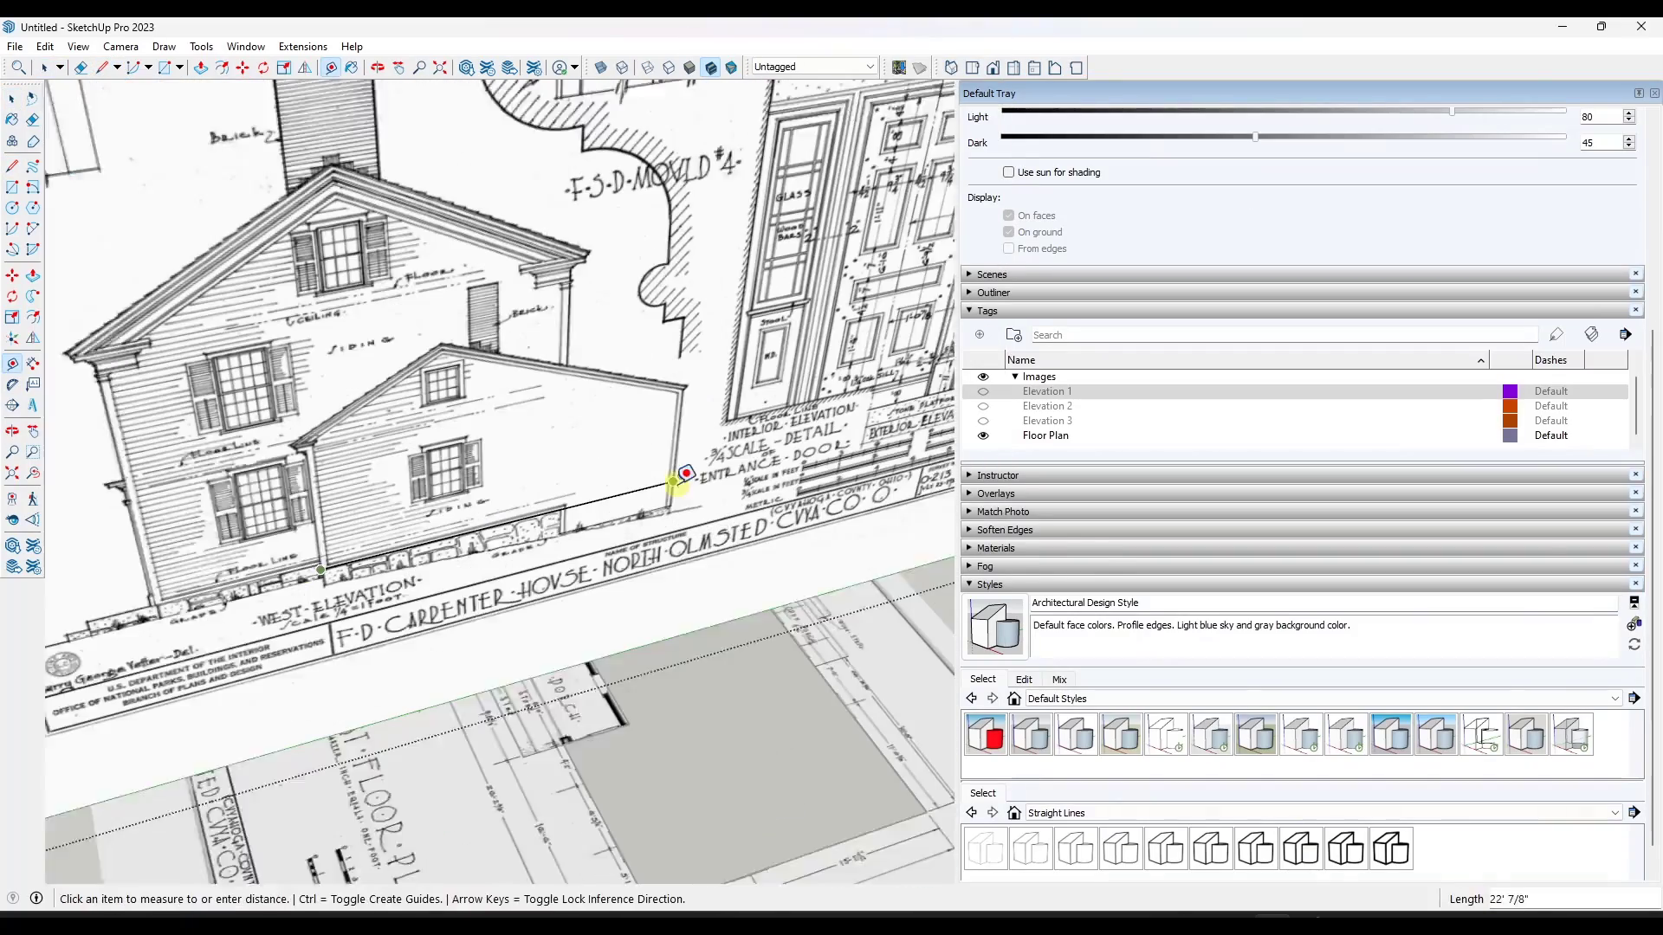
click(672, 482)
text(24'3)
Copy the west elevation group 26' 2 3/8" from the wing's end wall to the main house's side wall.
scroll(668, 467, down, 5)
middle_drag(742, 657, 701, 594)
click(701, 594)
key(m)
click(772, 549)
key(ctrl)
click(542, 508)
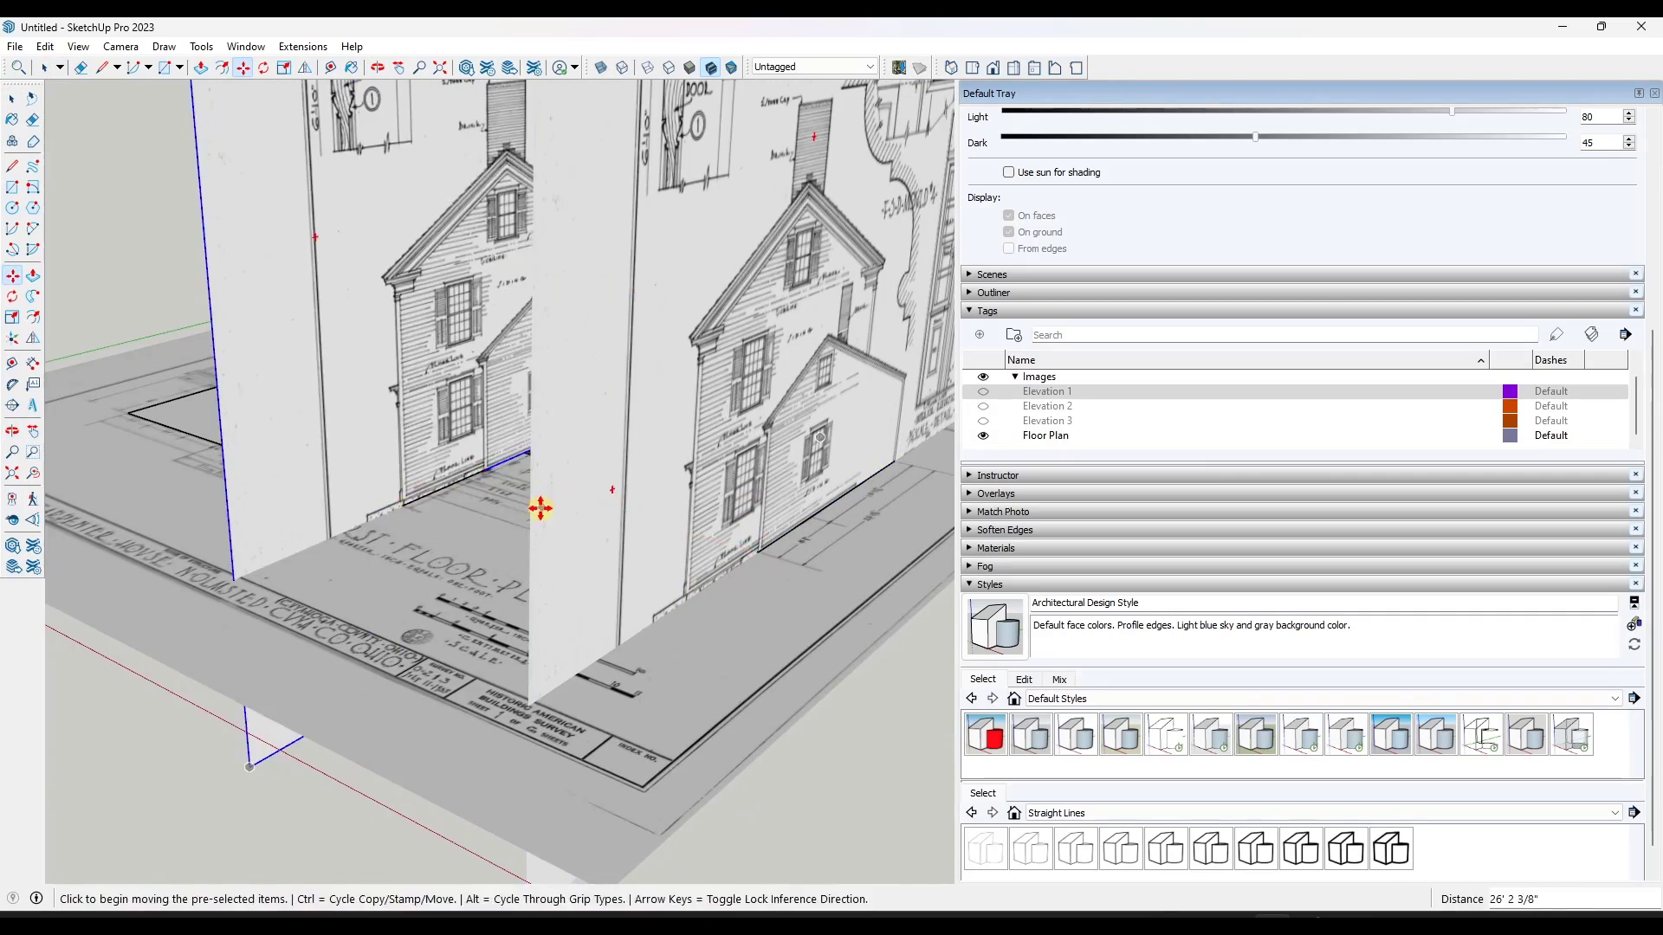
Create two new tags named Elevation 4 and Elevation 5 for the west elevation groups.
middle_drag(542, 509, 607, 510)
click(977, 334)
key(space)
click(814, 318)
click(979, 323)
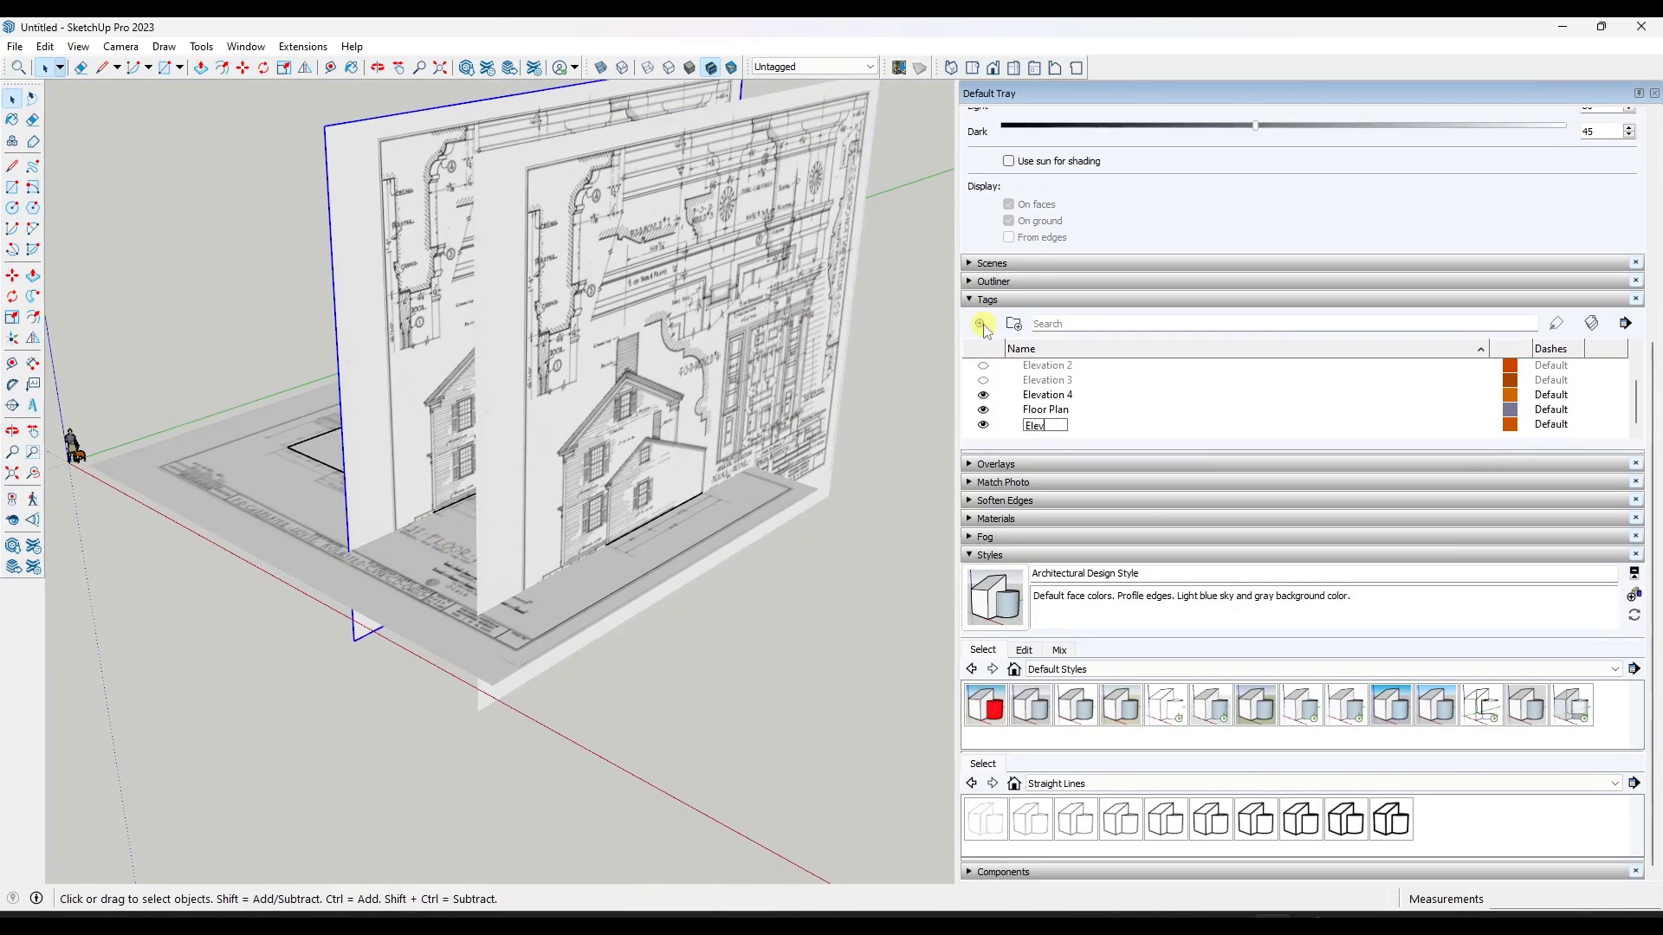
text(Elevation 5)
key(Return)
Assign Elevation 5 to the copy at the main house's side wall and hide that tag, keeping Elevation 4 shown.
click(771, 66)
click(776, 165)
middle_drag(446, 459, 493, 381)
click(982, 394)
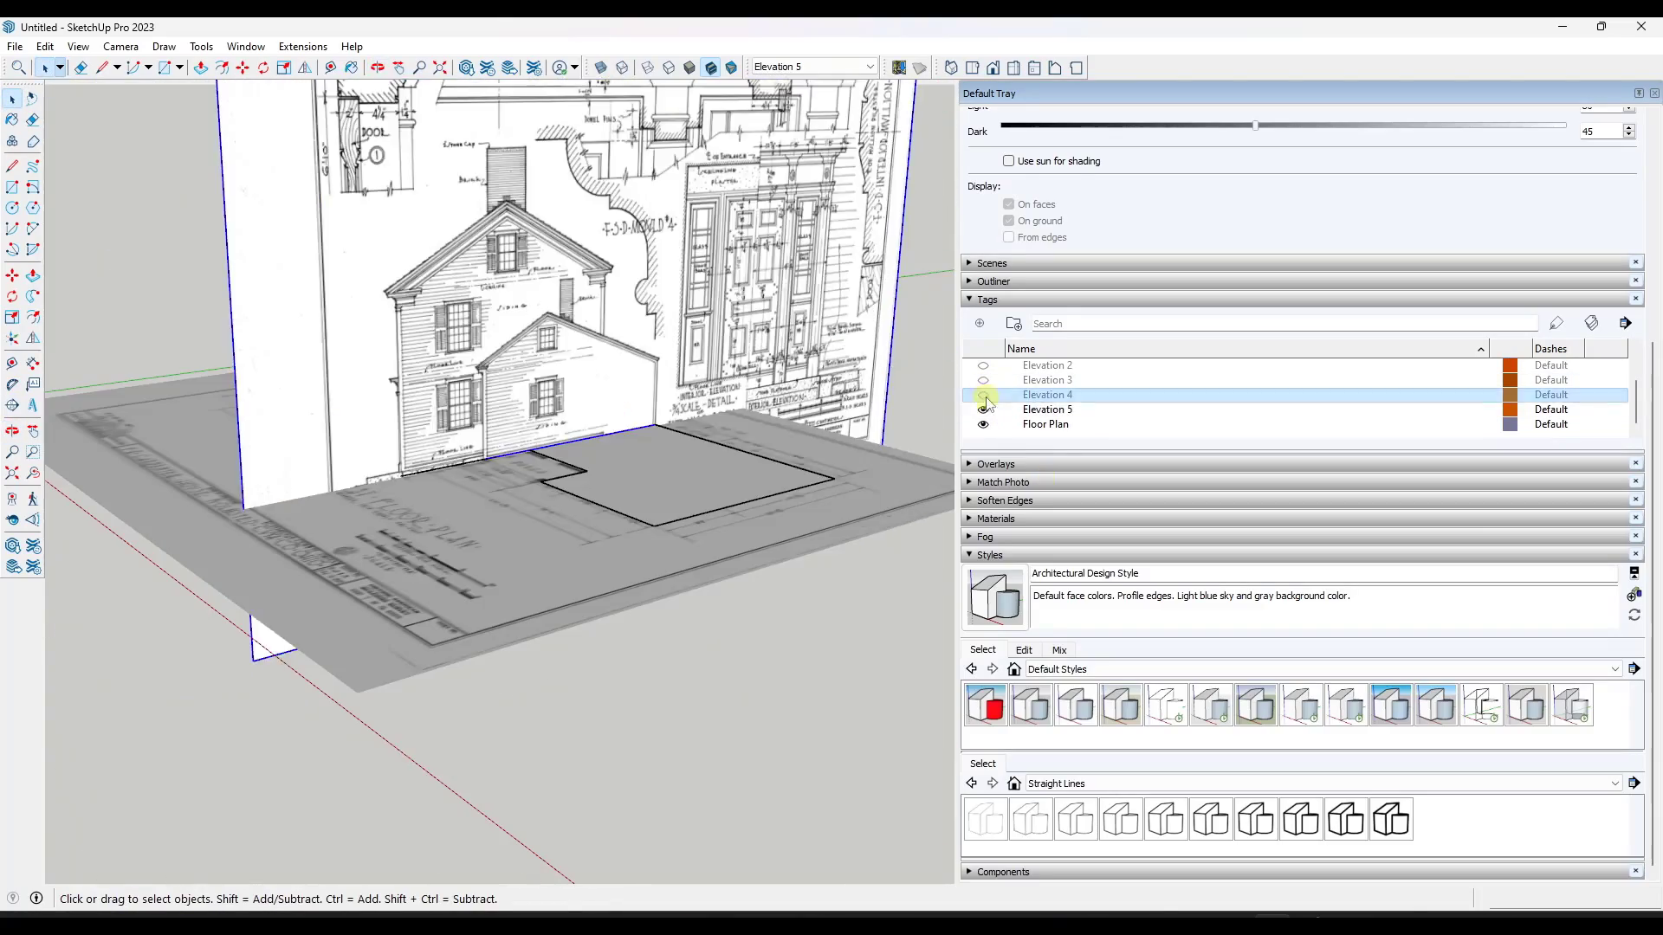
click(982, 409)
click(982, 394)
Trace the wing's front wall corner and the eave overhang above it on the west elevation.
key(l)
scroll(684, 497, up, 3)
click(630, 550)
scroll(639, 386, up, 5)
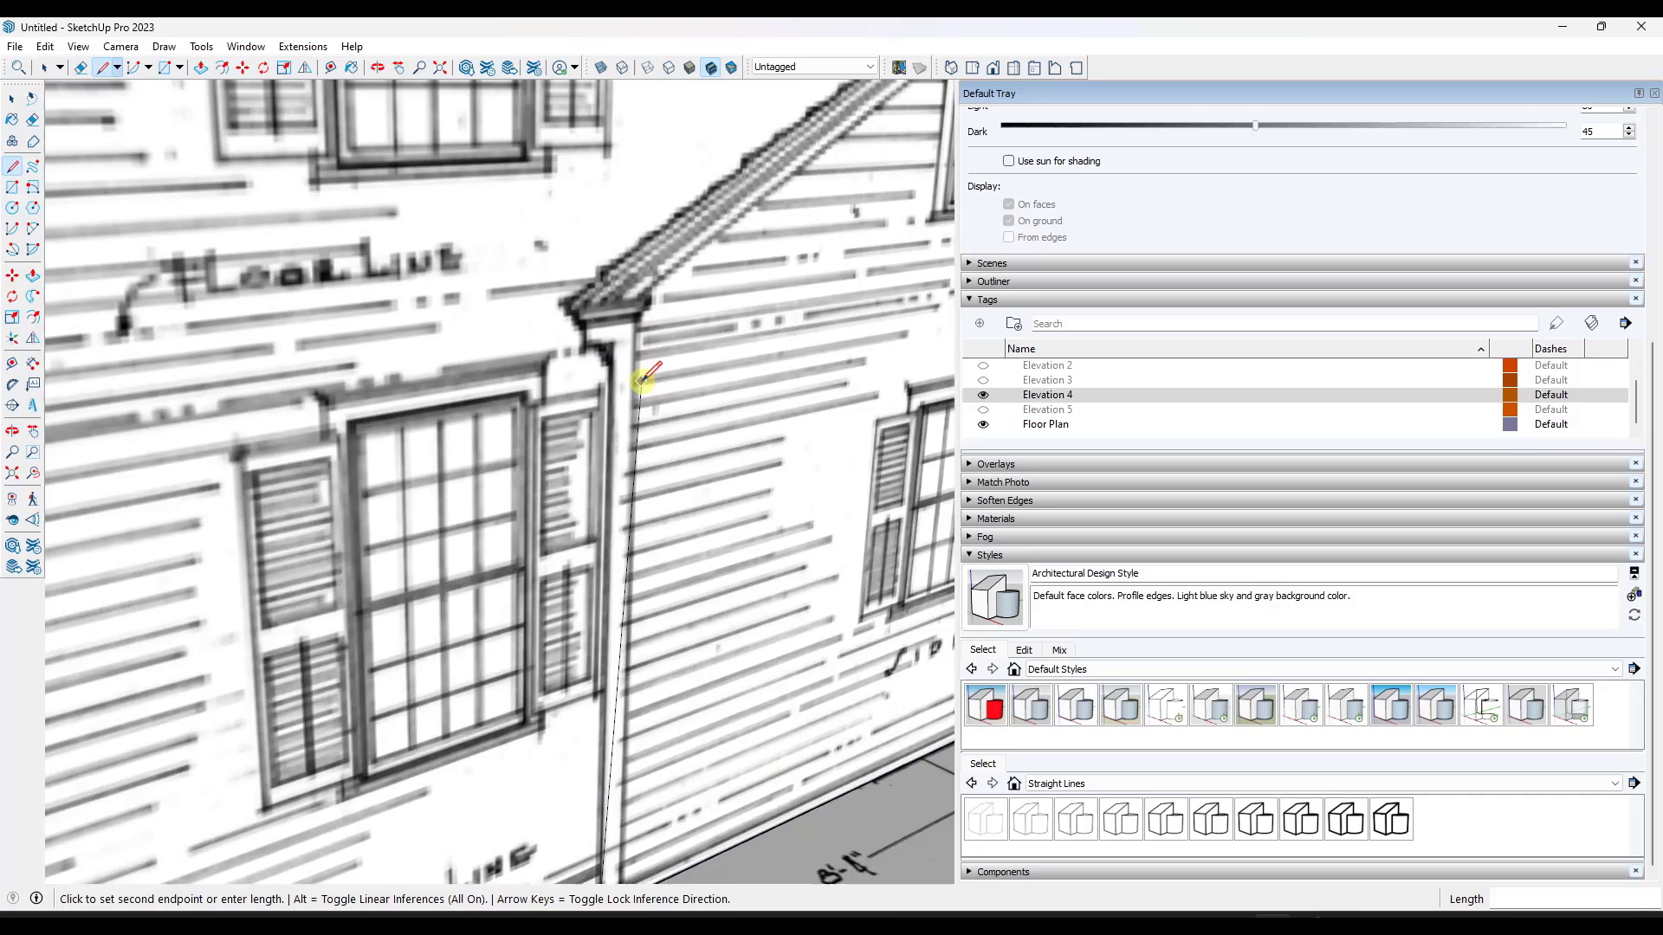
click(607, 340)
scroll(560, 342, up, 2)
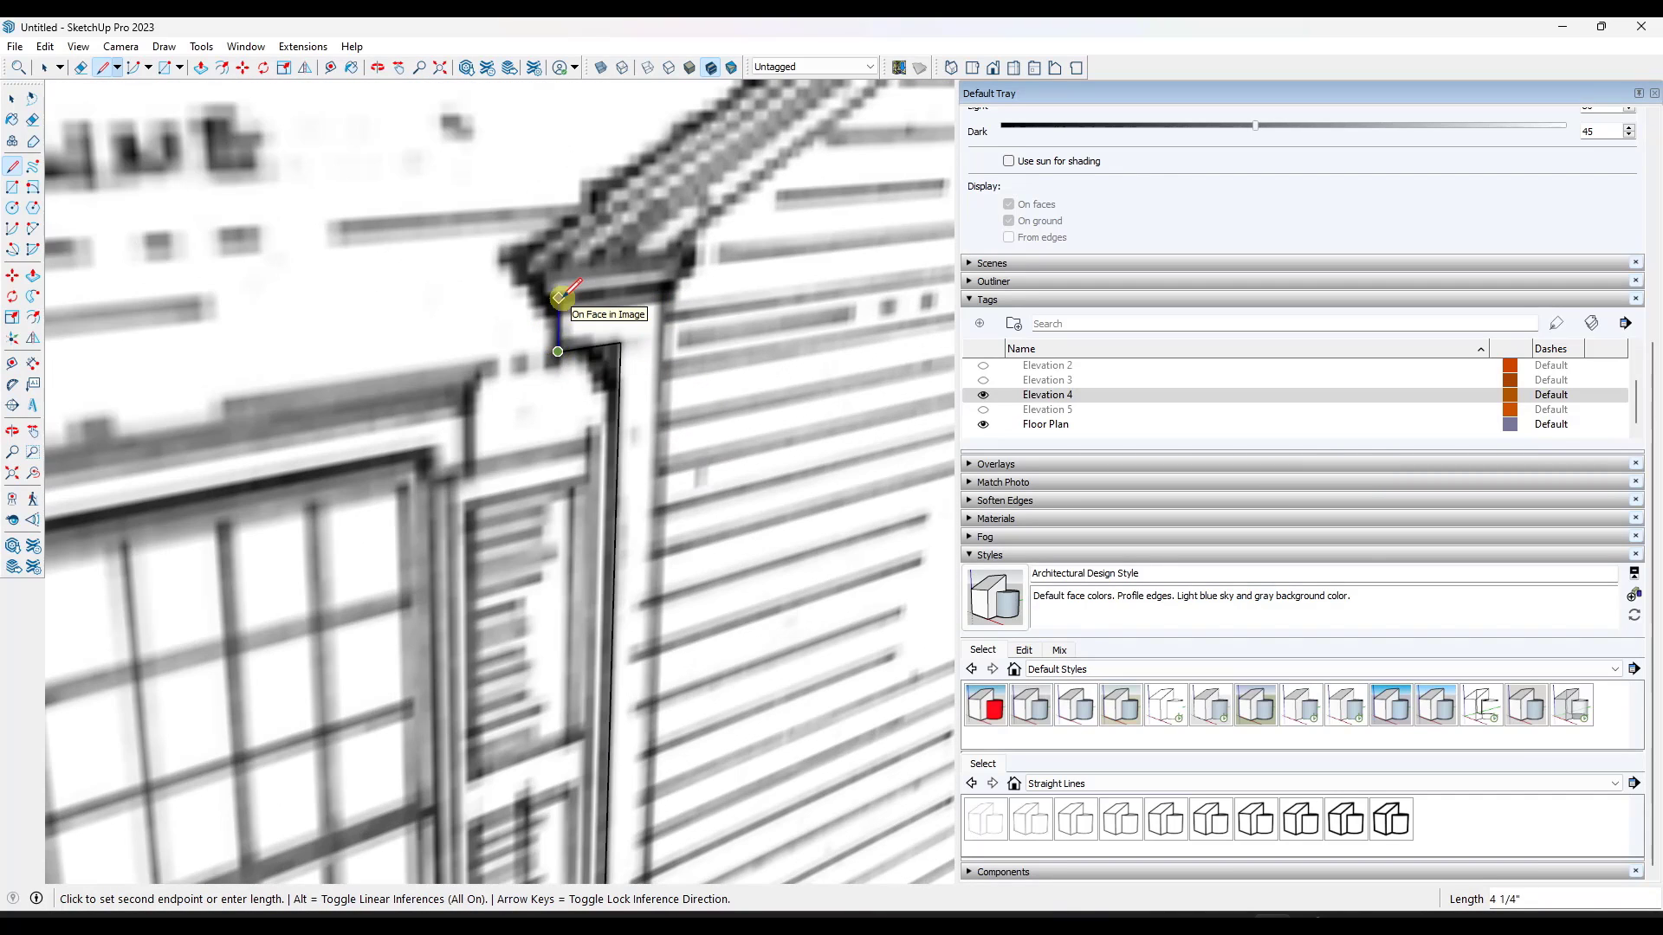
scroll(563, 295, down, 6)
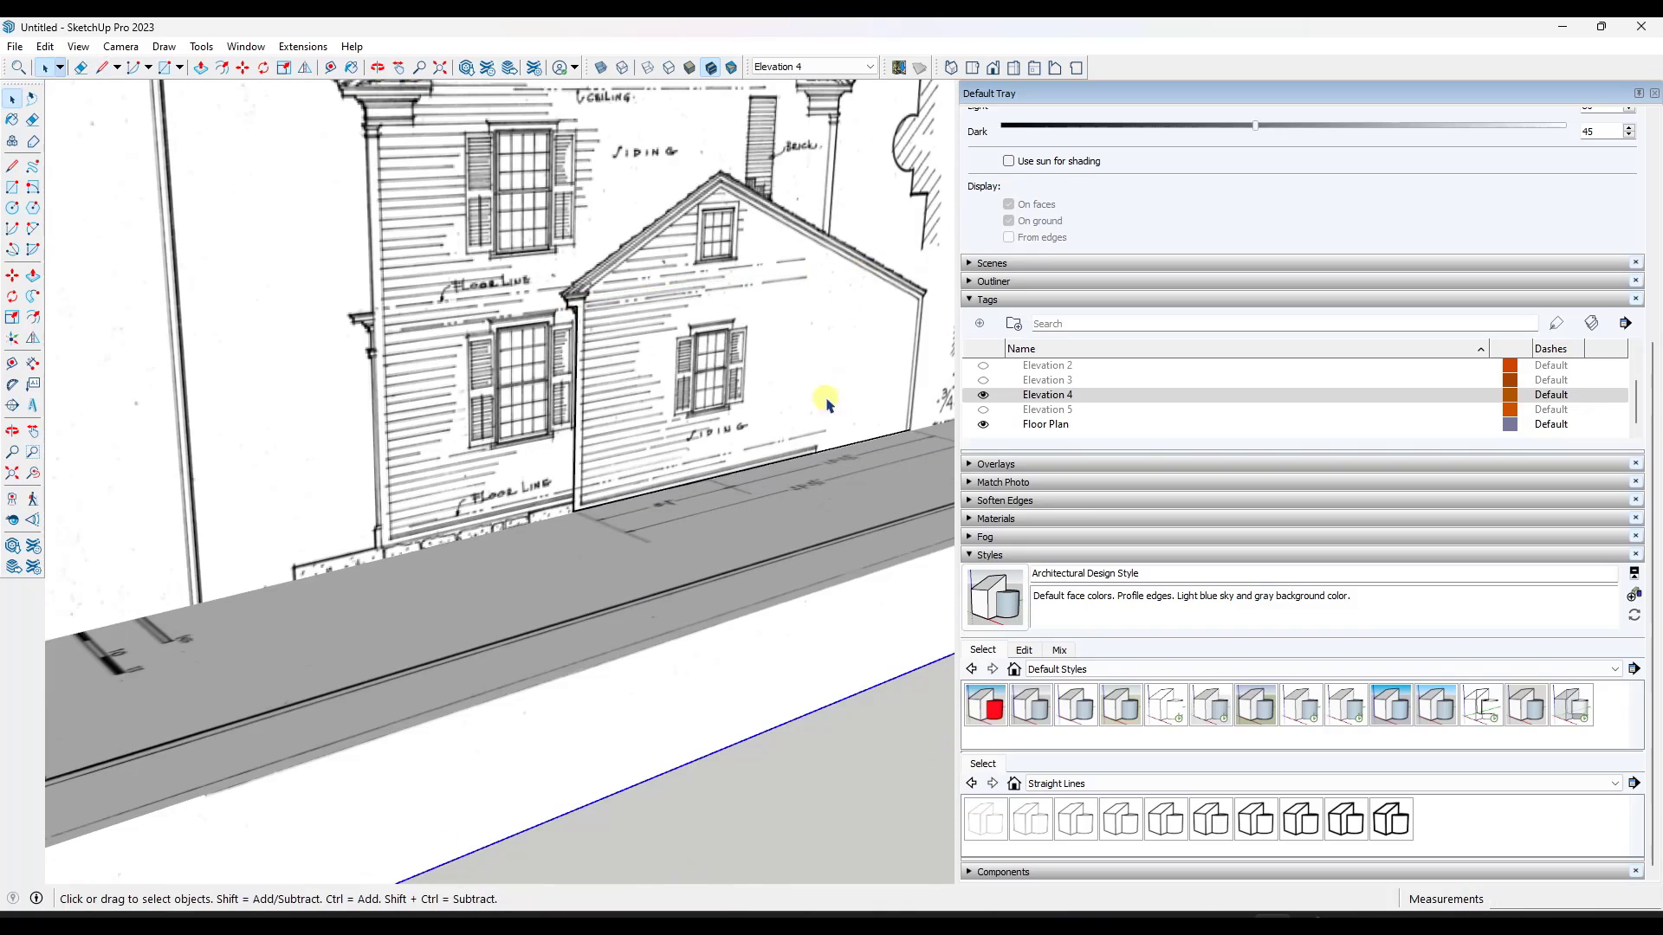
Trace the wing's back wall corner on the west elevation, about 7' 6" straight up to the eave.
scroll(986, 323, up, 3)
scroll(911, 286, up, 4)
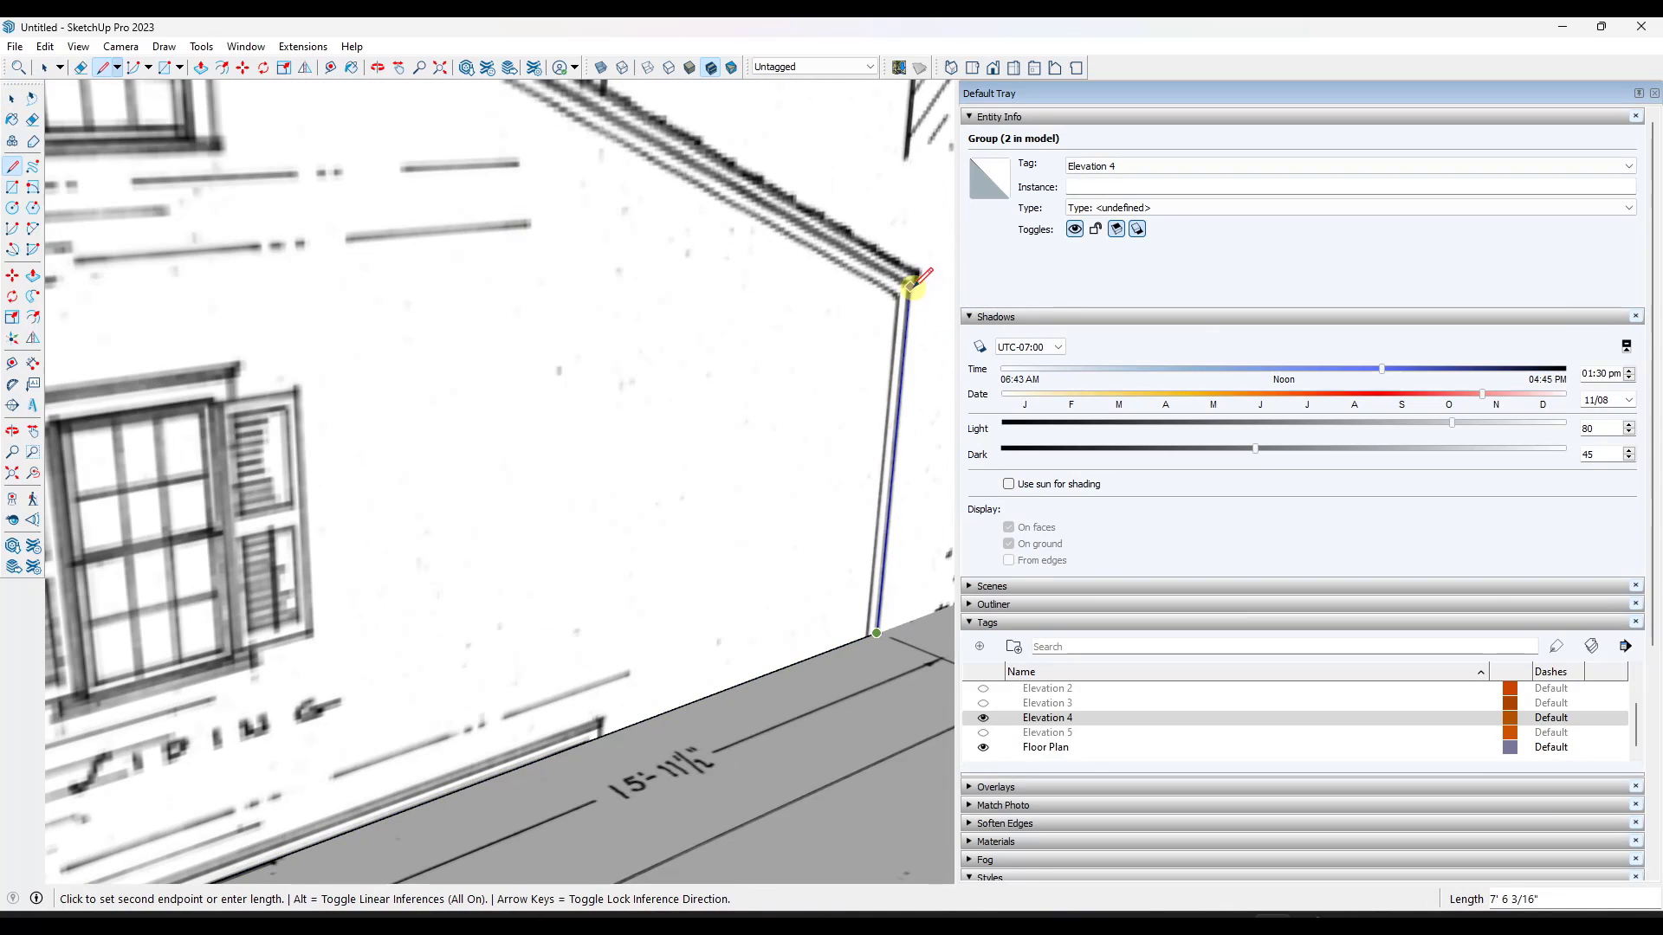
scroll(802, 296, down, 4)
key(space)
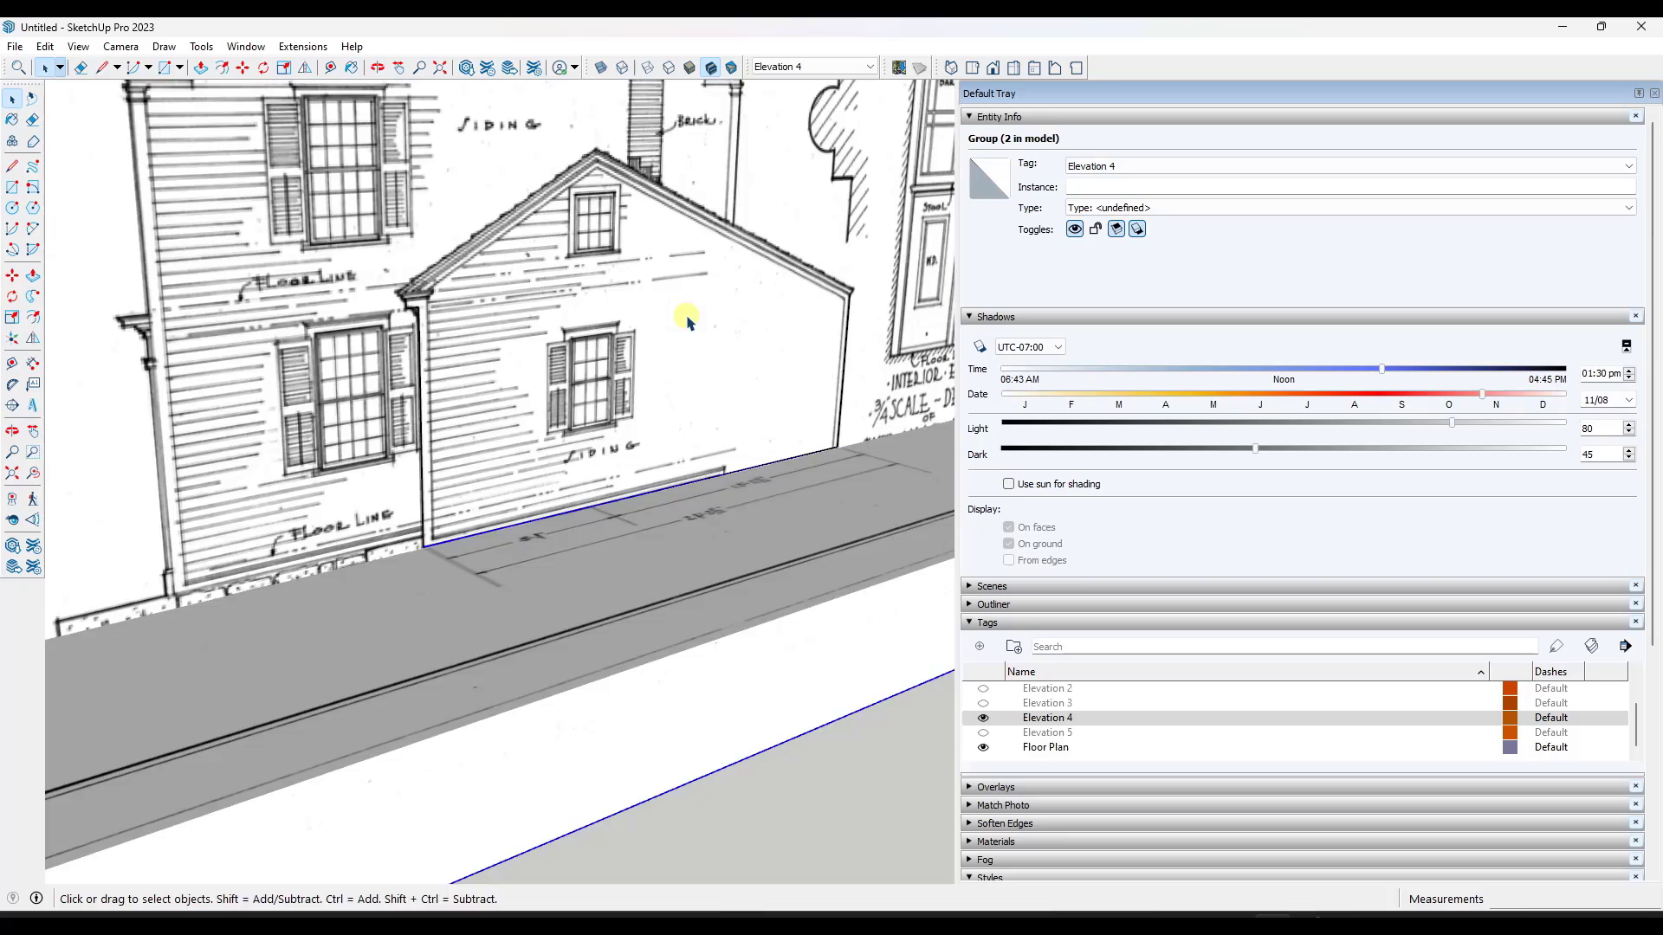
Draw a line about 8' 4" along the wing's base from its front corner to below the roof ridge.
middle_drag(686, 321, 352, 516)
scroll(381, 528, up, 3)
key(l)
click(314, 561)
scroll(623, 541, up, 4)
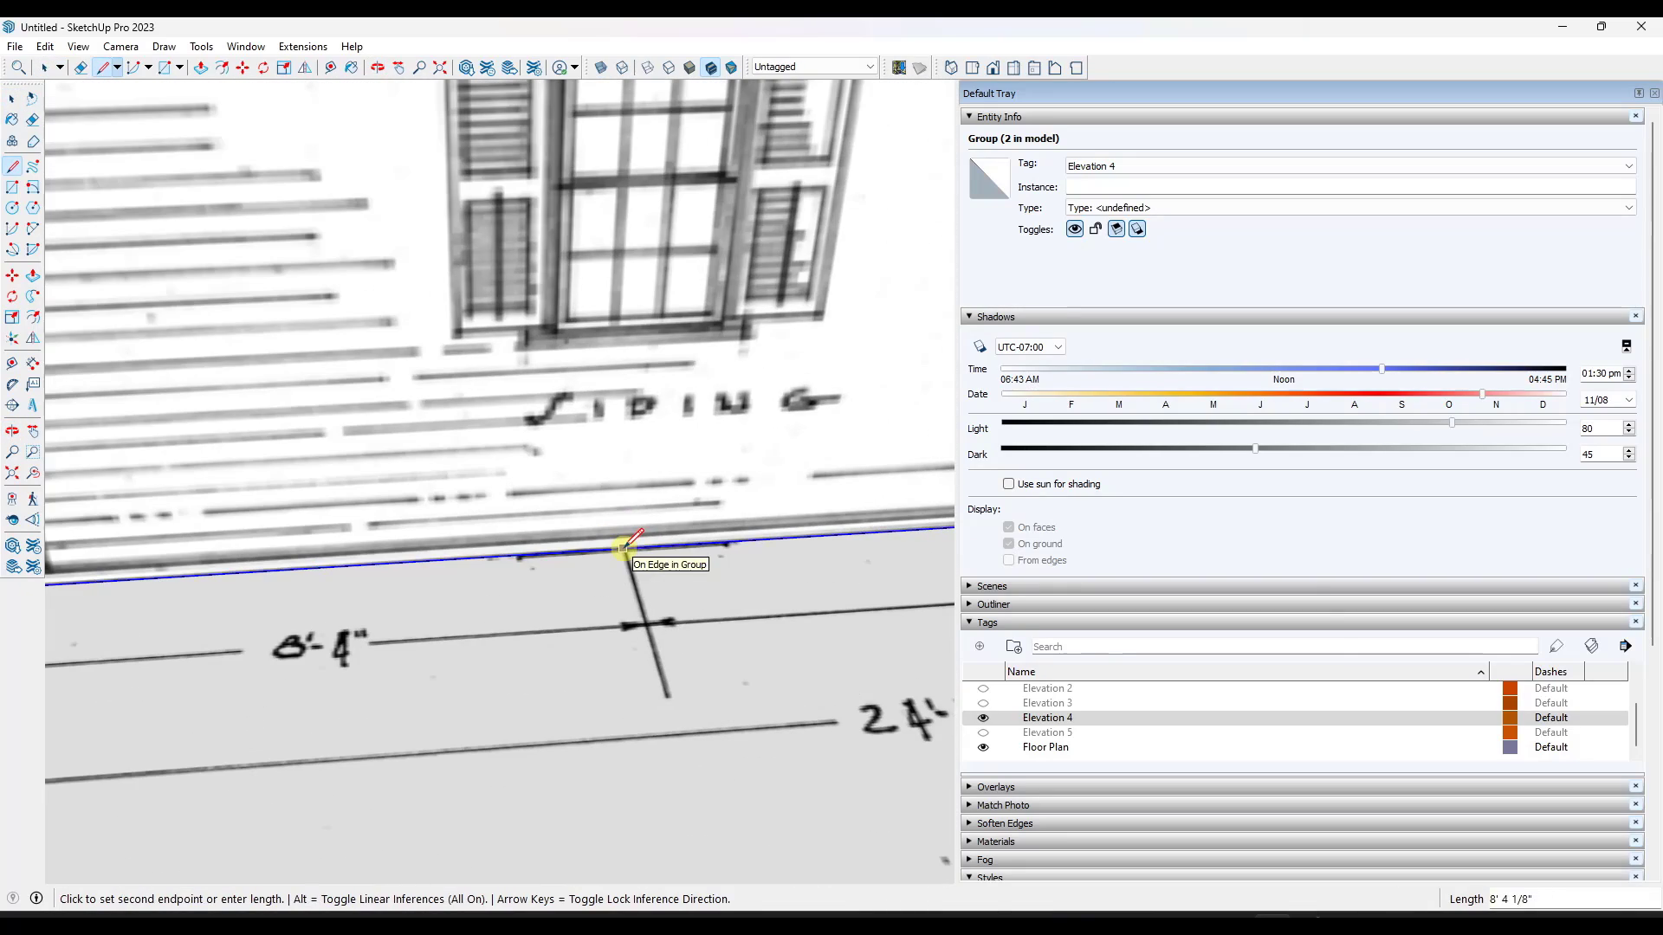
click(624, 534)
Draw a vertical line about 14' up to the wing's ridge, and the front roof slope down to the eave.
scroll(624, 534, down, 4)
scroll(648, 250, up, 3)
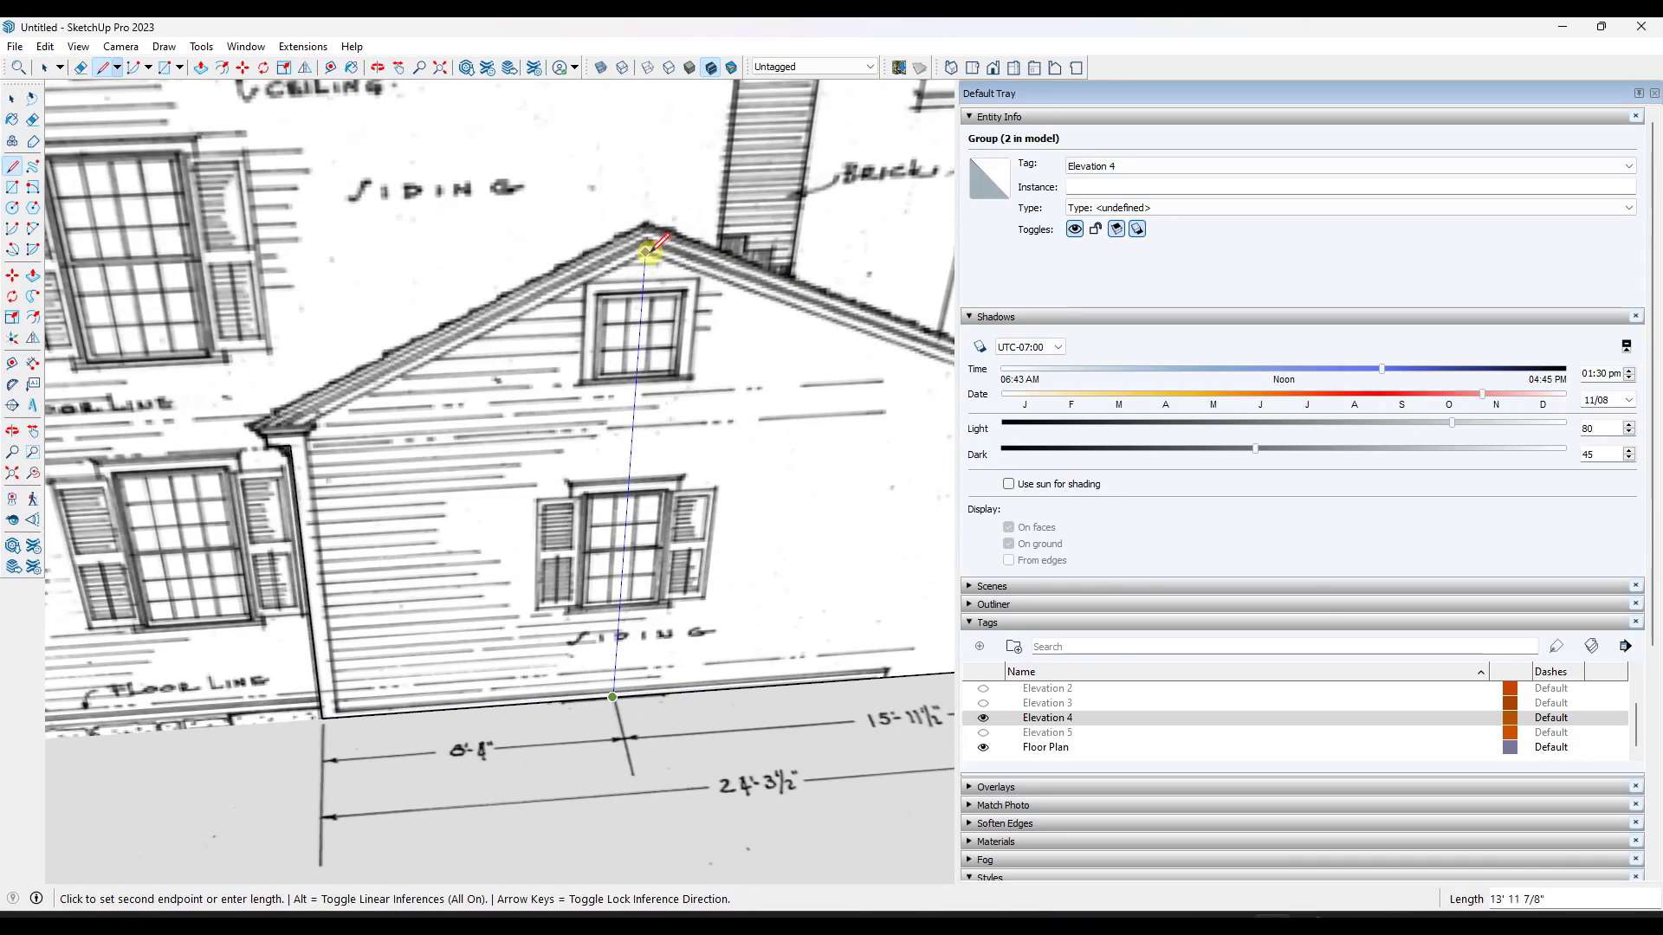
click(277, 423)
scroll(650, 252, down, 3)
middle_drag(650, 252, 738, 320)
Push/Pull the wing's traced gable face 16' 6" to the porch-side end of the hired hands' room.
key(space)
scroll(630, 313, up, 2)
click(630, 314)
scroll(630, 314, down, 6)
key(p)
click(663, 307)
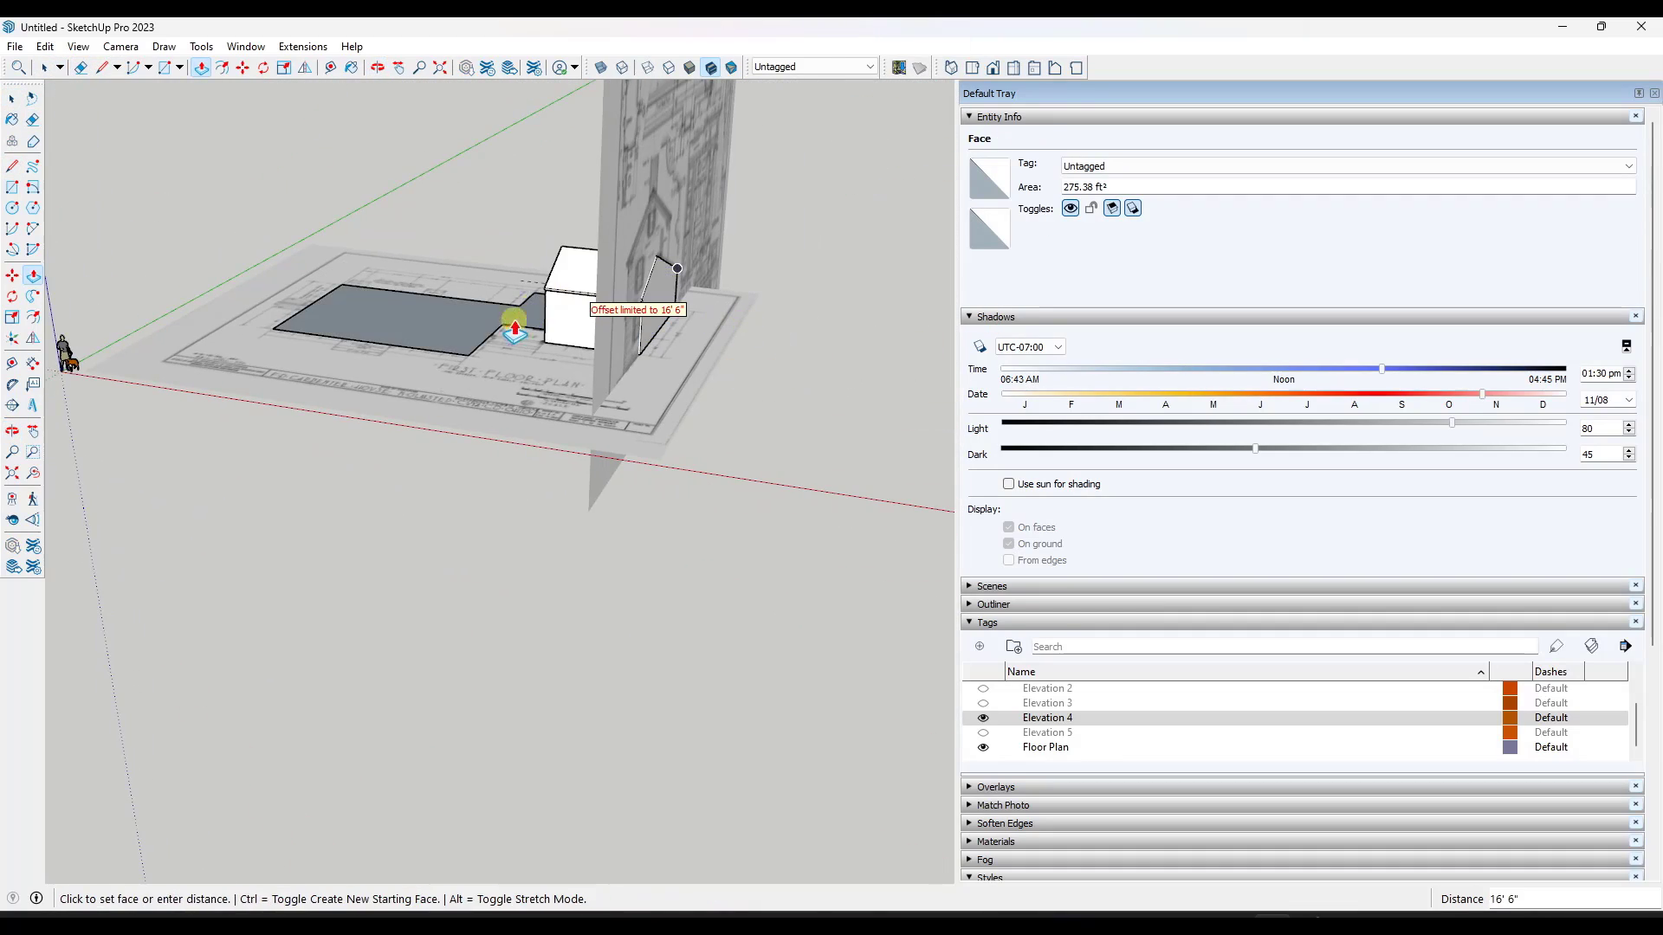
click(512, 326)
Extend the wing's gable end another 9' 8 3/8" to the main house's side wall.
middle_drag(364, 294, 438, 329)
click(440, 330)
scroll(433, 355, up, 3)
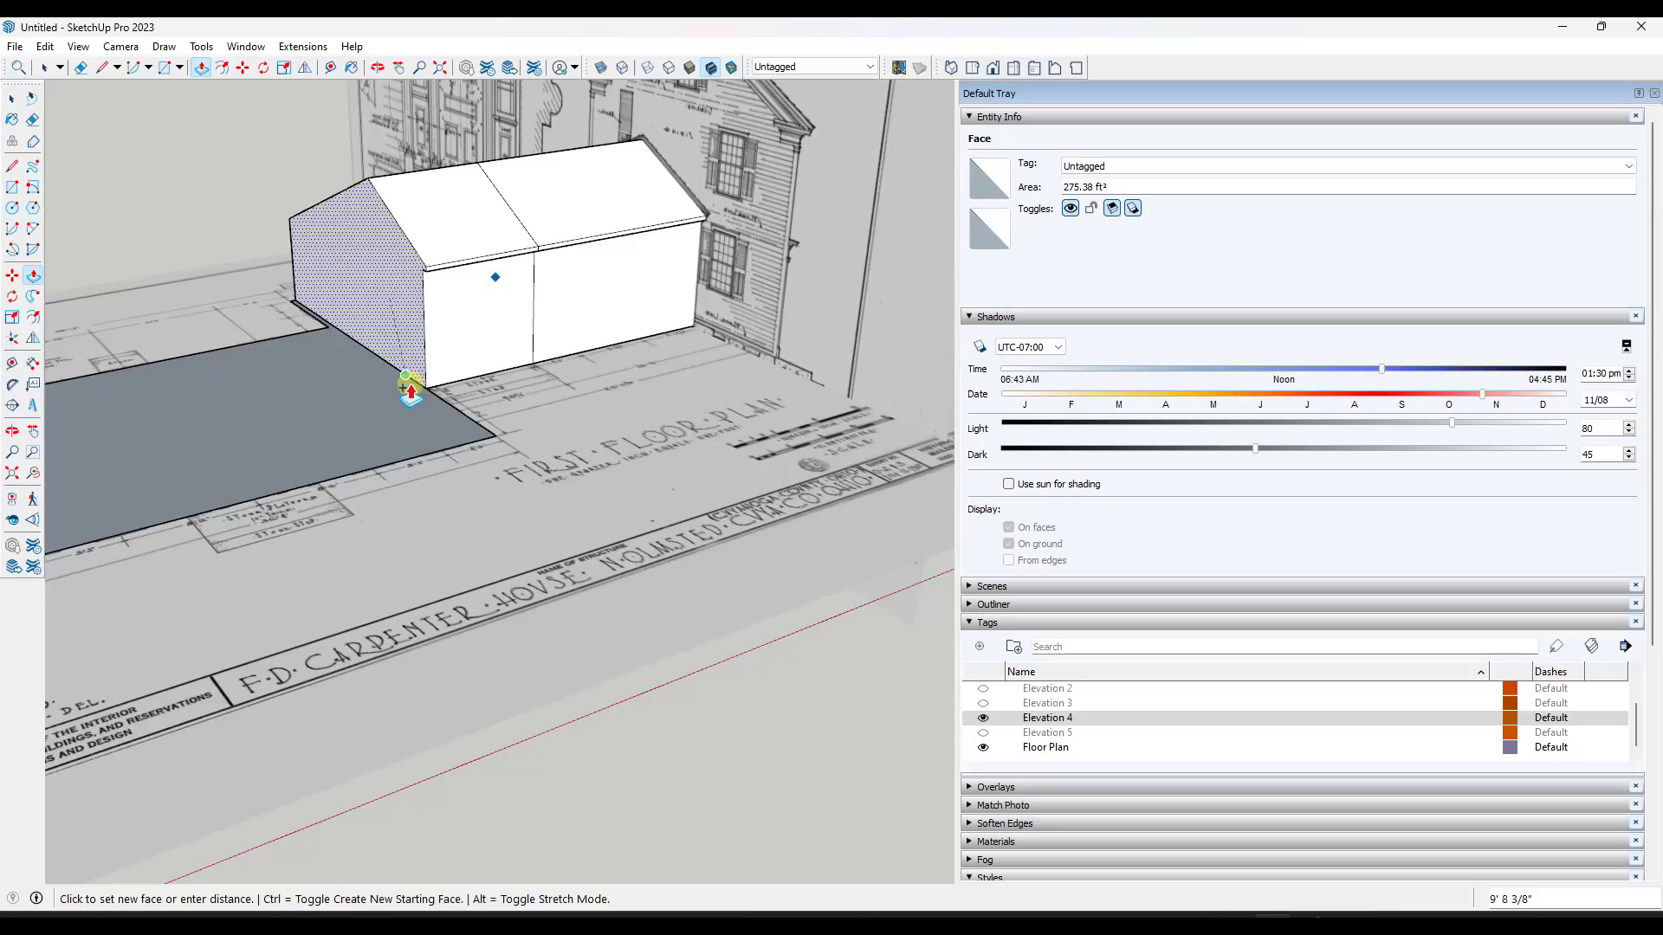
click(410, 386)
middle_drag(410, 386, 467, 422)
key(space)
Show the Elevation 3 tag to bring its front elevation image in against the extended wing.
scroll(497, 326, up, 1)
scroll(534, 212, down, 5)
click(982, 703)
scroll(539, 217, up, 4)
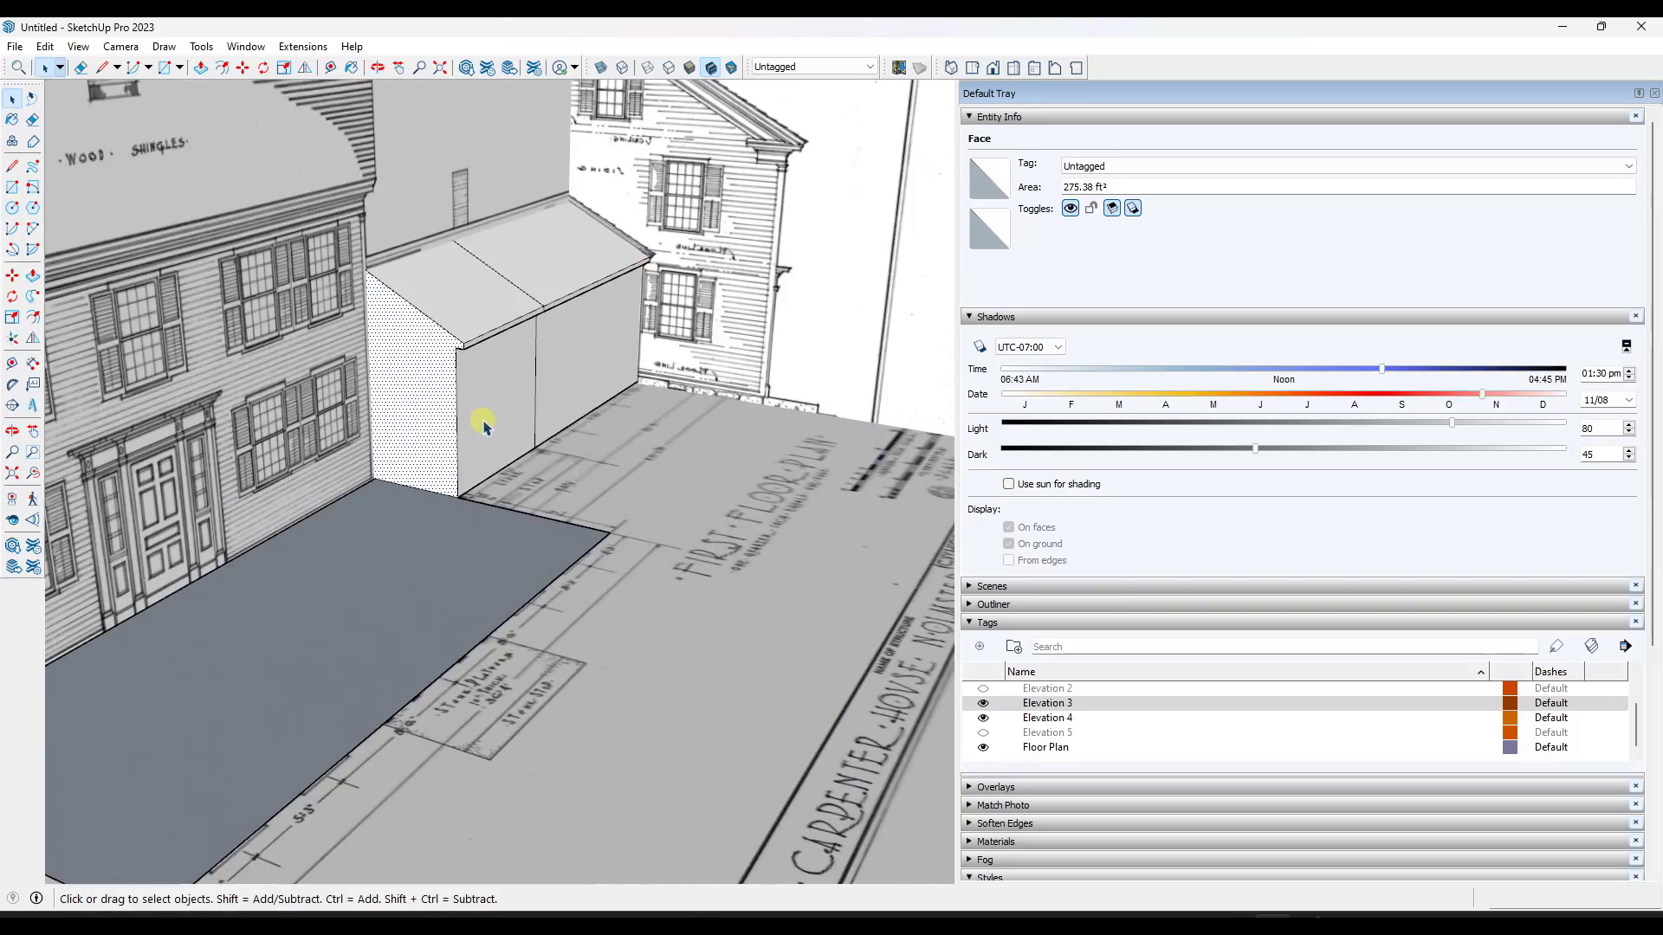
scroll(483, 424, down, 5)
scroll(522, 489, up, 5)
scroll(488, 390, up, 4)
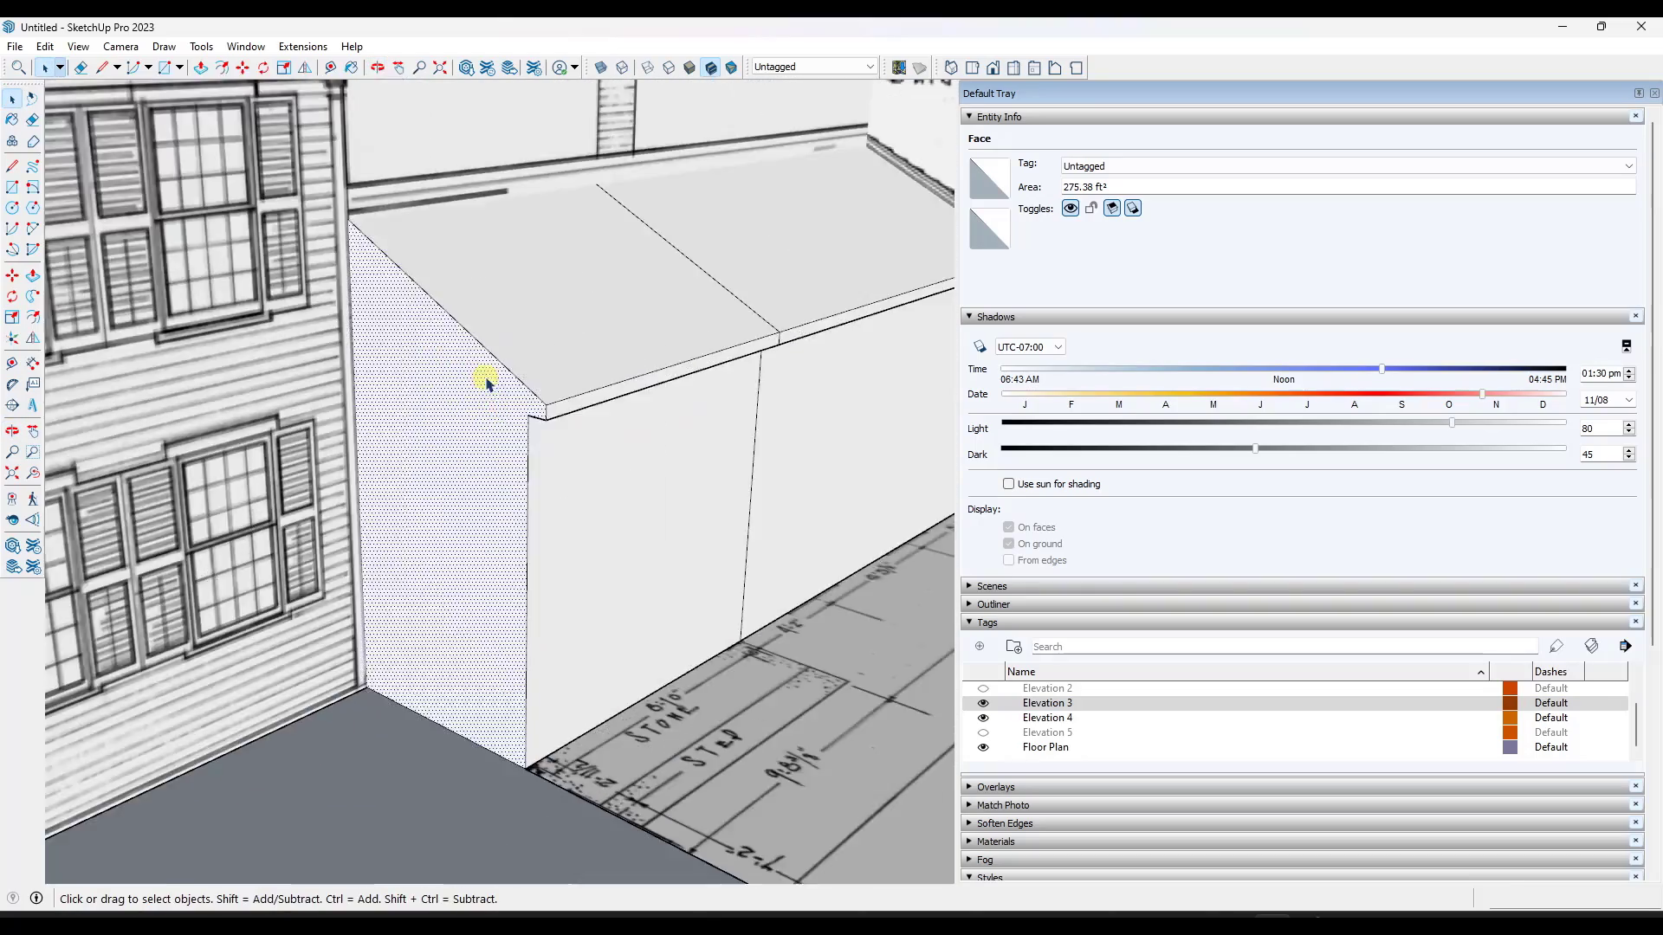
Show the Elevation 2 tag to compare the front elevation drawing with the extended wing.
middle_drag(486, 382, 496, 433)
scroll(586, 427, down, 4)
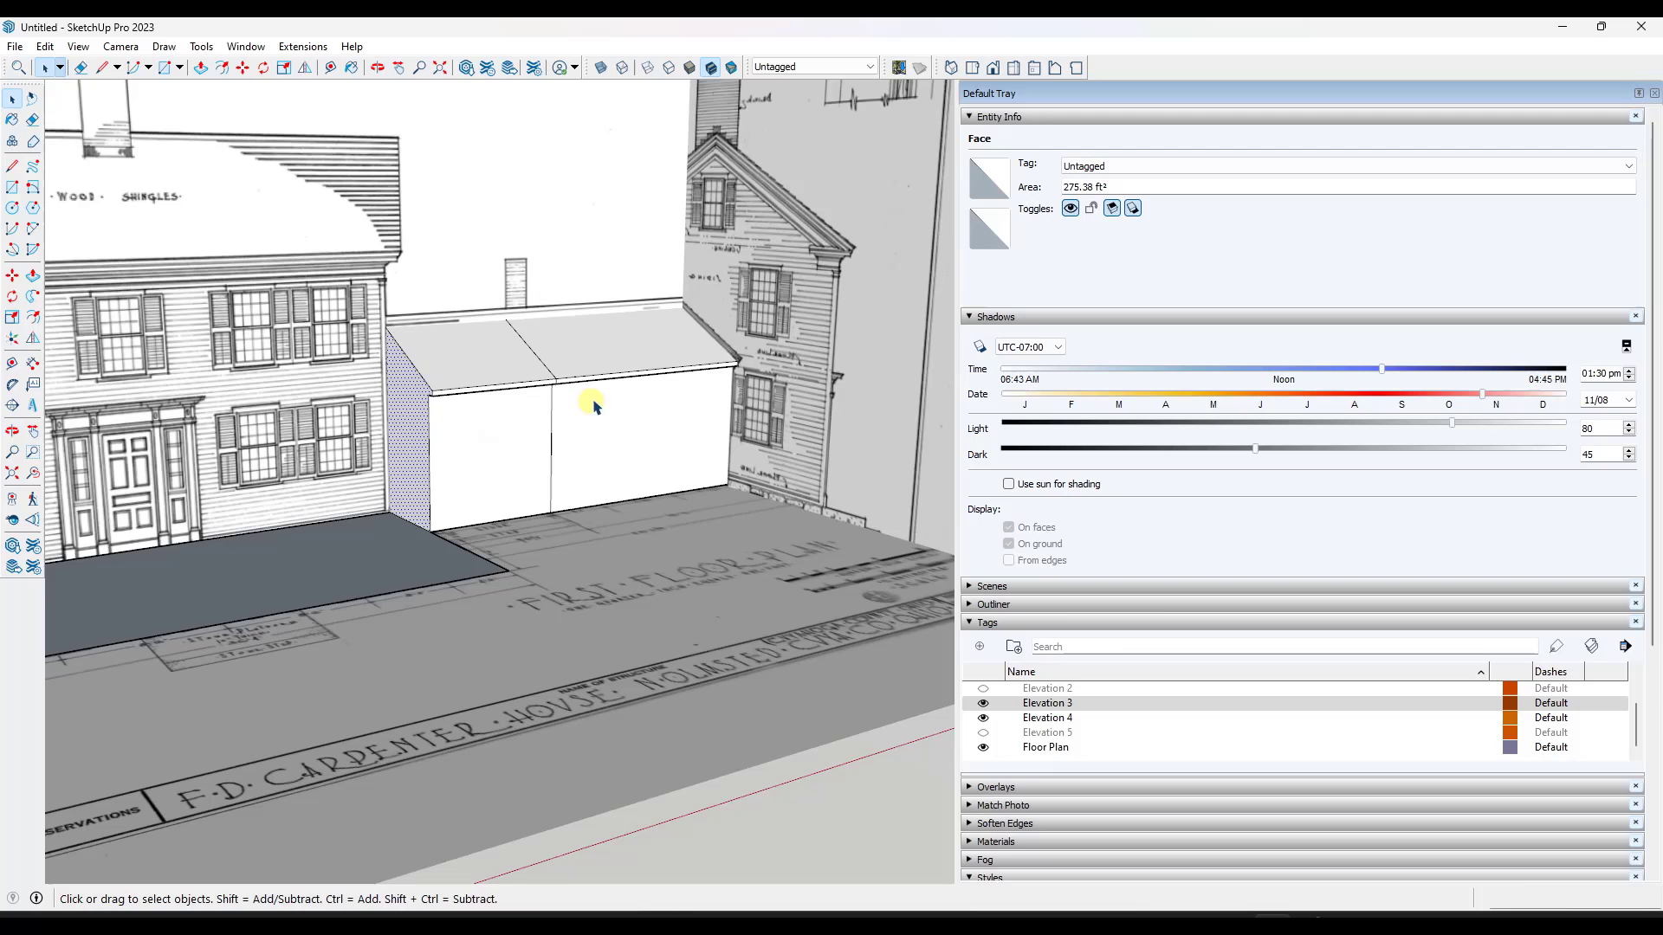
click(983, 688)
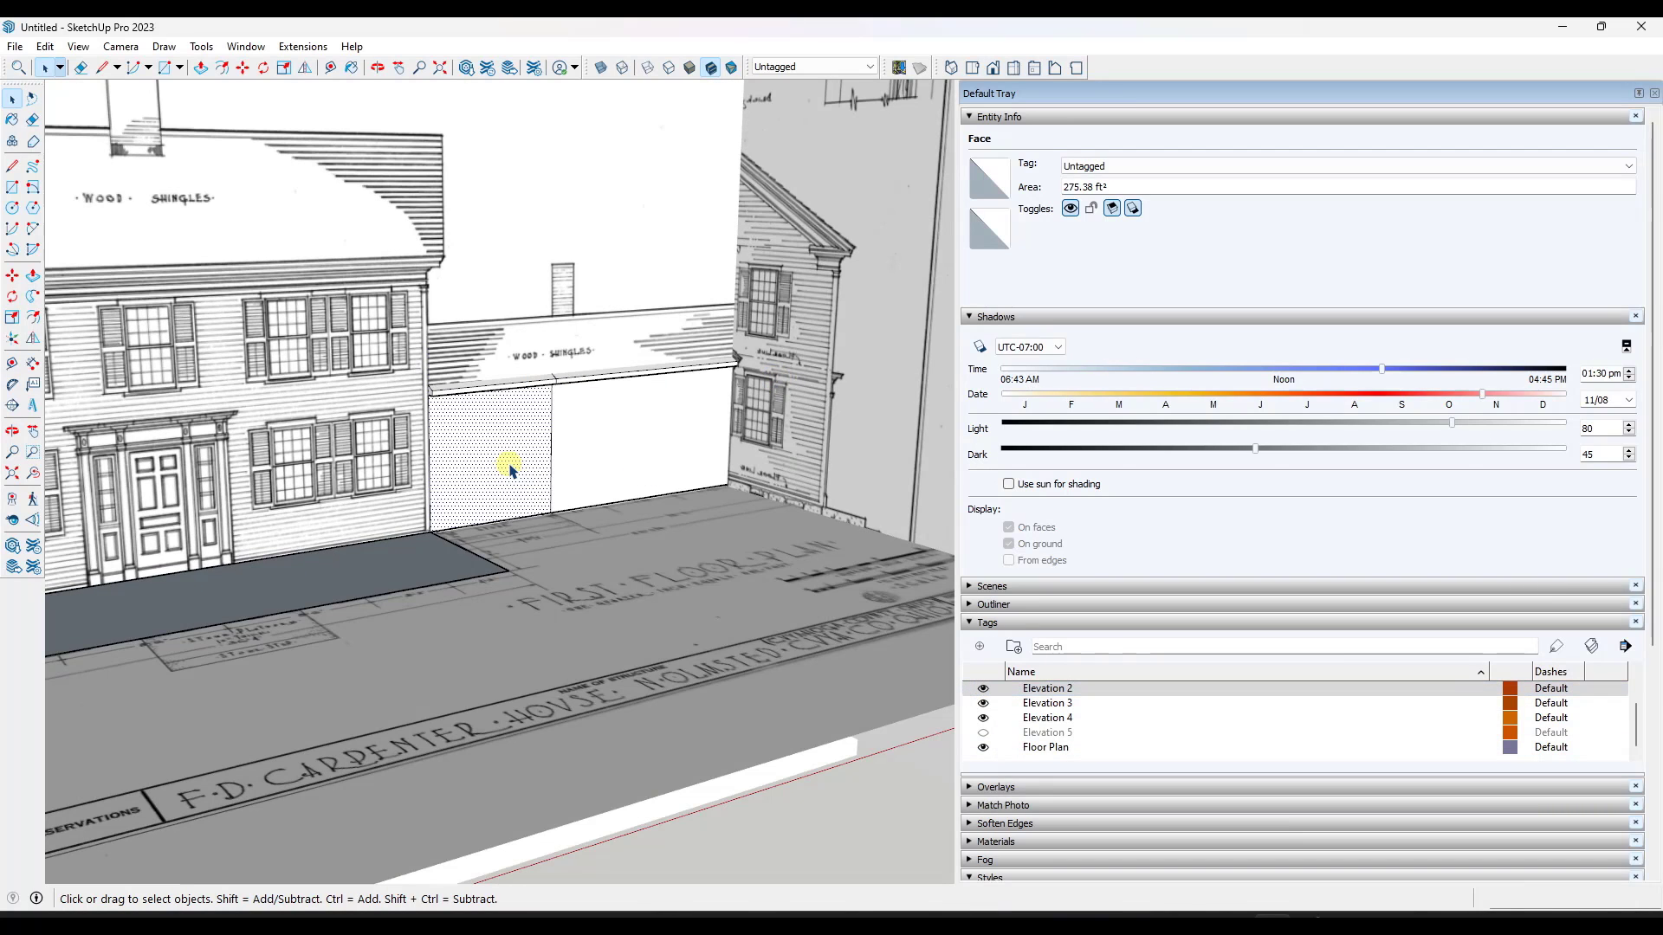
Draw the edges closing the offset roof band at the wing gable's front eave against Elevation 4, and erase the stray edge there.
scroll(491, 471, up, 3)
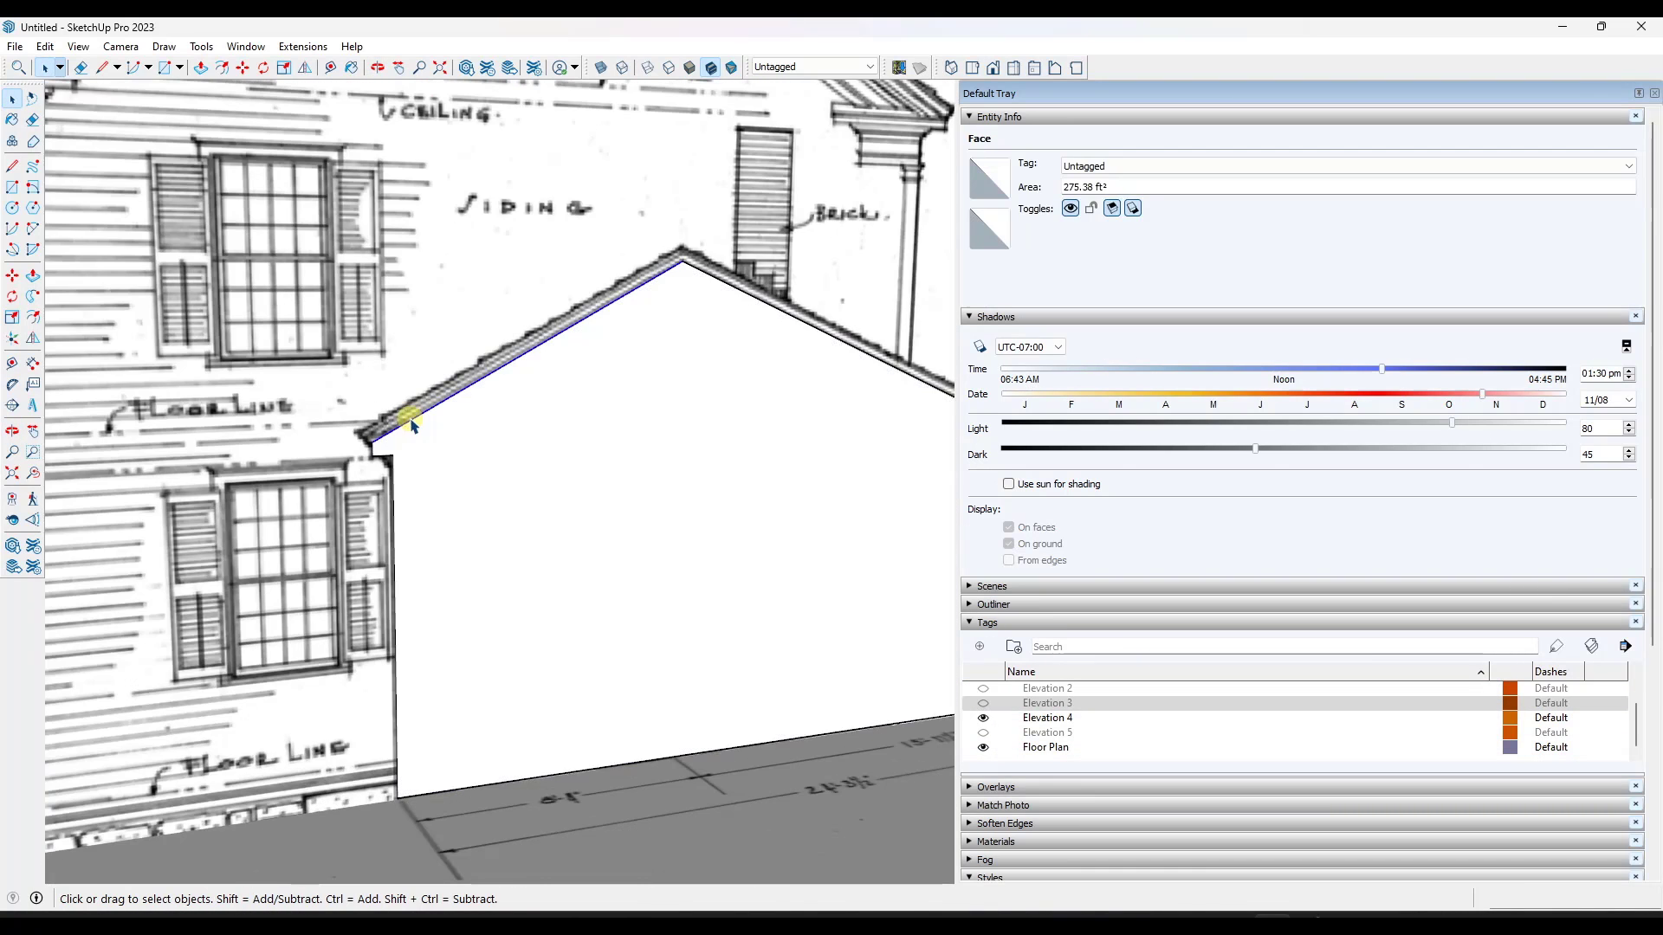
scroll(390, 415, up, 2)
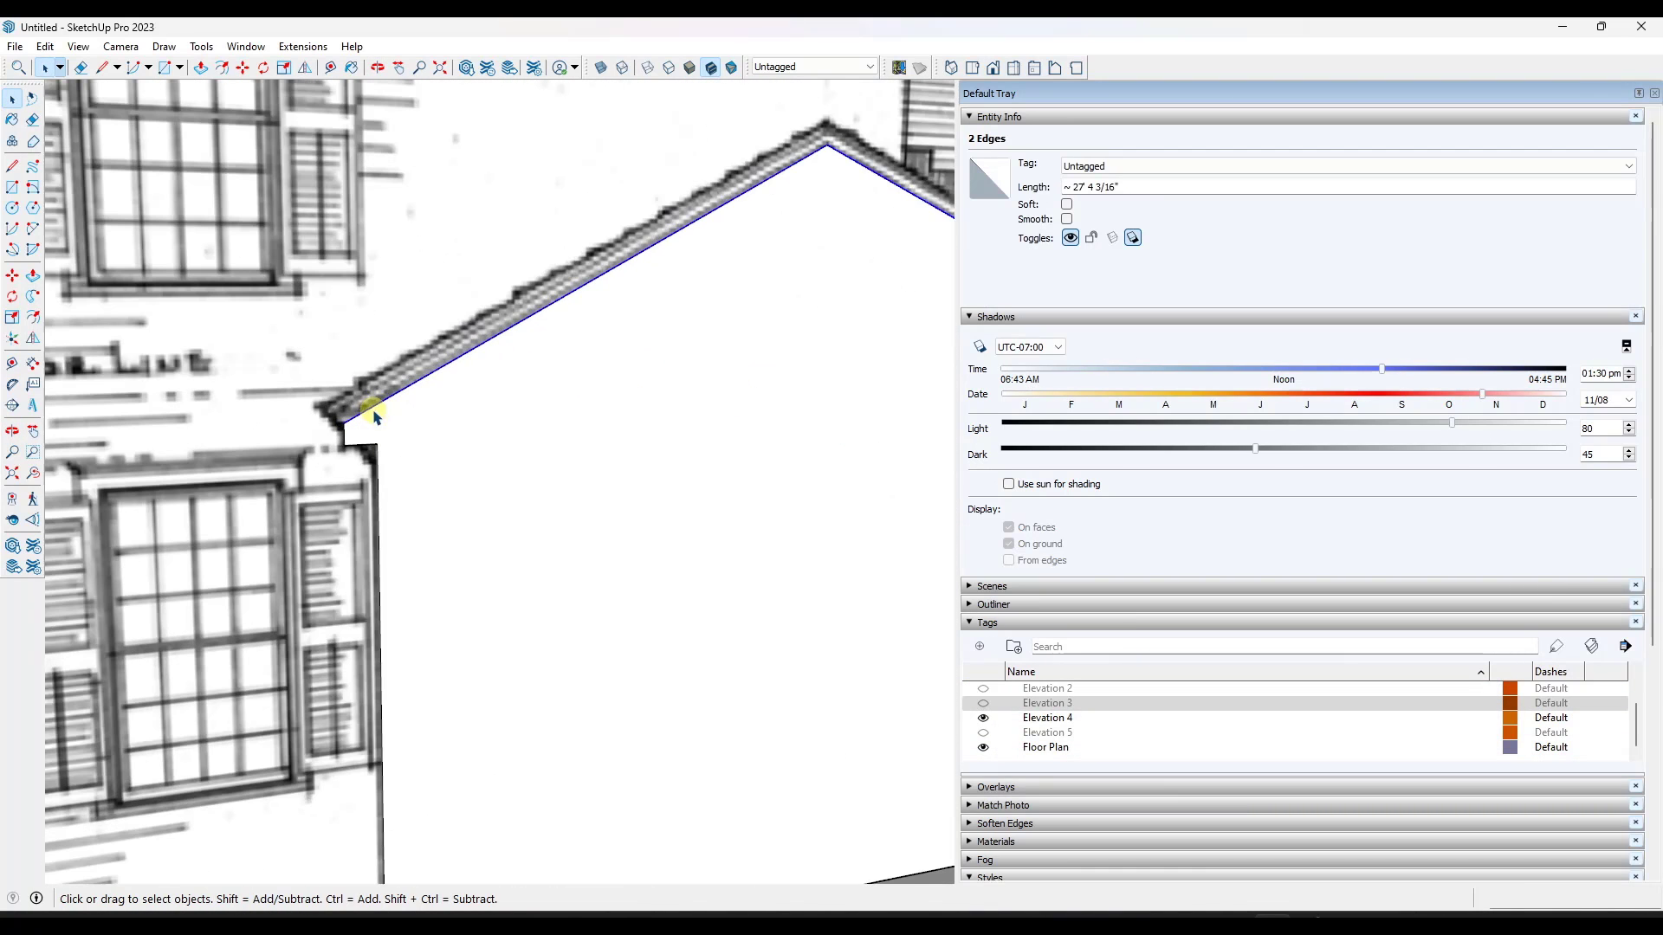
key(l)
scroll(357, 414, up, 3)
click(353, 414)
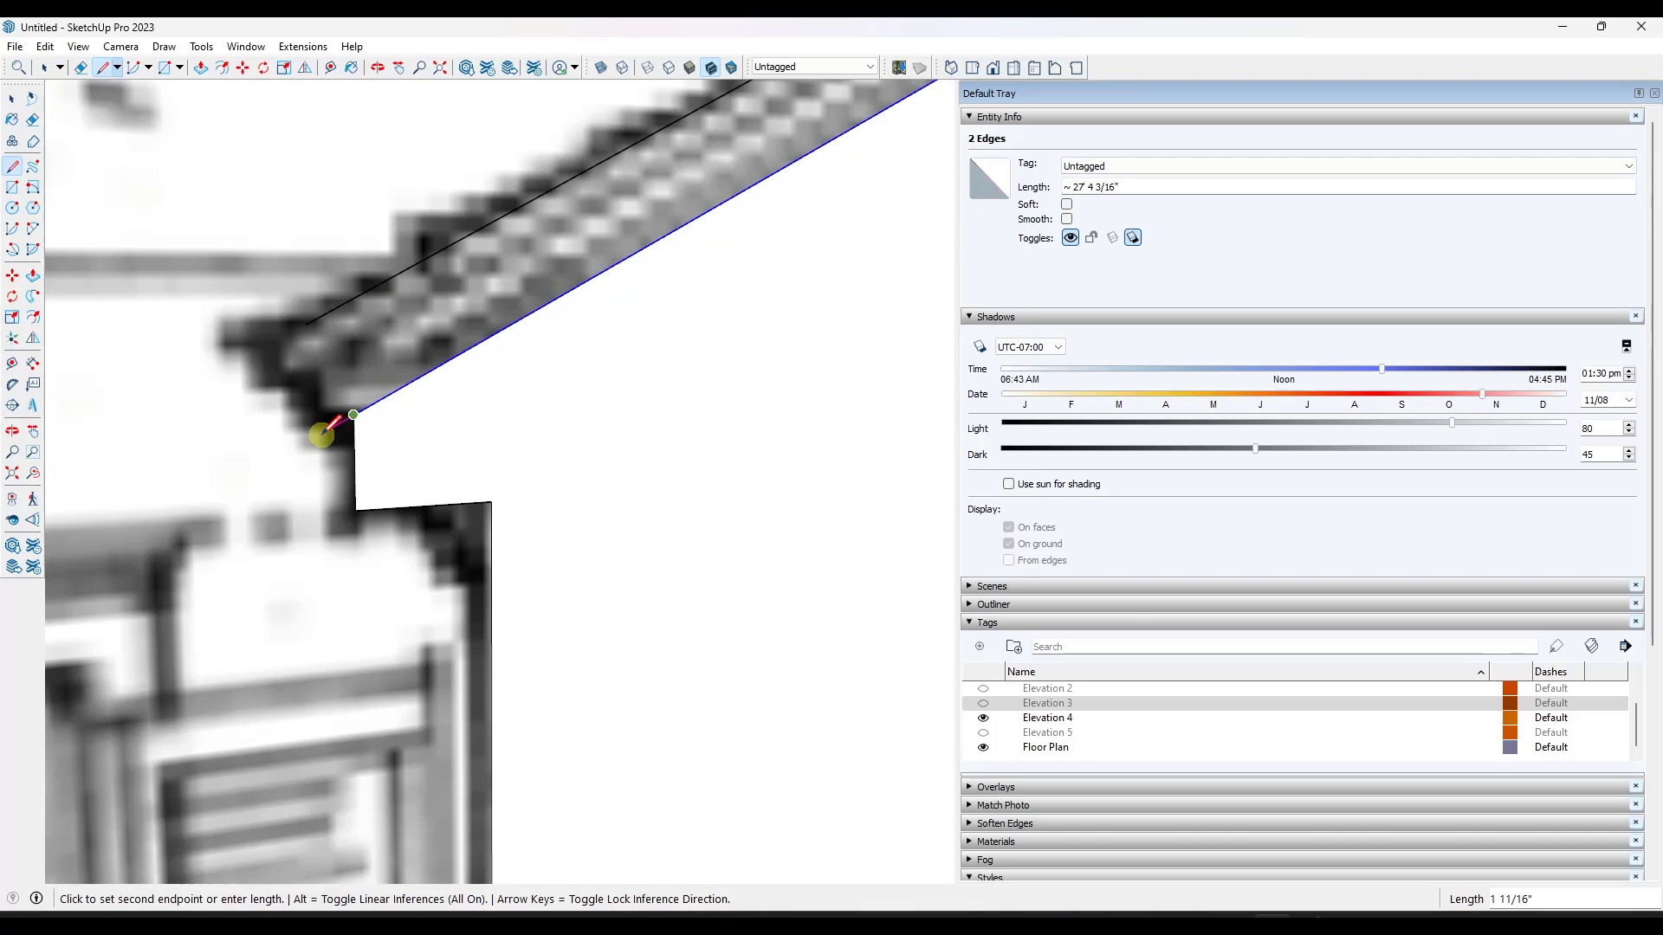
scroll(277, 368, down, 5)
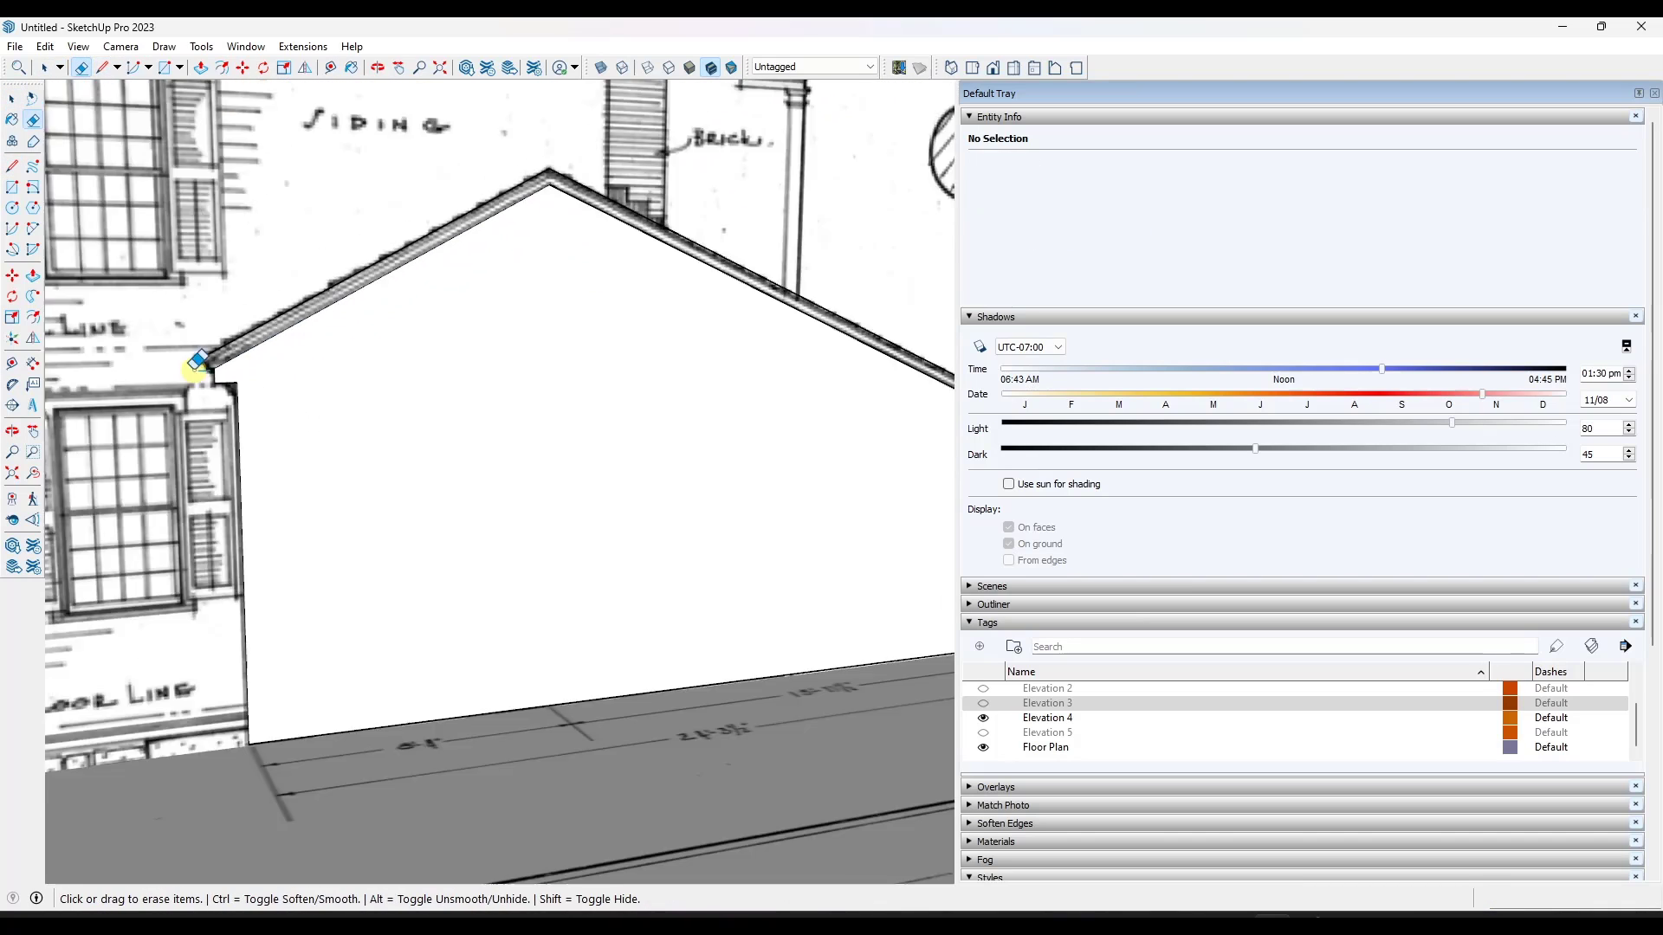
scroll(642, 373, up, 6)
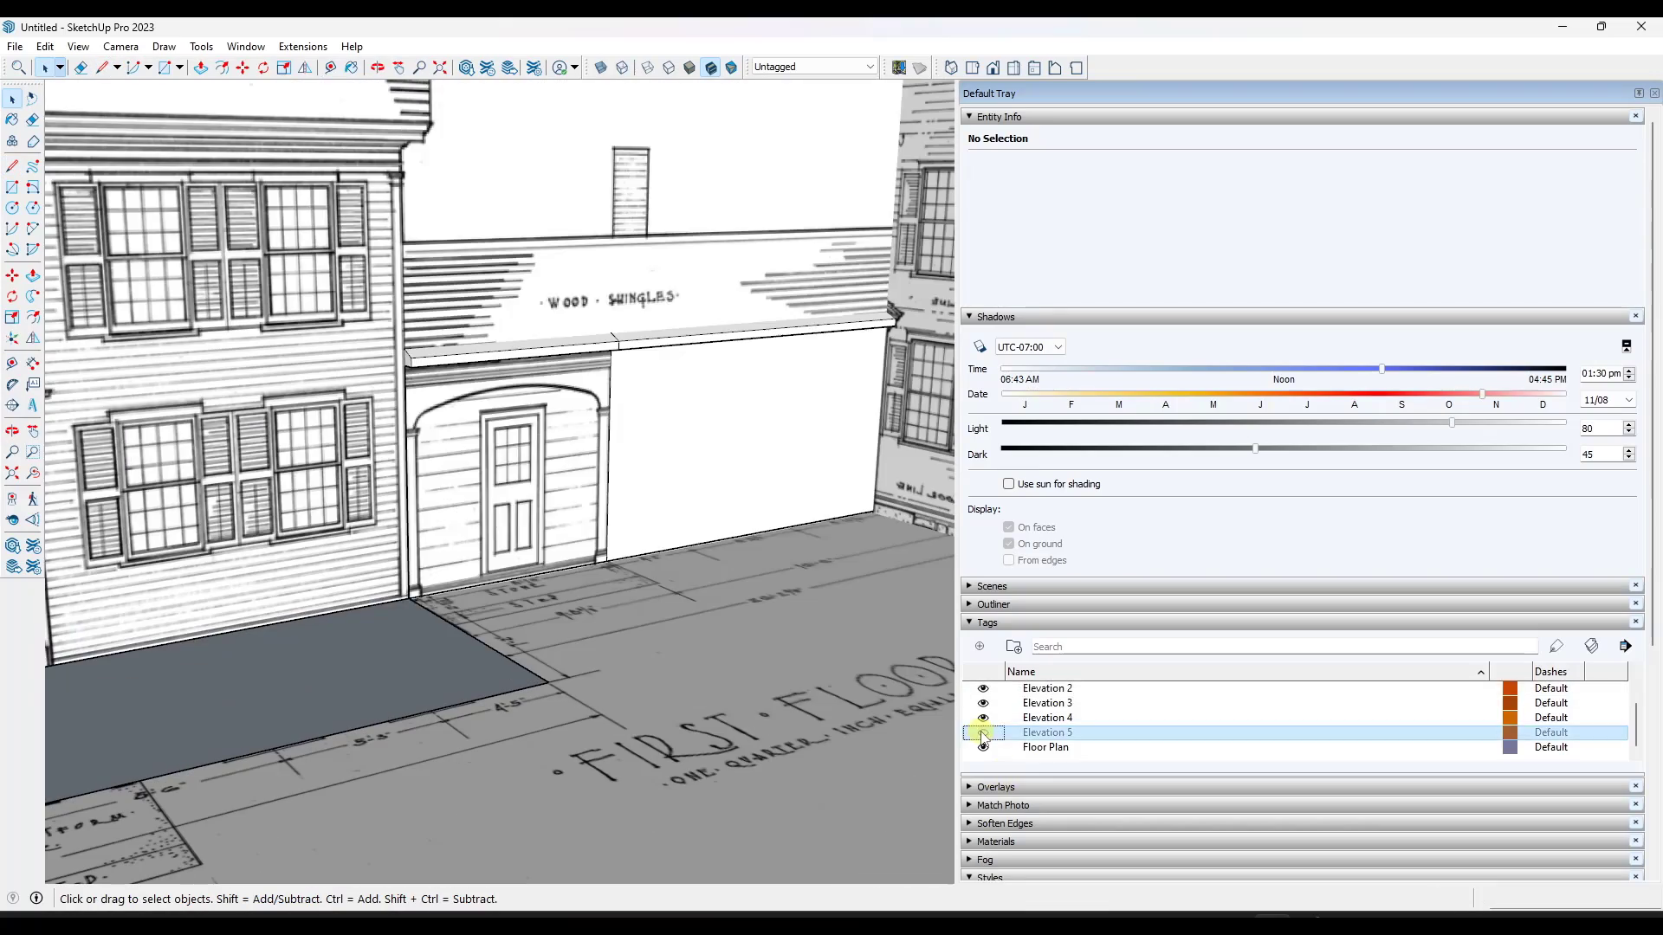
Toggle the Elevation 5 reference and remove the wing's wall faces around the porch to open it beneath the roof.
click(983, 733)
click(560, 353)
mouse_move(434, 481)
middle_down()
mouse_move(561, 353)
mouse_move(468, 356)
mouse_move(485, 381)
middle_up()
key(m)
click(586, 361)
key(e)
click(482, 403)
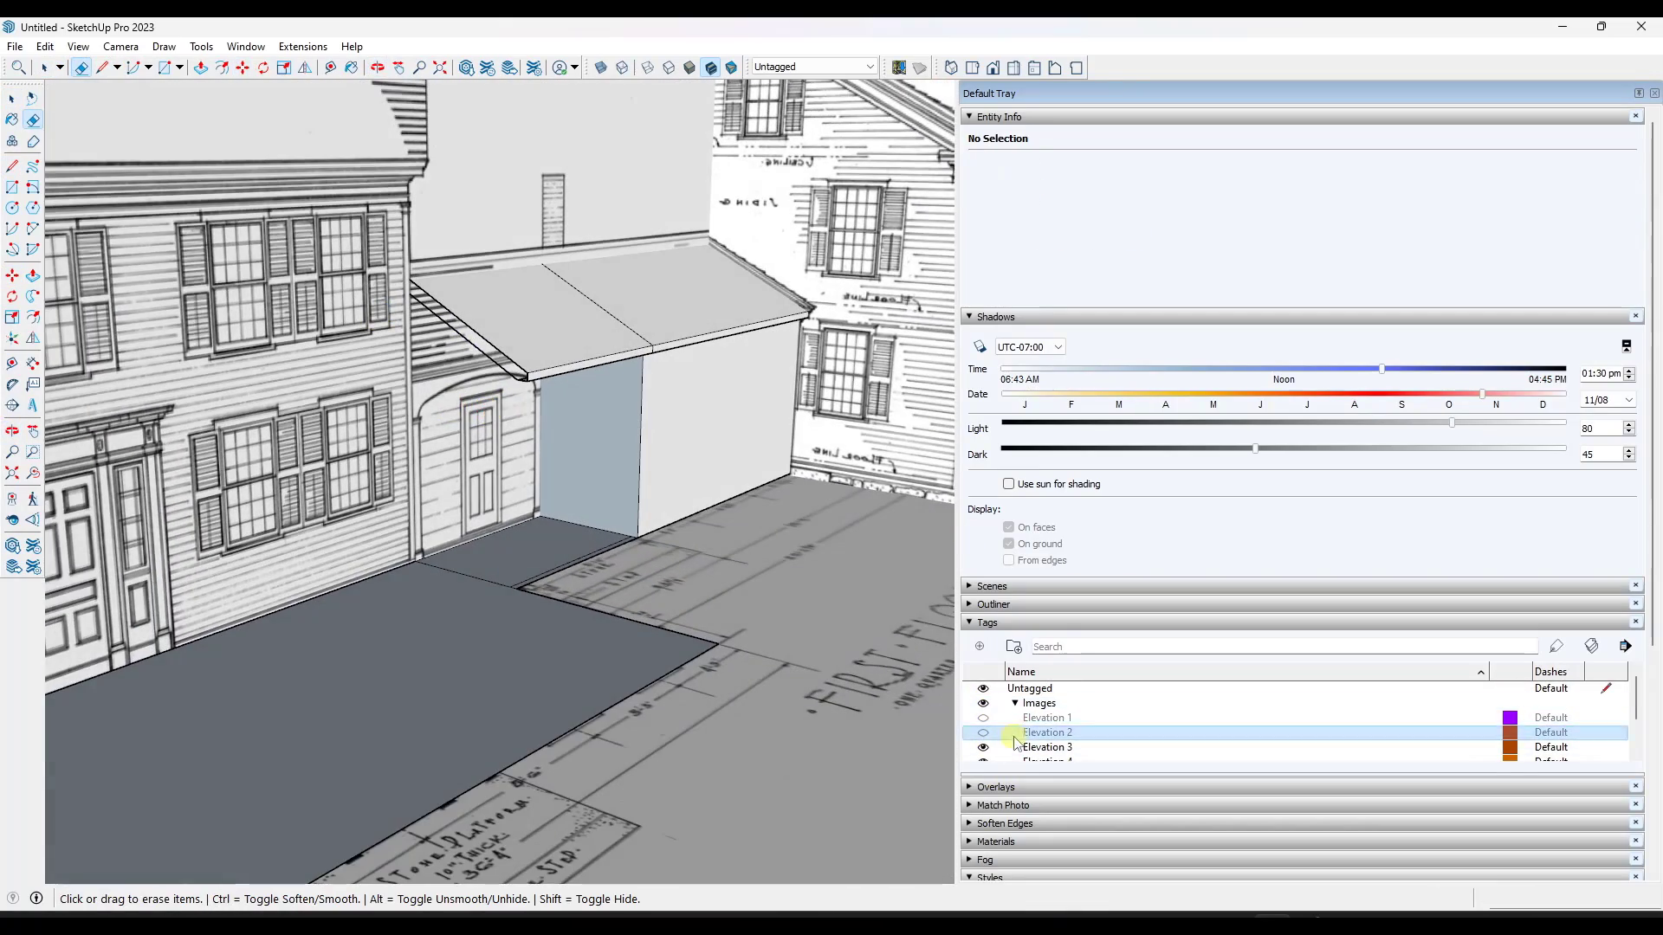
Draw the short edges that close the wing's roof-thickness profile at the eave, following the Elevation 4 drawing.
scroll(1299, 719, down, 2)
mouse_move(554, 363)
middle_down()
mouse_move(679, 271)
mouse_move(666, 277)
middle_up()
key(l)
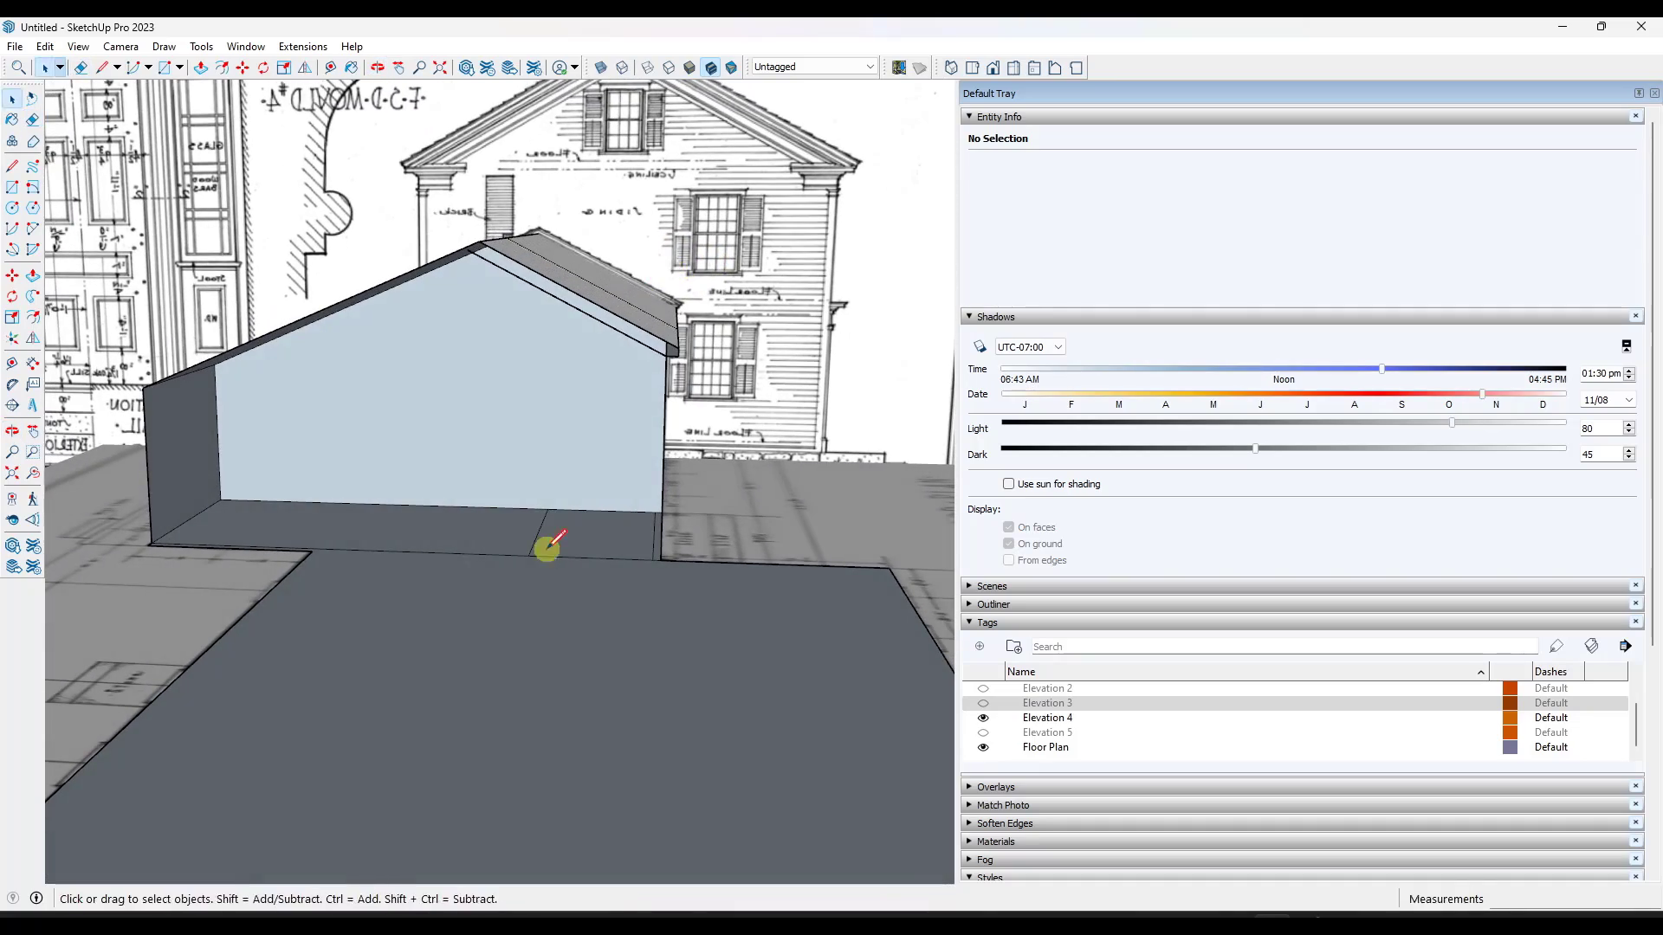
middle_drag(490, 267, 465, 345)
key(space)
scroll(505, 237, up, 5)
click(507, 242)
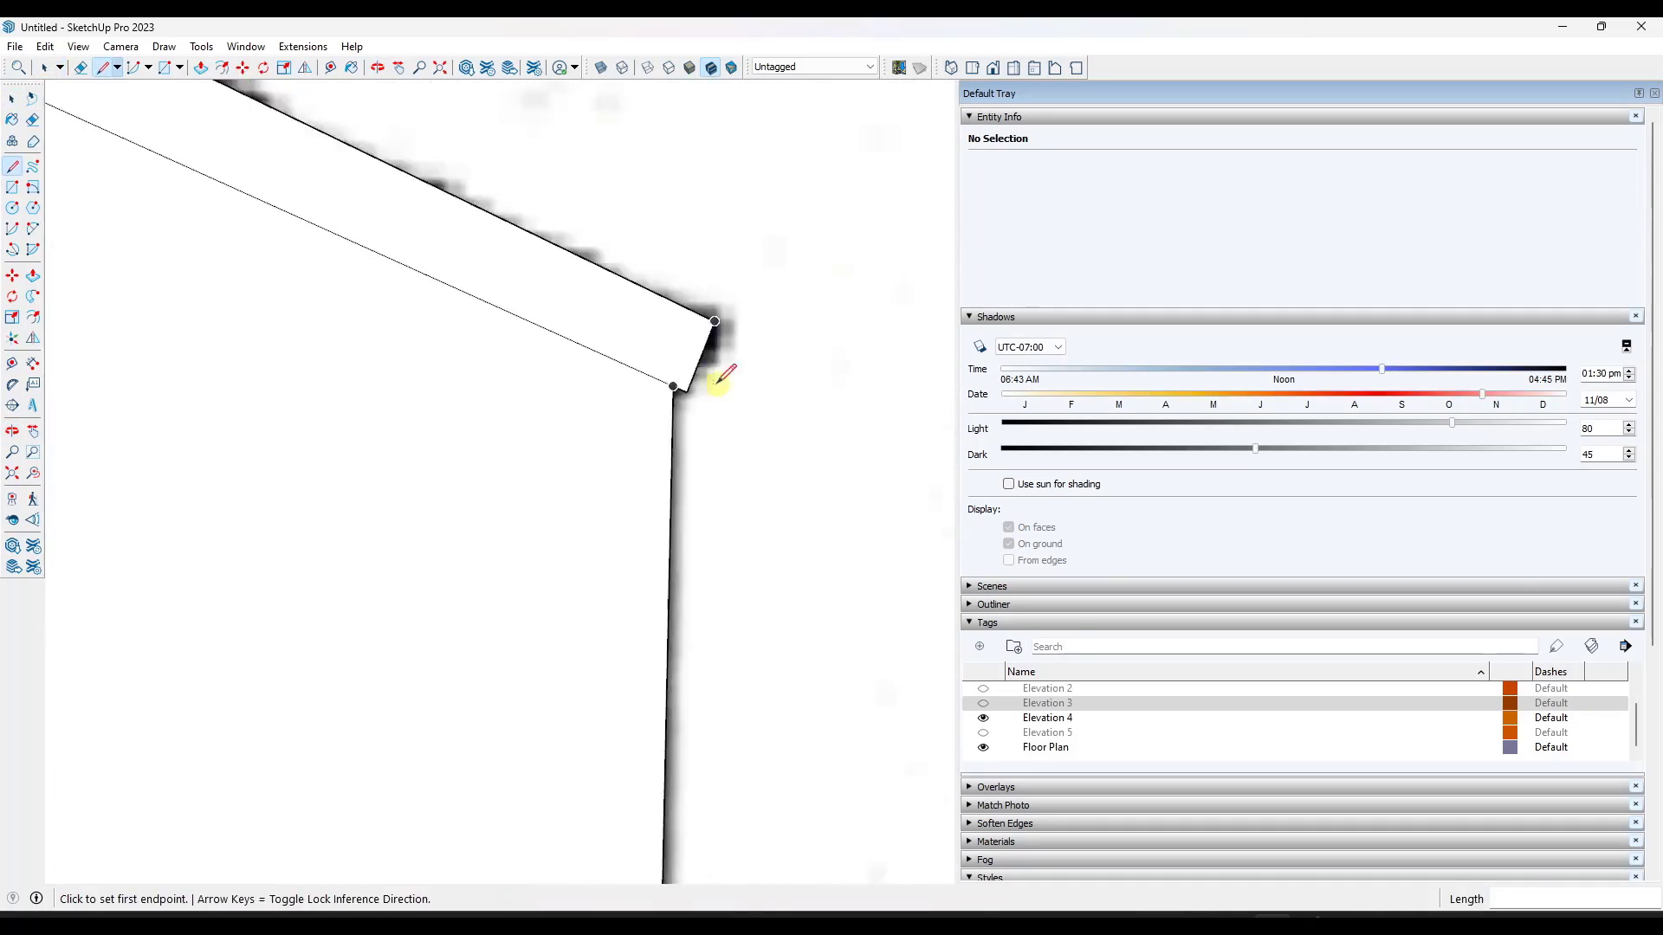
scroll(724, 372, down, 5)
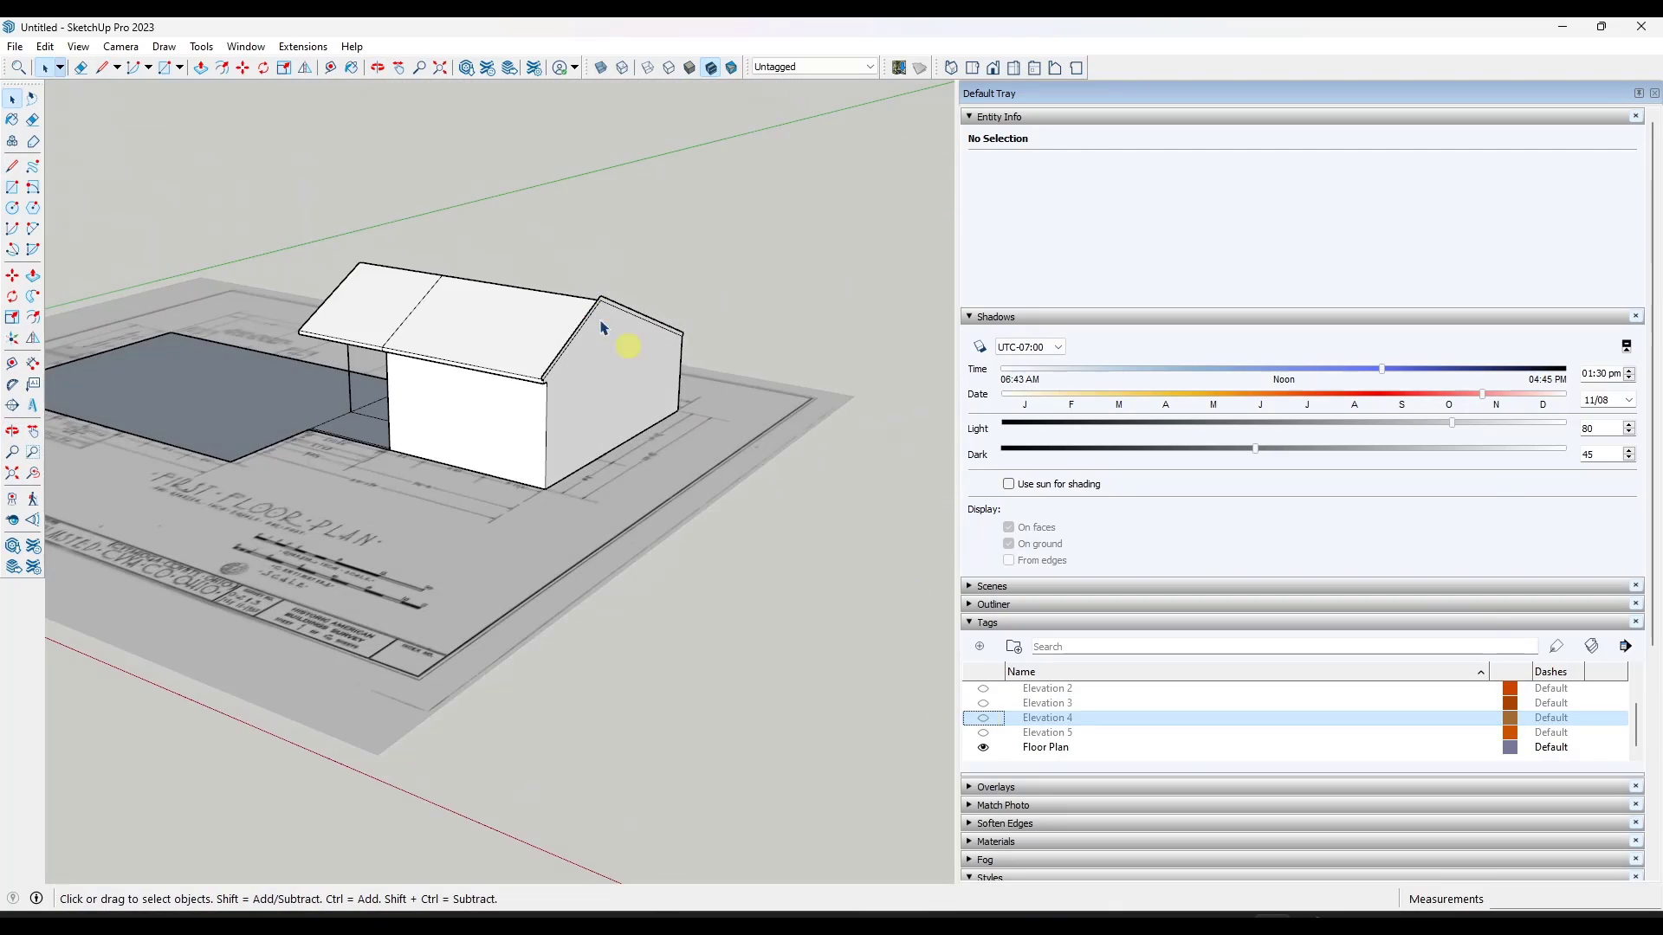
Push/Pull the wing's traced roof-edge strip along the roof to its house-side end.
scroll(603, 327, up, 2)
key(p)
click(569, 341)
middle_drag(568, 341, 821, 358)
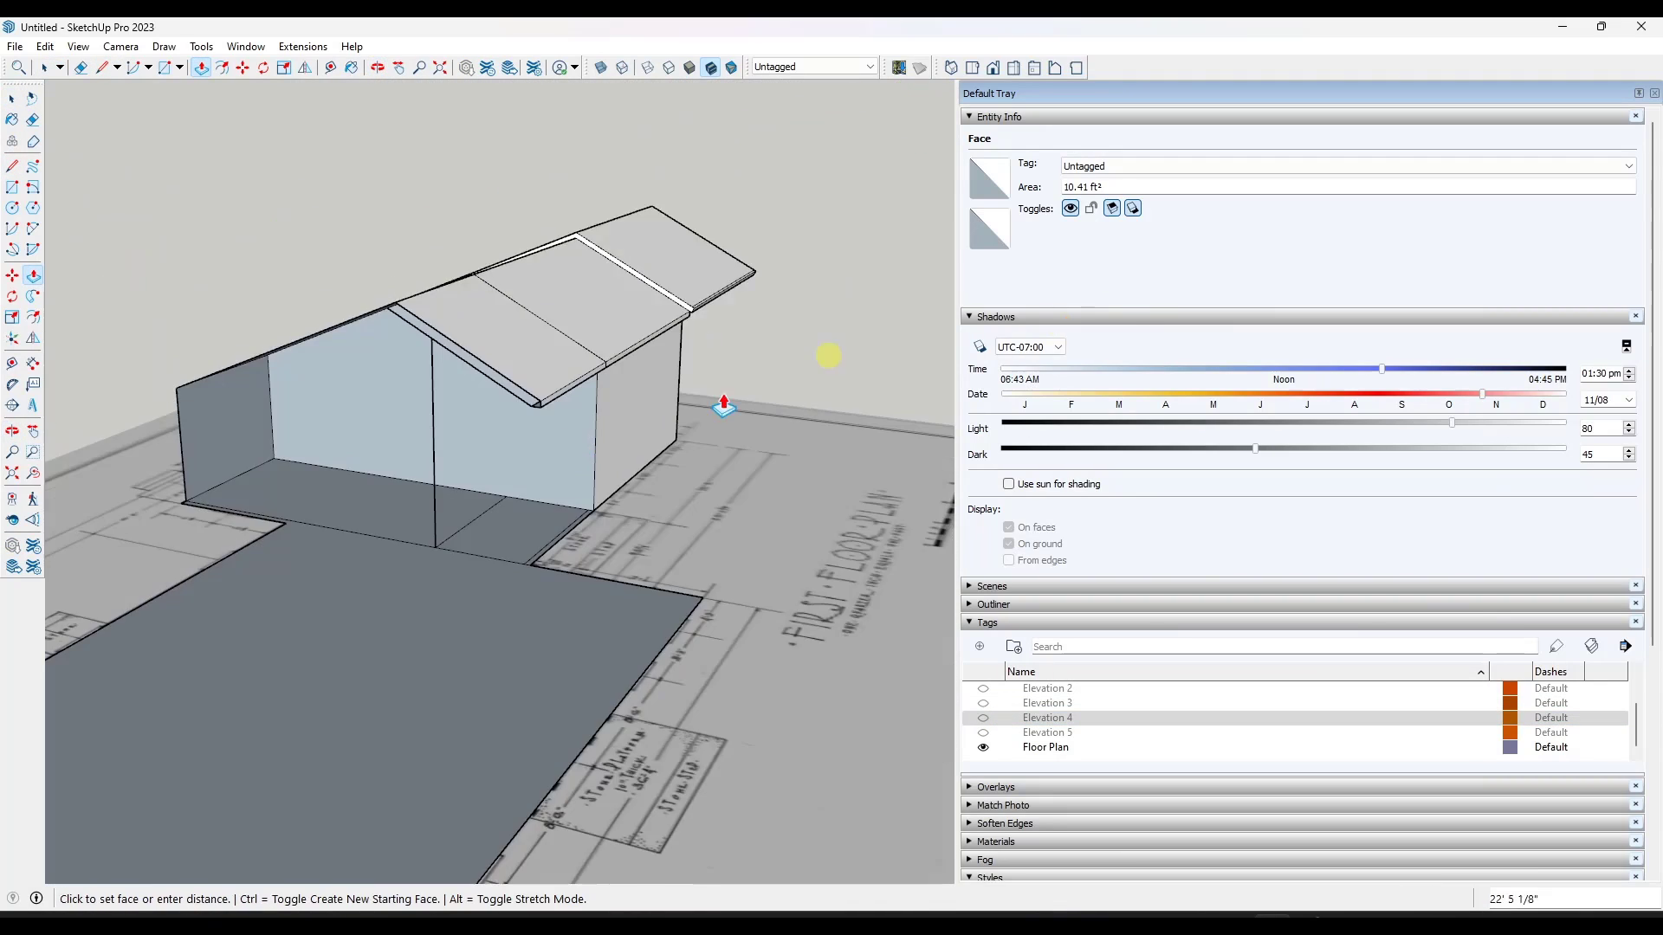
scroll(736, 372, up, 2)
click(546, 406)
key(space)
Draw a vertical line about 13' 2" high from the floor to the roof underside at the wing's porch end.
mouse_move(546, 406)
middle_down()
mouse_move(635, 344)
mouse_move(557, 297)
mouse_move(416, 390)
mouse_move(603, 255)
mouse_move(549, 486)
middle_up()
scroll(637, 341, up, 2)
scroll(467, 277, down, 1)
key(l)
click(393, 195)
click(393, 174)
key(e)
key(l)
click(396, 546)
scroll(549, 485, up, 5)
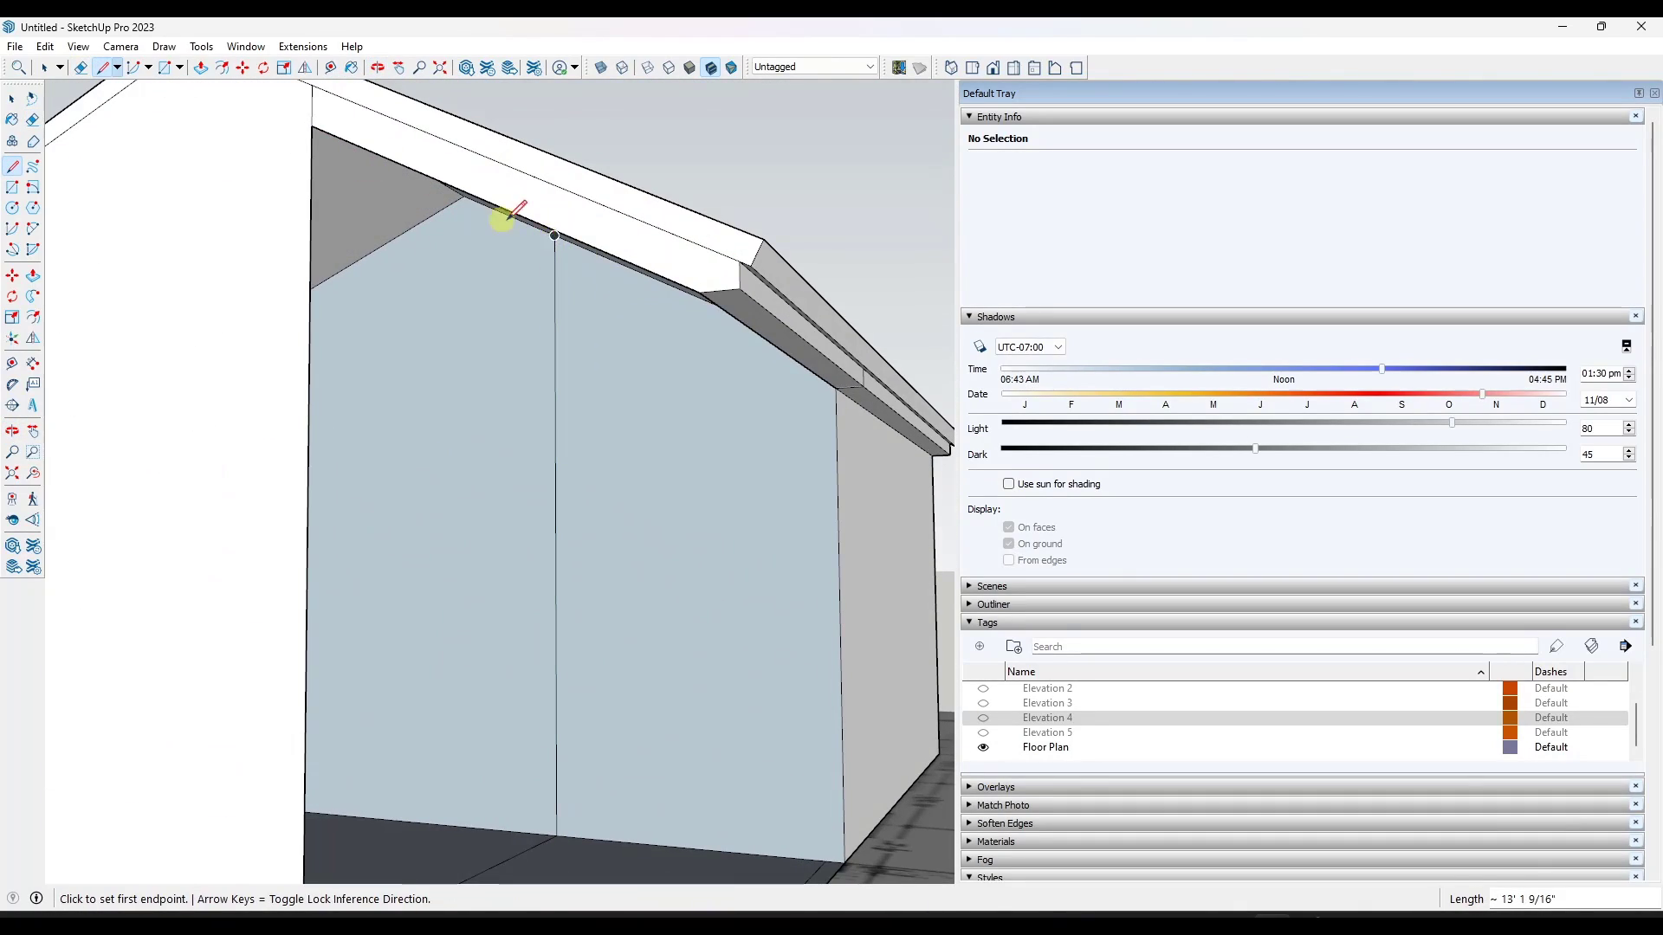
Trace the main house's two gable roof slopes from ridge to eaves against the Elevation 5 and 6 references.
scroll(511, 217, down, 6)
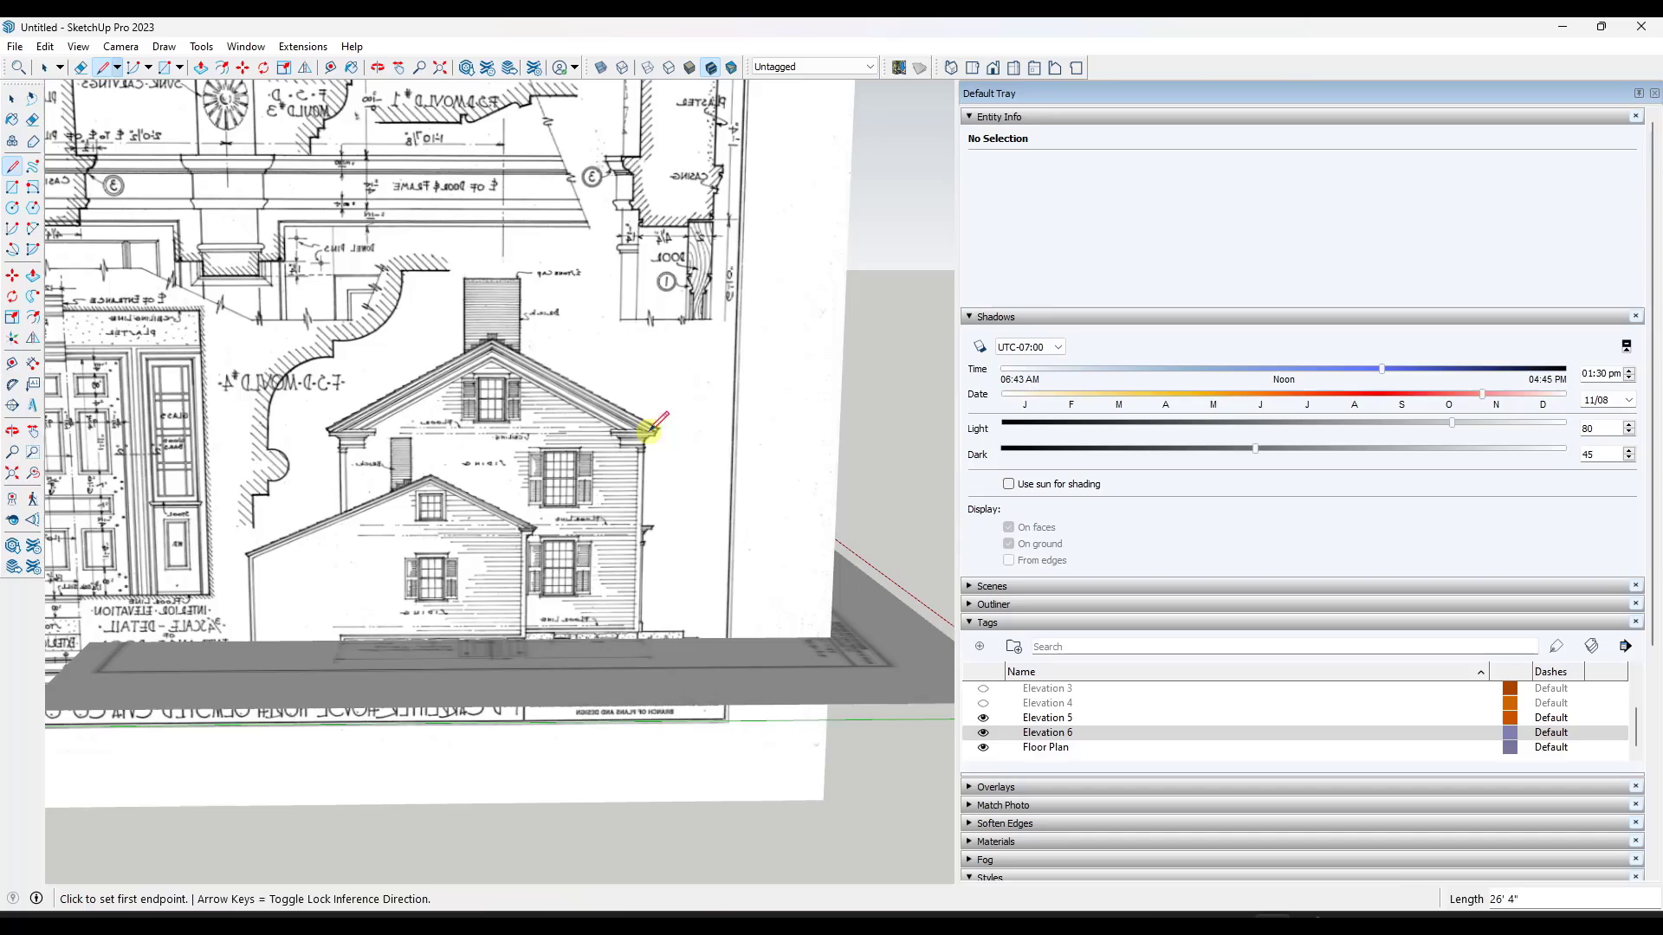
scroll(495, 360, up, 2)
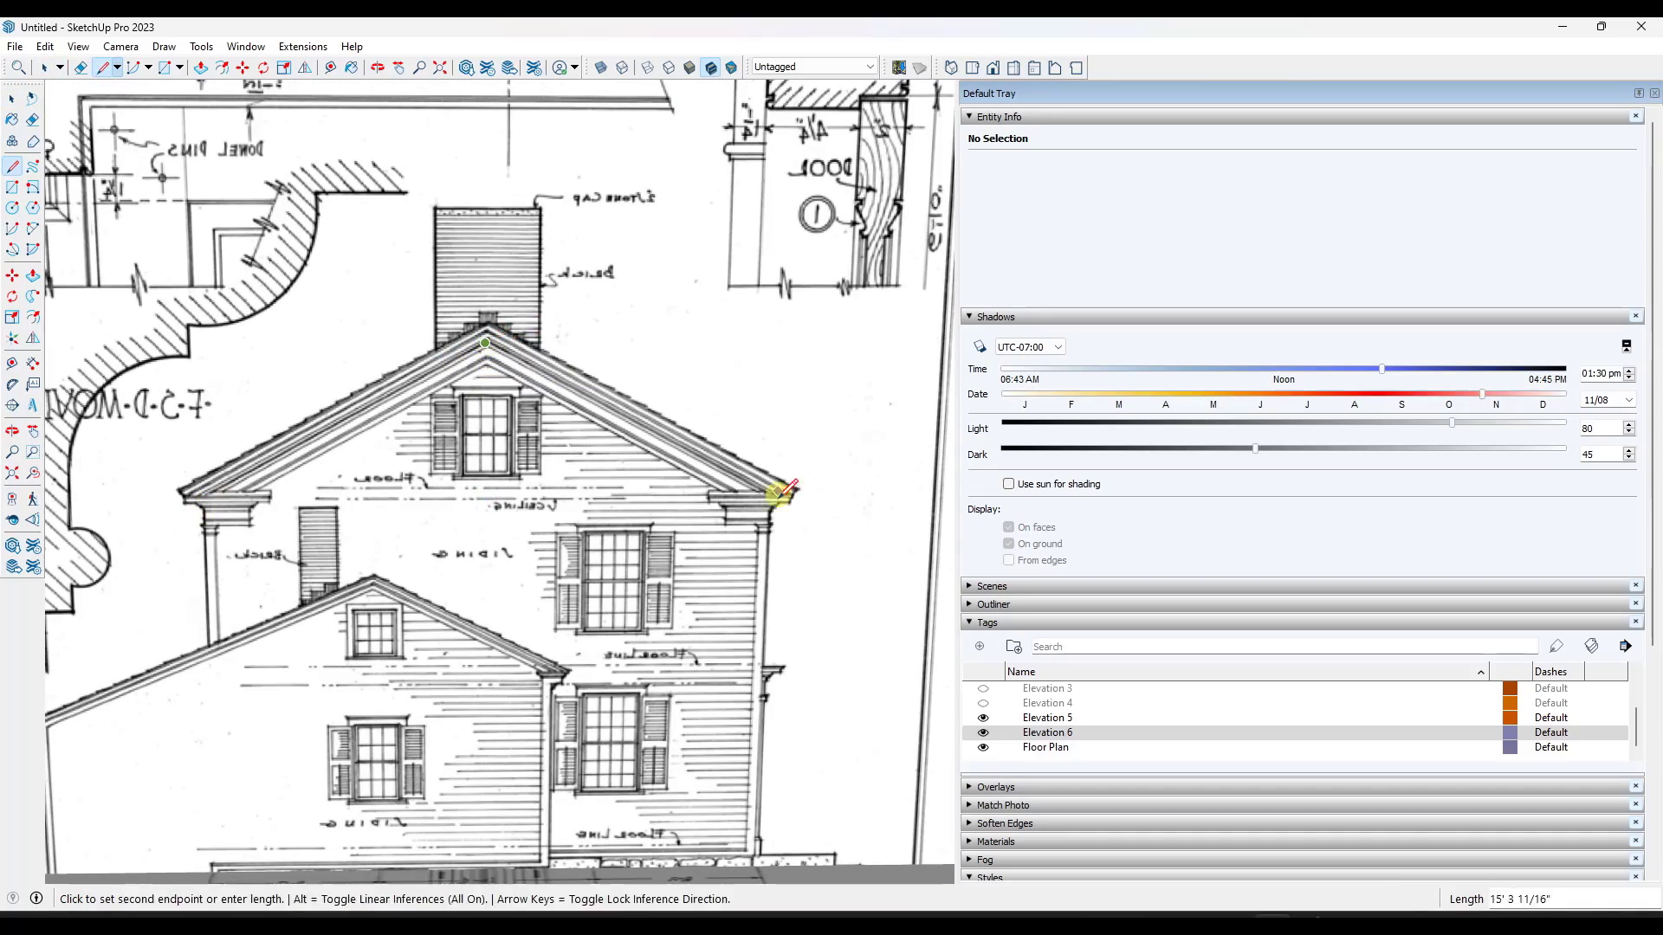
scroll(583, 519, down, 3)
mouse_move(583, 578)
middle_down()
mouse_move(520, 576)
mouse_move(527, 543)
mouse_move(821, 560)
middle_up()
key(e)
scroll(527, 543, down, 3)
key(space)
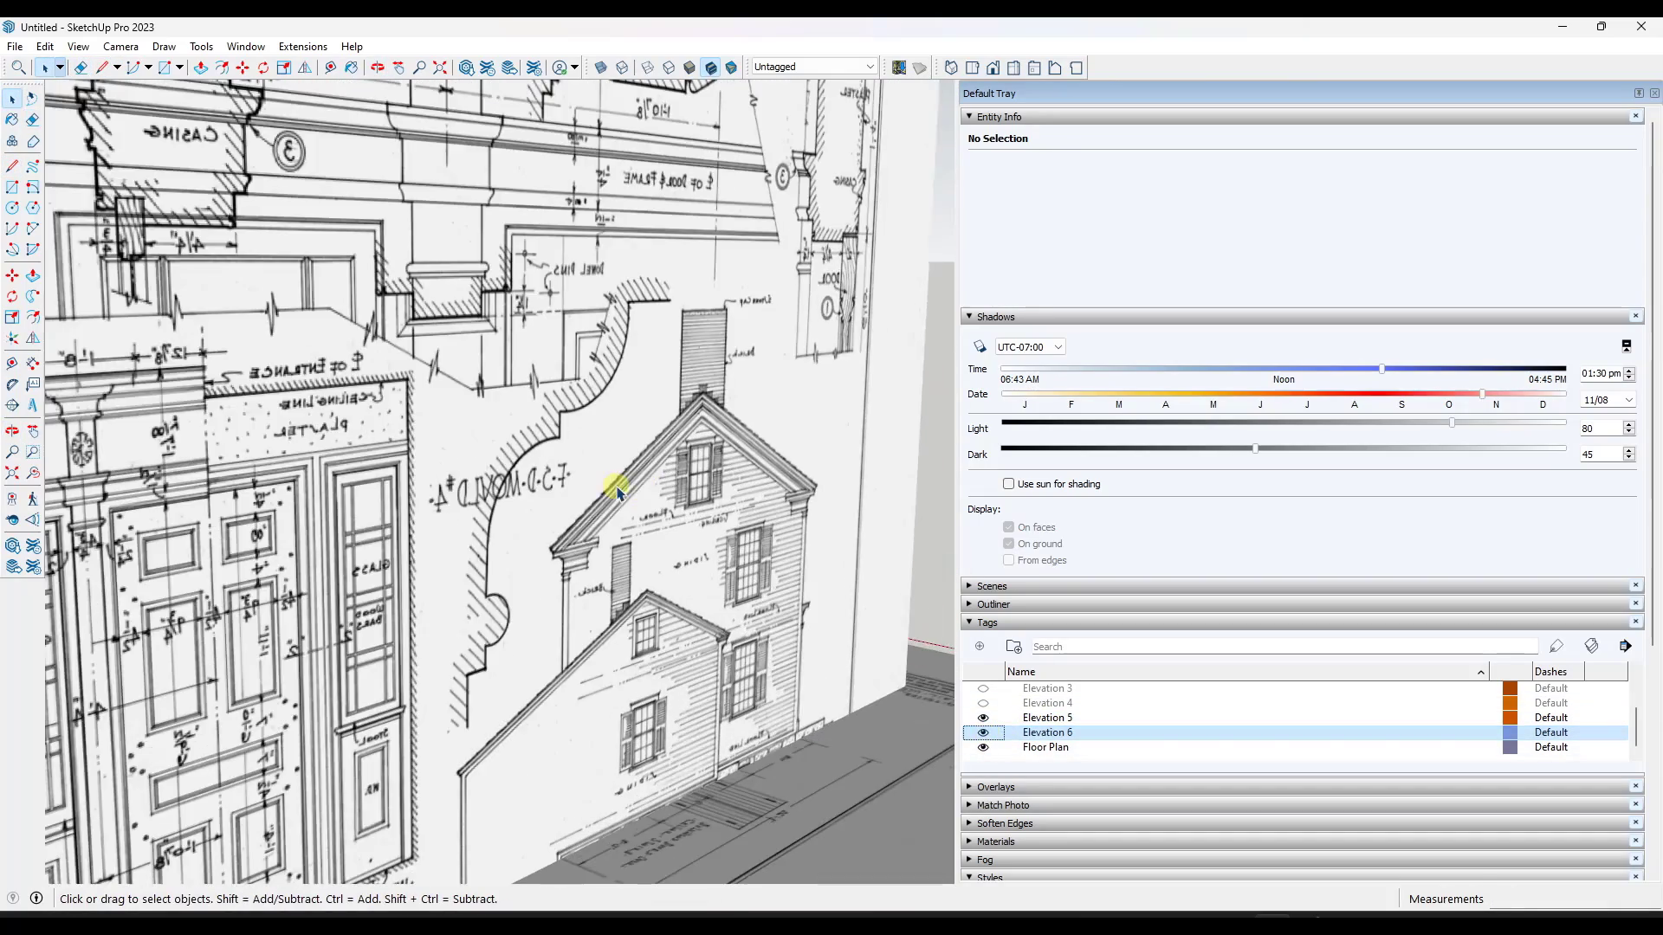
Turn on X-ray and offset the main gable's two roof edges outward by 9" for the roof thickness.
click(617, 489)
scroll(715, 431, up, 3)
click(601, 68)
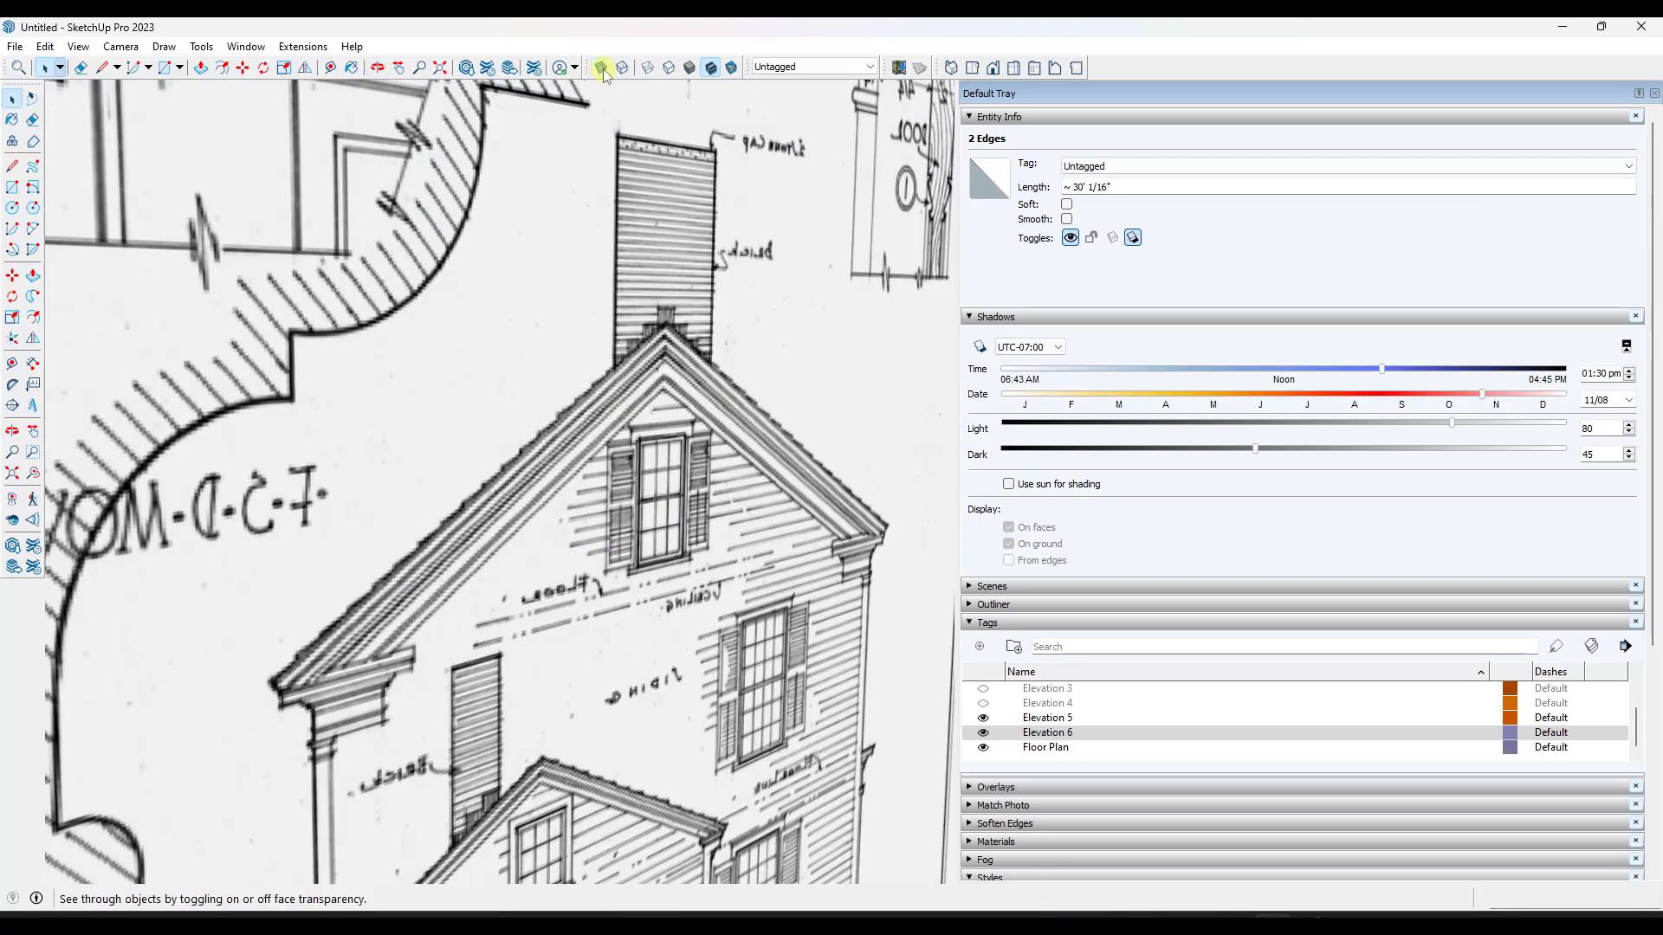
key(f)
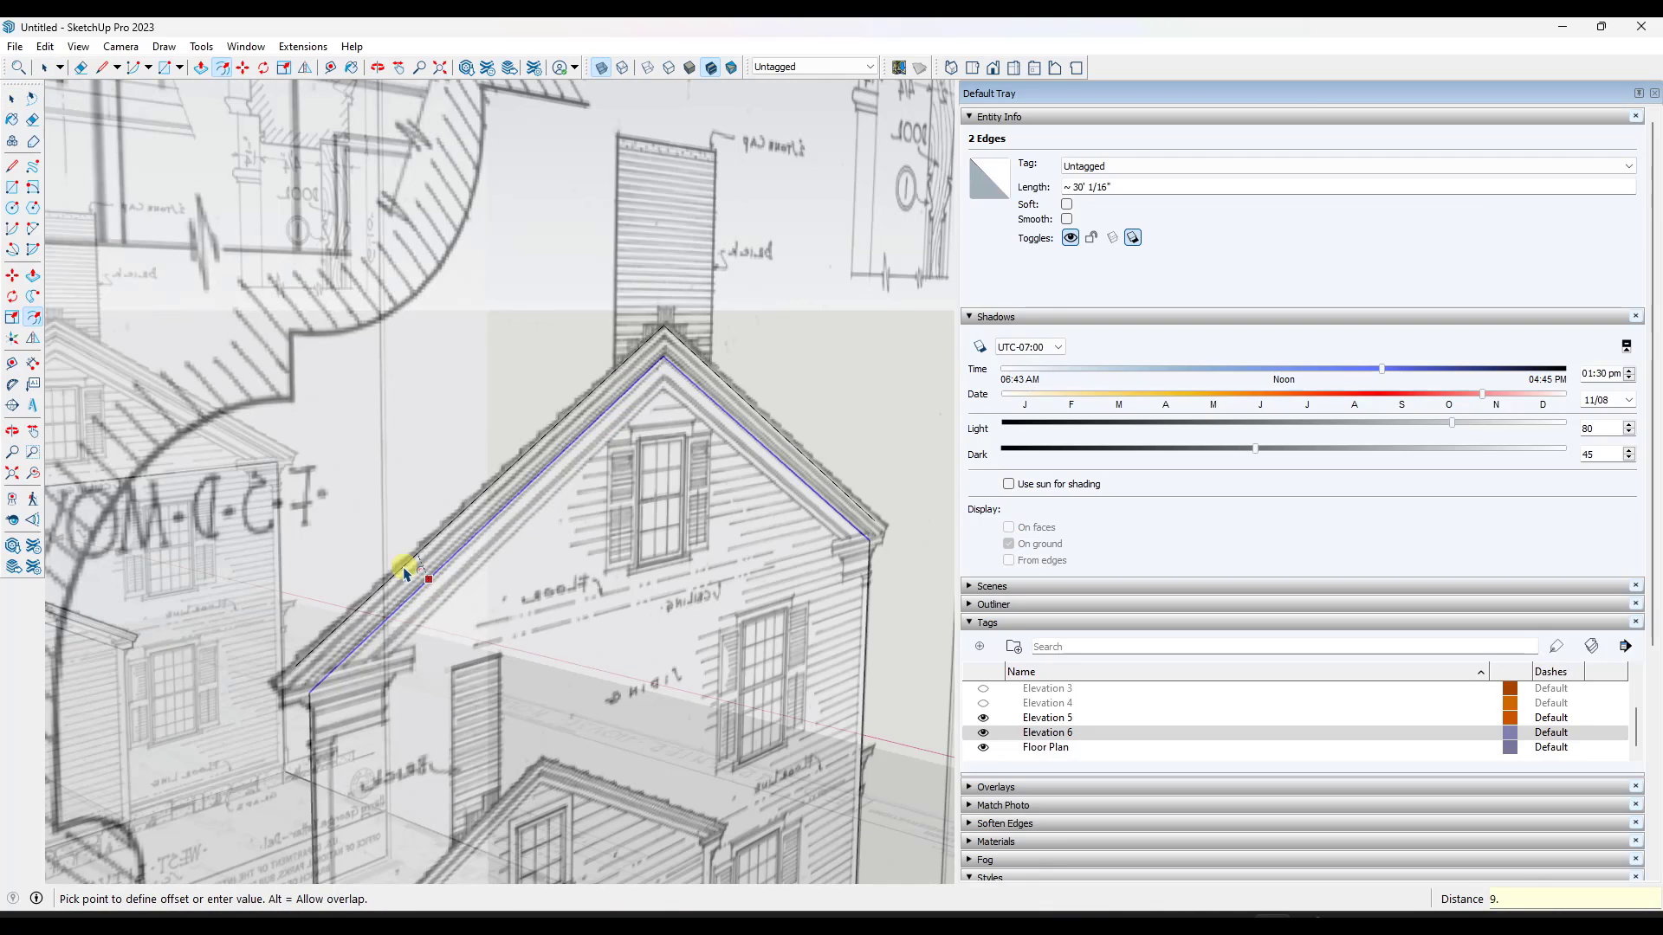
key(Return)
key(space)
Extend the main gable's upper roof edge to its first eave, close the roof profile there, and erase the surplus line end.
scroll(236, 743, up, 3)
key(l)
click(452, 581)
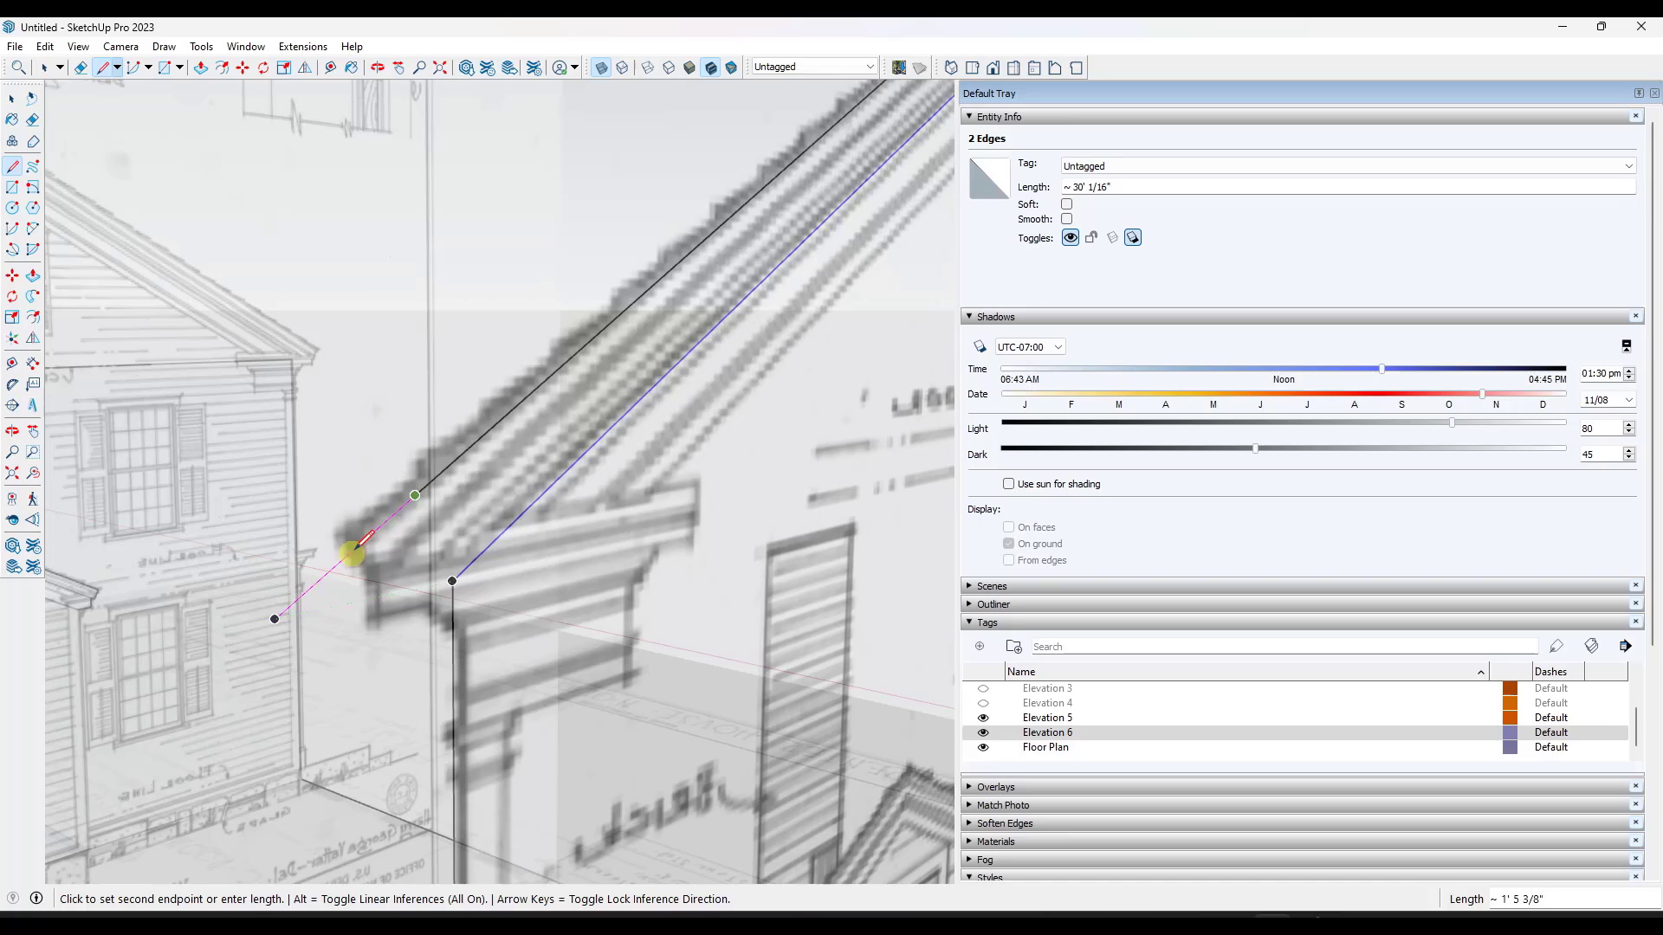
scroll(383, 597, up, 1)
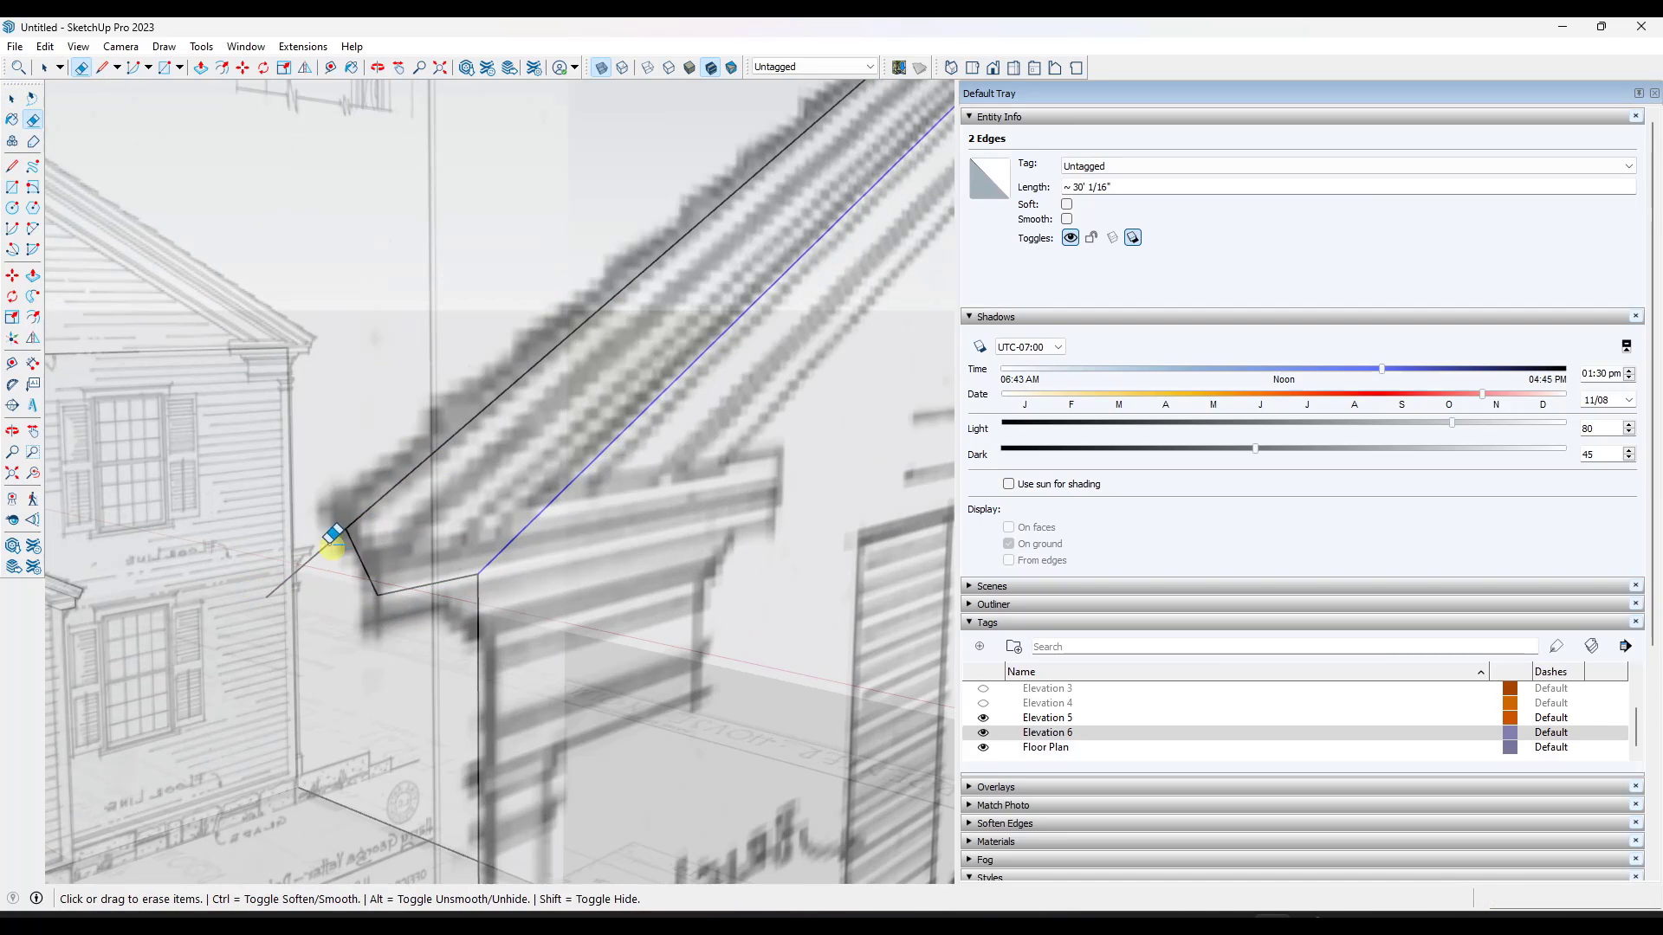
click(332, 544)
scroll(331, 544, down, 5)
Close the roof profile at the main gable's opposite eave with a horizontal soffit edge about 1' long and a short end edge.
scroll(667, 475, up, 4)
key(l)
mouse_move(668, 476)
middle_down()
mouse_move(614, 482)
mouse_move(658, 501)
middle_up()
scroll(669, 478, up, 2)
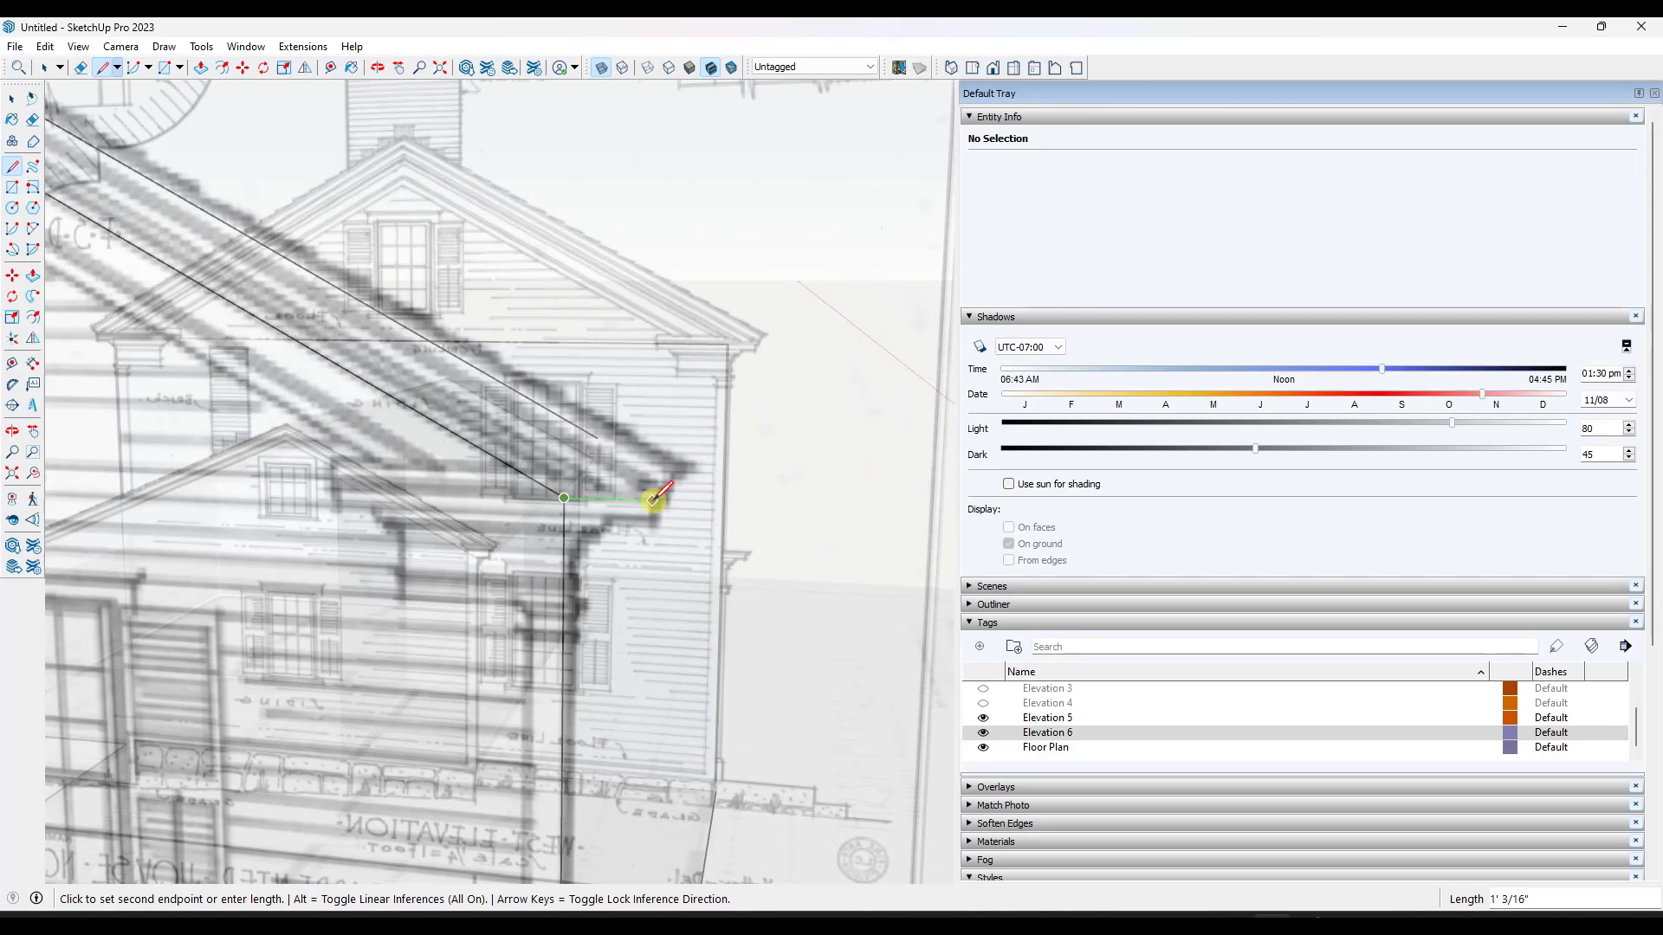
click(652, 501)
key(space)
key(l)
click(670, 481)
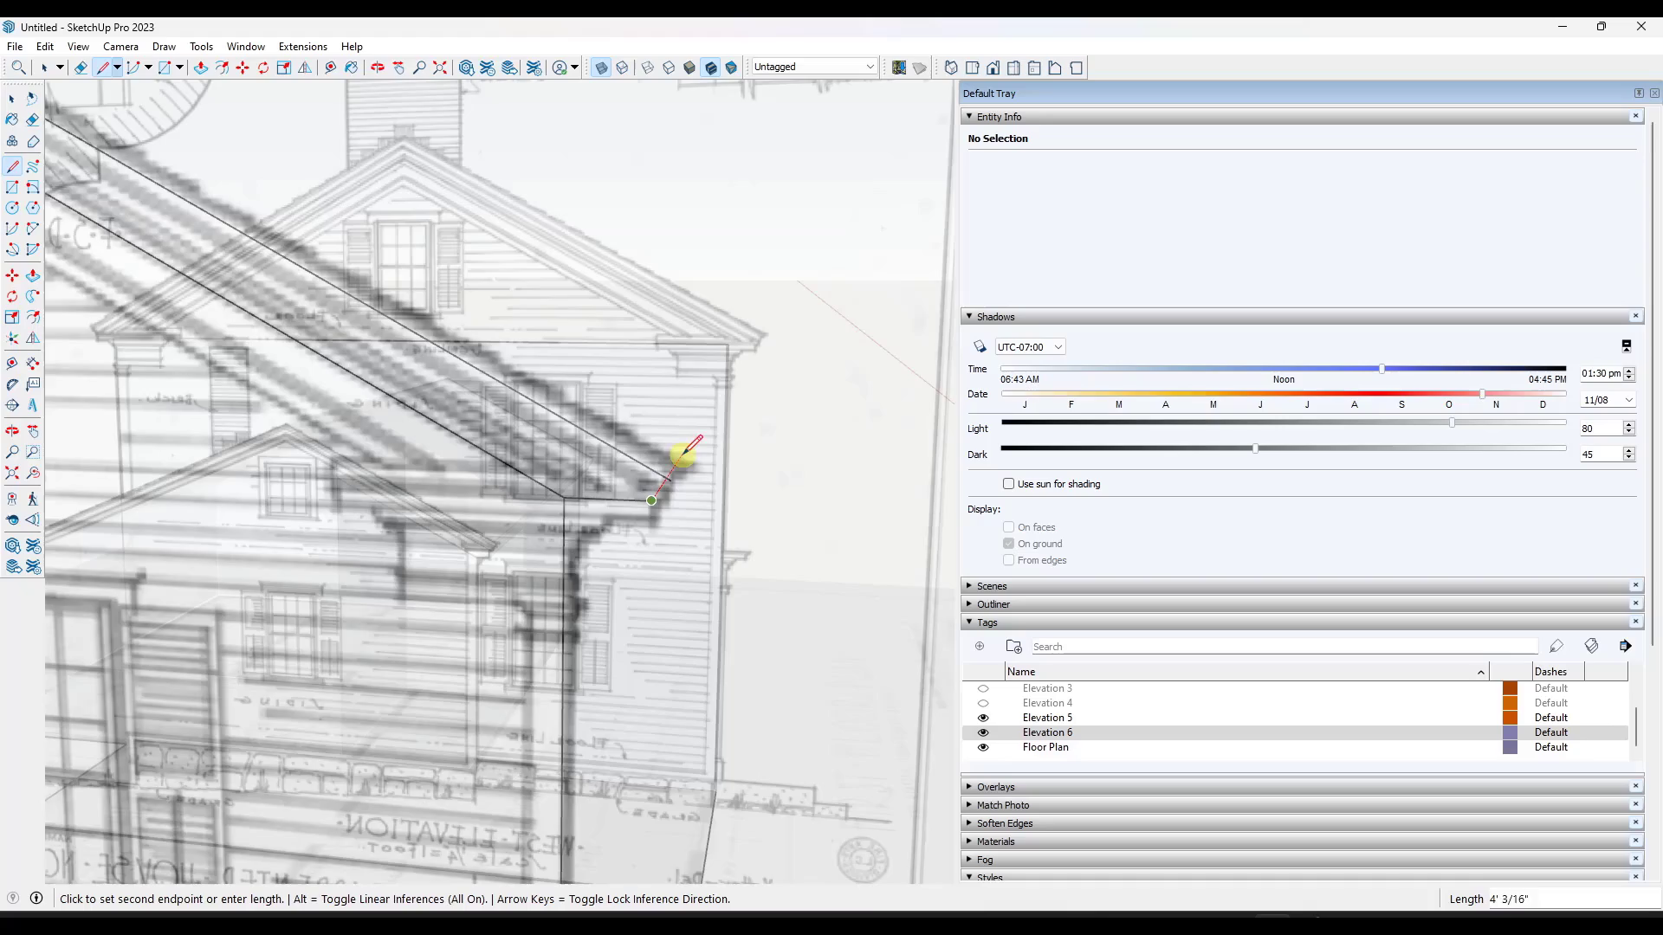
scroll(674, 472, up, 2)
key(space)
key(e)
Push/Pull the main house's gable wall and roof profile 36' 4" to the wing-side end of the floor plan.
scroll(768, 494, down, 5)
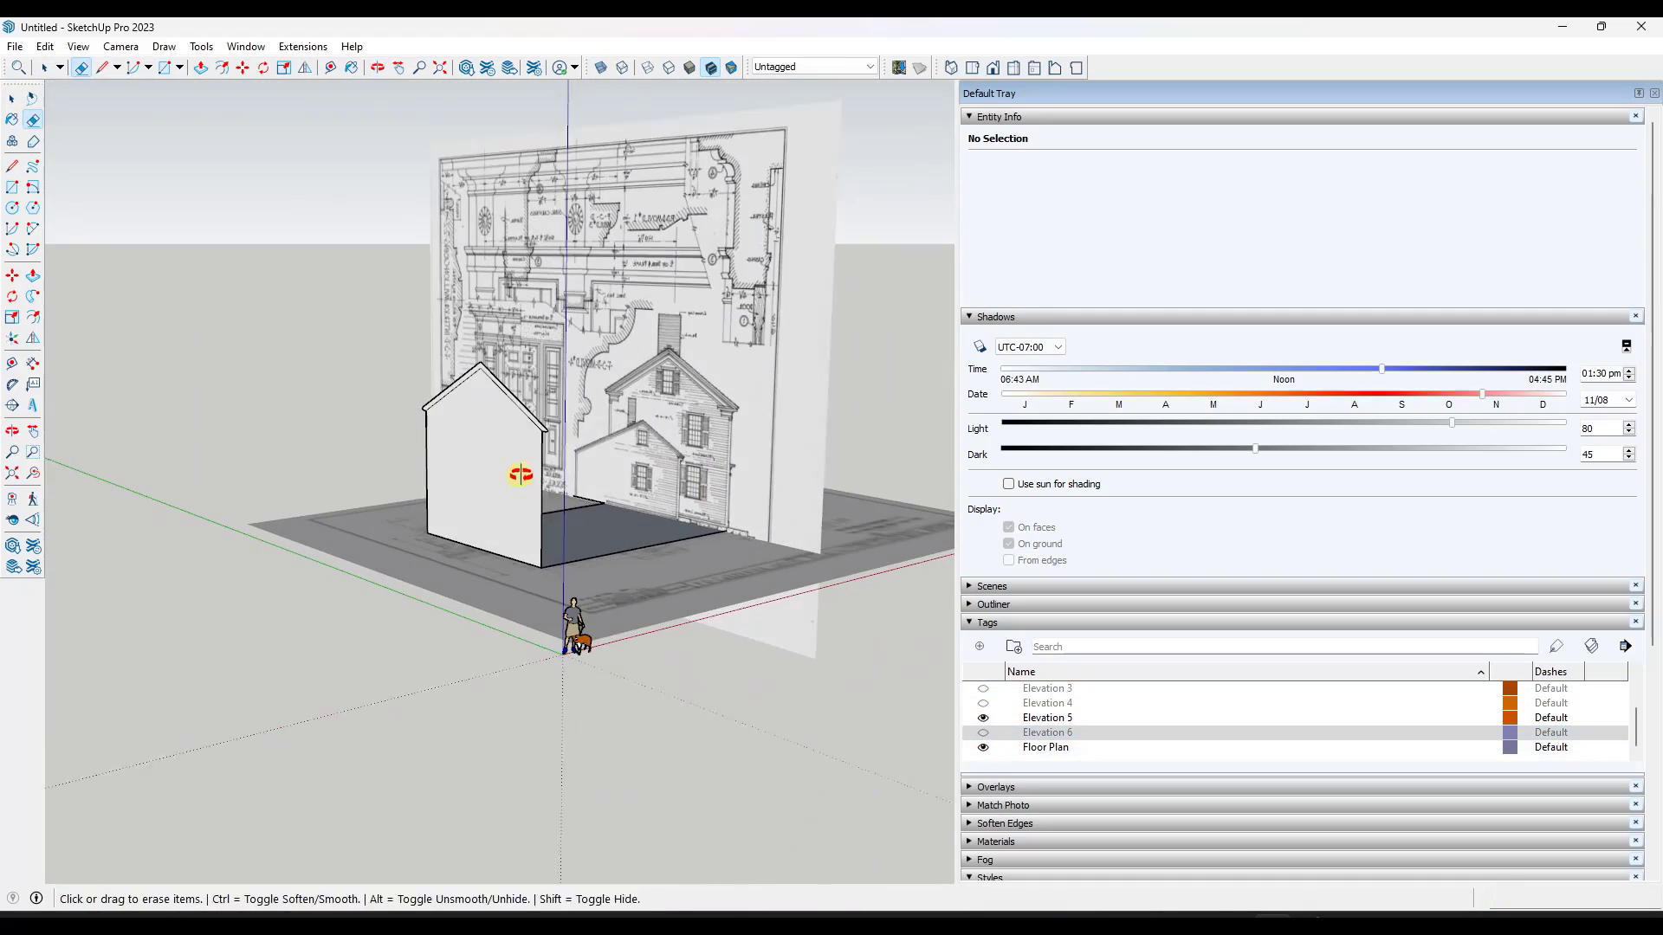
click(594, 475)
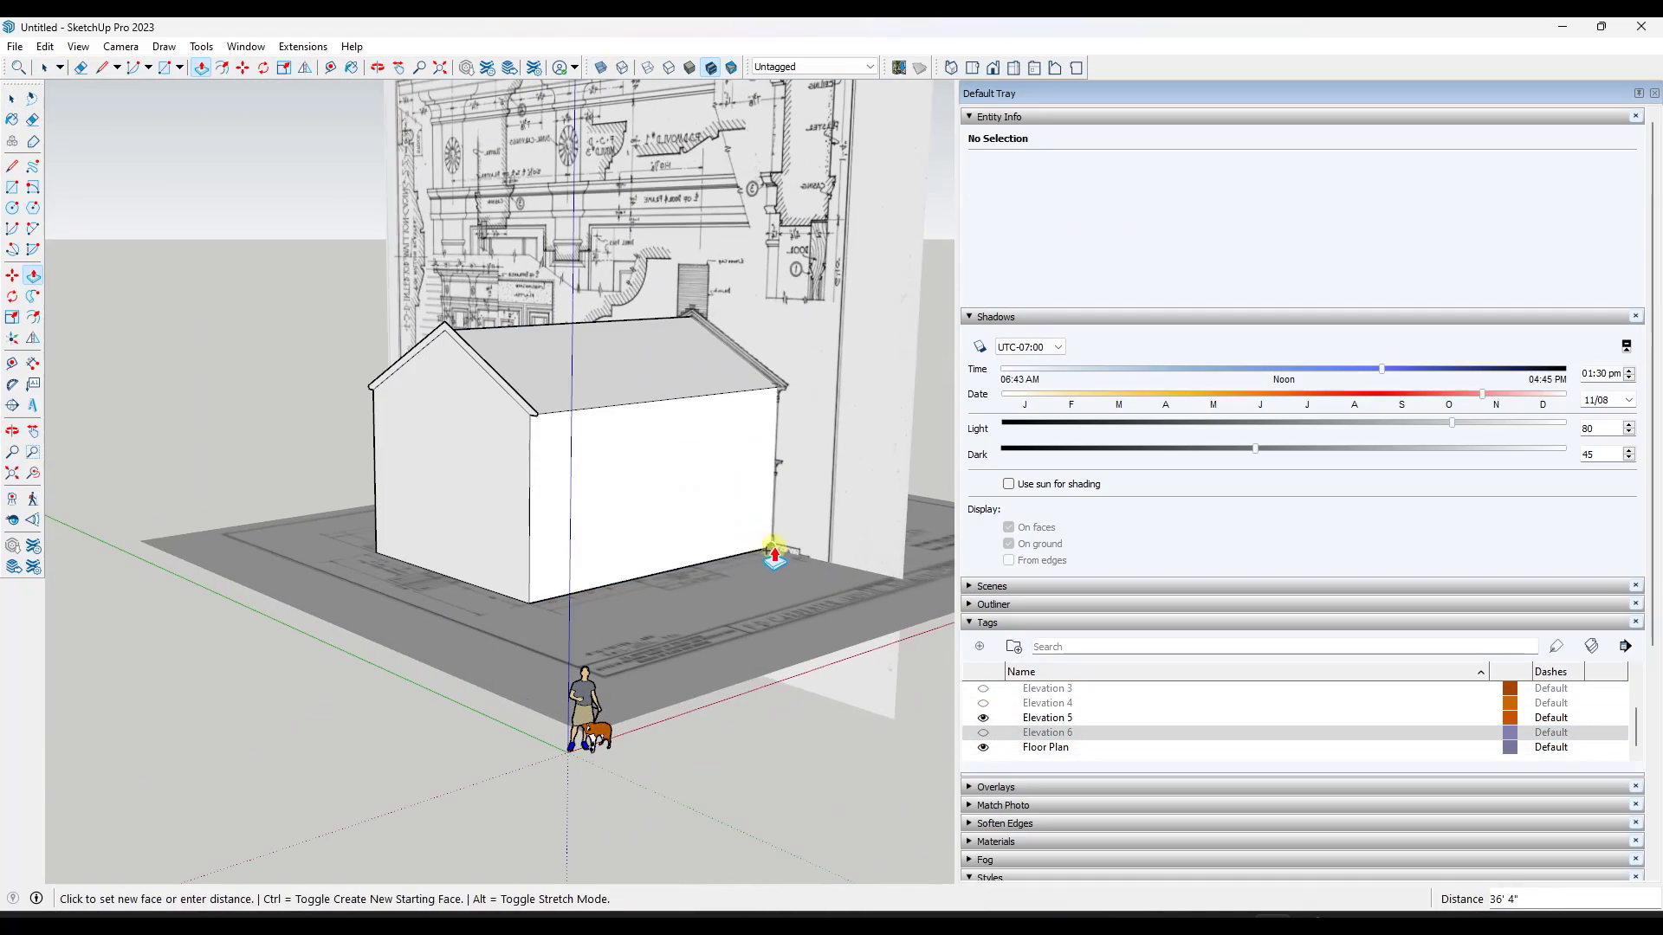
key(space)
key(p)
key(space)
middle_drag(693, 407, 729, 413)
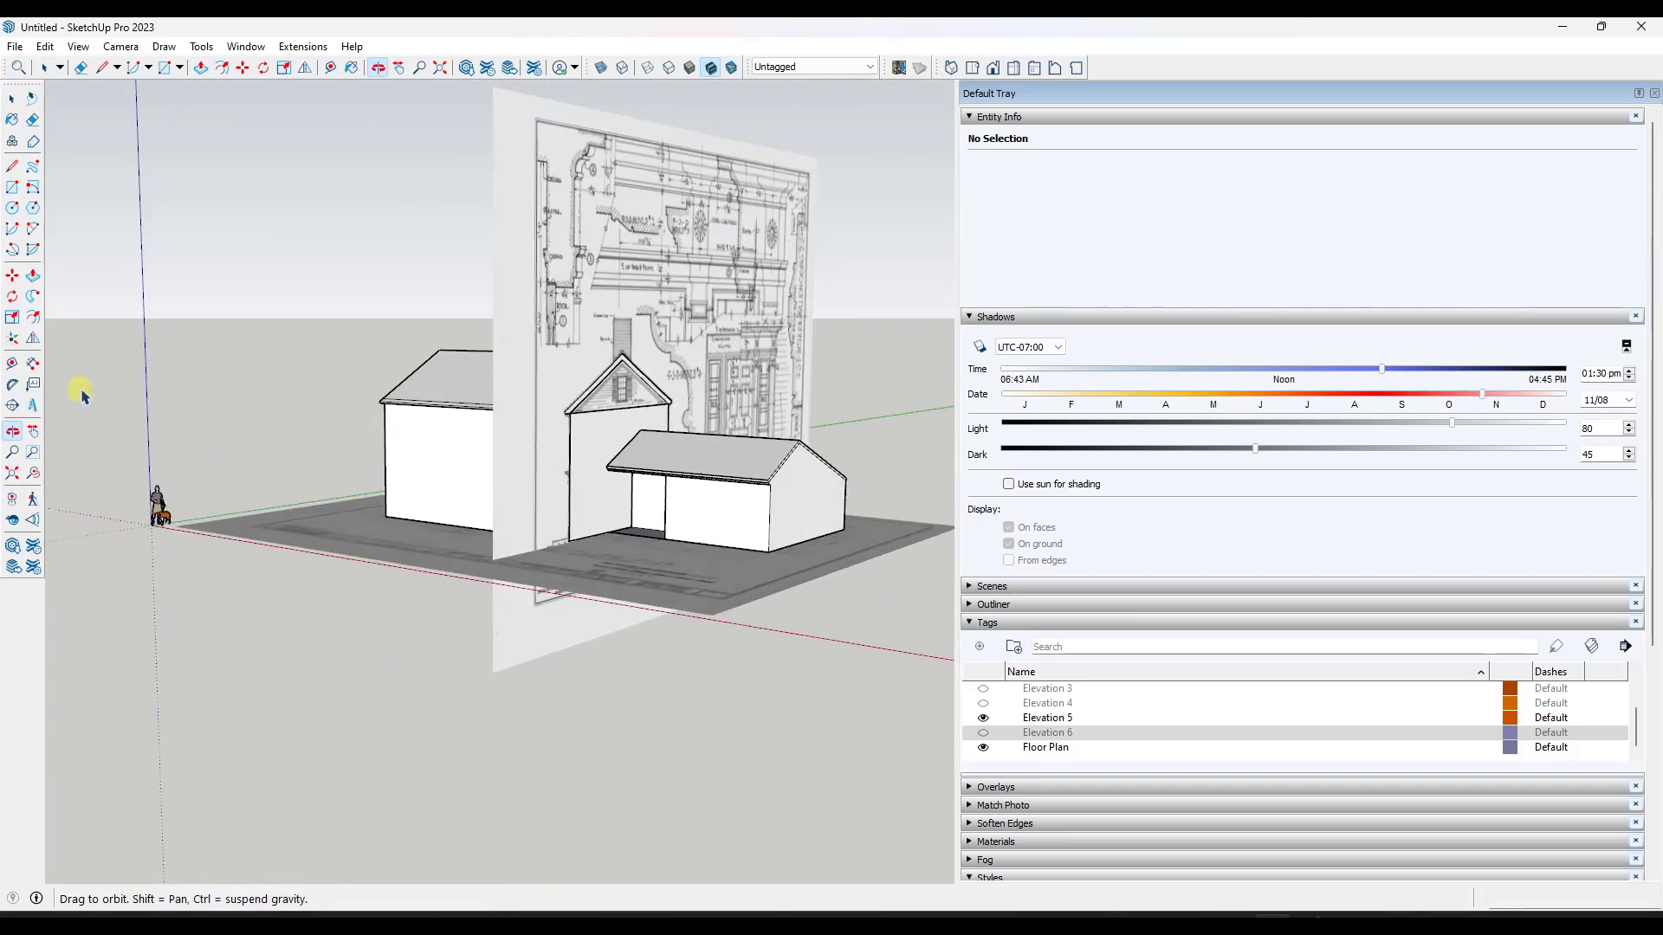
Hide the Elevation 5 reference and fill the main house's open wing-side gable using a vertical line up to the ridge.
click(983, 734)
click(983, 718)
scroll(628, 381, up, 4)
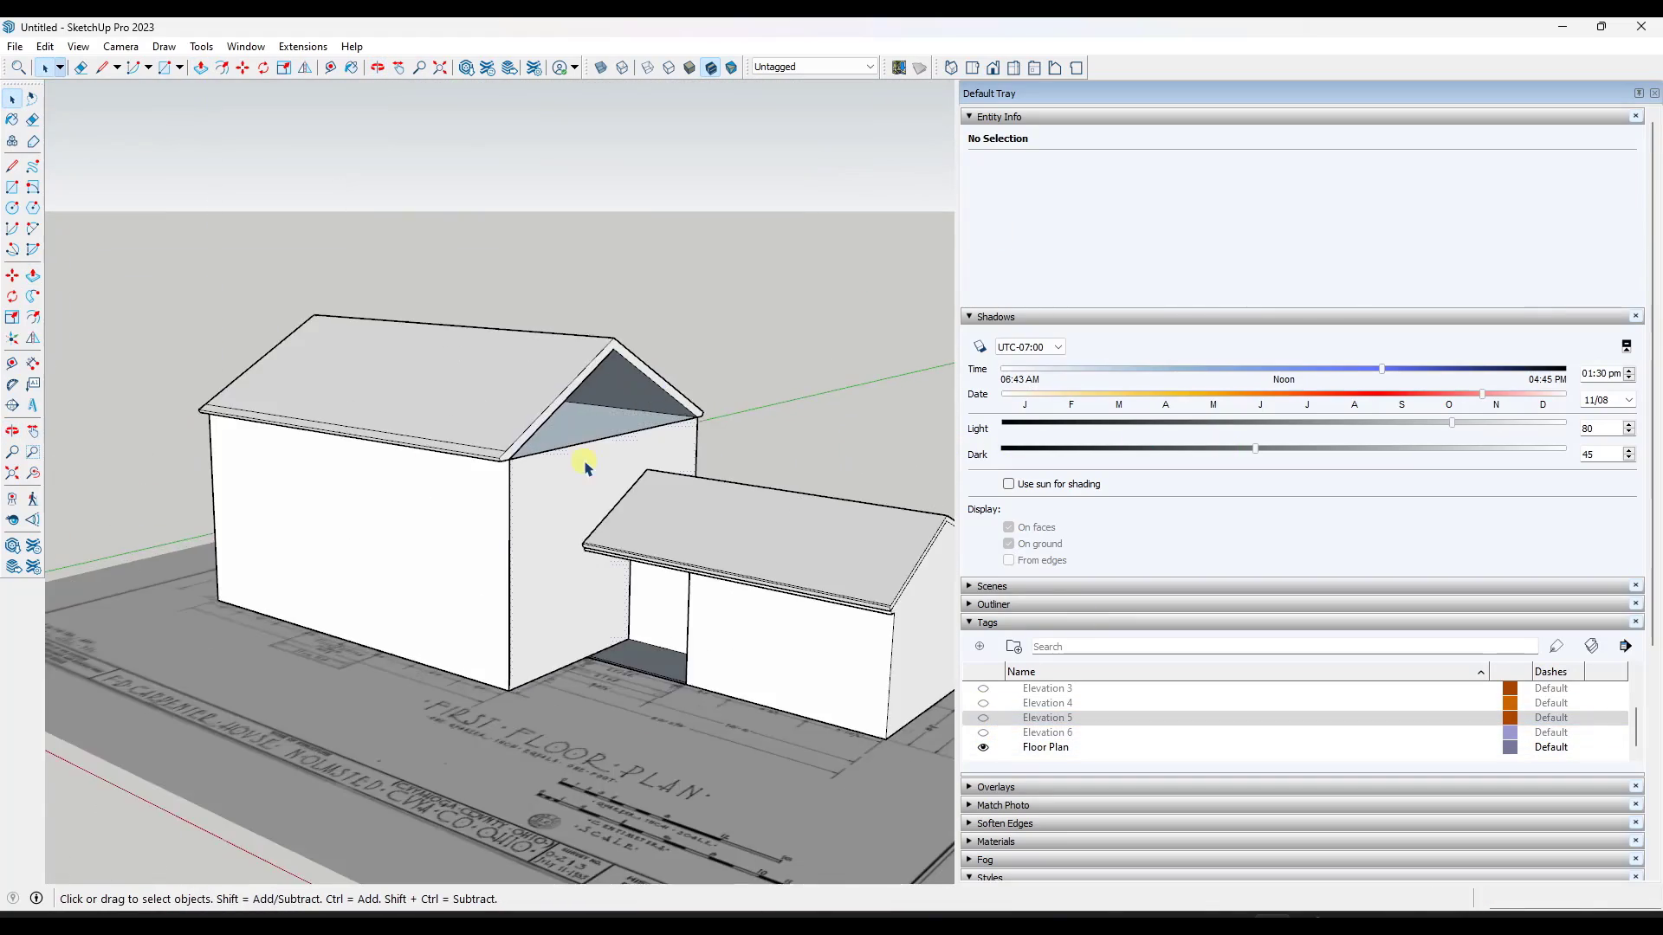
middle_drag(586, 468, 528, 450)
click(594, 442)
key(l)
click(537, 440)
click(537, 318)
key(e)
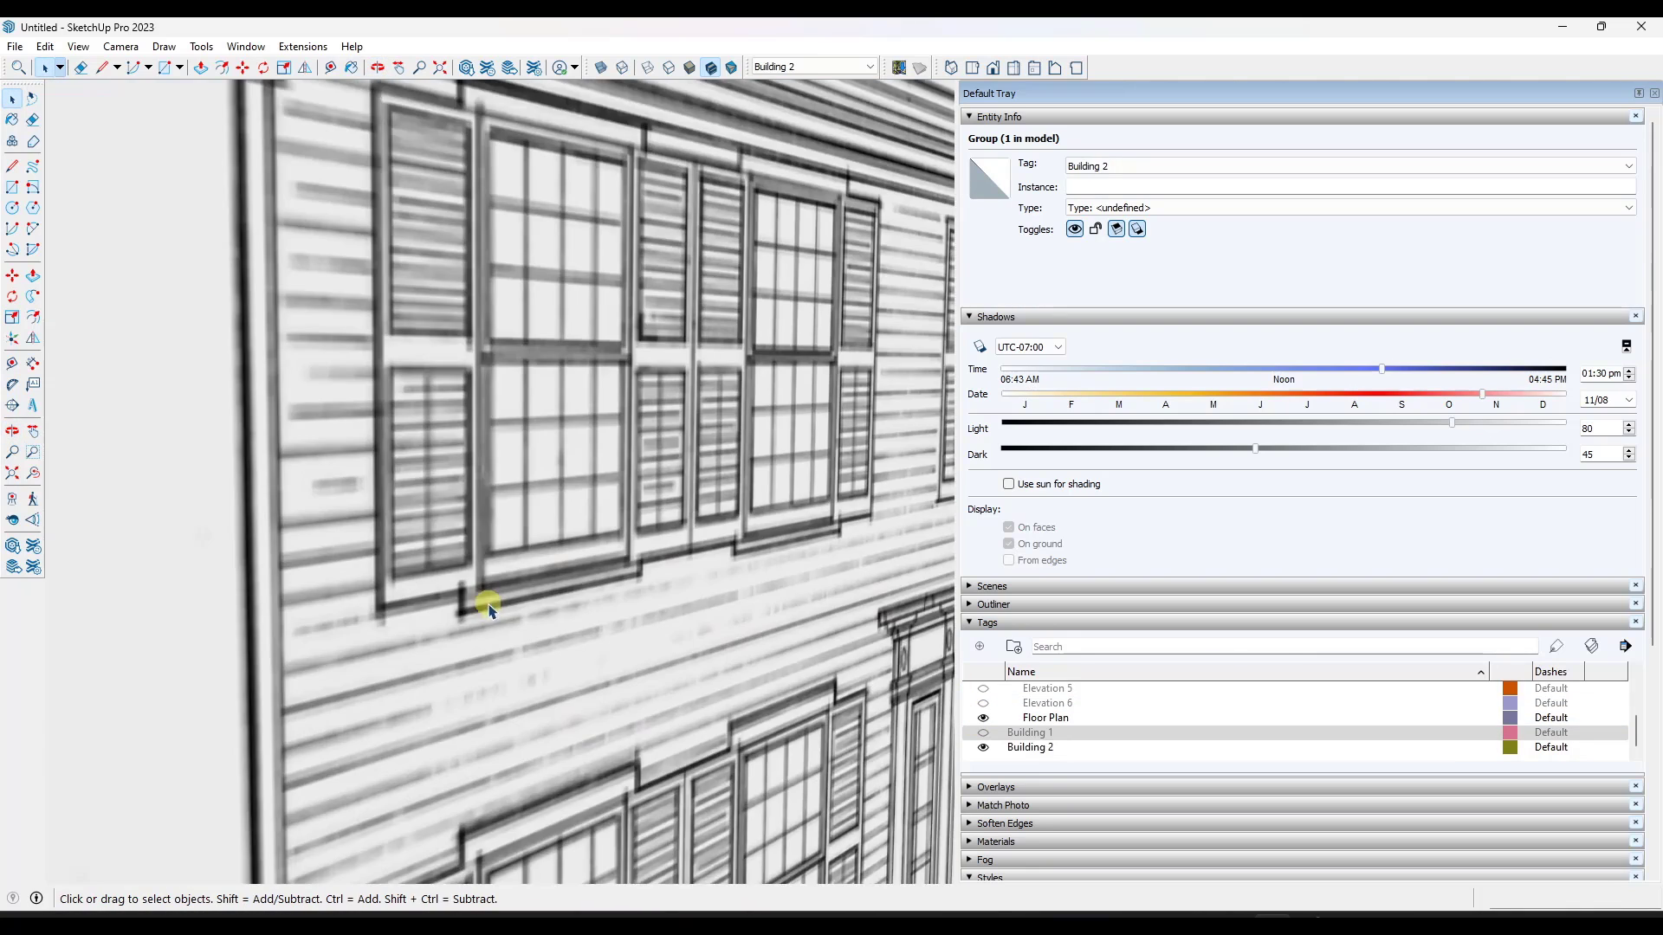
Draw a 3'3" by 5'6" rectangle over the outer upper-floor window and its trim on the front elevation.
middle_drag(483, 594, 508, 621)
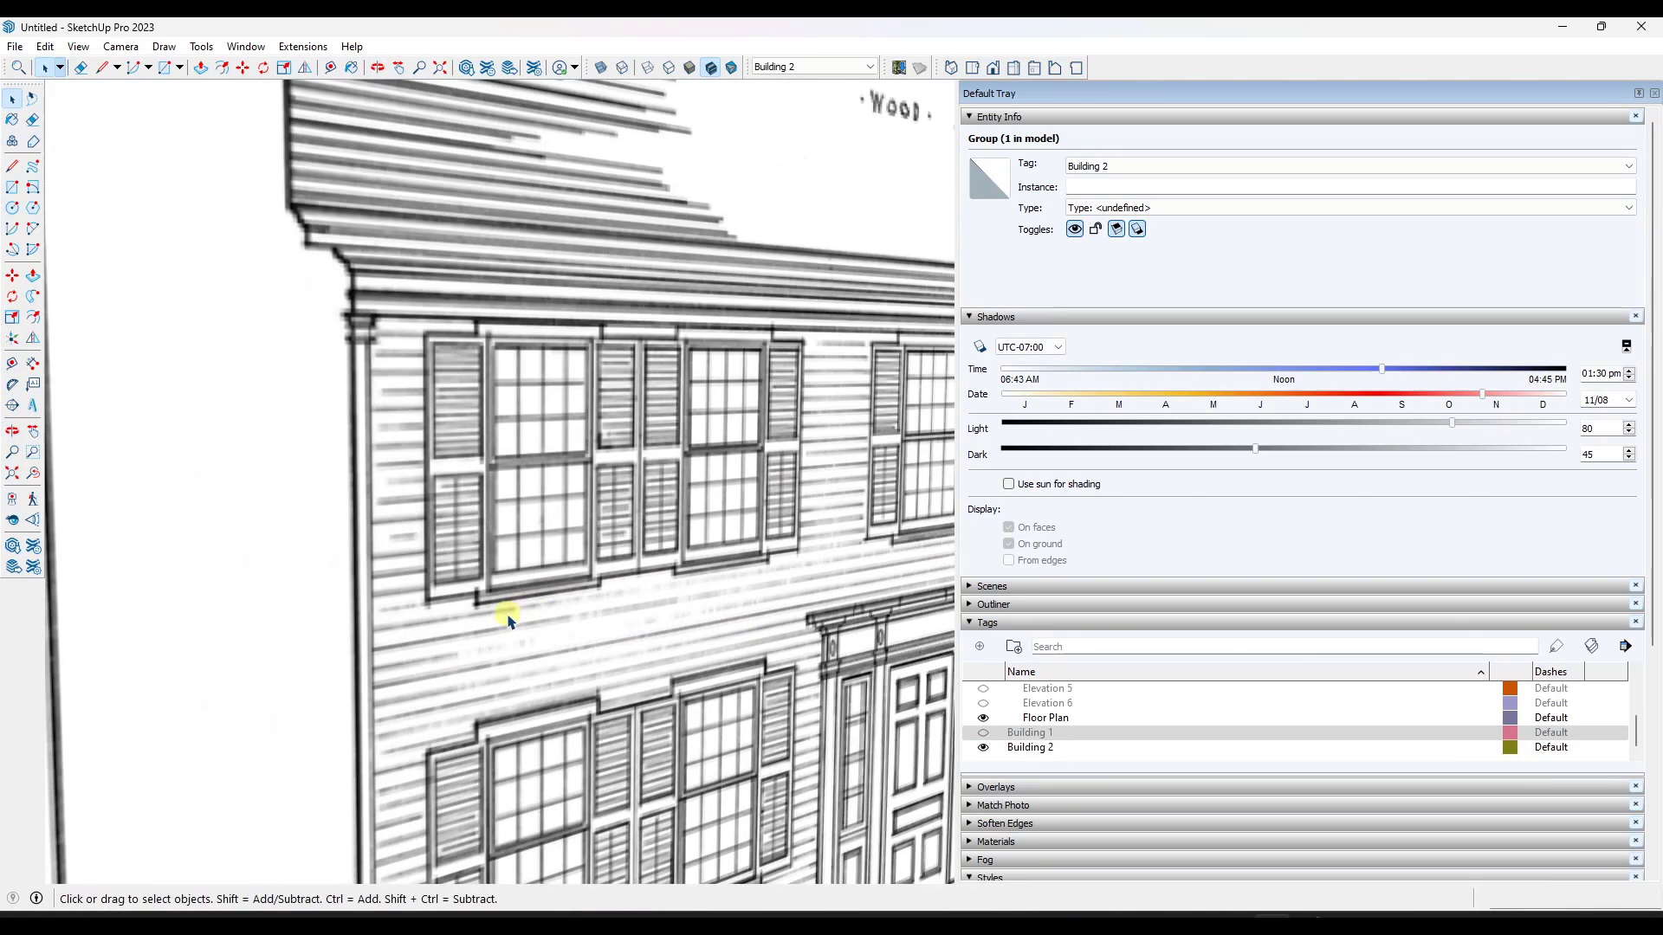
click(476, 604)
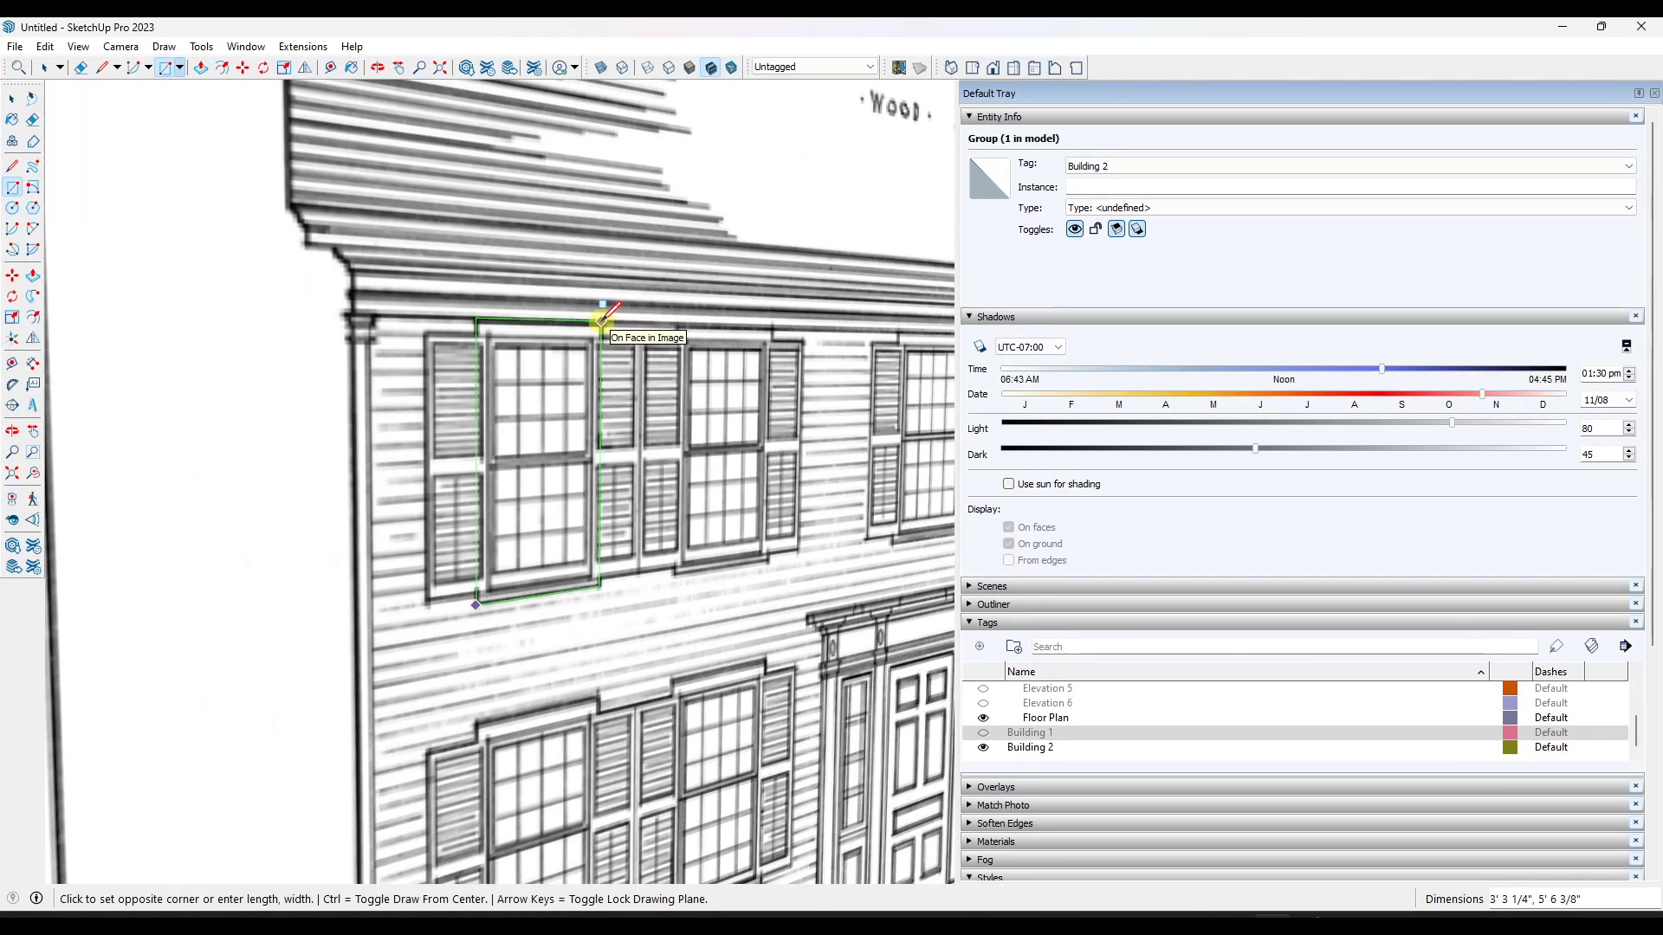
scroll(505, 456, up, 2)
text(3'3,5'6)
key(Return)
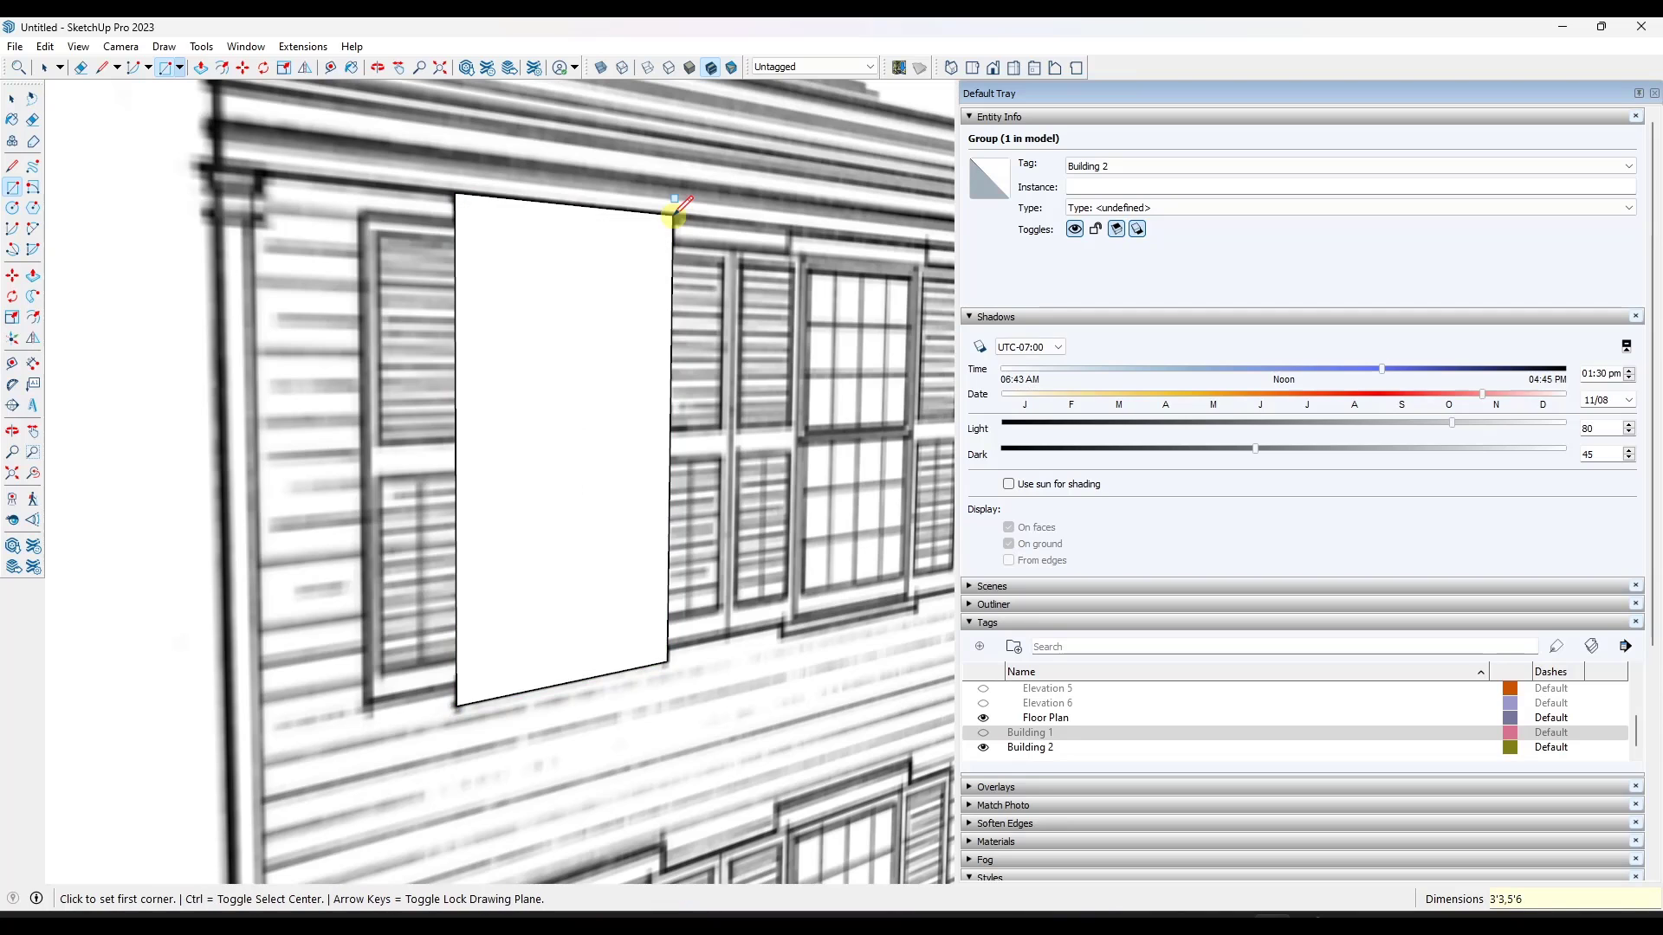
Delete the window rectangle's face, keeping its outline edges over the elevation drawing.
scroll(612, 381, down, 3)
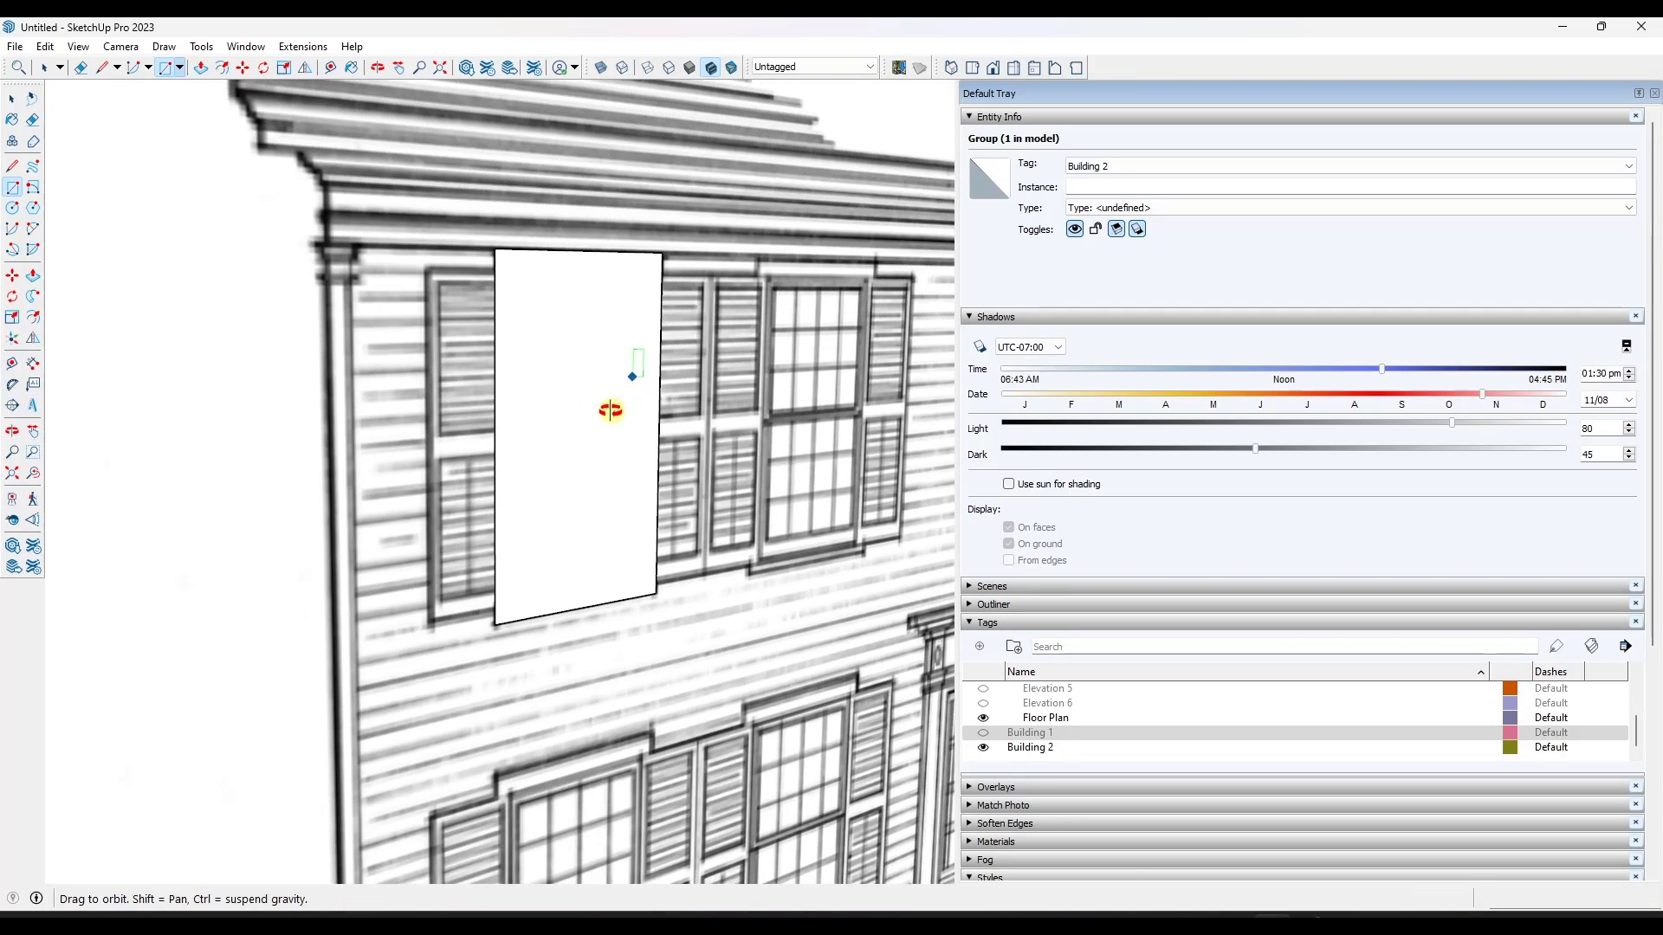
key(space)
click(568, 353)
key(Delete)
Offset the window outline inward by 3" to form the window trim.
scroll(502, 323, up, 3)
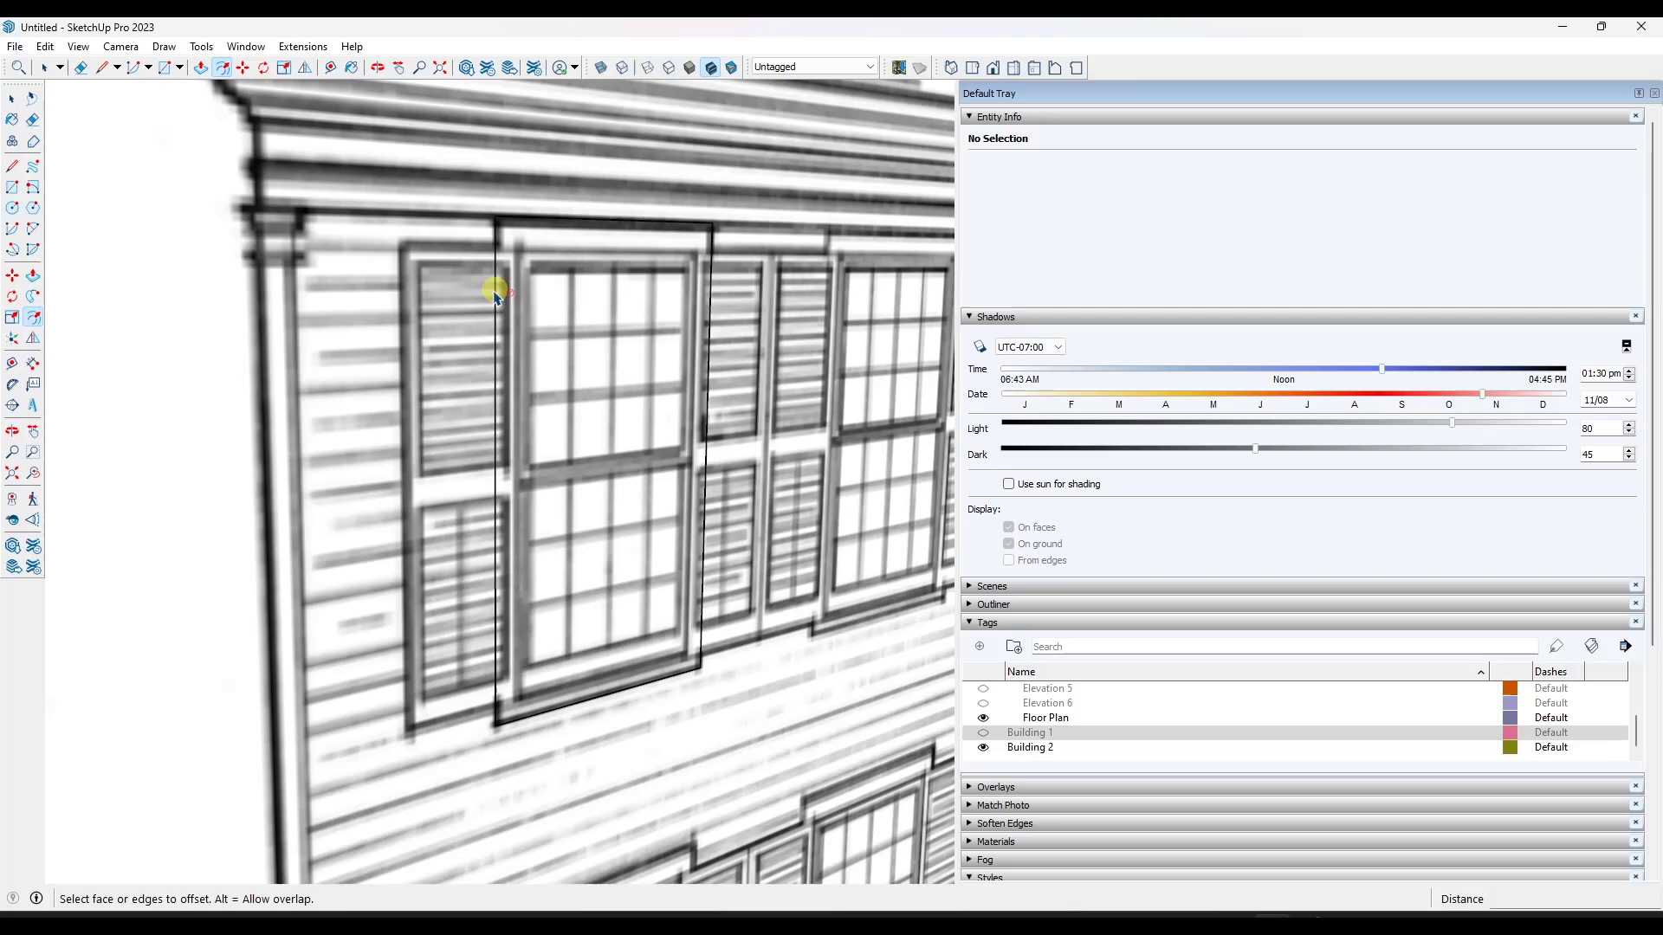
key(f)
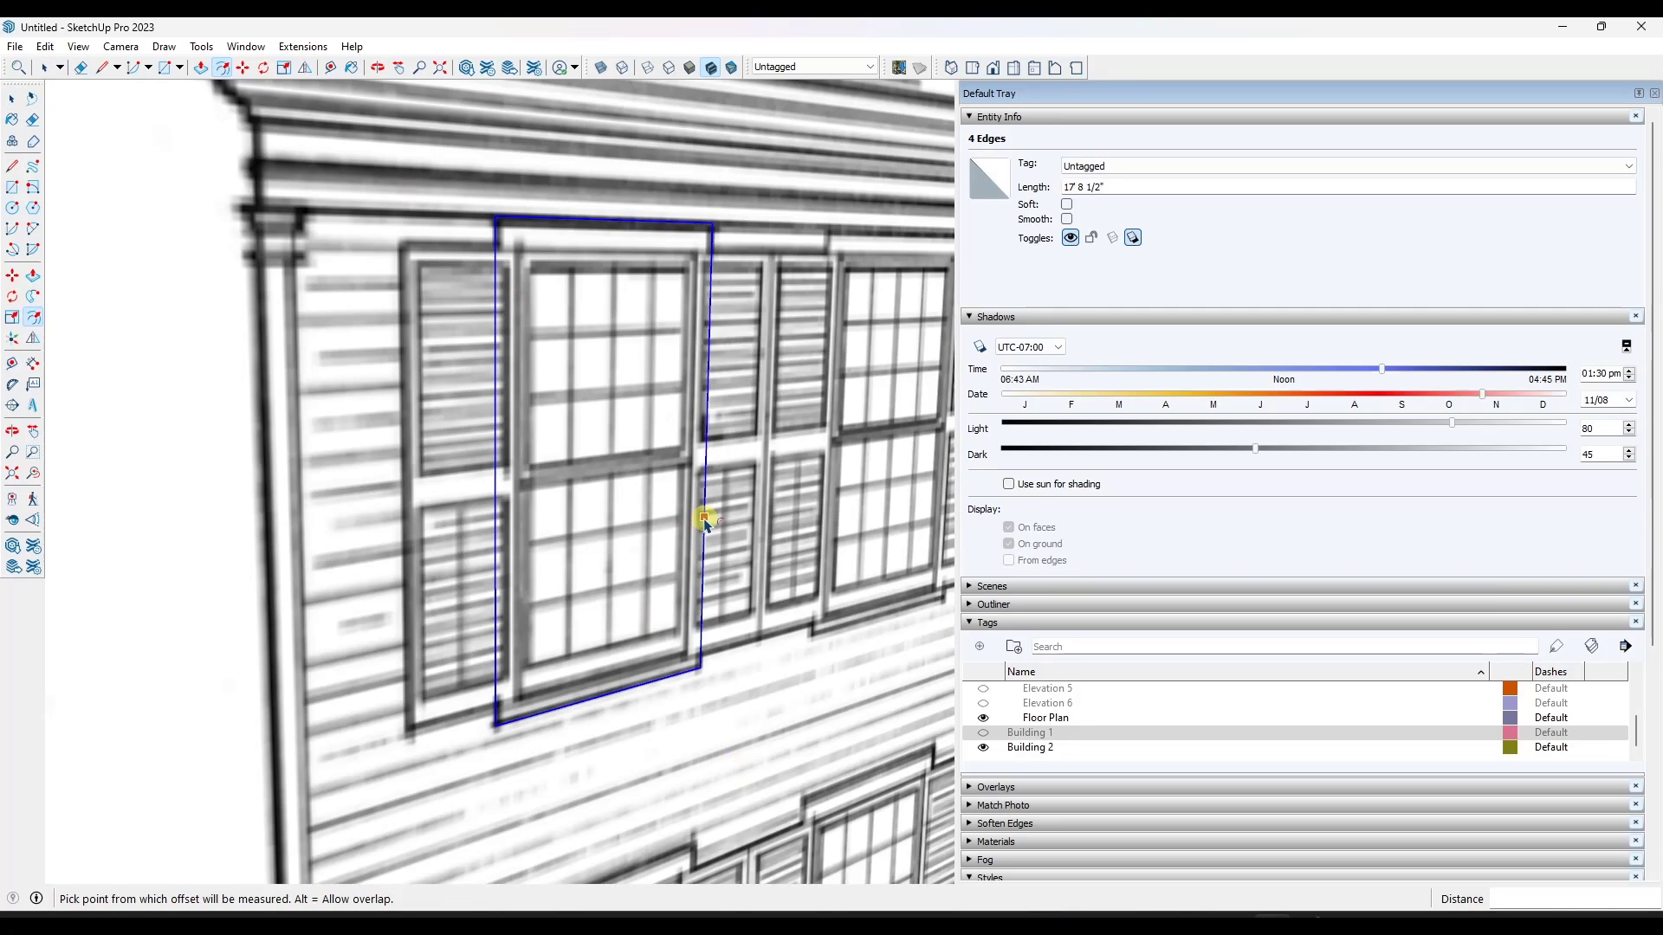
click(690, 522)
key(ctrl+z)
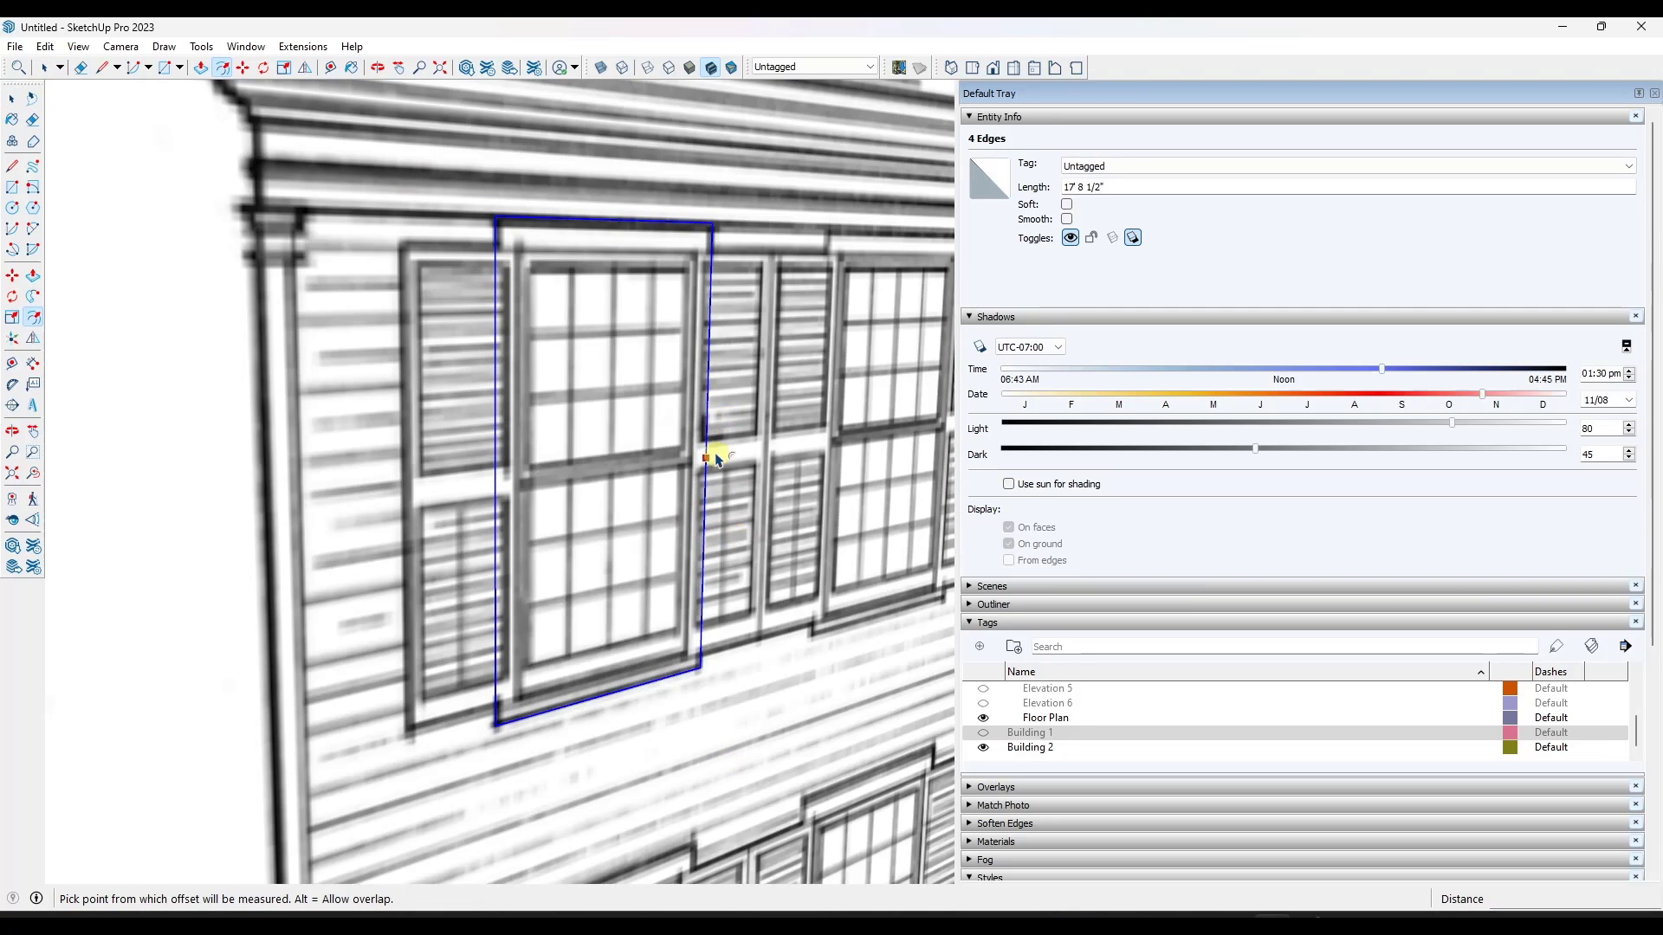
click(706, 416)
click(698, 418)
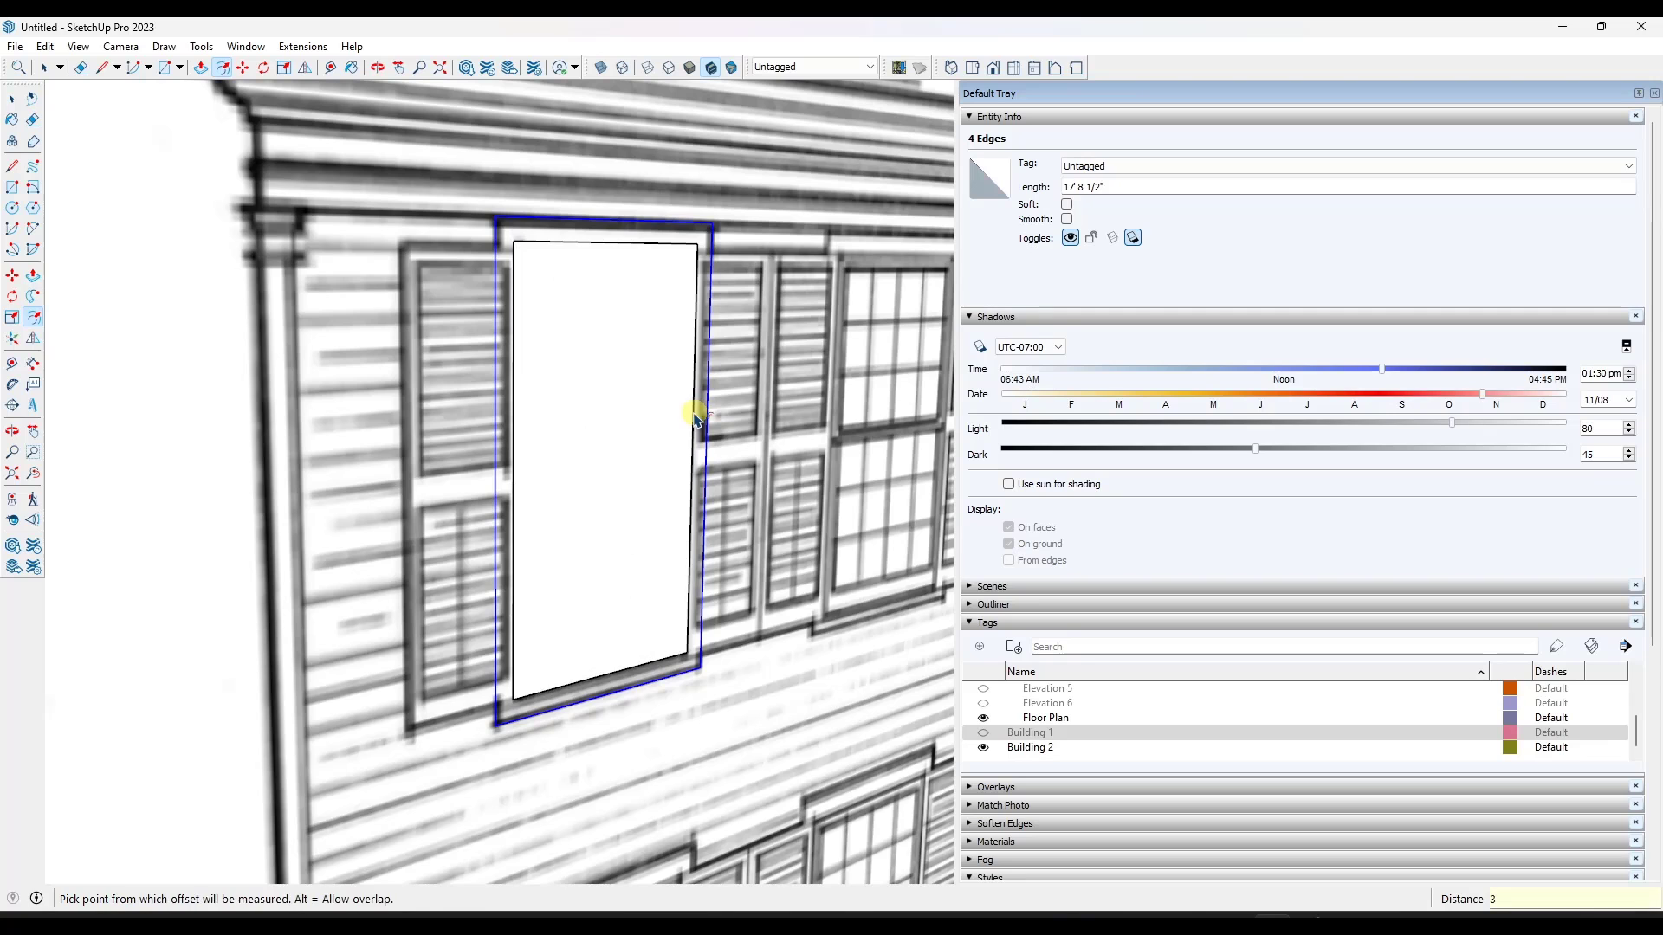
Fill the window trim with a face by drawing a diagonal across its upper corner, and erase the leftover diagonals.
key(space)
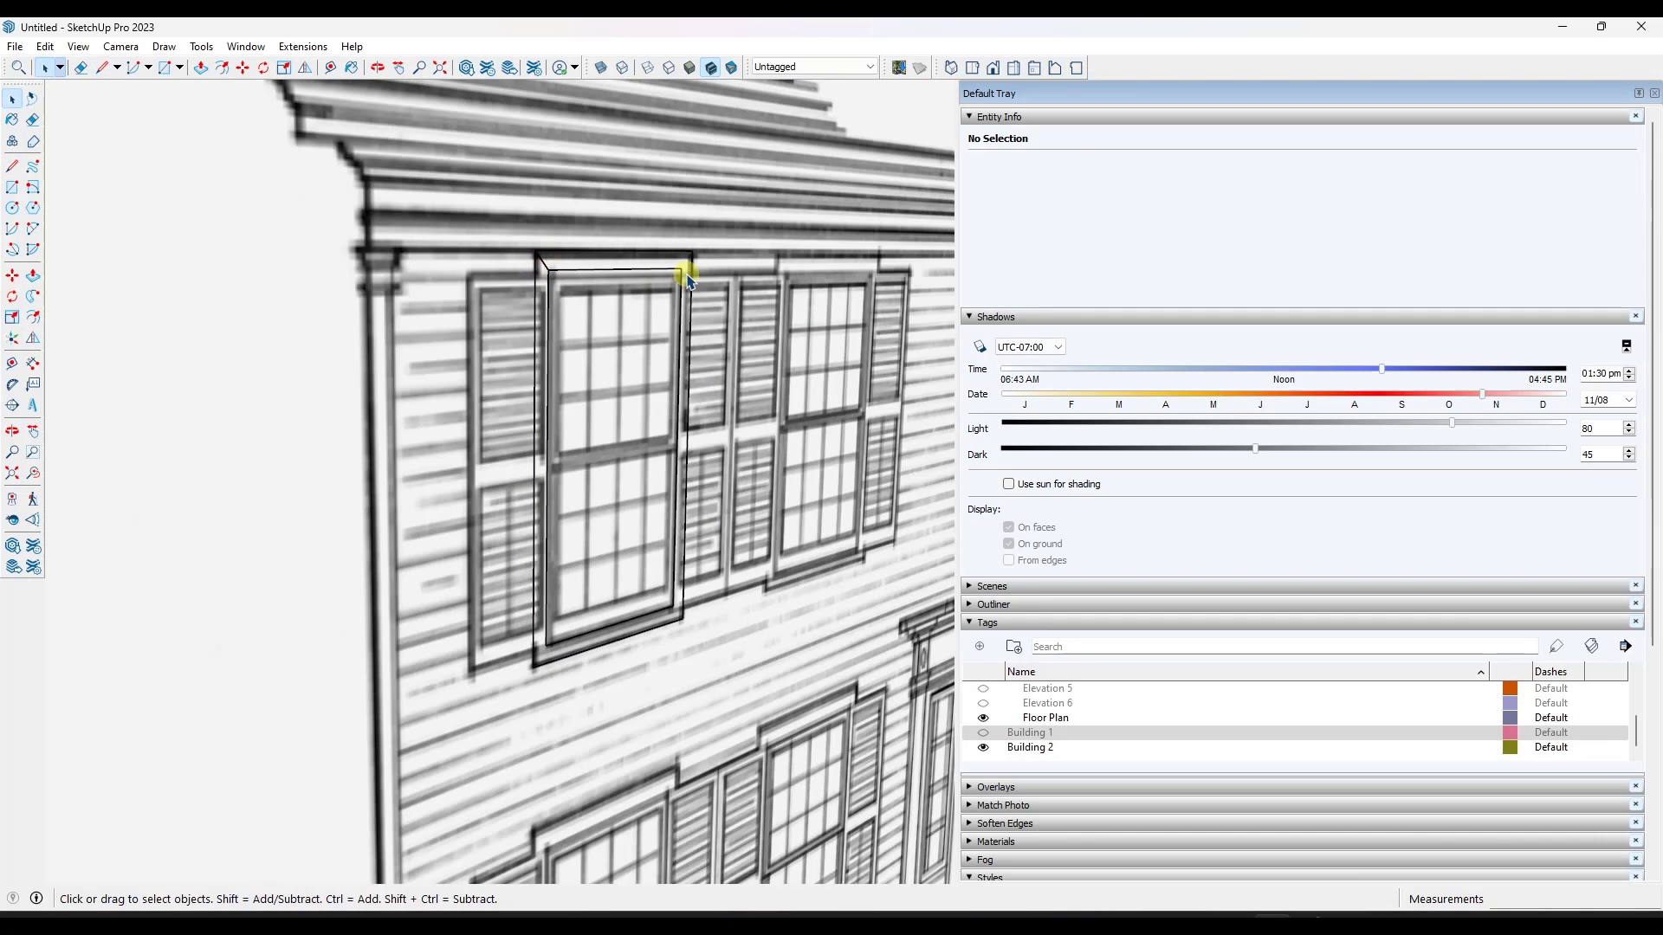
key(l)
click(681, 269)
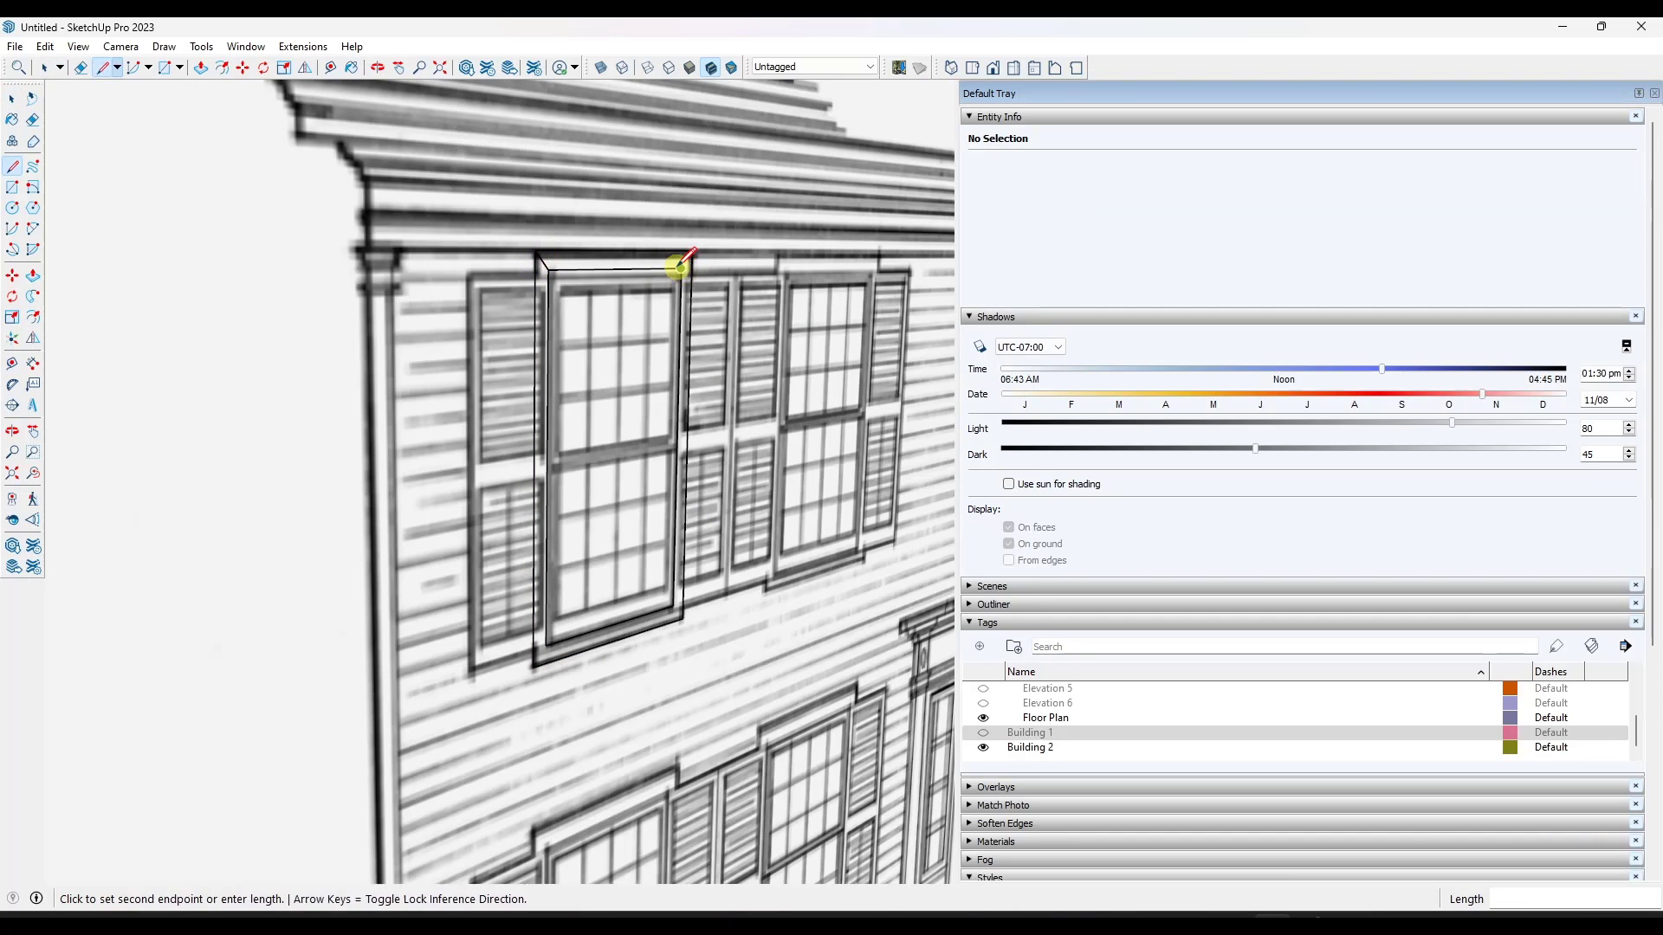
click(692, 252)
key(e)
scroll(688, 260, up, 2)
scroll(483, 259, down, 2)
middle_drag(520, 372, 568, 439)
Offset the upper shutter's outline inward by about 1 3/4" to form its frame.
key(p)
scroll(485, 465, down, 2)
click(497, 418)
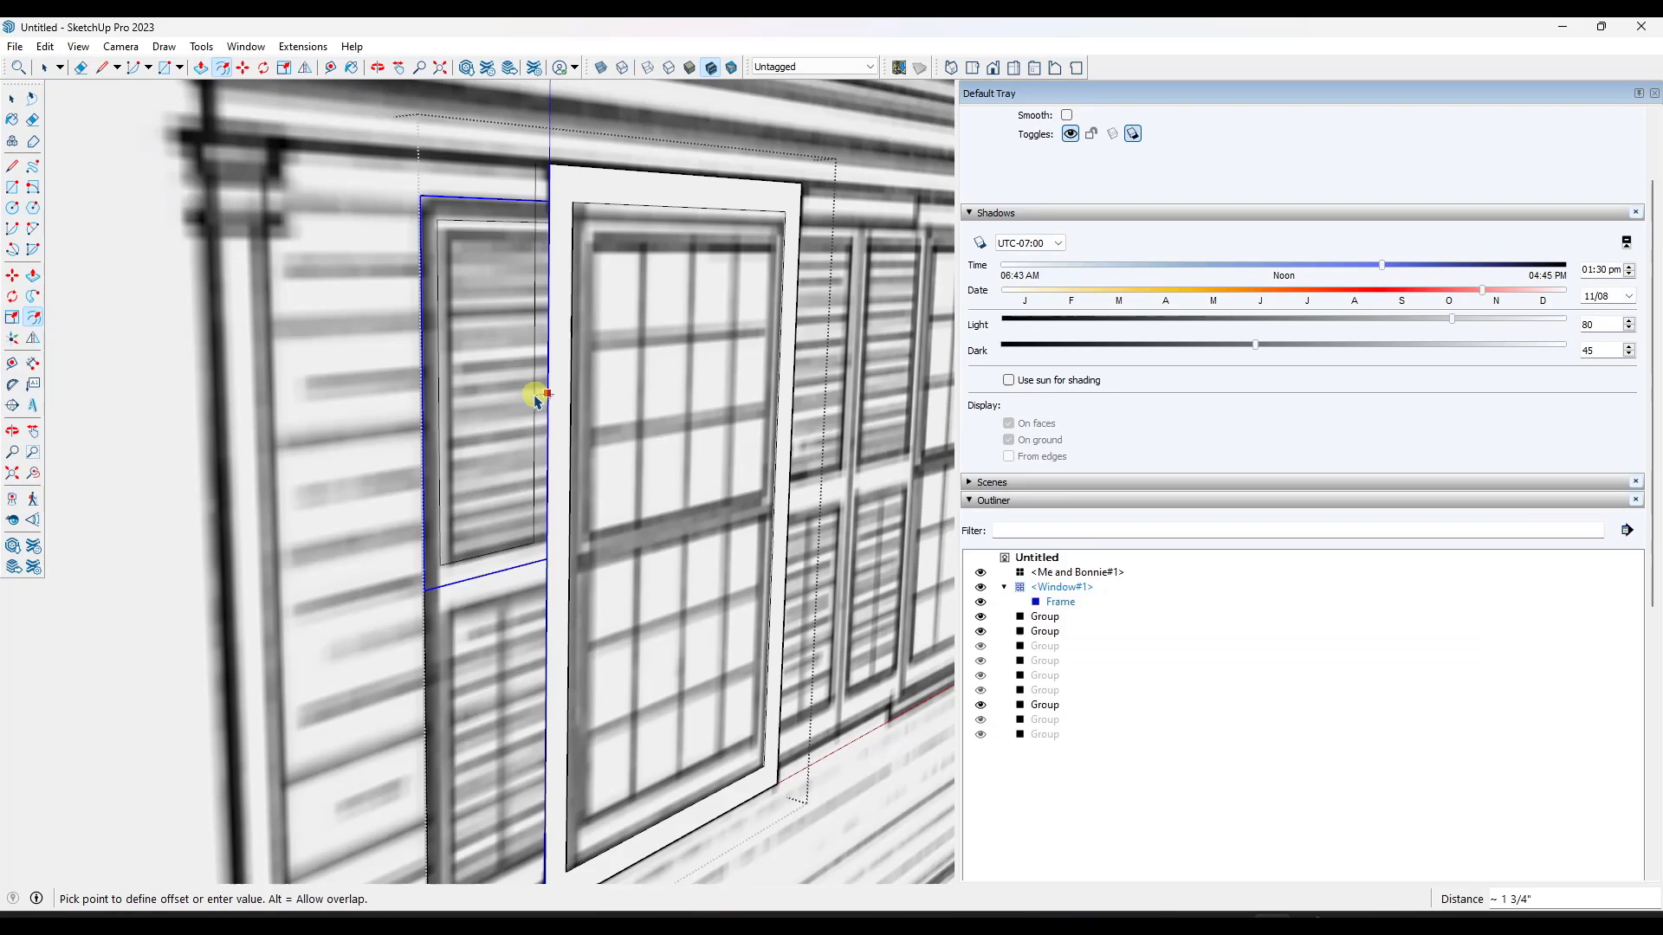
click(537, 397)
key(space)
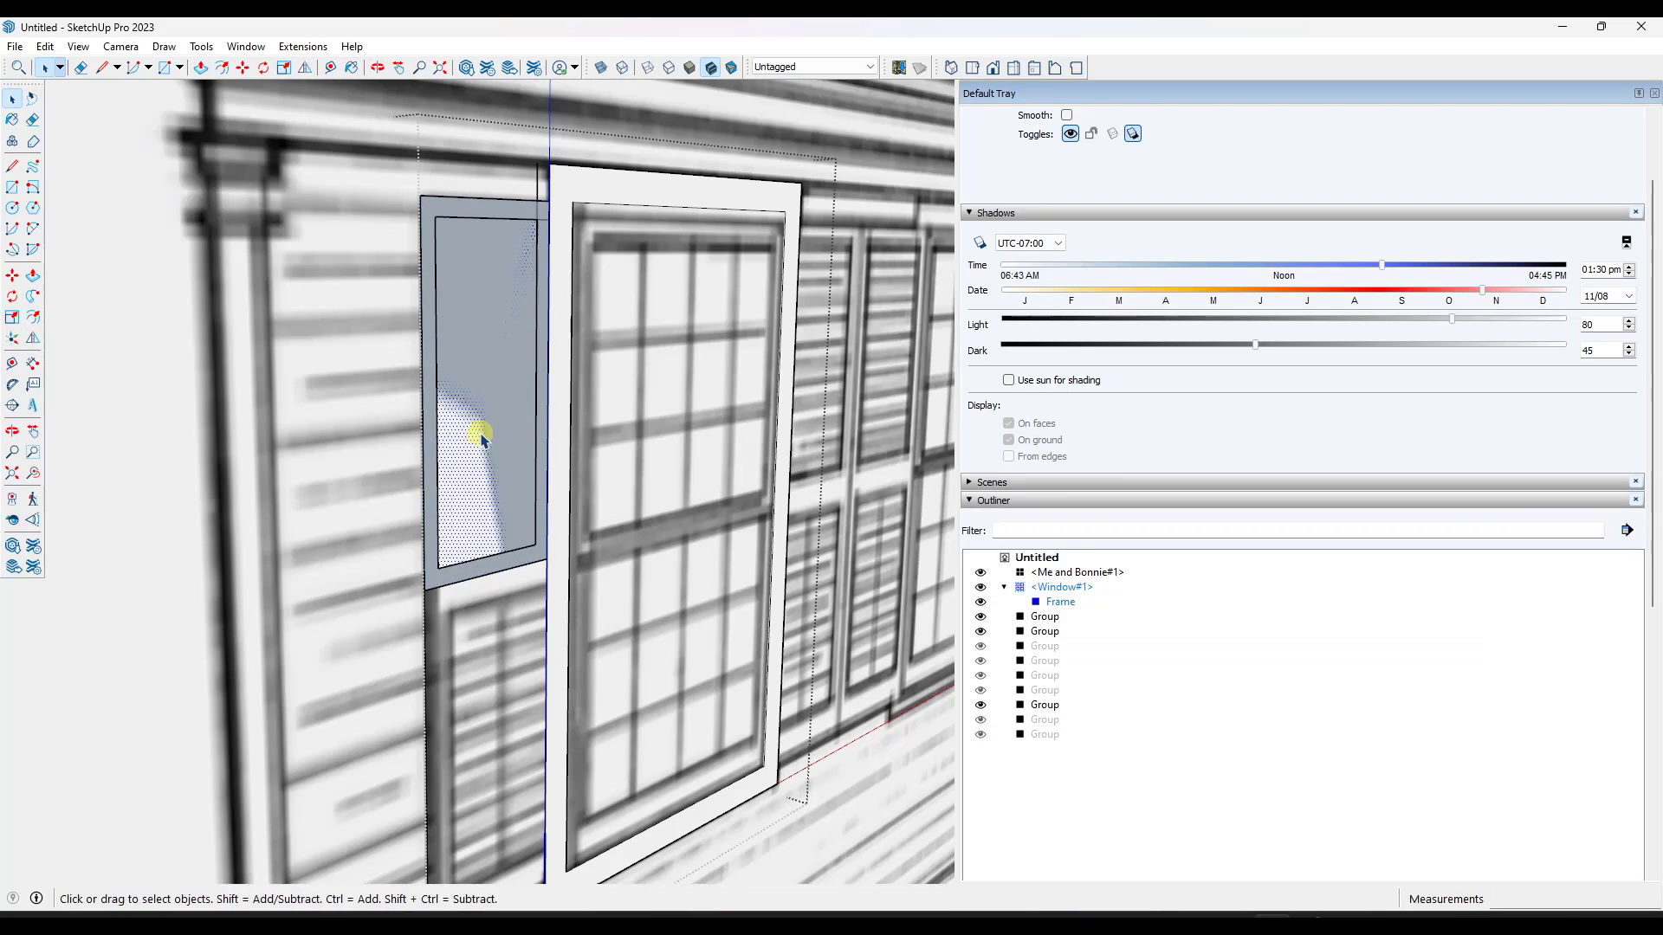
Clean up the overrunning edges at the shutter frame's upper corner beside the window trim.
scroll(446, 476, up, 1)
middle_drag(437, 480, 452, 480)
key(p)
click(447, 480)
key(r)
click(460, 603)
click(583, 130)
scroll(583, 130, down, 3)
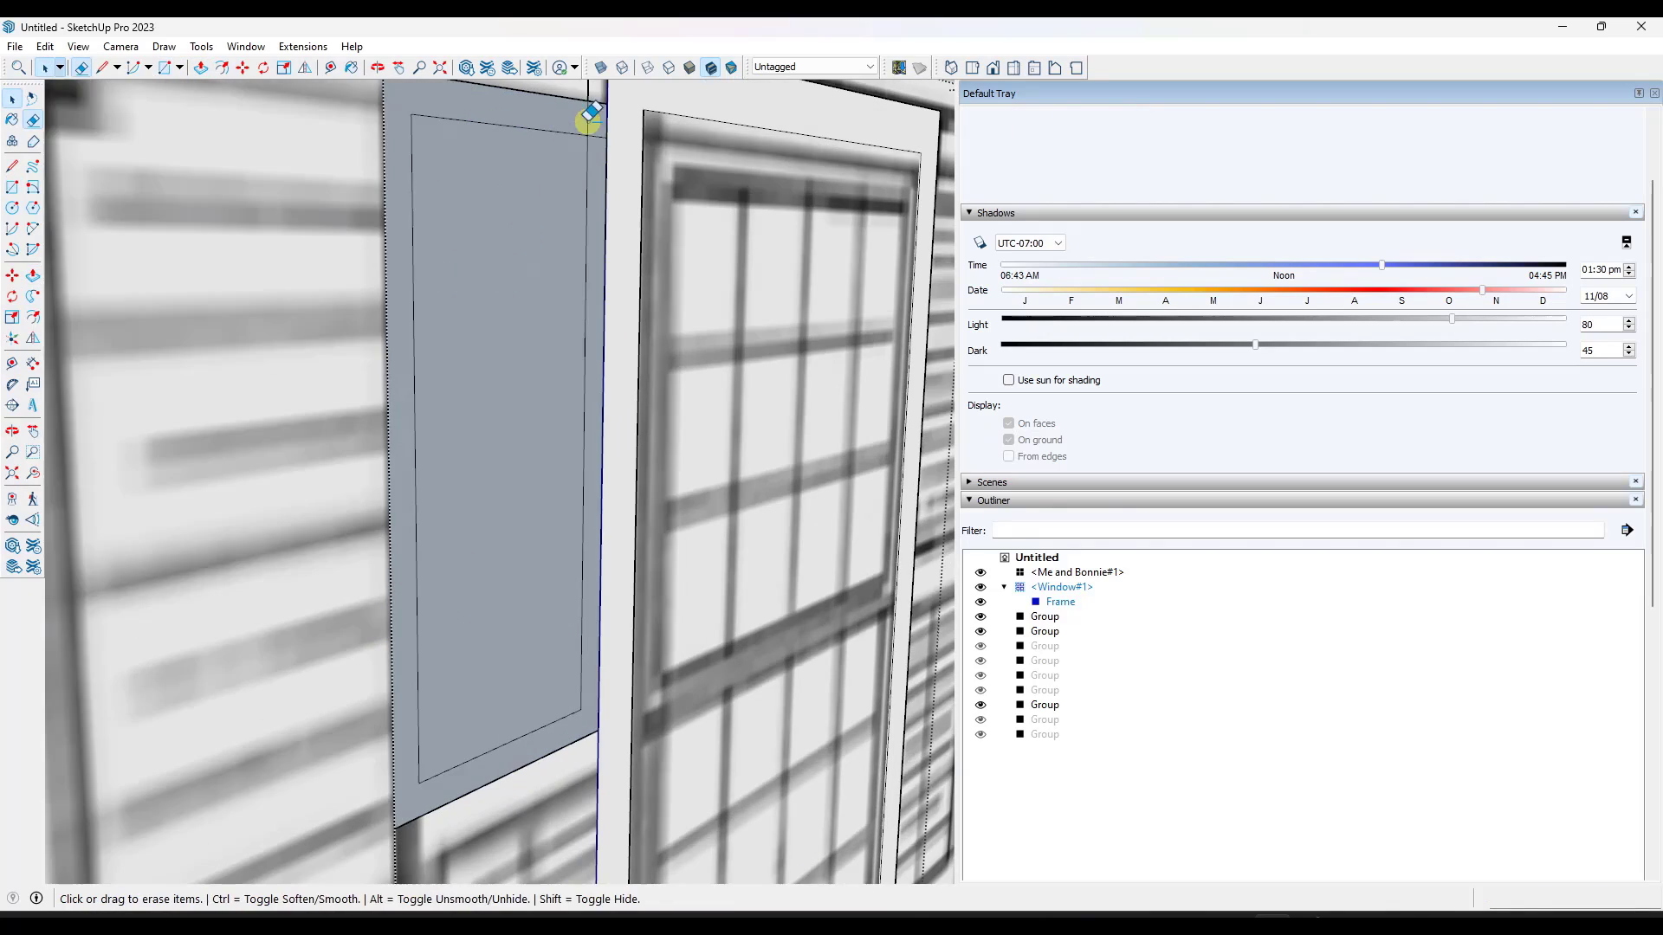
Push/pull the shutter's frame face to give it thickness and delete the face inside the frame.
key(p)
click(465, 203)
text(4)
key(Return)
key(space)
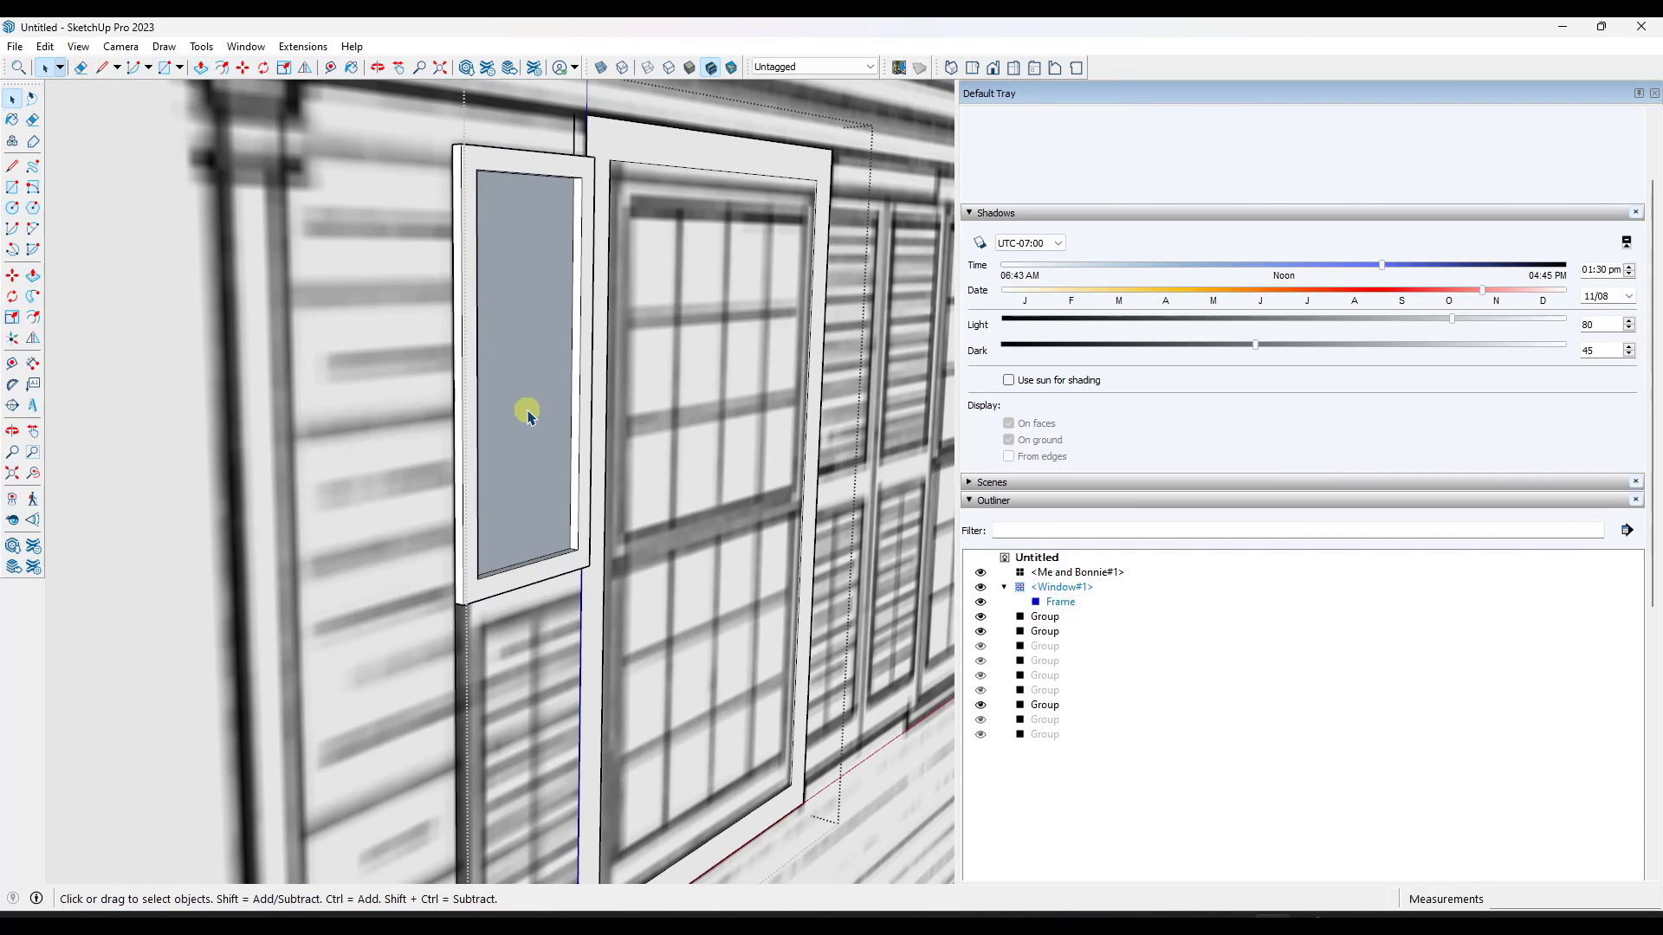
click(527, 415)
key(Delete)
Make the whole upper shutter frame a component named Shutter.
scroll(531, 416, down, 2)
triple_click(565, 489)
right_click(493, 494)
click(561, 166)
text(Shutter)
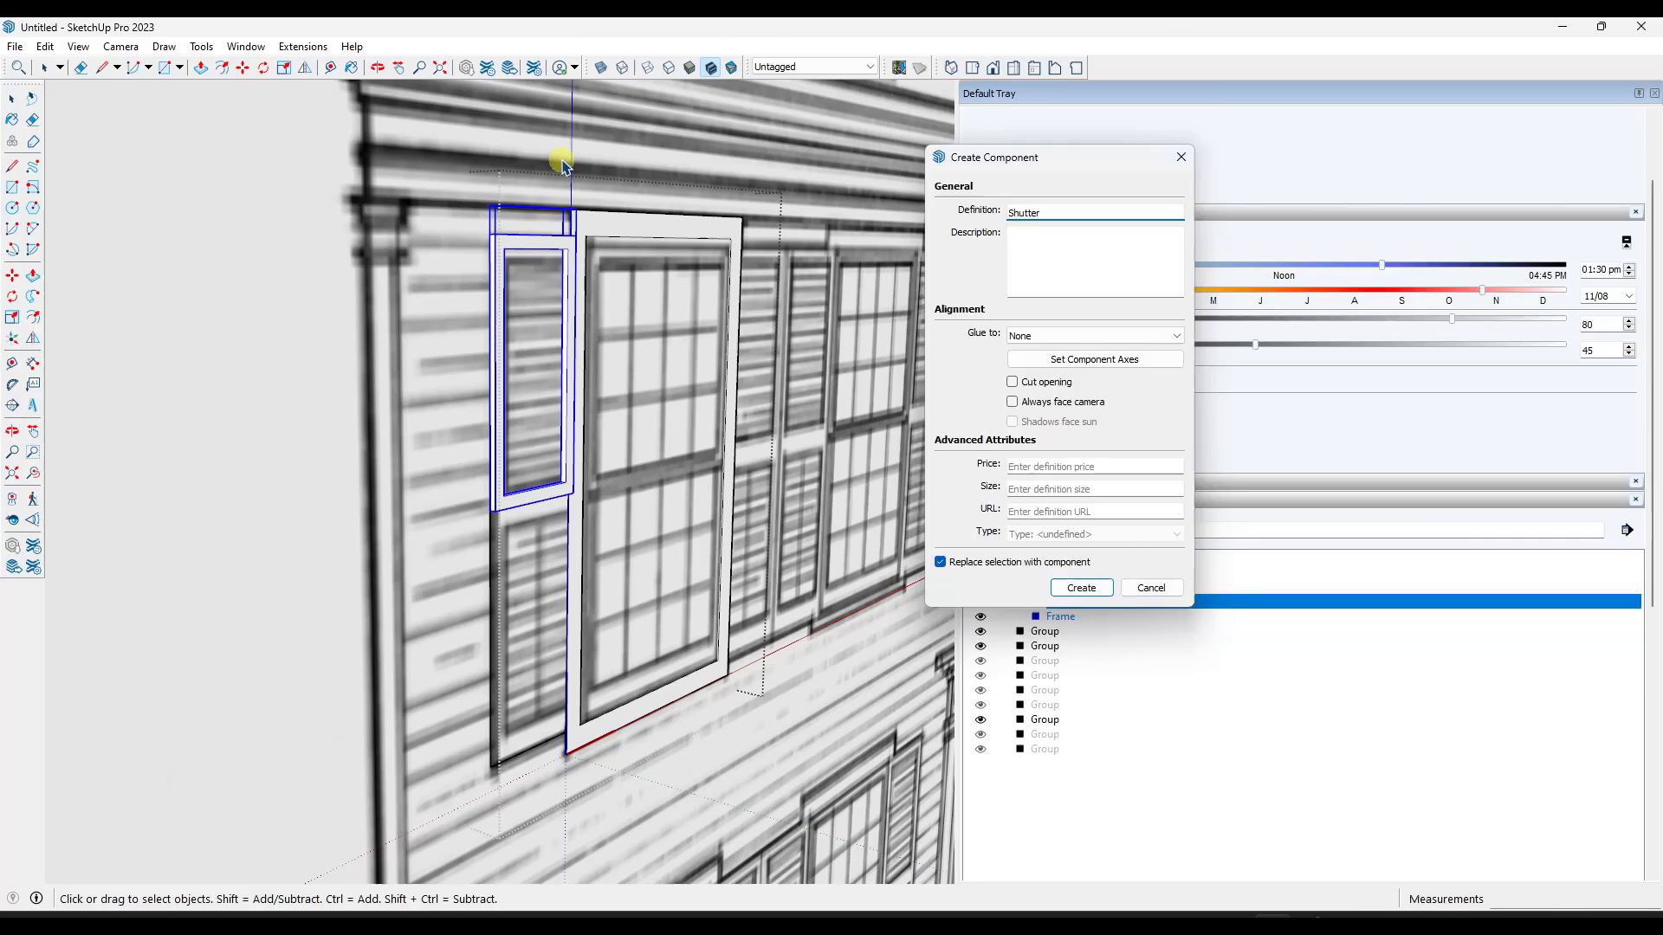
key(Return)
Divide the vertical inner edge of the shutter opening into 21 segments.
scroll(565, 315, up, 5)
right_click(656, 465)
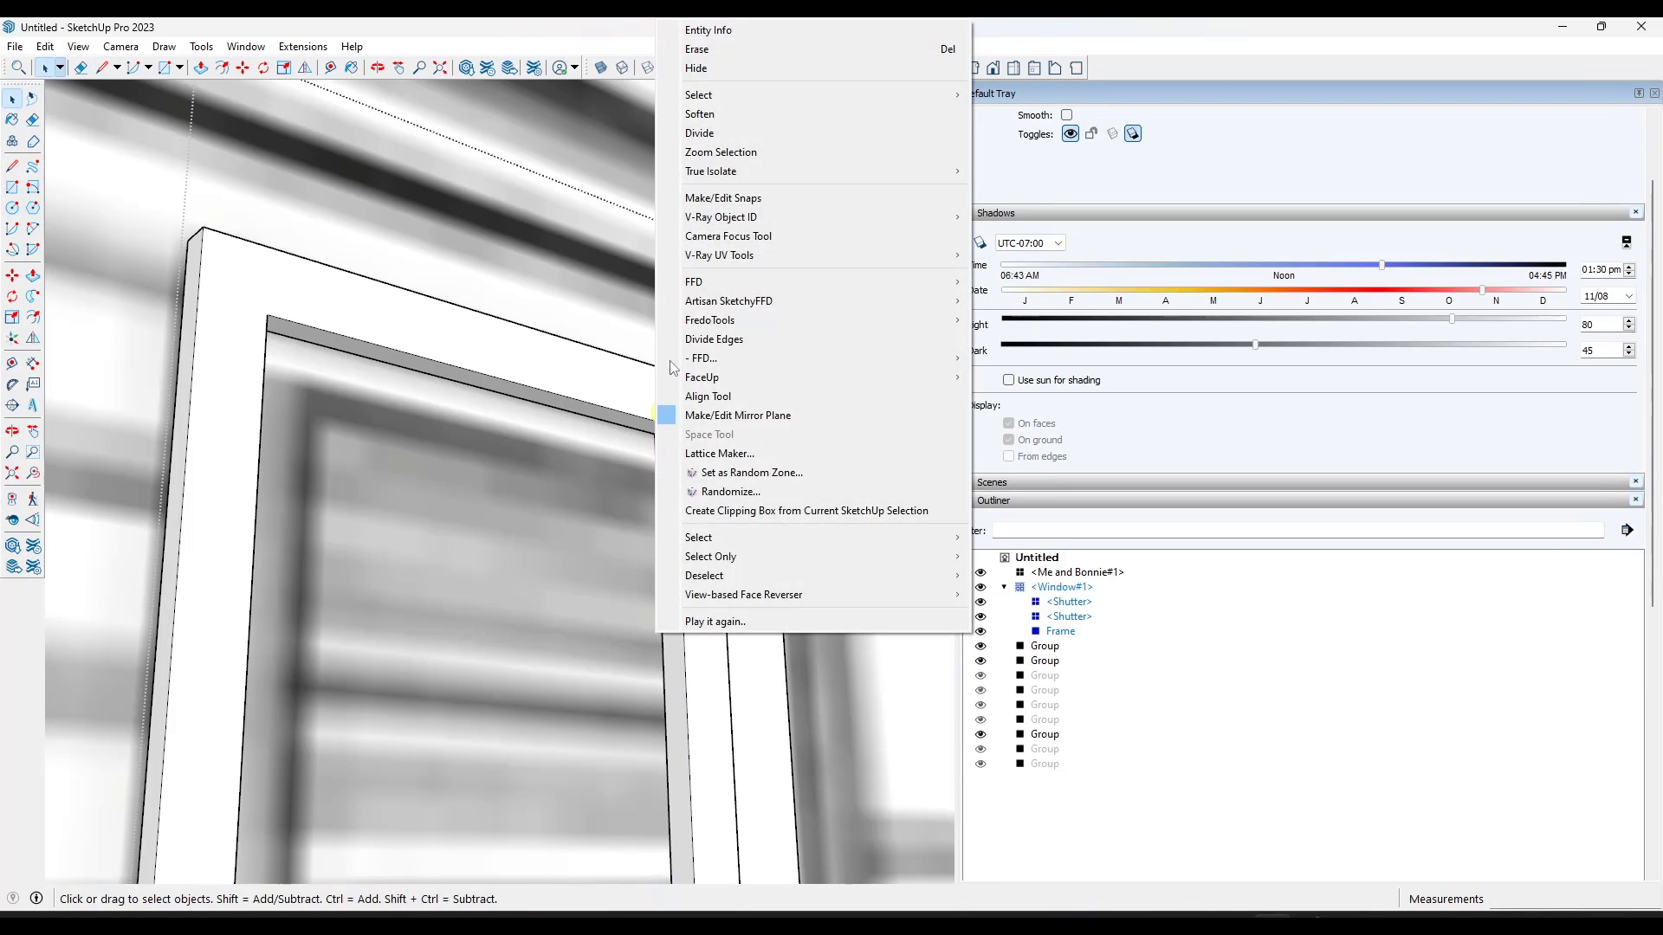
click(719, 138)
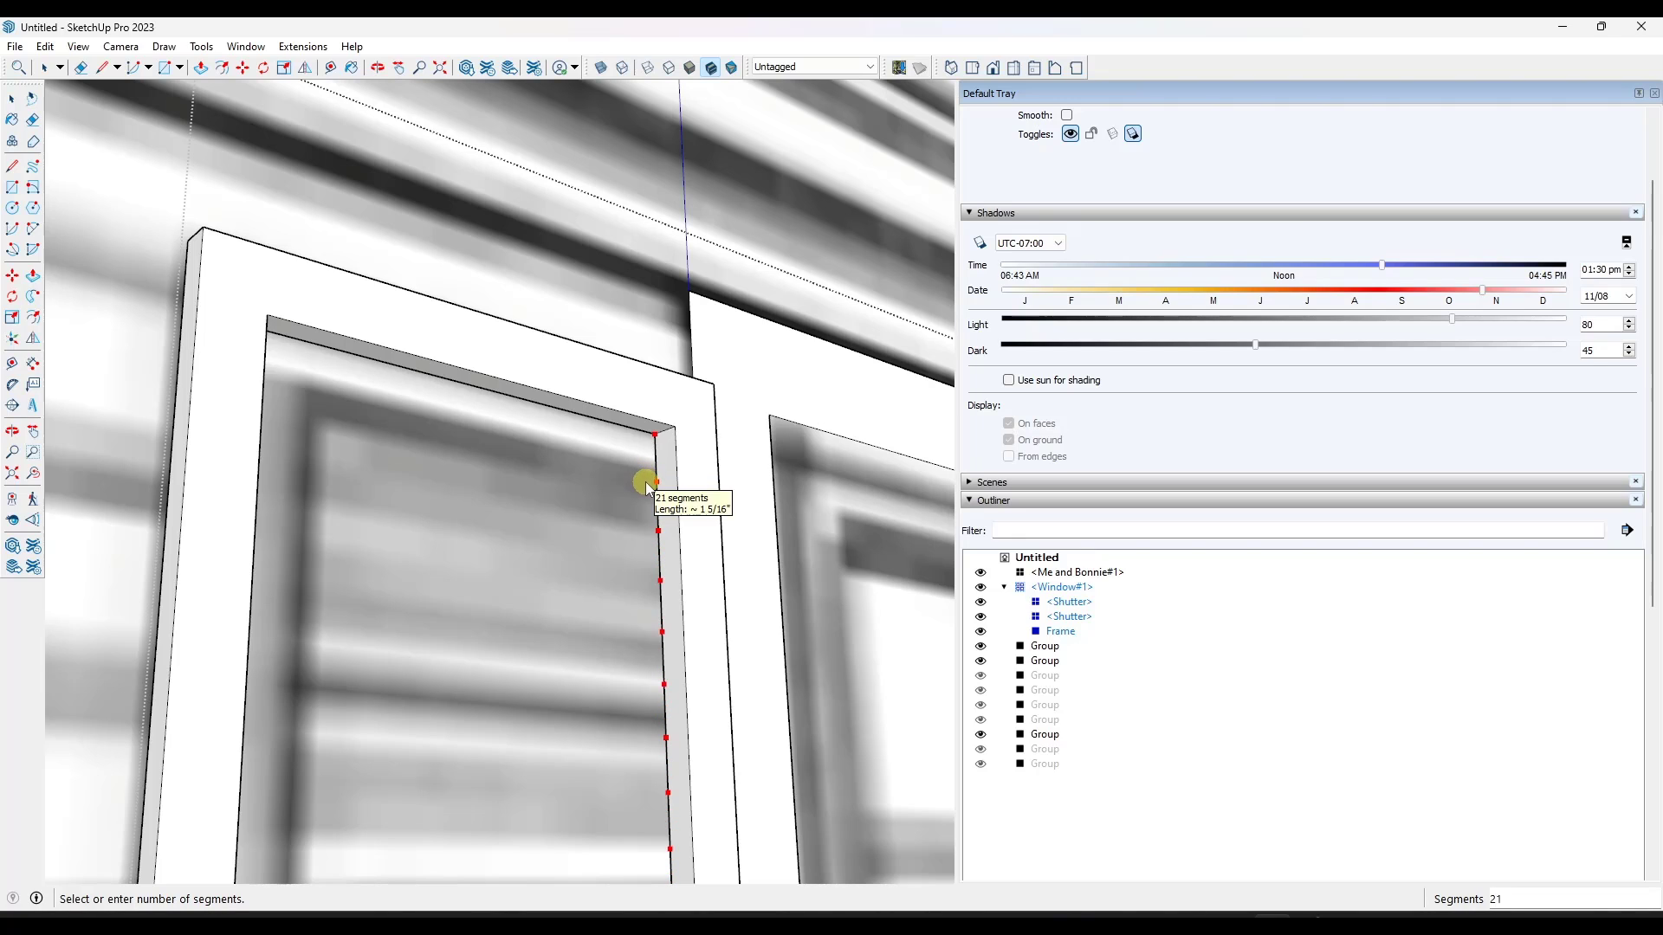
click(651, 486)
middle_drag(651, 487, 742, 482)
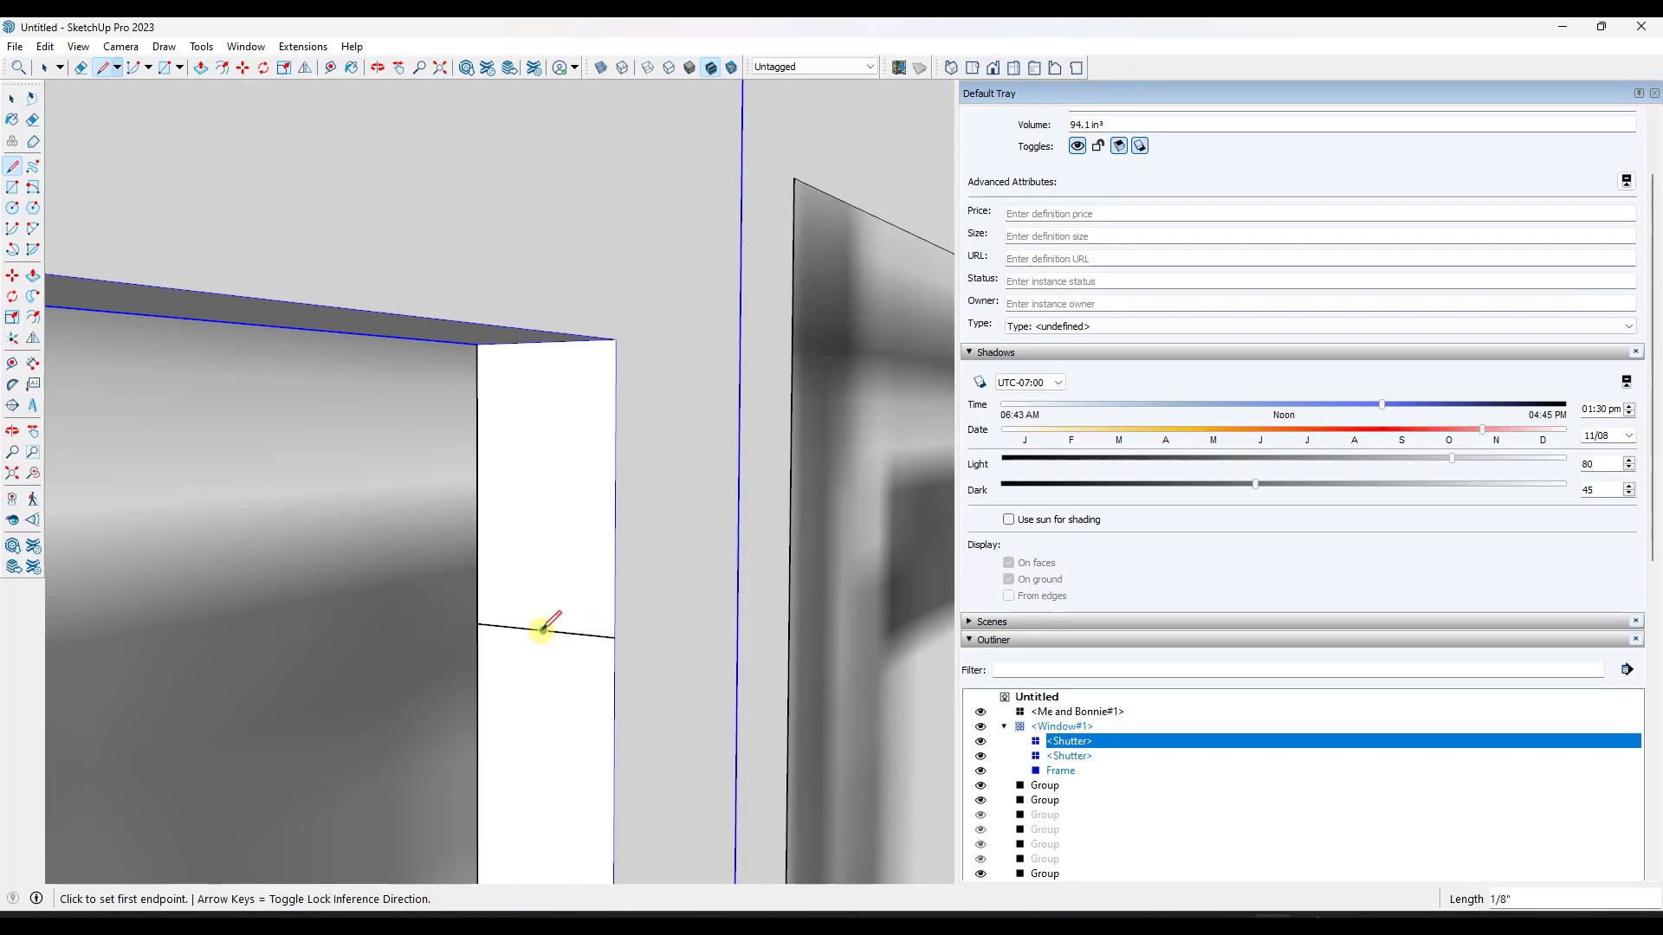
Draw a thin louver profile on the shutter frame's inner side, from the first division point up to the opening's upper edge.
click(520, 628)
key(e)
click(512, 627)
click(587, 635)
key(space)
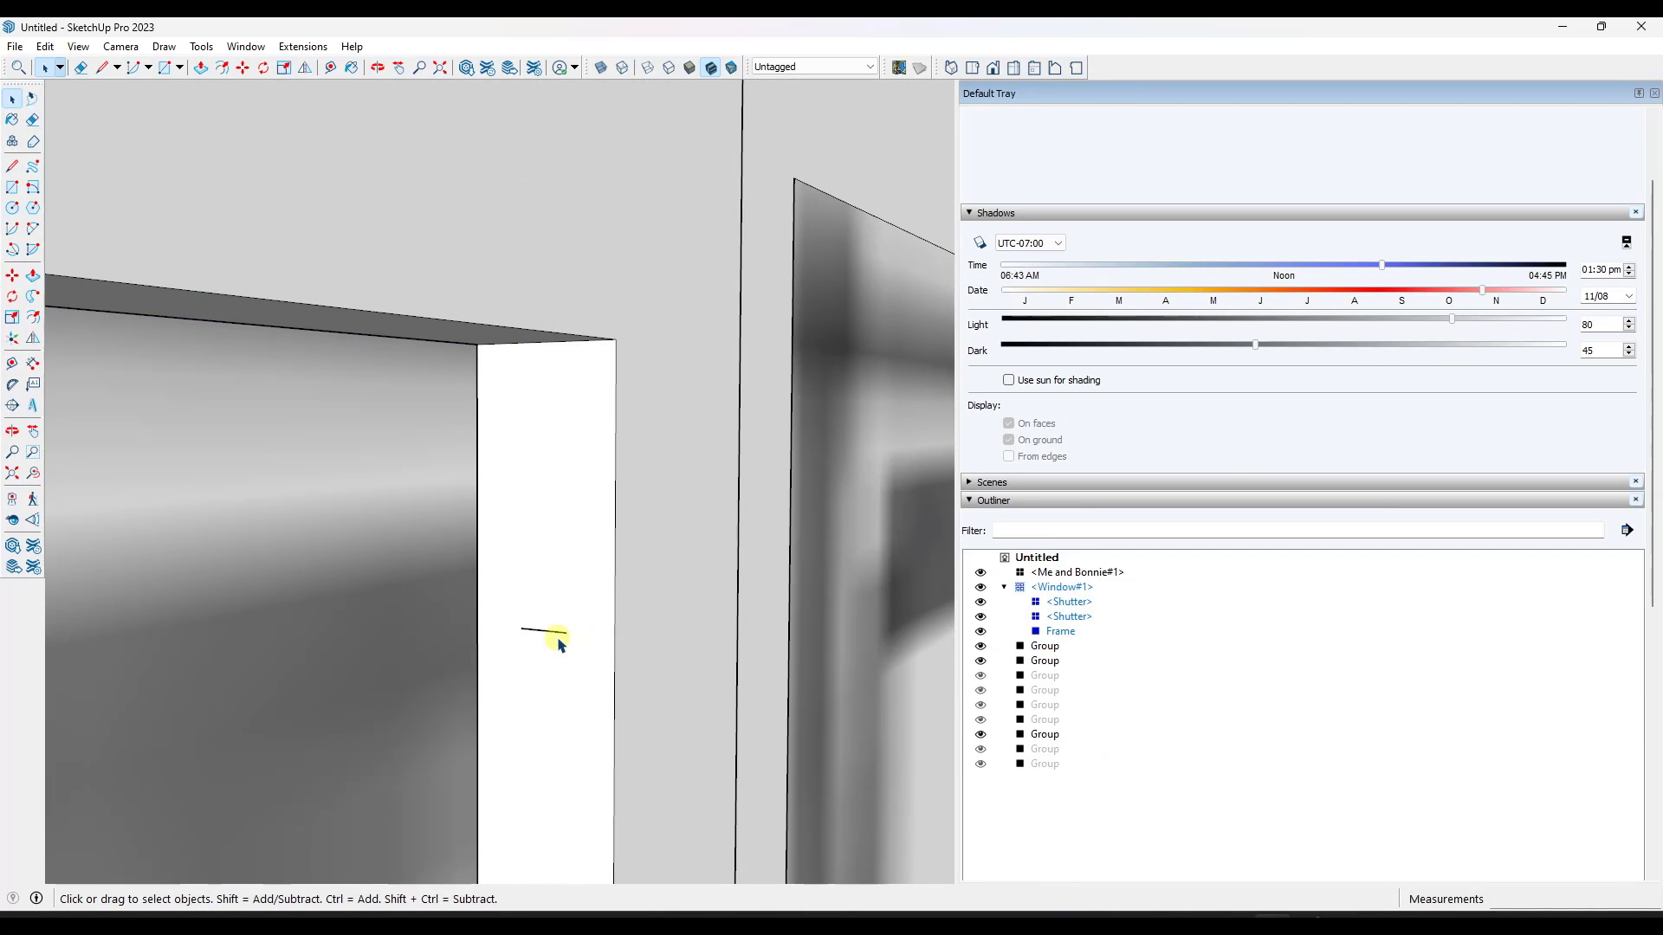
key(l)
click(567, 633)
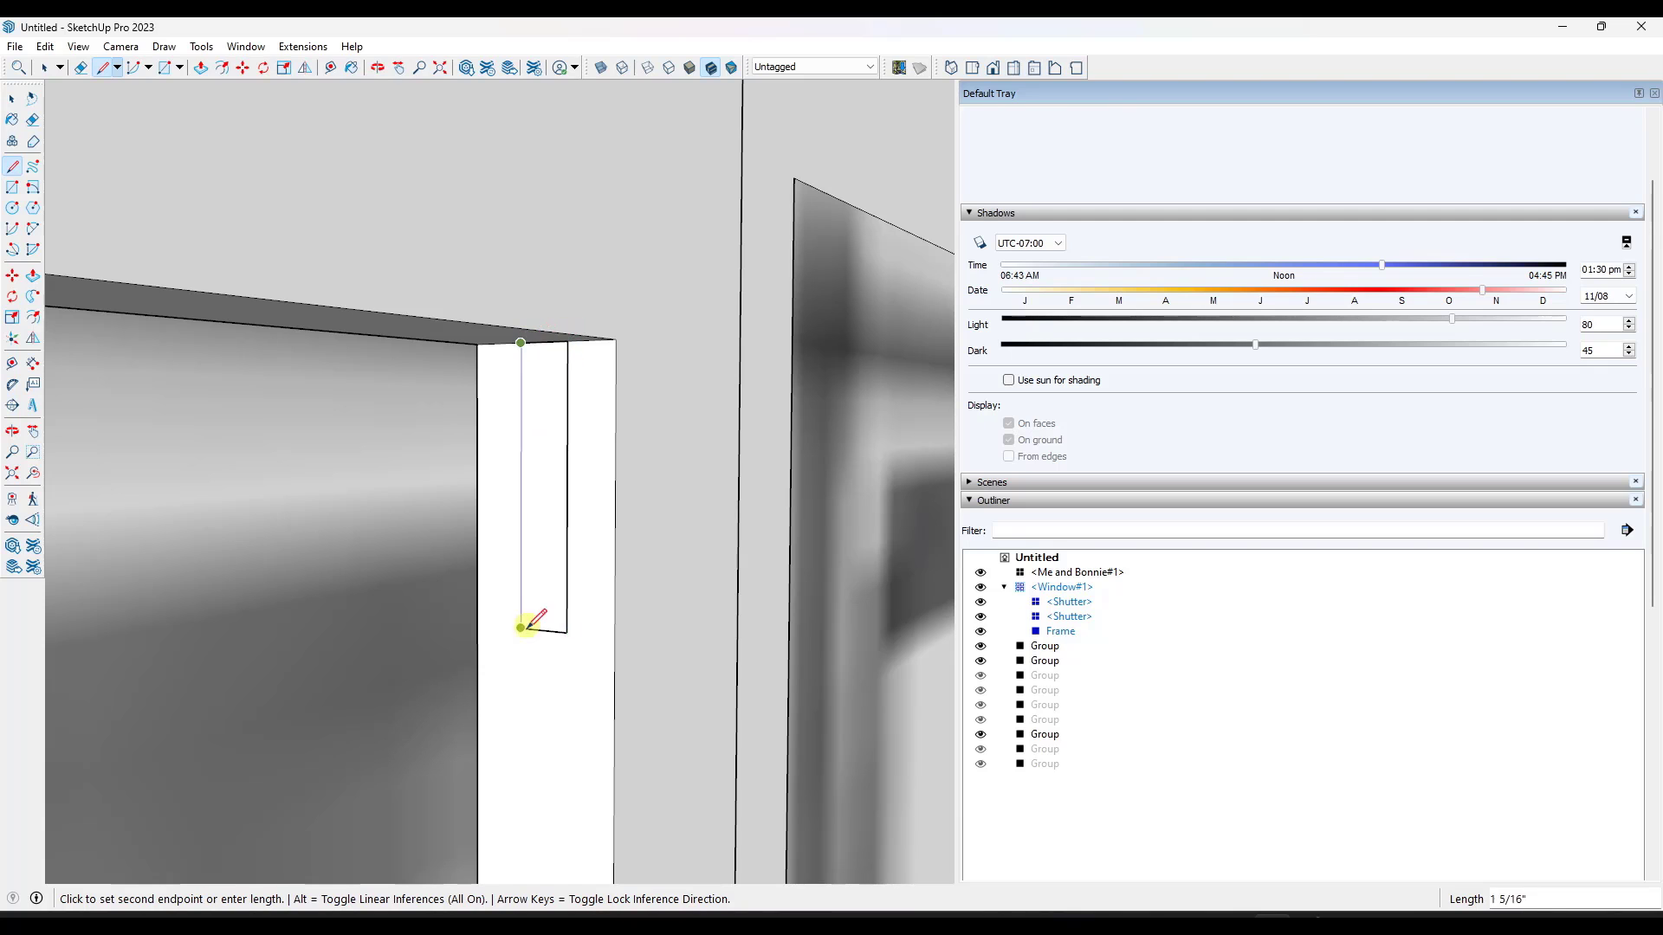
click(520, 628)
key(space)
scroll(517, 493, down, 5)
Extrude the louver profile across the shutter opening to the opposite side of the frame.
key(p)
click(515, 494)
scroll(456, 505, down, 2)
middle_drag(446, 519, 48, 524)
scroll(408, 525, down, 3)
scroll(264, 498, up, 5)
click(330, 512)
middle_drag(330, 512, 957, 487)
Make the extruded slat a component named Louver.
key(space)
triple_click(760, 461)
right_click(761, 460)
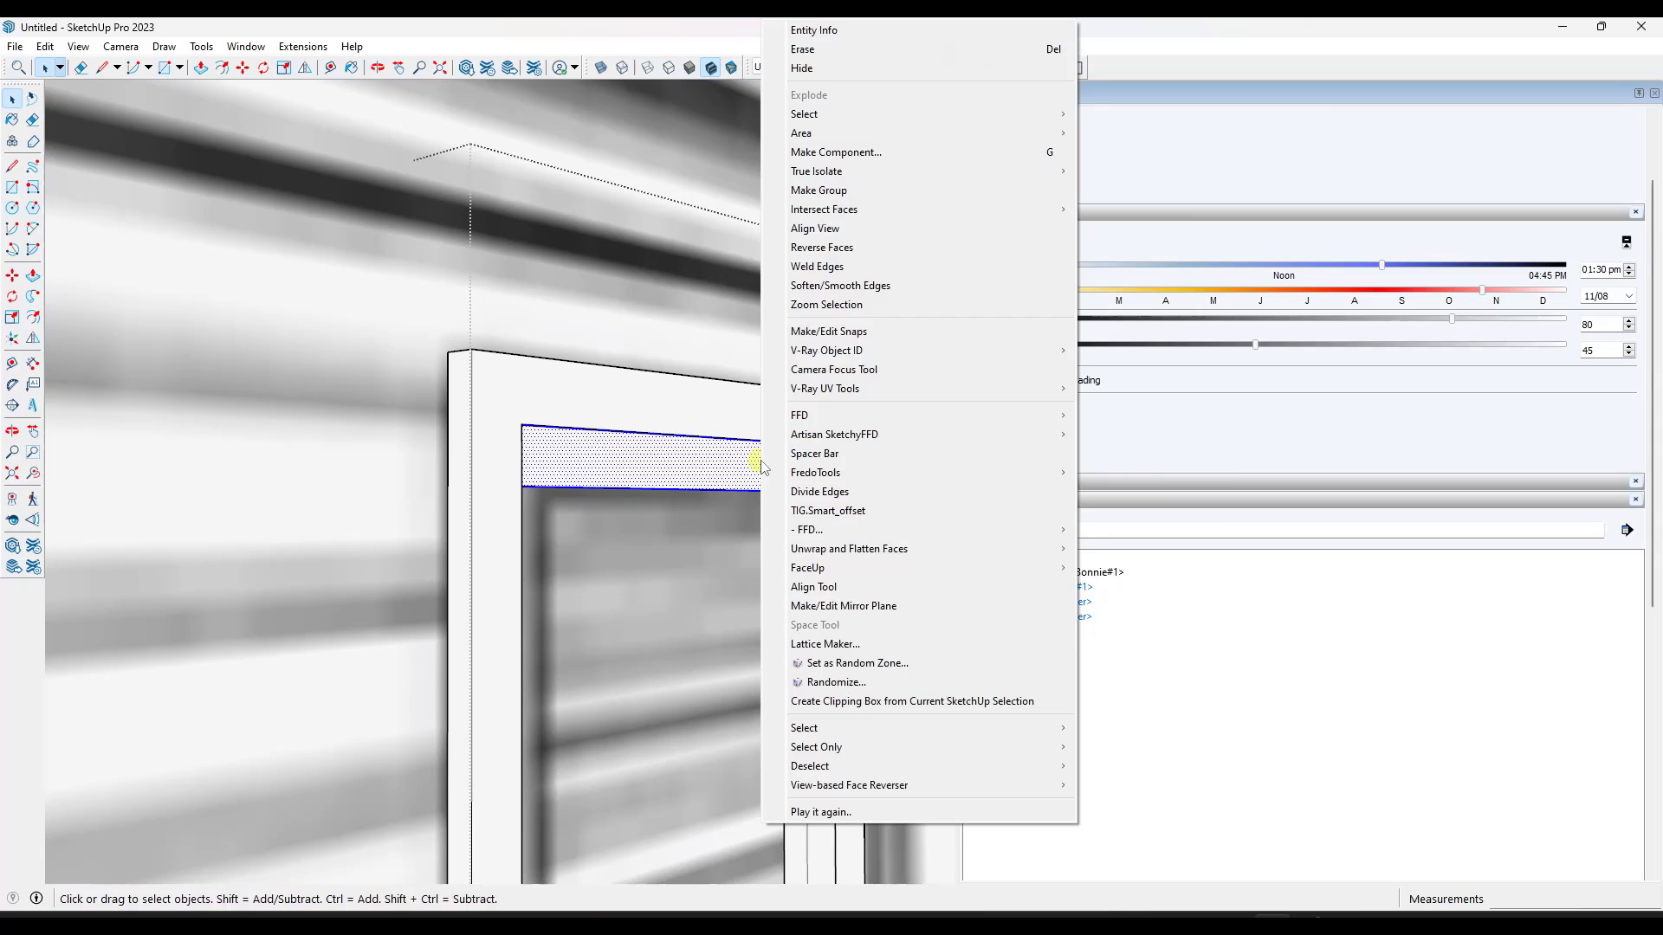
click(840, 154)
text(Louver)
key(Return)
Copy the louver down the upper shutter opening as a x19 array.
key(m)
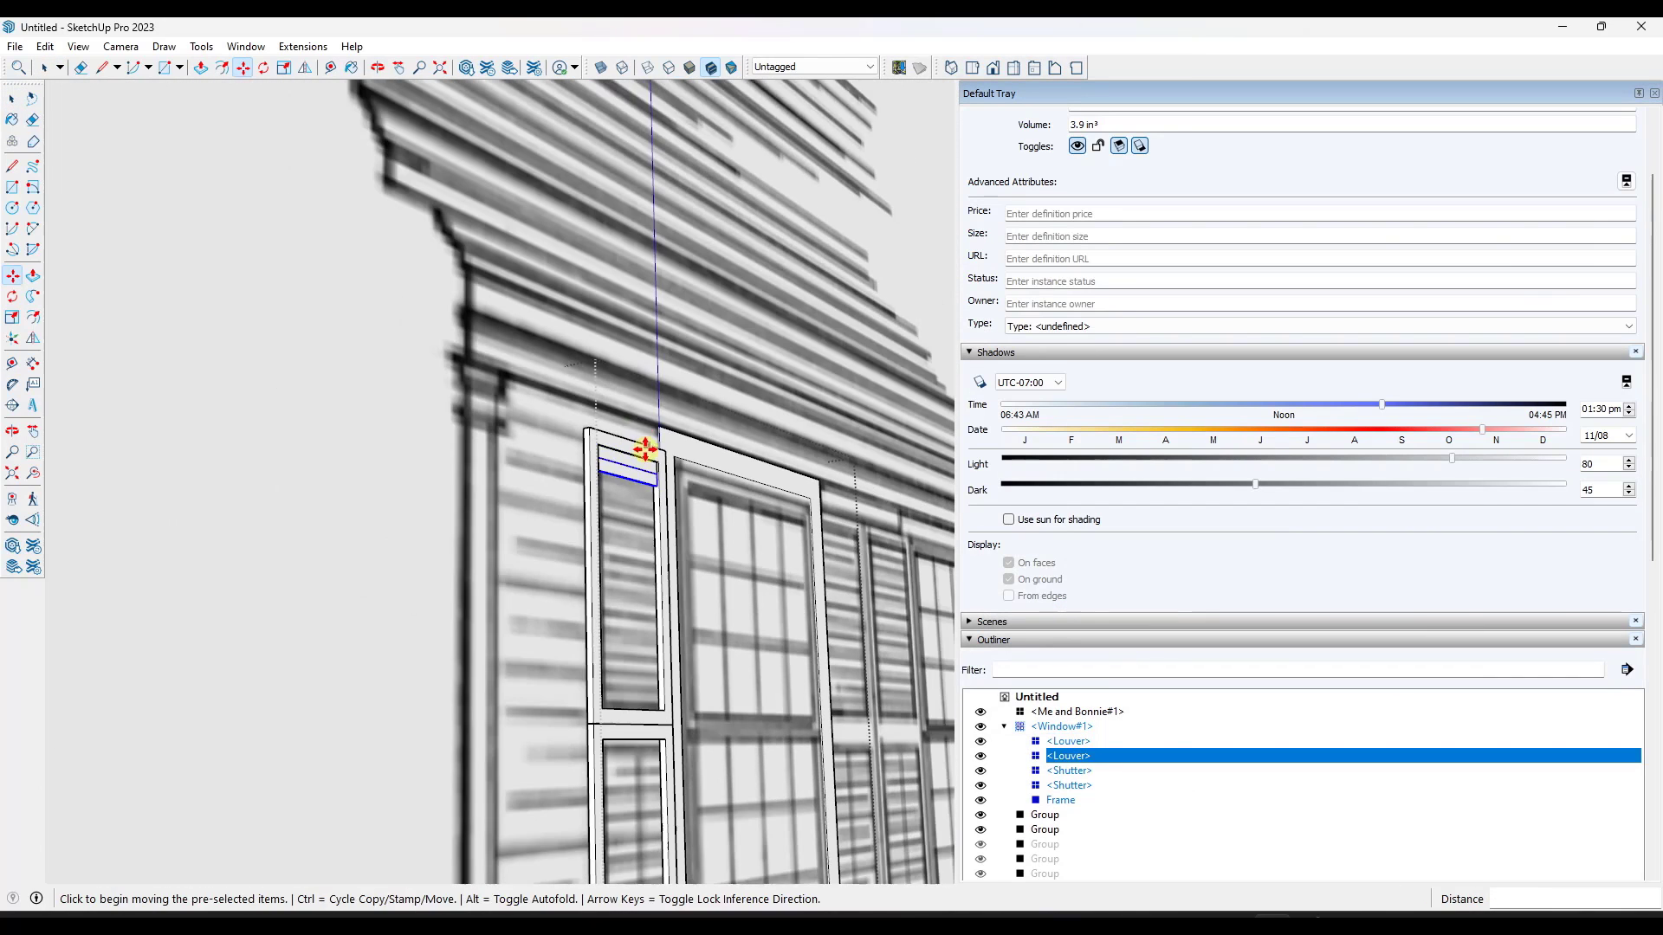
scroll(705, 490, up, 3)
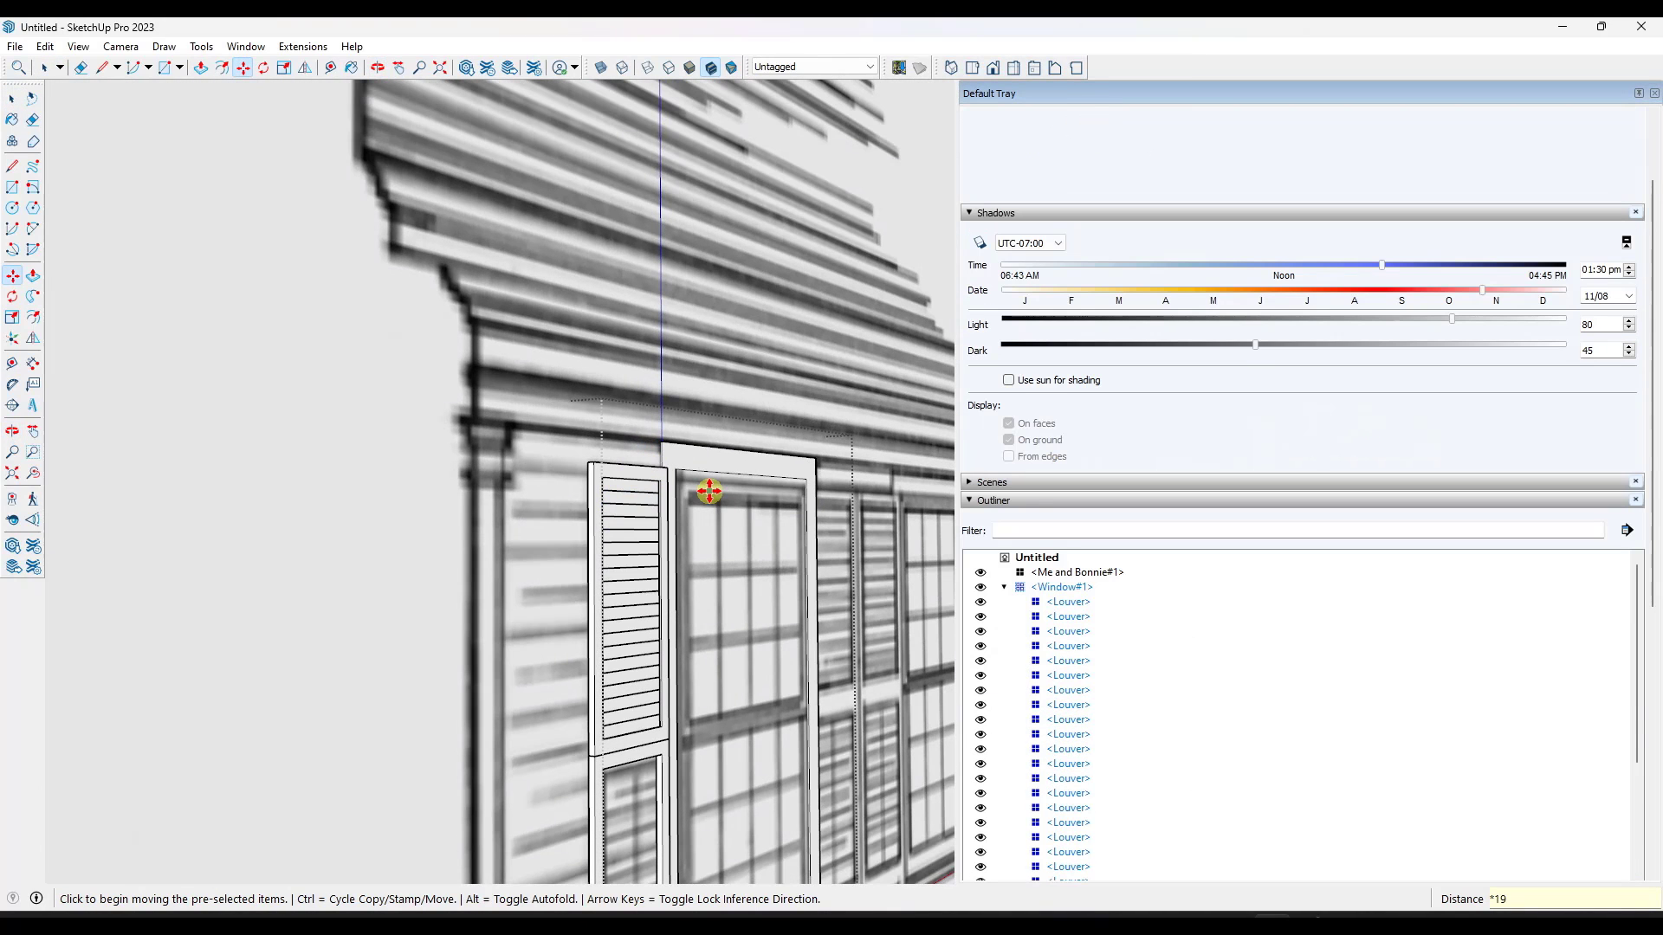
key(space)
Rotate the geometry inside the Louver component about its end midpoint to tilt all the slats.
scroll(705, 485, down, 2)
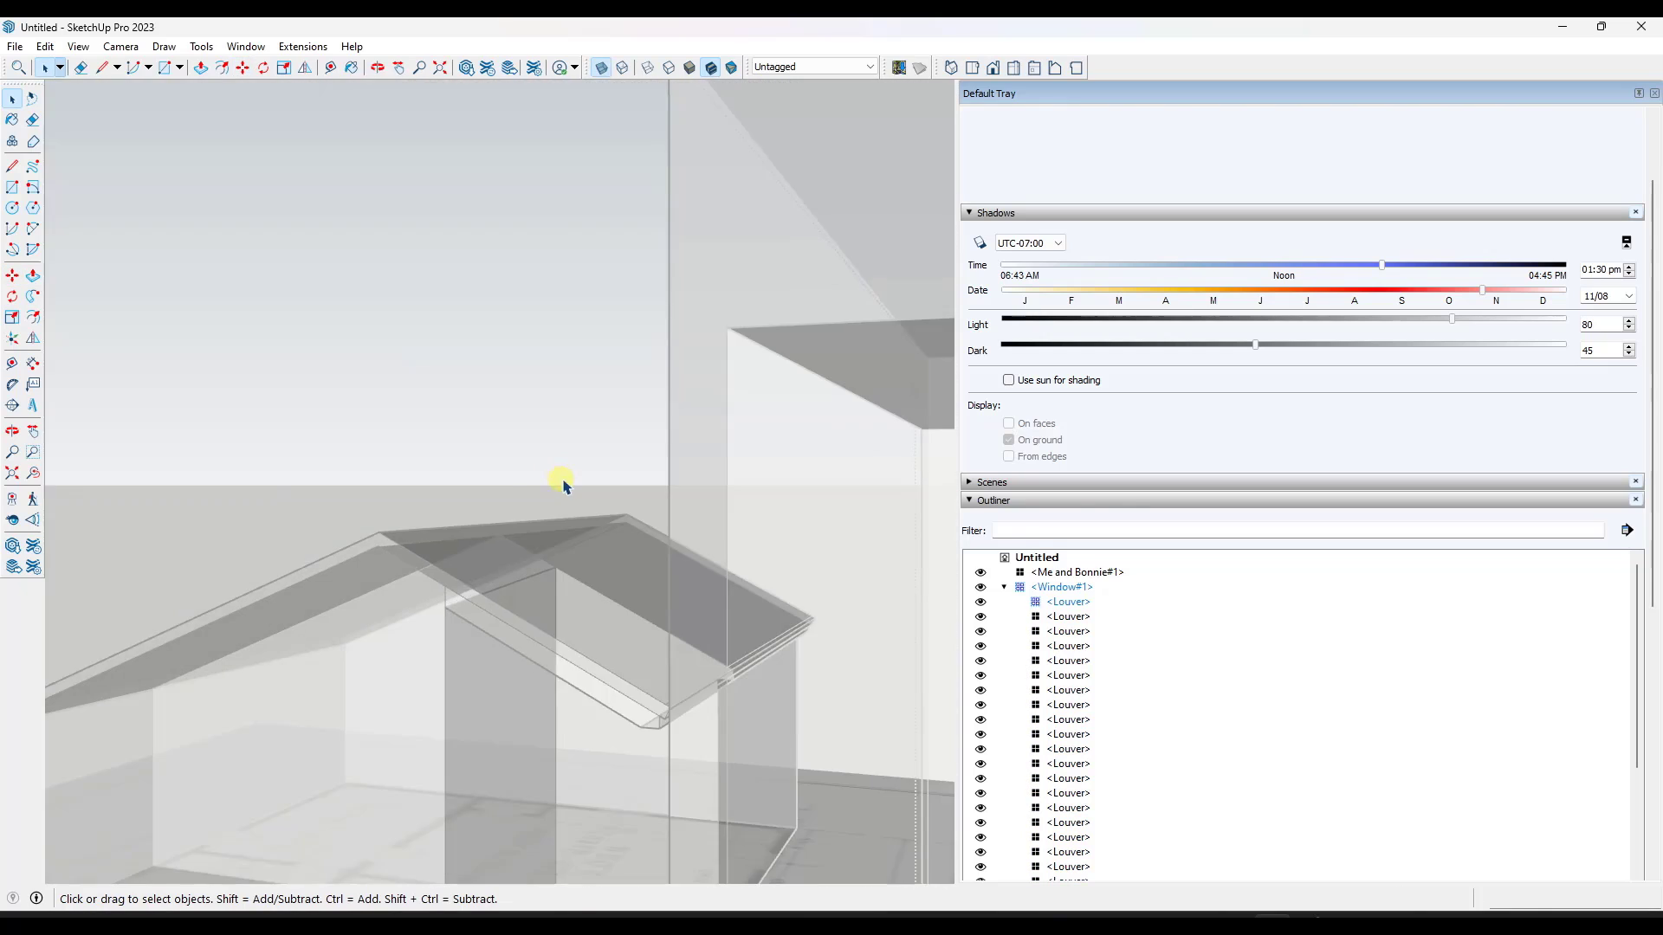
key(q)
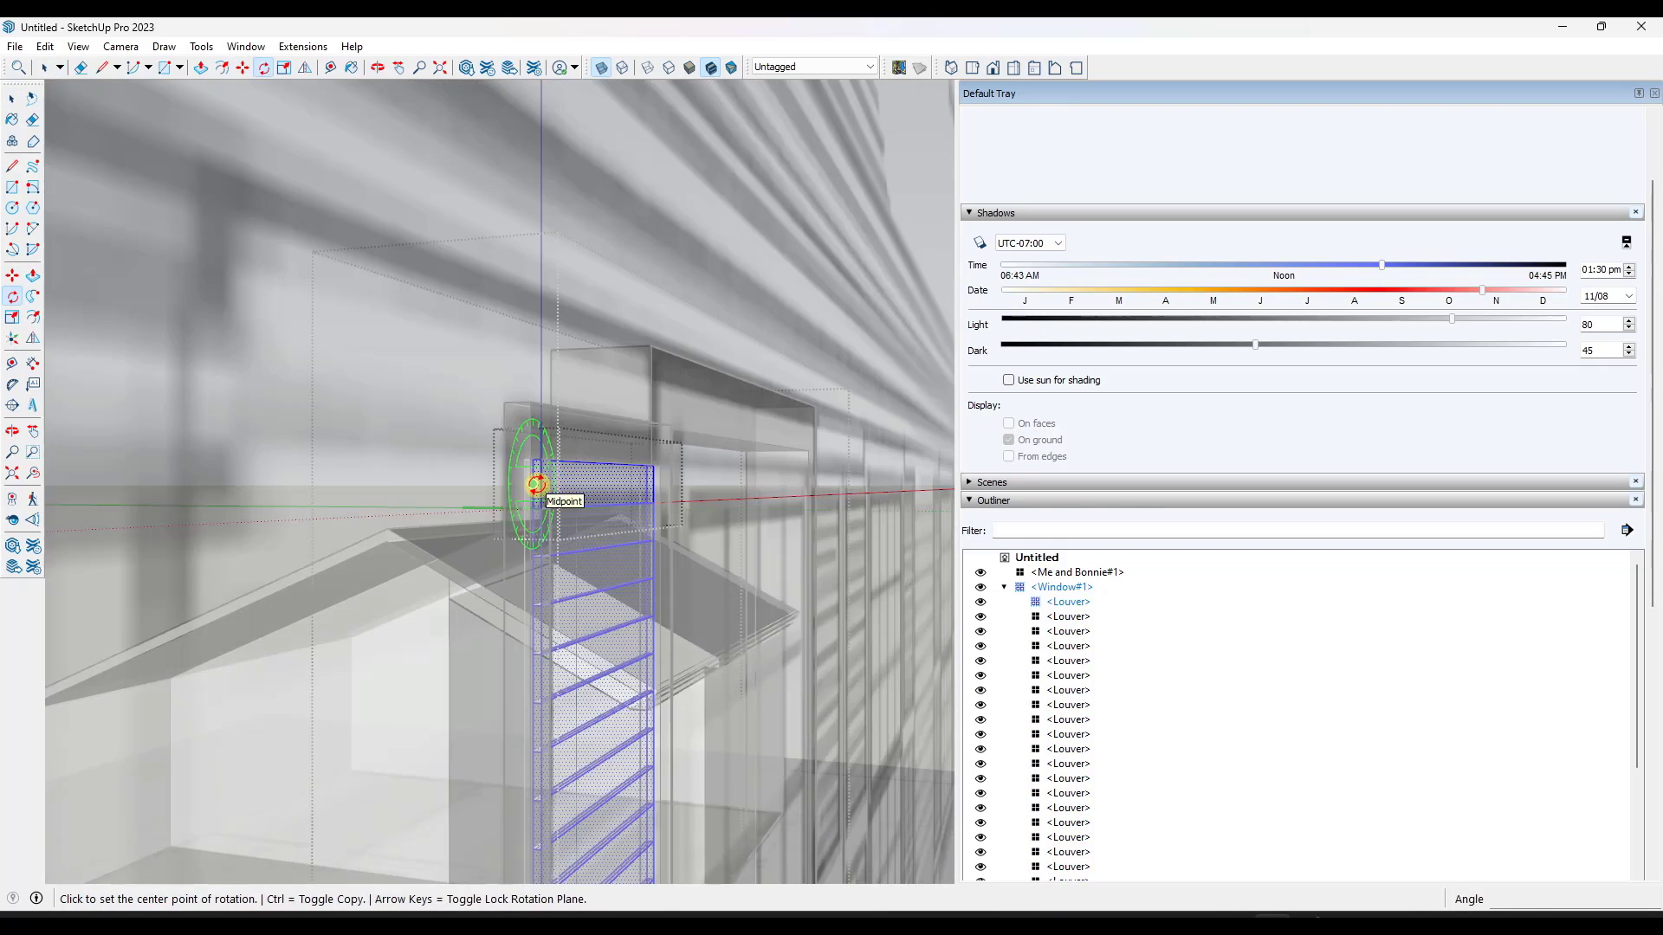
scroll(538, 482, up, 5)
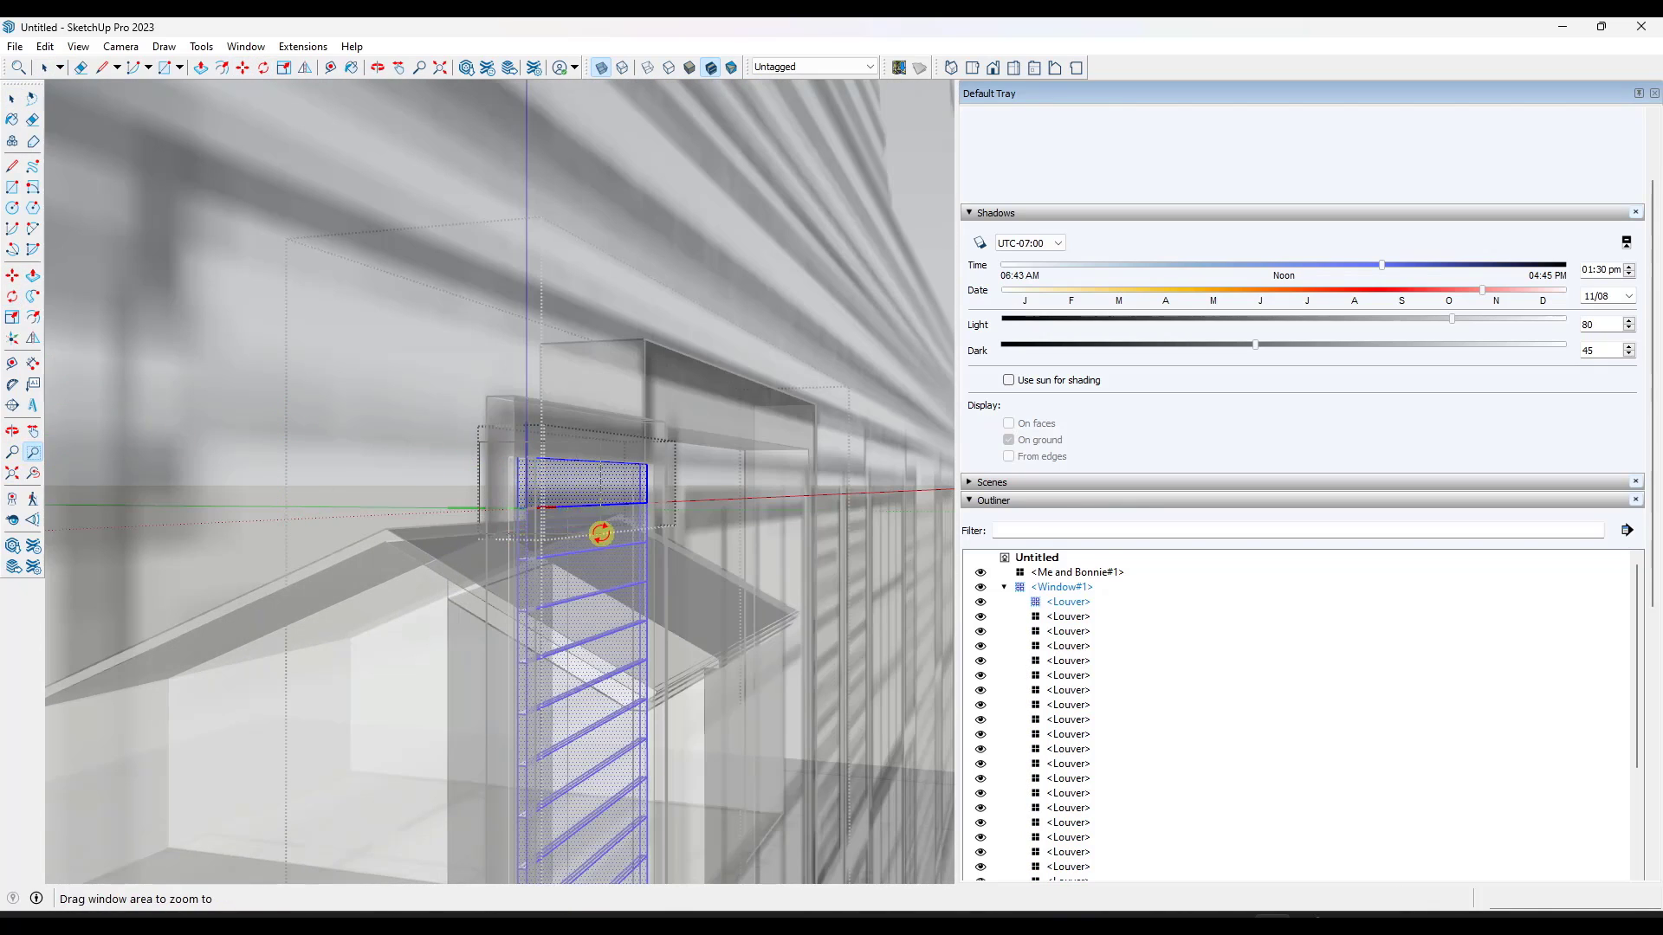
key(q)
scroll(608, 494, up, 3)
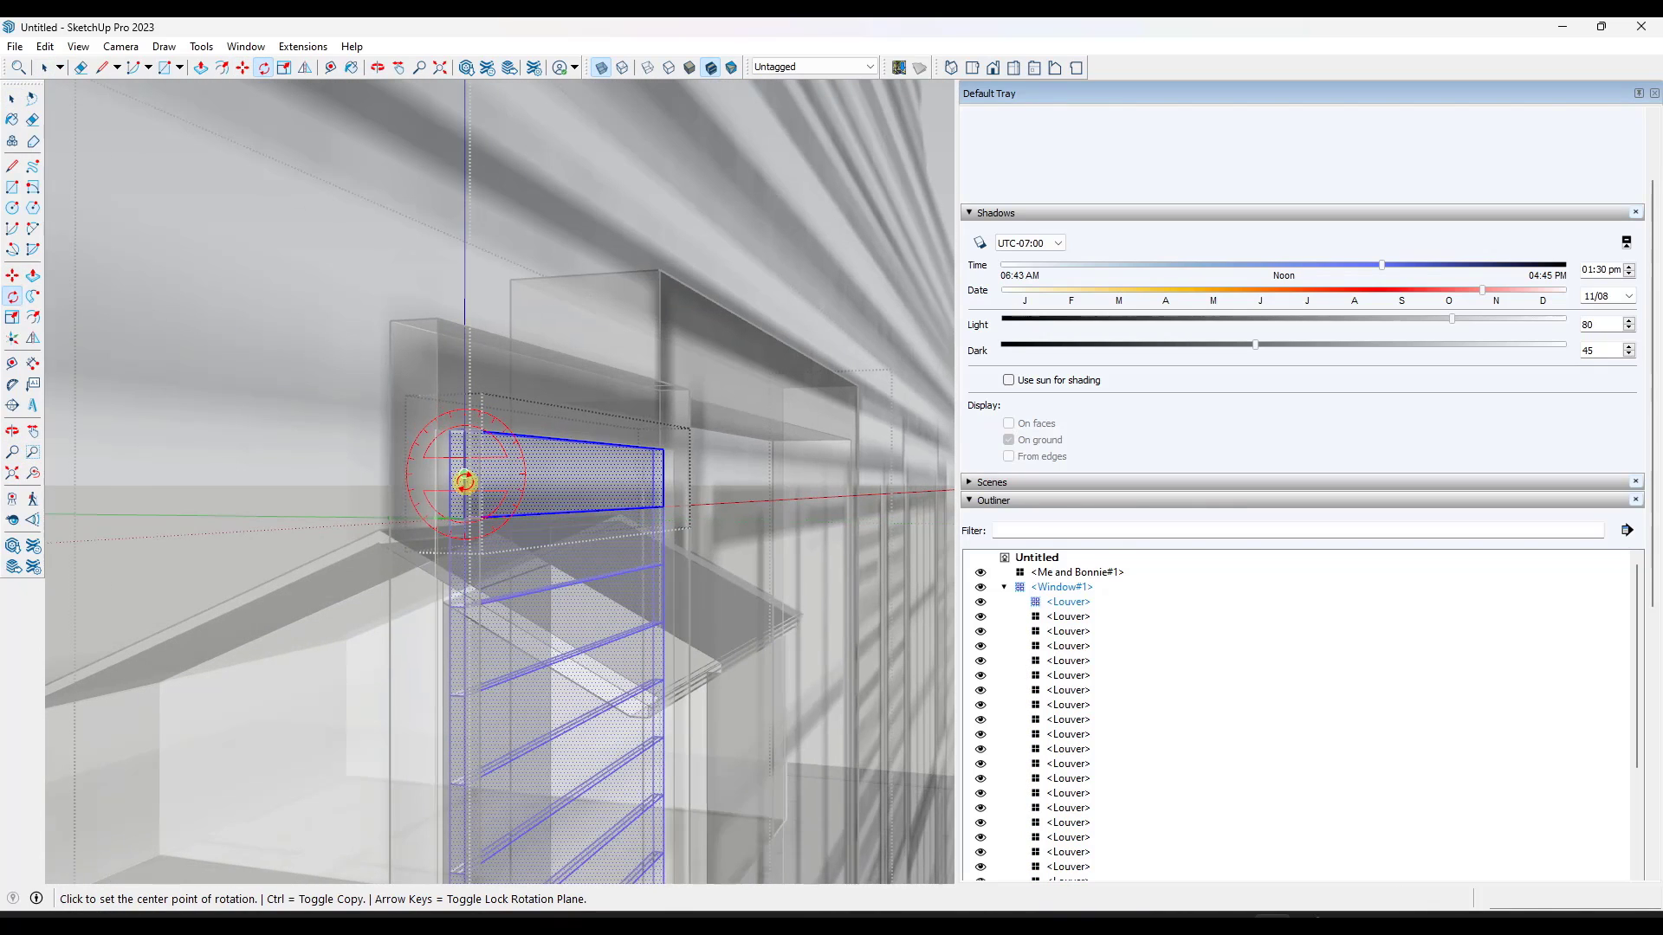
click(588, 477)
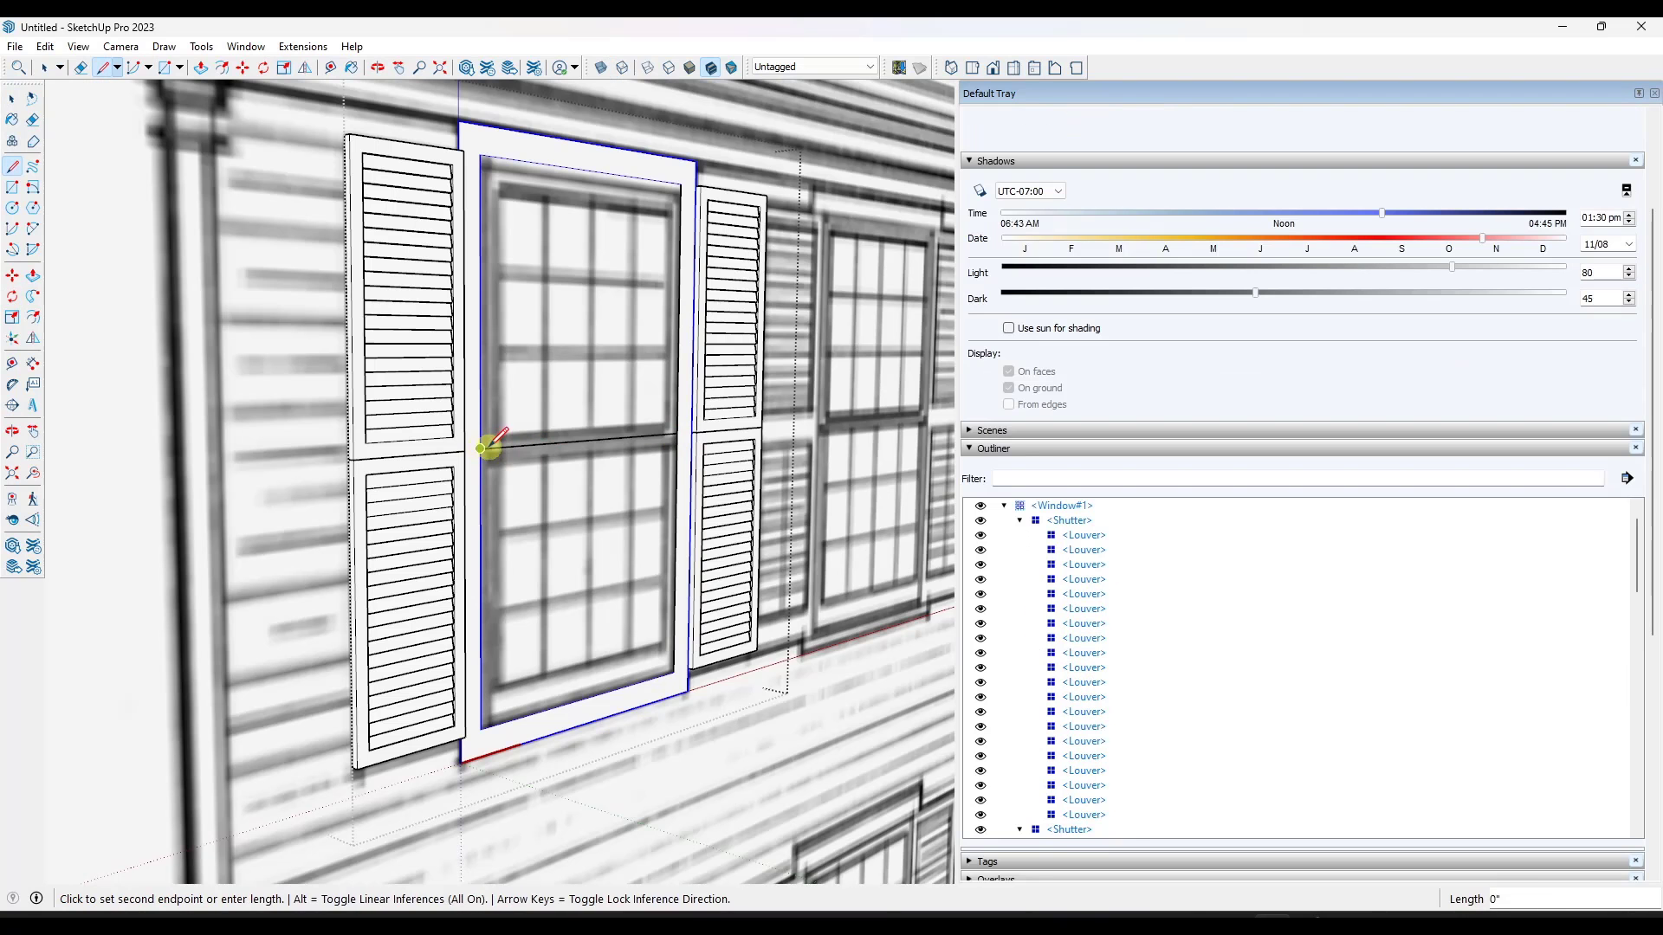
Split the window opening with a horizontal line at mid-height and delete the upper half's face.
click(480, 449)
key(space)
click(594, 286)
key(Delete)
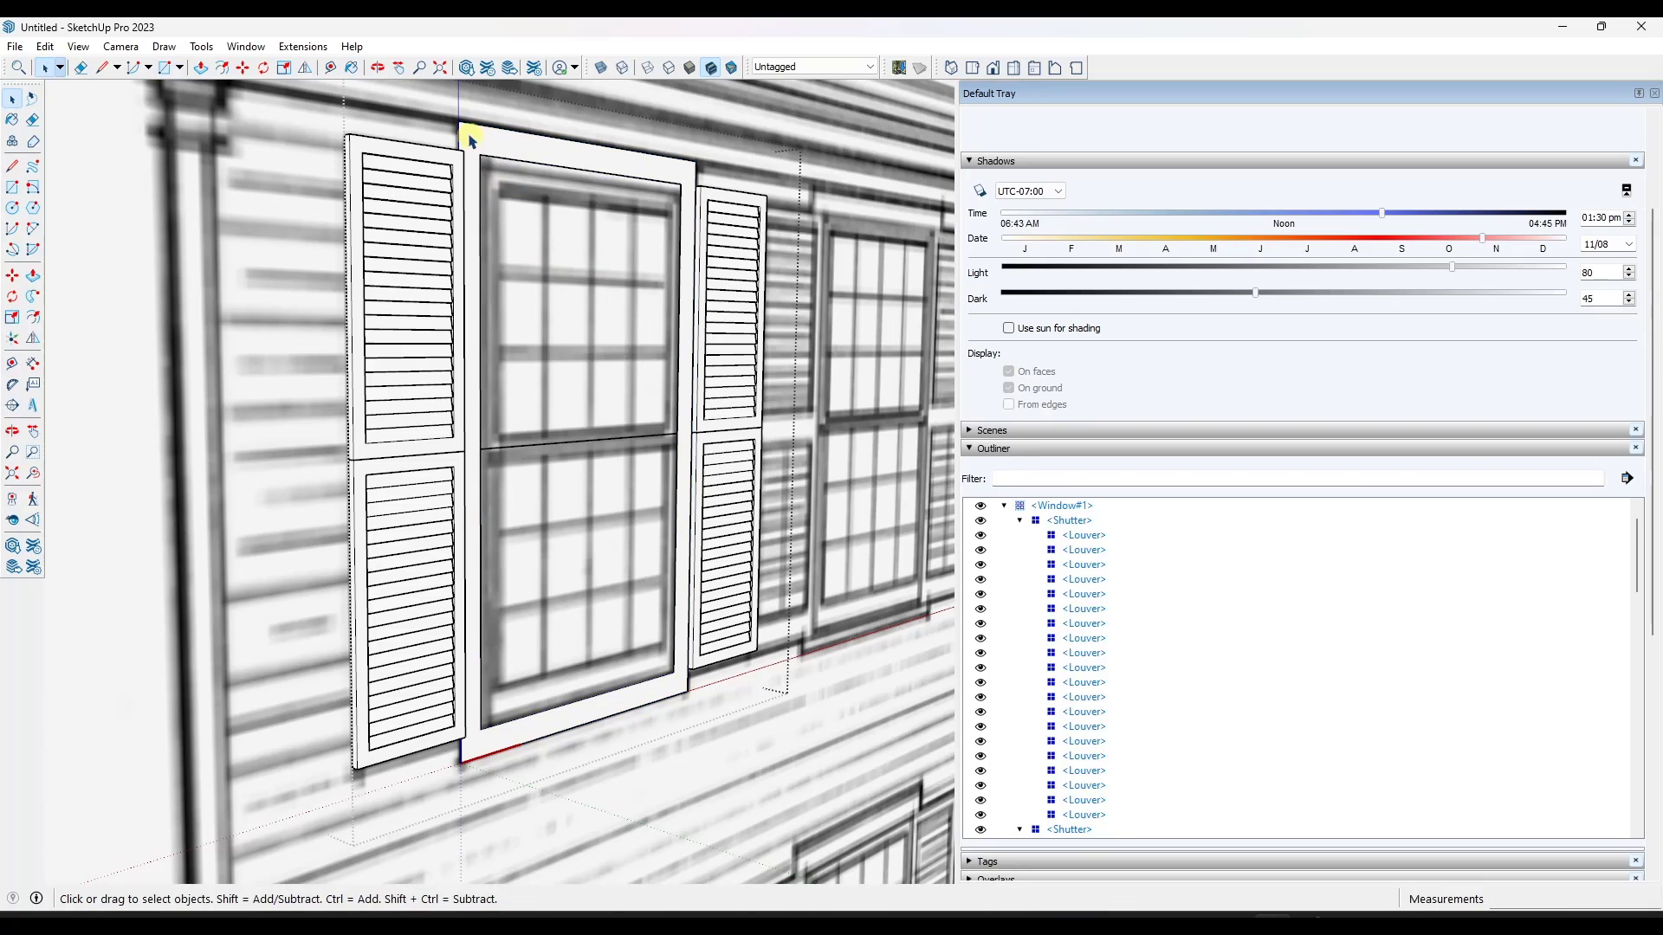
Offset the upper sash outline inward by about 1 5/8" and delete the face inside it.
drag(469, 136, 689, 487)
scroll(680, 369, up, 2)
key(f)
click(679, 370)
click(667, 360)
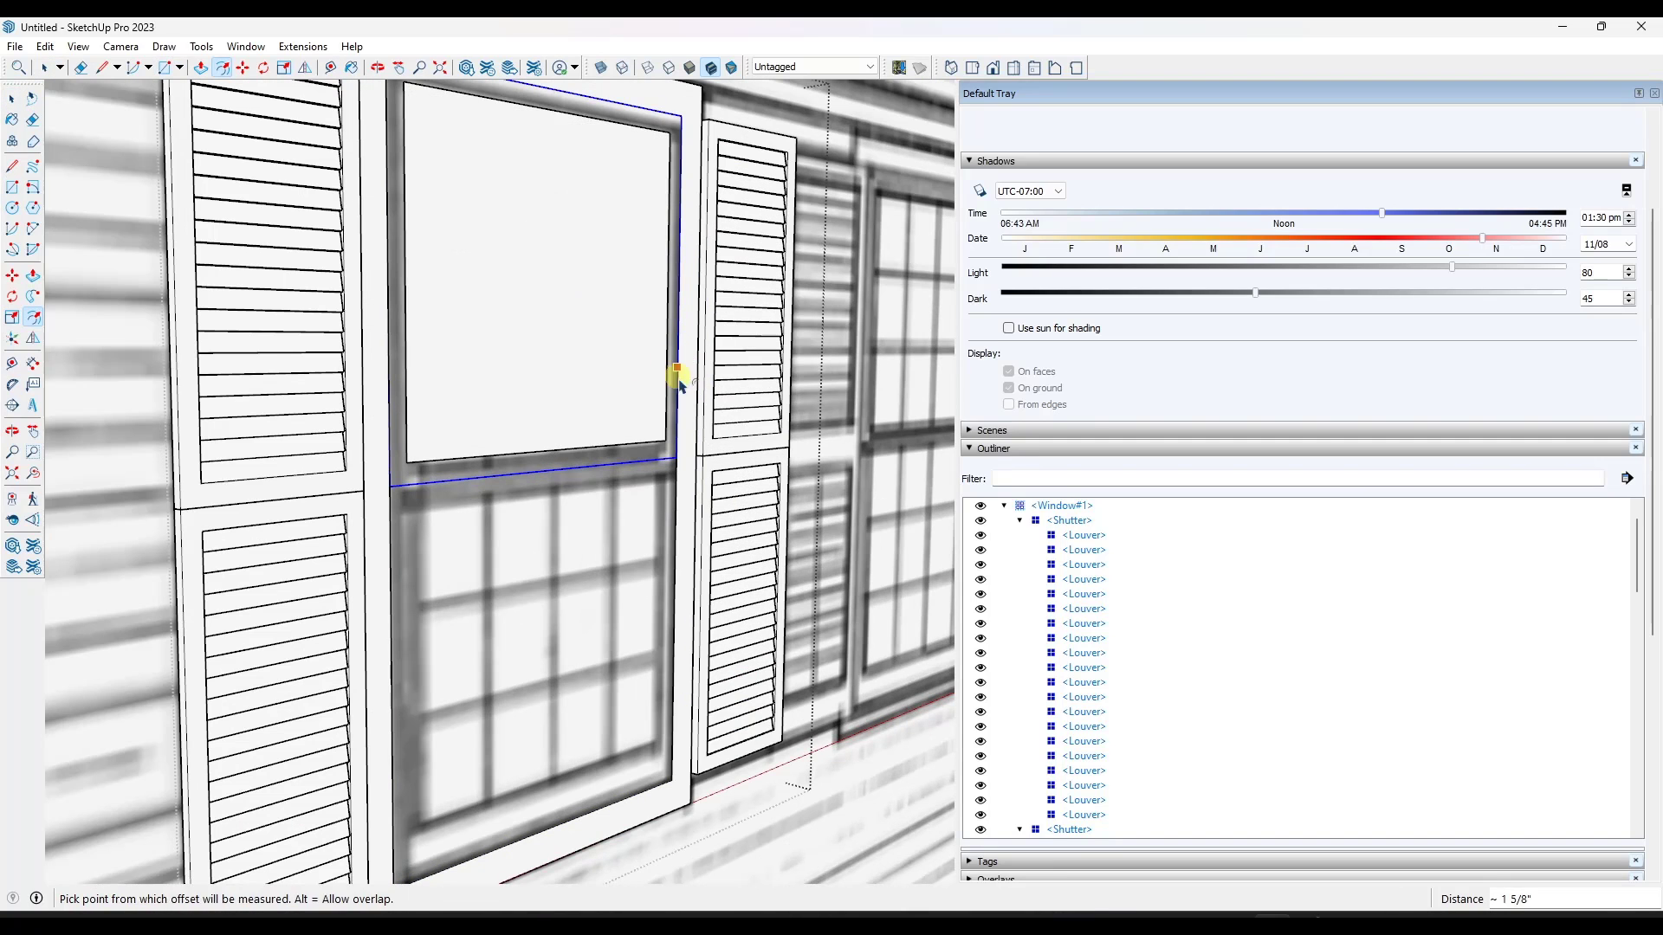
key(space)
middle_drag(675, 375, 542, 378)
click(542, 378)
key(Delete)
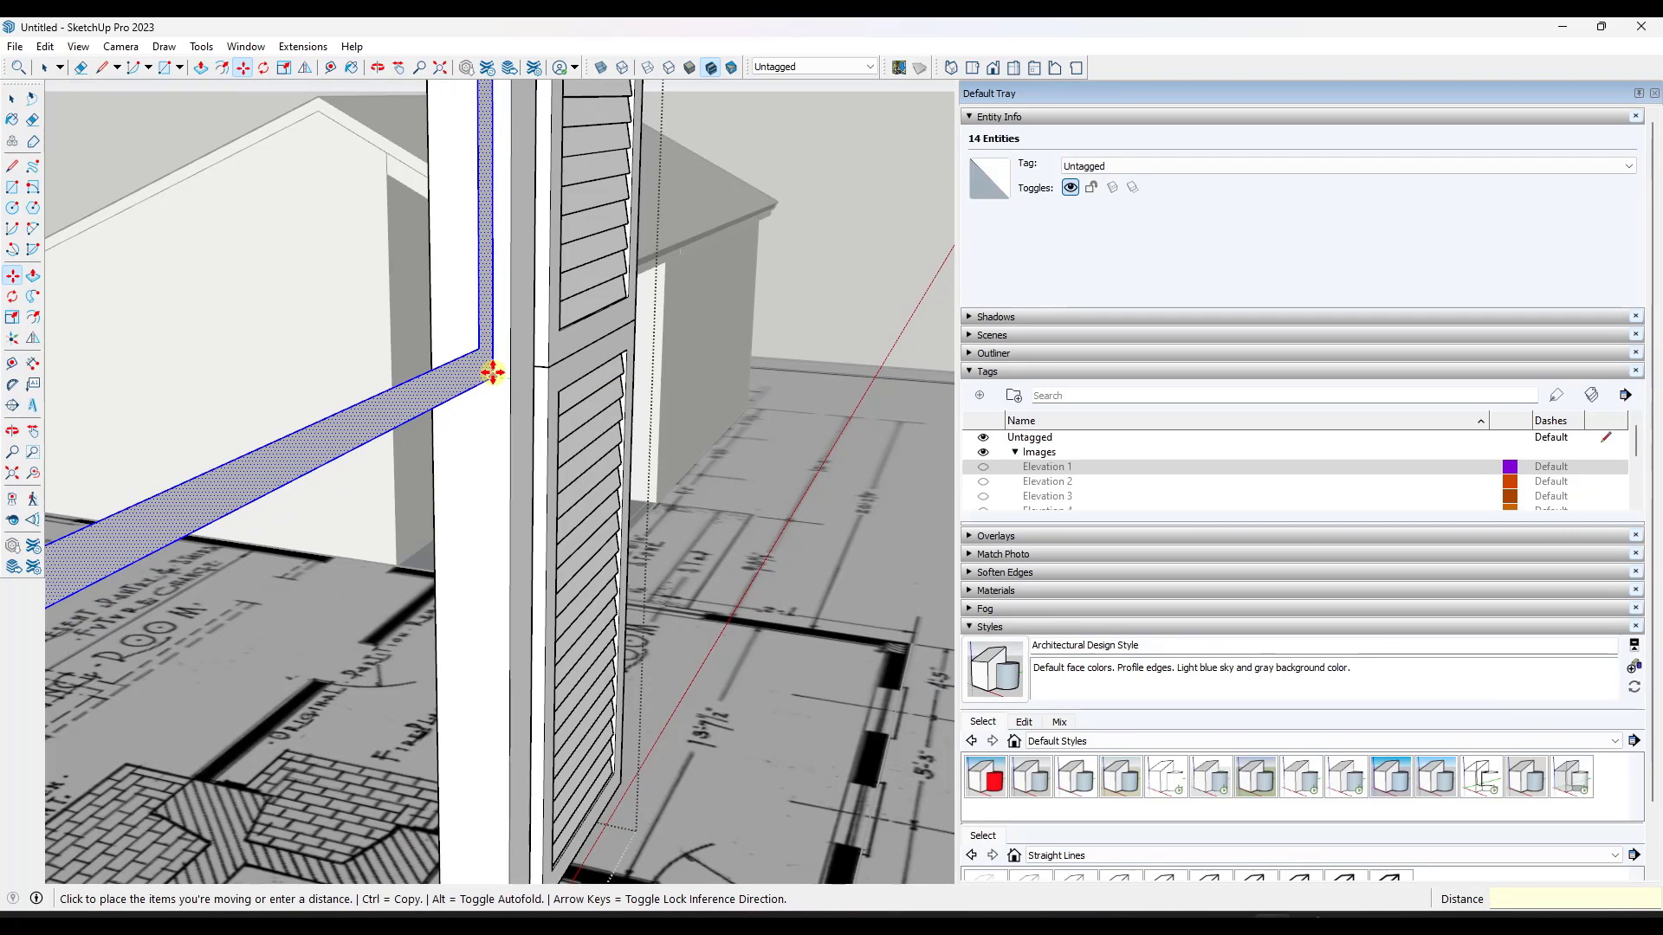
Move the upper sash into position within the window frame's depth and push/pull it to give it thickness.
click(493, 372)
key(space)
middle_drag(493, 373, 516, 405)
key(p)
click(501, 404)
click(483, 407)
key(space)
Make the upper sash together with its small corner pane a component named Window Slider.
scroll(571, 407, down, 4)
triple_click(516, 405)
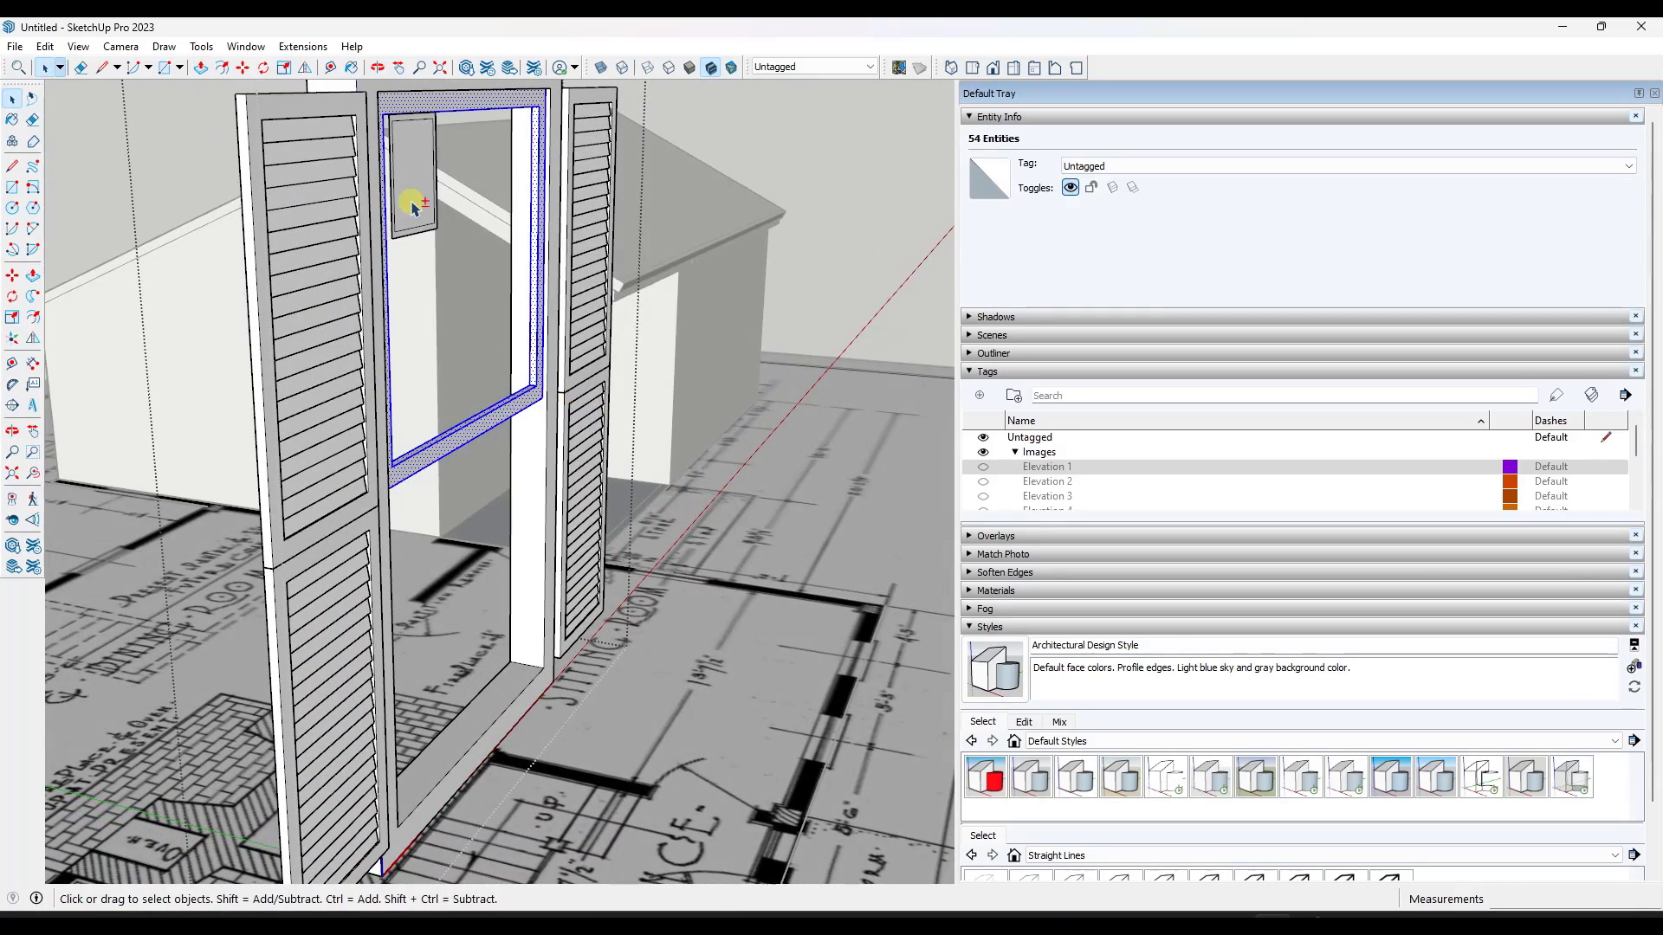
right_click(414, 206)
click(450, 211)
text(Window Slid)
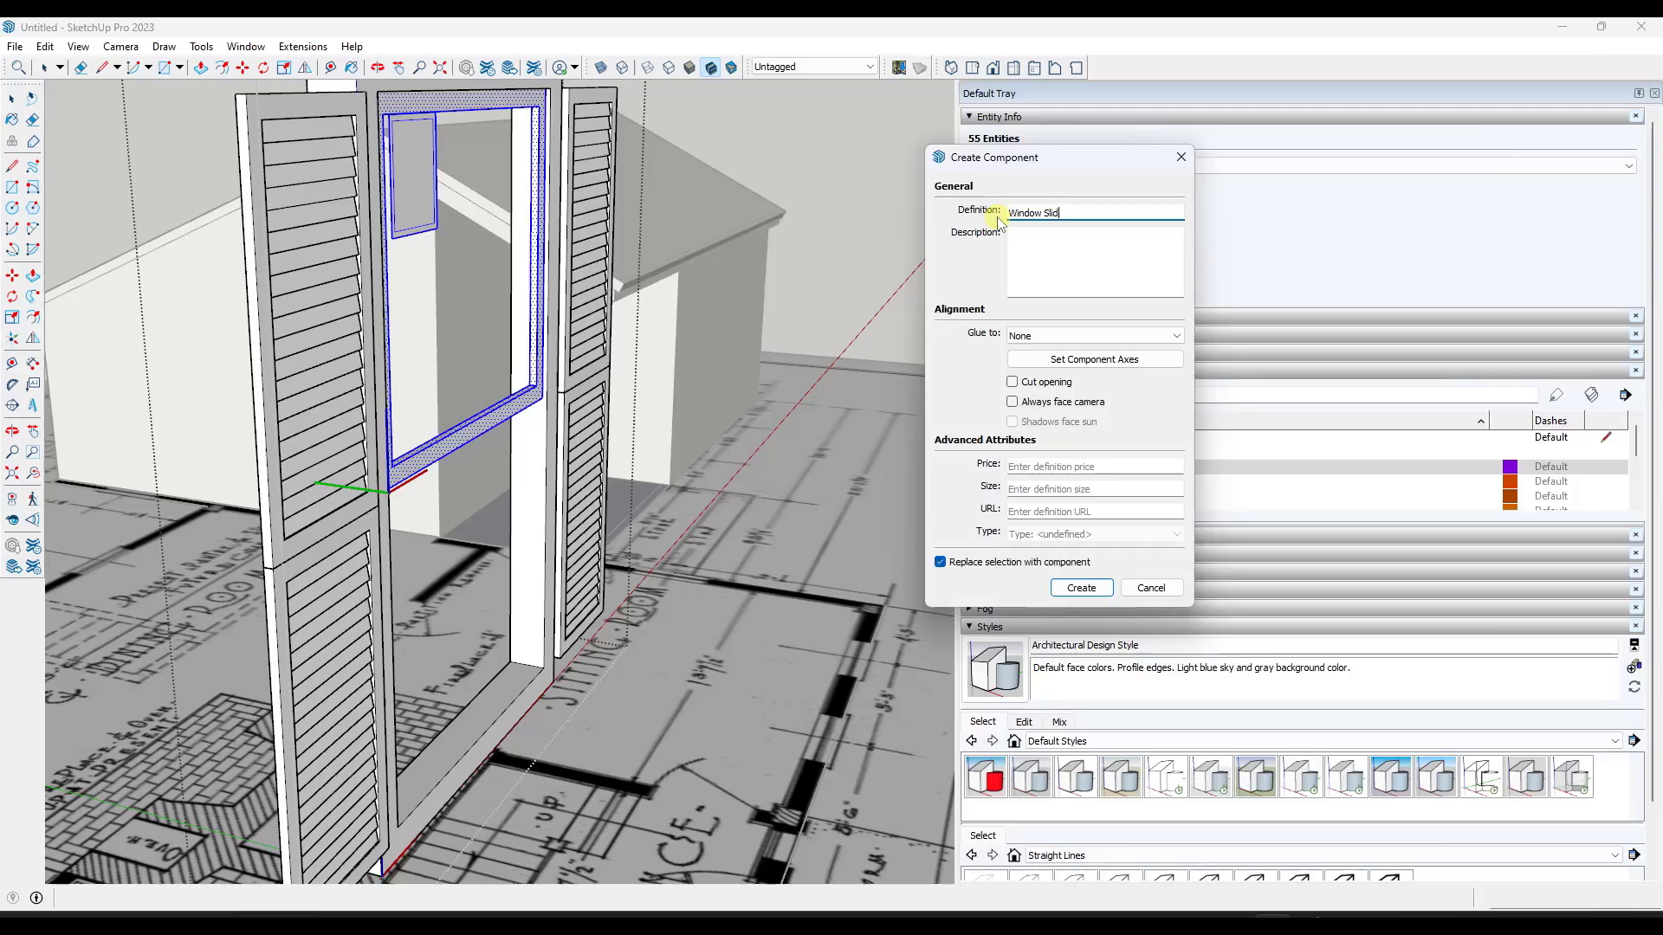
text(er)
key(Return)
Open the Window Slider component for editing.
scroll(484, 161, down, 6)
middle_drag(483, 160, 709, 223)
scroll(506, 329, up, 6)
shift+middle_drag(542, 122, 519, 313)
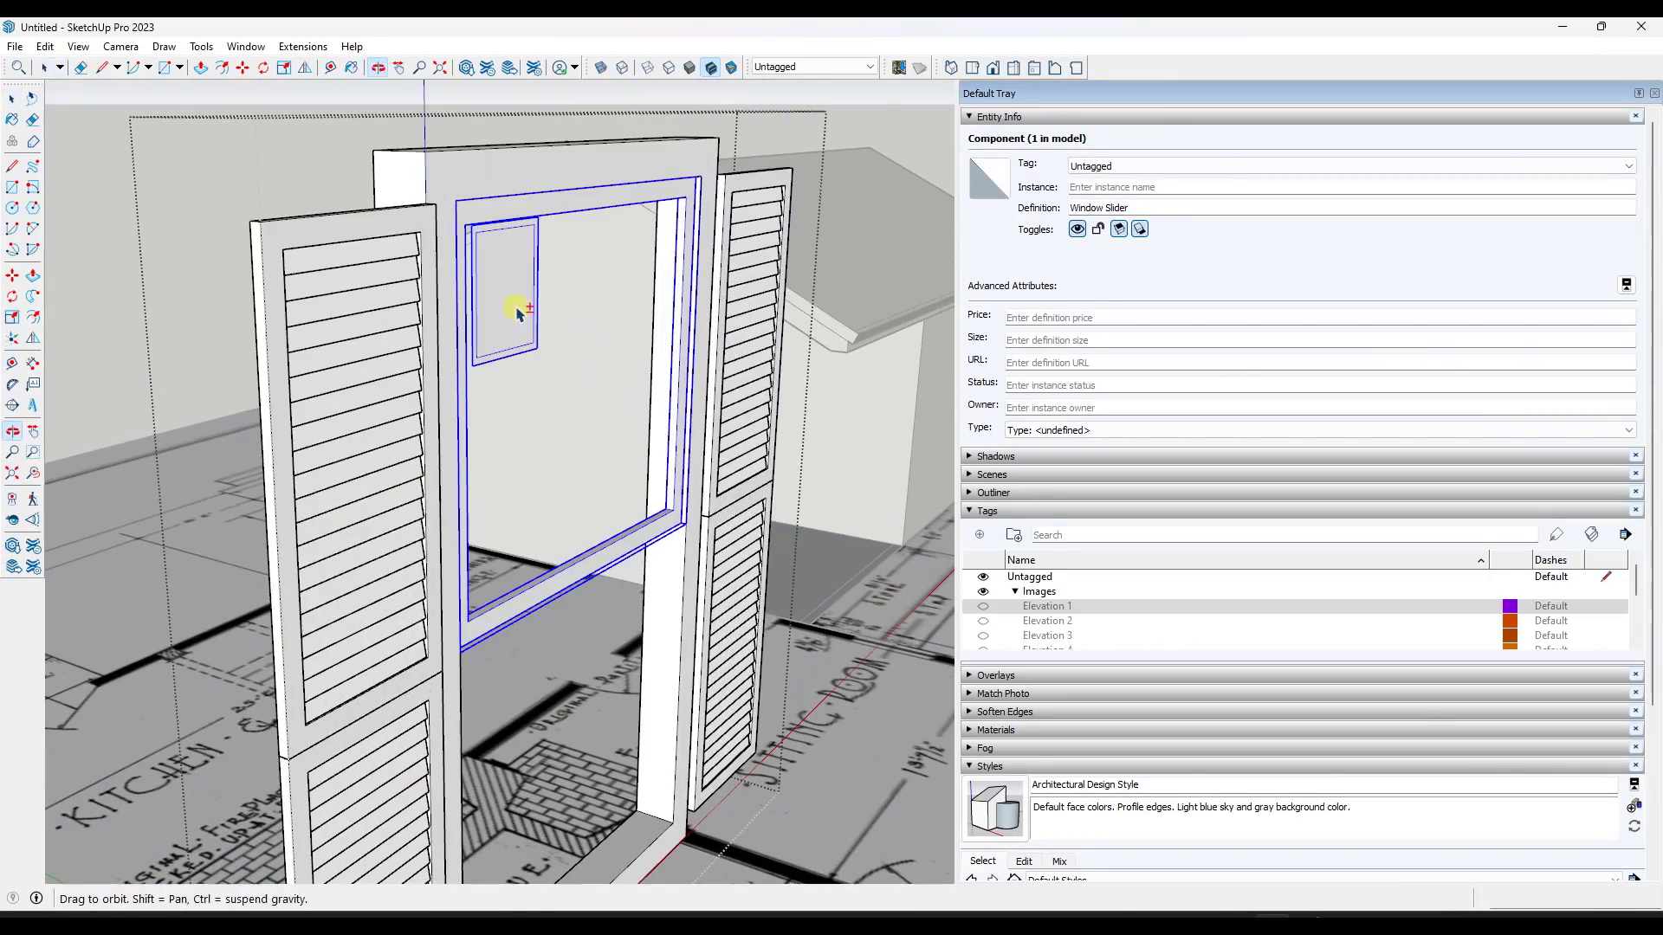
double_click(500, 261)
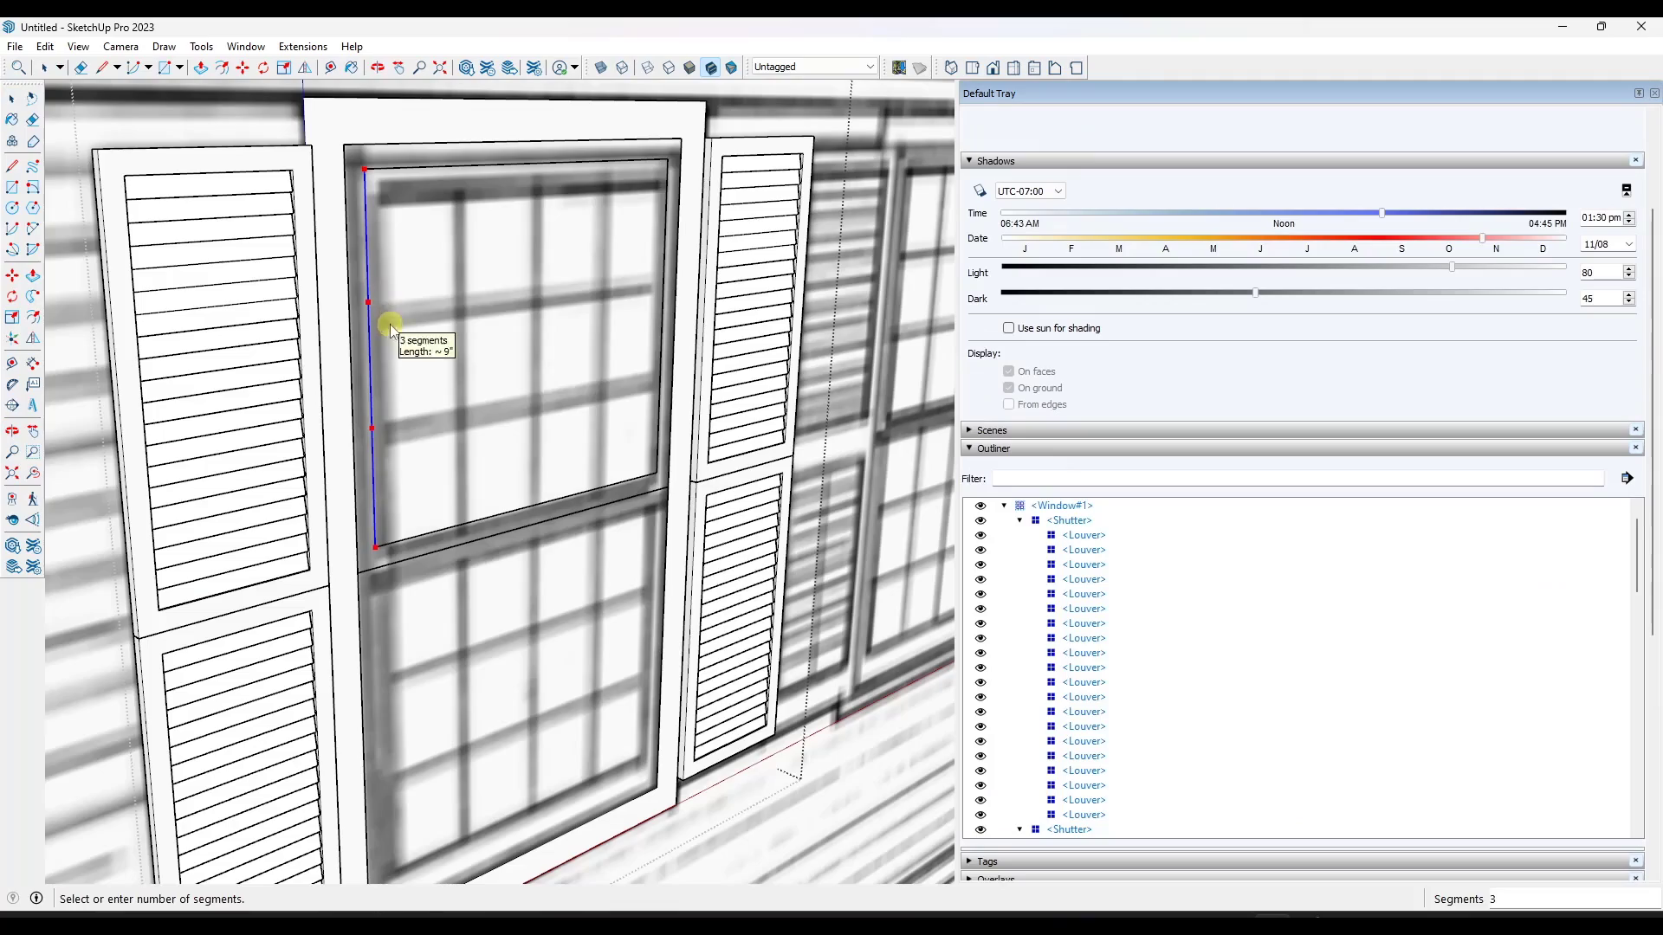
Outline the upper corner lite of the sash from divided opening edges, using 3 segments along the vertical edge.
right_click(382, 168)
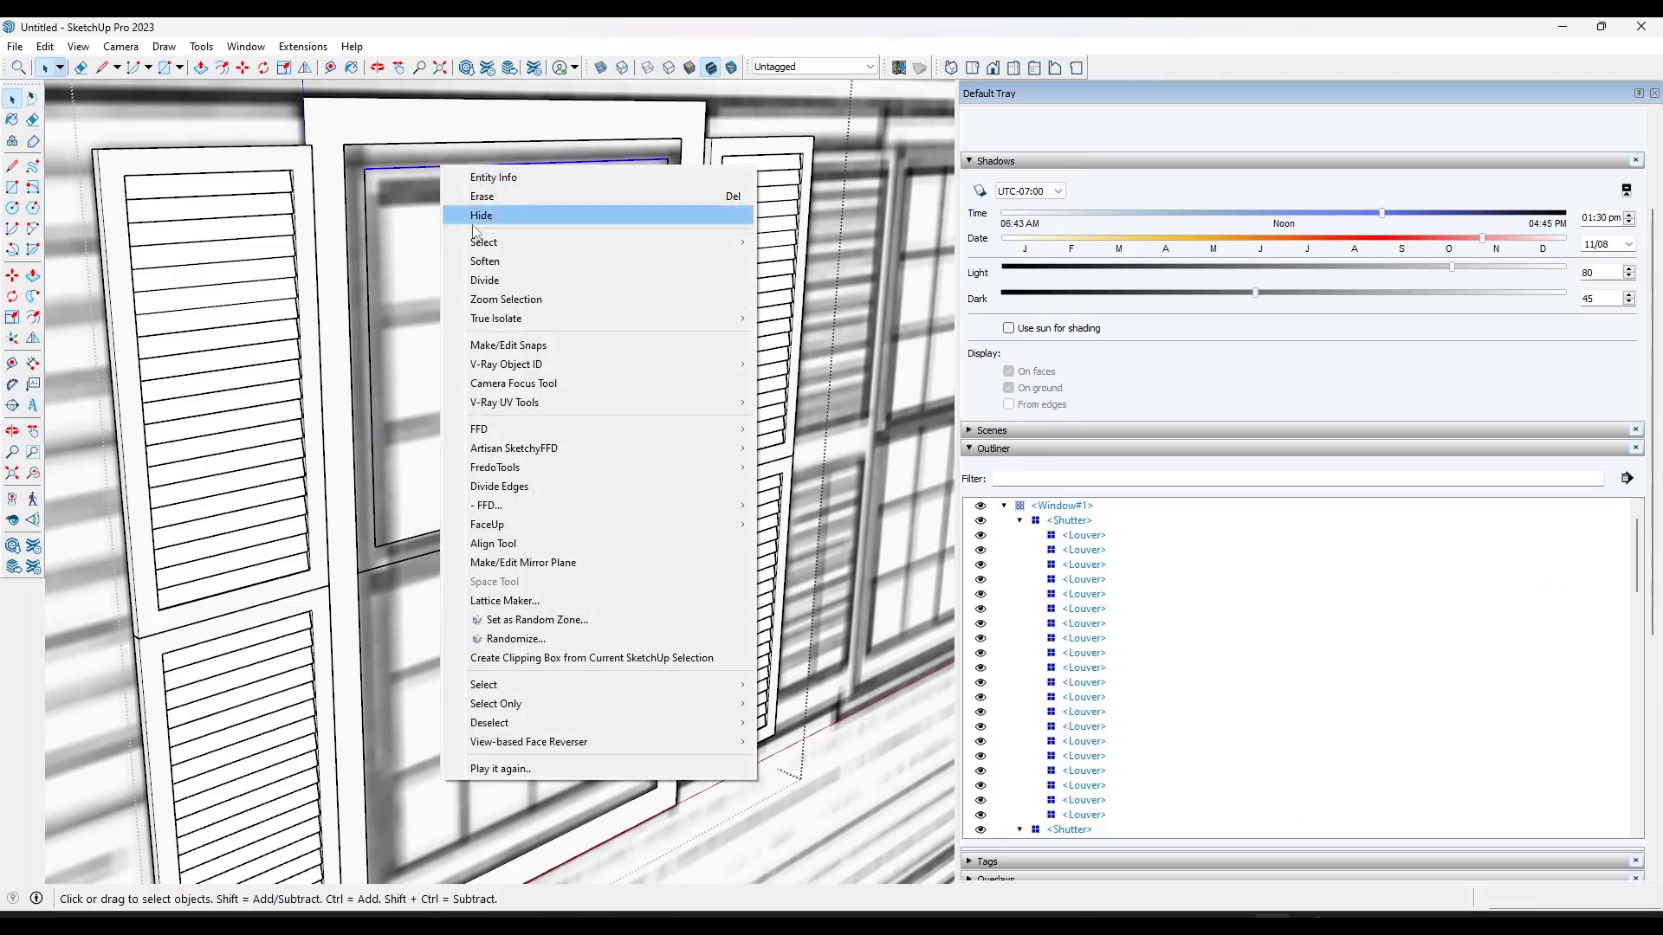
key(Escape)
click(452, 164)
click(453, 289)
click(369, 305)
middle_drag(416, 312, 476, 304)
Make the corner pane rectangle a component named WindowLite.
key(space)
scroll(383, 223, up, 2)
double_click(392, 240)
text(g)
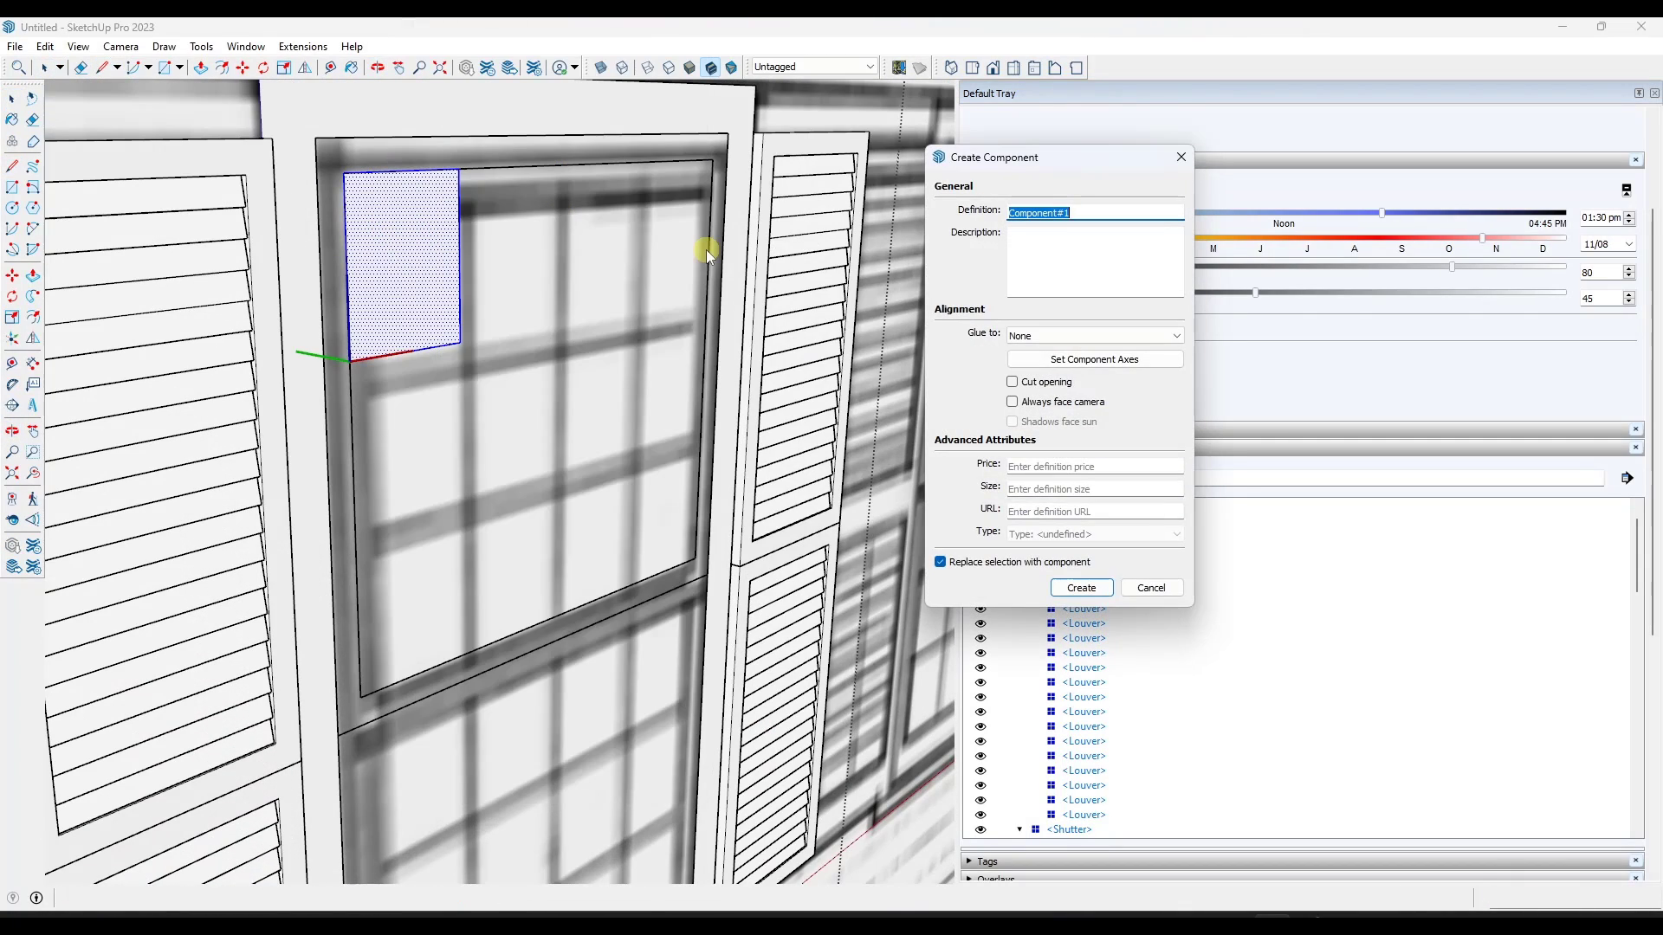
text(WindowLite)
key(Return)
Move the WindowLite component 1/2" at the upper corner of the sash opening.
scroll(390, 285, down, 3)
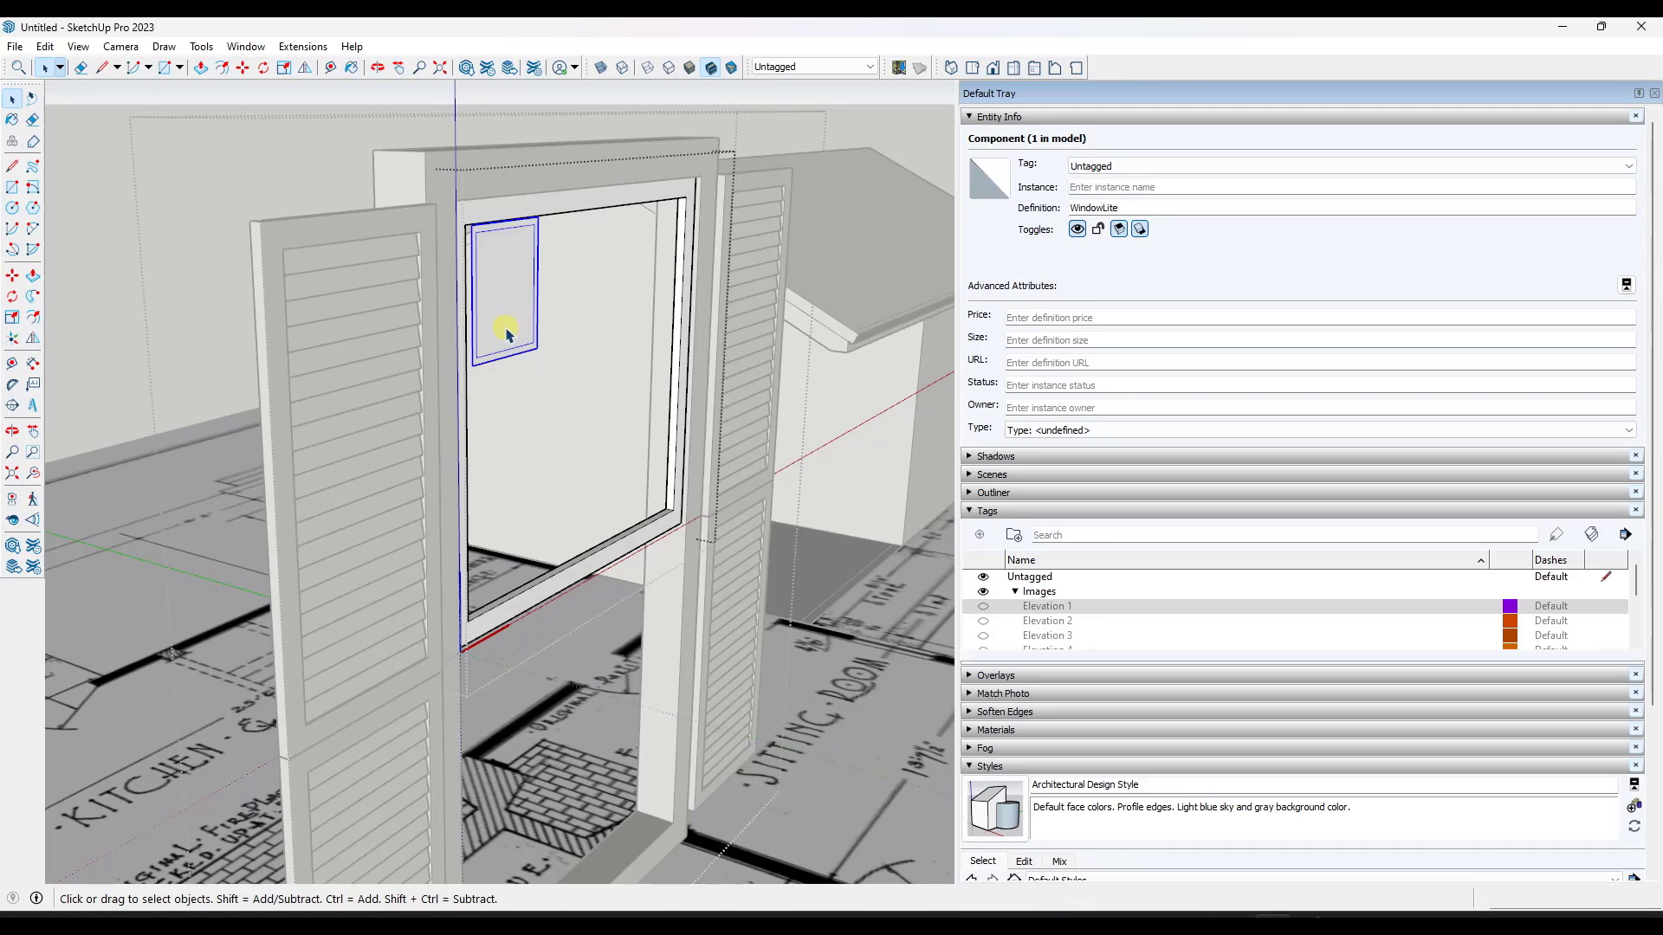
scroll(508, 334, up, 3)
click(445, 185)
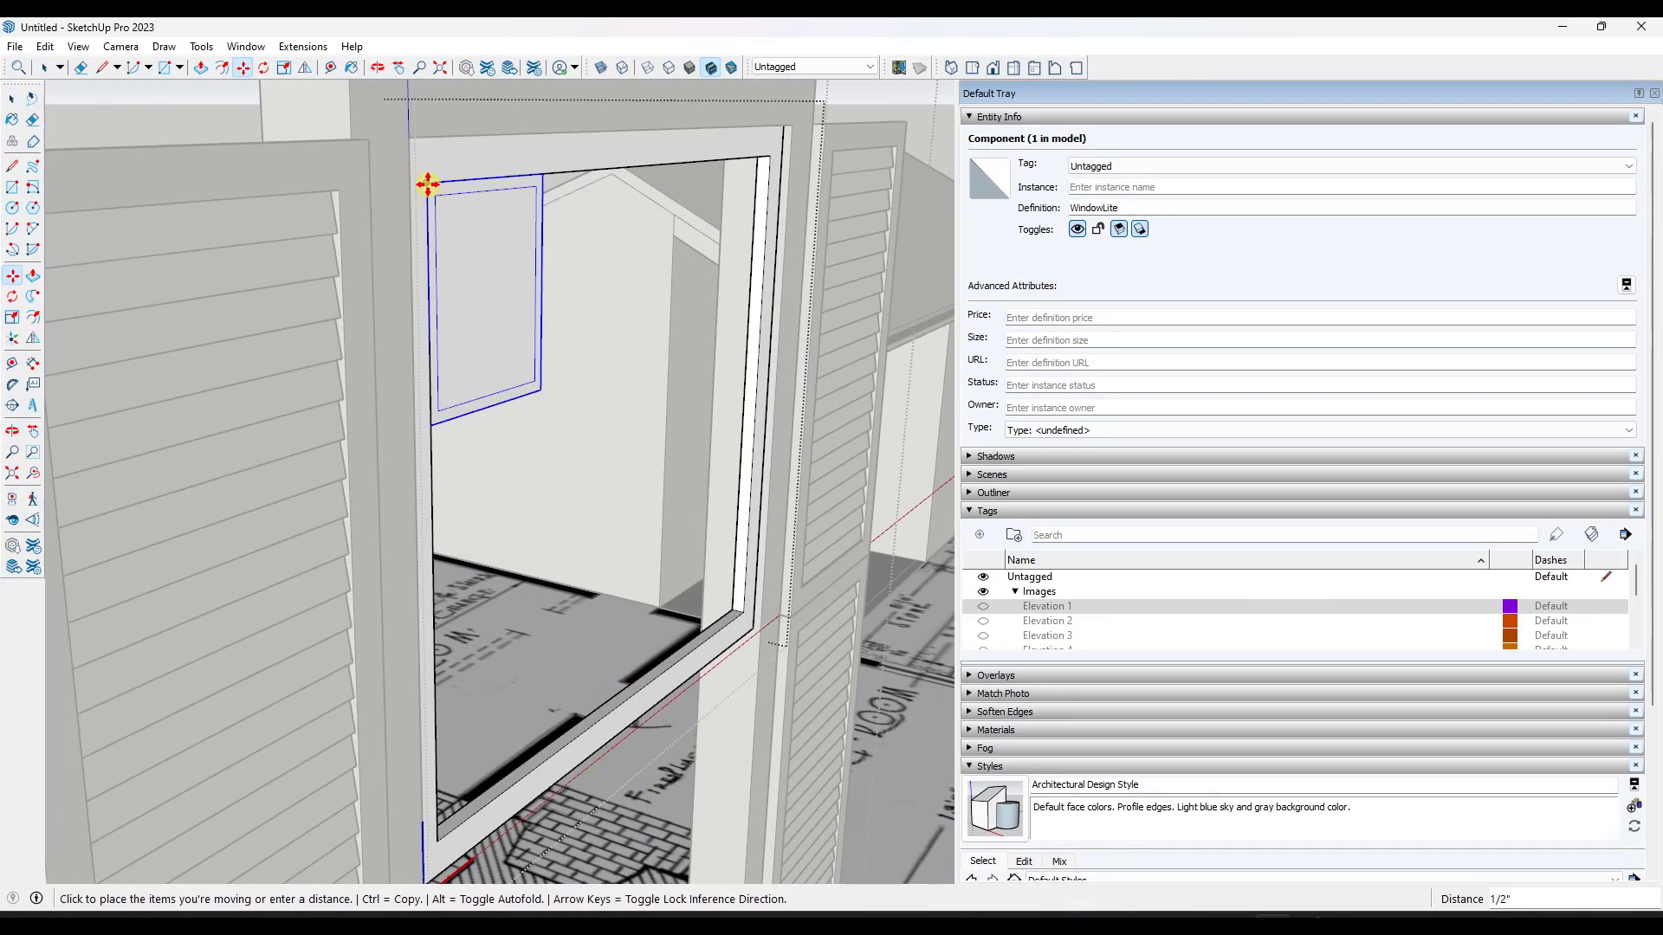
click(427, 183)
key(space)
Open the WindowLite component and push/pull its border face to give the muntin frame depth.
double_click(460, 191)
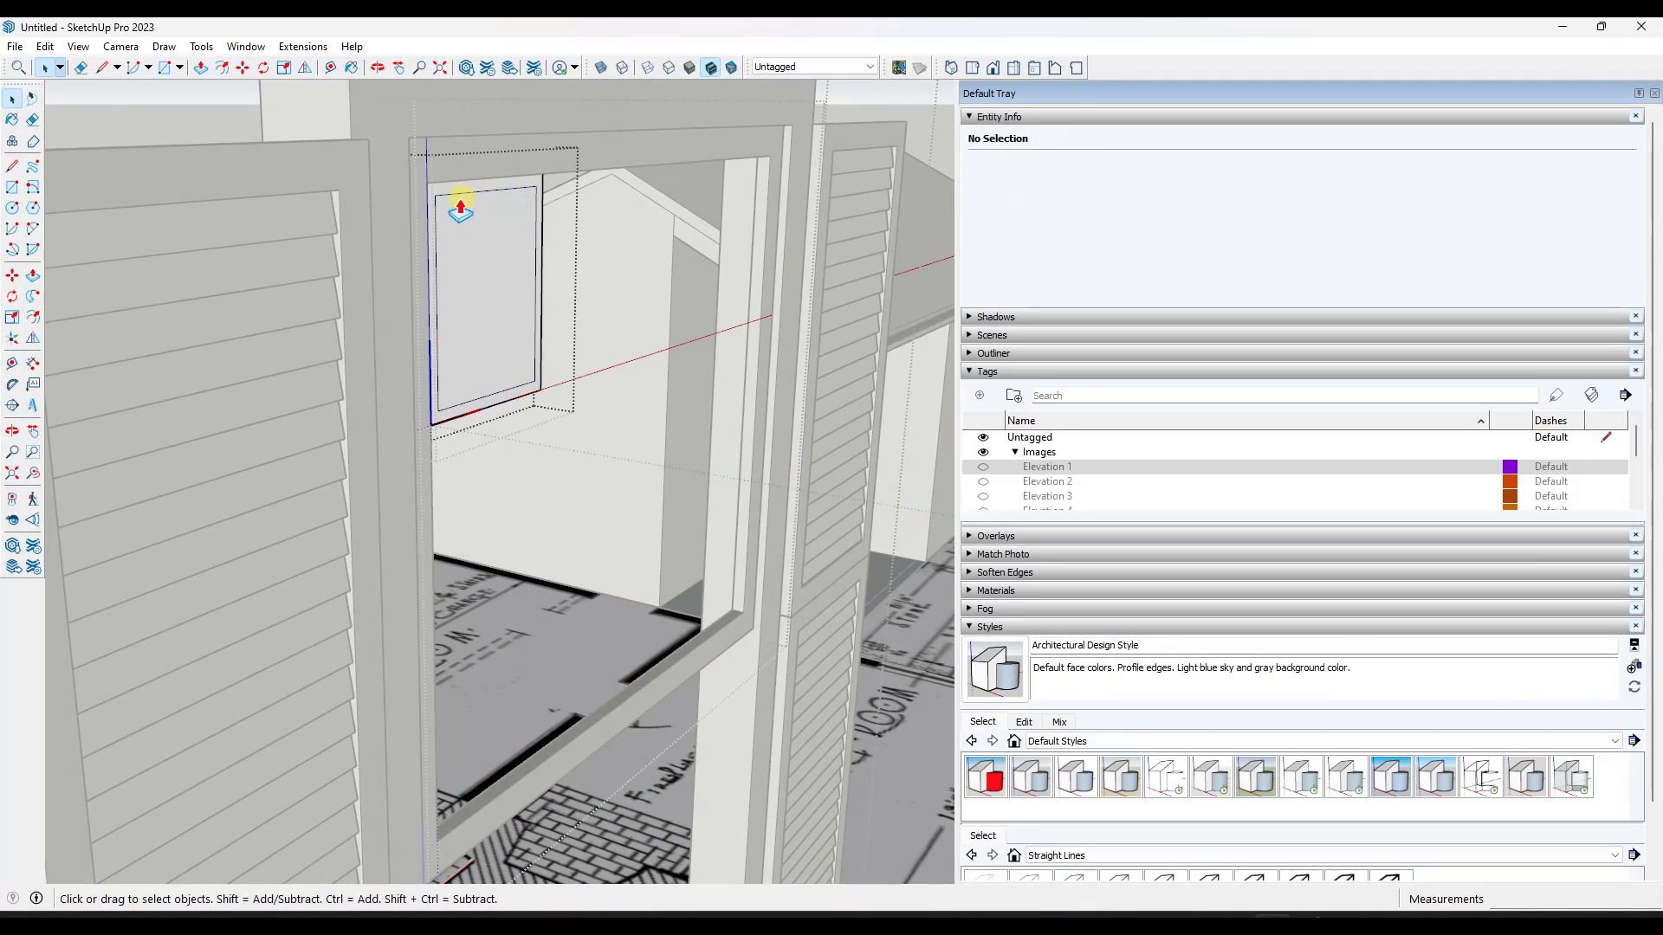
key(p)
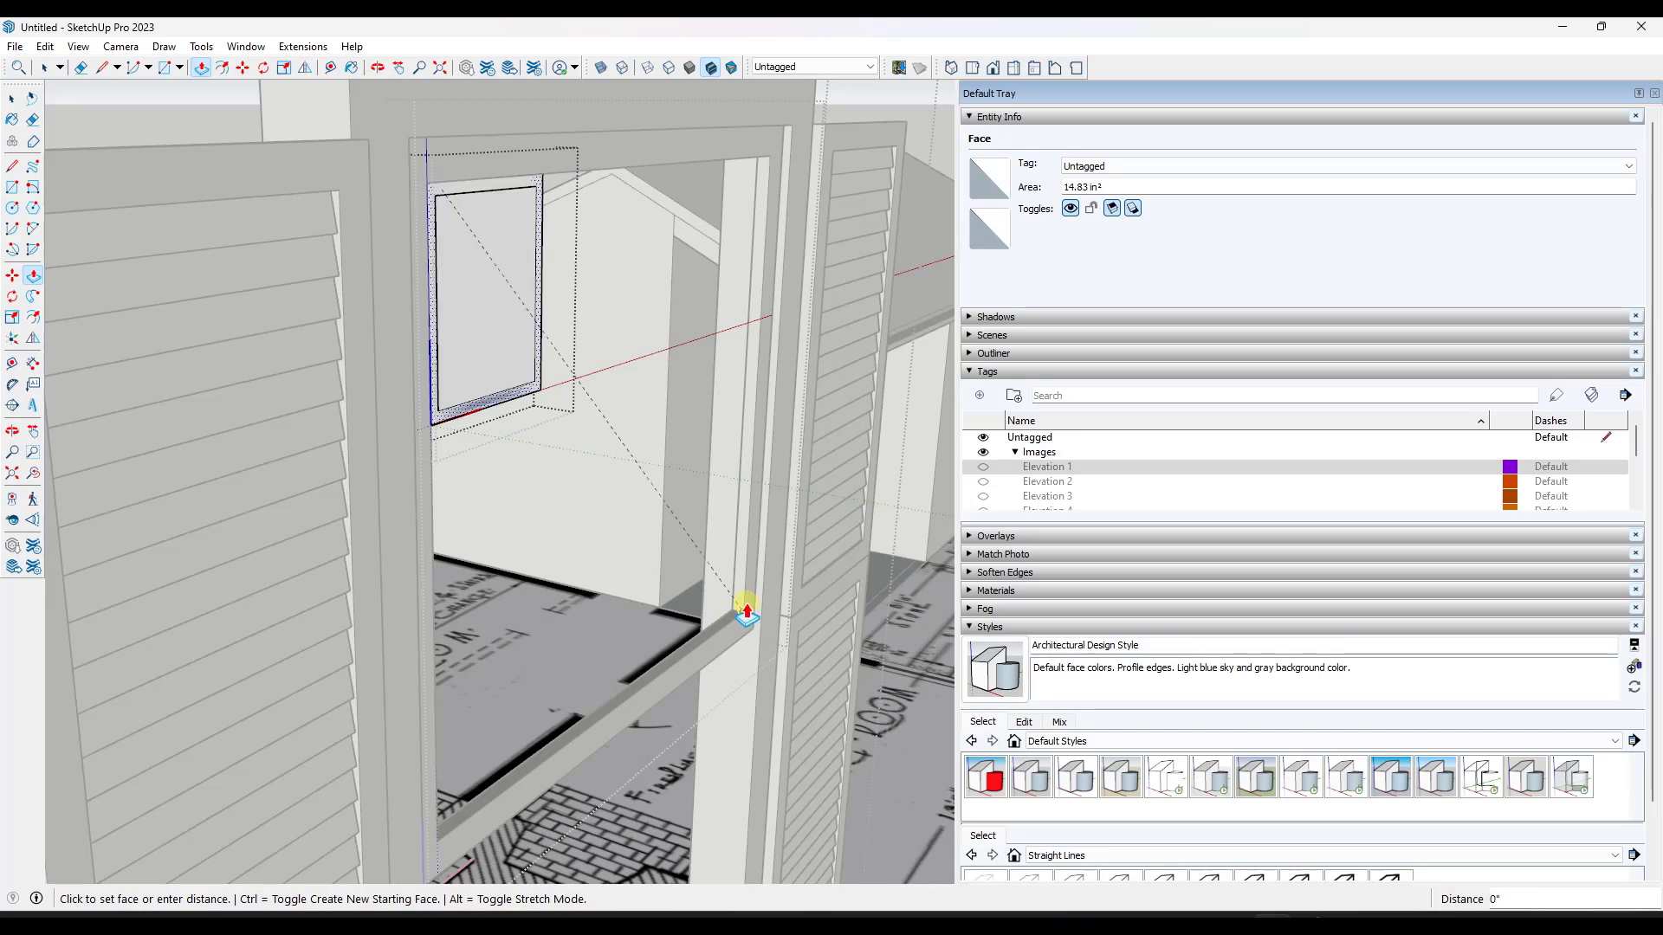
scroll(567, 351, up, 3)
click(559, 339)
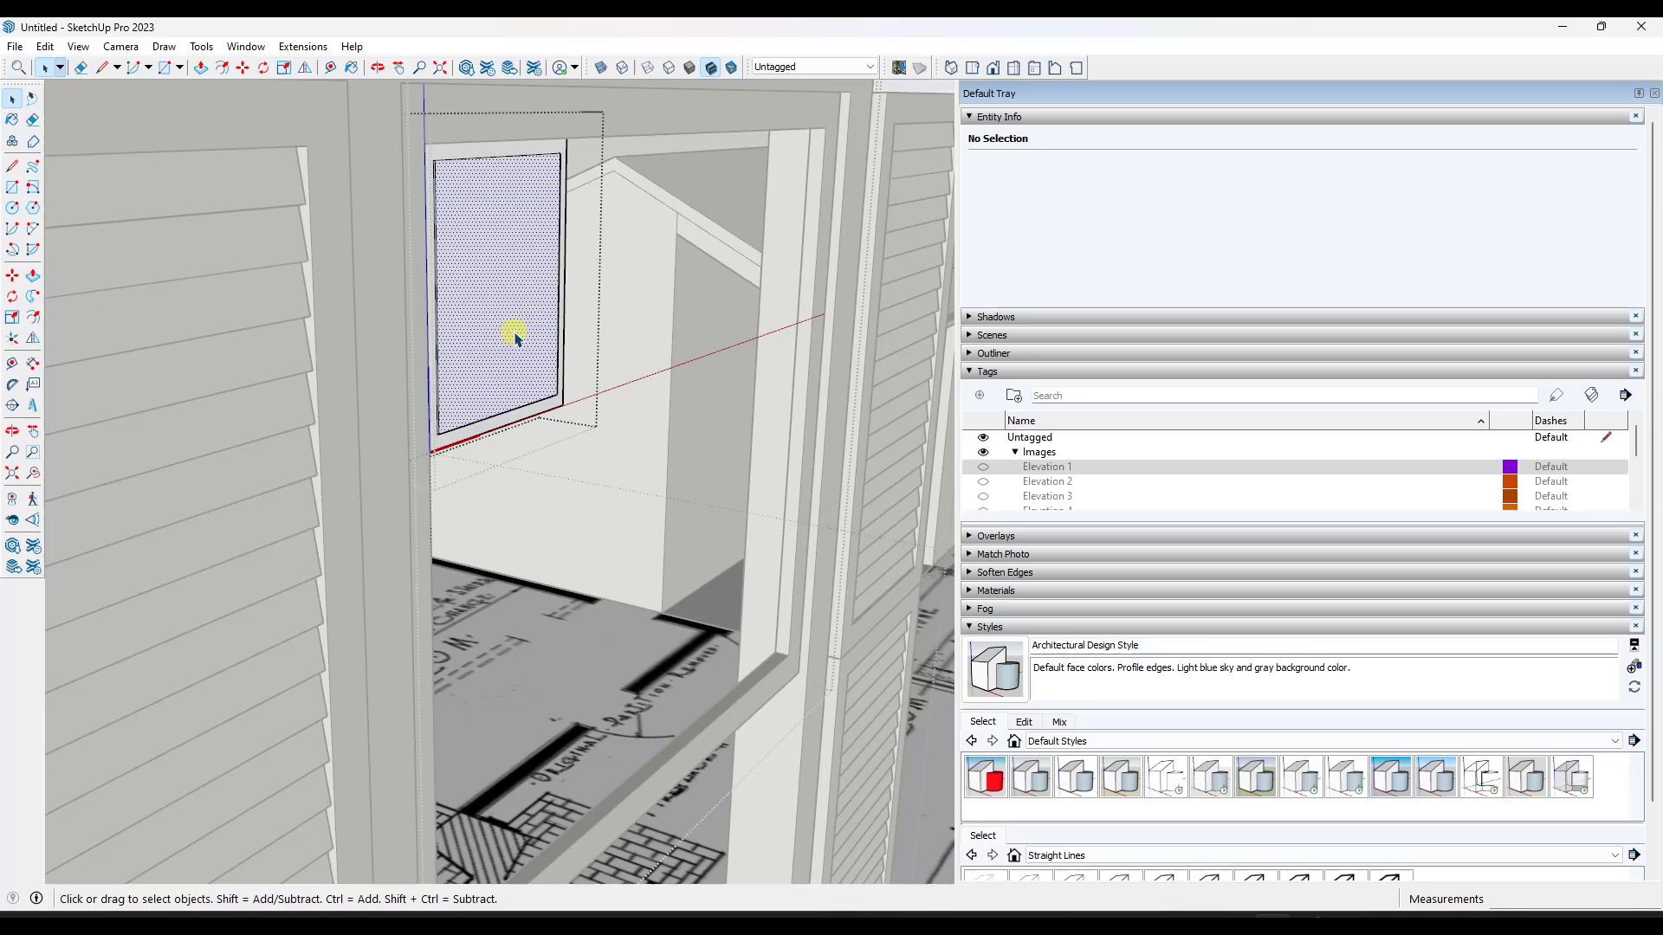
Push/pull the inner pane face of the WindowLite component back so it sits recessed within the muntin frame.
click(516, 334)
scroll(549, 374, up, 5)
scroll(452, 708, down, 3)
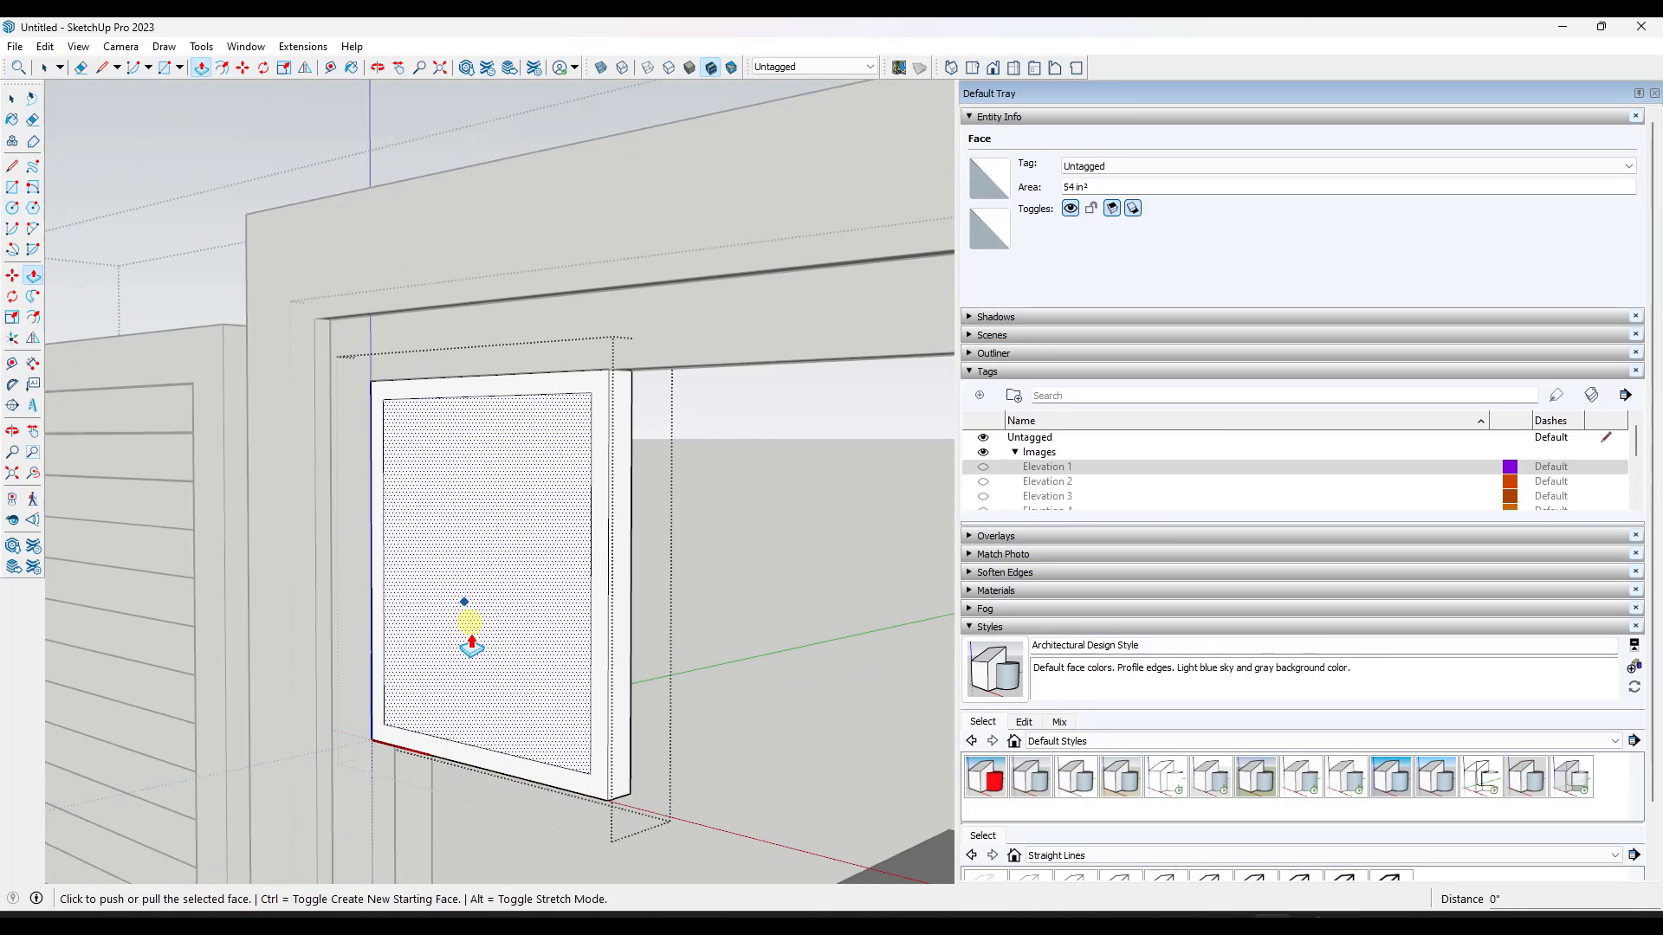
click(468, 631)
click(620, 801)
key(space)
scroll(508, 606, down, 3)
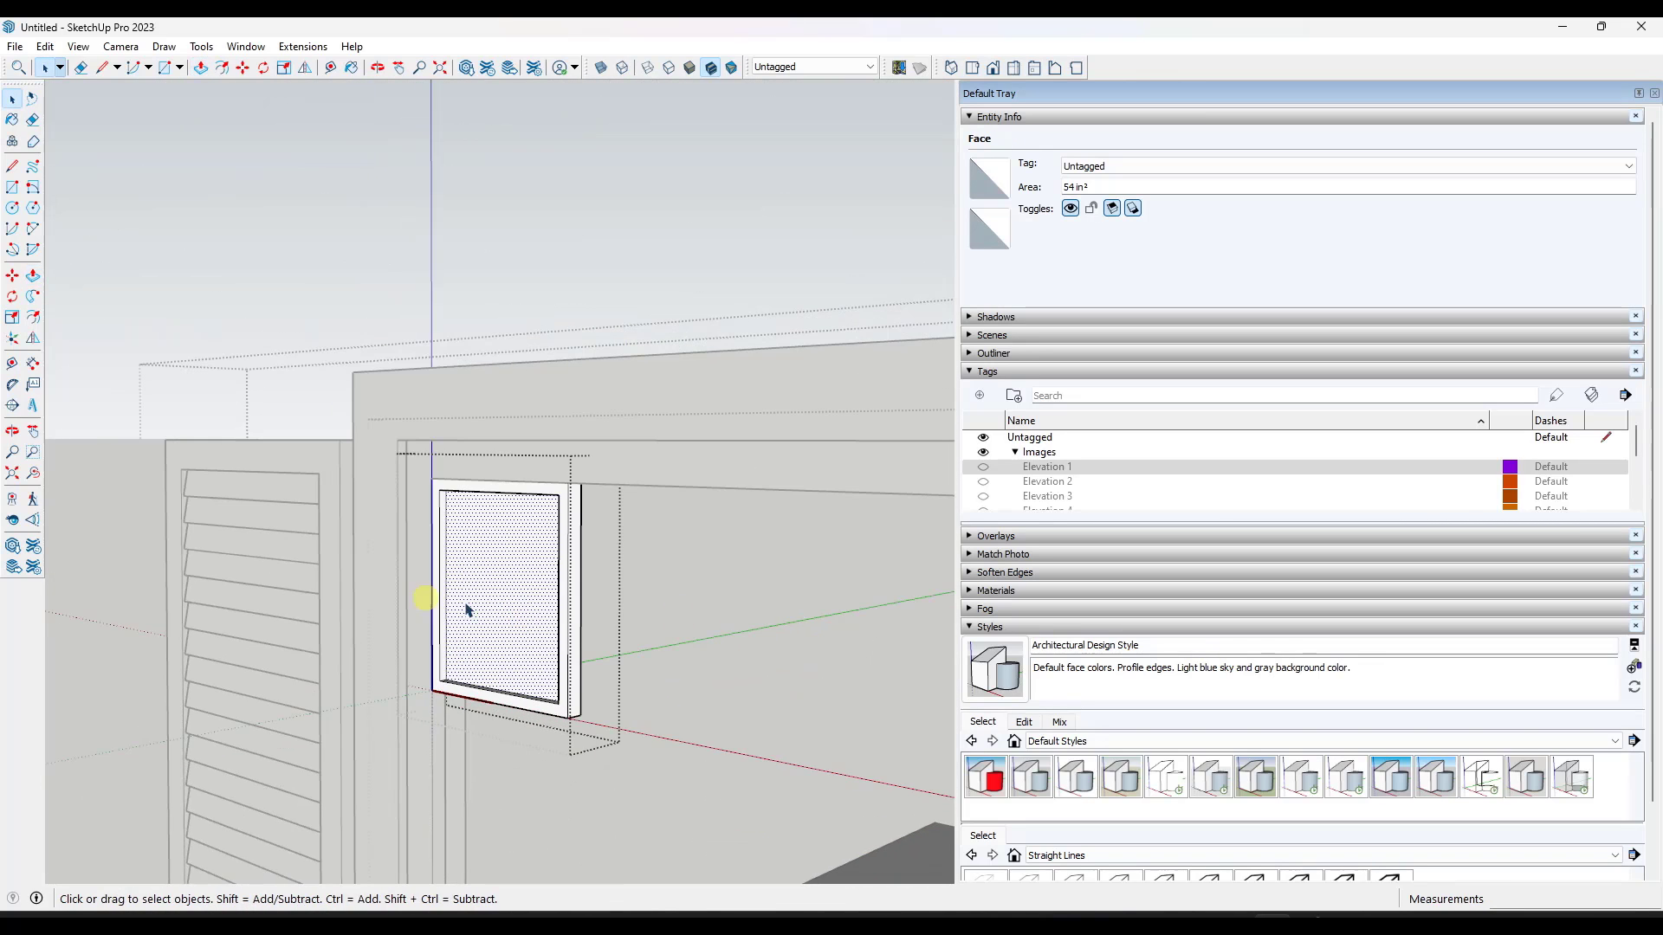
Array the WindowLite component across the top of the sash opening as 3 additional copies set edge to edge.
click(658, 563)
middle_drag(658, 563, 767, 543)
key(m)
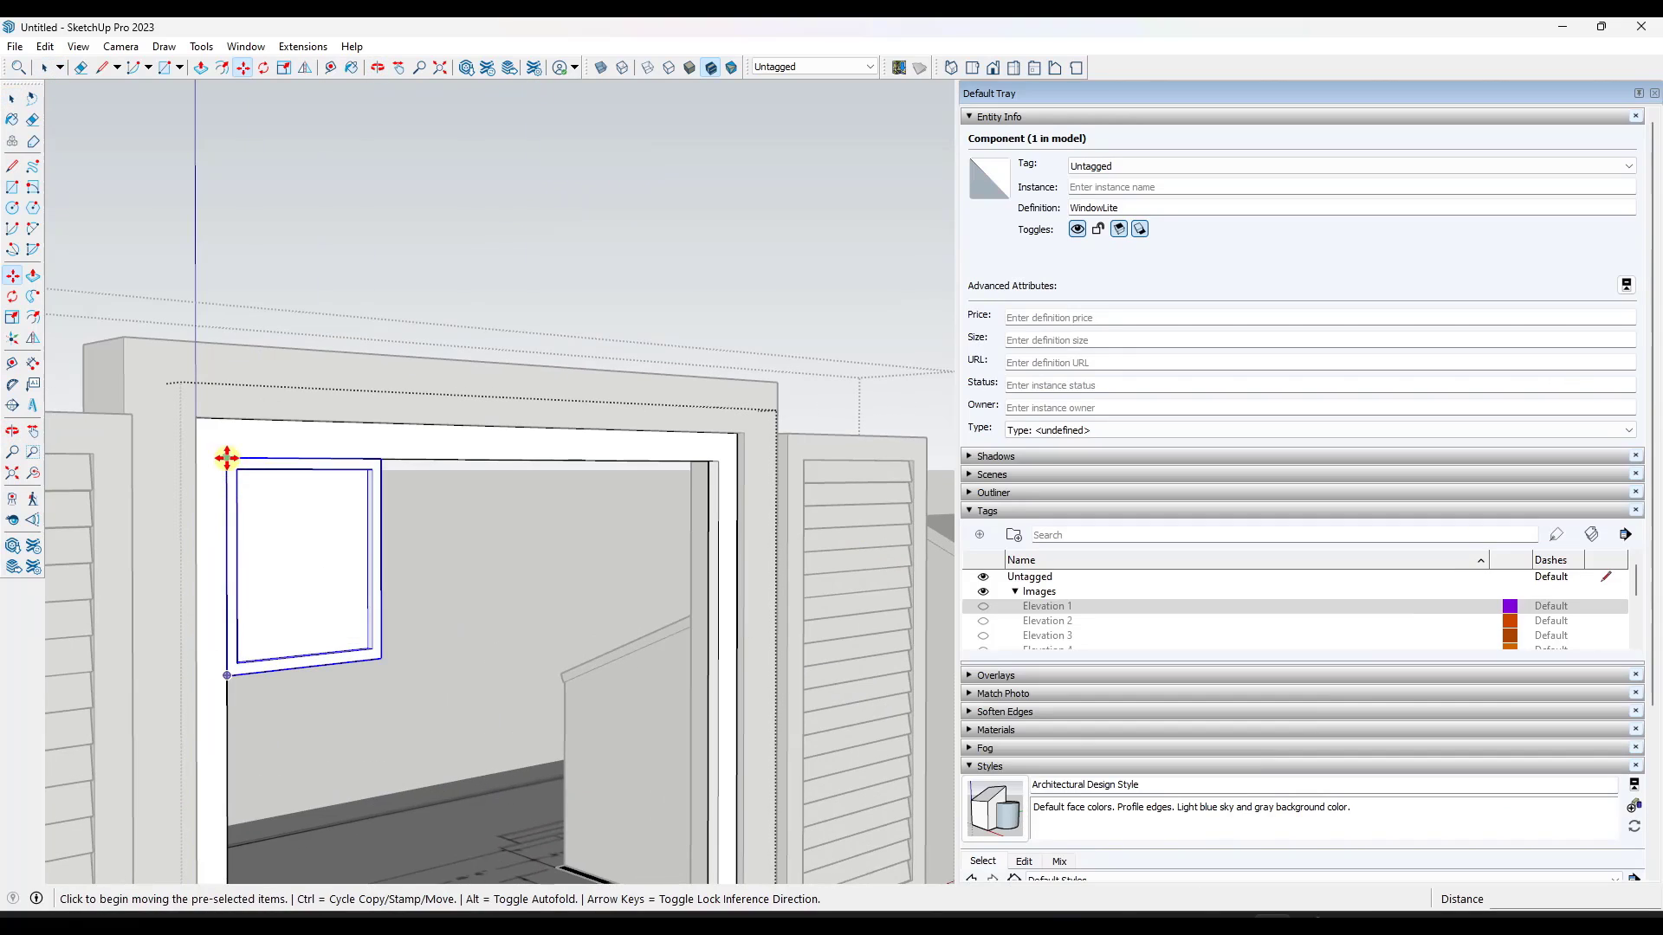
click(225, 460)
key(ctrl)
click(391, 457)
text(3x)
key(Return)
key(space)
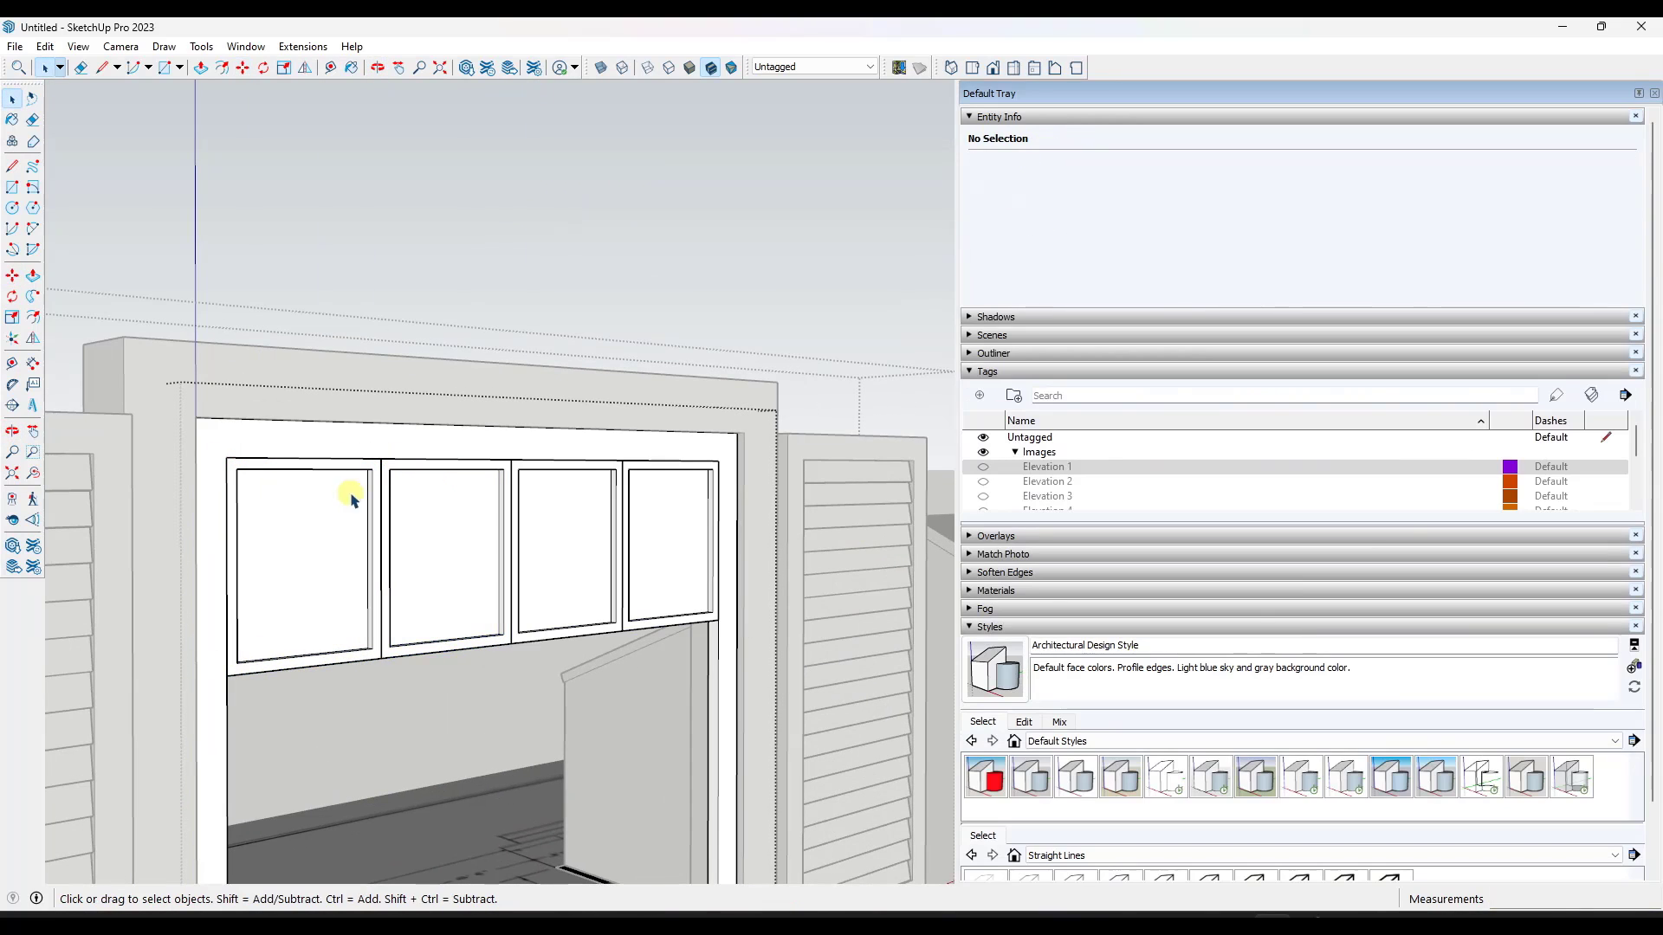
Array the row of four lites downward as 2 more rows to fill the sash opening.
shift+click(660, 526)
scroll(604, 498, down, 3)
scroll(689, 438, up, 3)
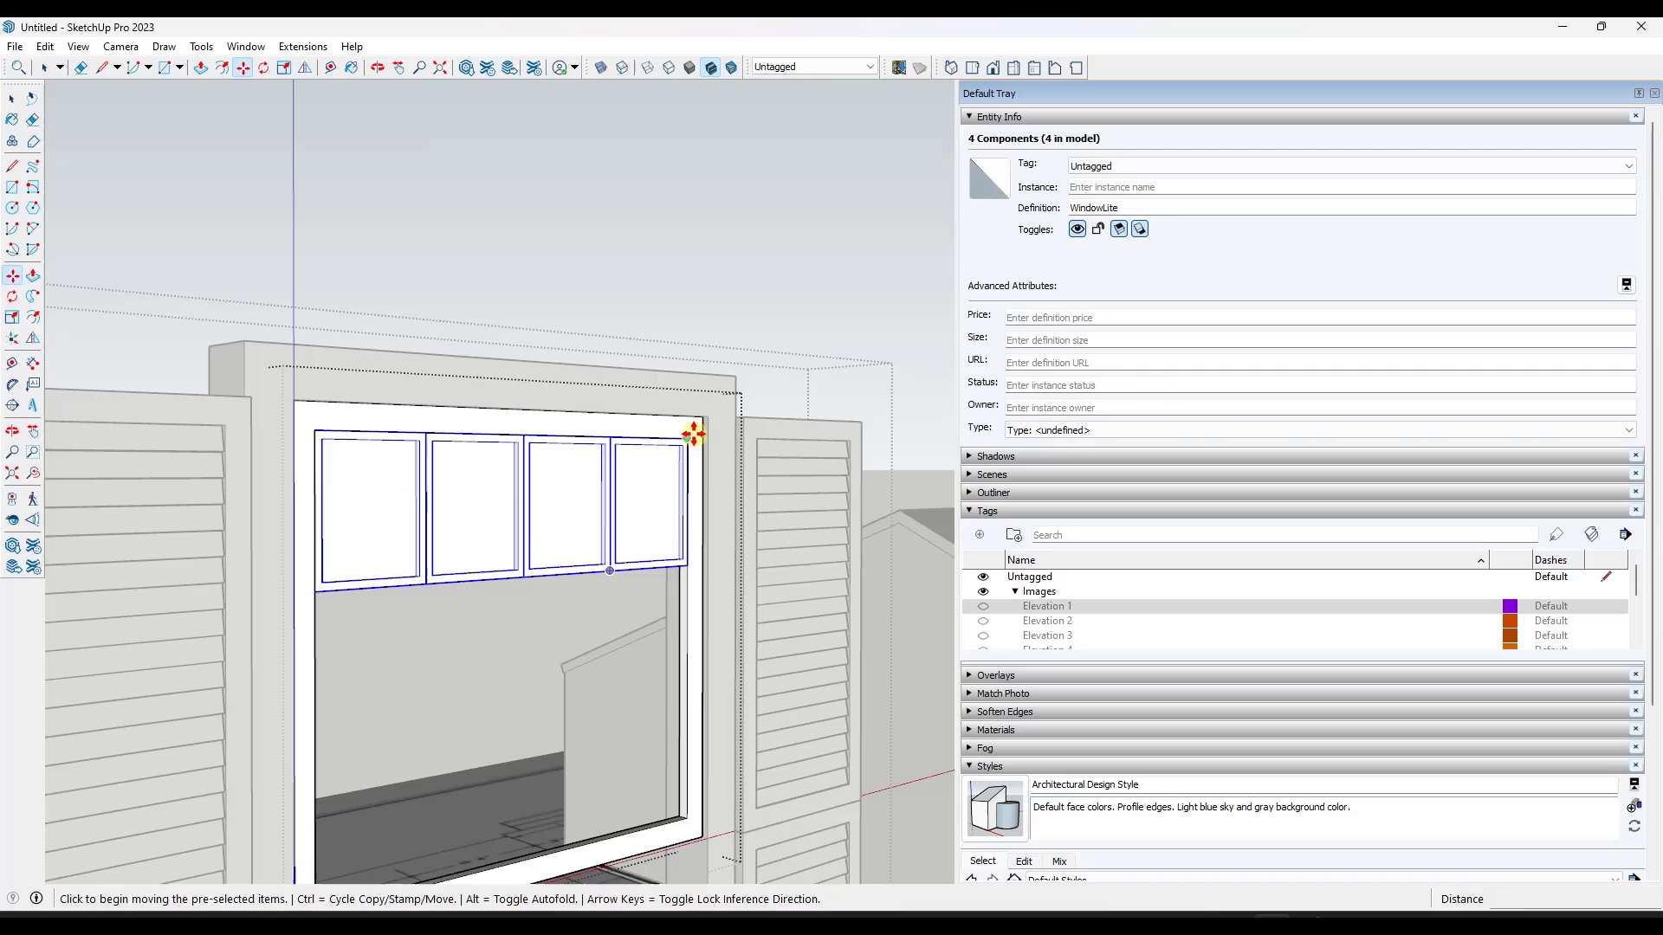
click(690, 434)
key(ctrl)
click(690, 564)
text(*2)
key(Return)
key(space)
scroll(664, 498, down, 3)
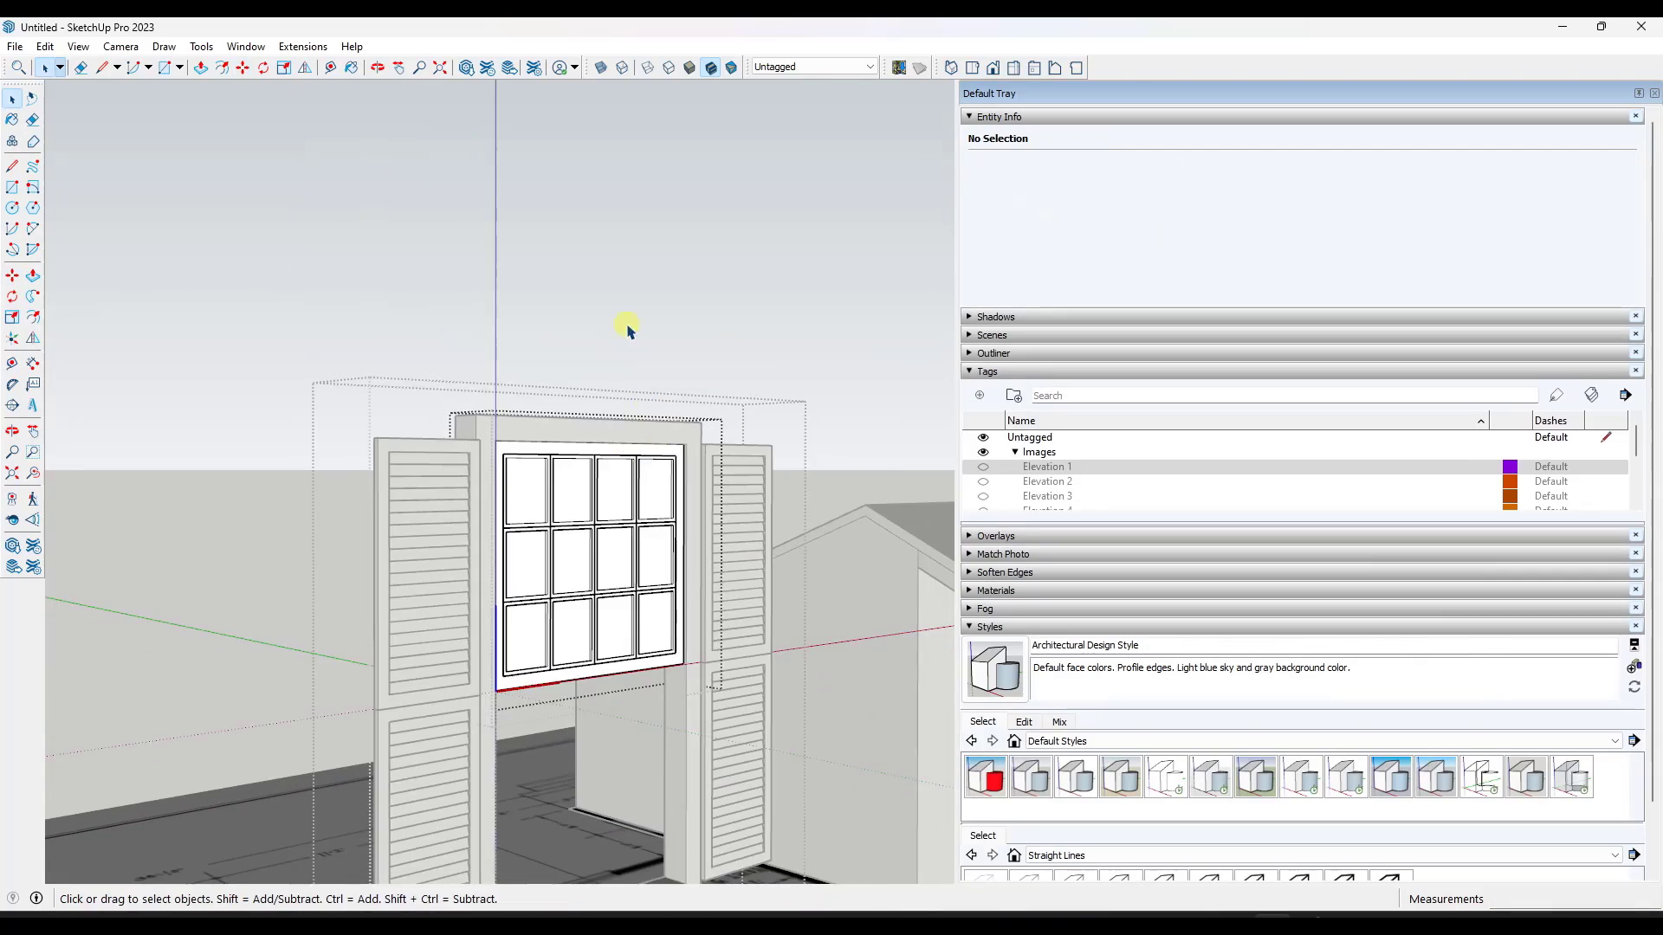
Close the sash component, select the finished Window Slider and move it by its corner within the window frame.
click(627, 324)
scroll(627, 554, down, 1)
click(603, 590)
middle_drag(602, 589, 555, 637)
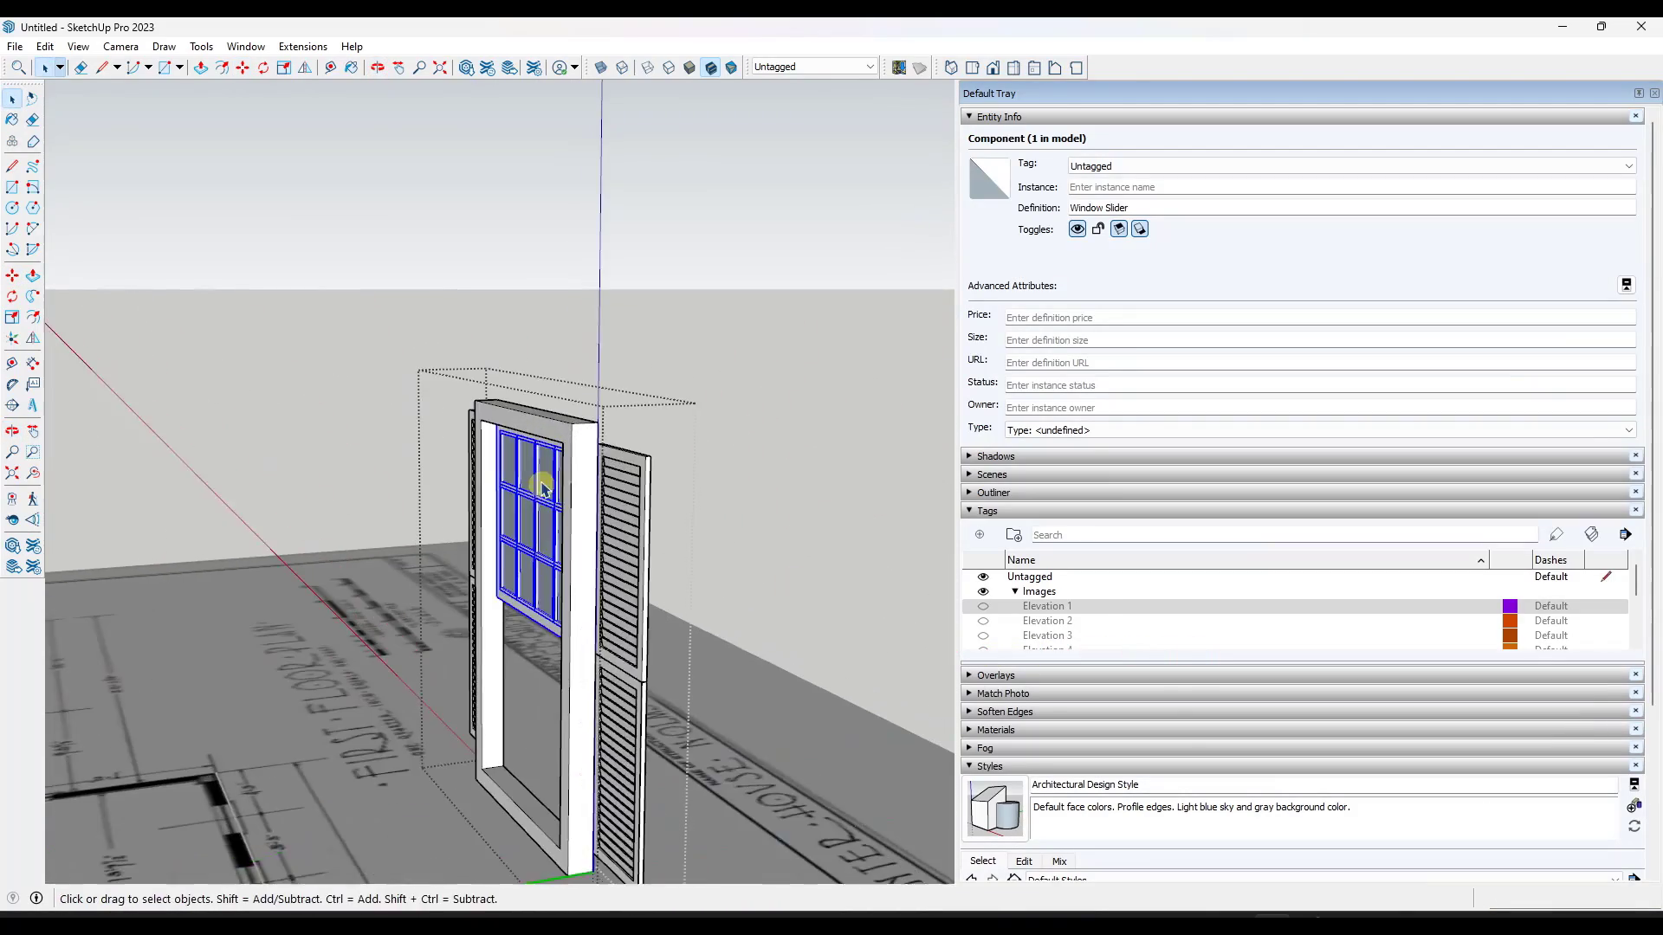
scroll(528, 467, up, 2)
middle_drag(539, 411, 494, 350)
scroll(511, 459, down, 1)
scroll(514, 465, up, 2)
key(m)
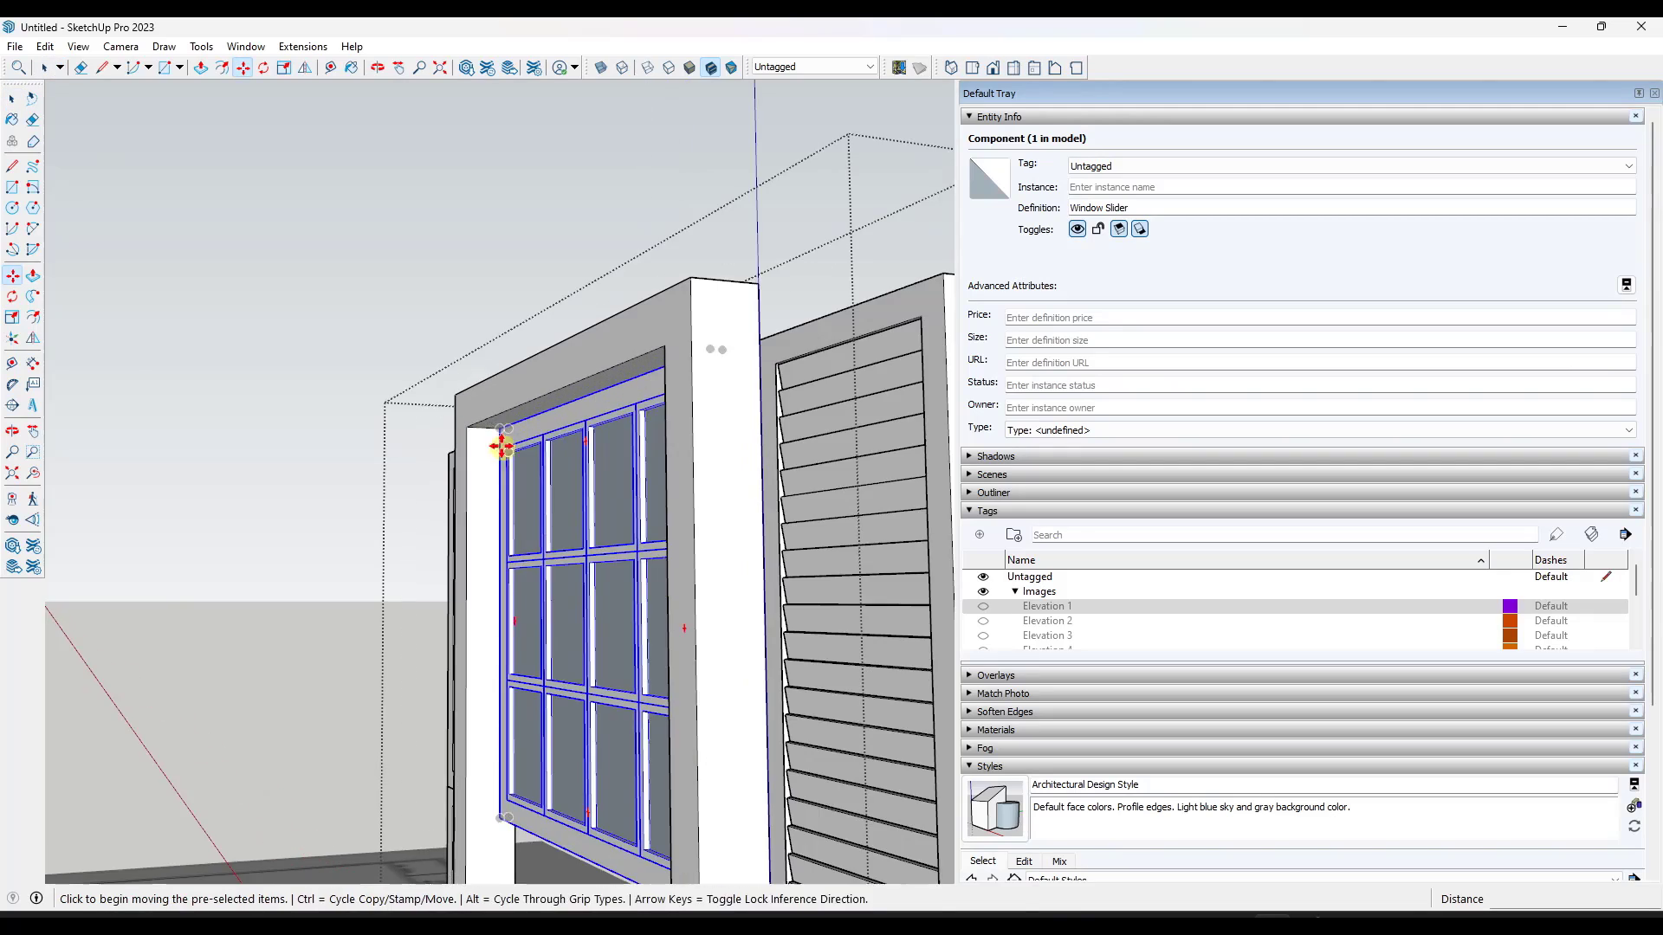
scroll(500, 832, up, 3)
click(502, 769)
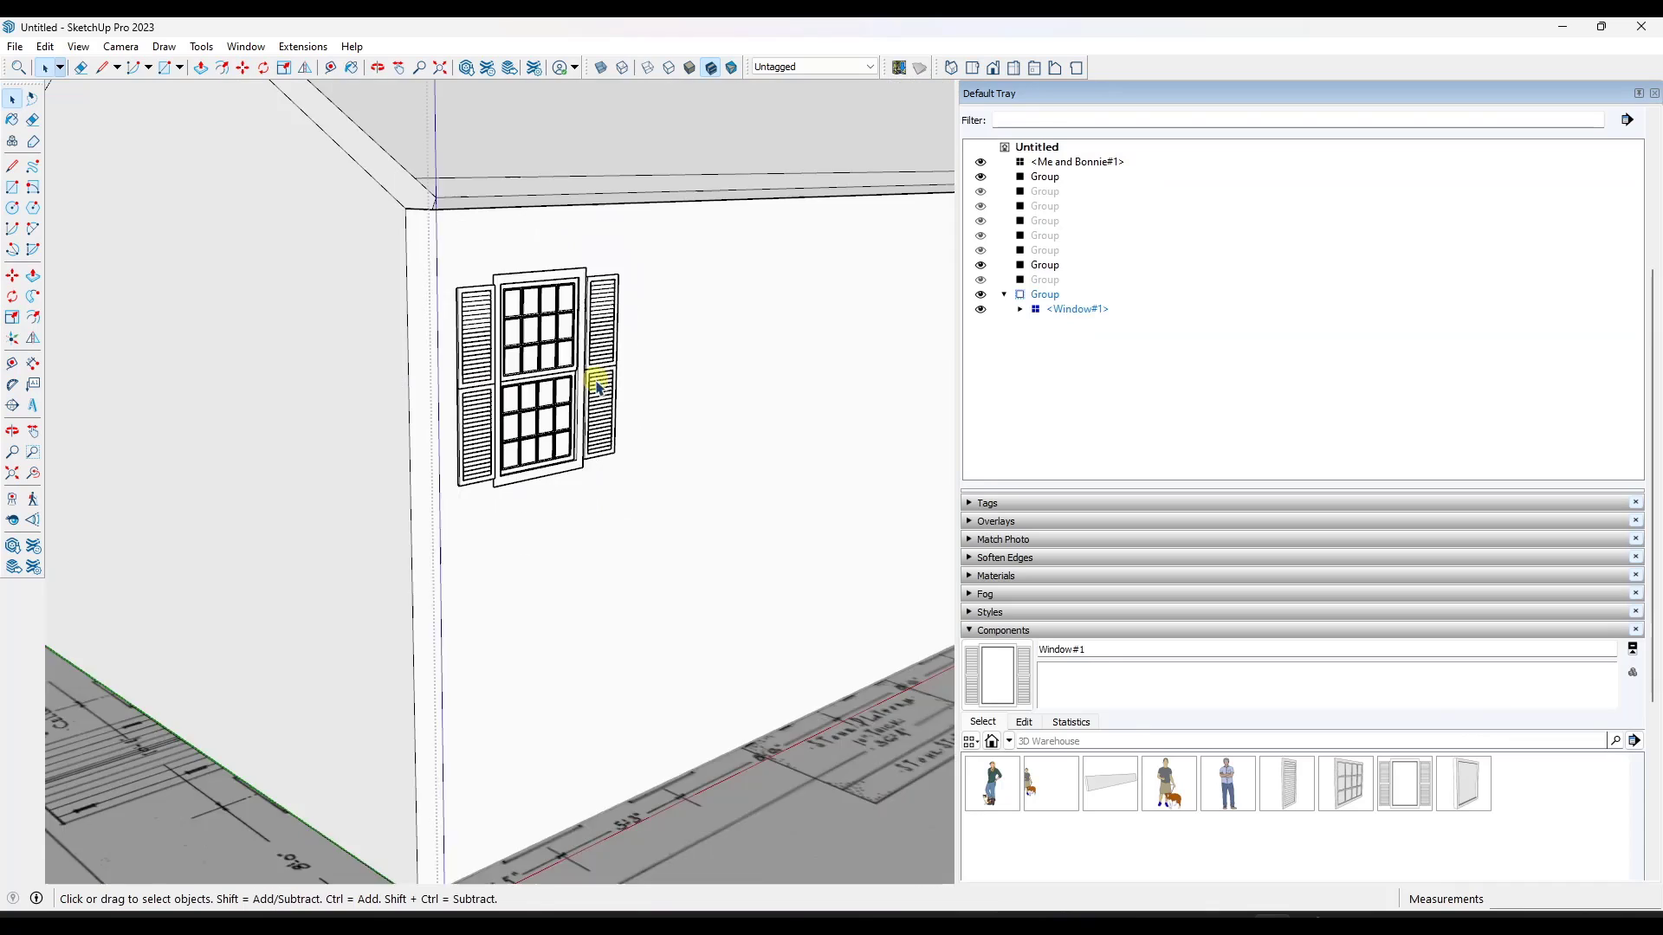
Show the Elevation 1 tag and turn on X-ray to see the north elevation through the house.
middle_drag(594, 372, 569, 329)
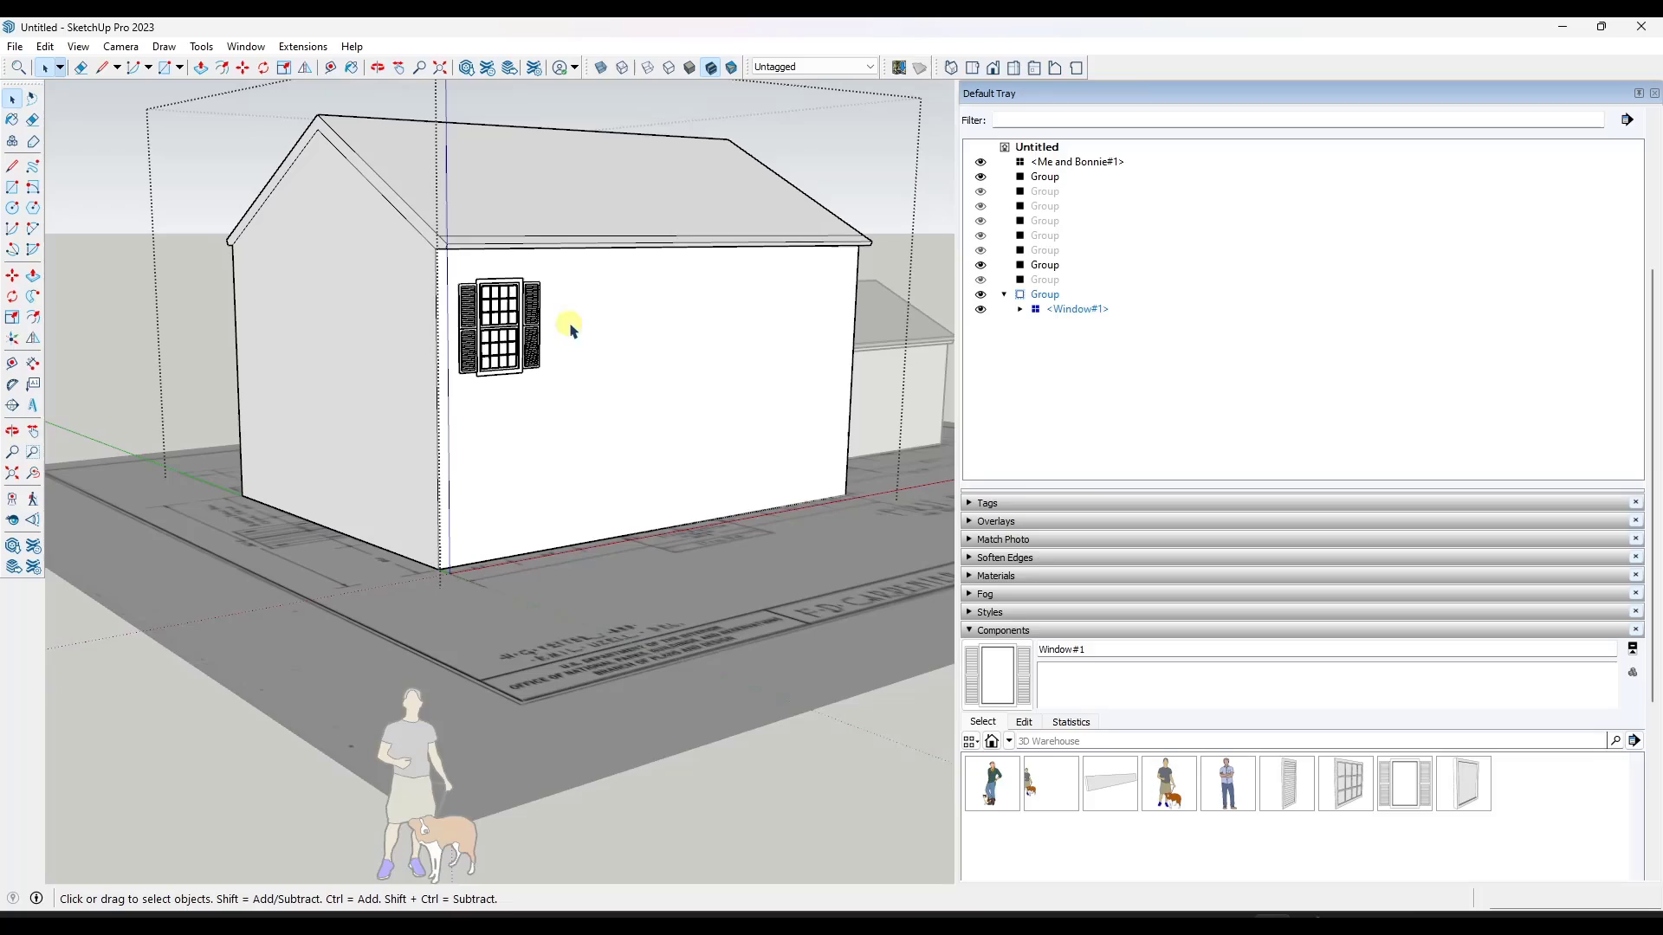
scroll(1087, 282, up, 1)
scroll(1087, 286, down, 3)
click(974, 400)
click(982, 493)
middle_drag(416, 372, 162, 380)
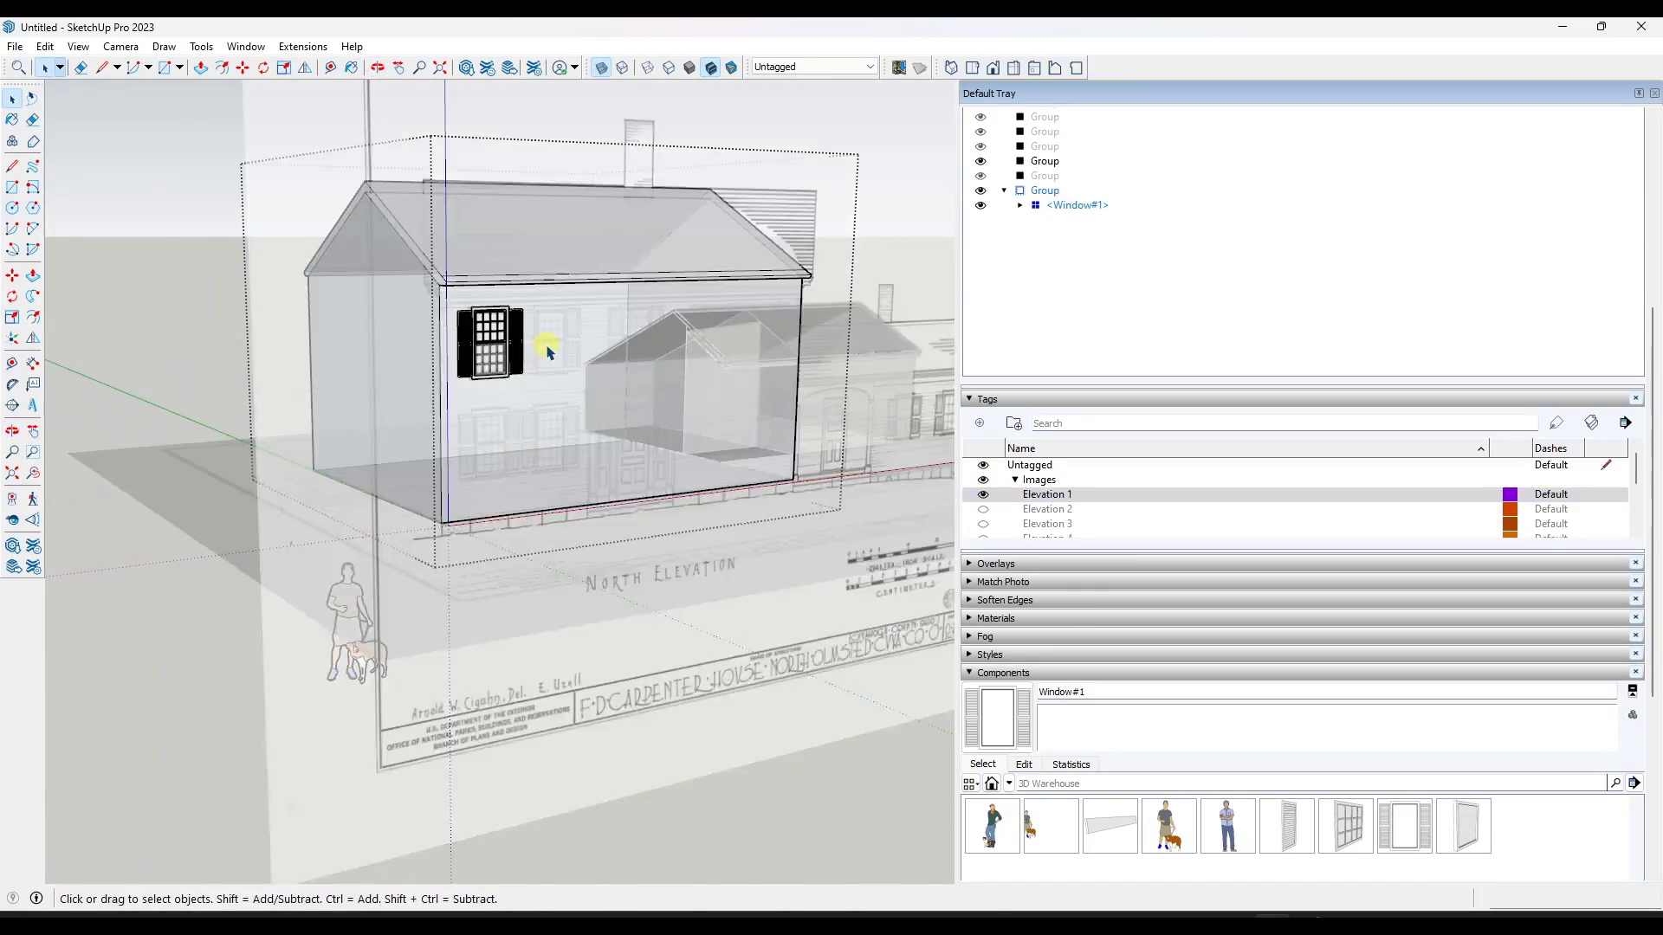
Copy the upper-floor window sideways along the front wall so its shutters meet those of the original.
scroll(552, 449, up, 5)
click(356, 374)
middle_drag(356, 374, 578, 360)
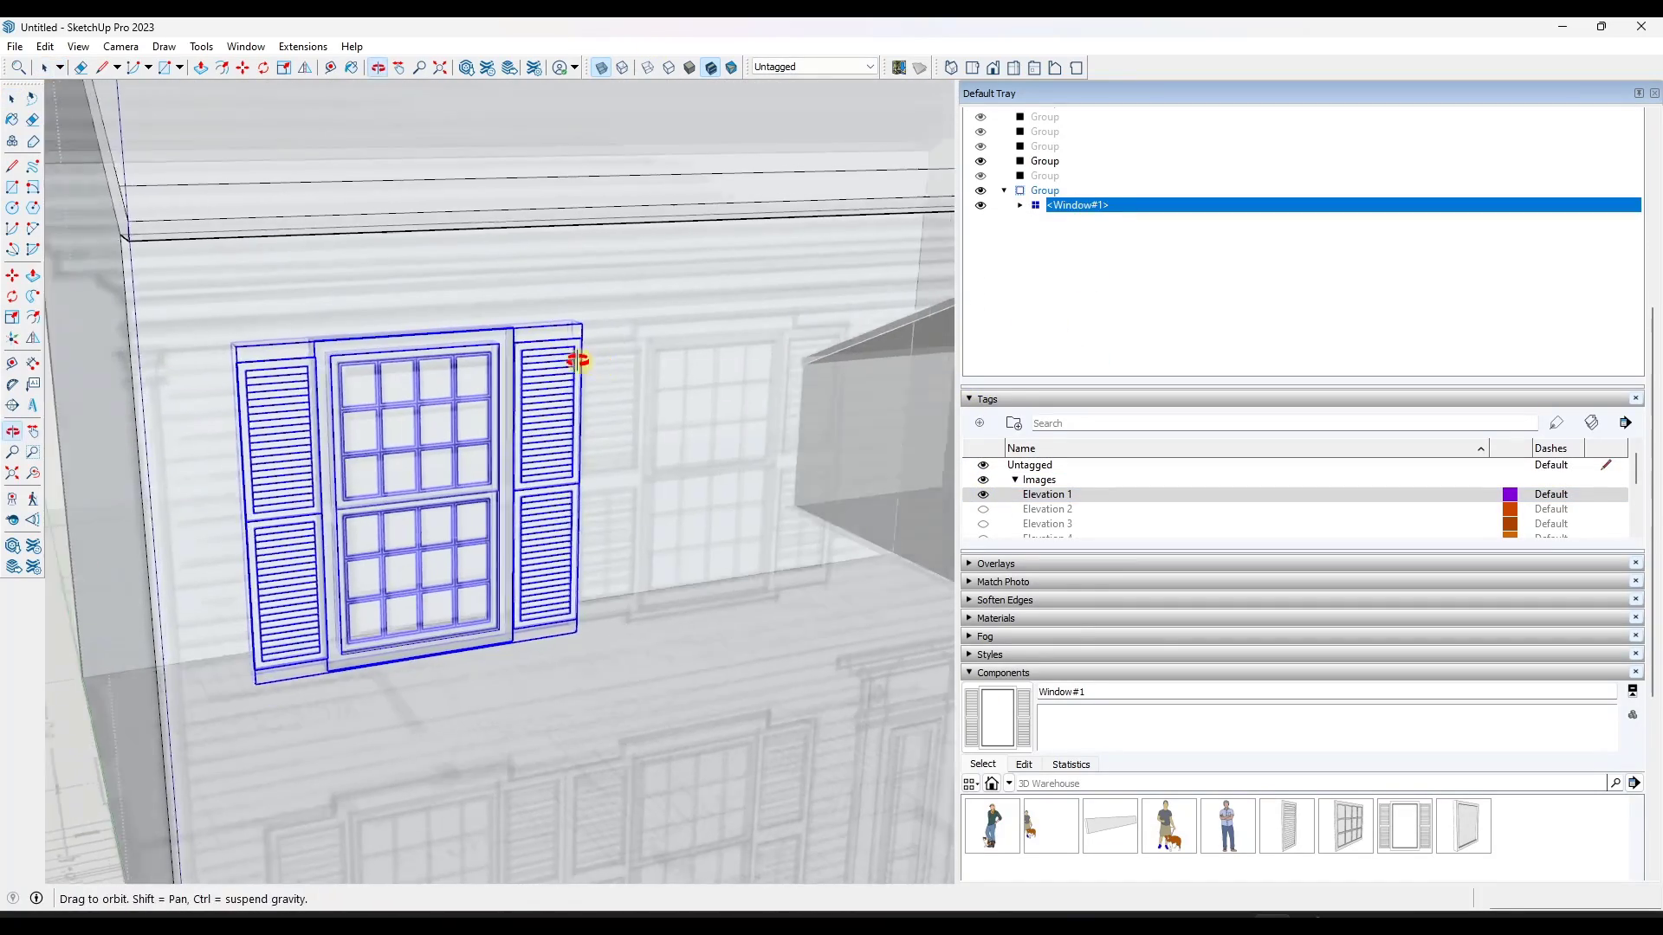
key(m)
key(ctrl)
click(235, 344)
click(582, 324)
scroll(441, 316, down, 5)
middle_drag(649, 316, 612, 283)
scroll(581, 272, up, 3)
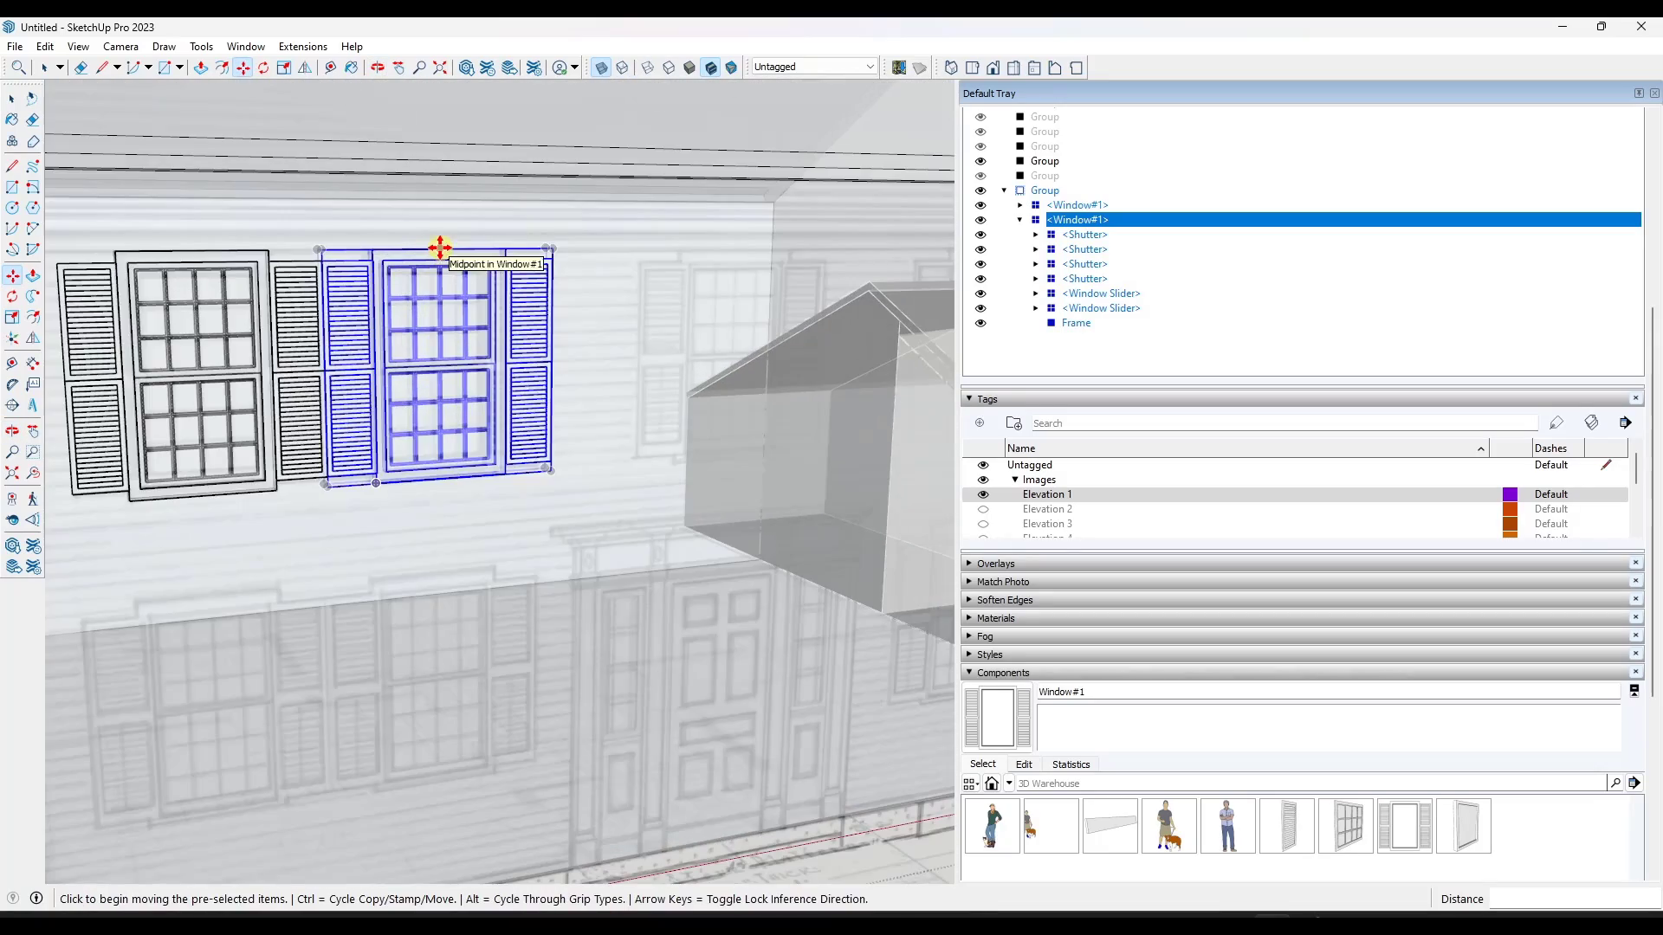
Copy the second window along the wall to the single window position above the entrance in the elevation.
click(440, 248)
scroll(721, 629, down, 3)
click(735, 610)
scroll(427, 338, down, 2)
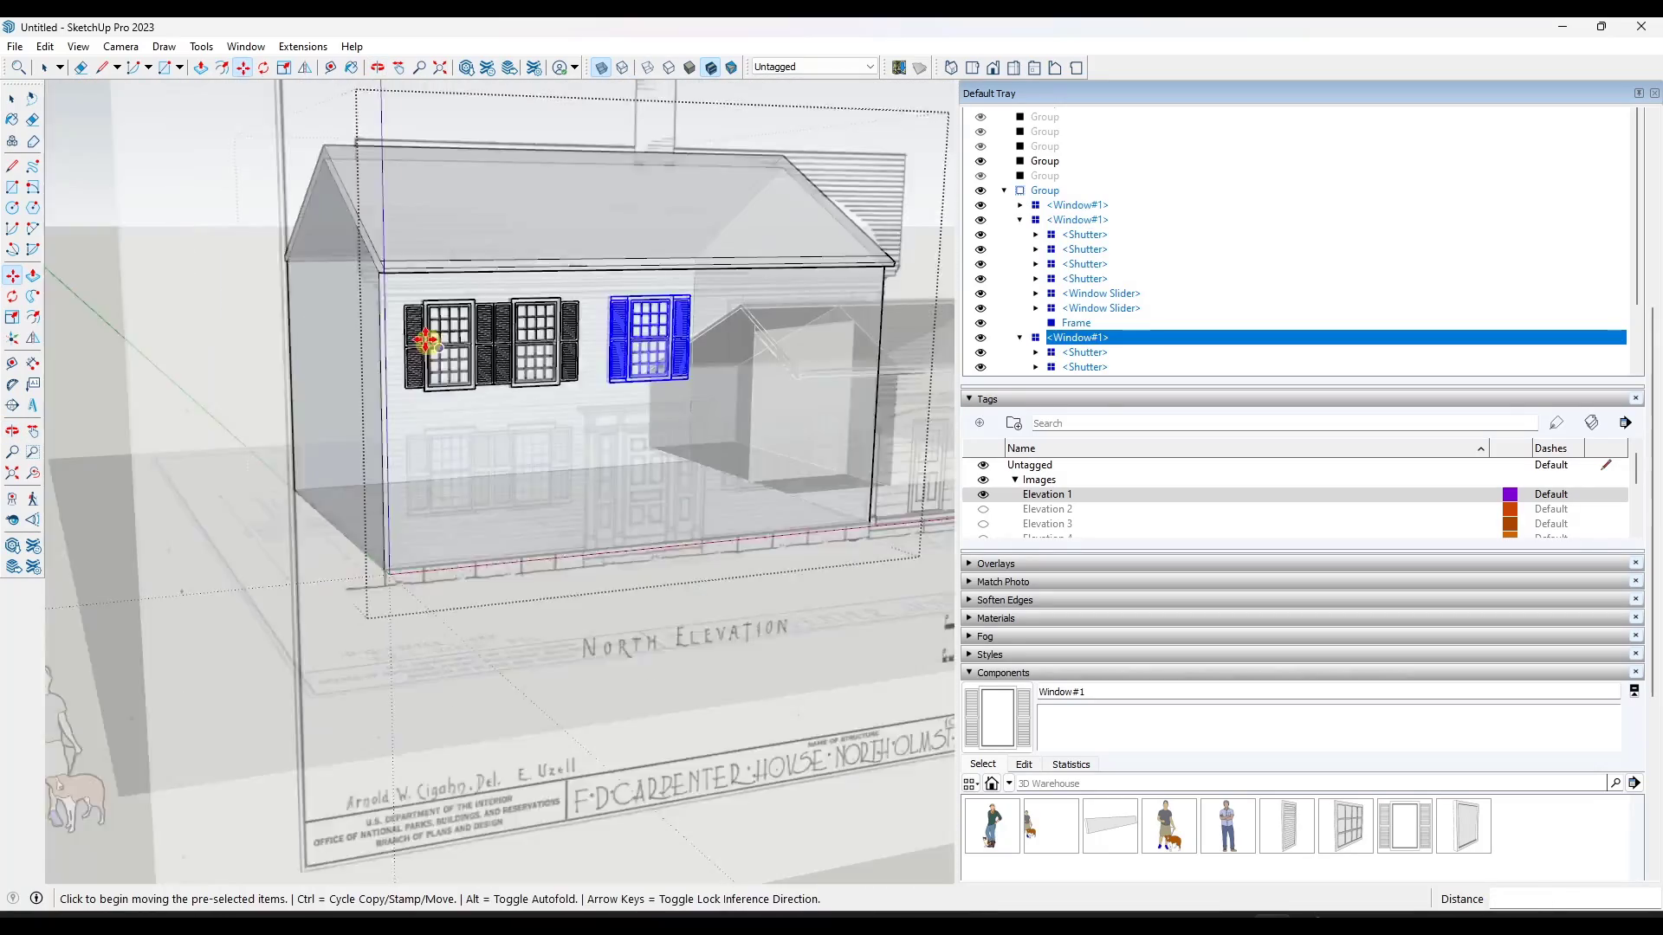
Copy the first pair of upper-floor windows to the far end of the front wall, level with the row.
scroll(427, 337, up, 3)
shift+middle_drag(519, 294, 286, 312)
key(space)
drag(108, 272, 398, 460)
key(m)
scroll(383, 361, up, 2)
click(383, 361)
key(ctrl)
scroll(710, 337, down, 3)
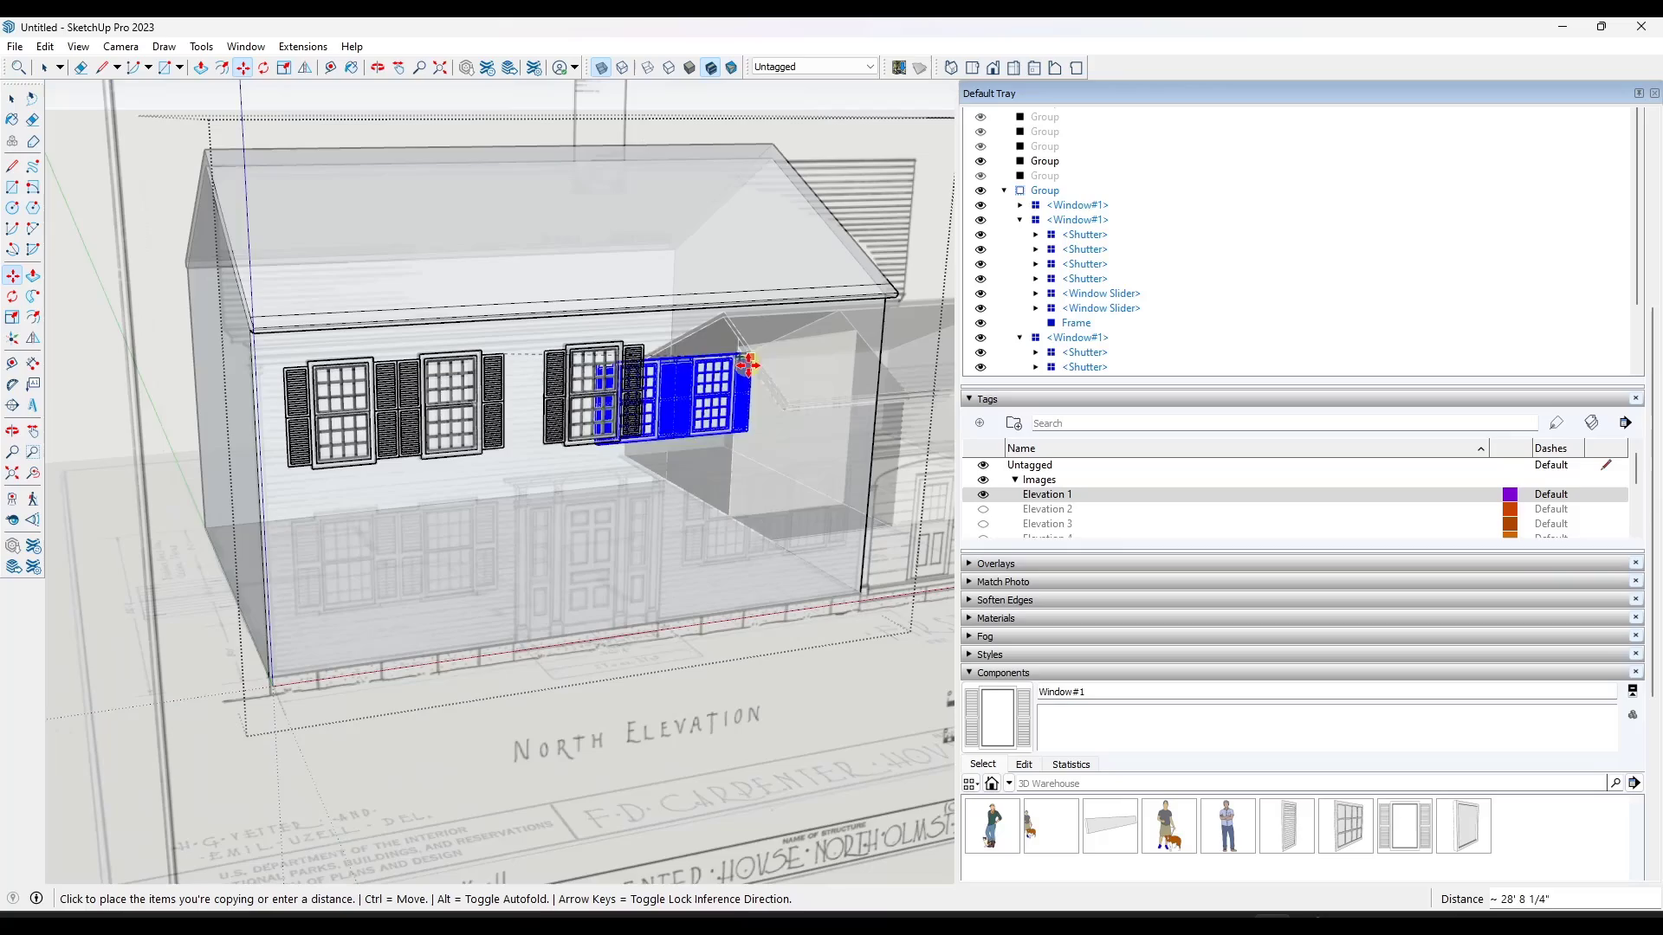
scroll(801, 342, up, 3)
scroll(861, 304, down, 4)
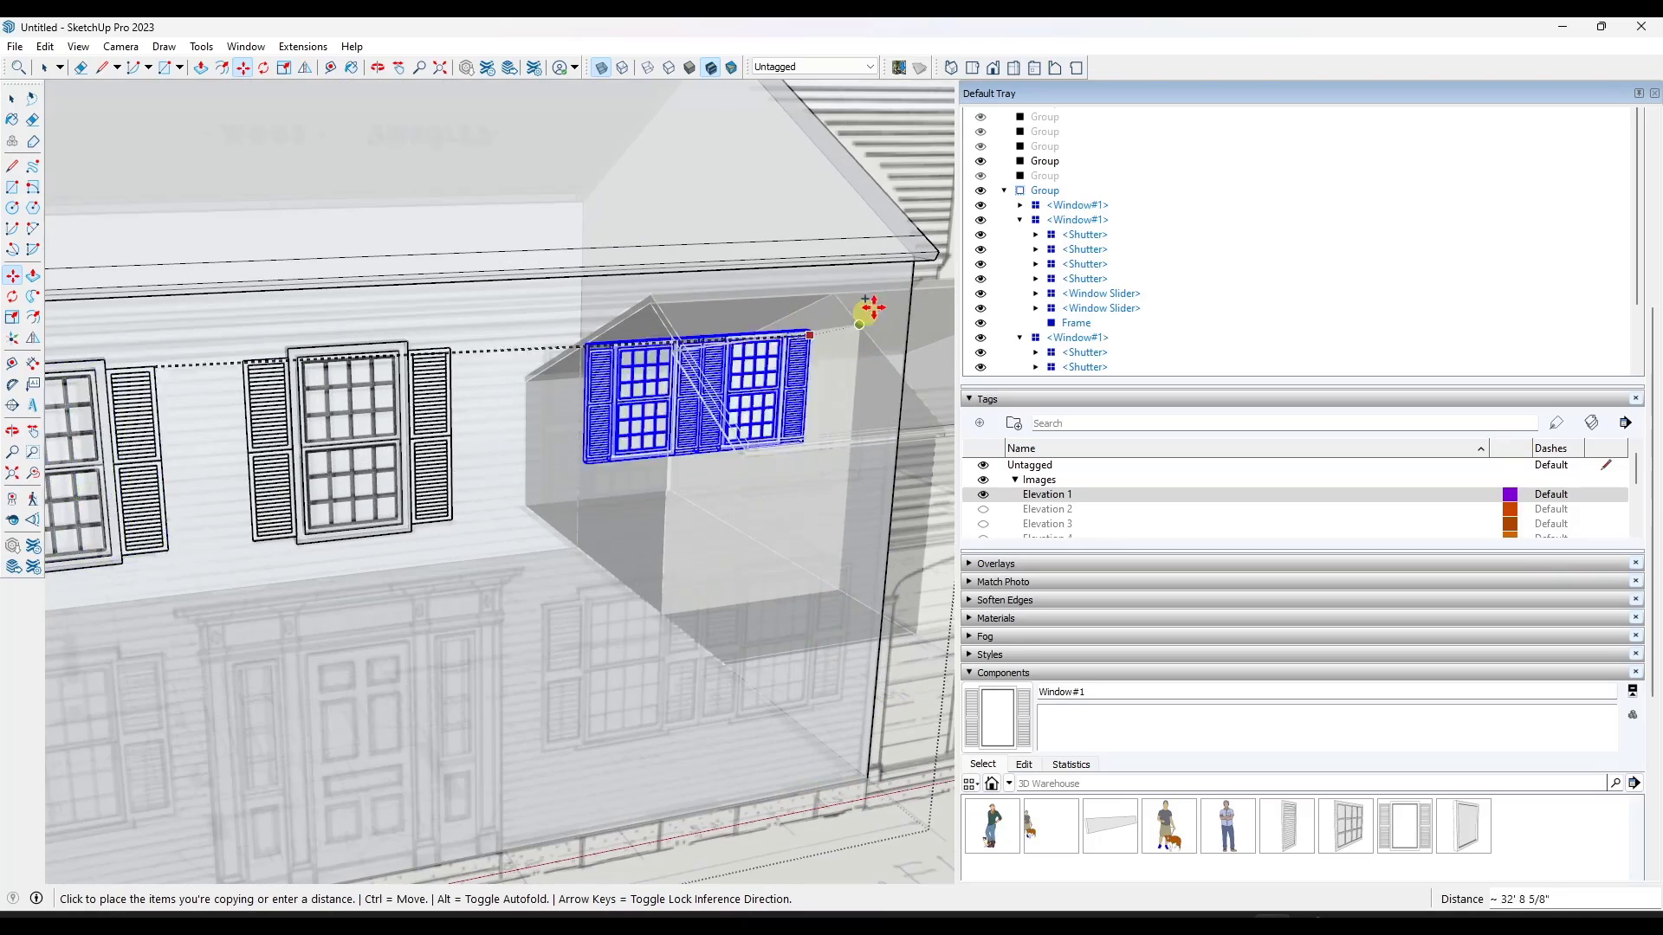
click(671, 499)
scroll(731, 612, up, 6)
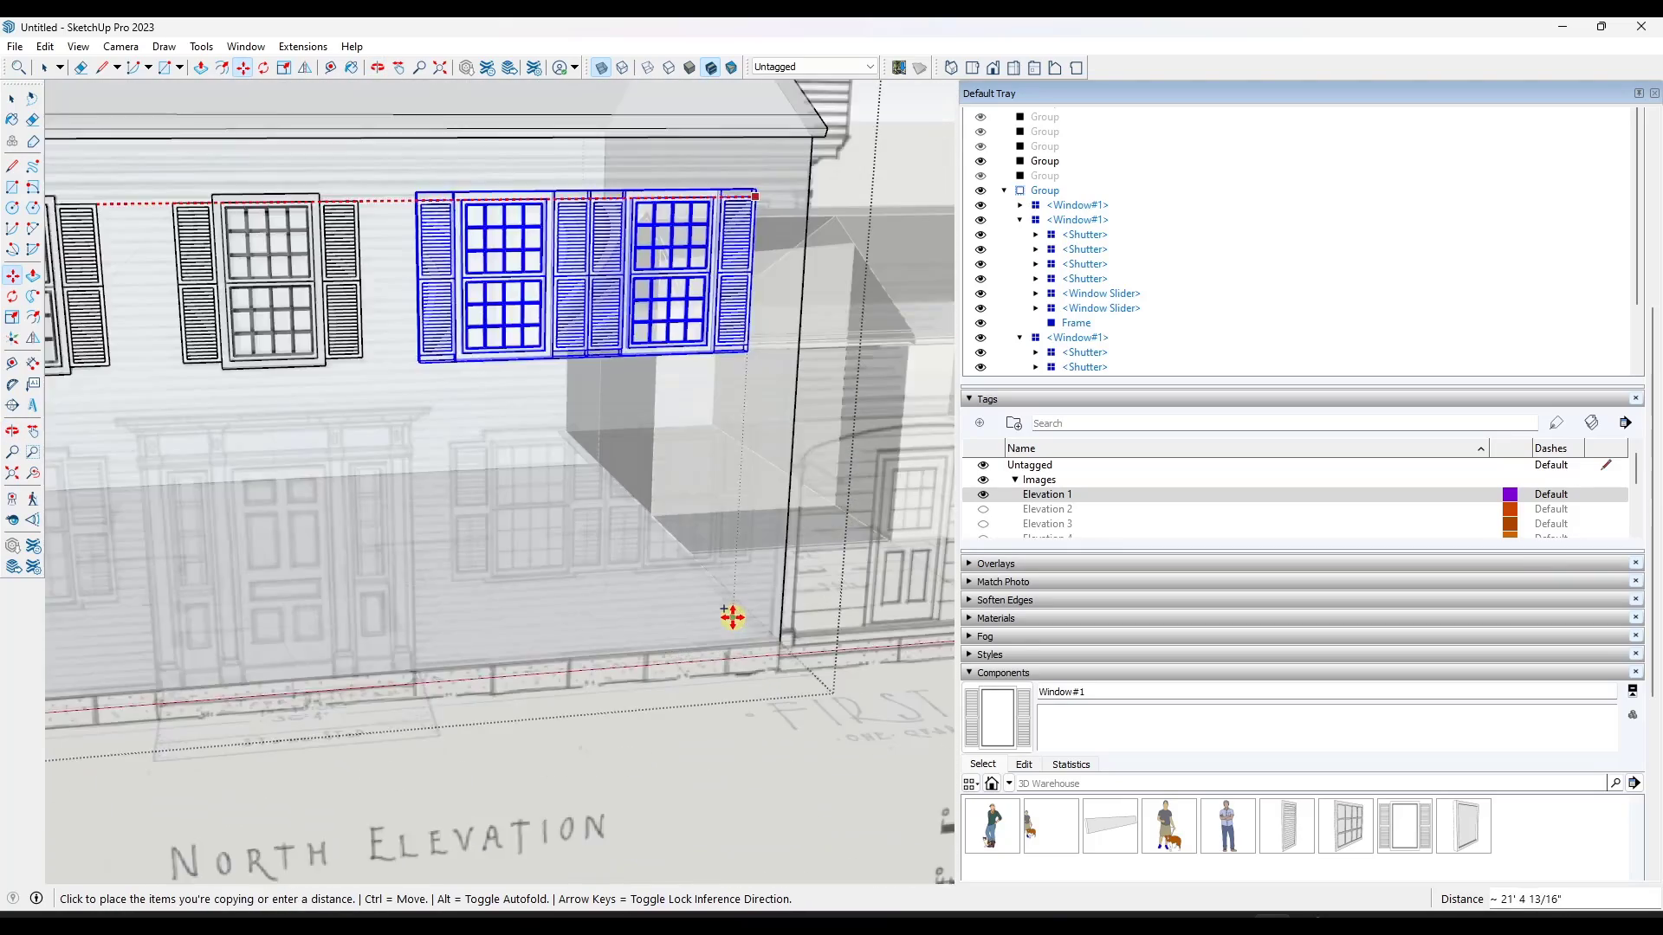
scroll(774, 504, down, 3)
Move the copied window pair along the wall to line up with the ground-floor shutter in the elevation.
click(725, 334)
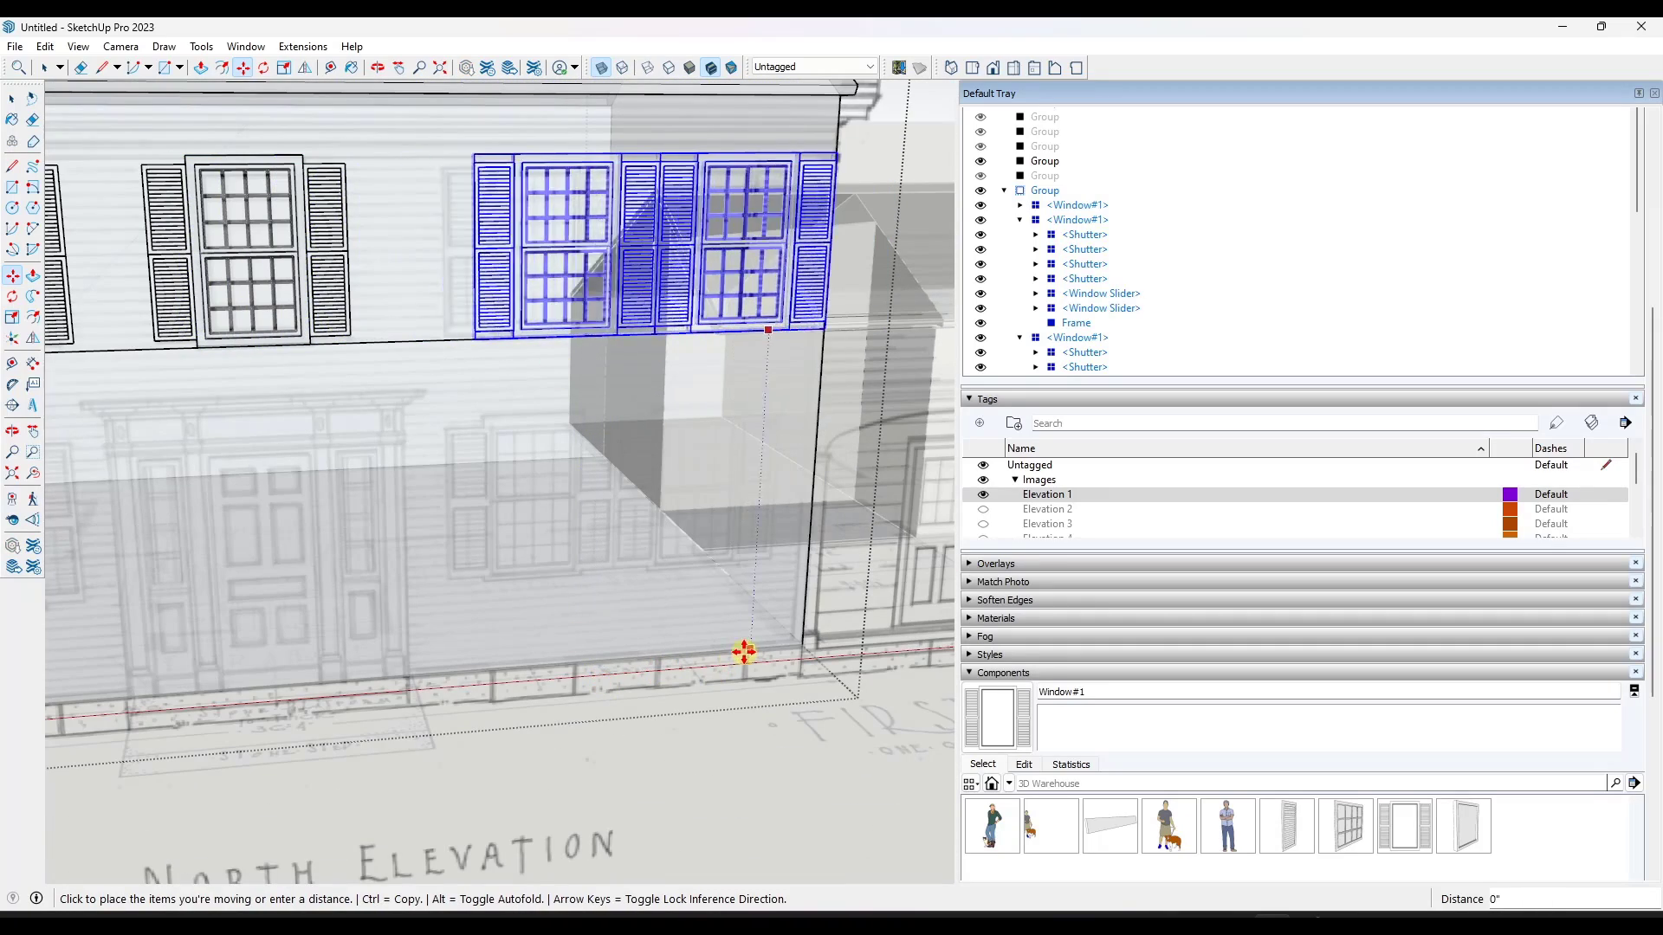
click(716, 658)
key(space)
scroll(660, 390, down, 4)
scroll(283, 304, up, 2)
middle_drag(283, 304, 346, 273)
drag(603, 161, 802, 313)
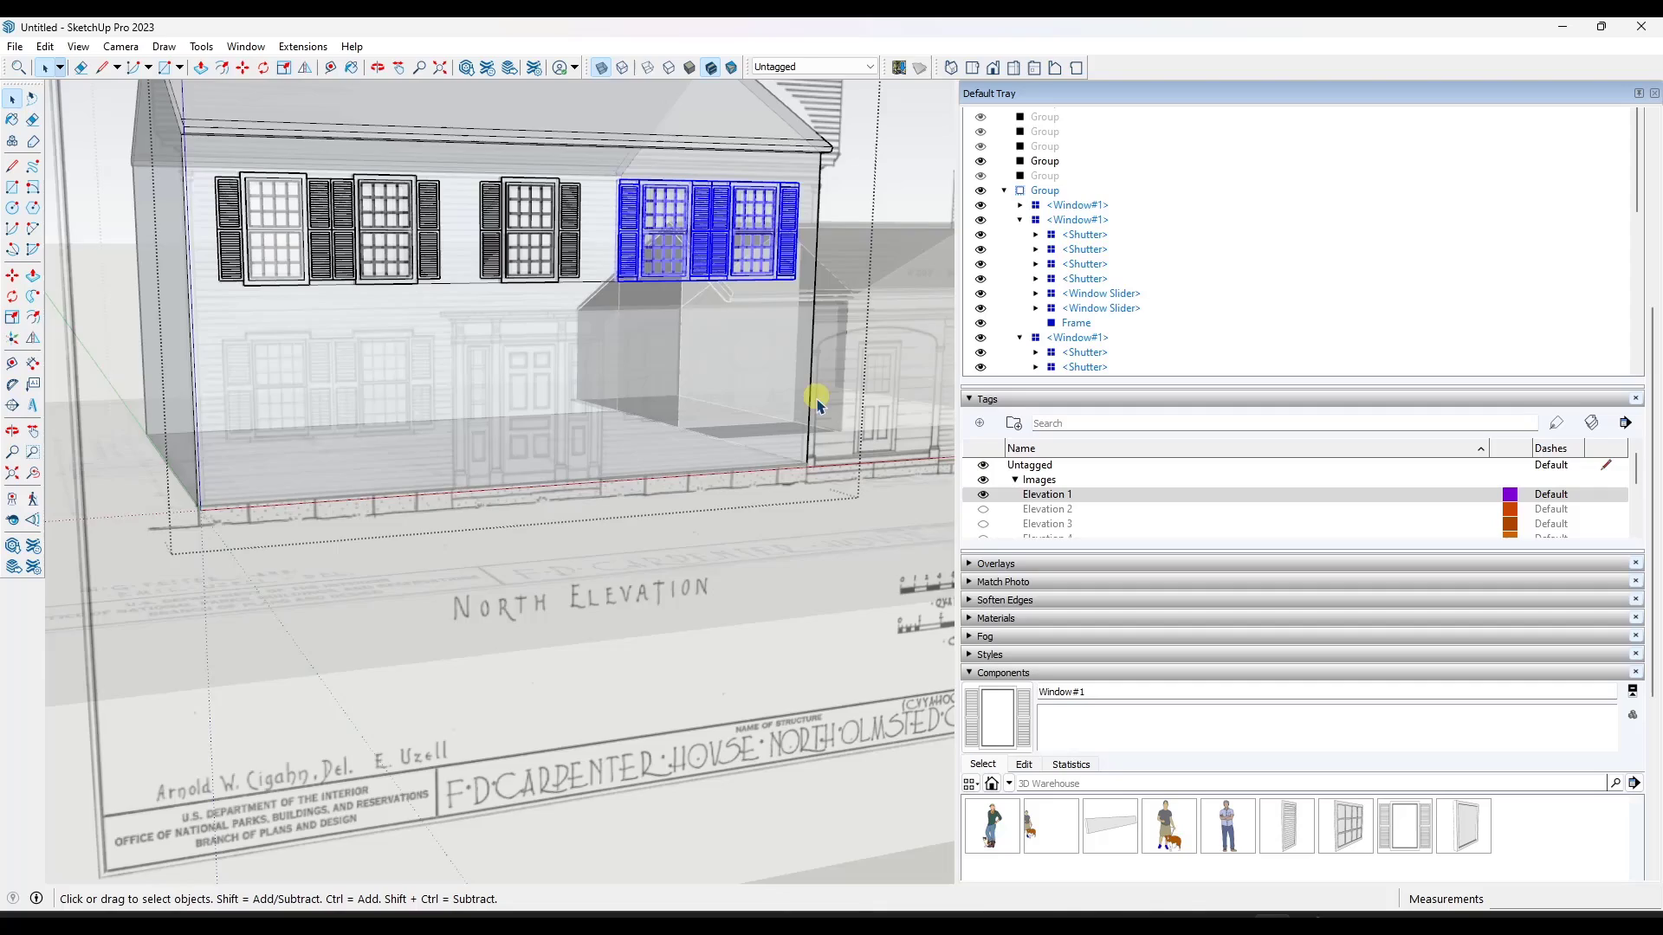
scroll(260, 434, up, 4)
key(l)
scroll(277, 563, up, 2)
click(339, 579)
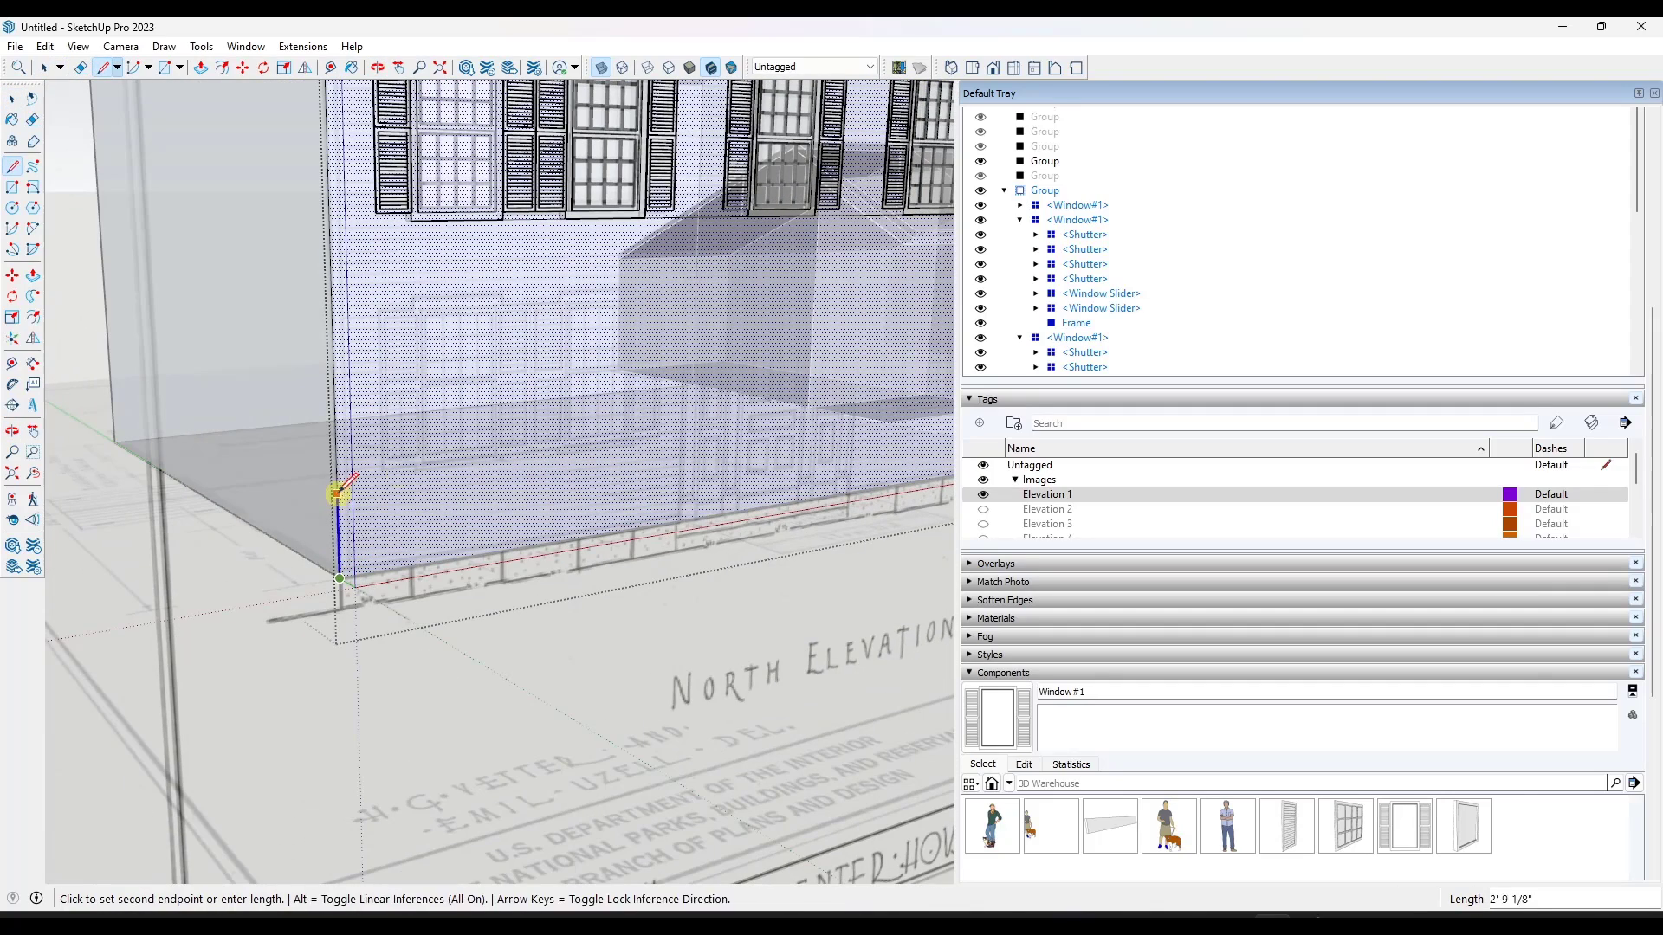
key(Left)
key(Left)
key(Left)
key(Up)
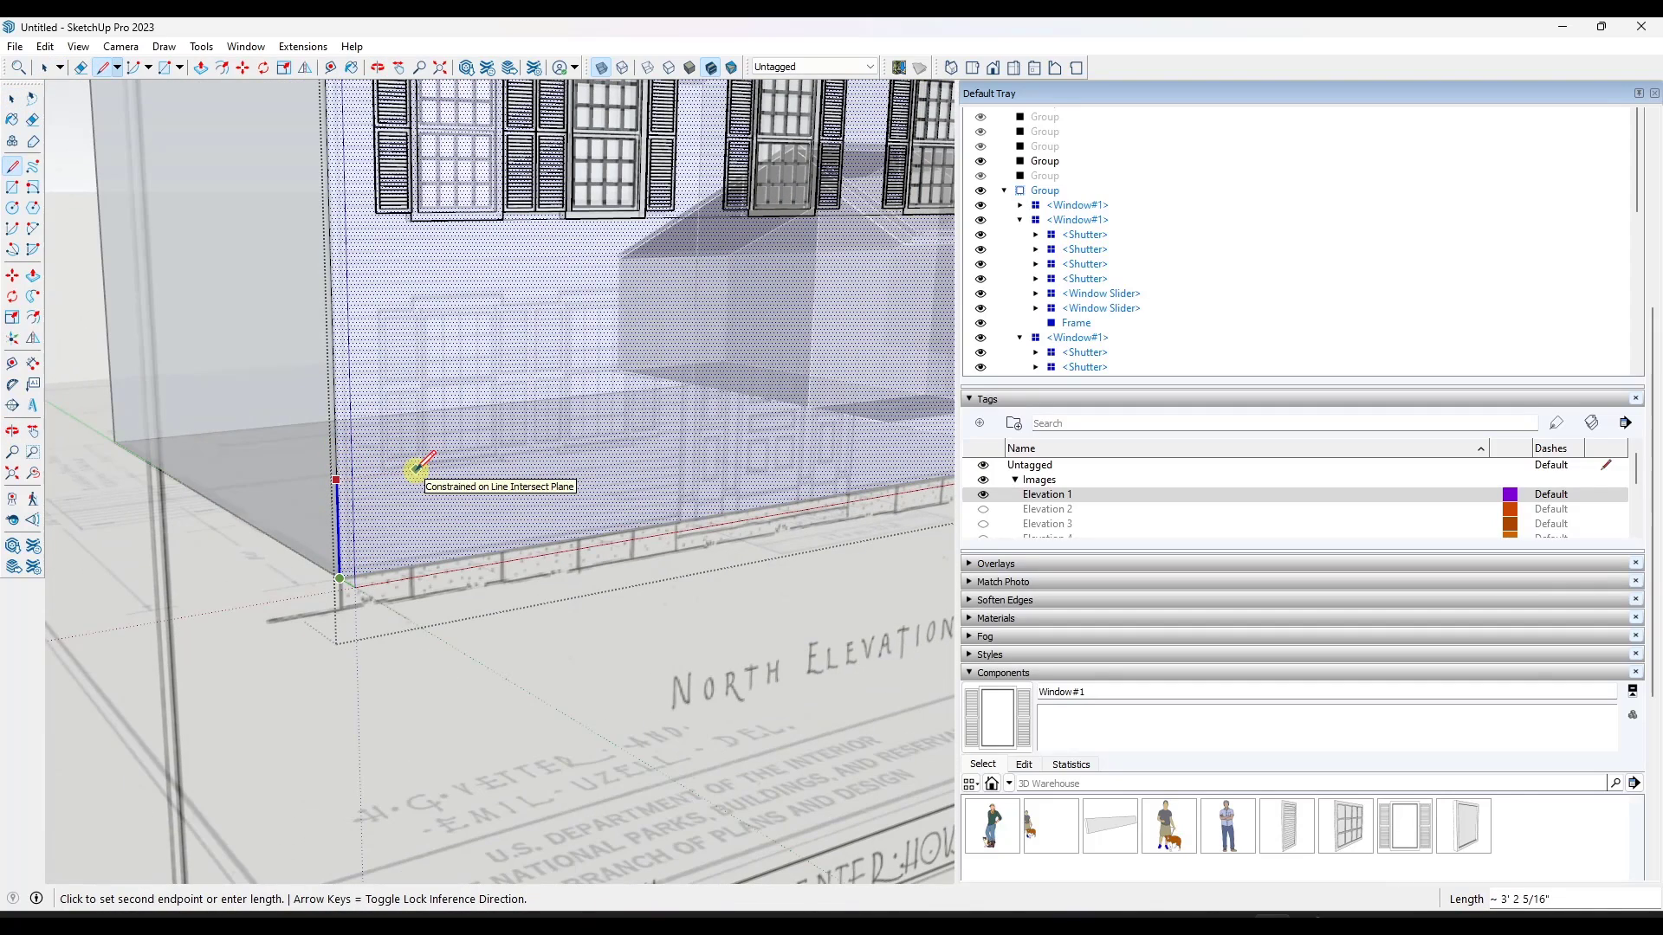
key(space)
Copy both outer pairs of upper-floor windows straight down to the ground-floor window height shown in the elevation.
scroll(417, 472, down, 3)
middle_drag(520, 441, 364, 364)
drag(340, 255, 532, 376)
shift+drag(648, 255, 815, 354)
scroll(351, 386, up, 1)
key(m)
click(360, 337)
key(ctrl)
key(Up)
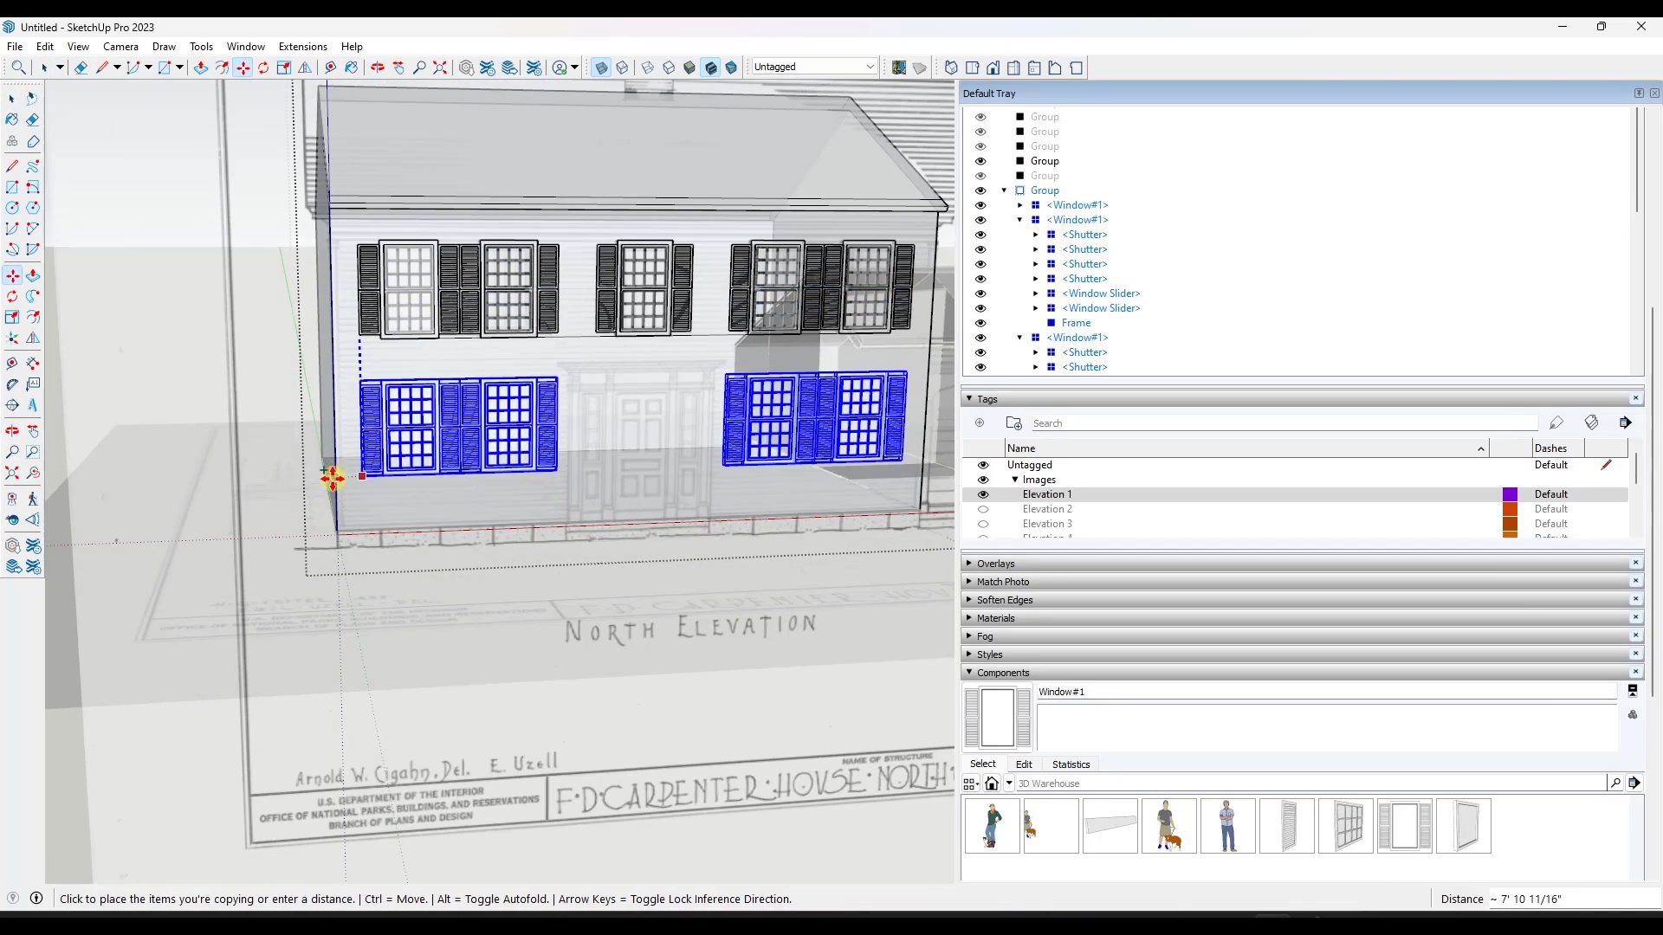
click(330, 476)
scroll(333, 474, down, 2)
Turn off X-ray, close the house group and hide the Elevation 1 tag.
middle_drag(372, 442, 430, 425)
key(space)
click(601, 68)
key(Escape)
middle_drag(631, 211, 673, 255)
click(983, 494)
scroll(564, 401, up, 3)
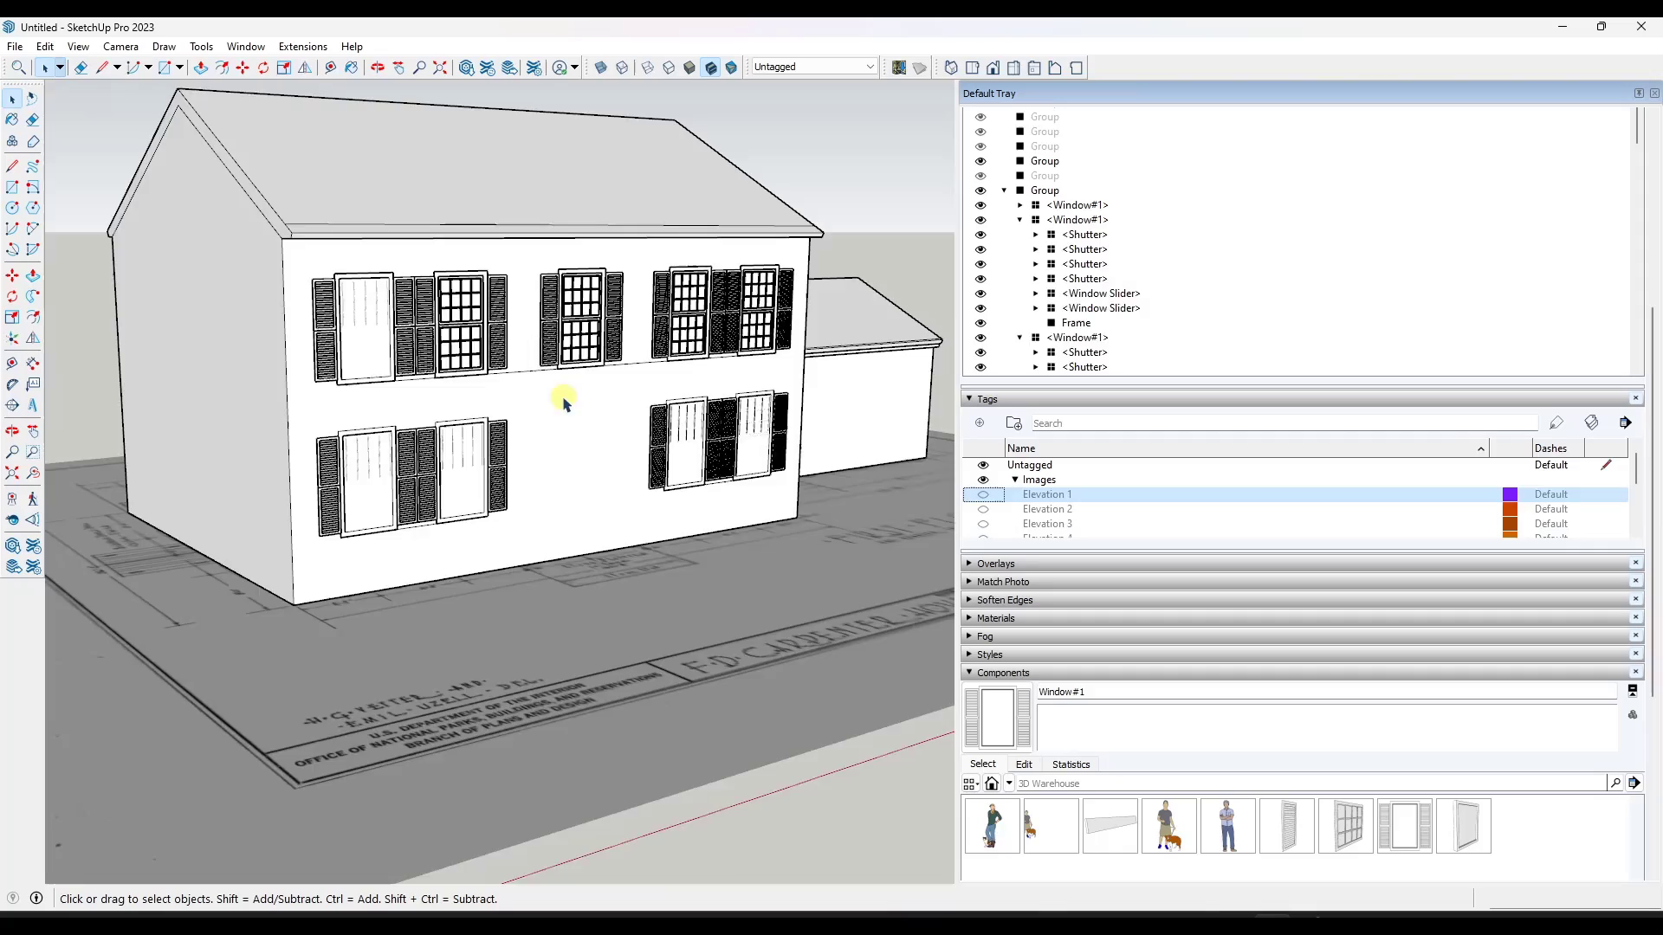
Show the Elevation 1 tag and open the main house group for editing.
click(983, 494)
click(664, 394)
scroll(663, 394, down, 3)
middle_drag(289, 297, 364, 320)
double_click(326, 260)
Paint the front wall with Cladding Siding White from the Brick, Cladding and Siding materials.
click(995, 618)
click(1065, 727)
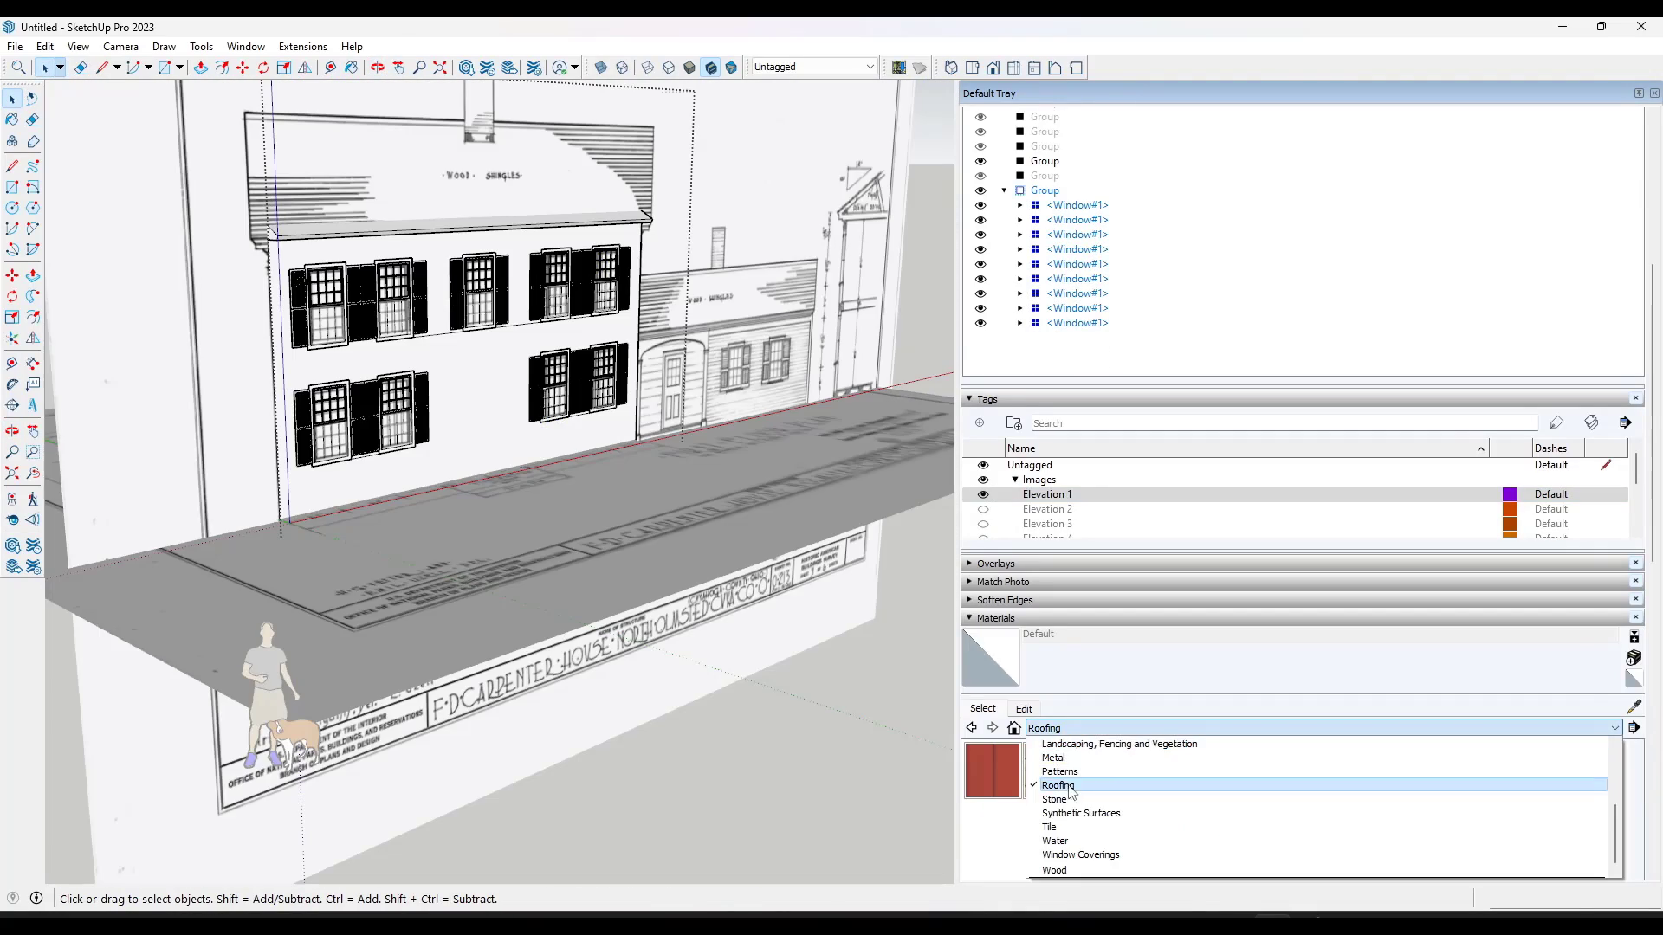
scroll(1072, 818, up, 4)
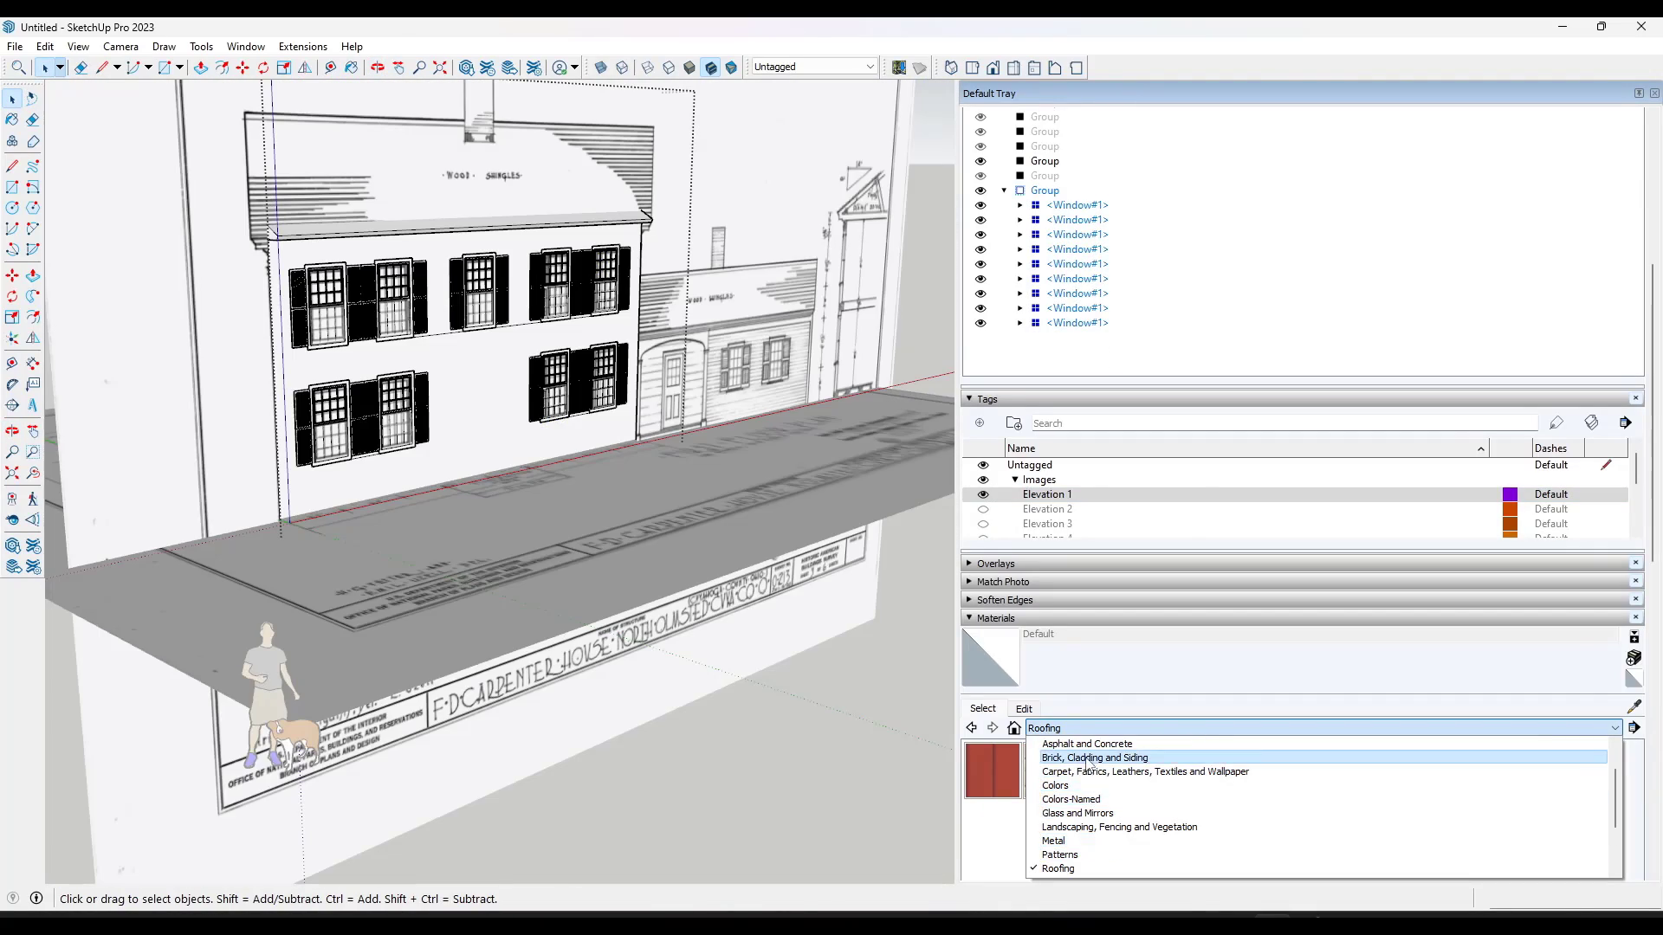
click(1089, 761)
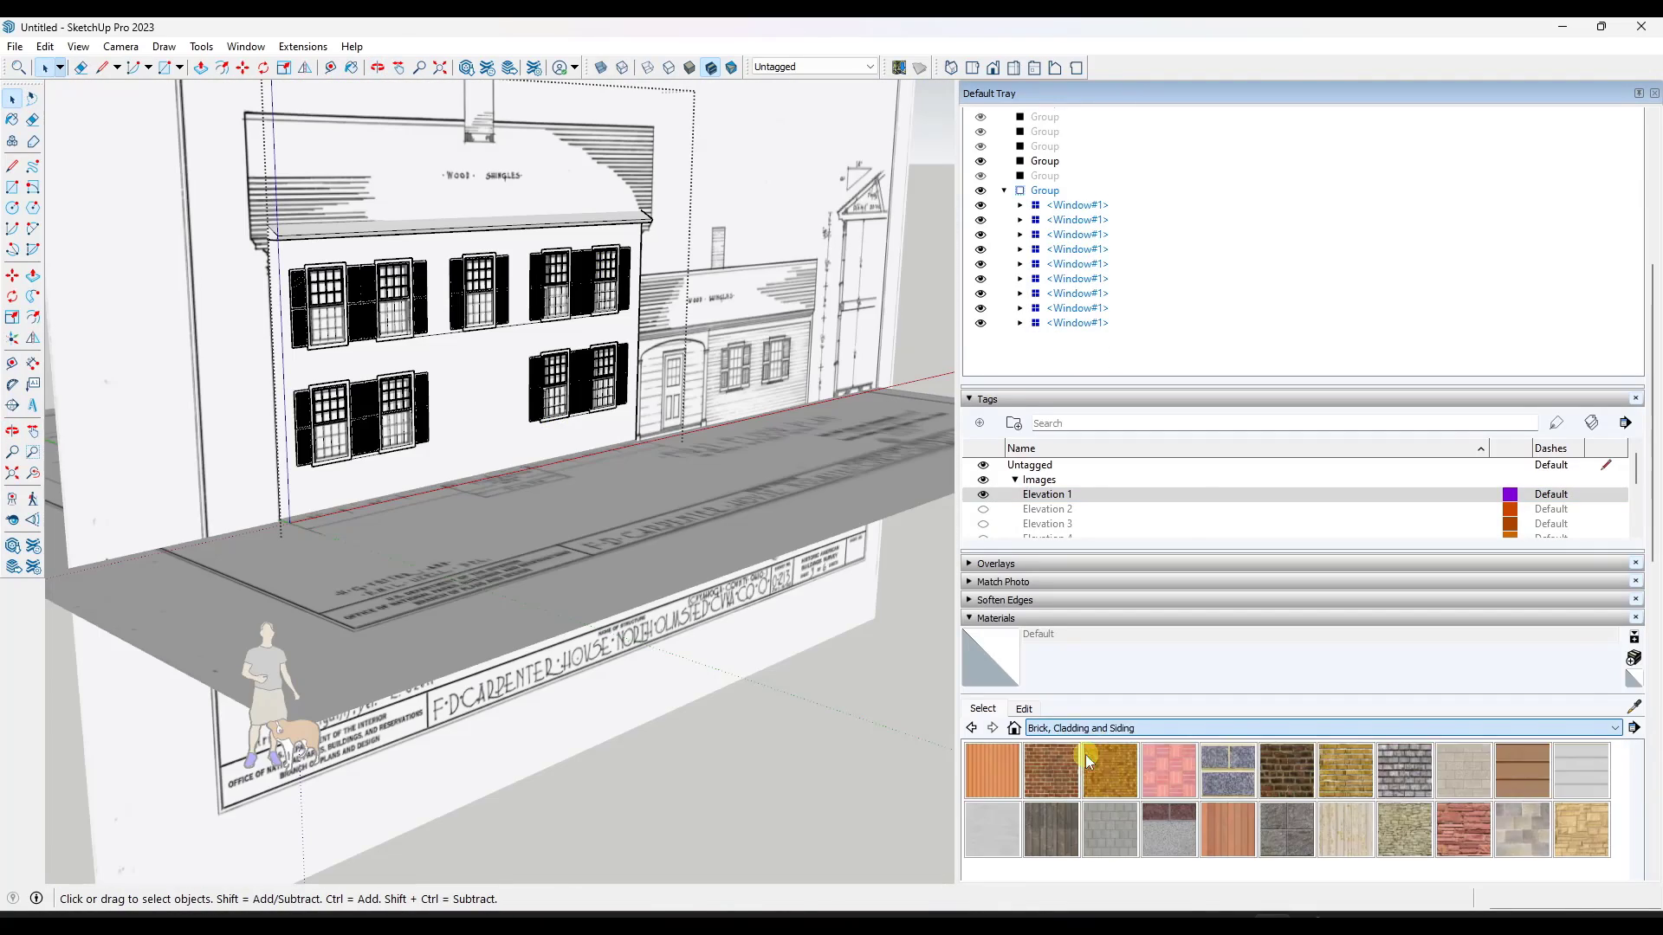
click(1578, 782)
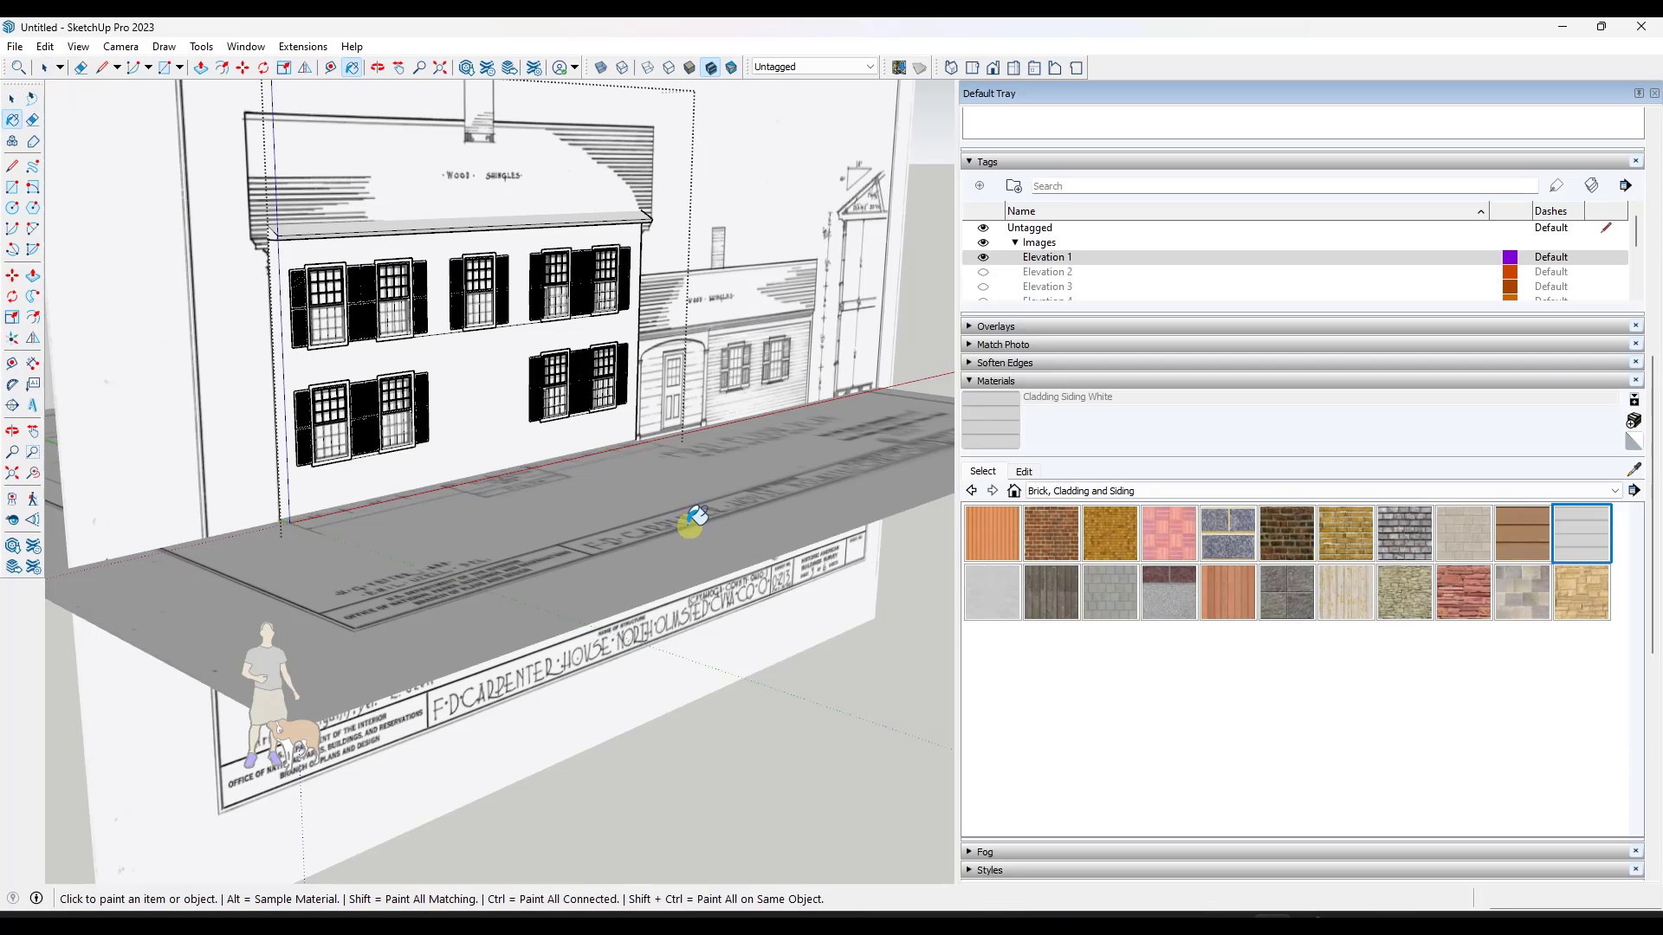
click(477, 356)
middle_drag(541, 355, 382, 345)
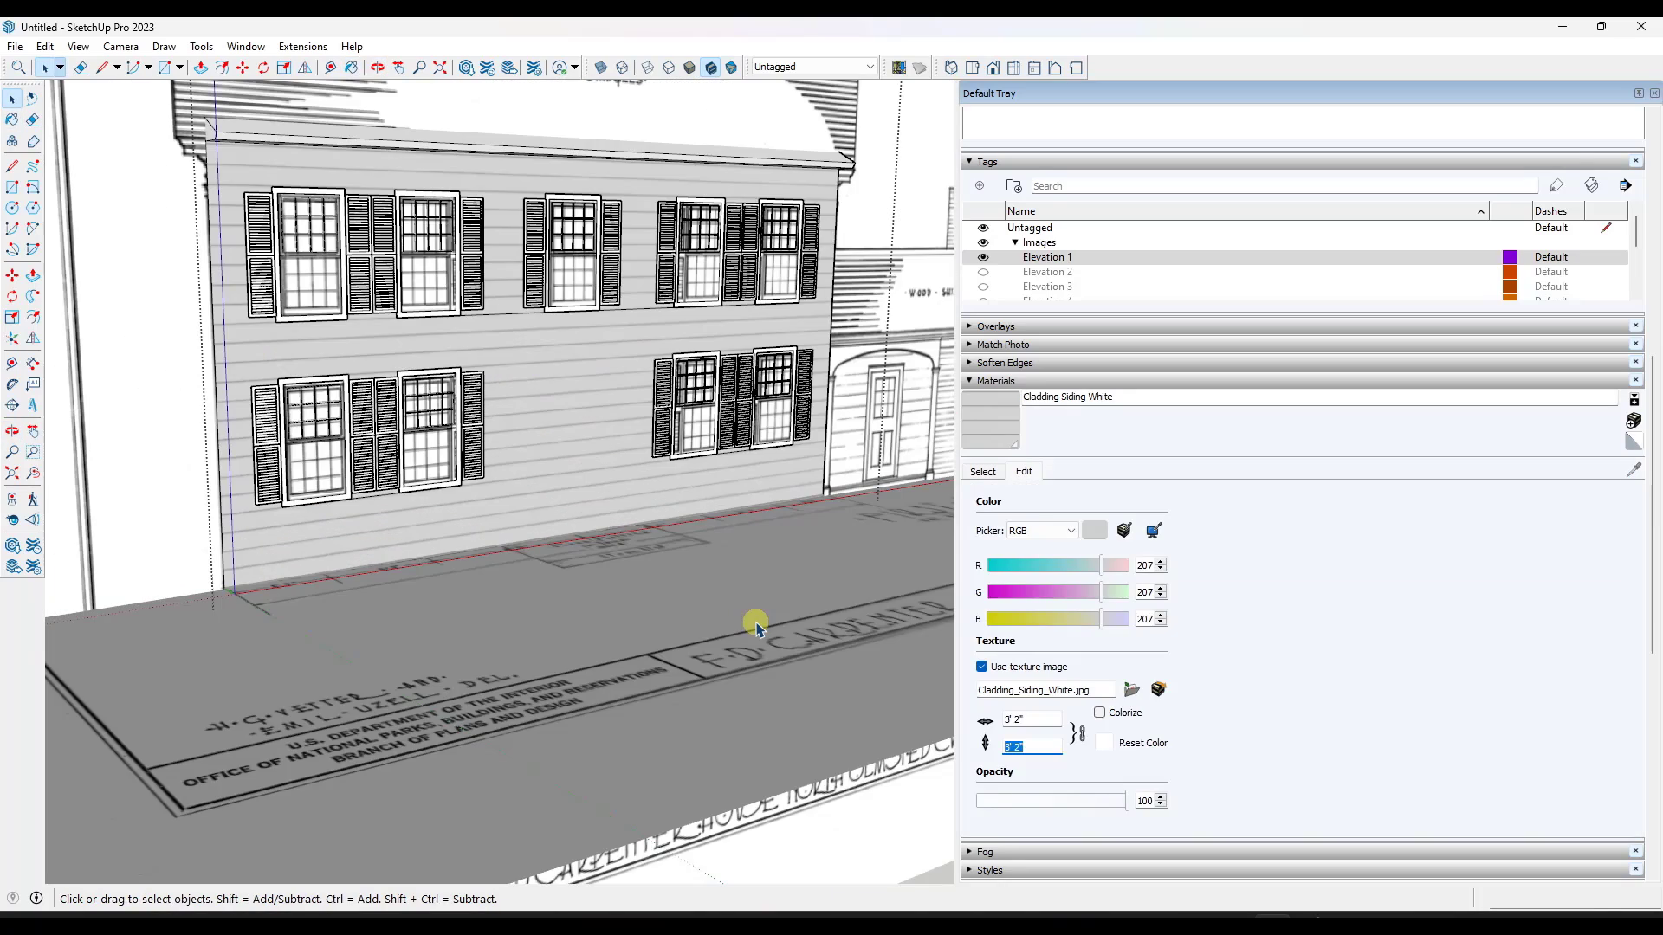
Set the Cladding Siding White texture size to 2'.
text(2')
key(Return)
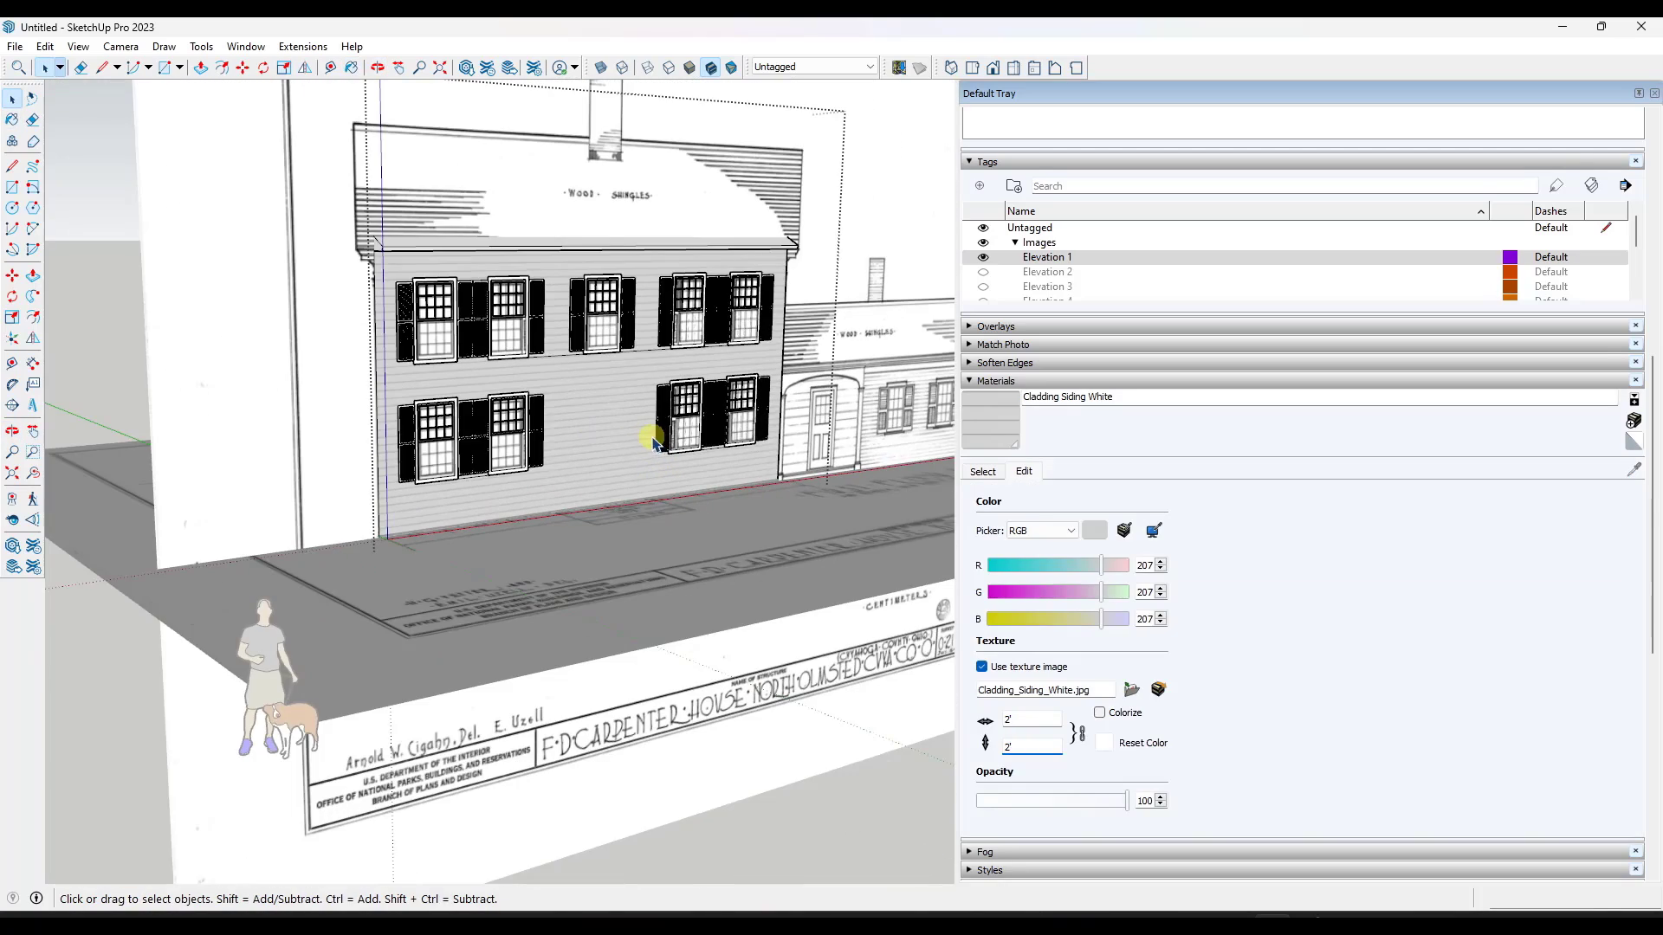
scroll(640, 433, up, 5)
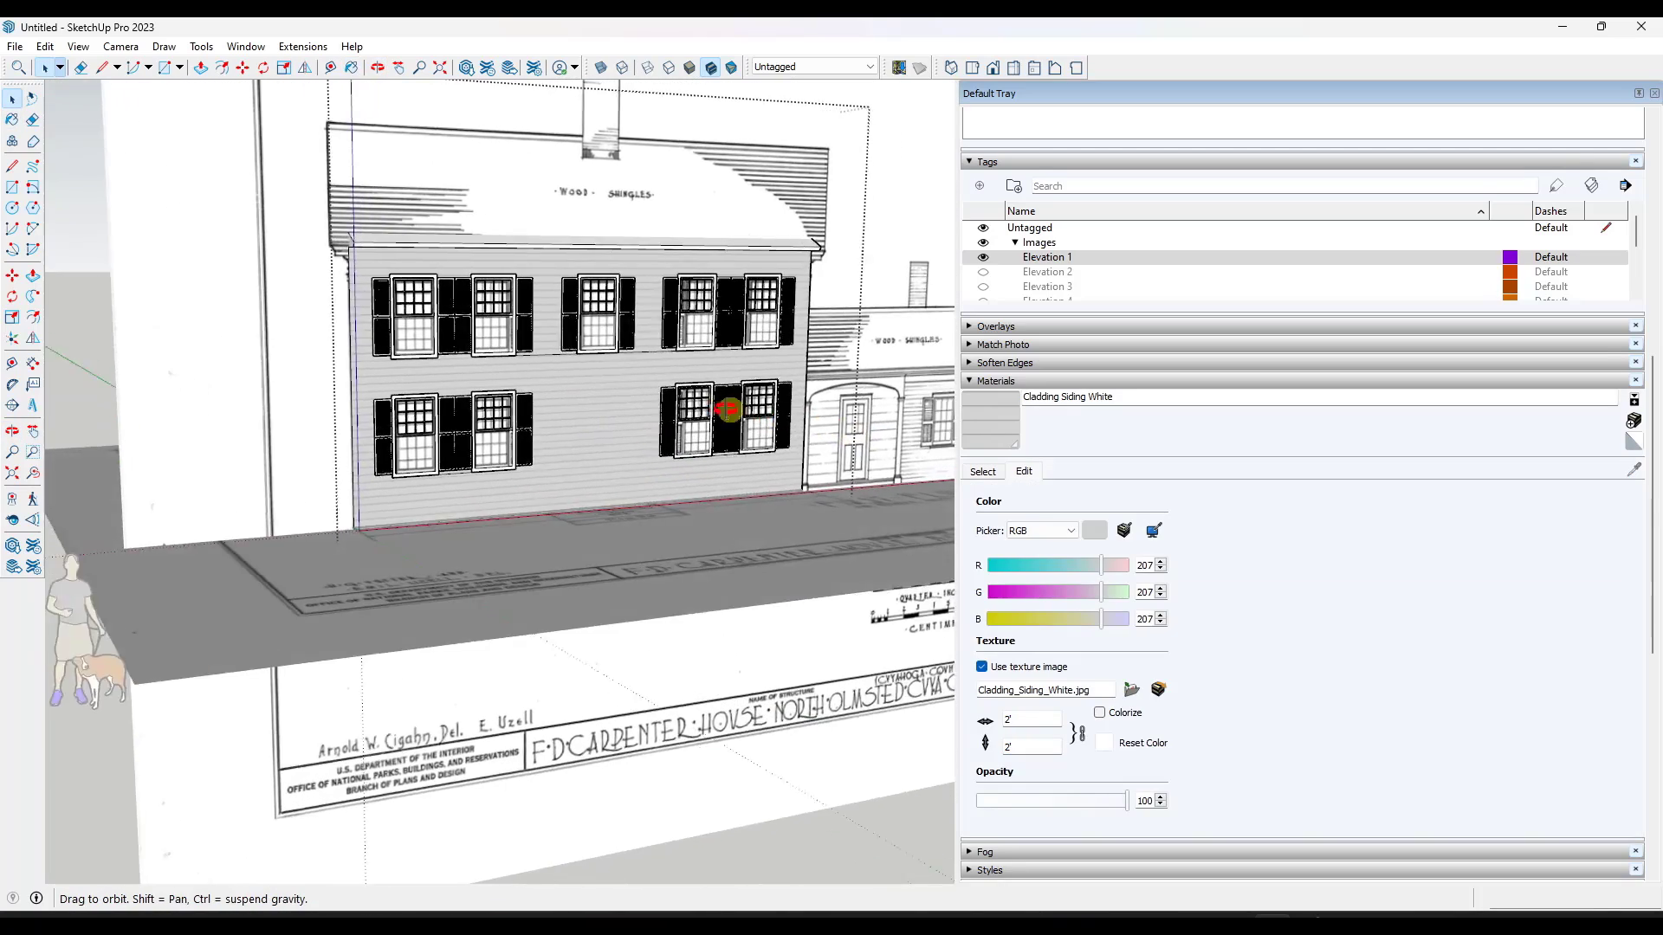
Compare the siding with the elevation in front view and set its texture size to 1'.
click(993, 69)
scroll(589, 481, up, 3)
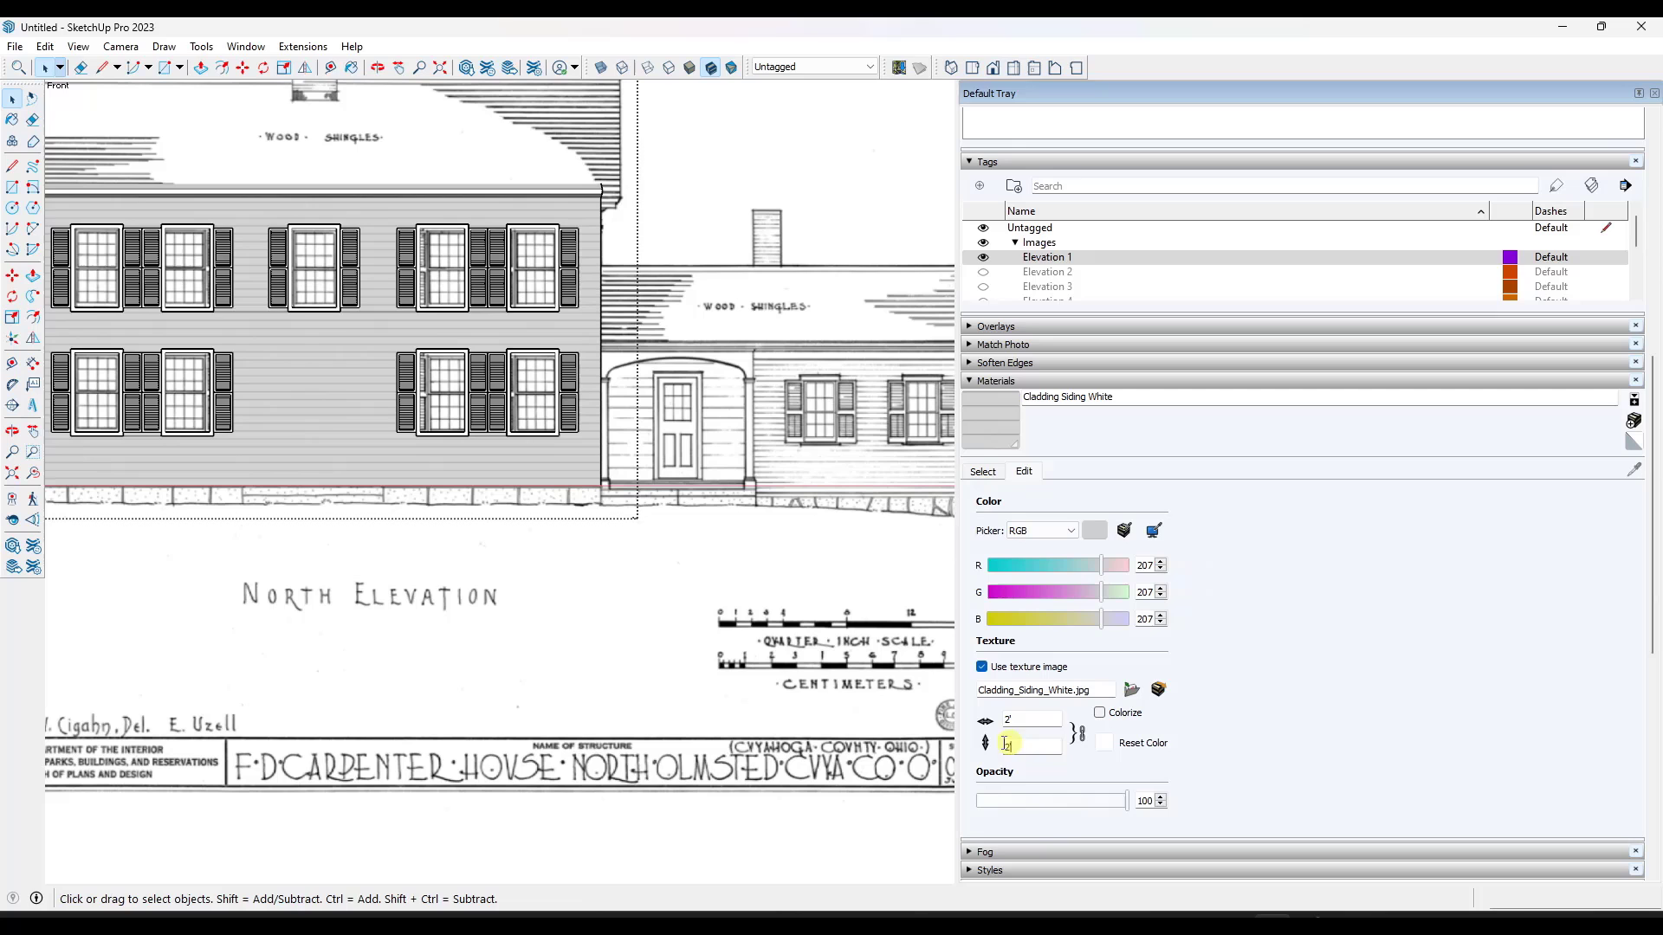
text(1)
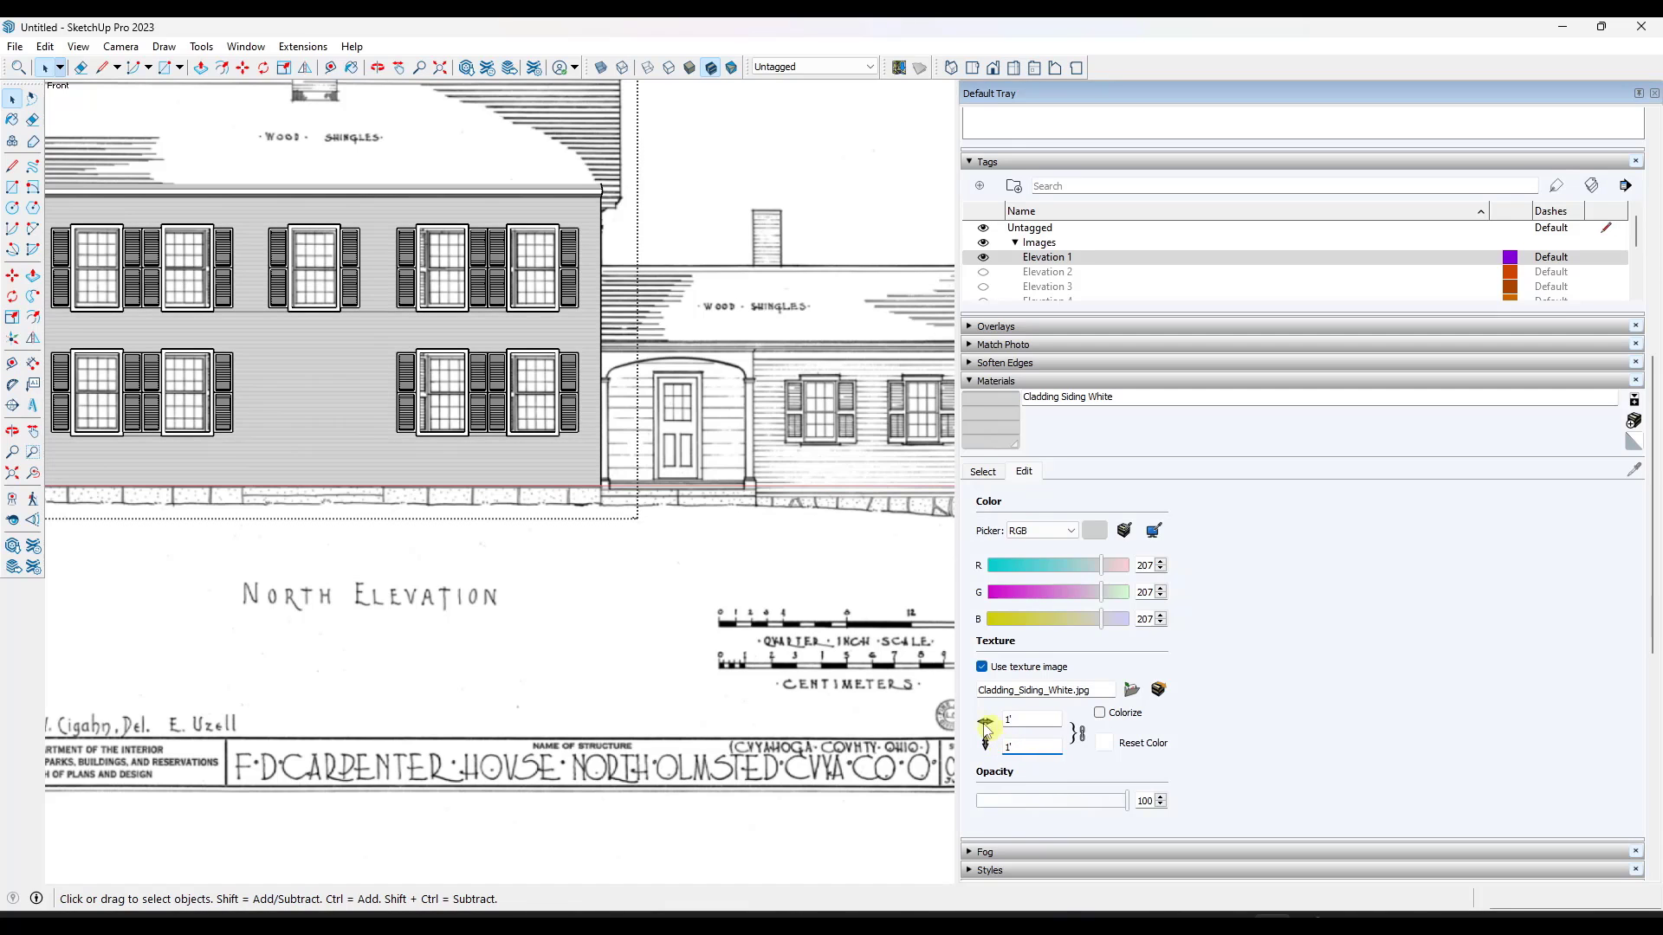
middle_drag(401, 510, 623, 519)
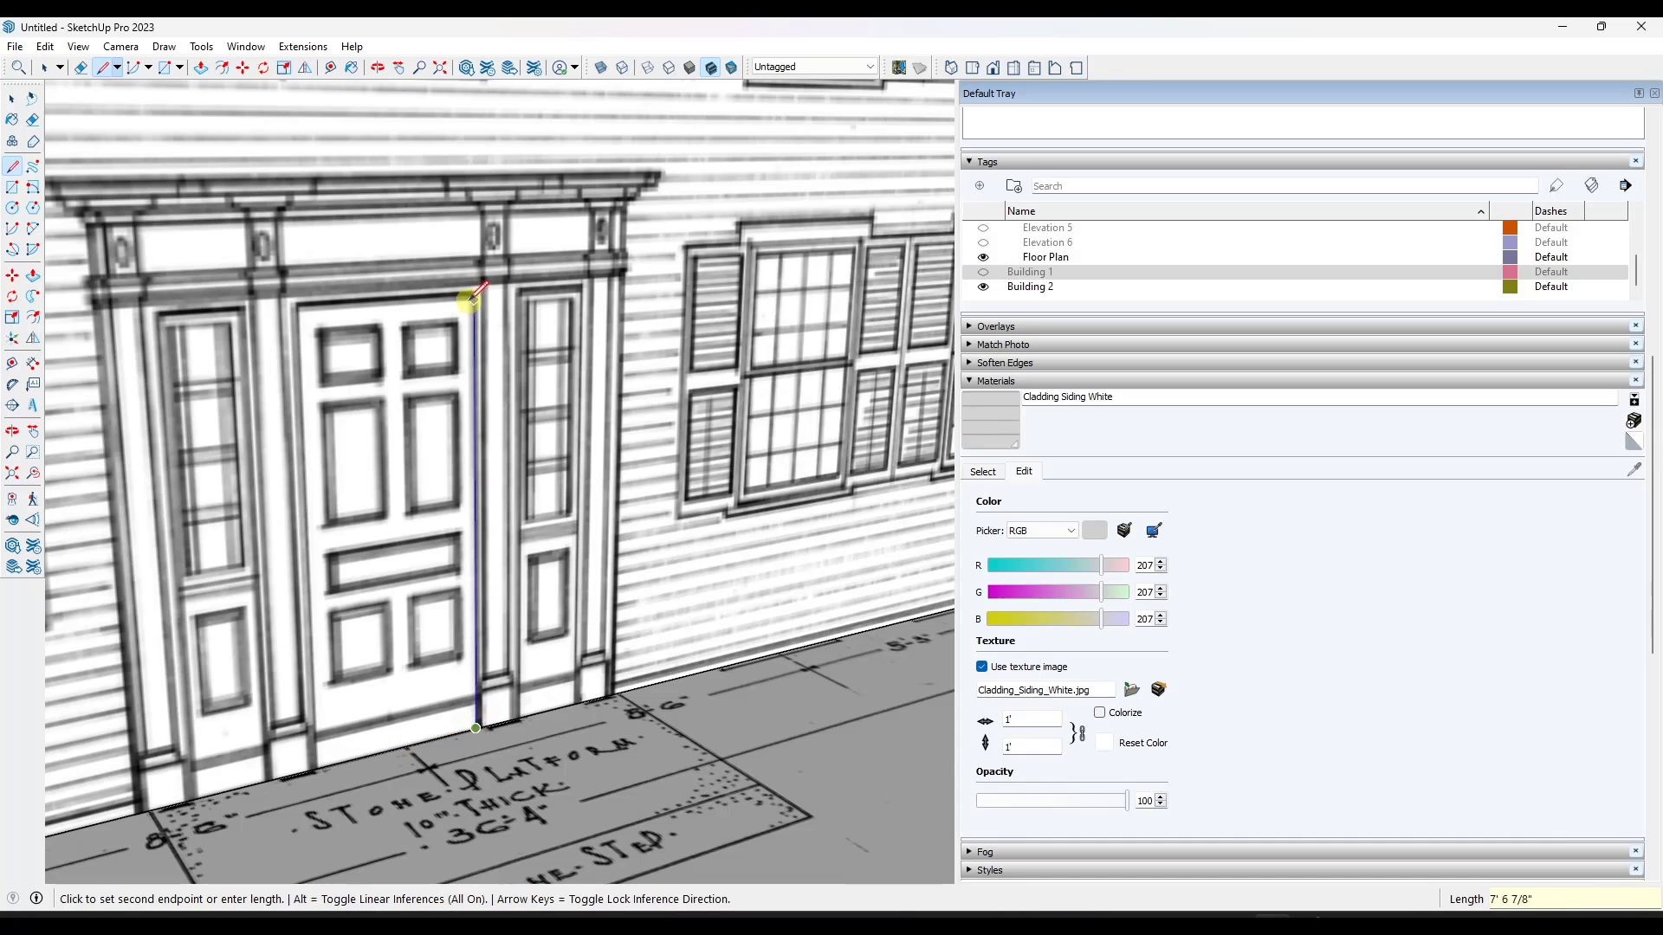
Outline the front door rectangle over the elevation drawing, about 3' 1 1/2" wide and 7' 8" tall.
scroll(475, 282, up, 1)
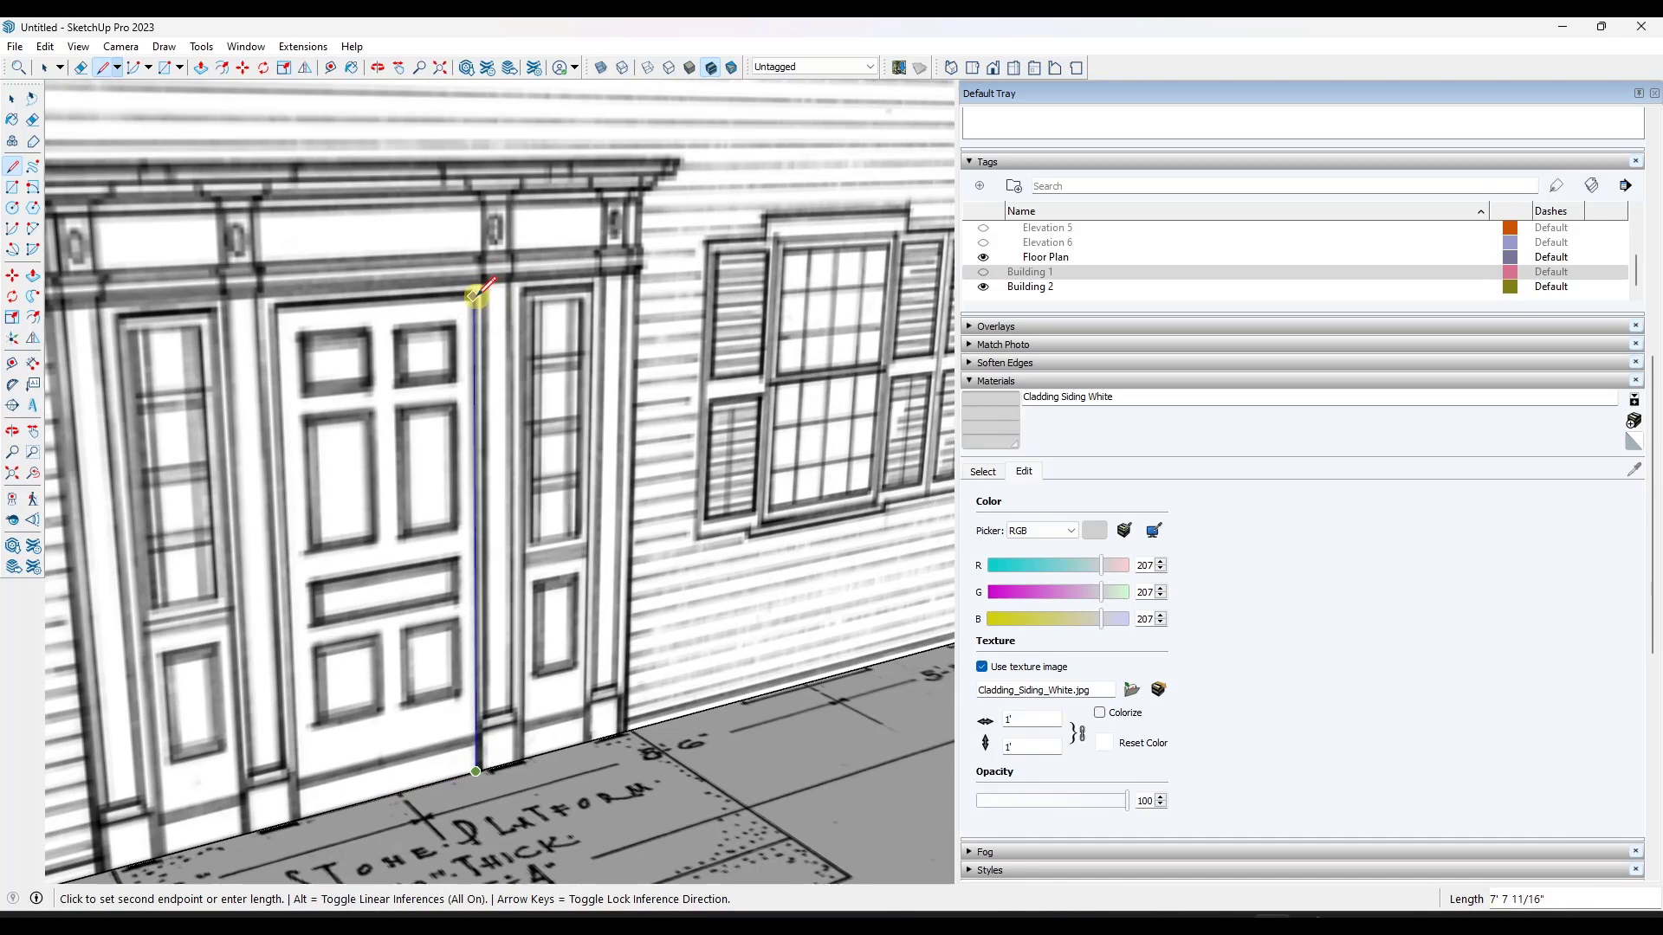
click(475, 292)
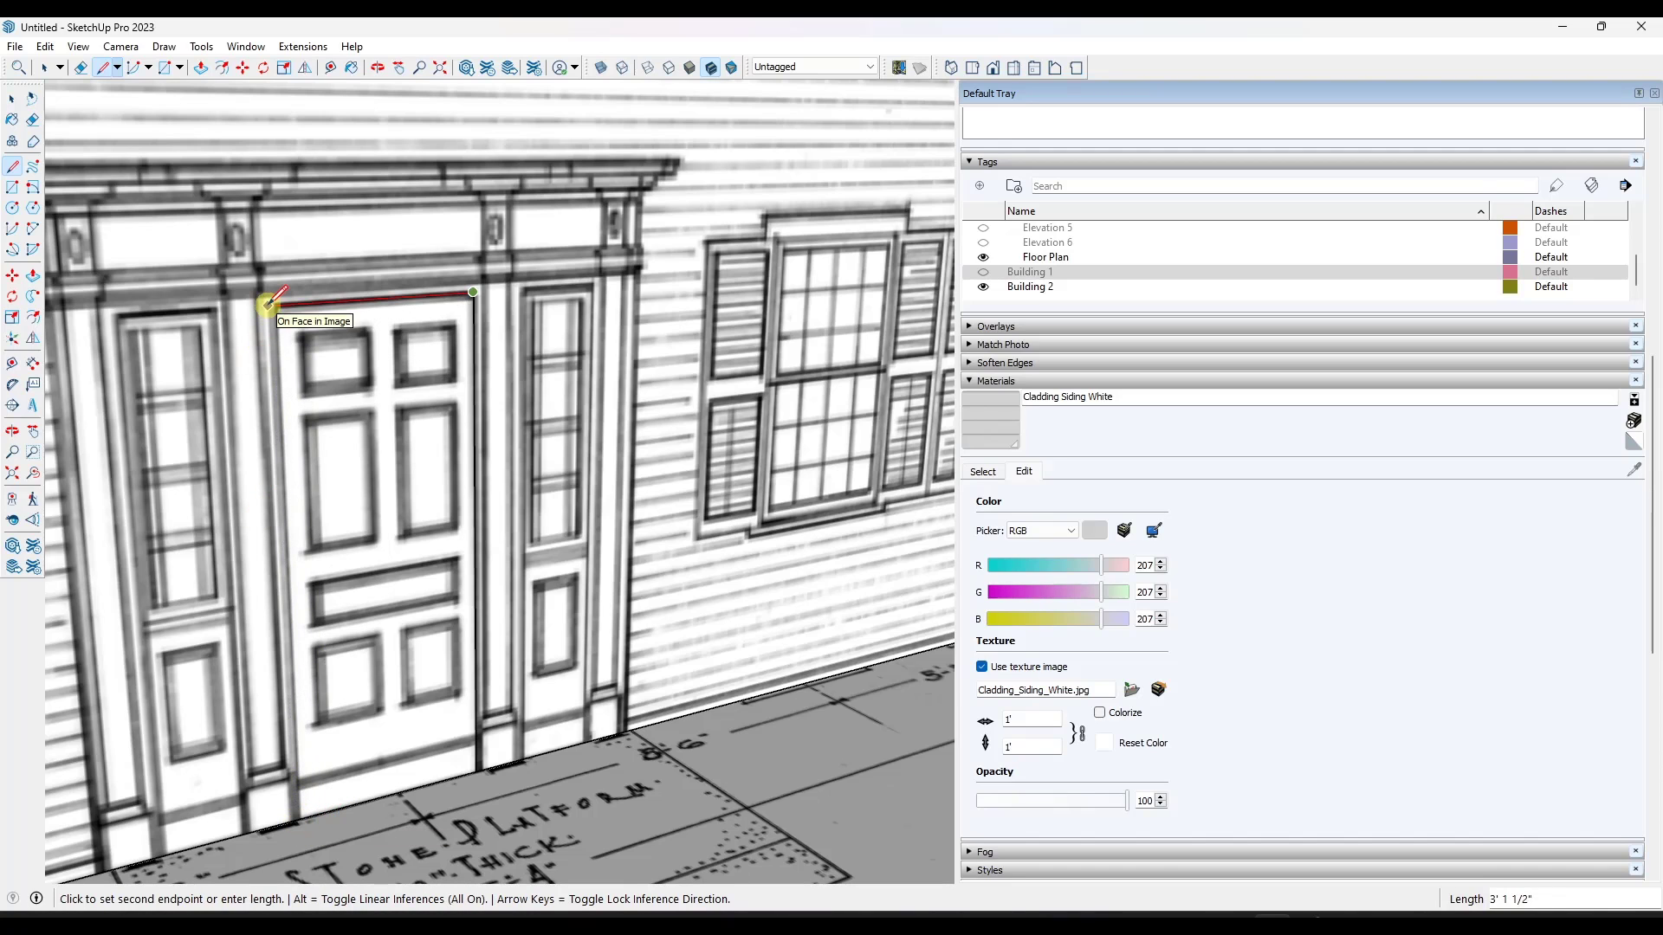
click(297, 817)
click(475, 761)
key(space)
scroll(445, 520, down, 3)
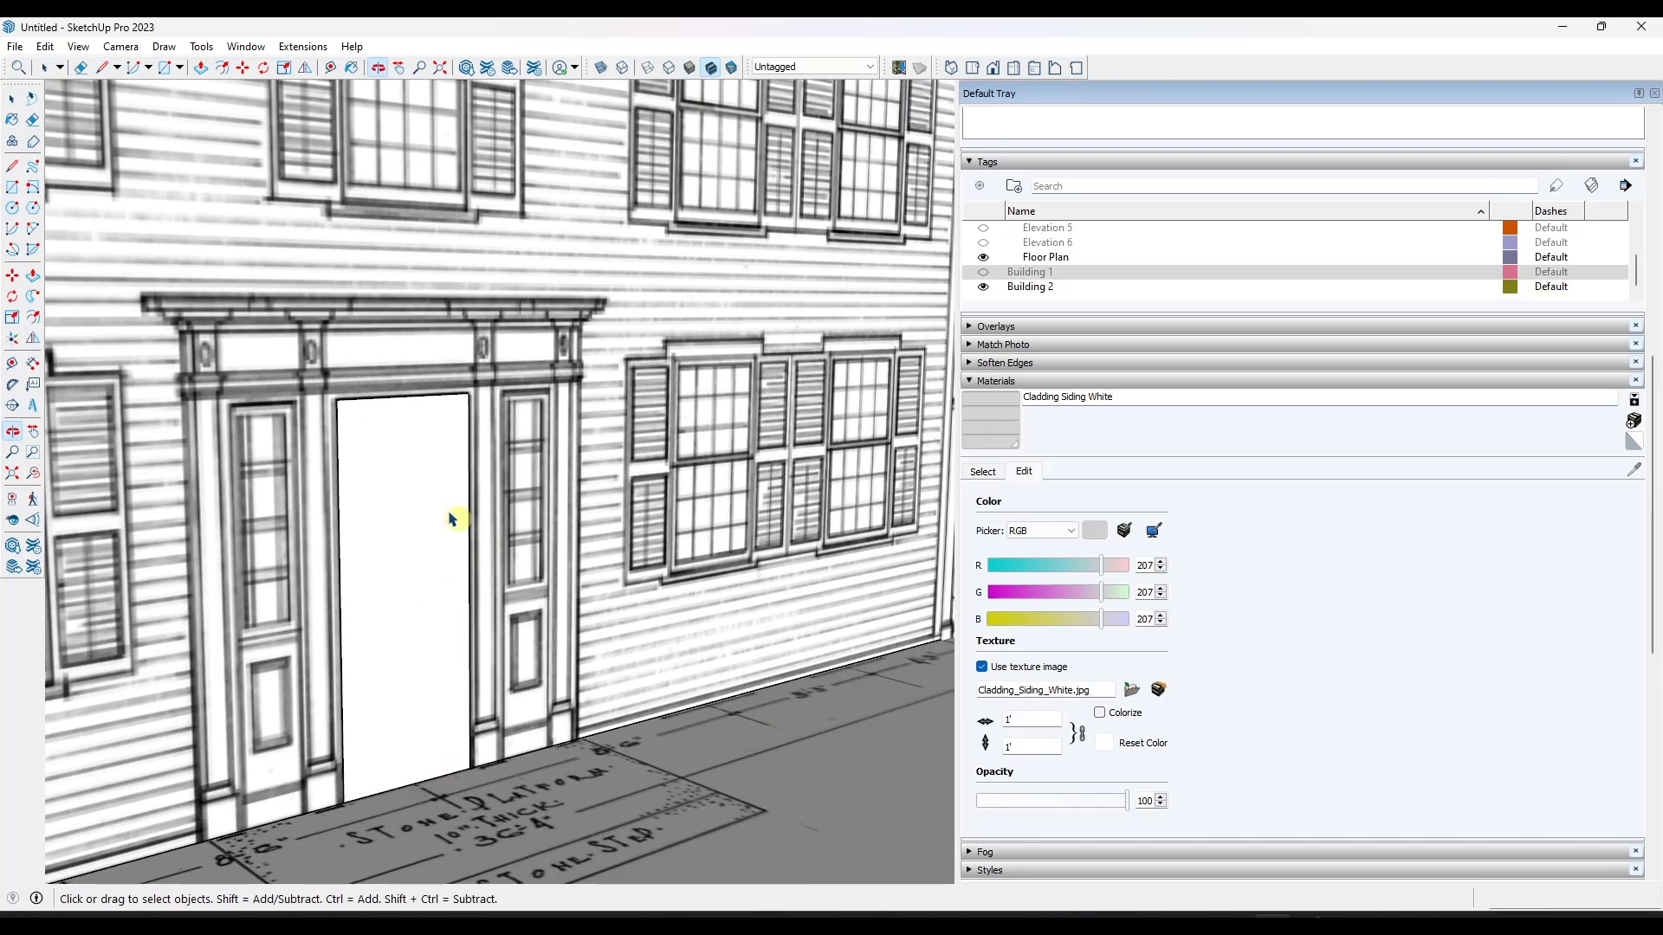
Offset the door outline inward to form the frame and close the shape with a line along the base.
scroll(372, 453, up, 3)
key(f)
click(338, 430)
click(315, 424)
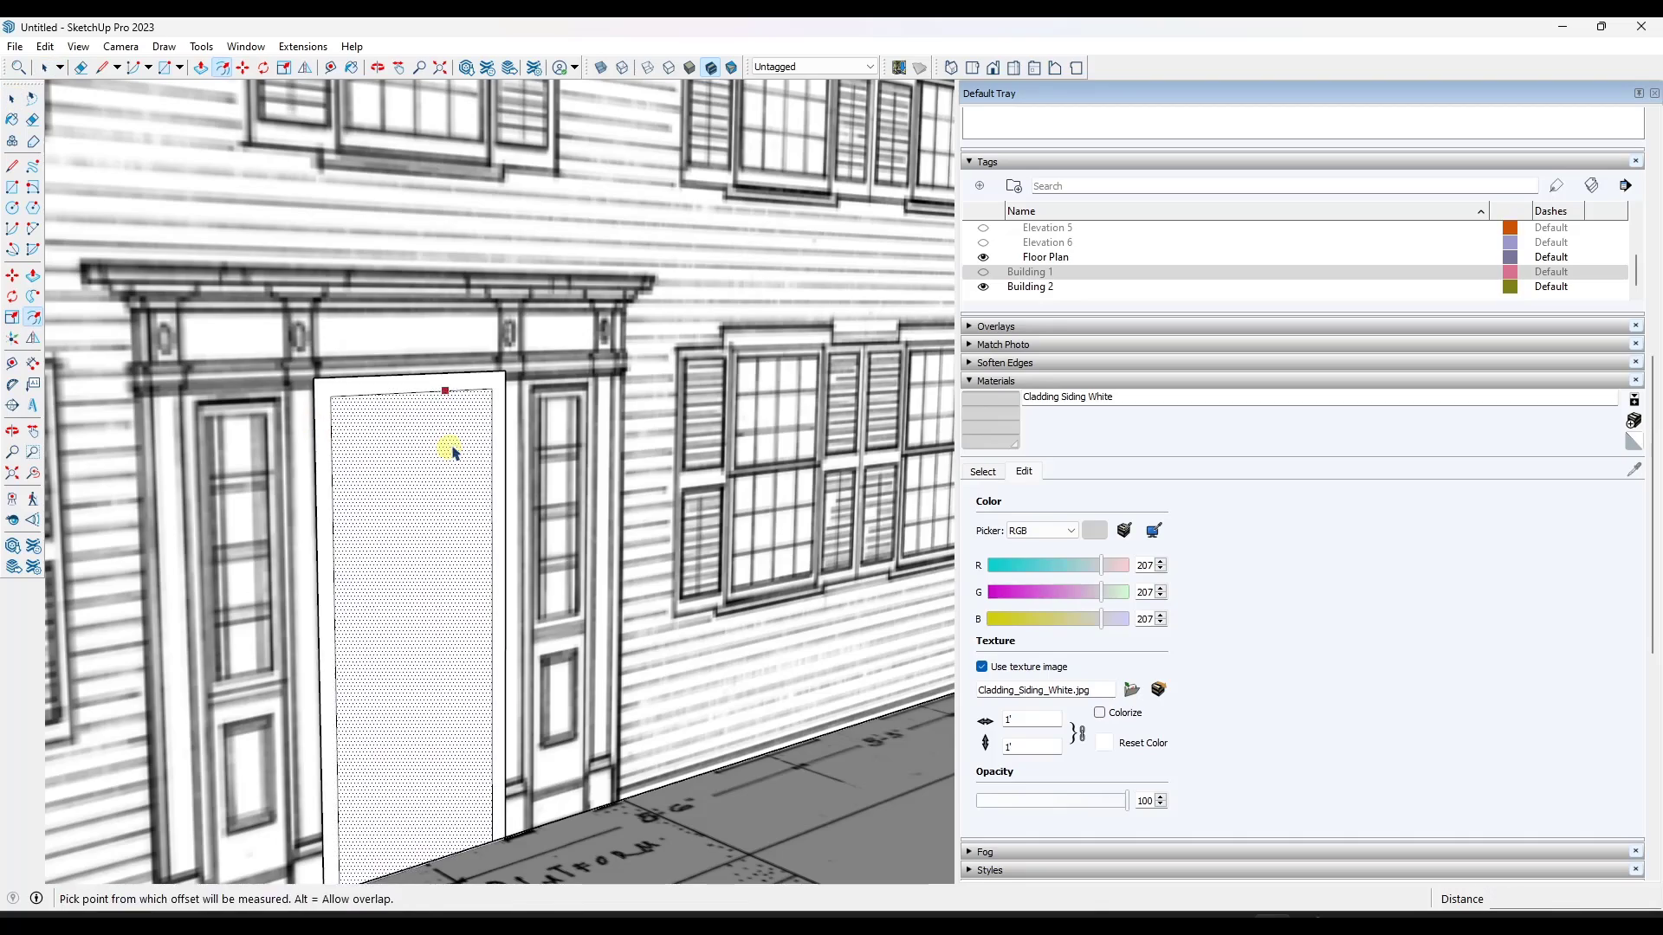
key(space)
scroll(453, 450, down, 2)
scroll(370, 779, up, 3)
key(l)
click(352, 777)
click(588, 717)
key(space)
scroll(535, 680, down, 2)
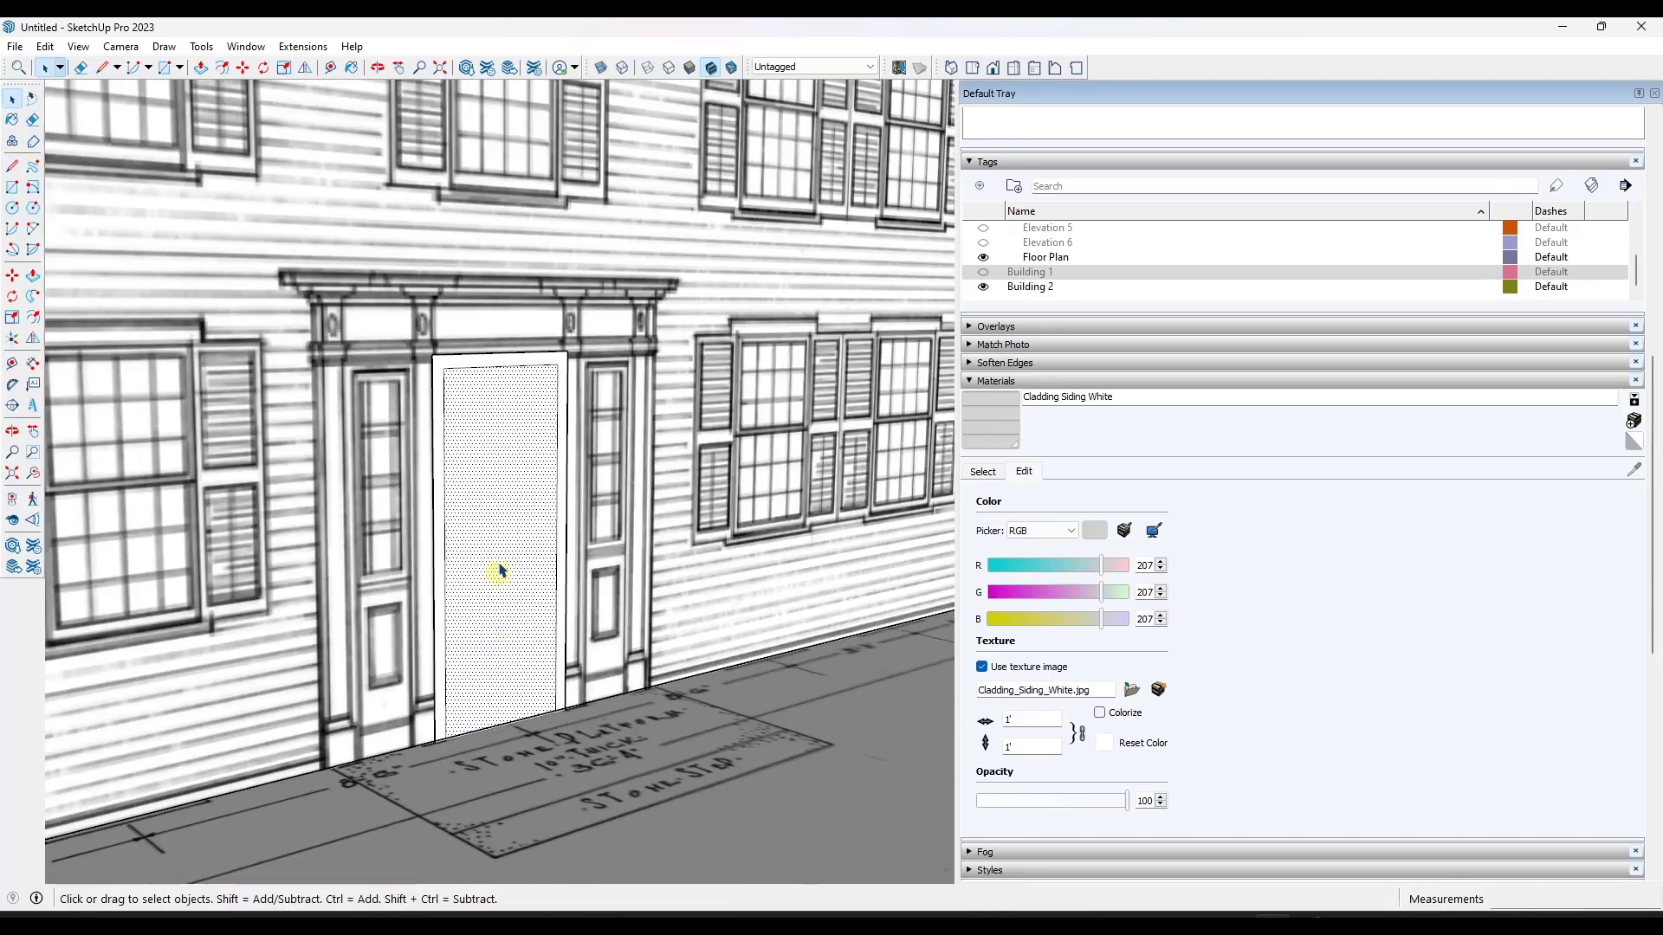
Trace the pilaster footprint beside the door's right edge from the black wall section on the floor plan.
scroll(598, 602, up, 4)
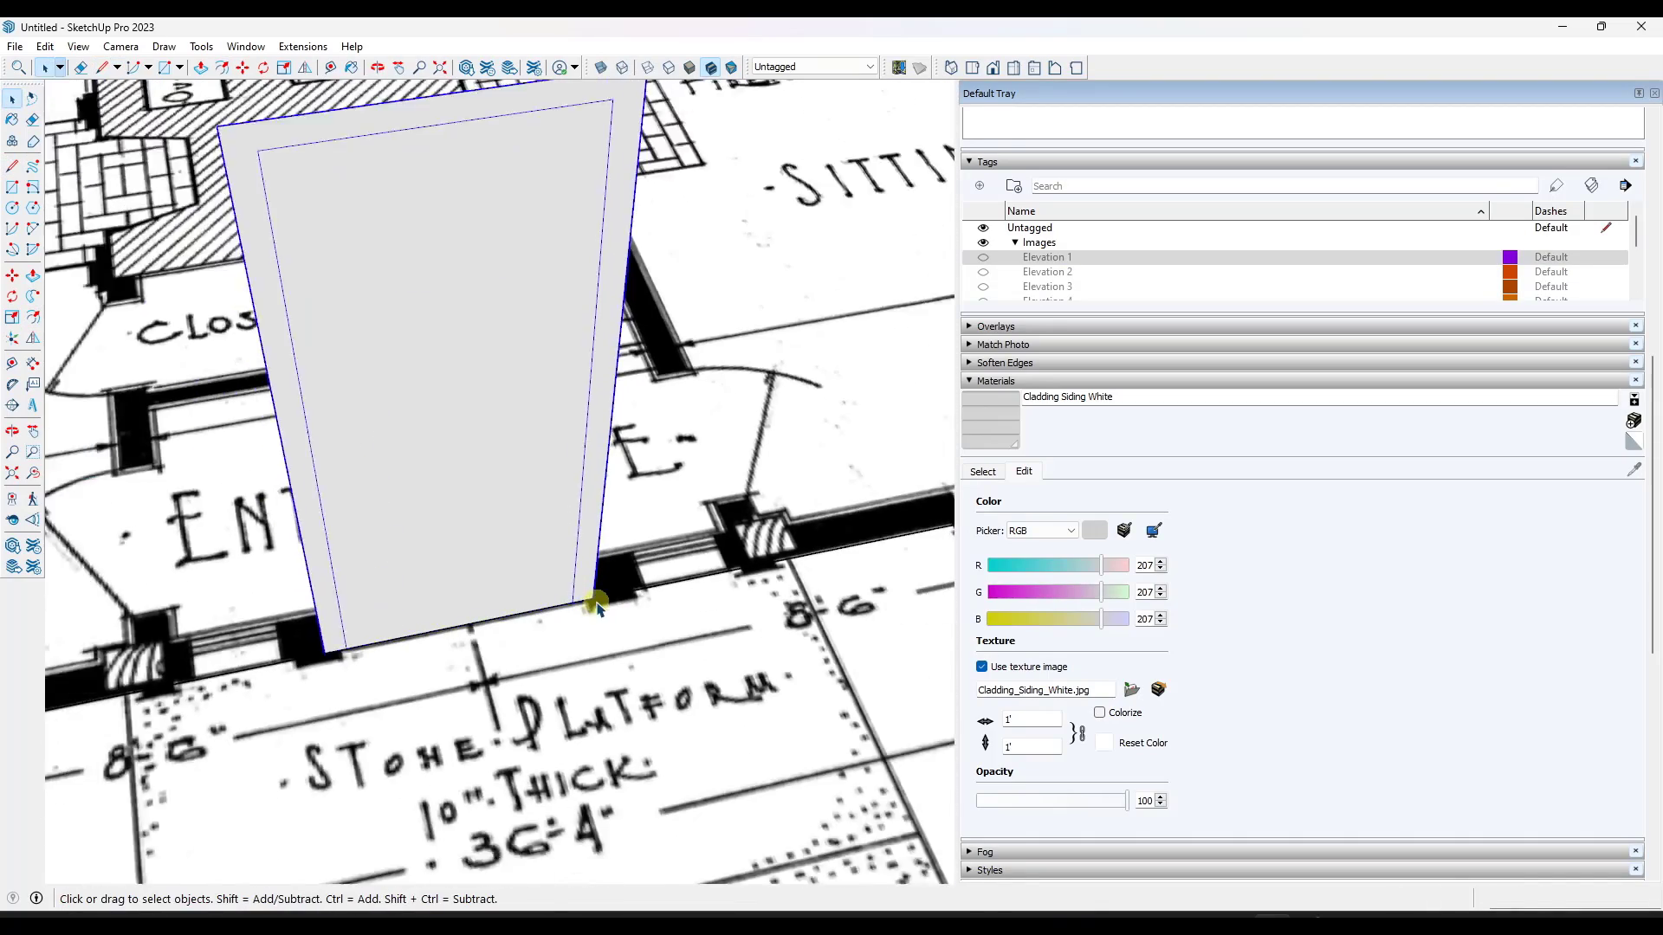
key(l)
click(597, 596)
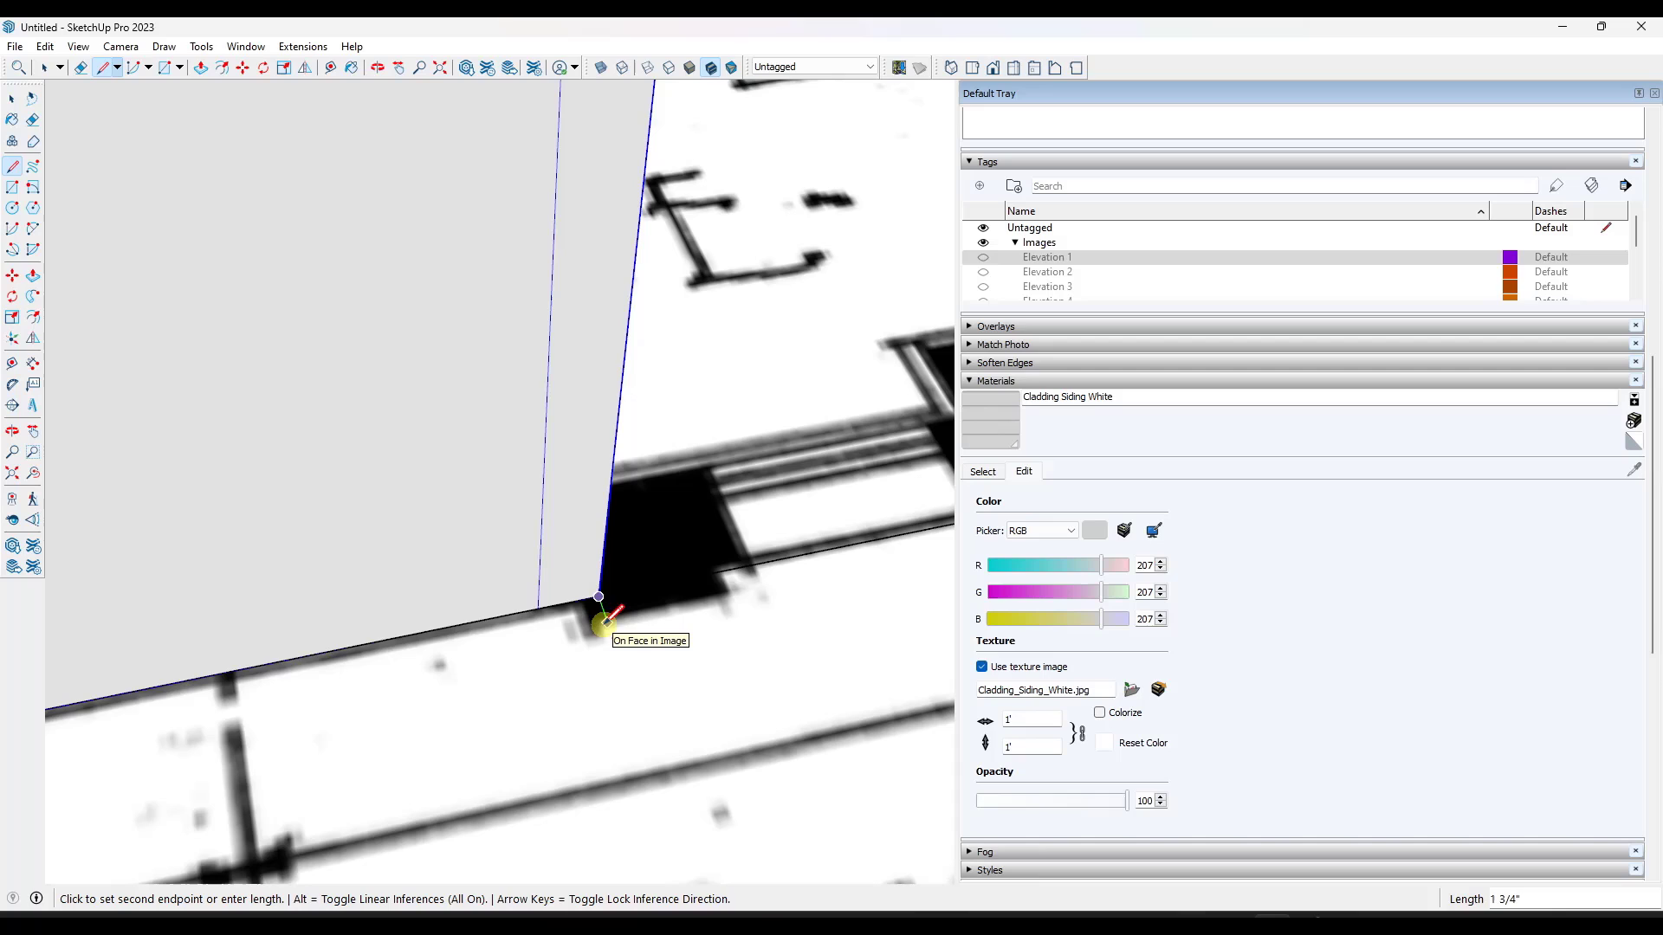
click(719, 570)
scroll(719, 569, down, 3)
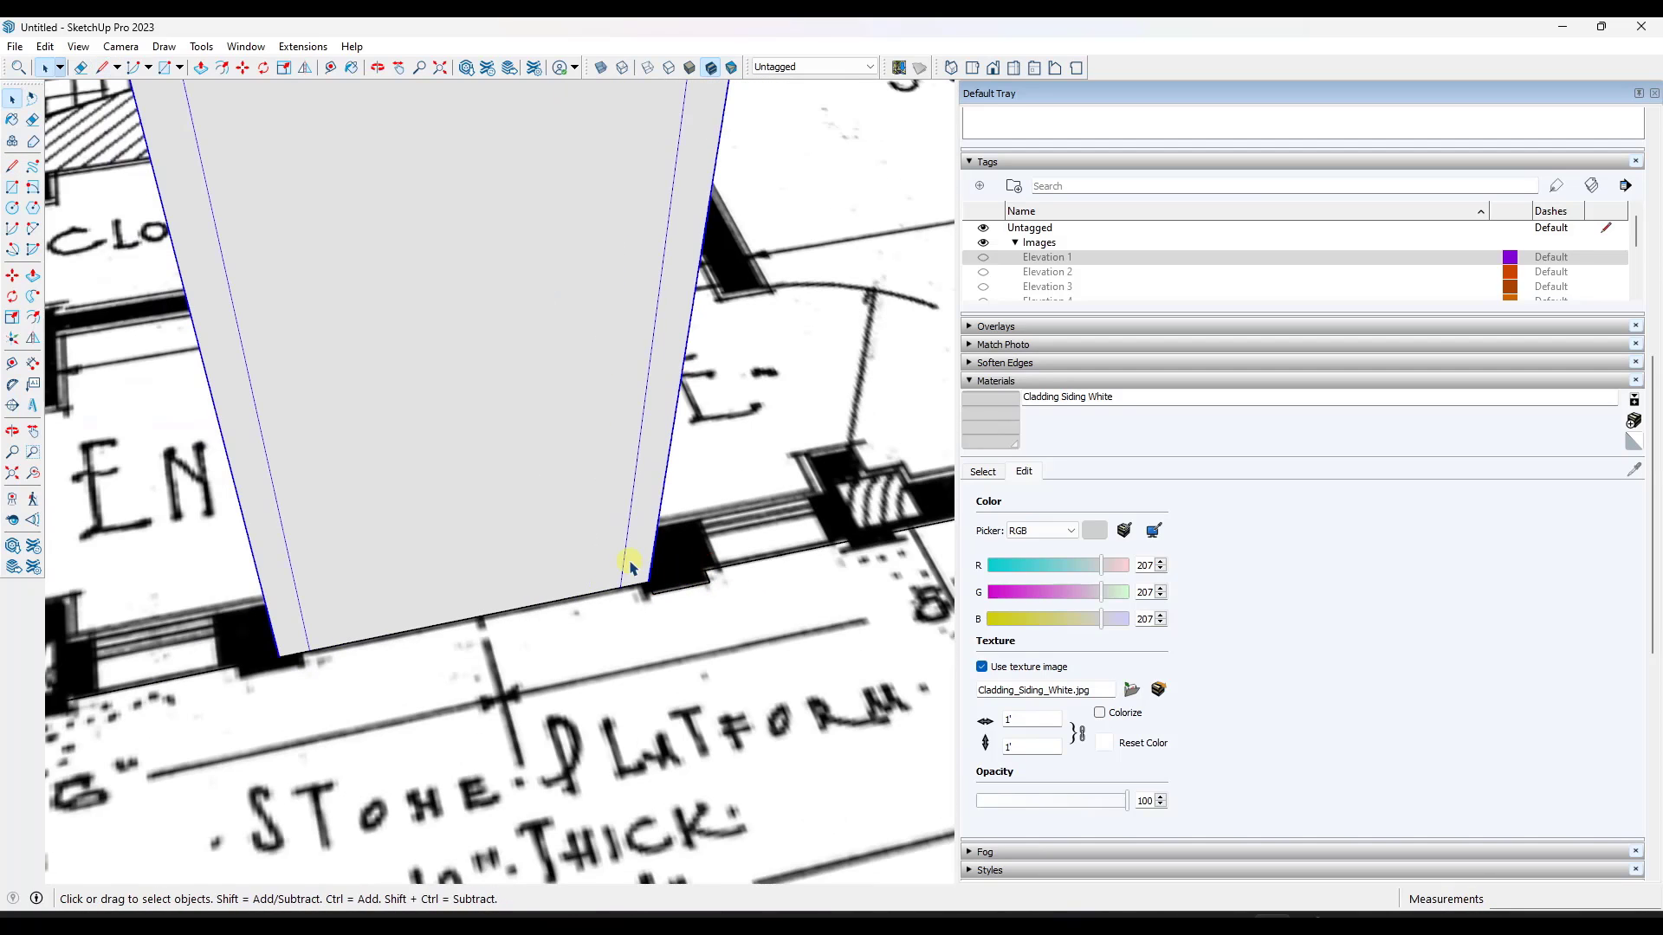
Copy the pilaster footprint to the outer end of the right sidelight and join the two with a line.
key(m)
click(712, 572)
key(ctrl)
click(893, 532)
key(space)
key(l)
click(838, 543)
key(space)
scroll(750, 569, down, 3)
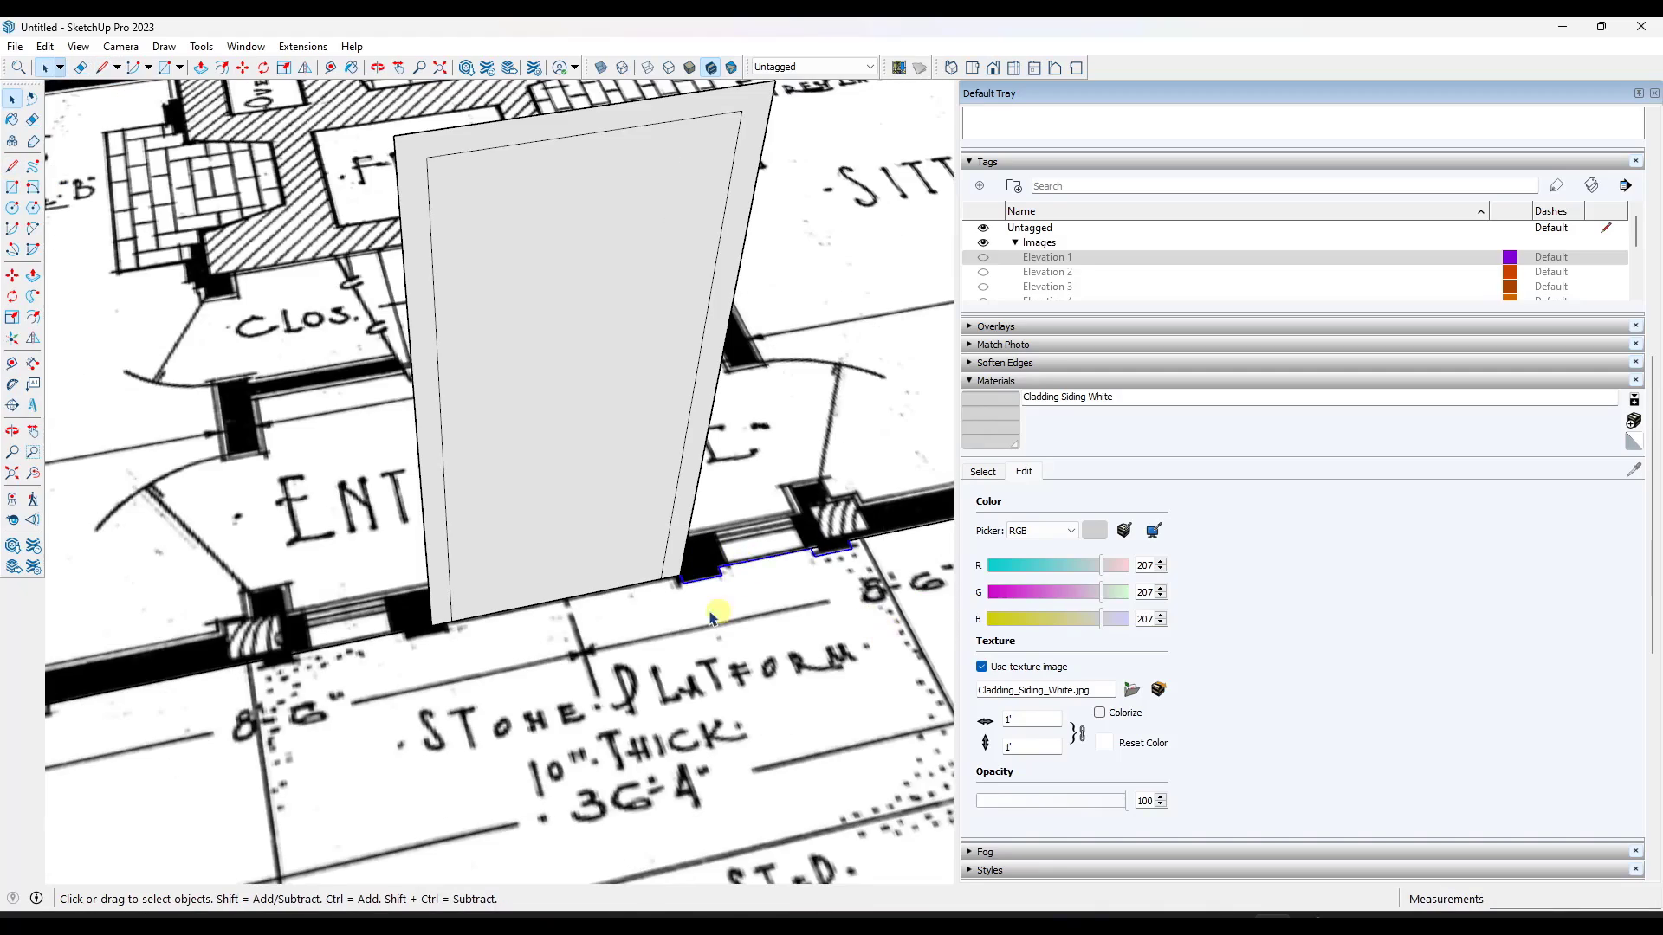
Copy the right pilaster and sidelight footprint to the area left of the entrance and flip the copy.
scroll(684, 582, down, 3)
key(m)
click(775, 565)
key(ctrl)
click(322, 660)
click(306, 69)
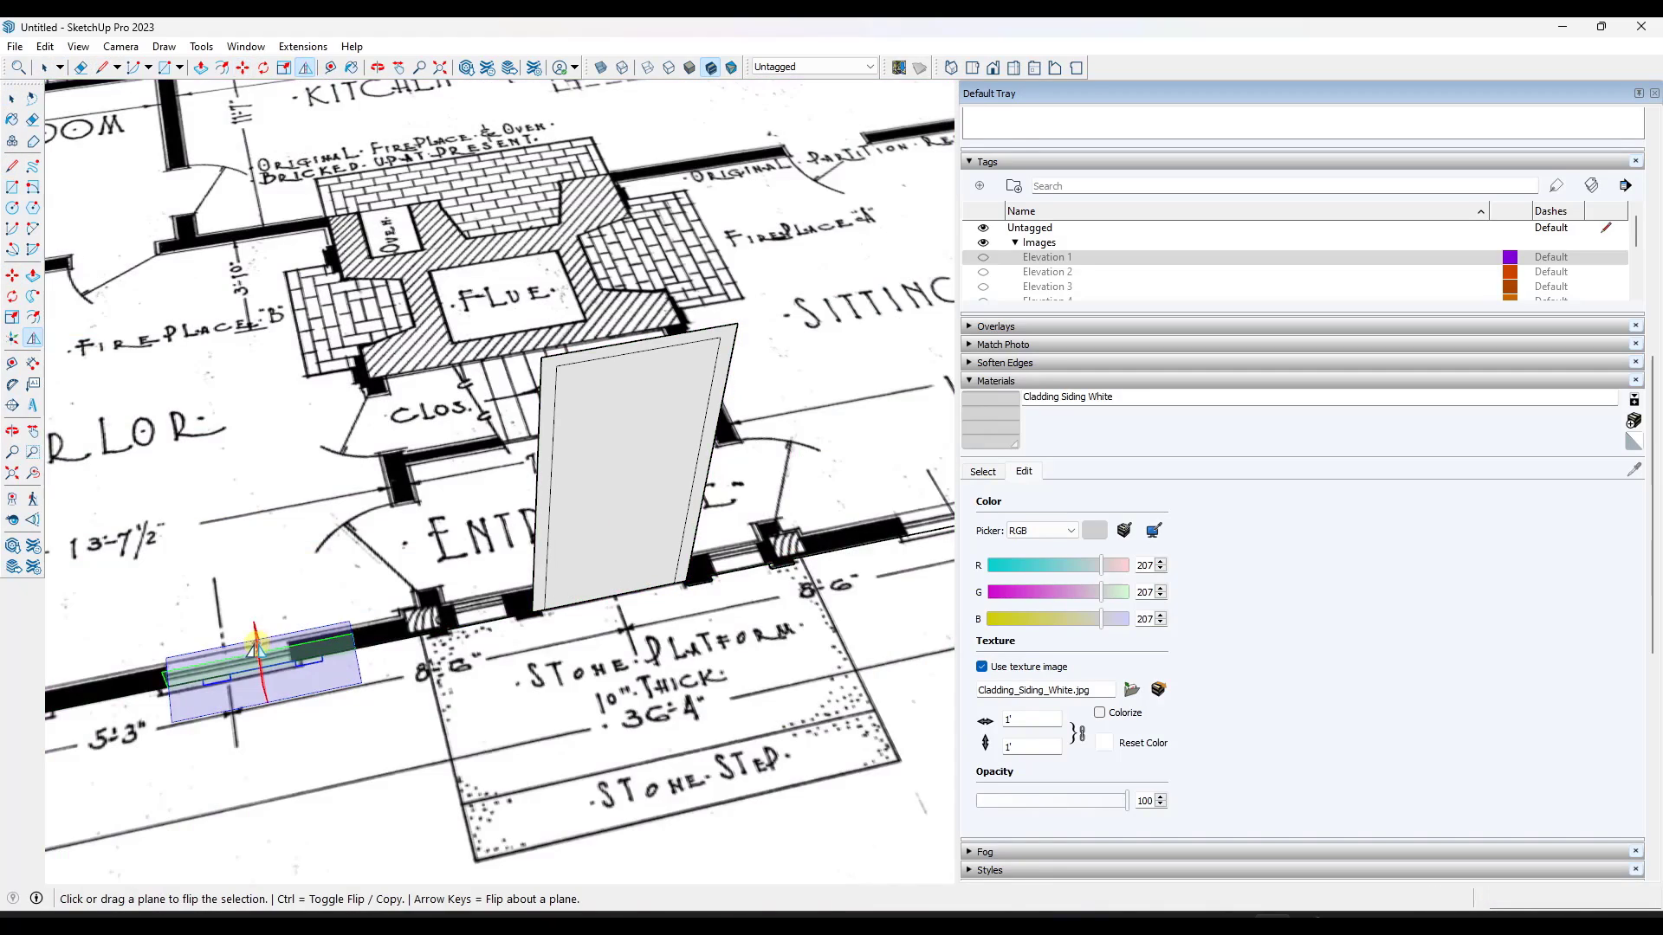
click(255, 648)
Move the flipped footprint into place against the left edge of the door.
key(m)
scroll(341, 650, up, 3)
click(363, 639)
scroll(424, 593, down, 1)
click(611, 594)
key(space)
scroll(511, 615, down, 2)
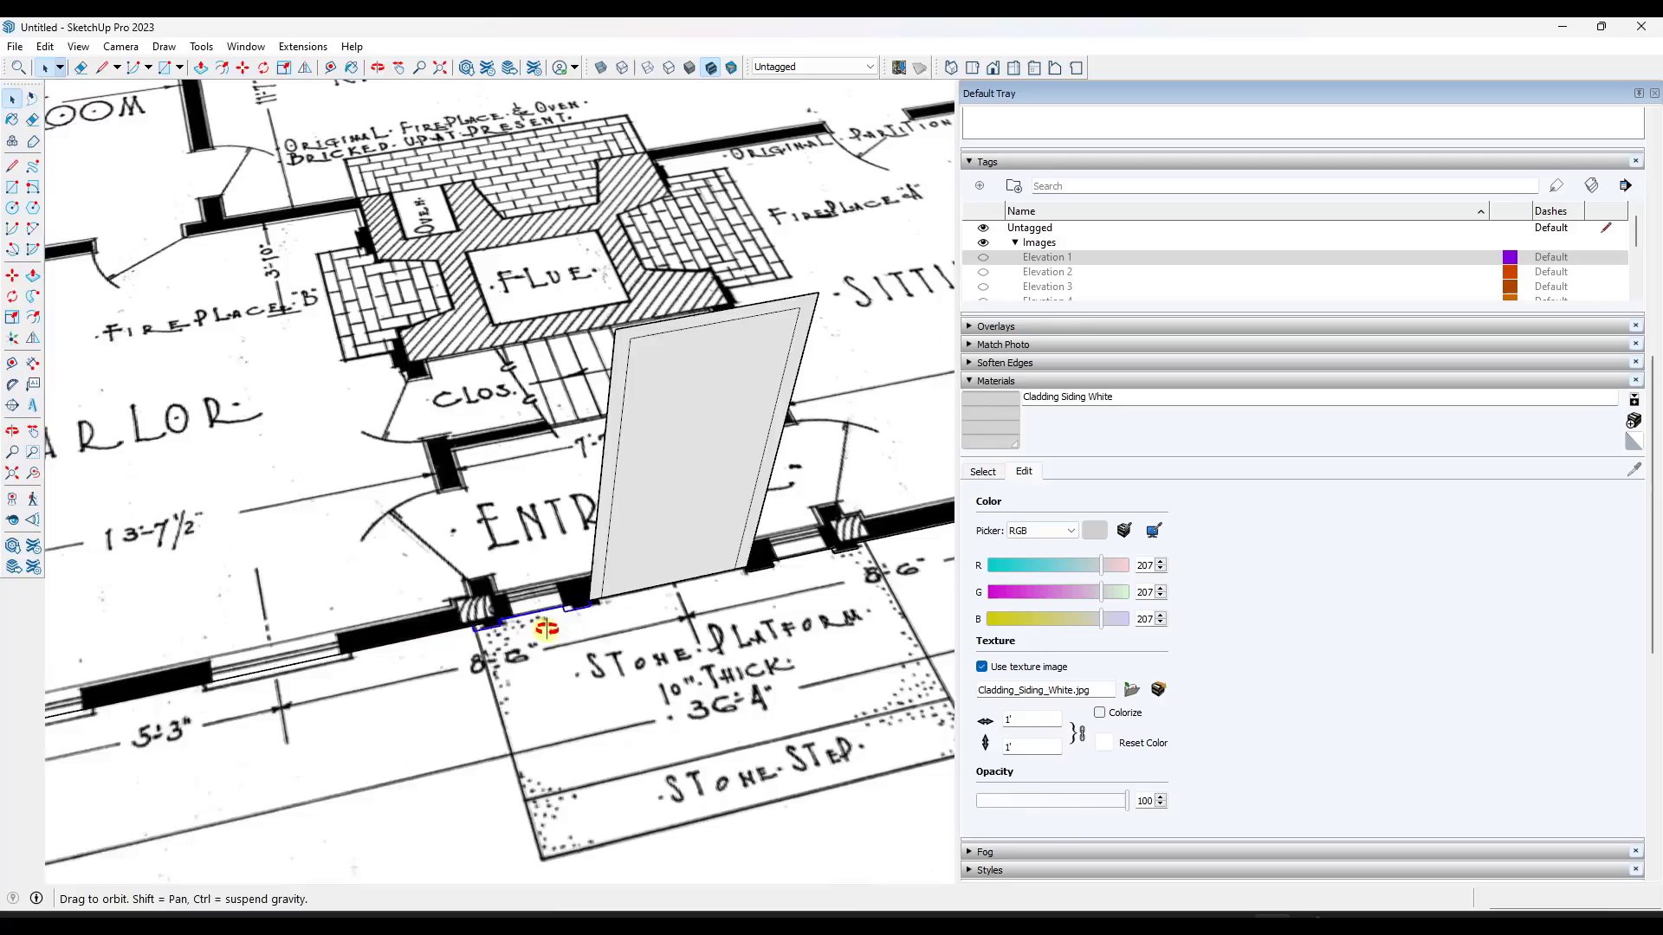
Extrude both left pilaster footprints up to the underside of the entablature, about 8' tall.
middle_drag(547, 628, 520, 623)
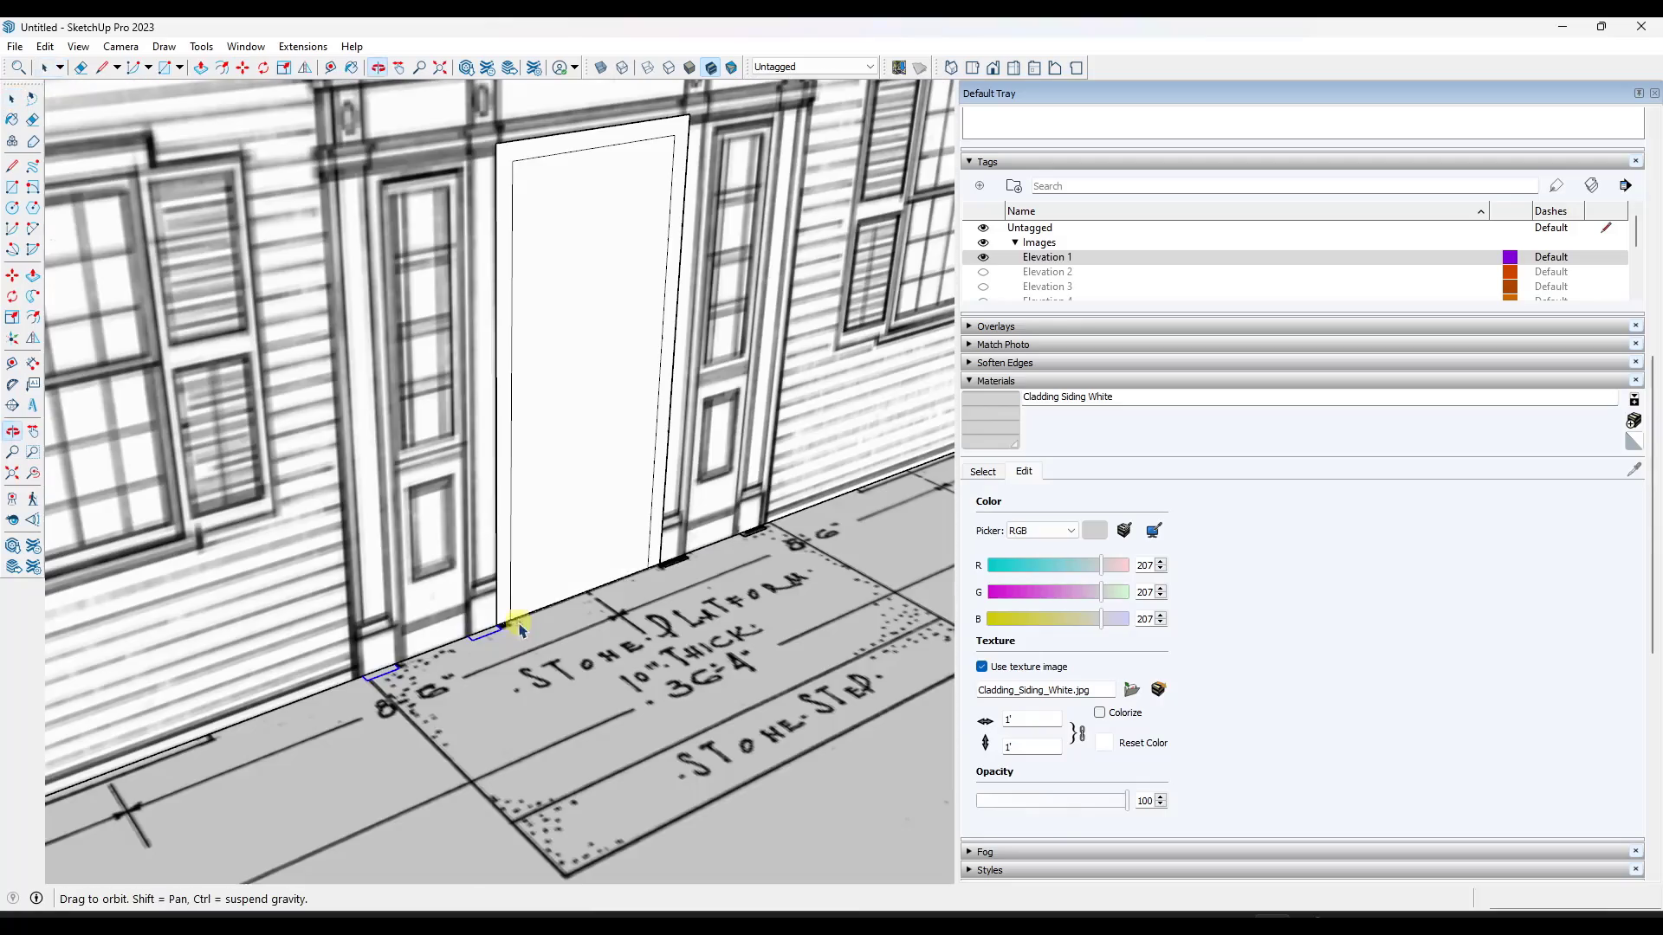
key(p)
click(482, 637)
scroll(511, 494, down, 2)
click(507, 279)
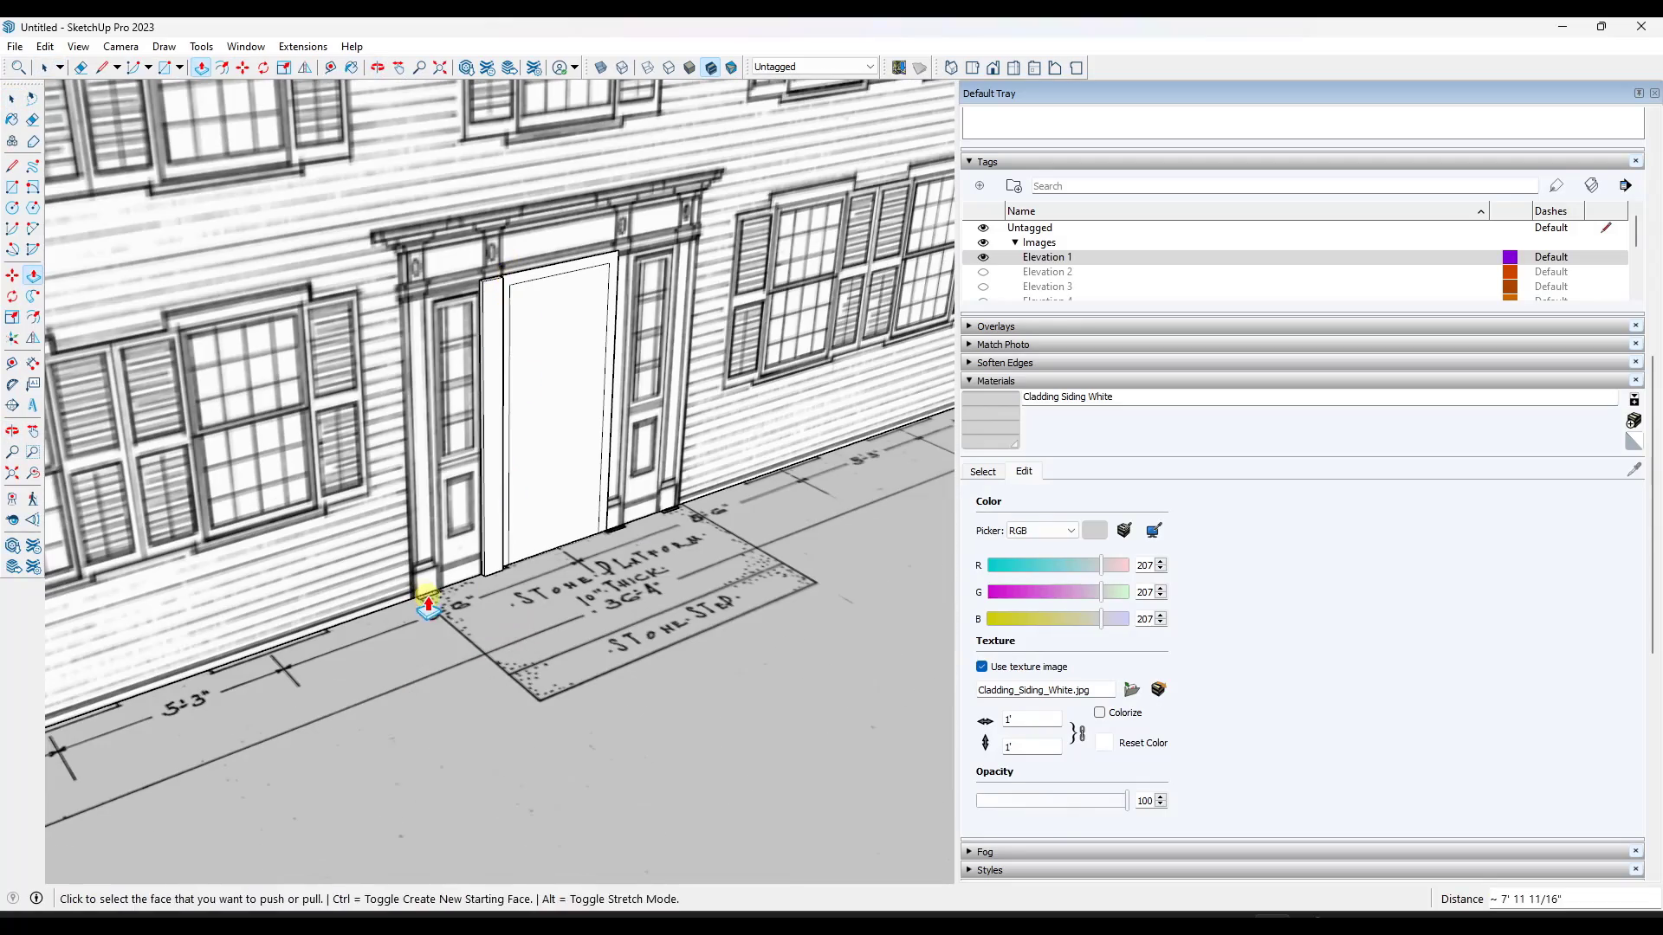
double_click(428, 603)
Copy the two extruded left pilasters to the matching positions on the right side of the door.
key(space)
drag(363, 247, 563, 663)
middle_drag(563, 606, 580, 564)
key(m)
key(ctrl)
click(397, 515)
click(624, 493)
key(space)
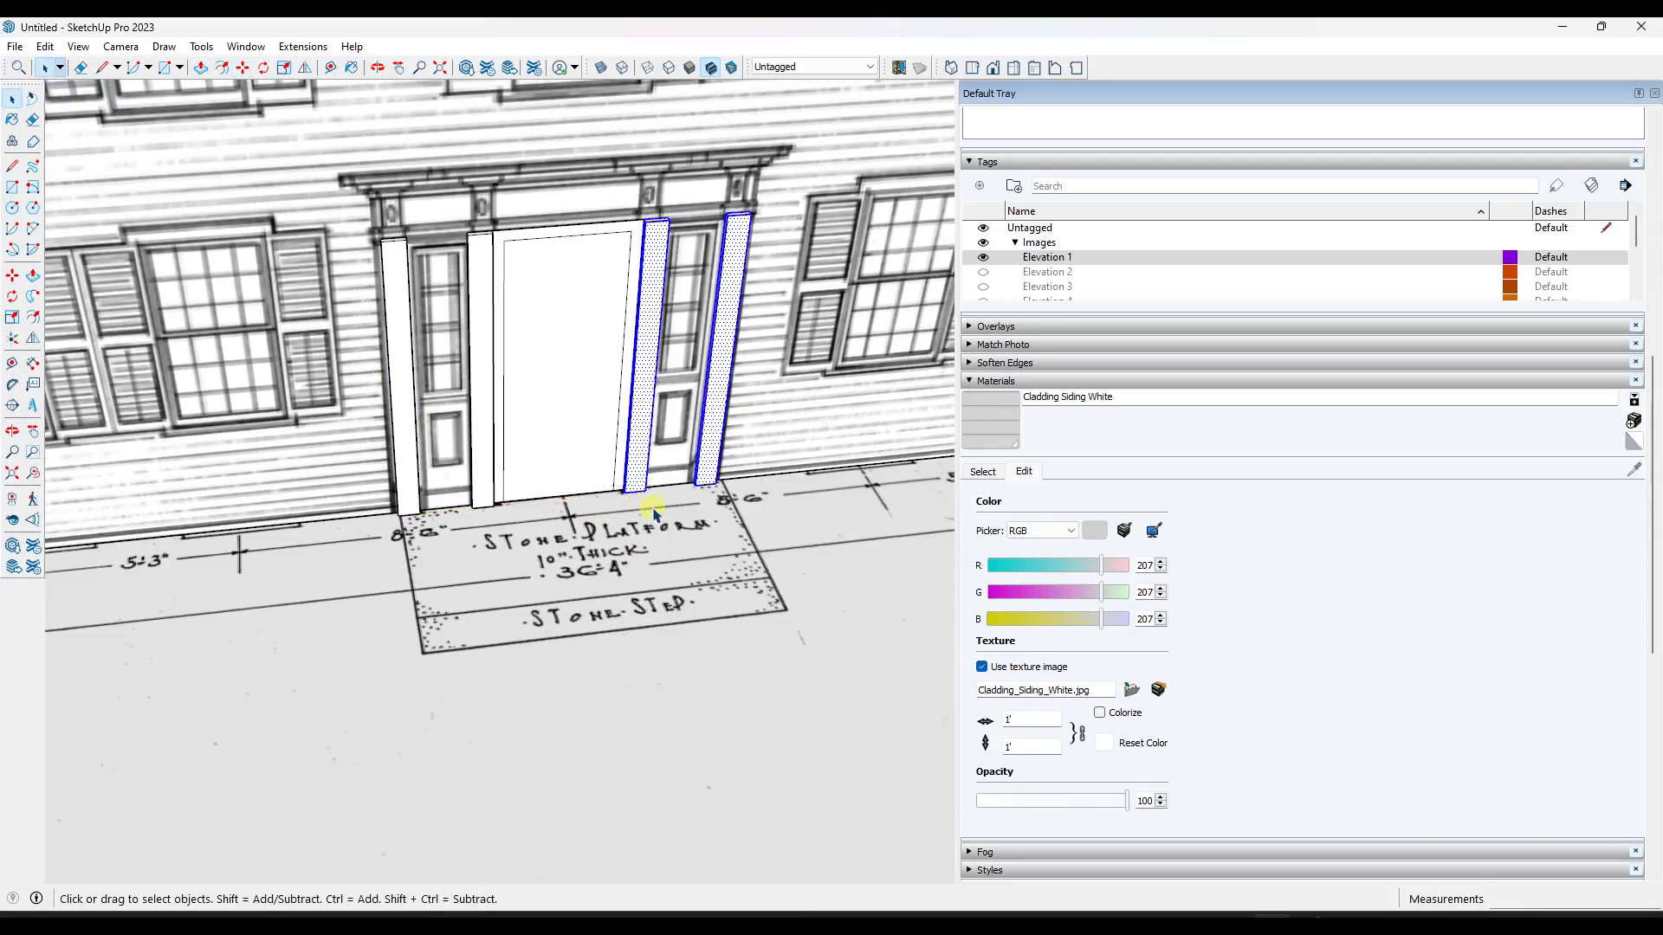
Trace the stepped entablature and cornice profile above the left pilaster from the elevation, about 1' 7" tall.
middle_drag(653, 515, 401, 423)
key(l)
click(406, 419)
scroll(390, 424, up, 1)
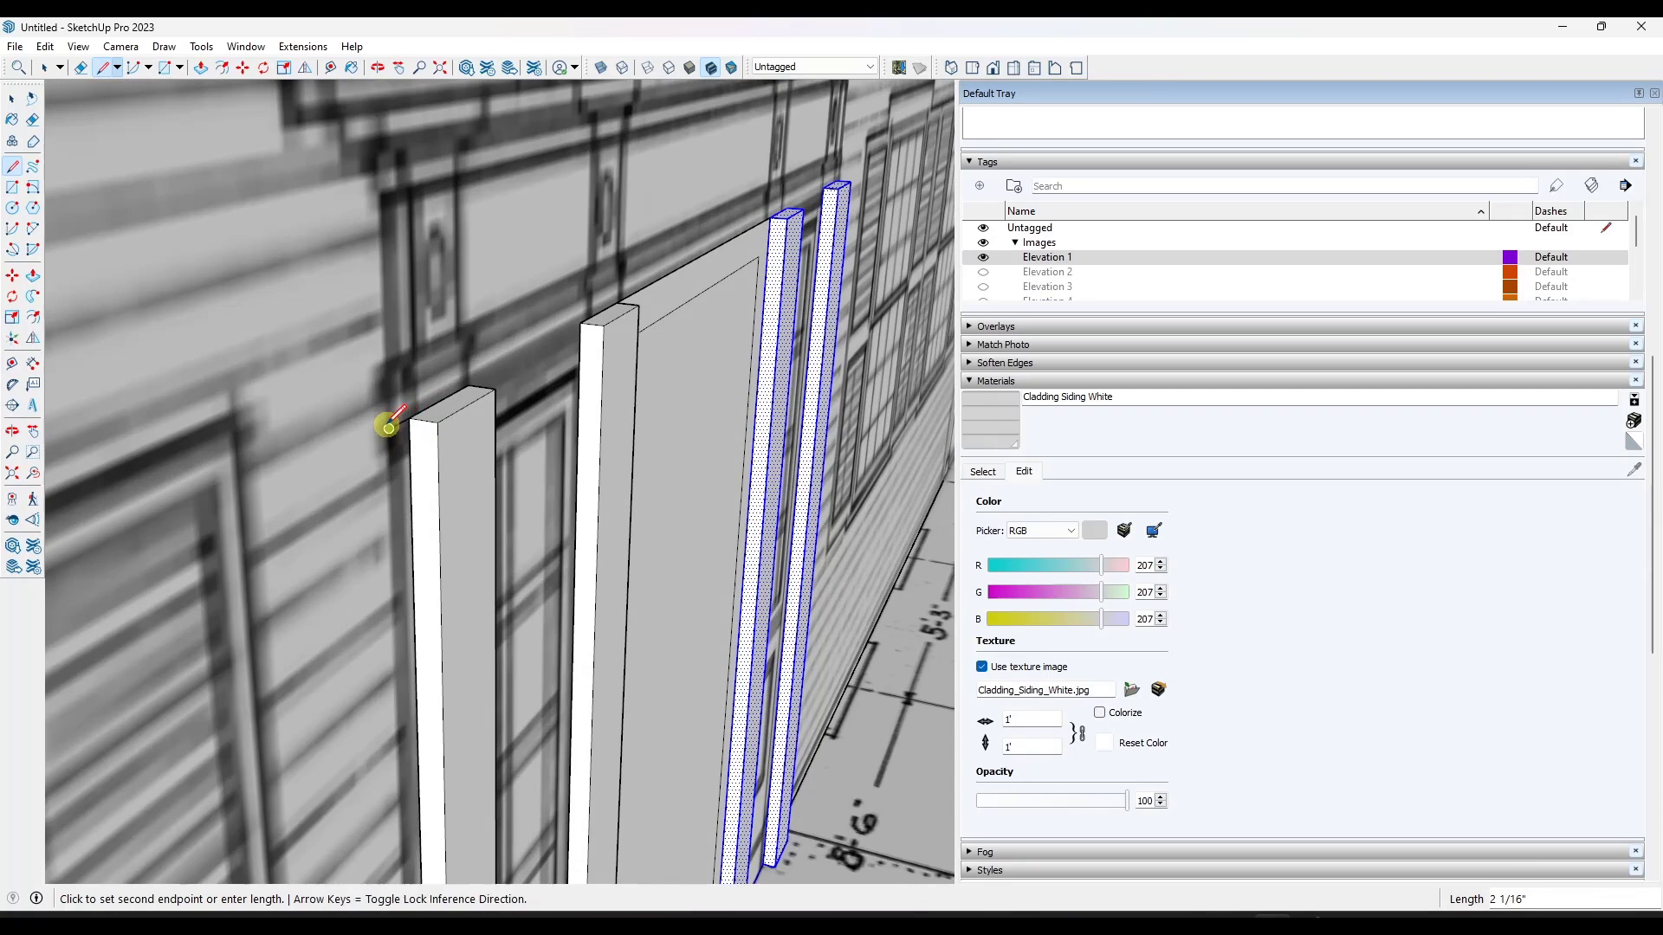
scroll(389, 427, down, 2)
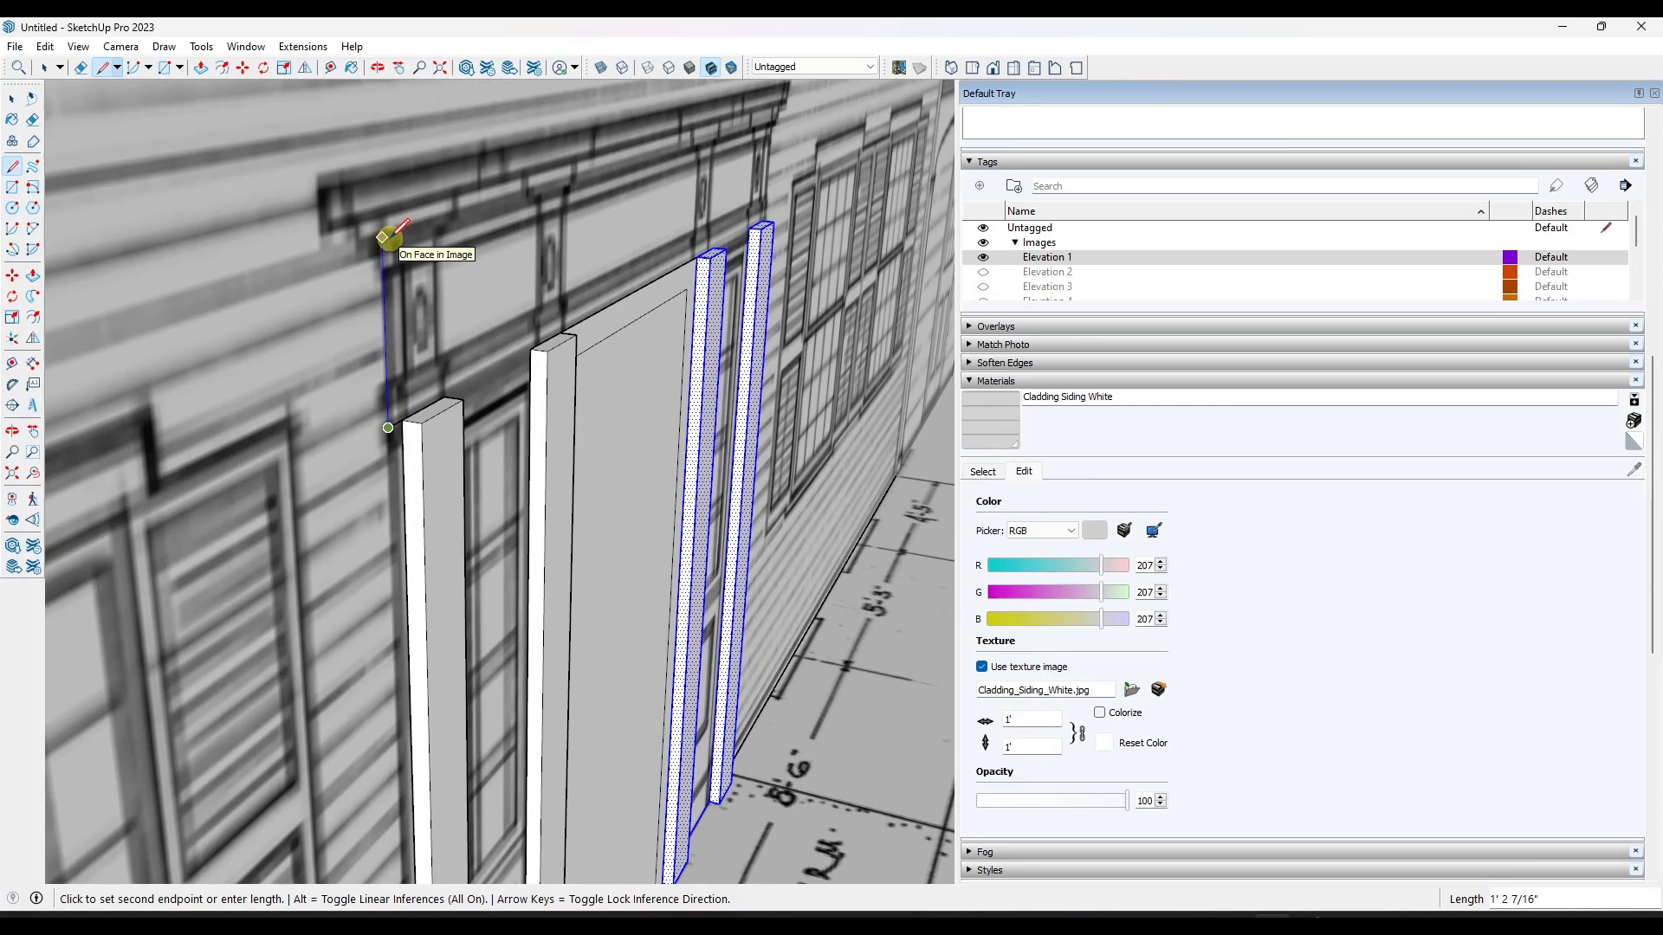
scroll(390, 277, up, 4)
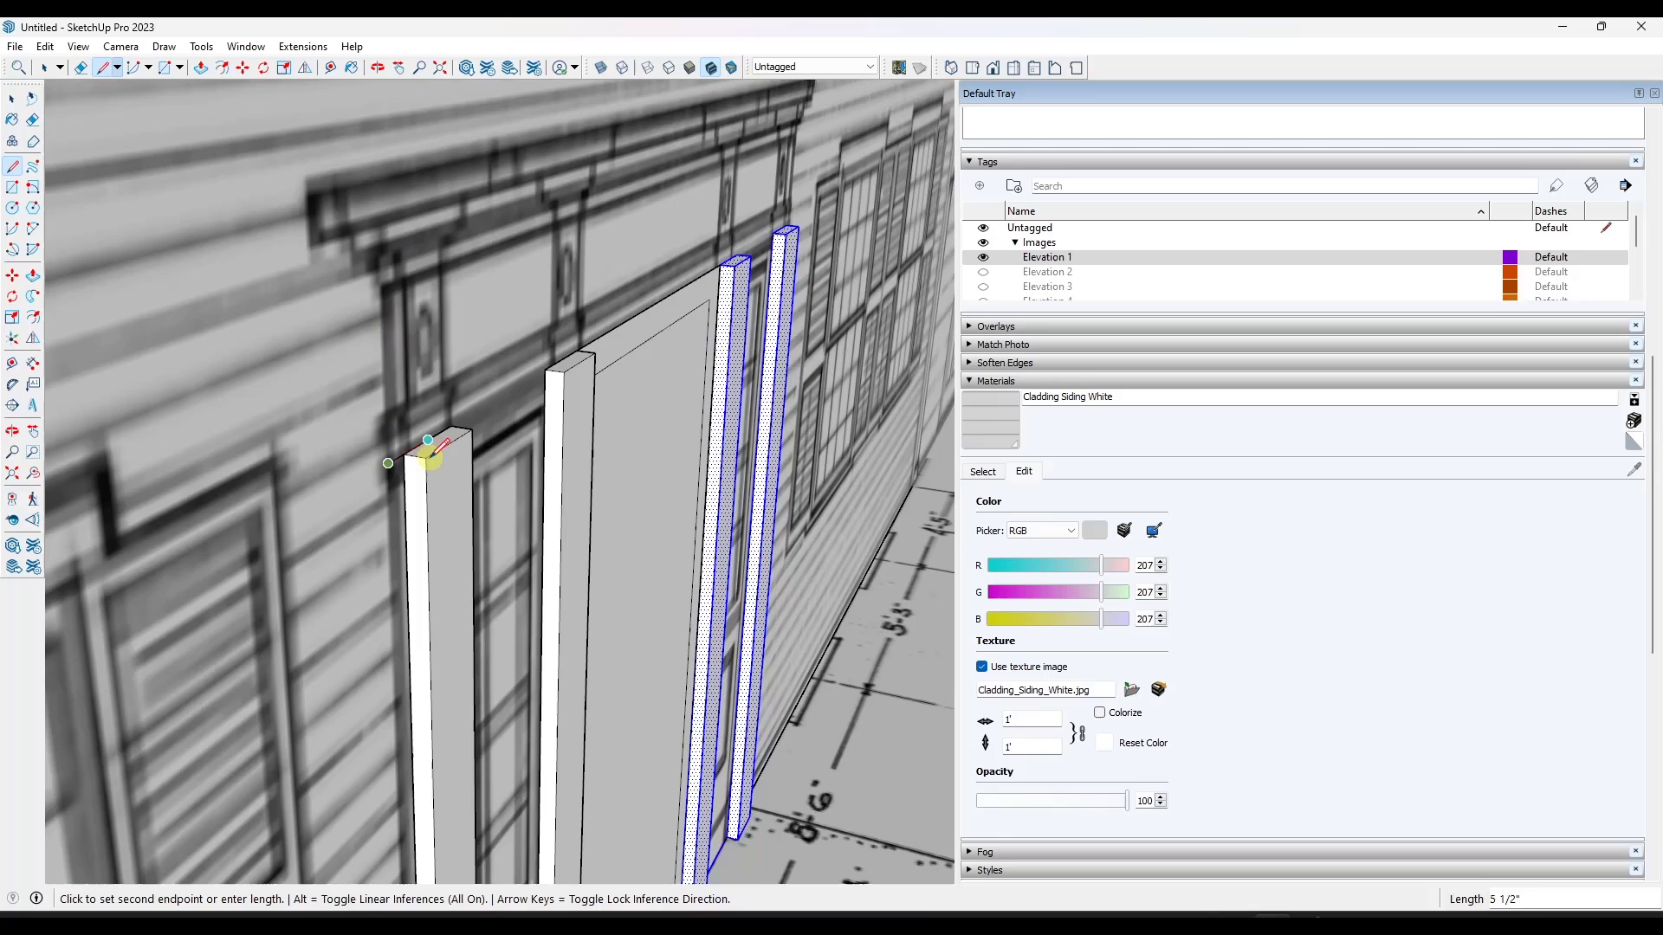
scroll(198, 405, up, 2)
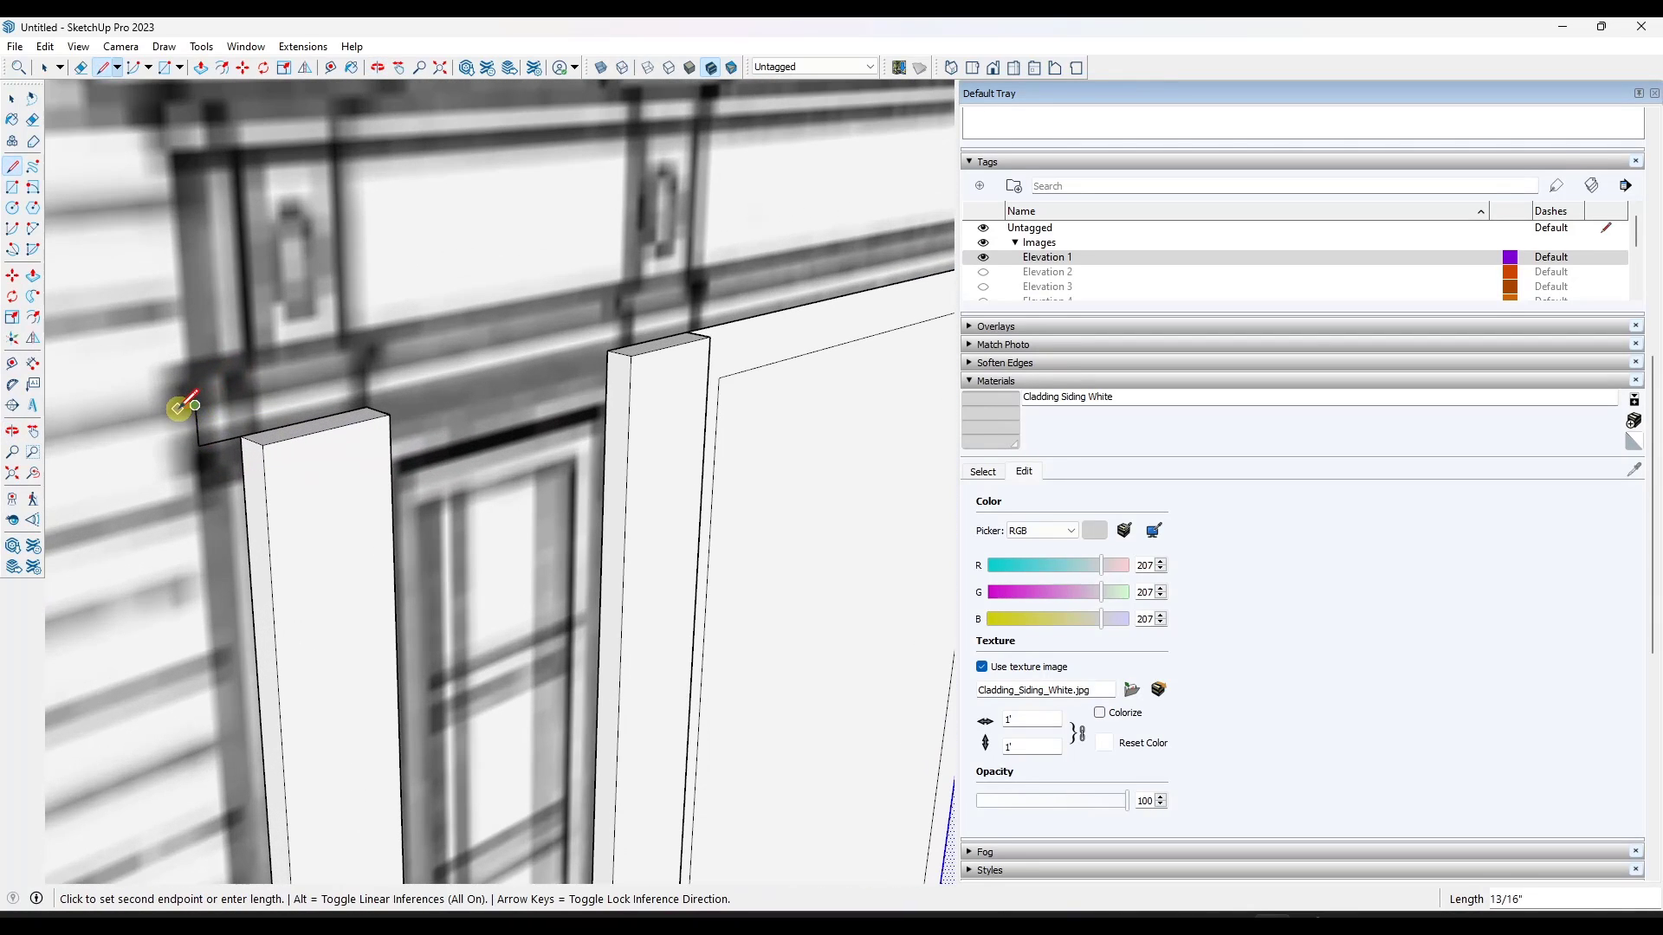
scroll(196, 286, down, 2)
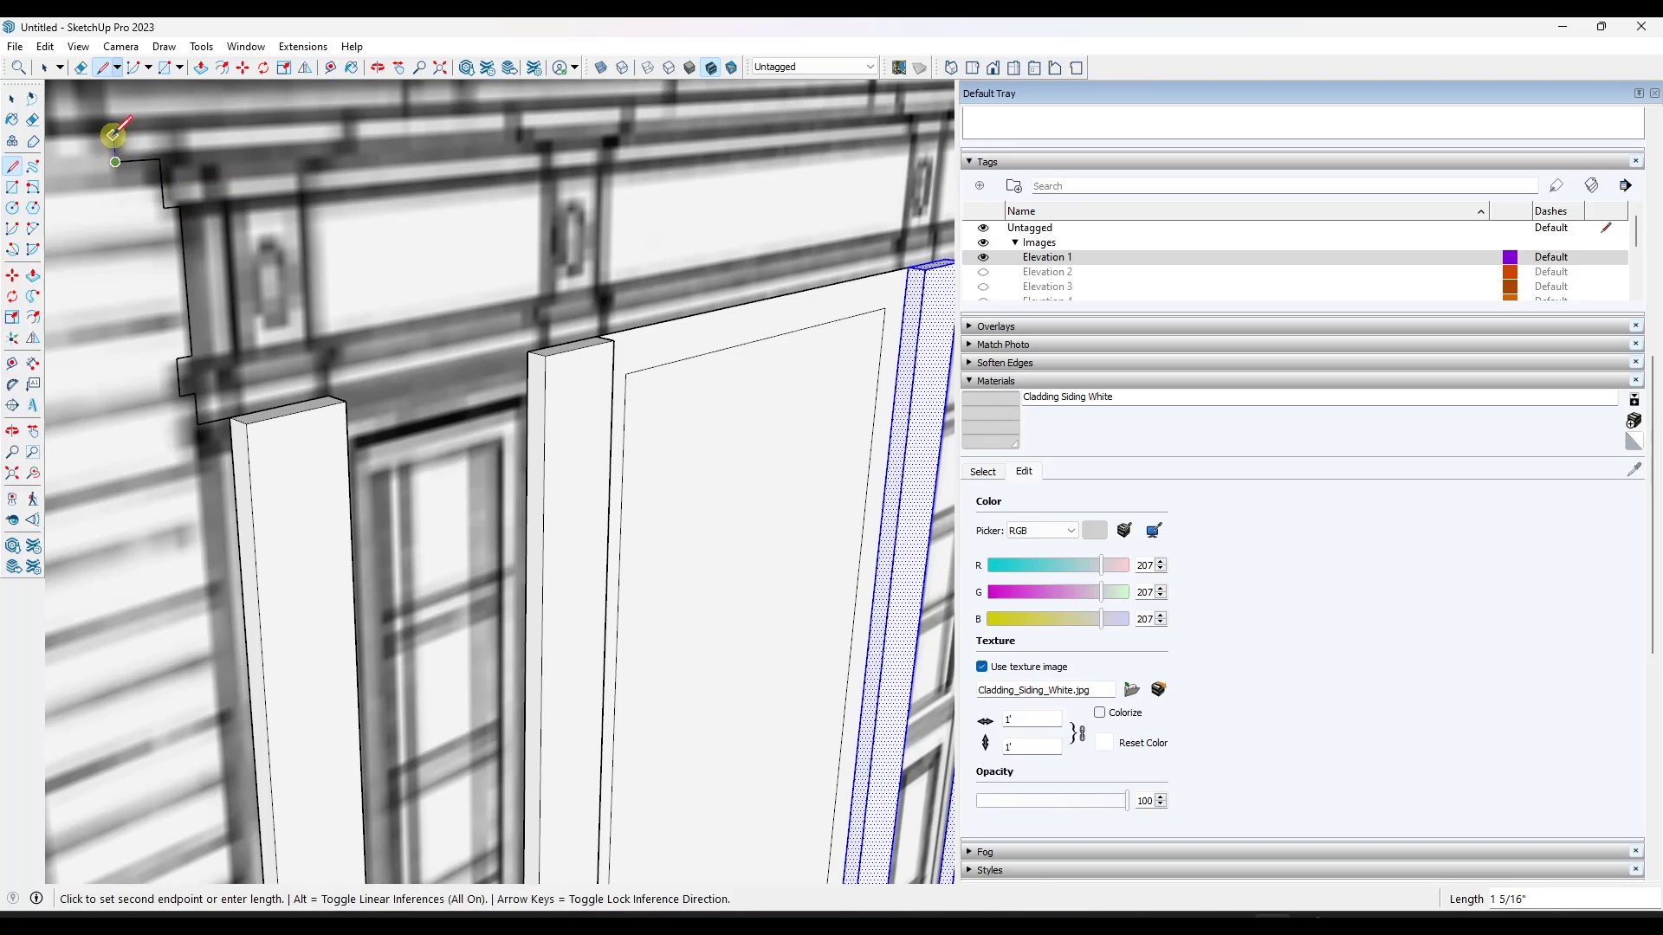
scroll(113, 134, down, 4)
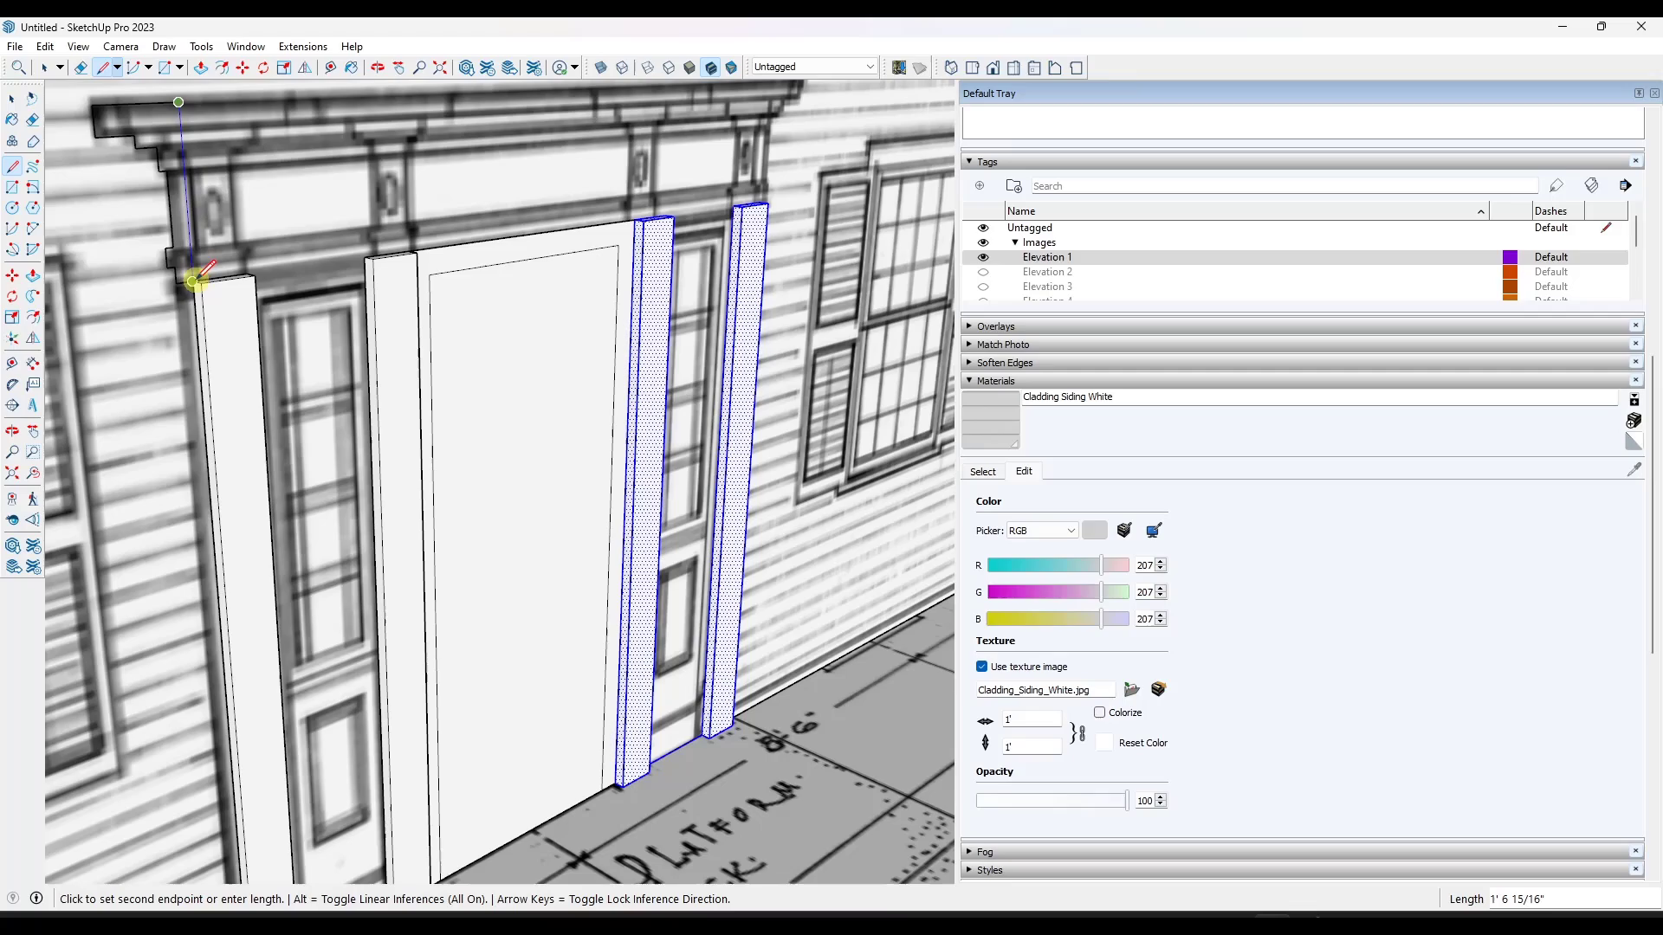
click(193, 282)
key(space)
scroll(242, 268, down, 2)
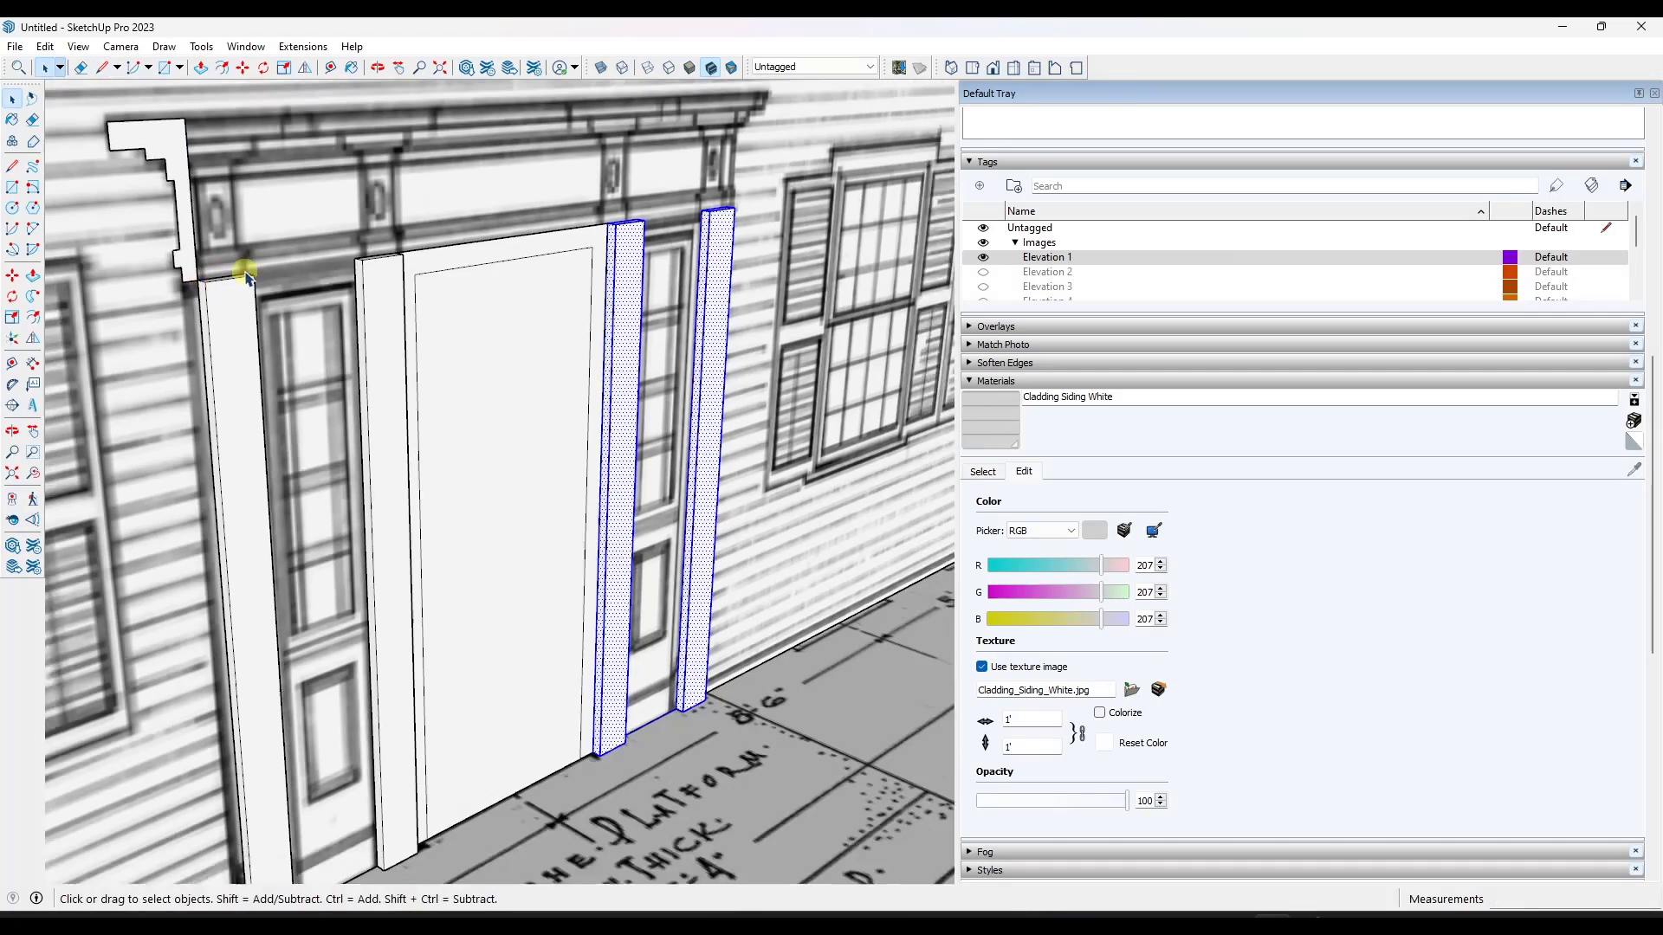
Group the connected door frame and pilasters, leaving the cornice profile outside the group.
middle_drag(242, 268, 207, 375)
triple_click(211, 372)
key(ctrl+g)
scroll(237, 304, up, 2)
middle_drag(238, 304, 248, 425)
scroll(235, 339, up, 6)
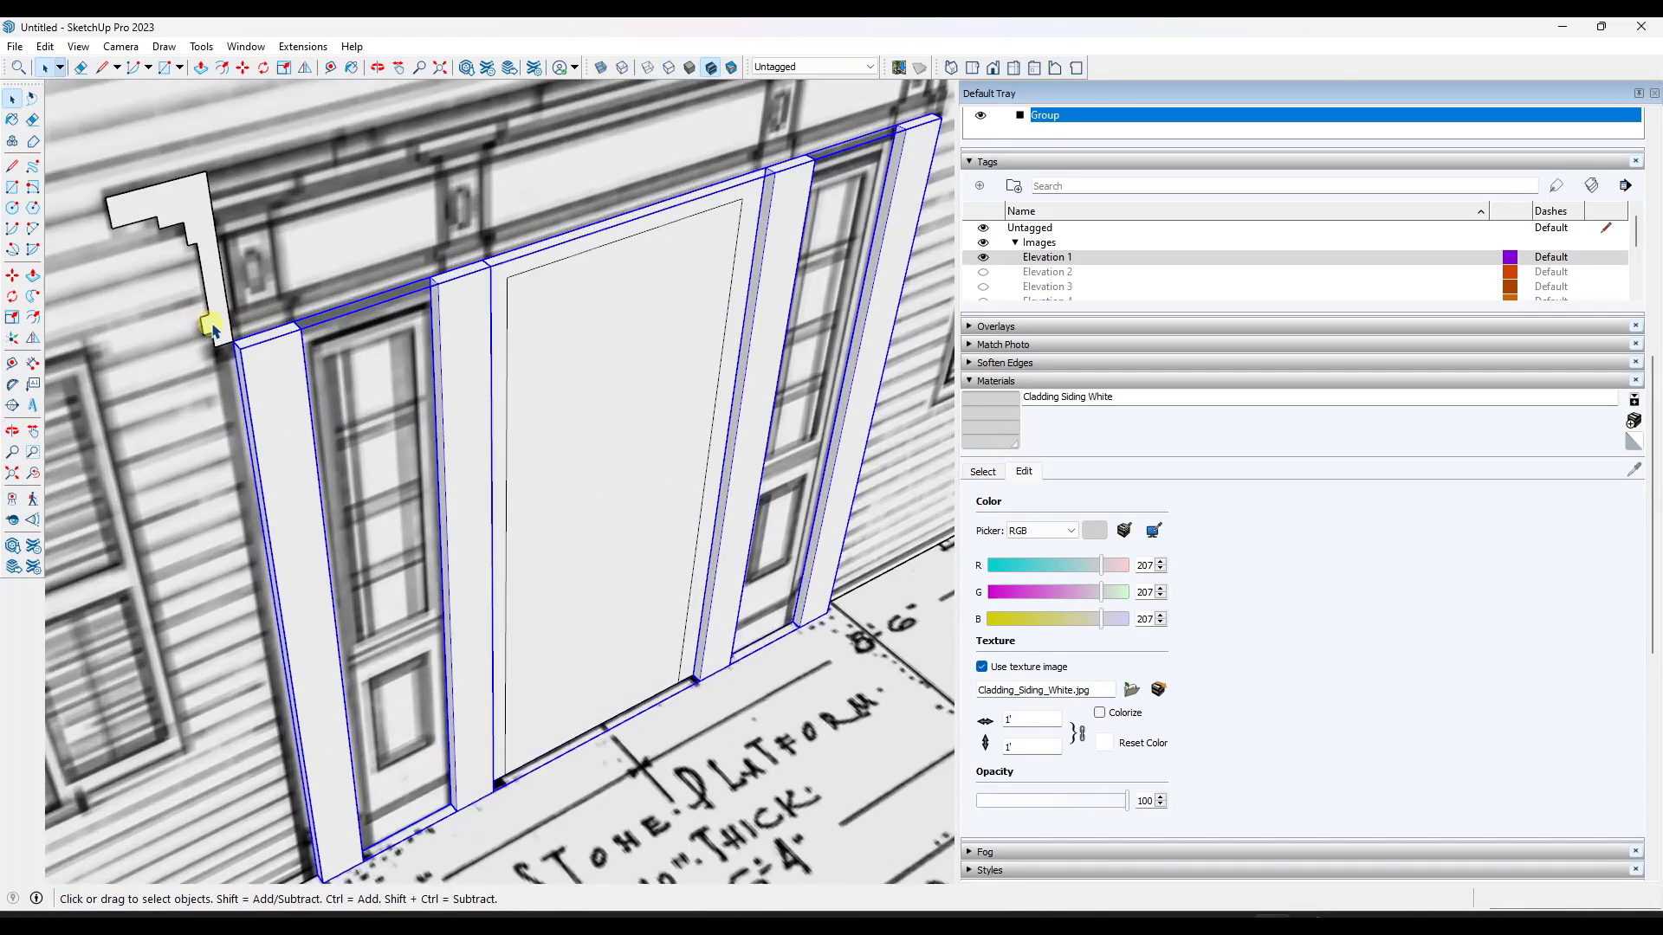
Trace the extrusion path along the top edges of the left pilasters and the recess between them.
key(l)
click(241, 346)
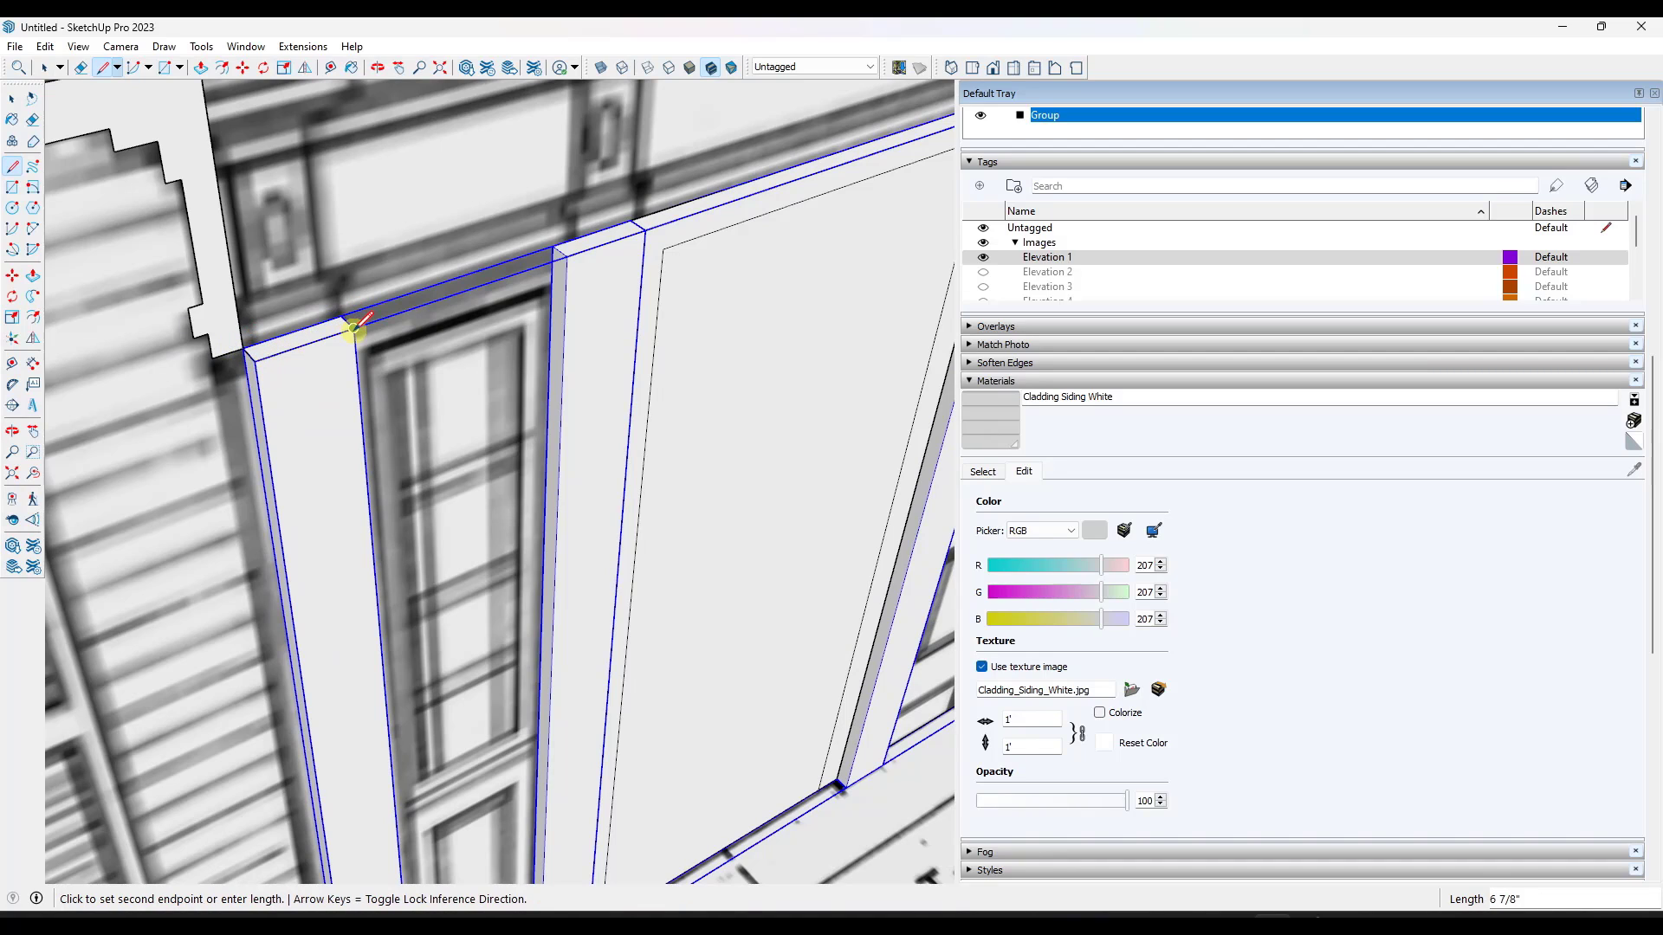
click(341, 315)
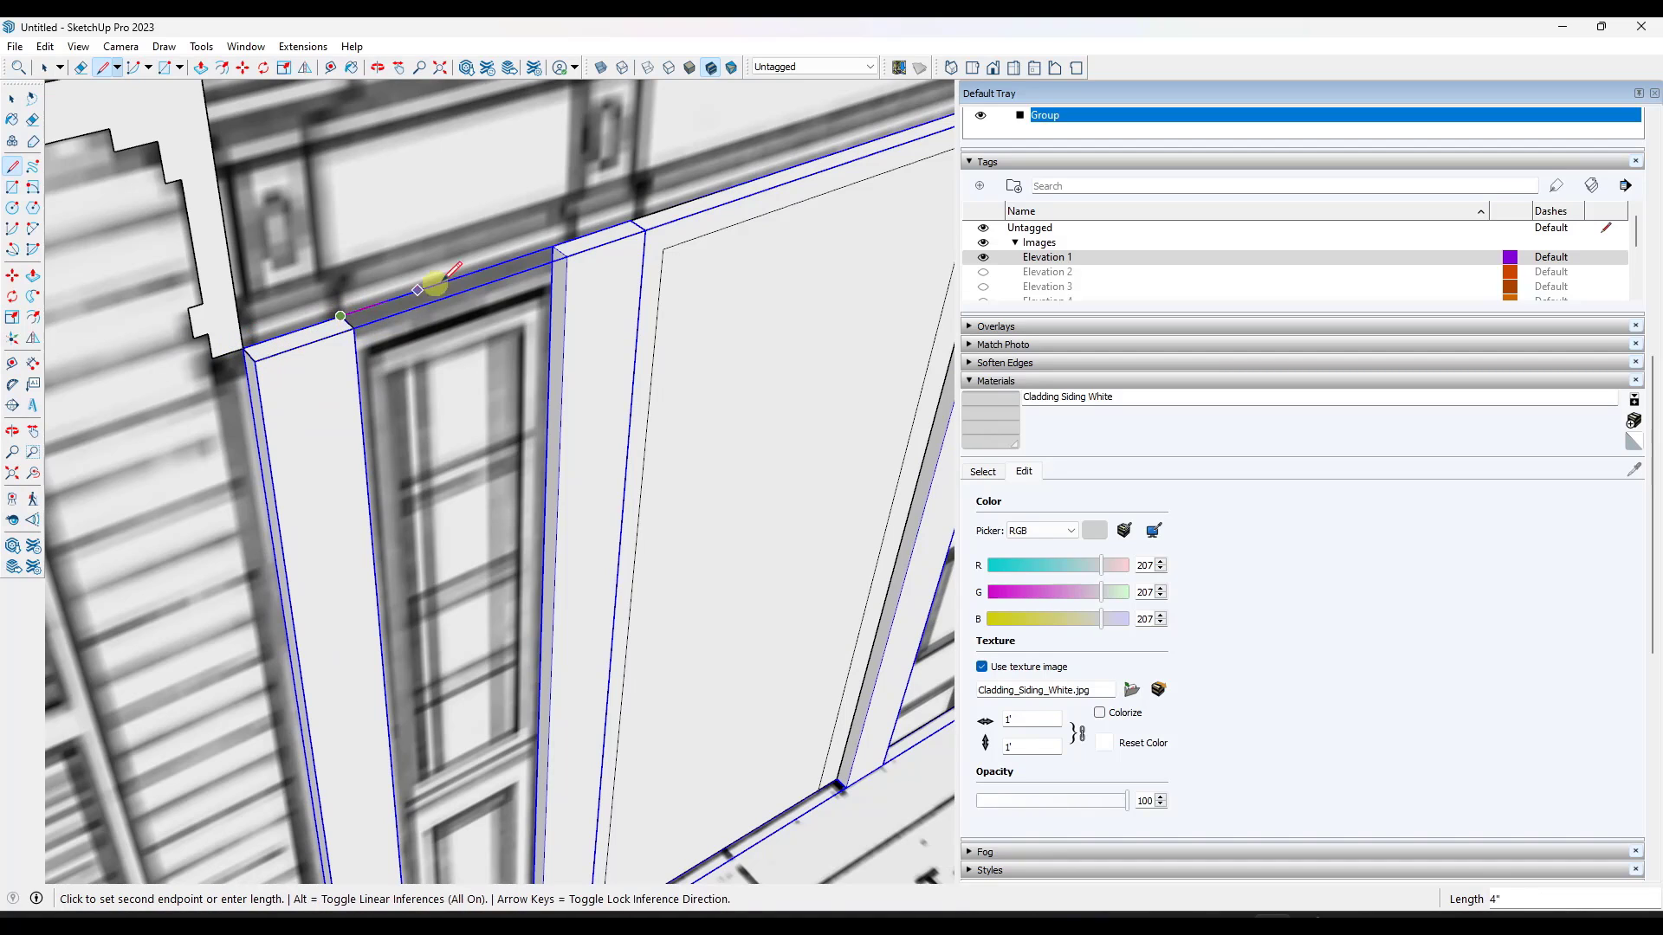
click(552, 246)
click(566, 257)
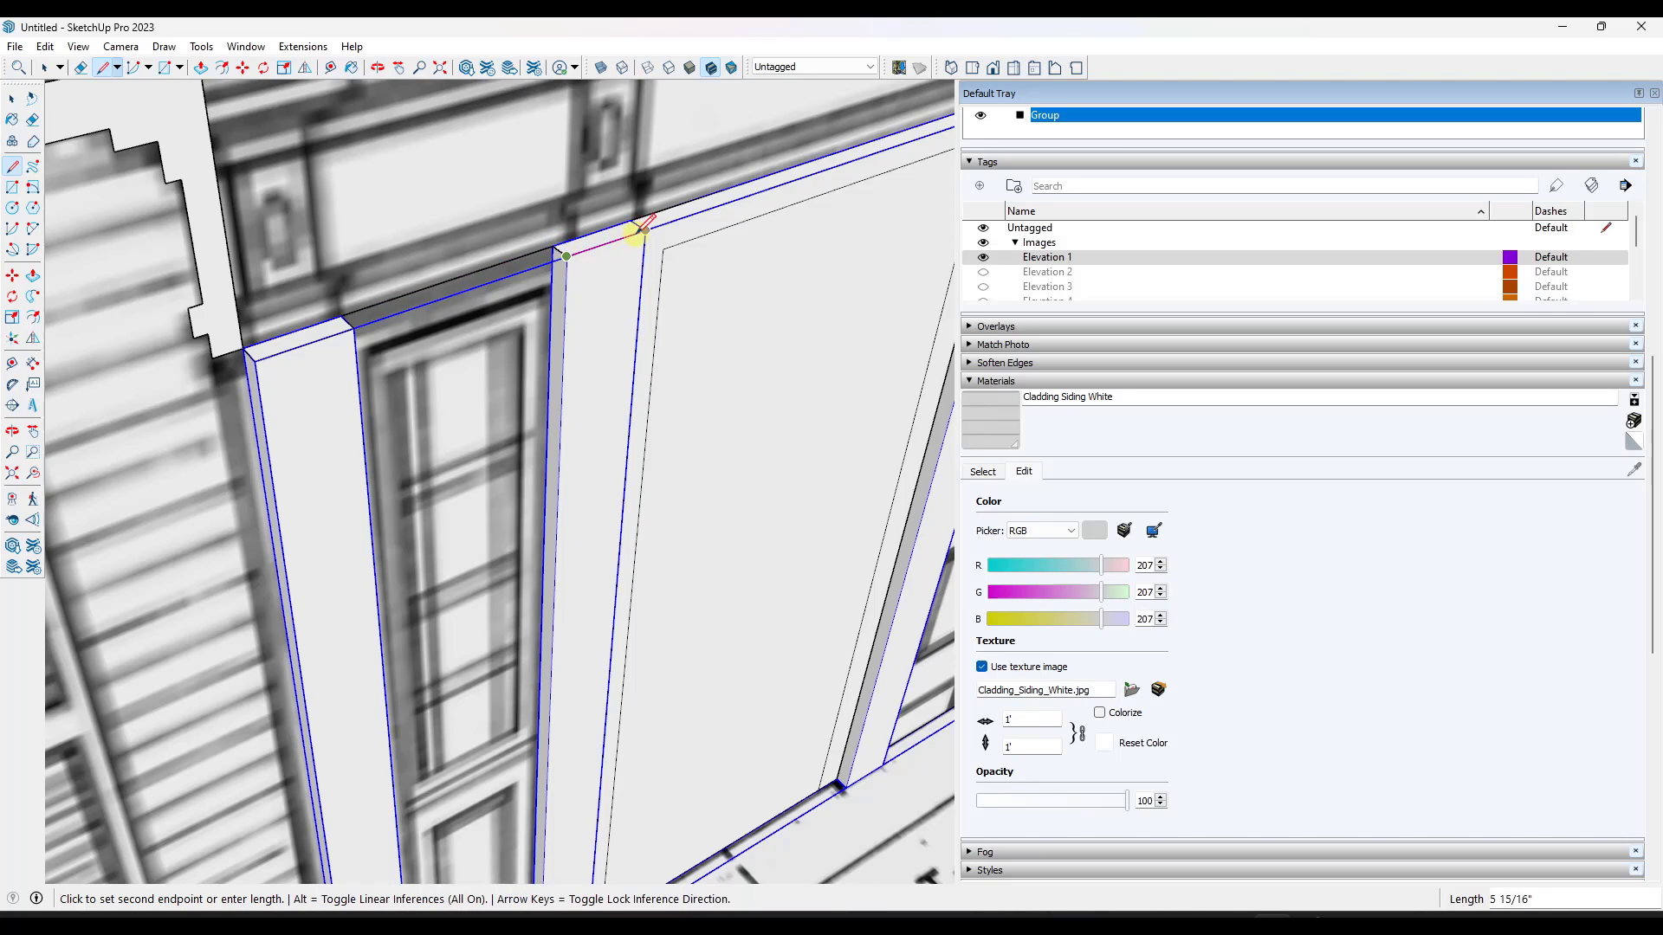
scroll(706, 187, down, 5)
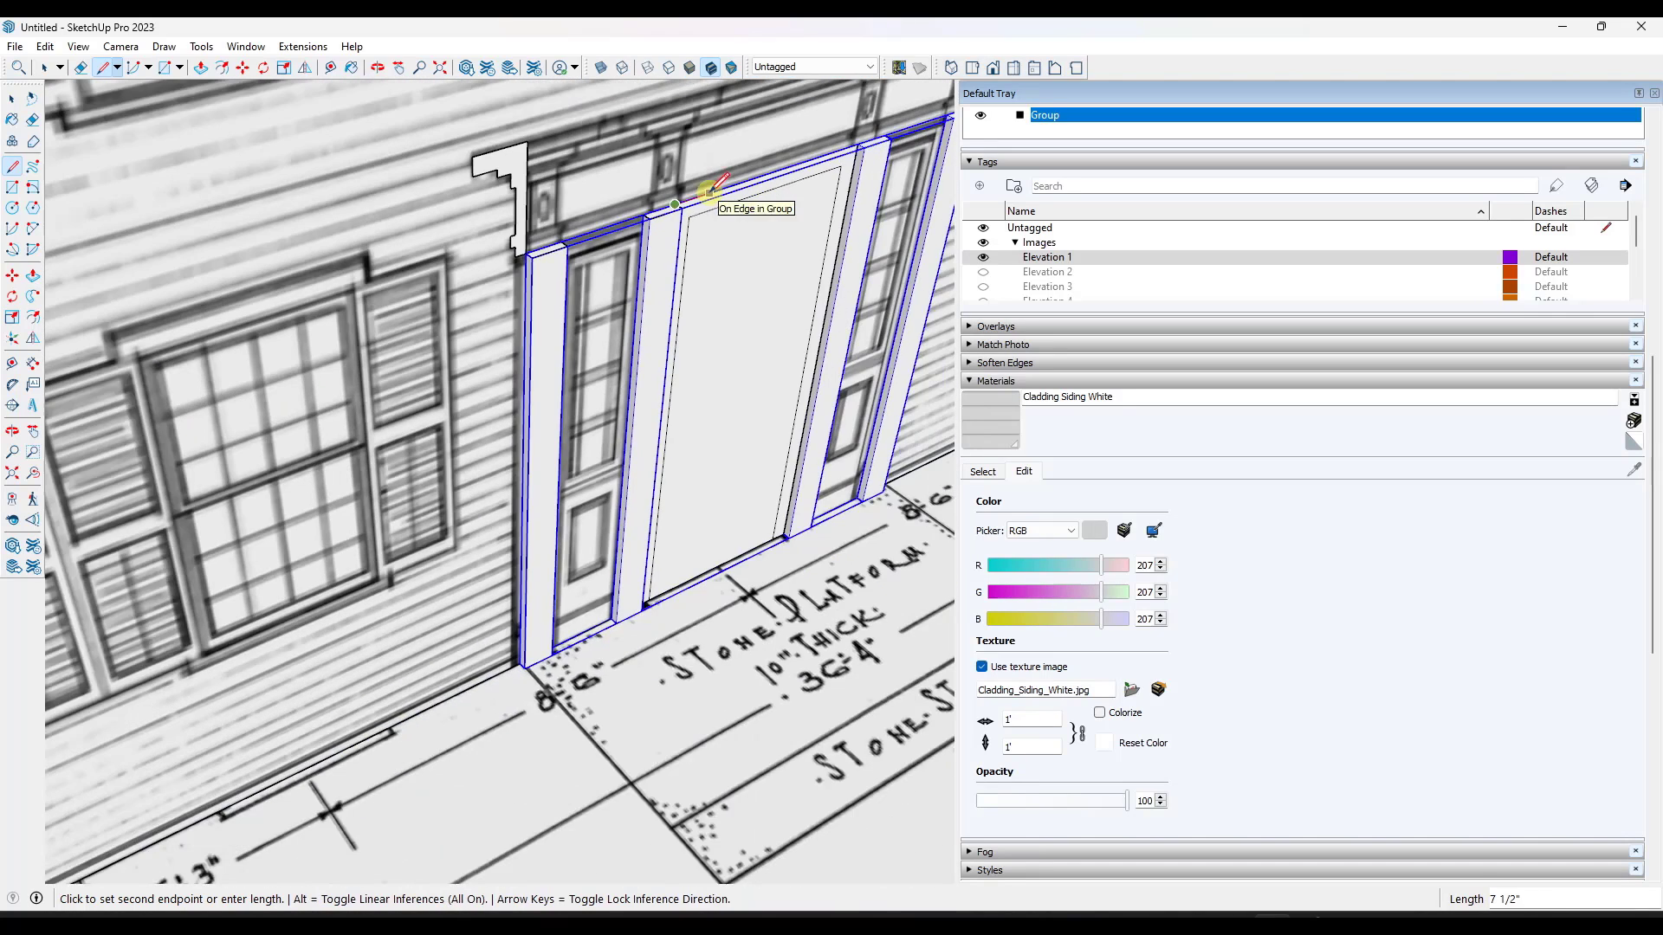
Continue the path across the door head and along the top edges of the right pilasters.
middle_drag(707, 187, 315, 371)
scroll(390, 334, up, 6)
scroll(414, 329, up, 2)
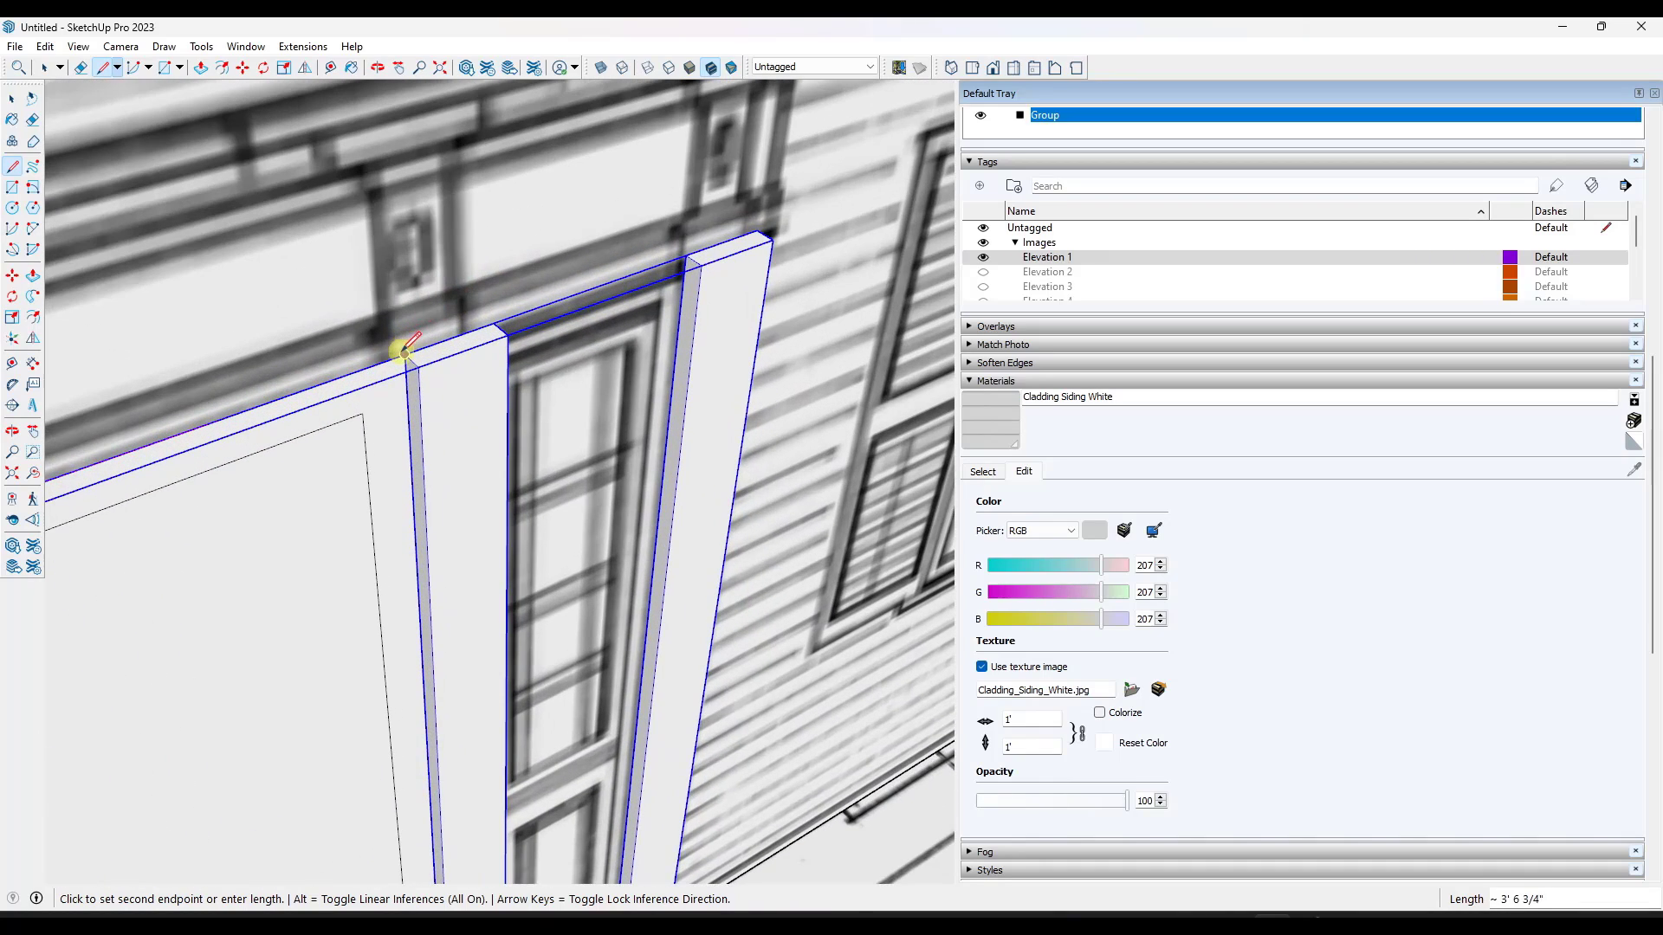
click(494, 323)
click(701, 264)
key(space)
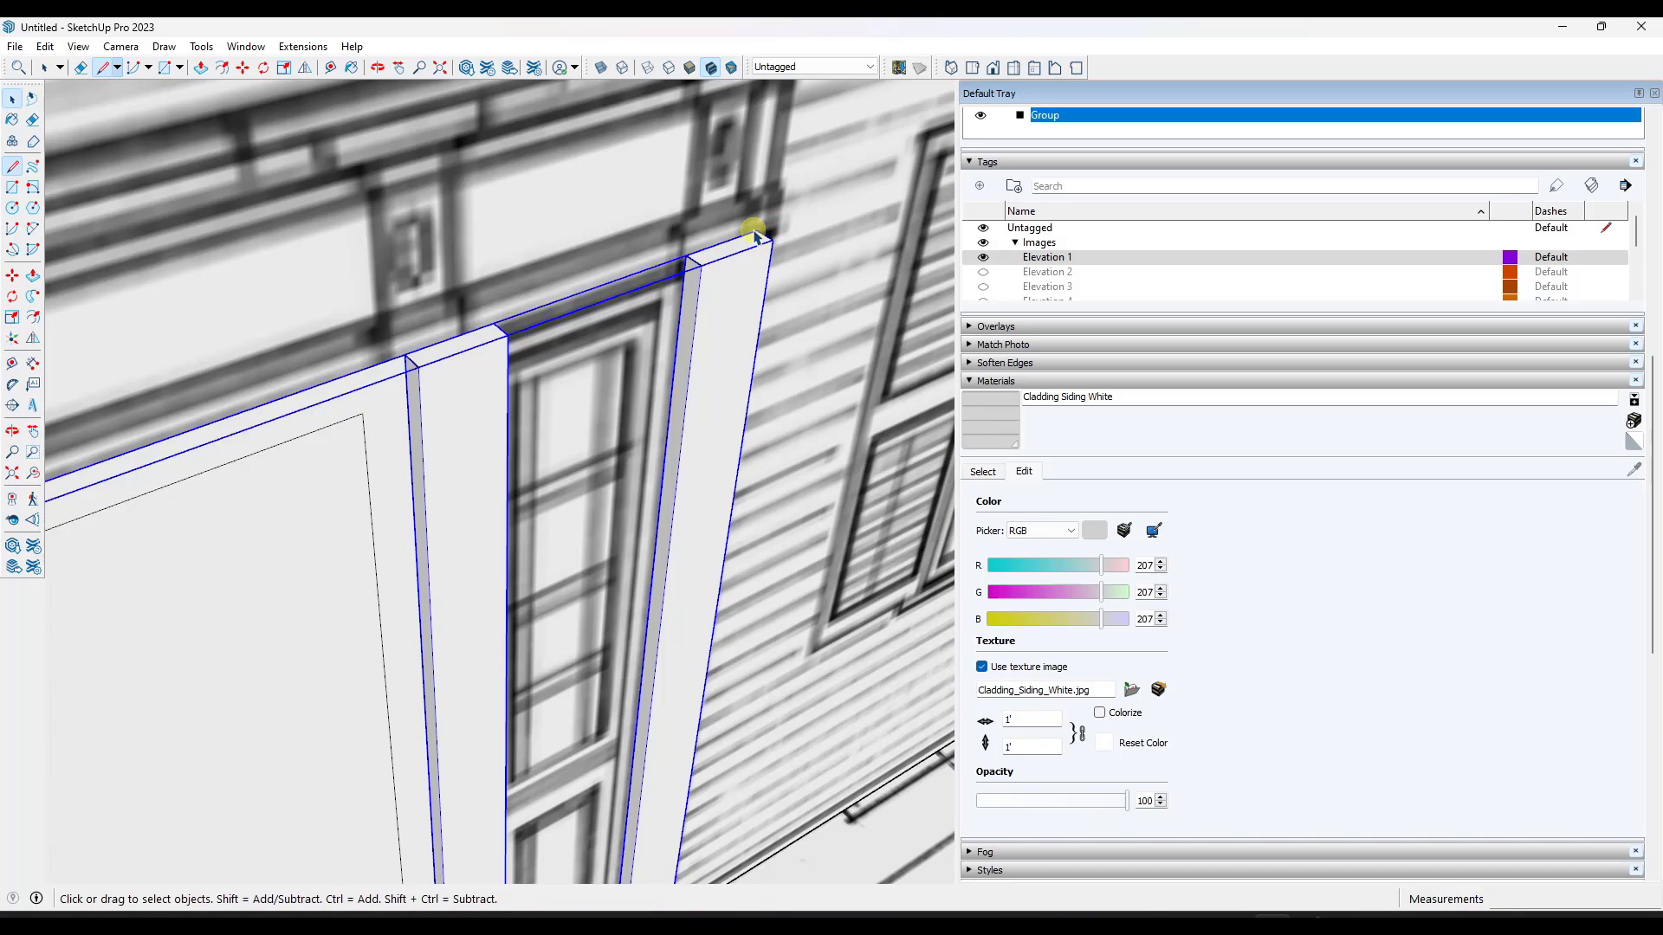
Extrude the cornice profile along the traced path with Follow Me to form the entablature over the door.
scroll(753, 223, down, 8)
middle_drag(557, 408, 457, 362)
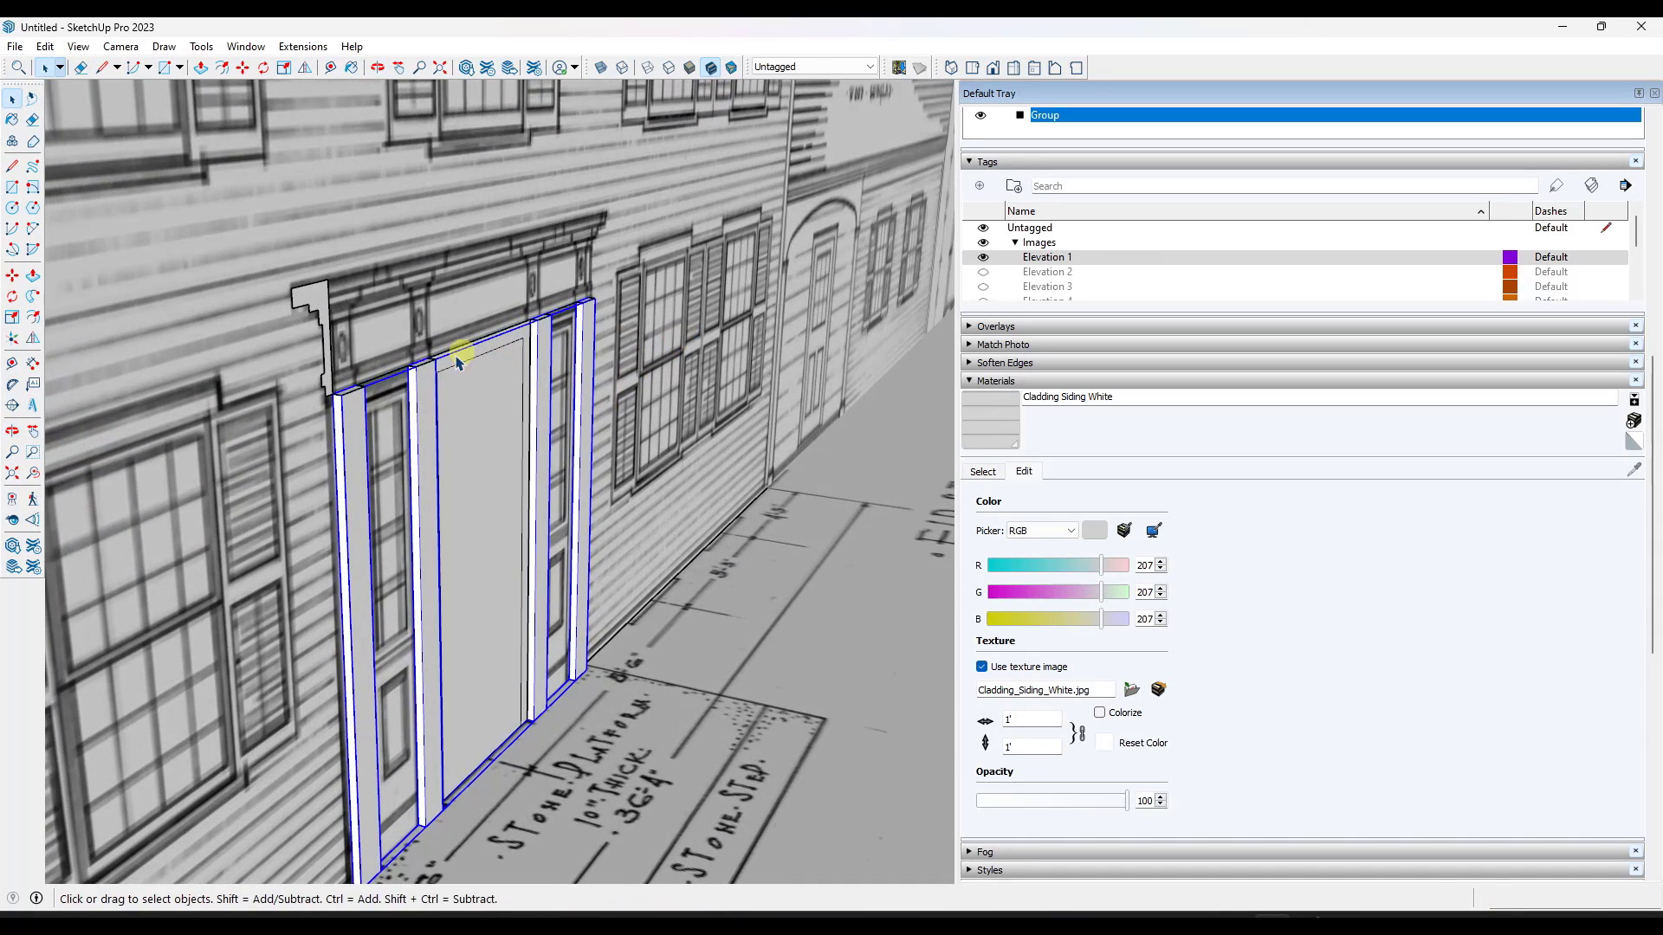
click(367, 389)
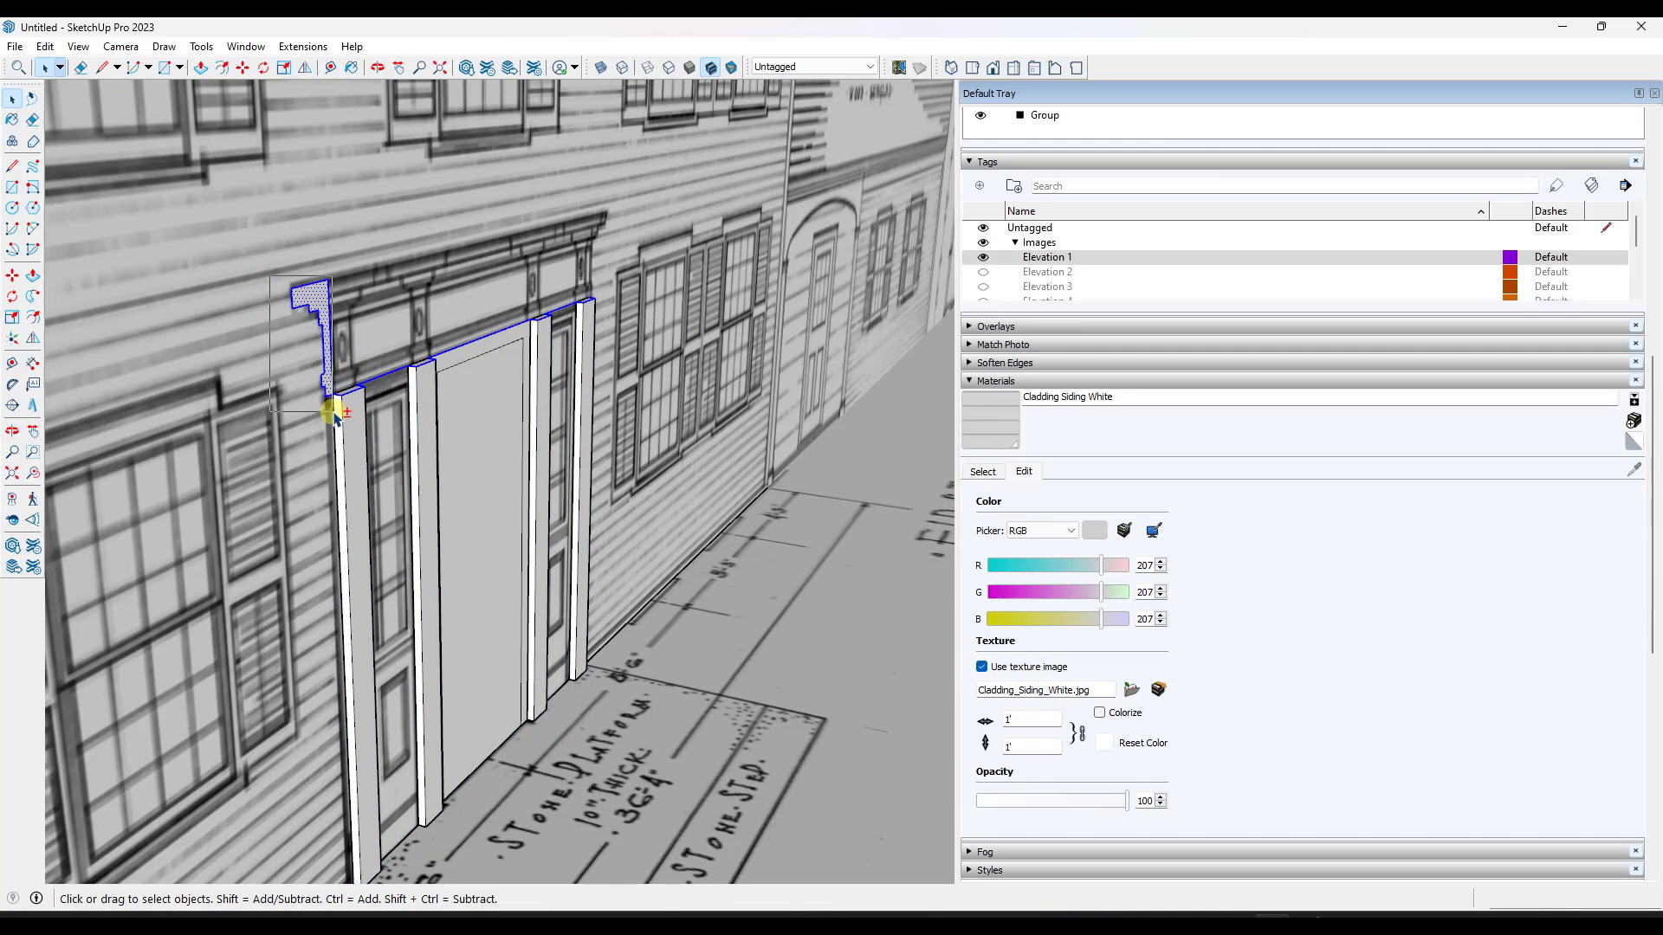
scroll(529, 429, up, 3)
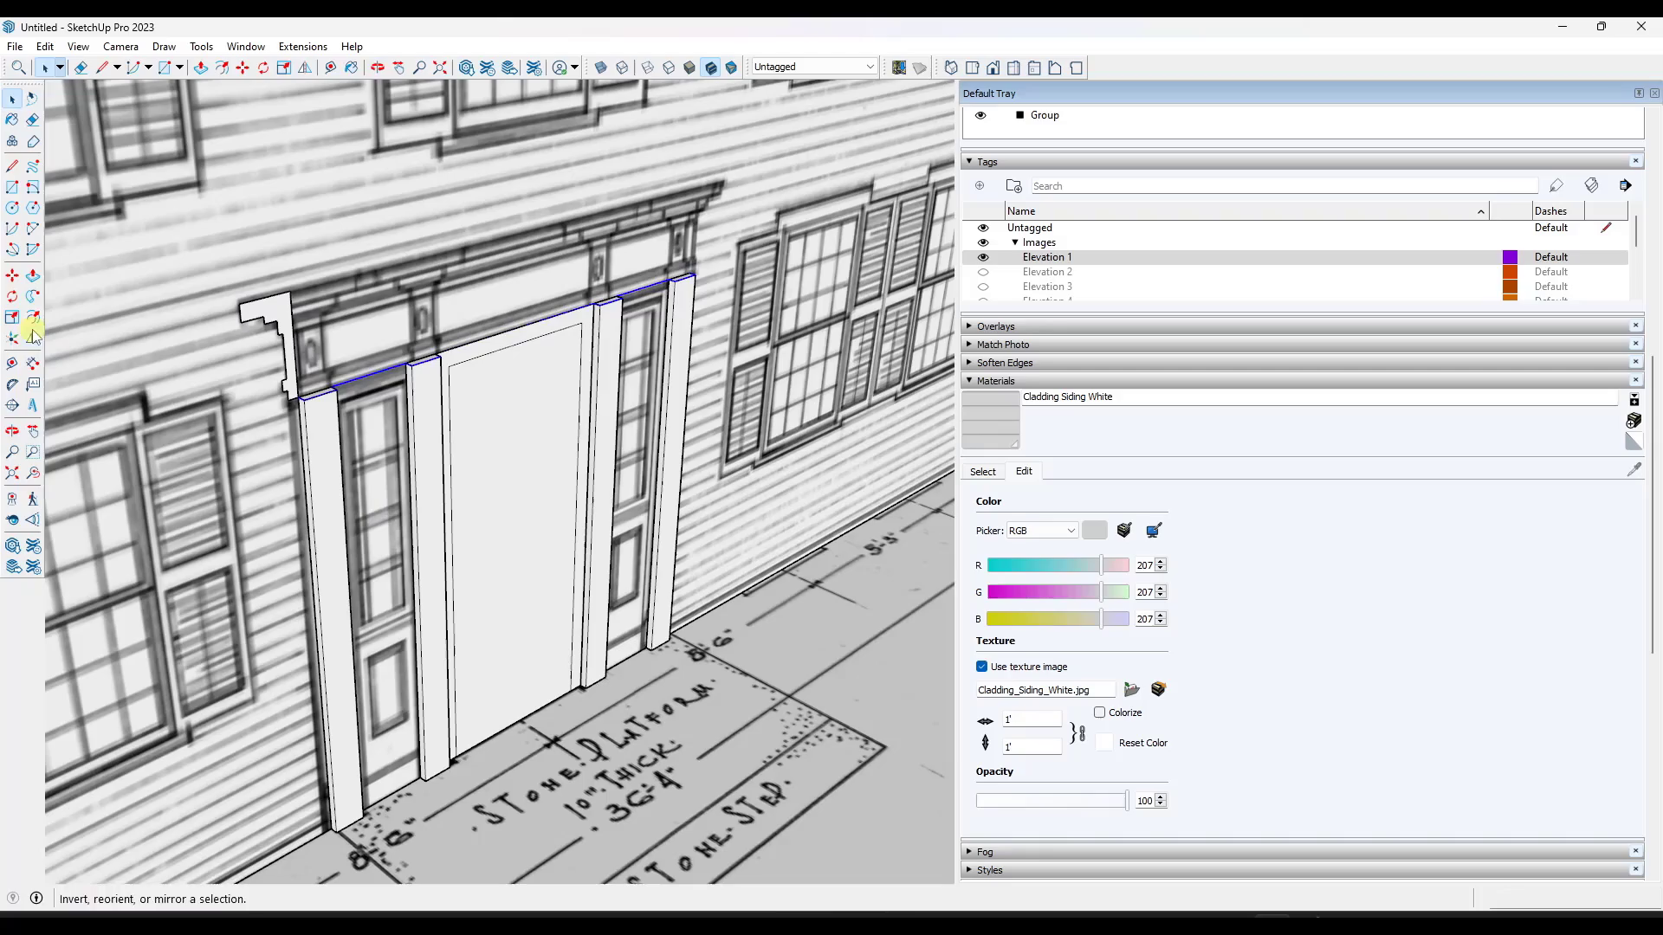
click(289, 323)
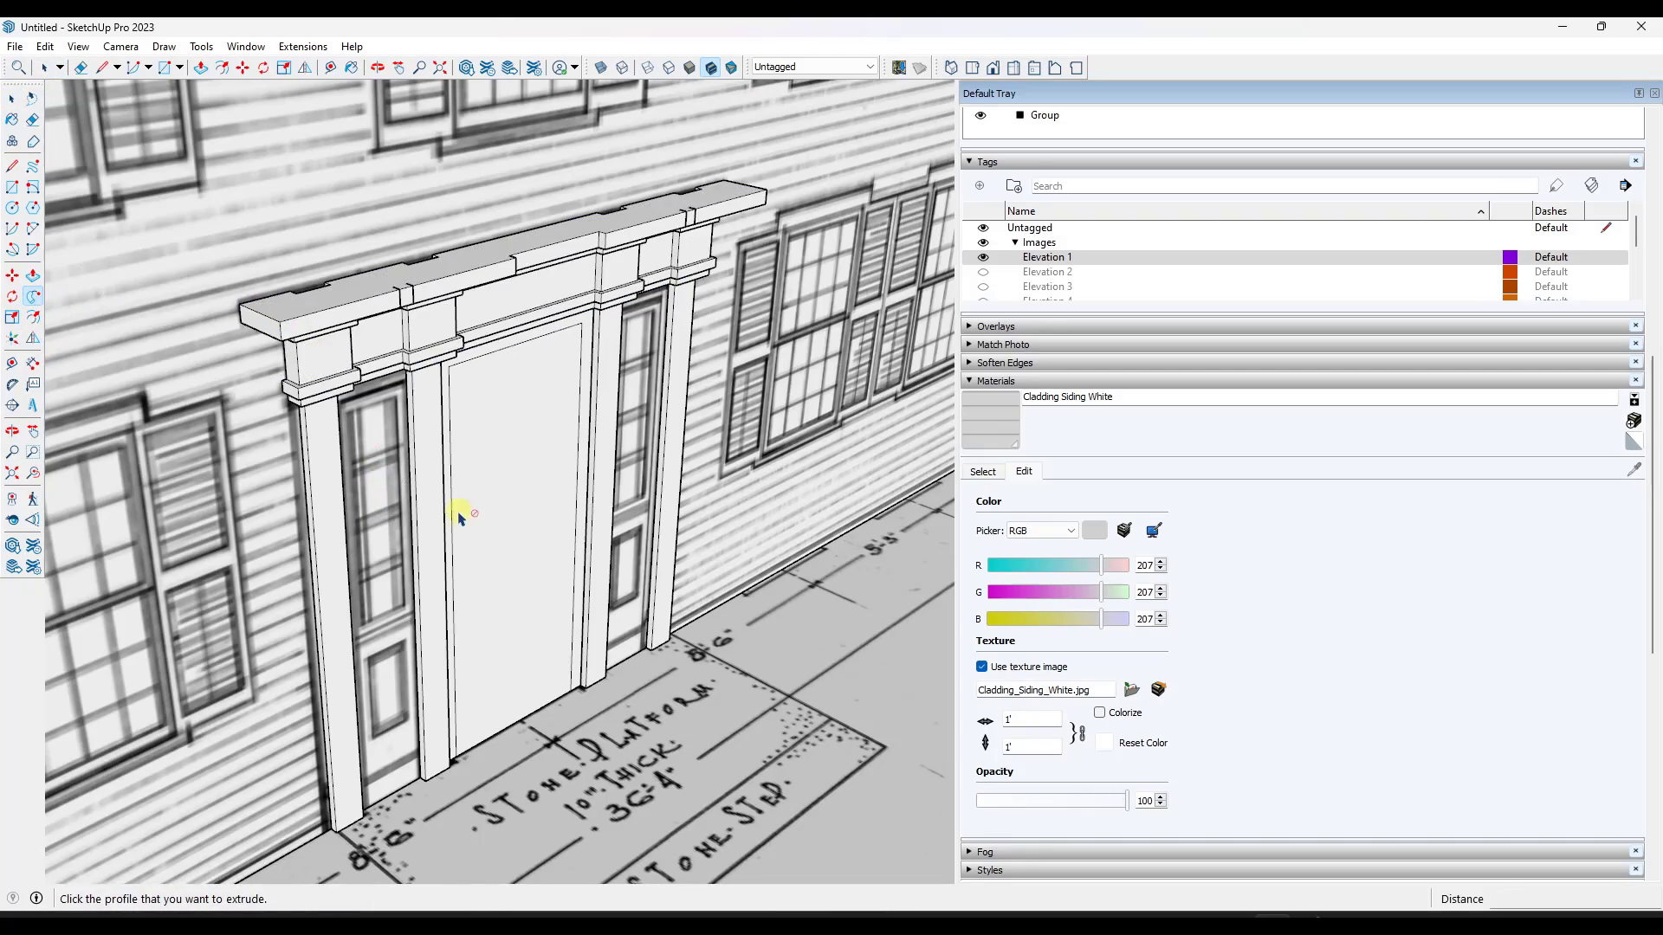
middle_drag(459, 515, 438, 364)
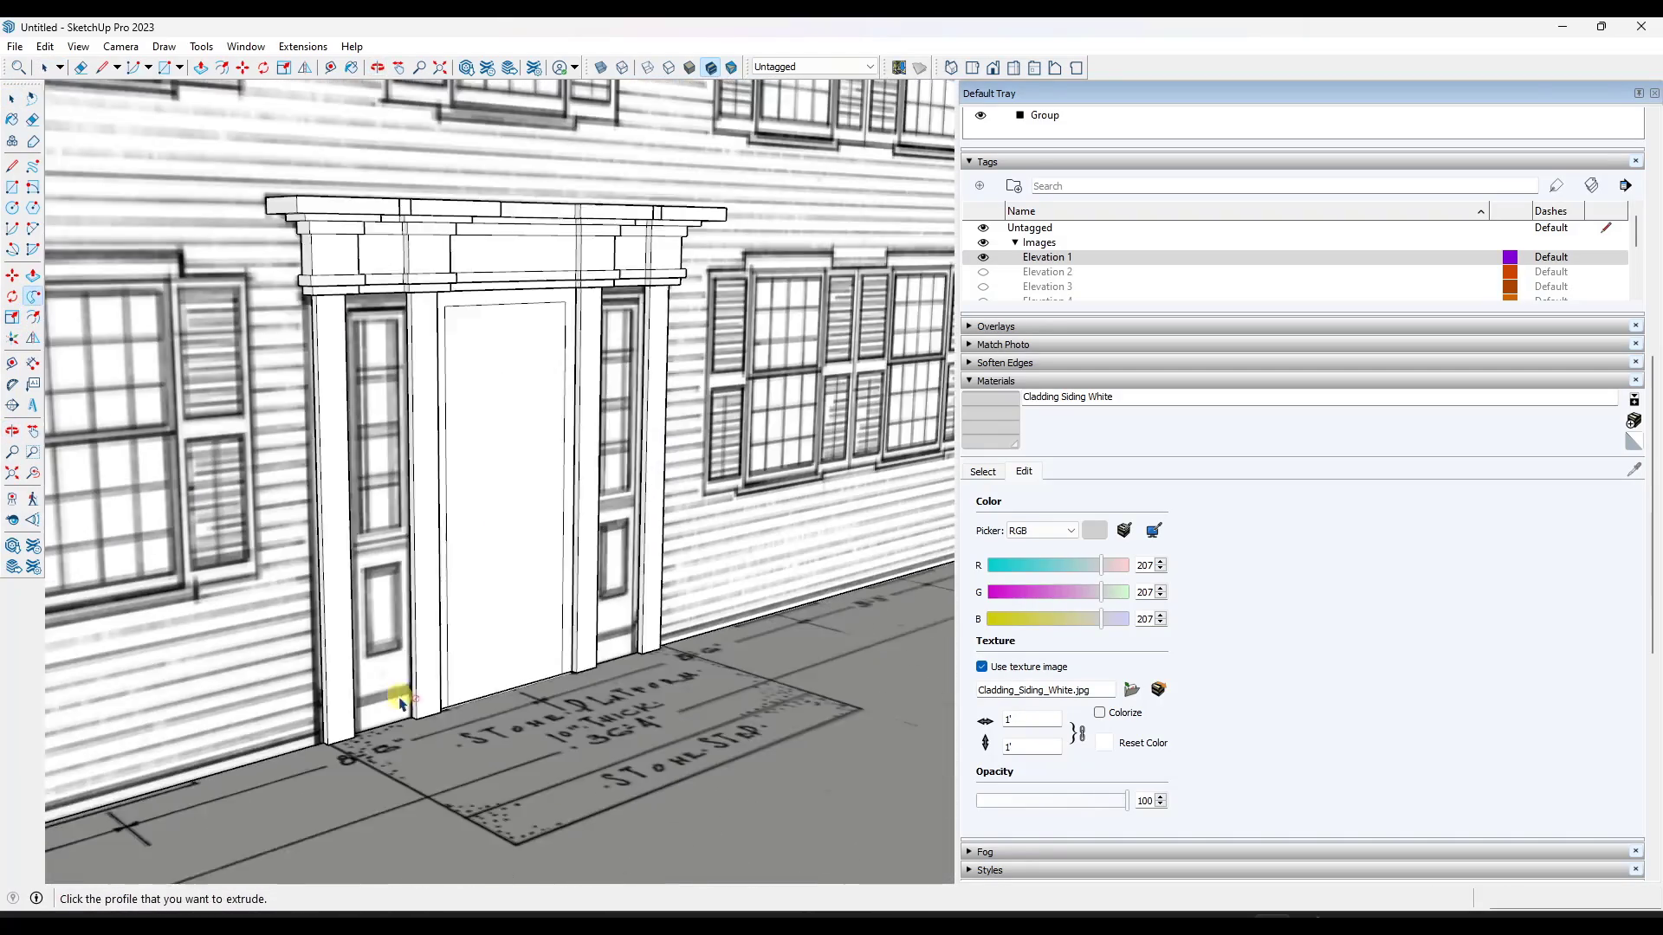
Open the door surround group and raise the left pilasters' bottom edges to the top of the drawn base blocks.
key(space)
double_click(338, 720)
middle_drag(338, 723, 353, 727)
key(m)
scroll(351, 726, up, 4)
click(308, 713)
scroll(289, 585, up, 1)
key(space)
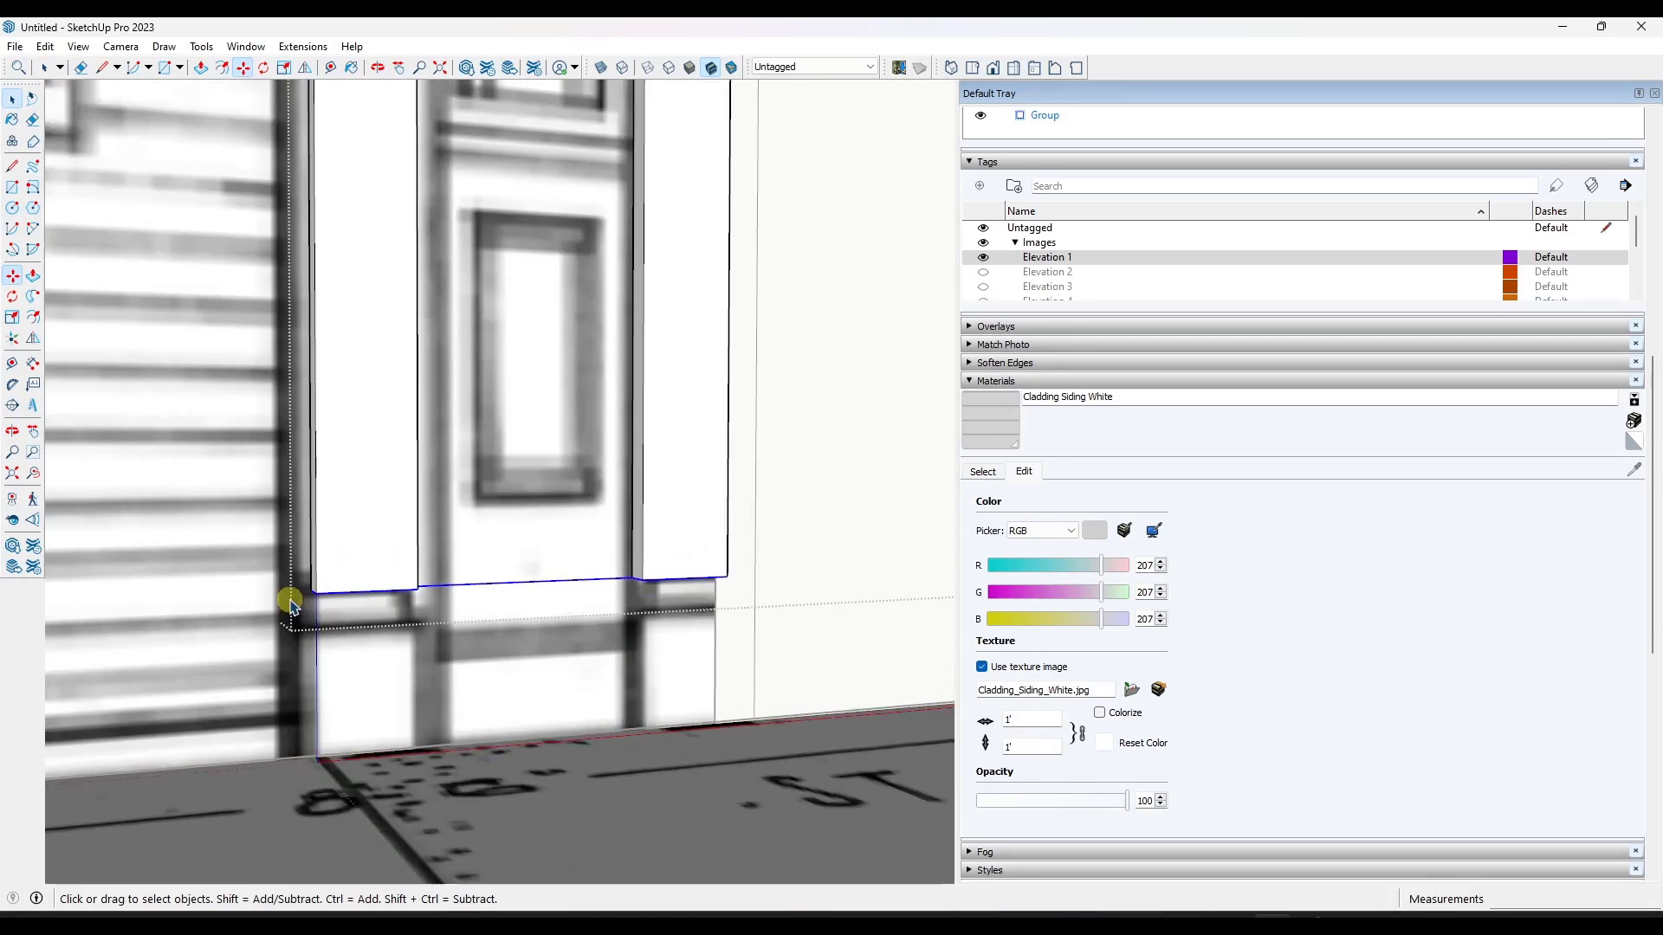
Draw the stepped base block profile beneath the outer left pilaster, following the elevation drawing.
key(l)
scroll(290, 603, up, 2)
click(317, 588)
scroll(306, 588, up, 1)
click(304, 588)
click(305, 639)
click(278, 640)
click(320, 588)
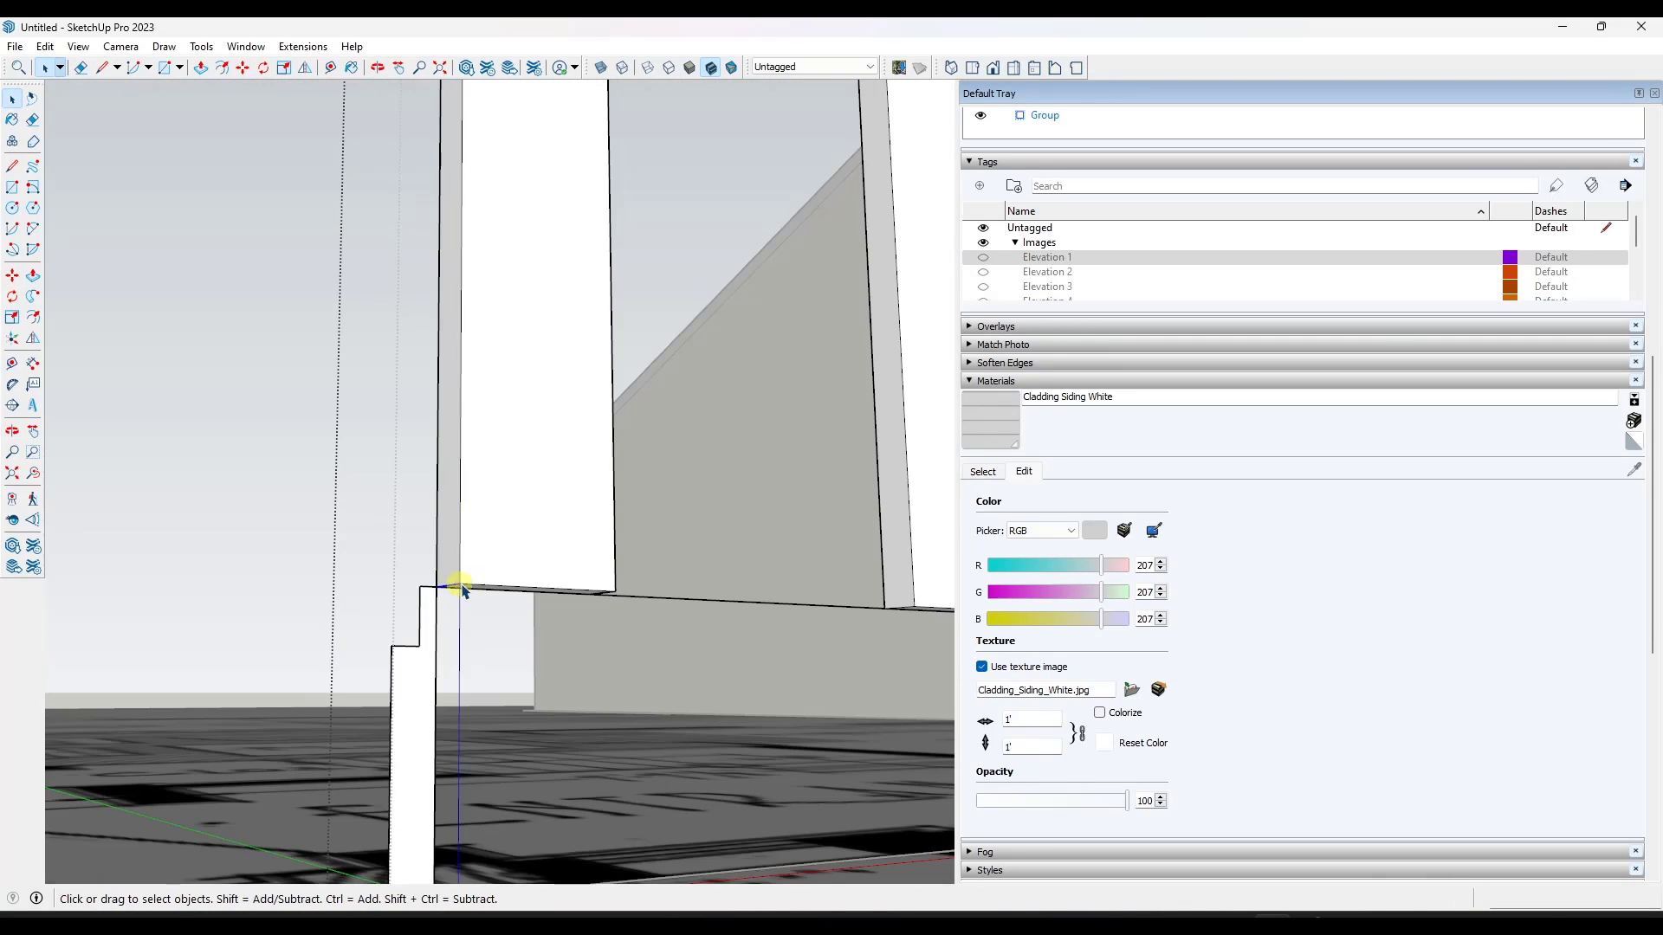
Extrude the stepped base profile along the bottom edges of the left pilasters with Follow Me.
scroll(576, 593, up, 3)
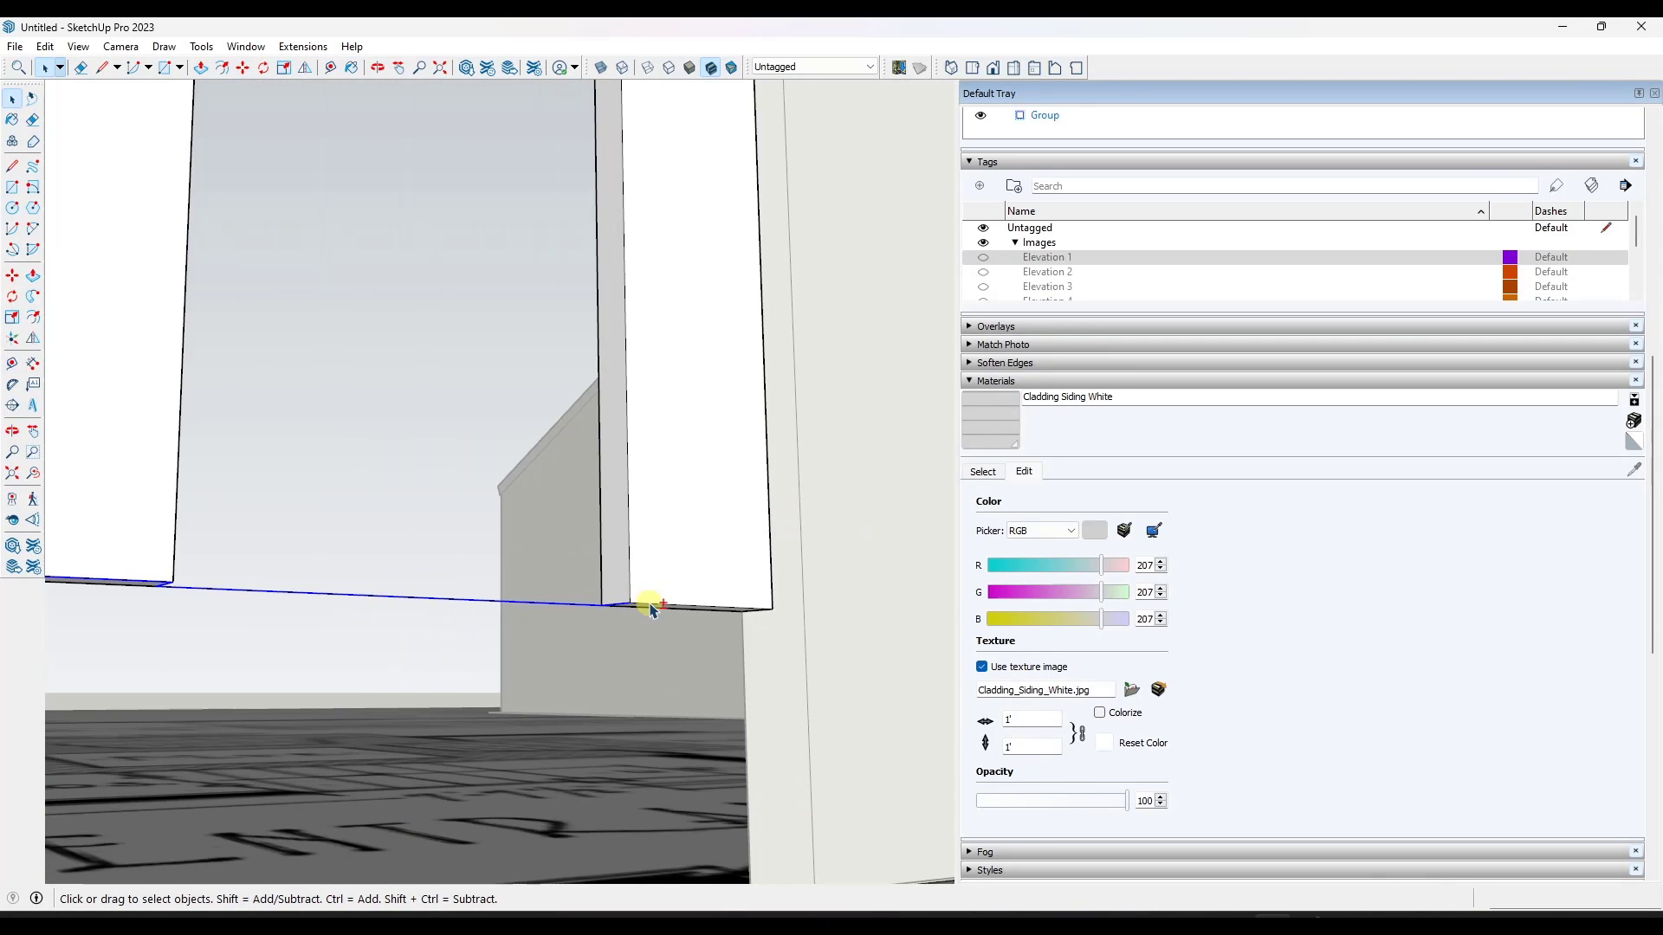
scroll(768, 612, down, 3)
middle_drag(768, 613, 767, 667)
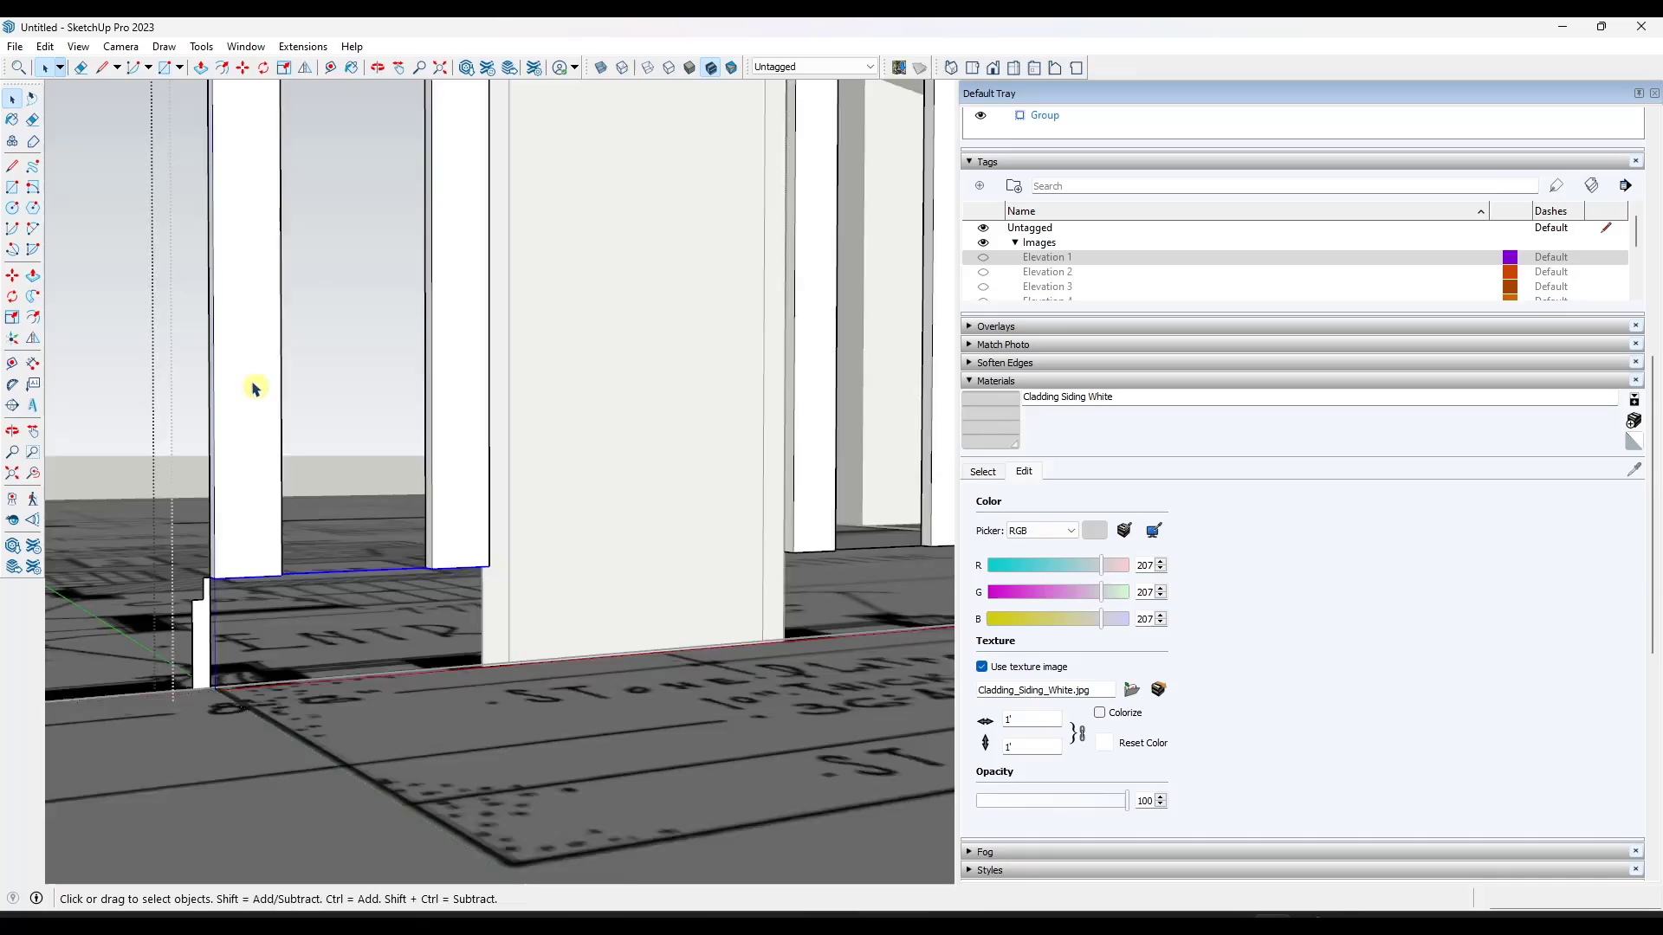
click(32, 296)
click(199, 632)
middle_drag(259, 606, 452, 681)
key(space)
Copy the finished pilaster base from the left pair of pilasters to beneath the right pair.
drag(149, 511, 390, 649)
key(m)
ctrl+click(305, 583)
key(ctrl)
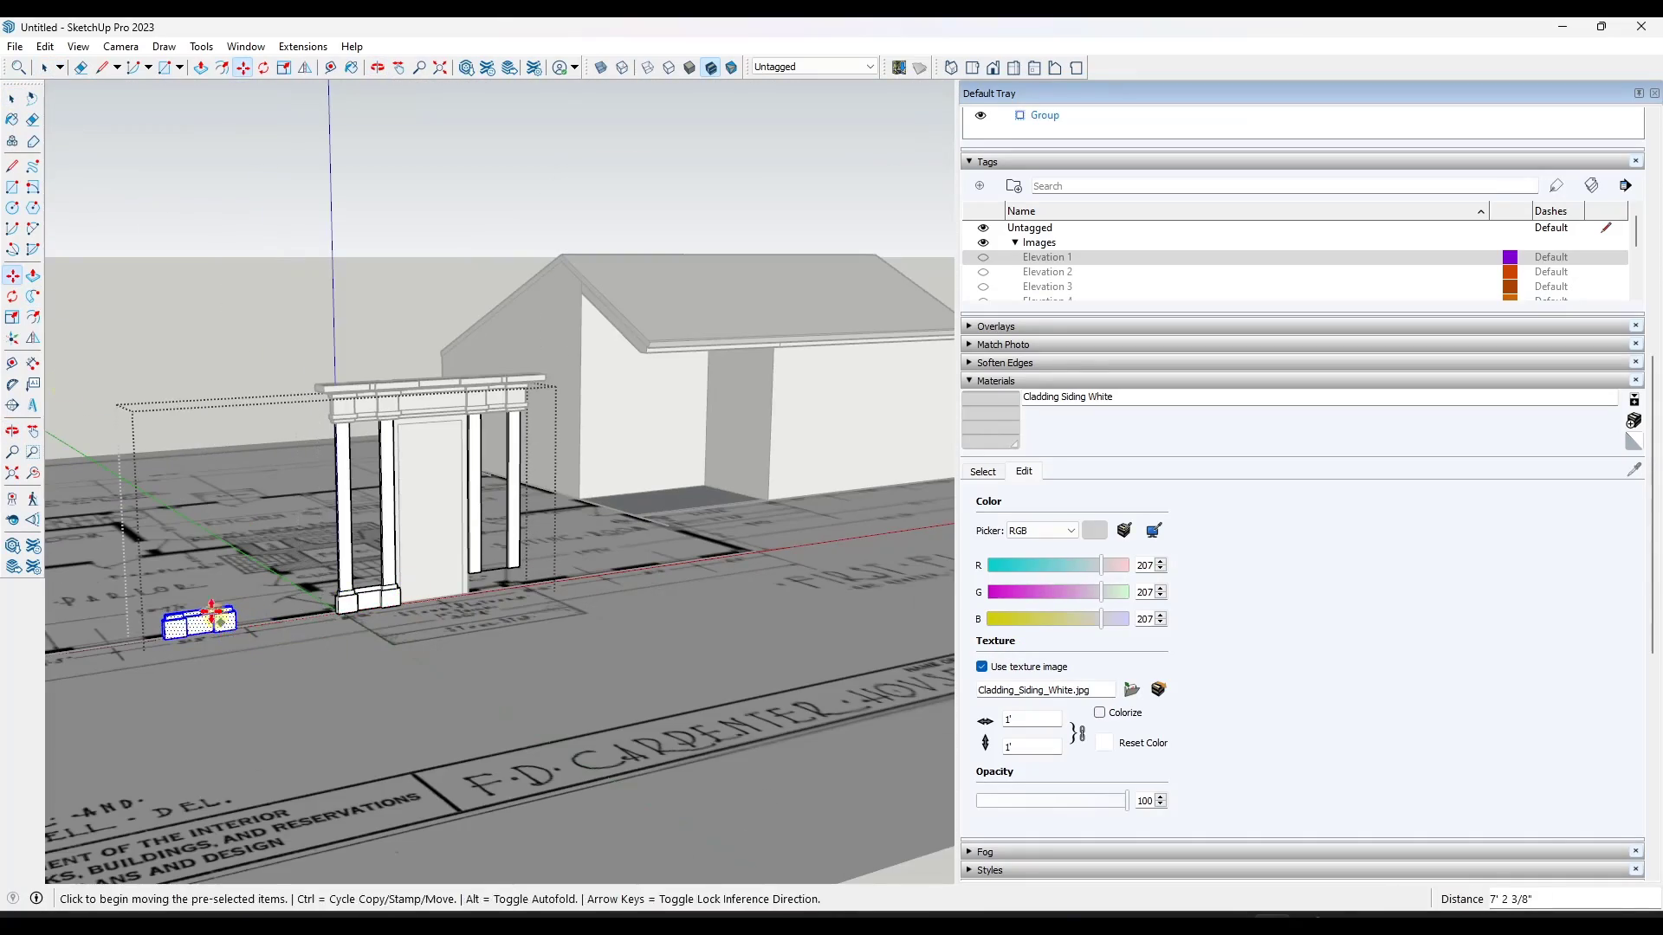
scroll(199, 615, up, 5)
click(584, 538)
key(space)
scroll(584, 539, down, 5)
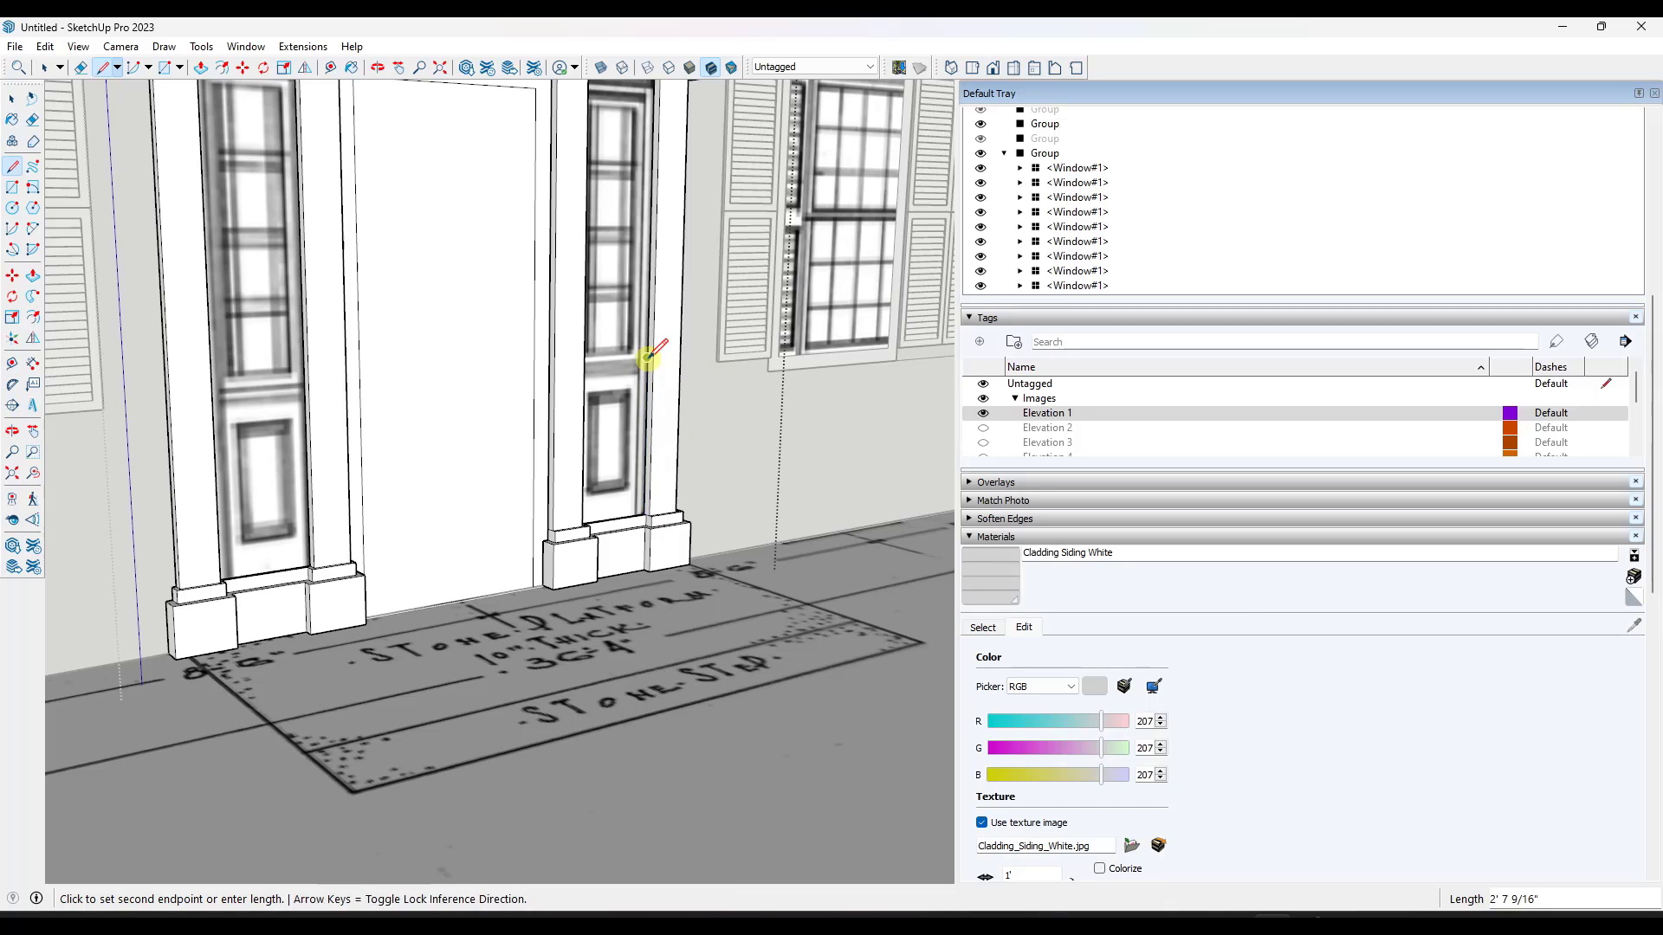
Draw the rectangular panel face between the right pilasters, from below the sidelight down to the base.
click(648, 358)
middle_drag(676, 358, 308, 364)
scroll(400, 365, up, 3)
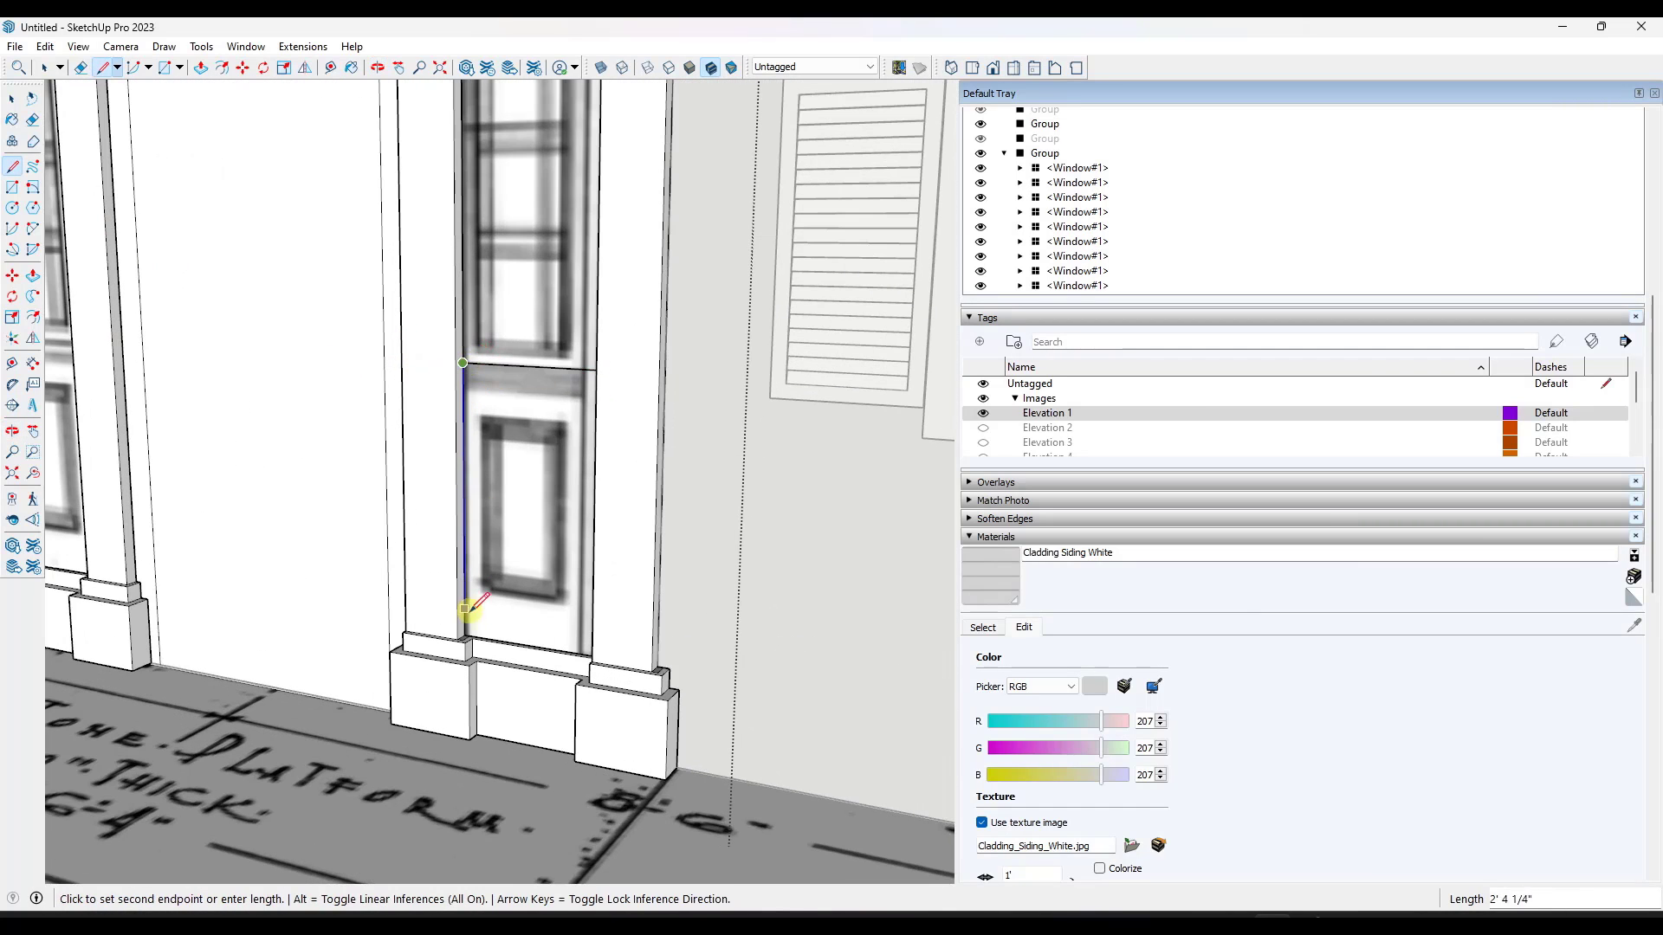
scroll(467, 608, up, 2)
mouse_move(572, 633)
middle_down()
mouse_move(519, 642)
mouse_move(543, 642)
middle_up()
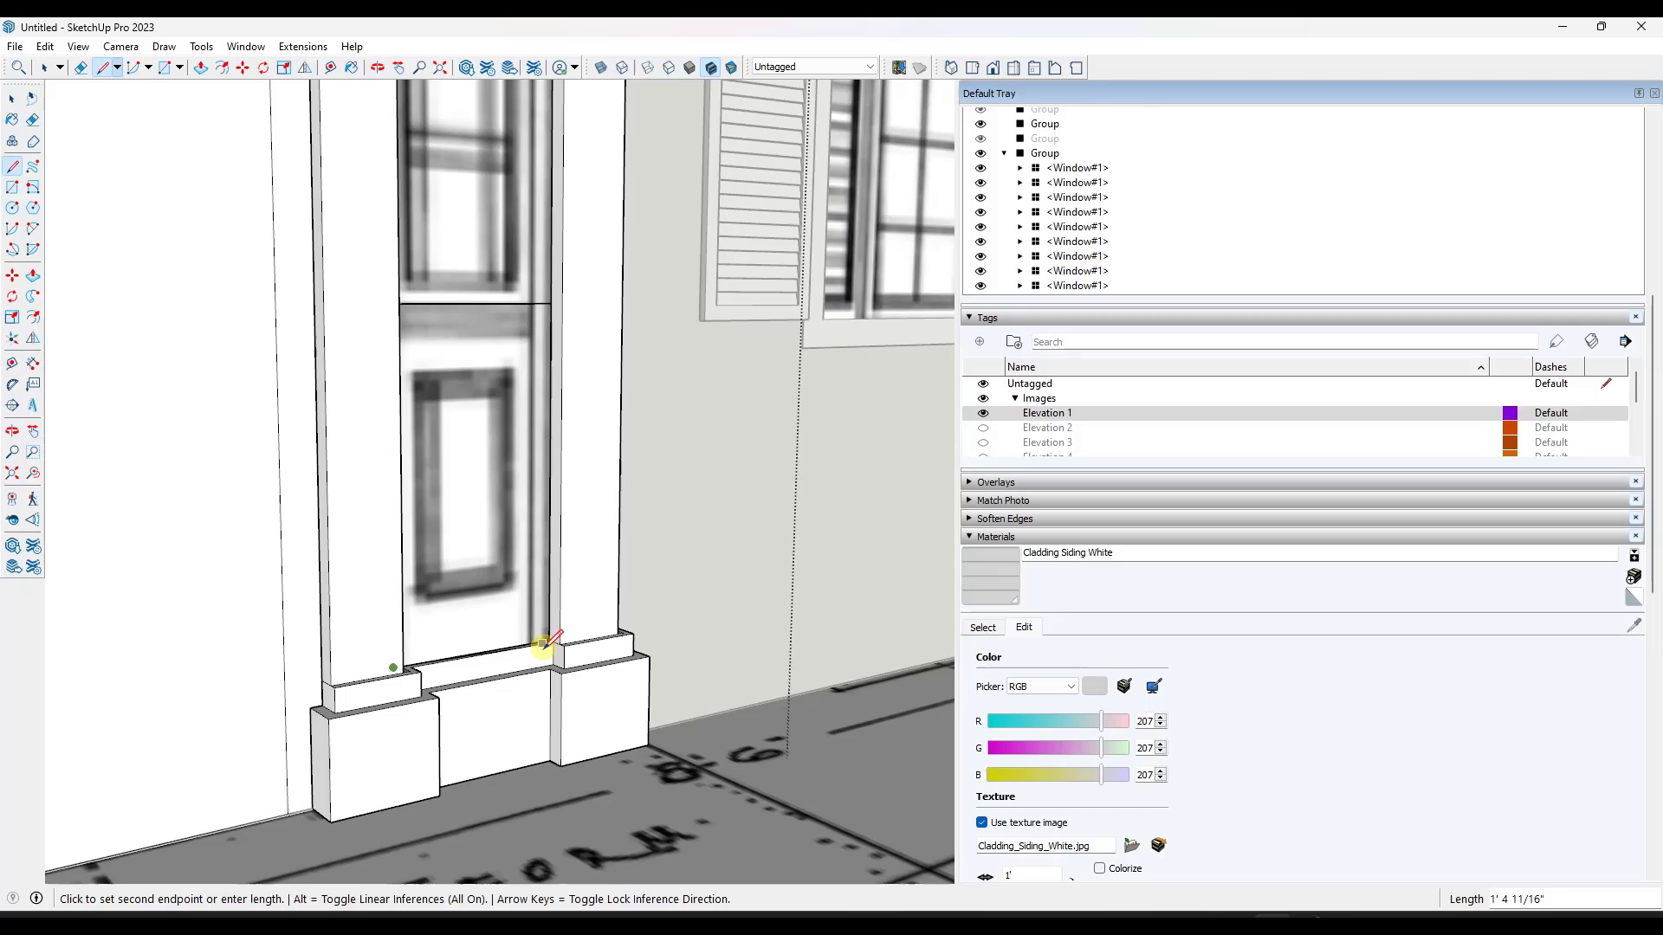
scroll(545, 638, up, 1)
click(549, 638)
Offset the lower panel face inward twice, the second time by about 1 5/16", to outline the raised panel.
key(space)
scroll(476, 443, down, 2)
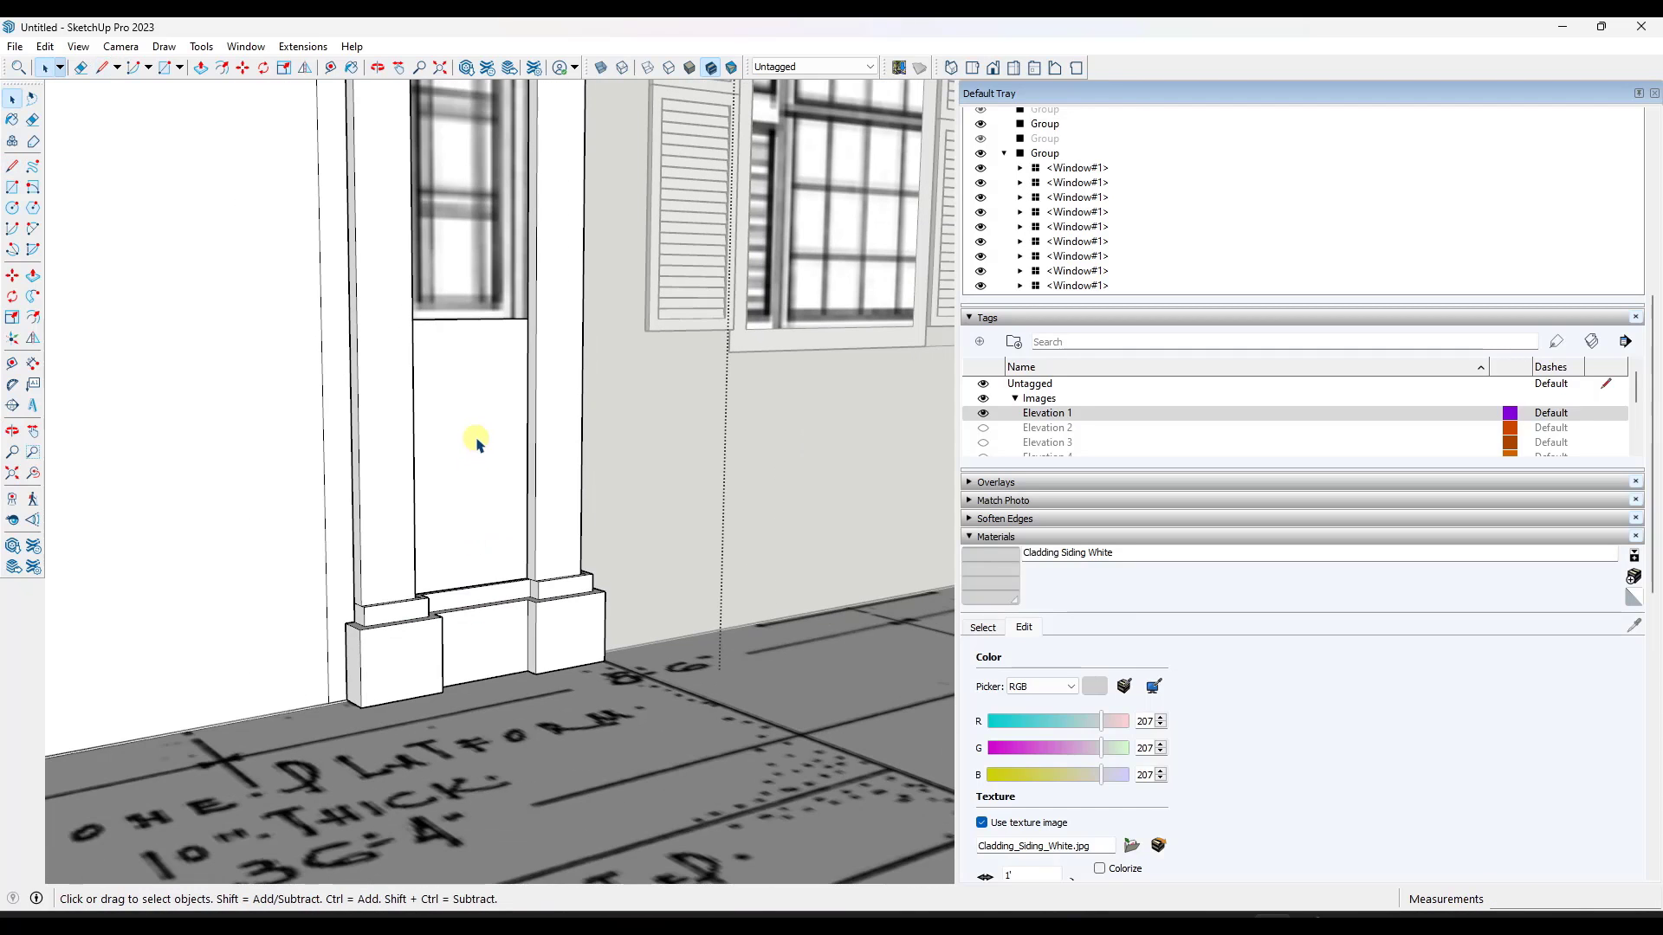
key(f)
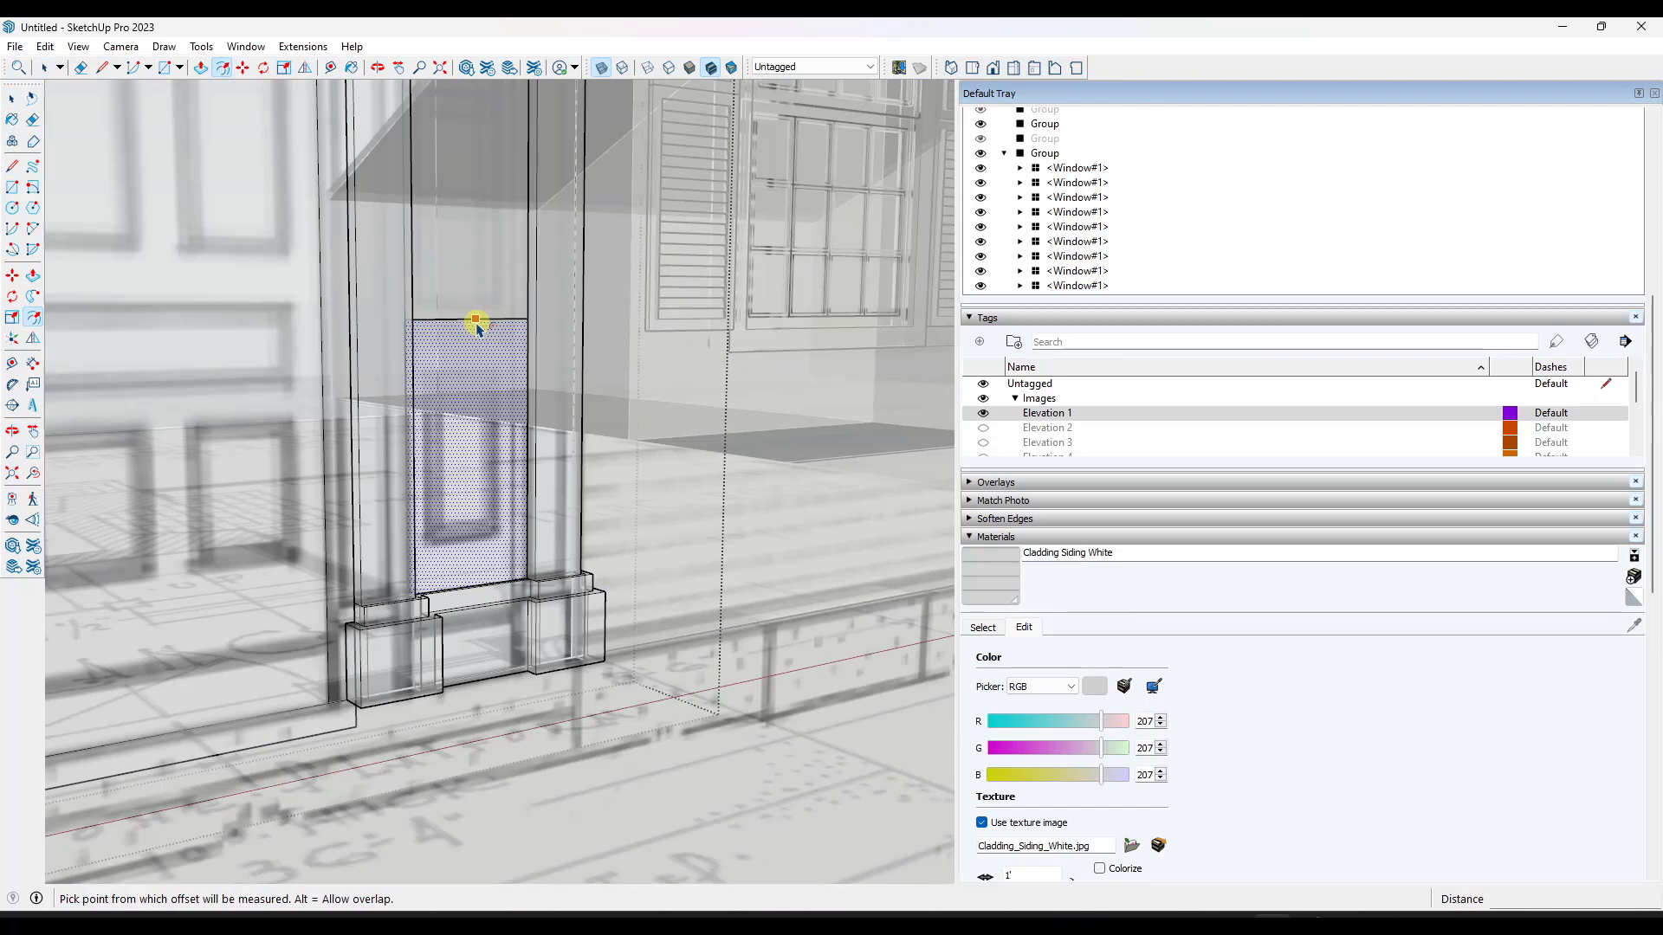
click(476, 321)
click(475, 343)
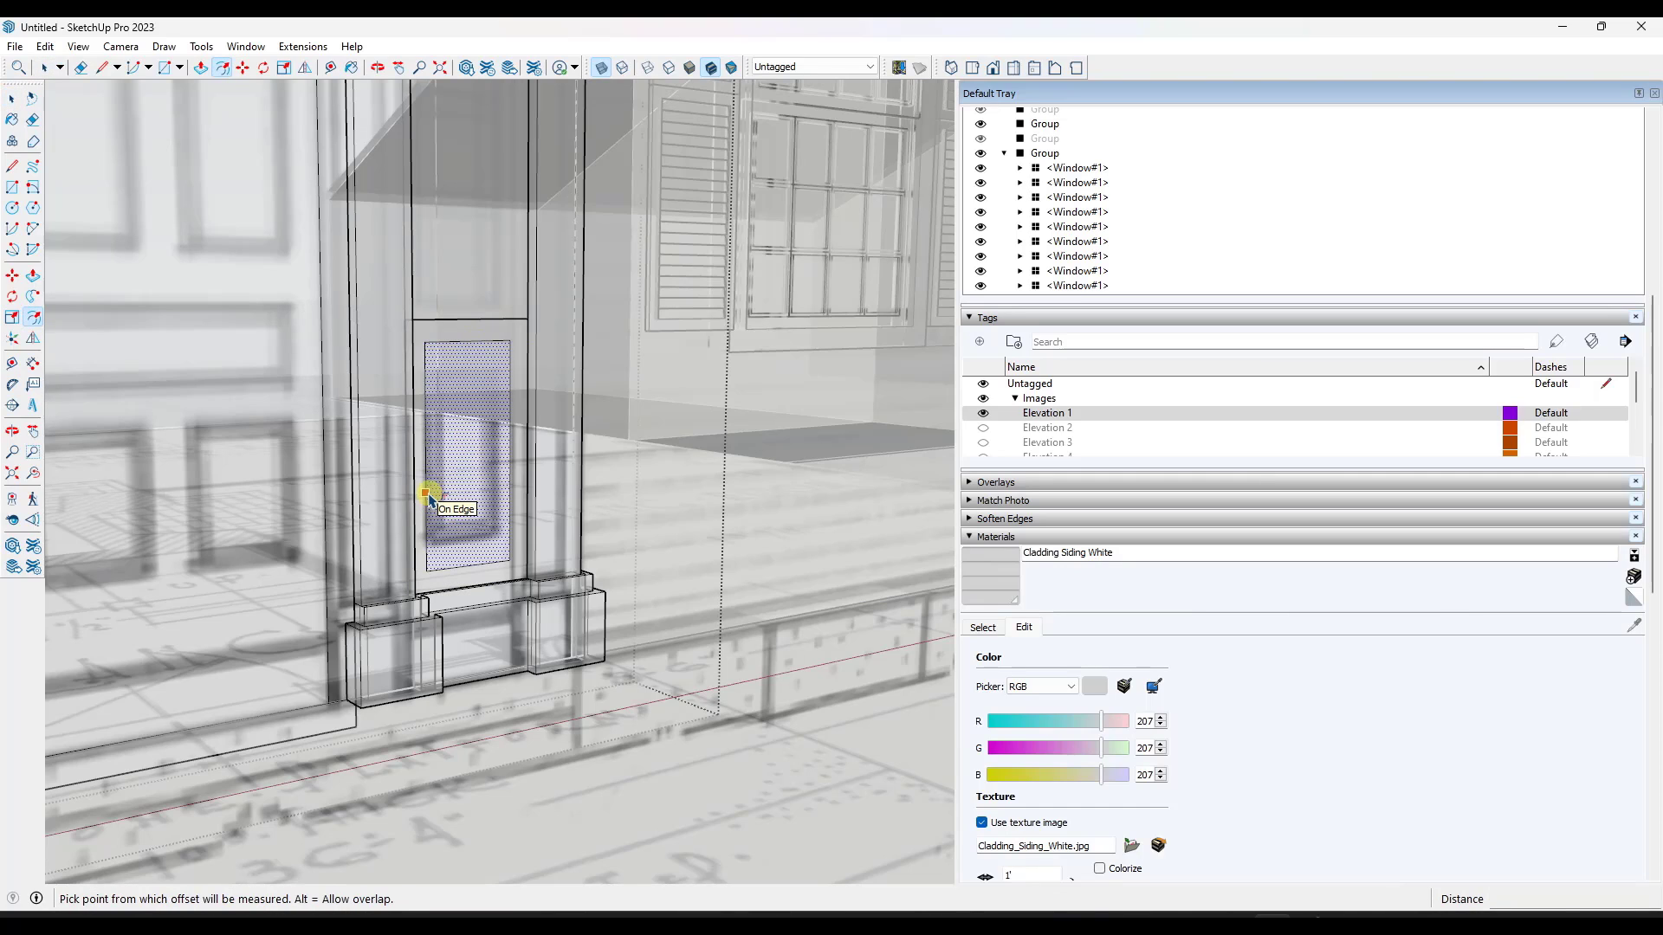
click(427, 498)
click(436, 496)
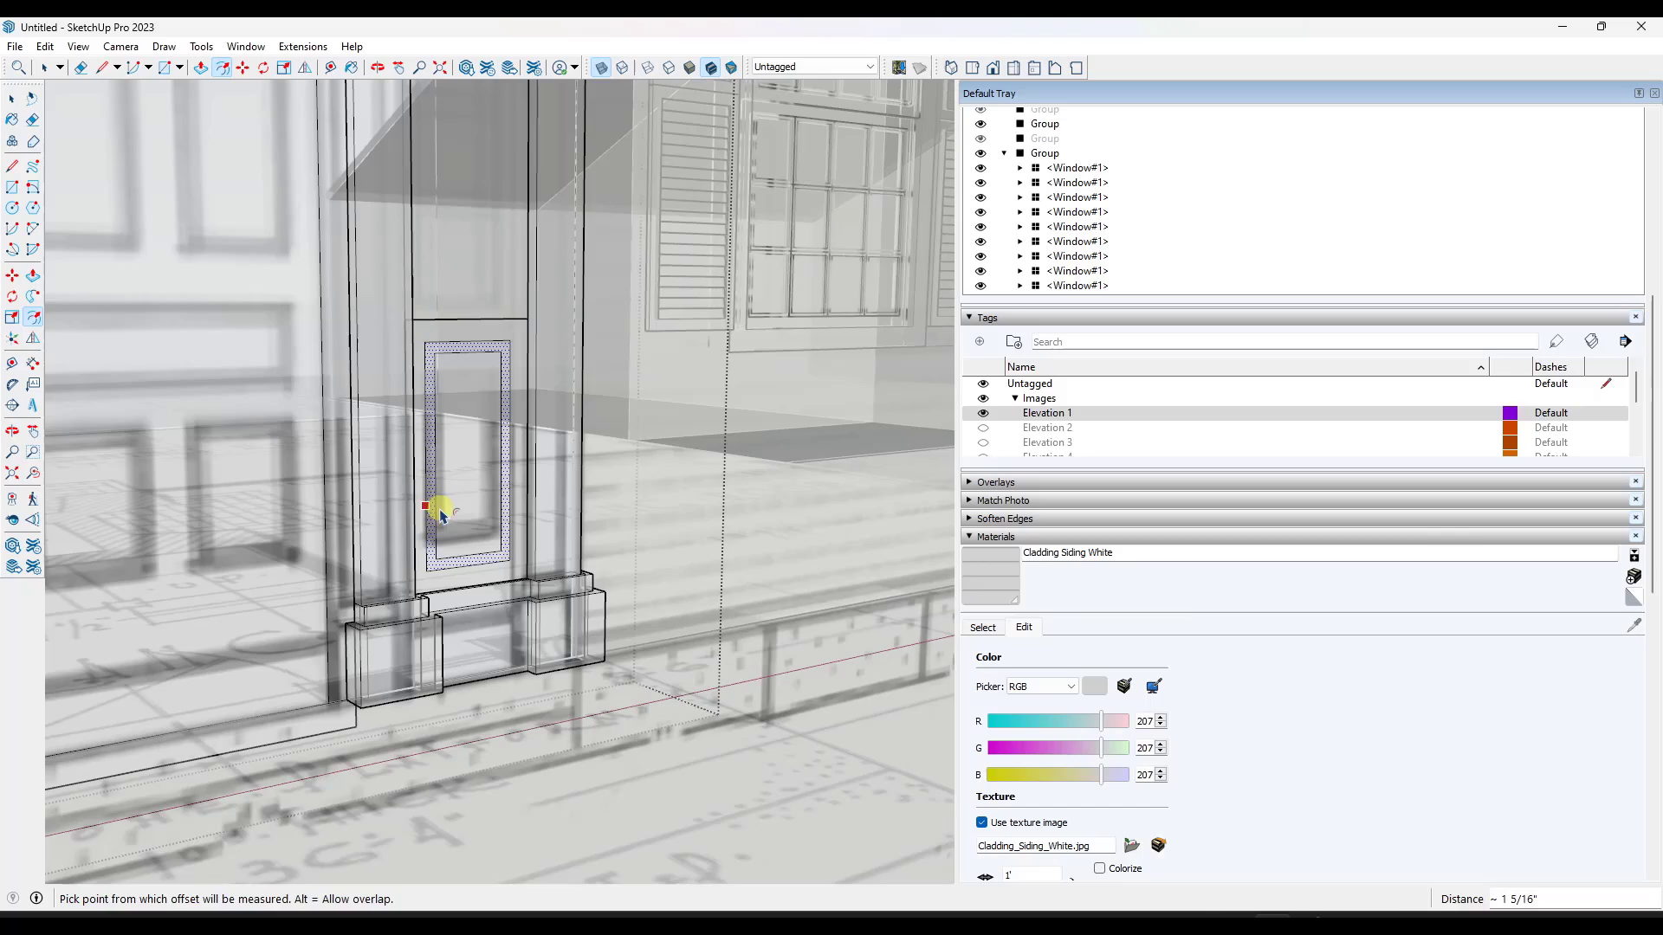
Push/Pull the narrow ring between the two panel offsets by a small amount.
middle_drag(442, 508, 465, 549)
key(space)
key(p)
scroll(448, 571, up, 3)
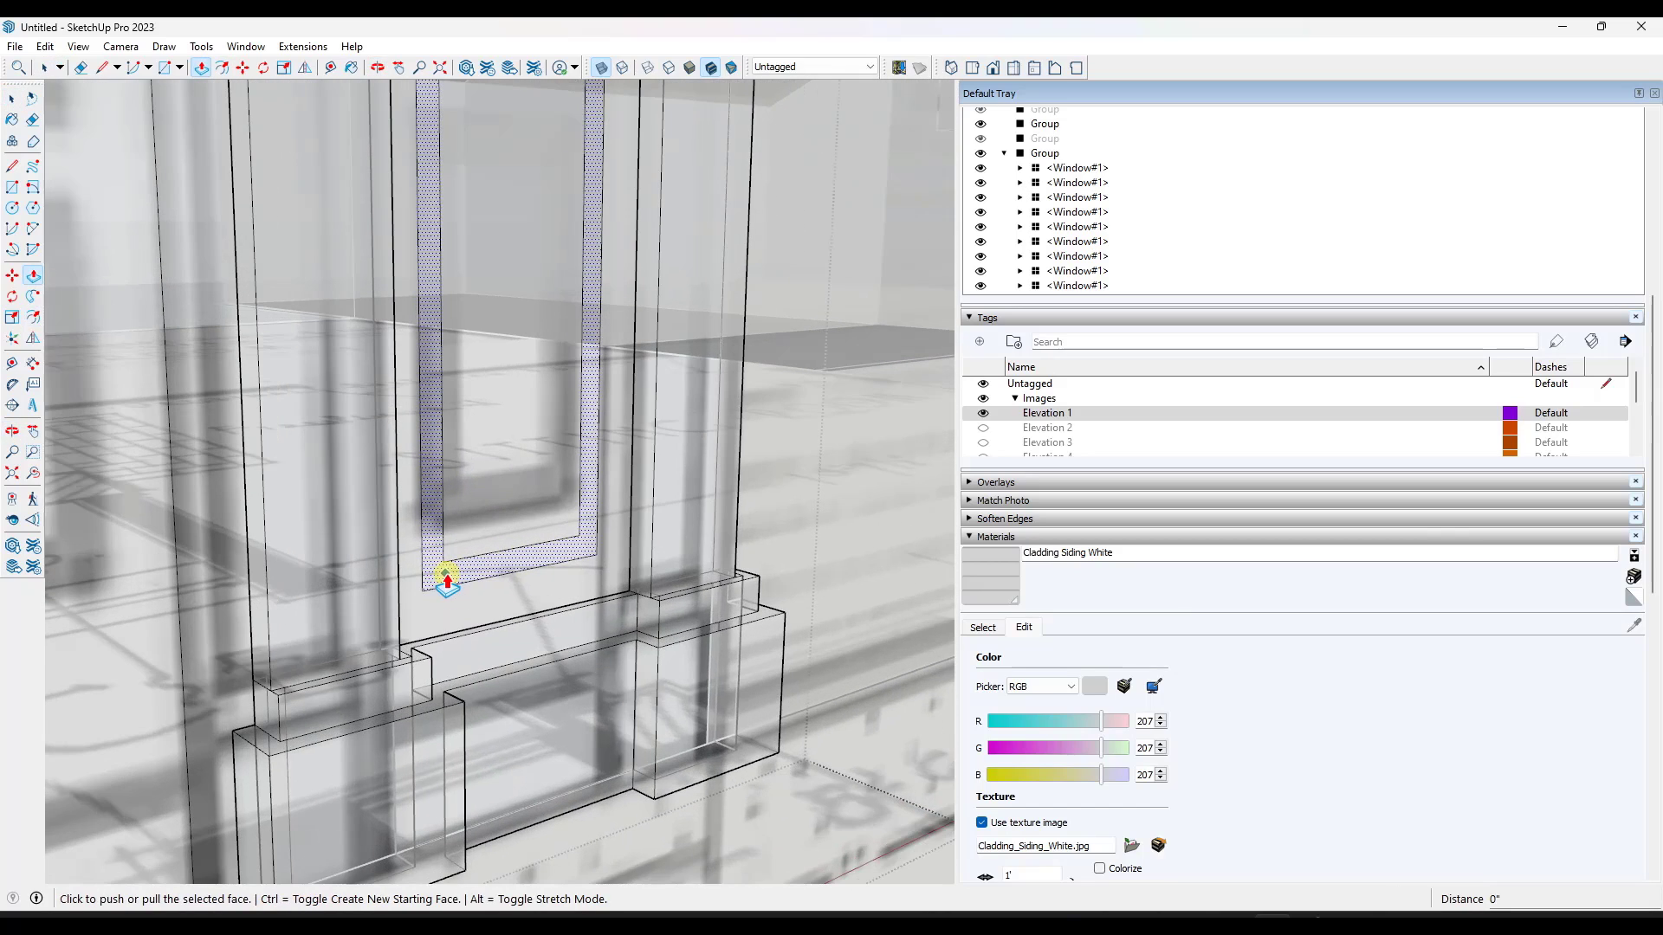
click(438, 575)
click(440, 573)
key(space)
scroll(497, 427, down, 5)
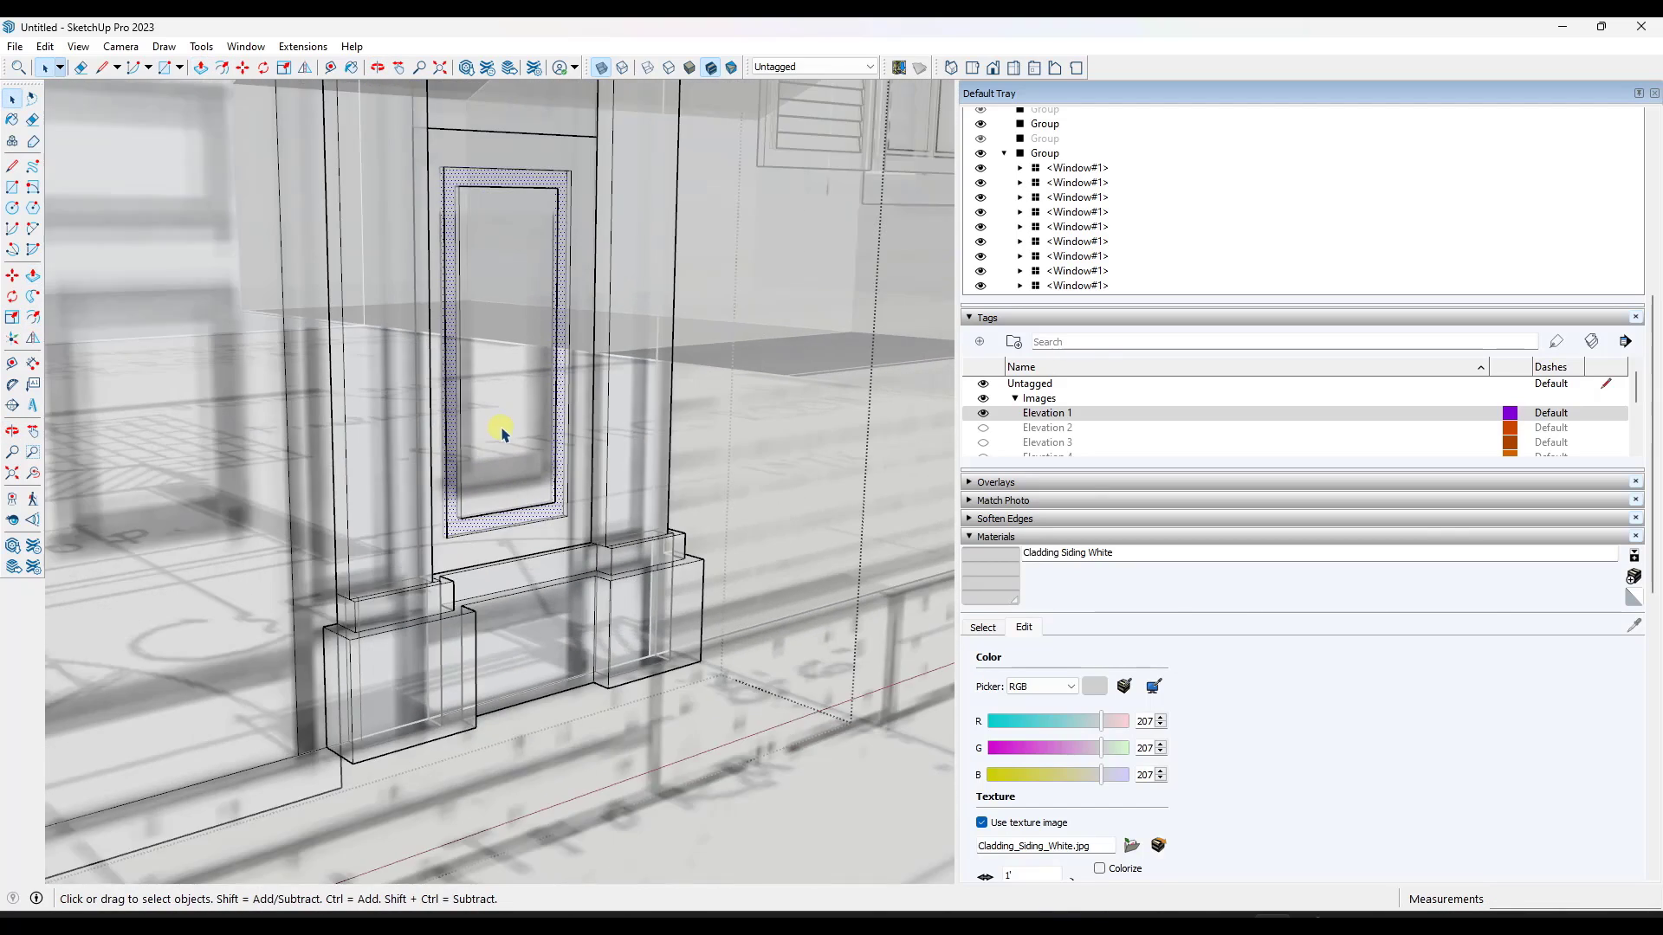
Scale the inner panel face about its center to about 0.76 to bevel the panel's sides.
click(499, 389)
key(s)
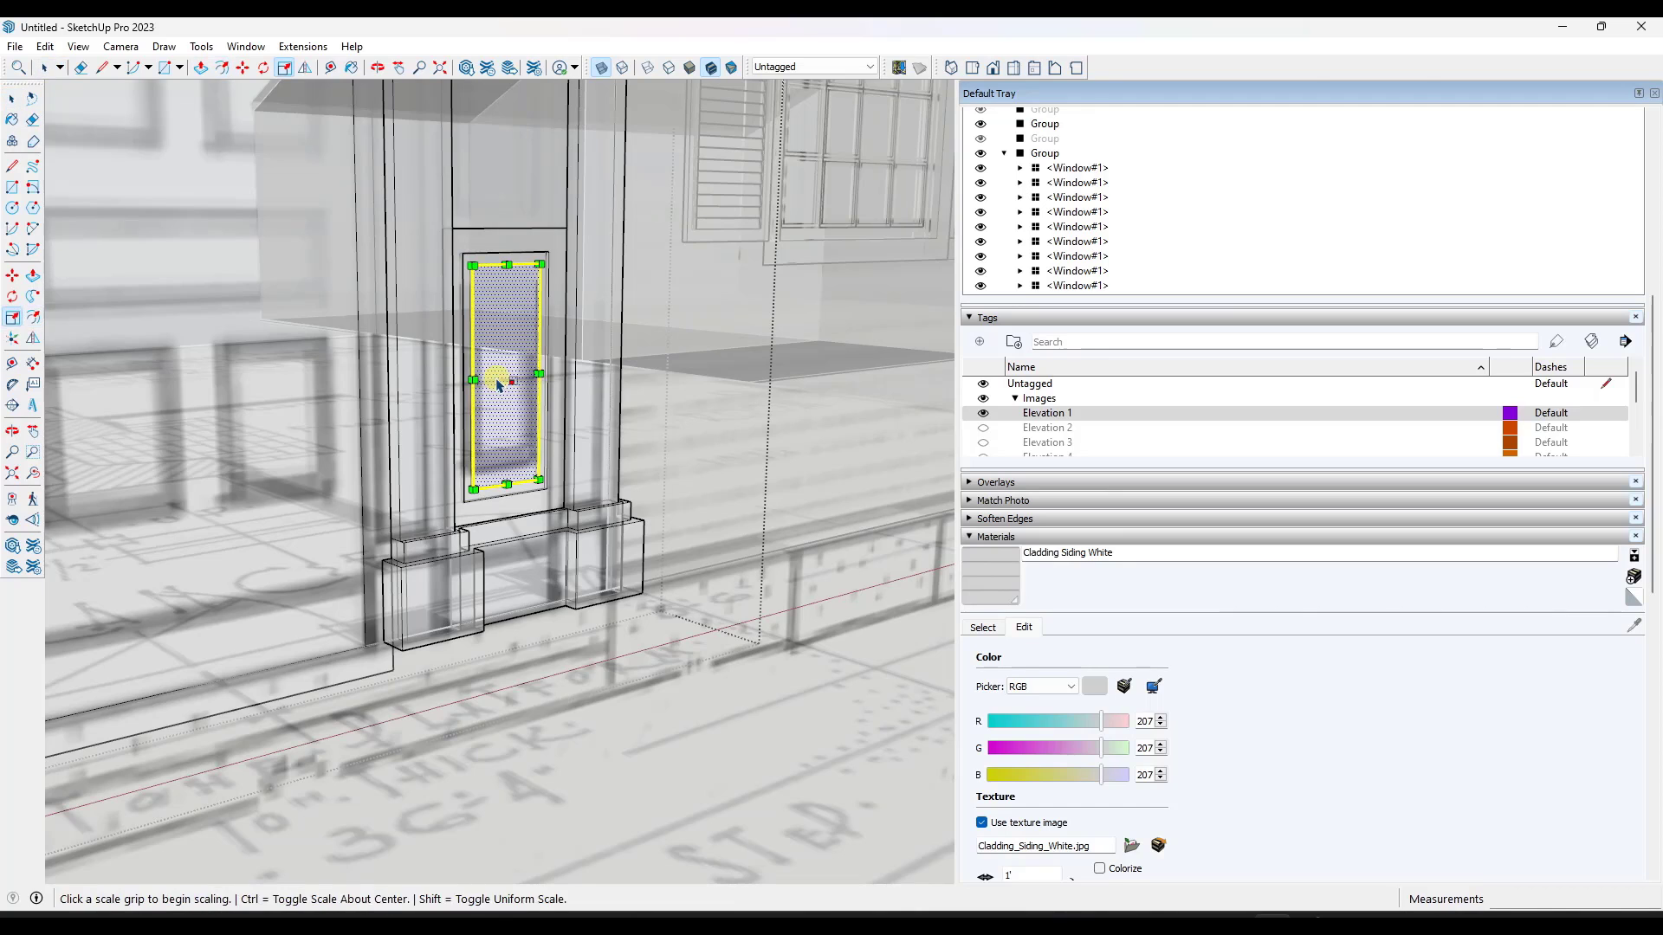
click(469, 494)
key(ctrl)
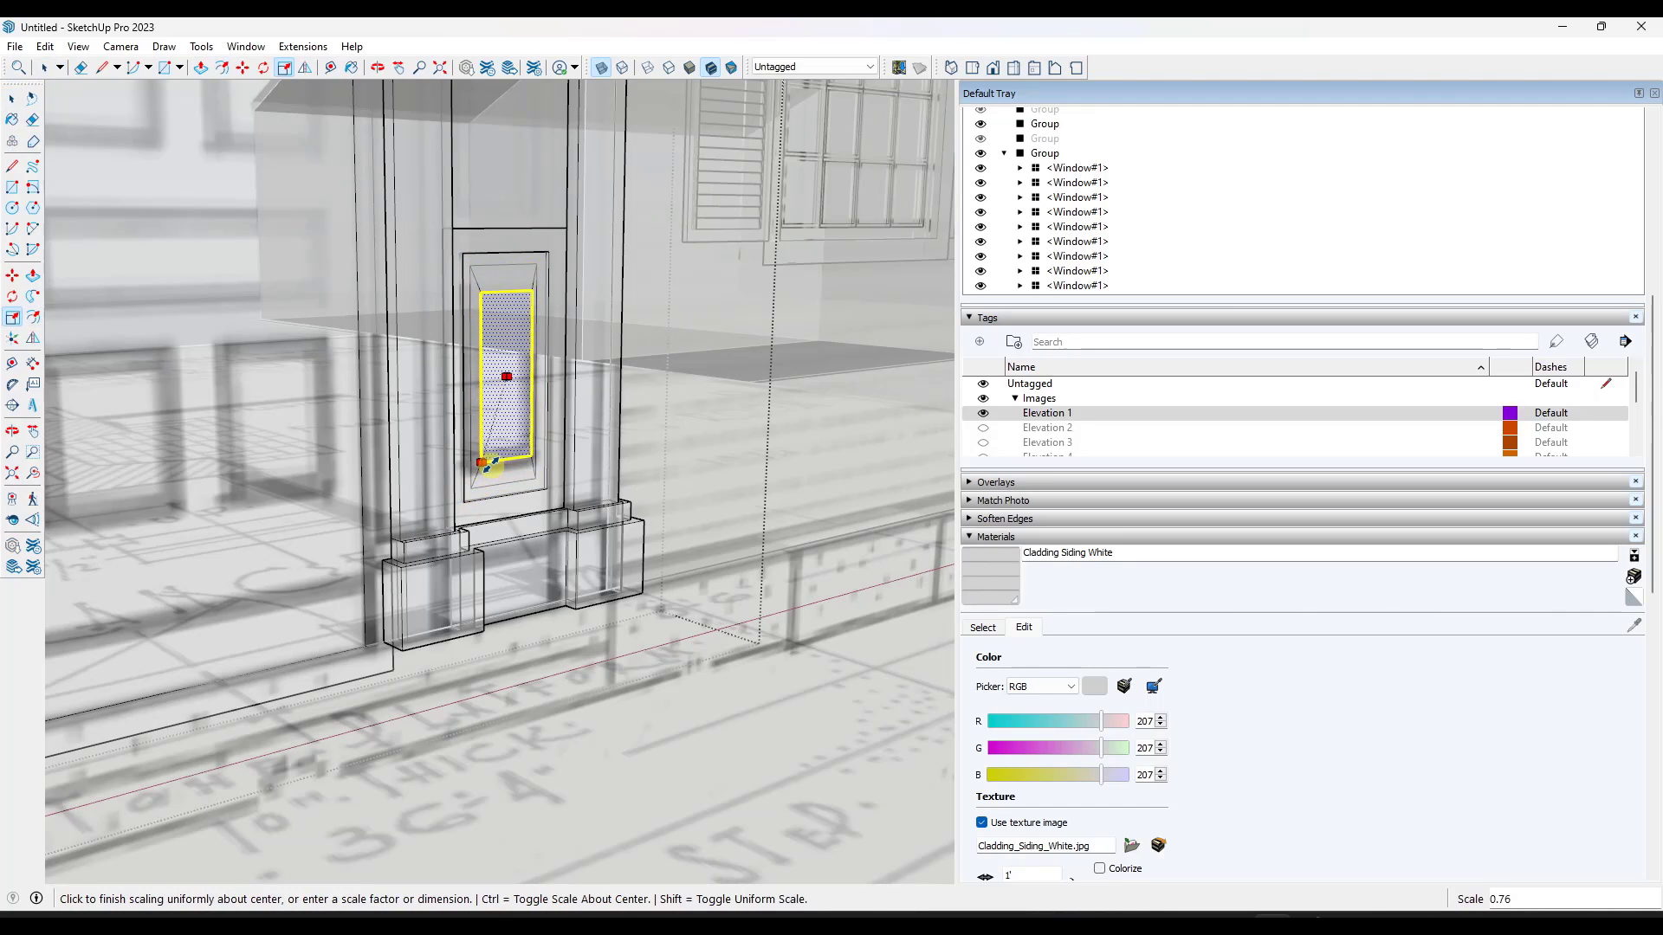
click(485, 469)
key(space)
key(Escape)
Copy the left edge of the right sidelight opening inward twice to mark narrow vertical panes.
scroll(570, 637, down, 3)
key(m)
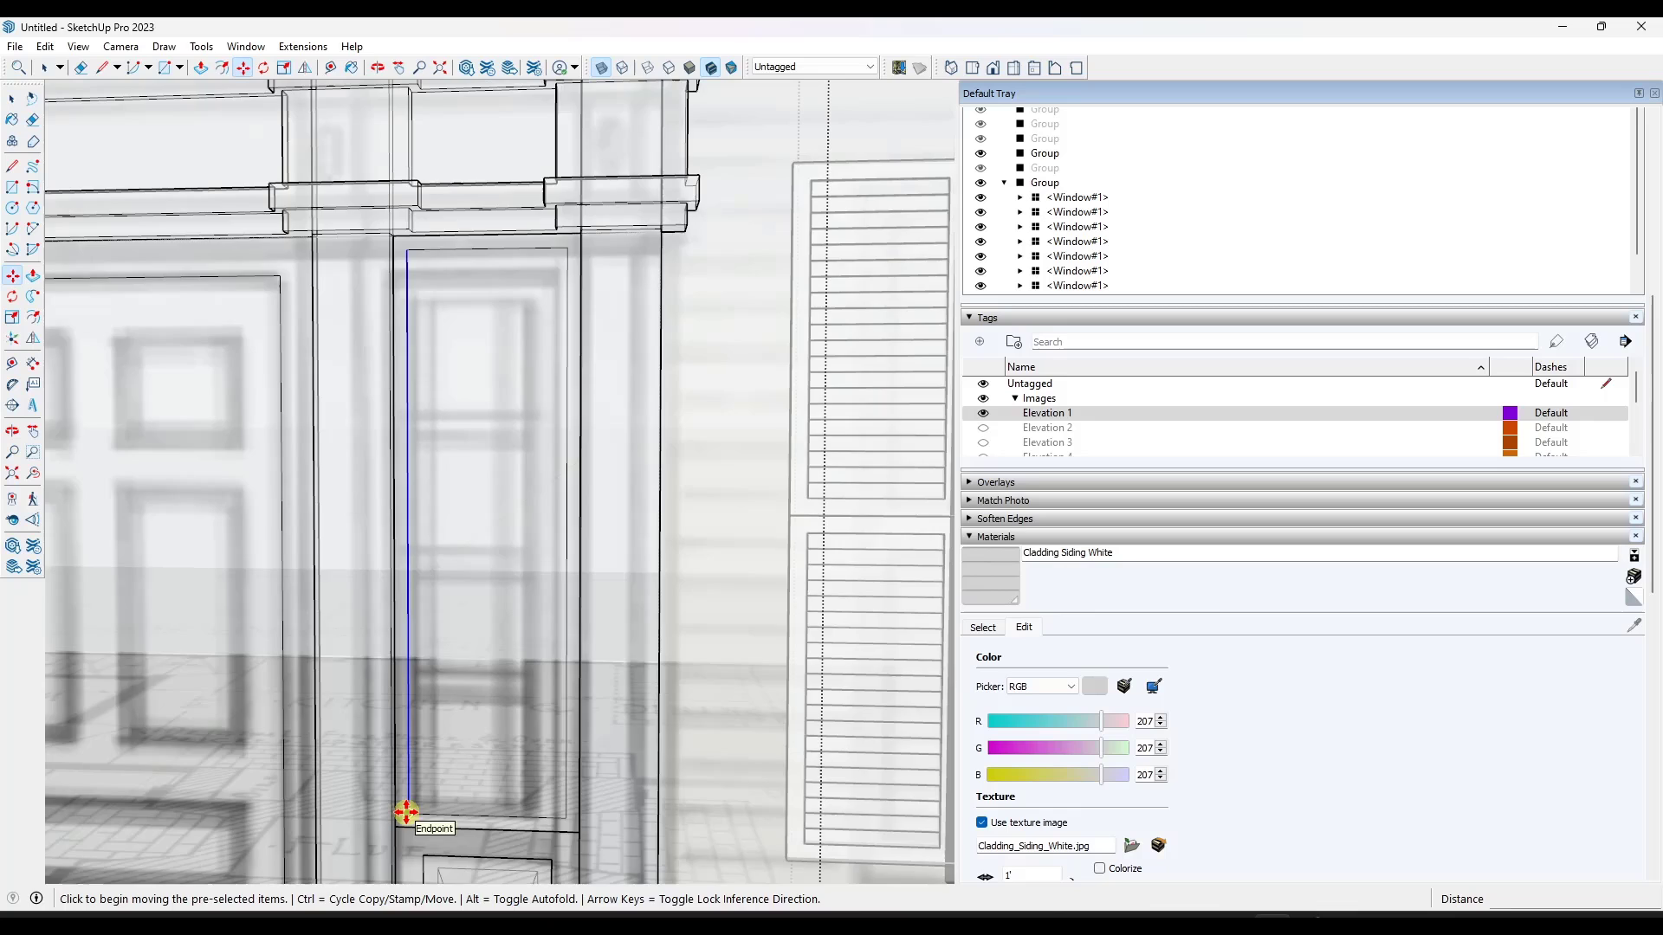
scroll(405, 812, up, 2)
click(406, 812)
key(ctrl)
double_click(421, 813)
key(ctrl)
click(438, 815)
key(space)
Copy the right edge of the sidelight opening inward twice at 1" spacing.
click(619, 794)
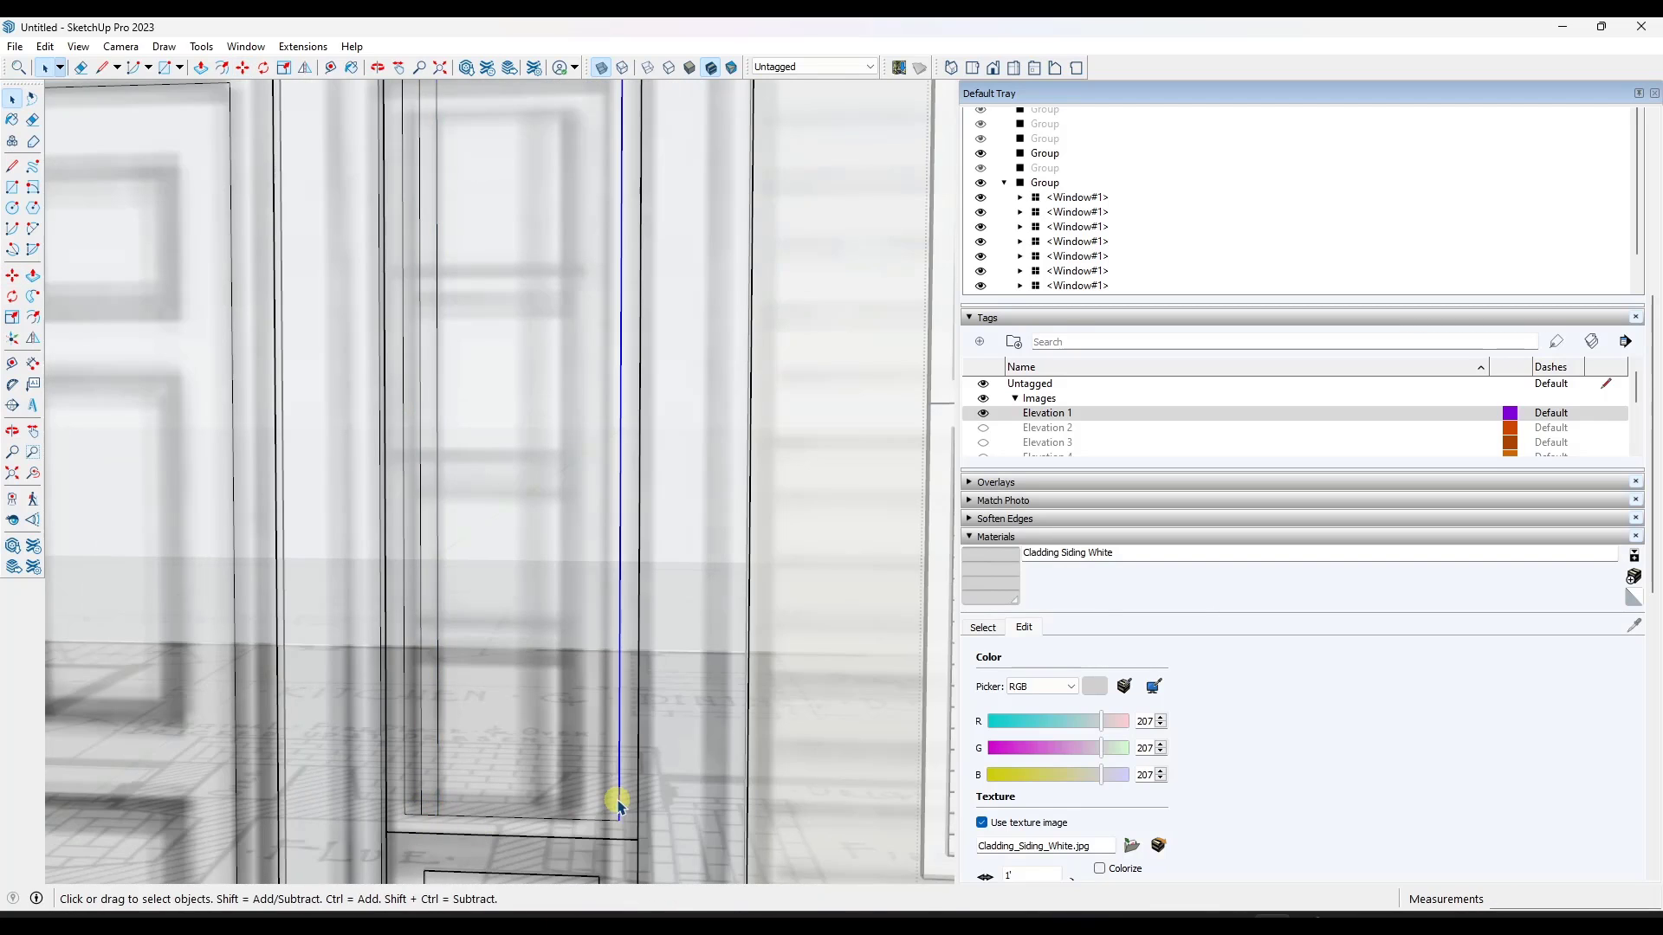
key(m)
scroll(620, 818, up, 2)
click(619, 822)
text(1)
key(Return)
text(x2)
key(Return)
key(space)
Divide the sidelight's right inner line into four equal segments and draw horizontal lines across the opening at the division points.
scroll(629, 571, down, 4)
right_click(599, 549)
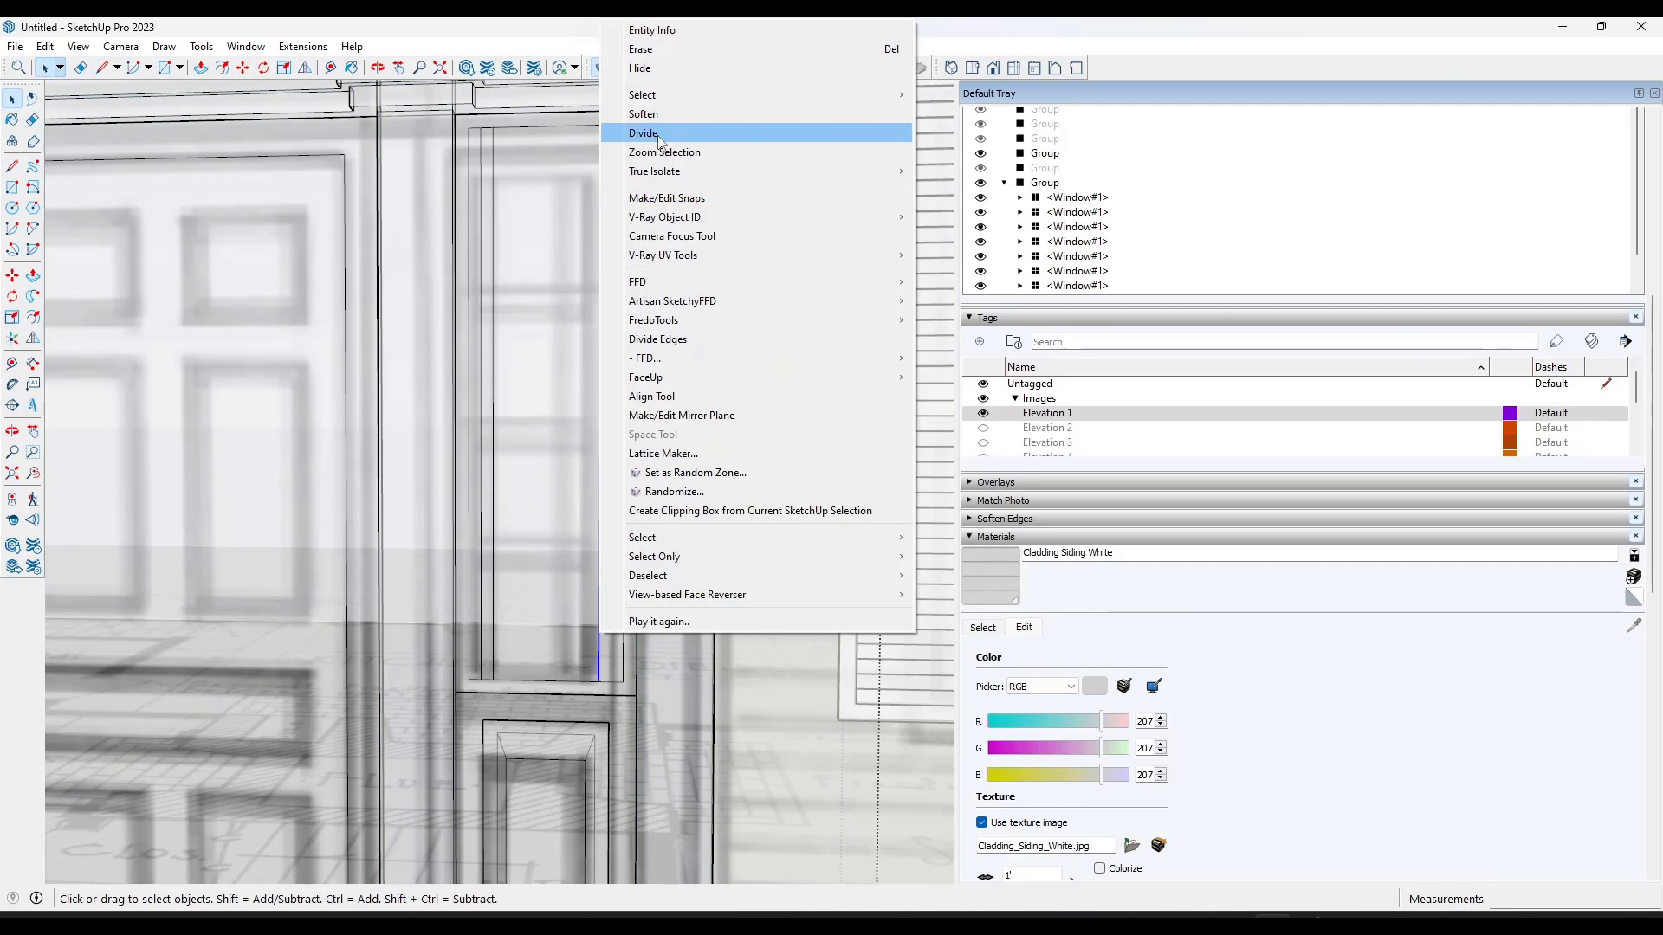
click(656, 135)
click(606, 277)
key(l)
click(600, 266)
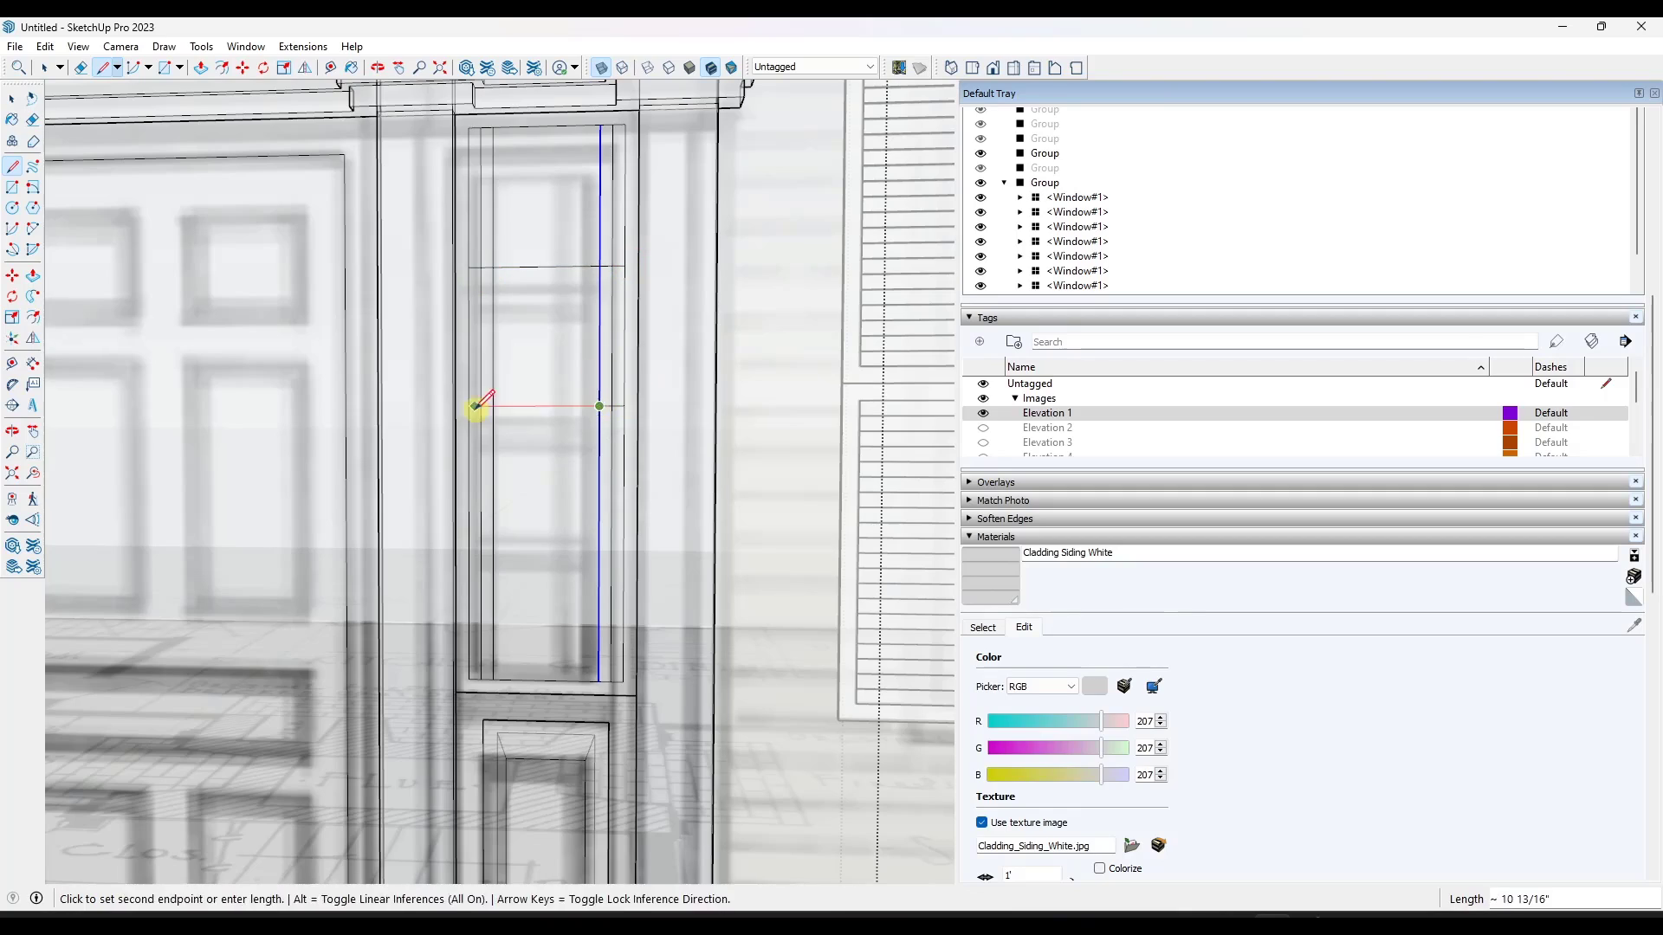
click(598, 544)
click(468, 545)
Select the sidelight's connected pane-grid geometry and make it a group.
middle_drag(481, 541, 459, 505)
key(space)
triple_click(505, 364)
right_click(505, 364)
click(551, 190)
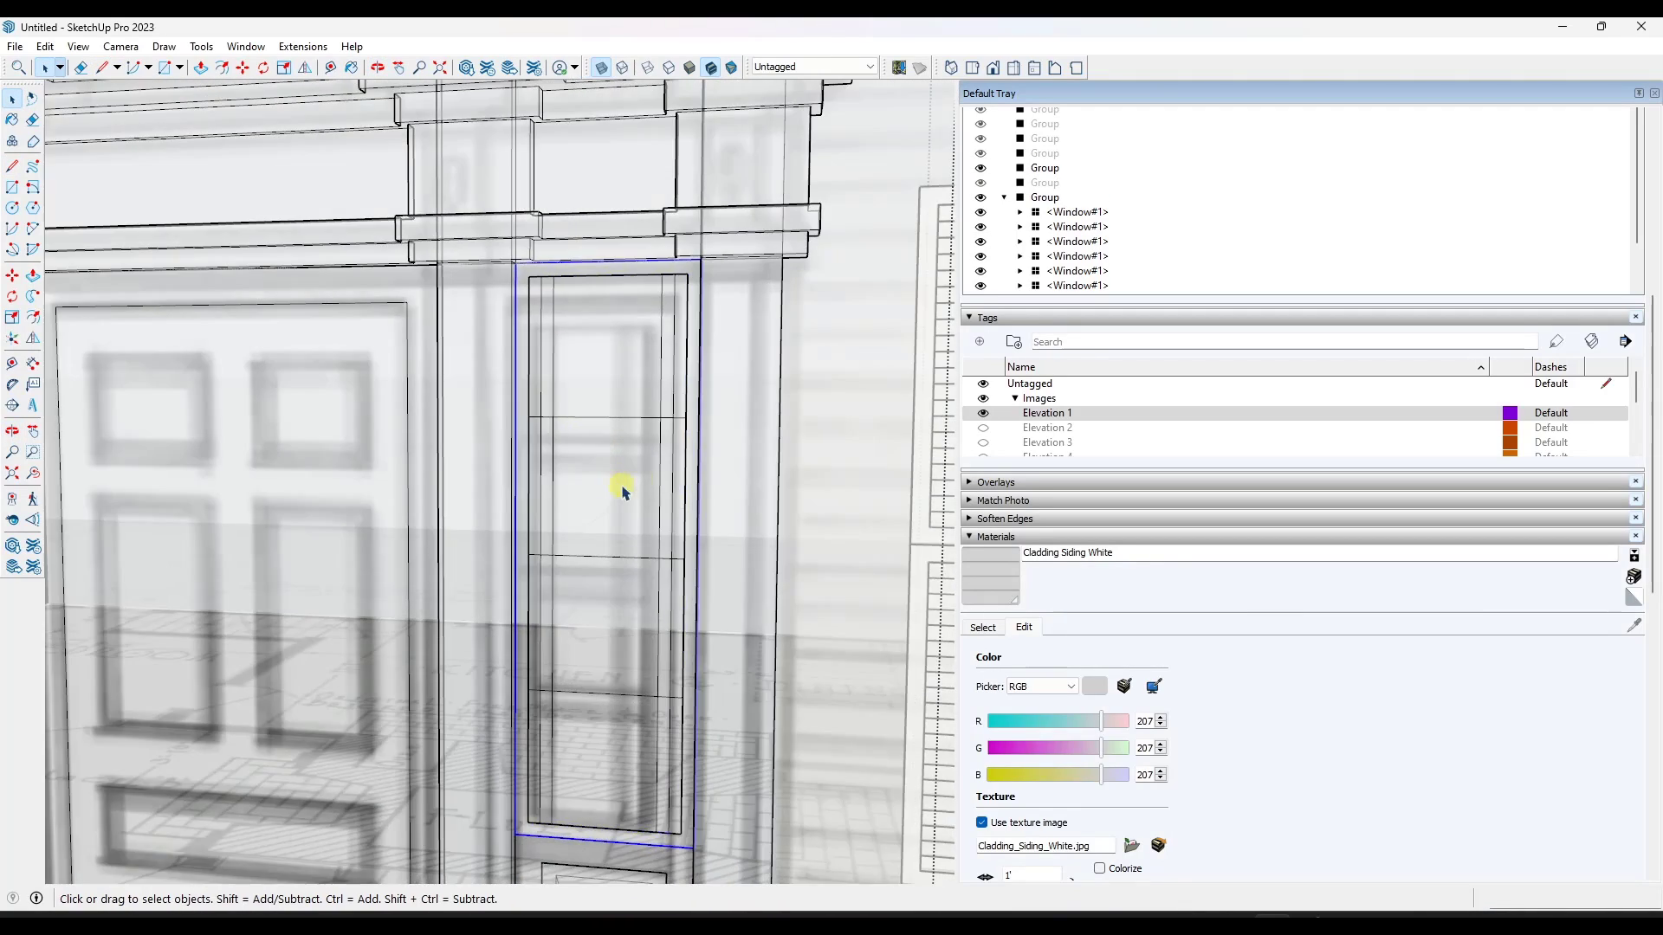
middle_drag(624, 490, 606, 440)
scroll(552, 398, up, 4)
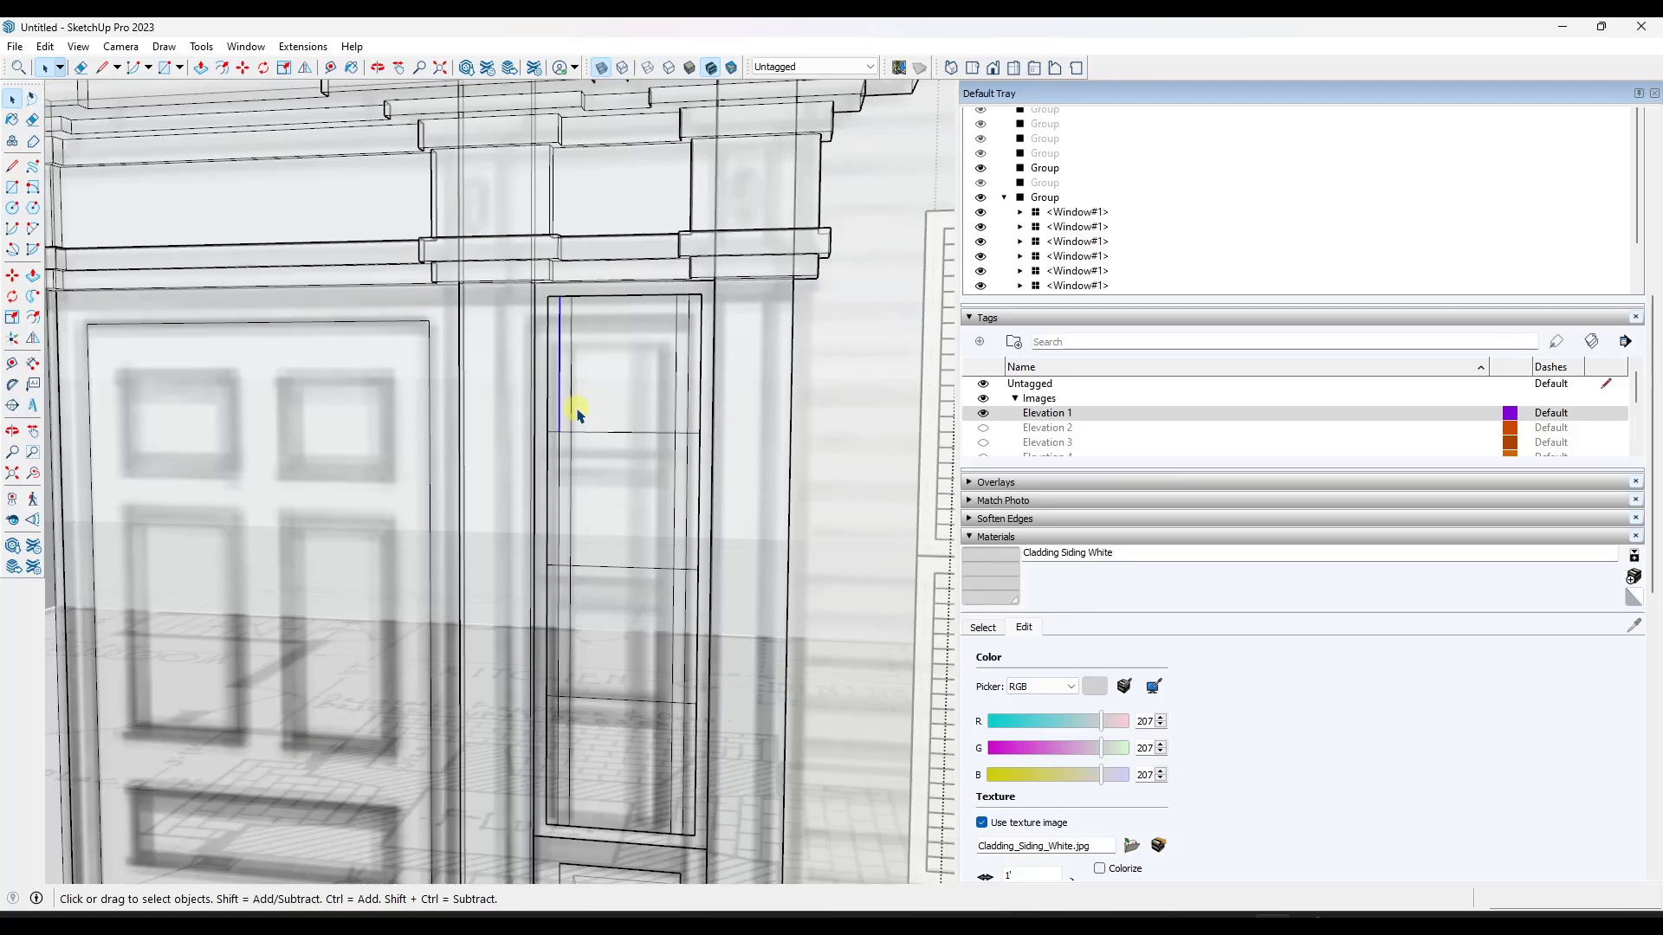
Offset every pane of the sidelight grid inward by the same distance to form thin muntins.
key(f)
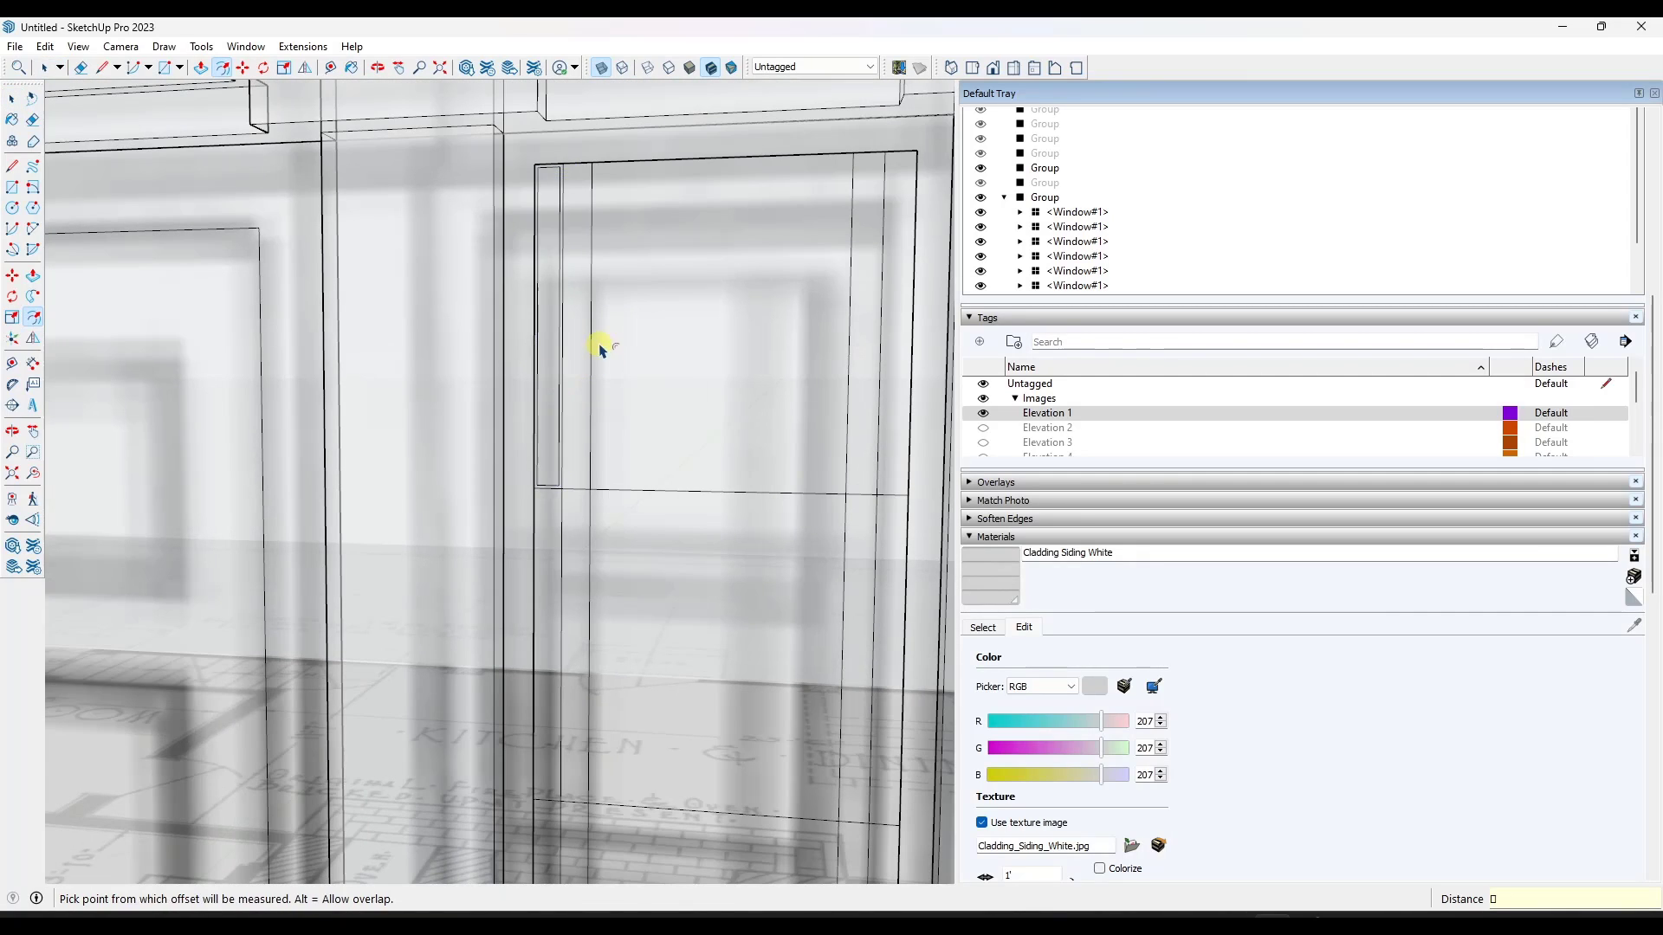
scroll(602, 345, down, 2)
double_click(589, 345)
double_click(778, 327)
double_click(808, 364)
double_click(805, 503)
double_click(693, 519)
double_click(583, 505)
shift+middle_drag(578, 606, 571, 429)
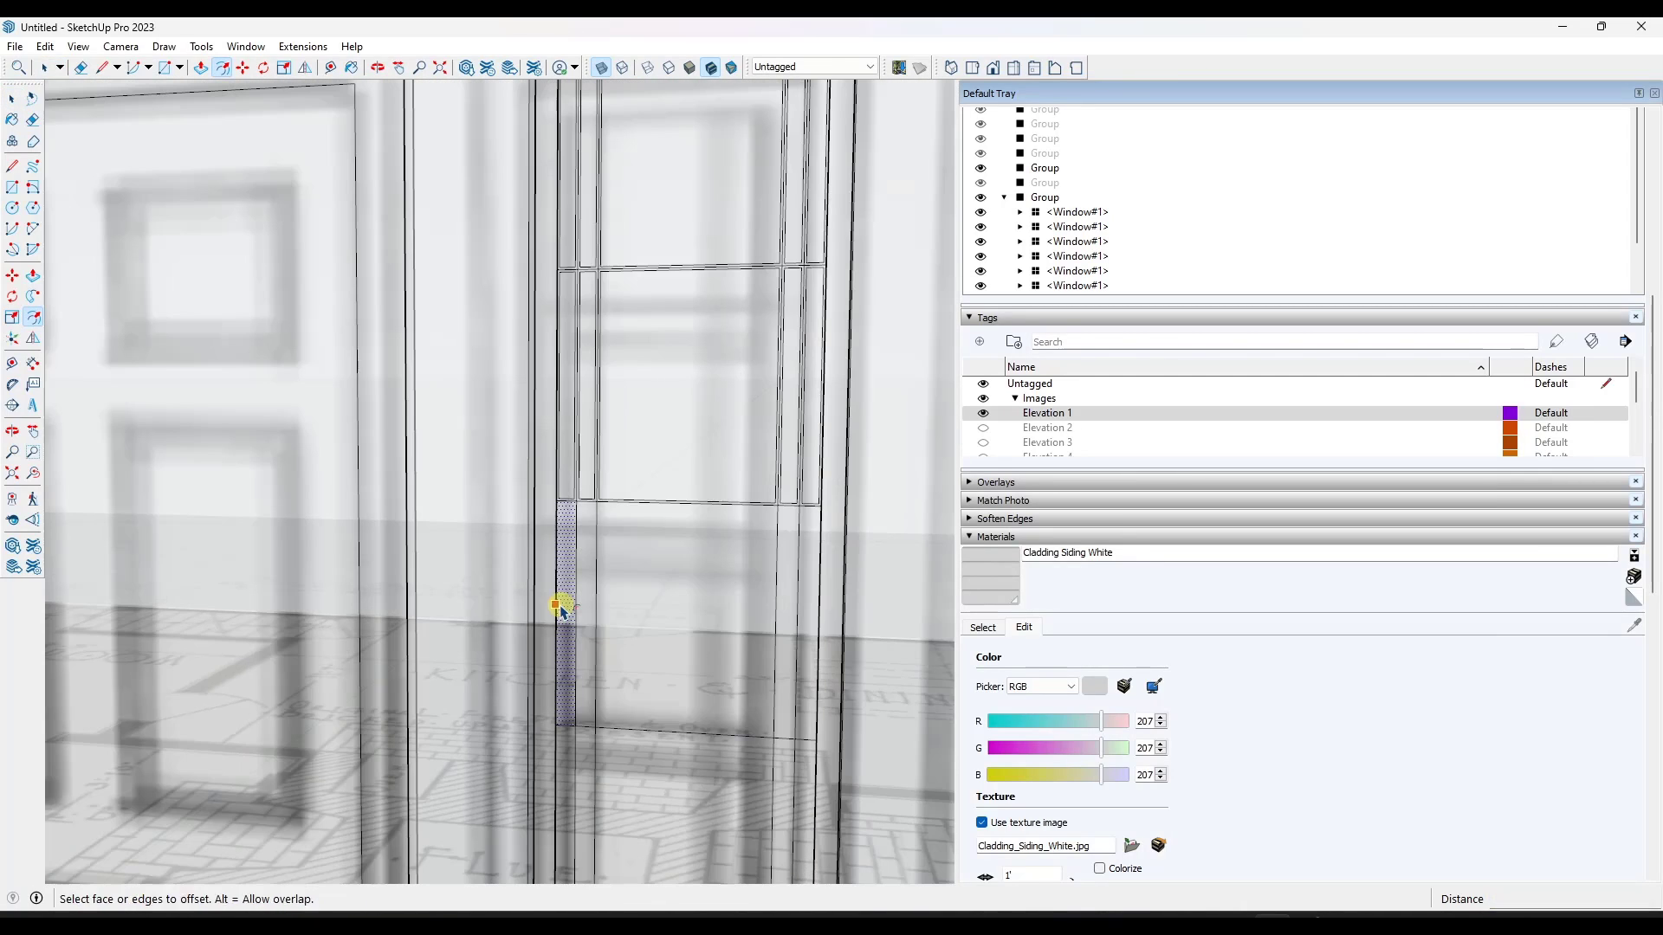
scroll(777, 600, down, 2)
scroll(740, 607, up, 3)
double_click(848, 547)
scroll(710, 554, down, 5)
Open the sidelight frame group and Push/Pull its border face to give the frame thickness.
middle_drag(710, 520, 638, 497)
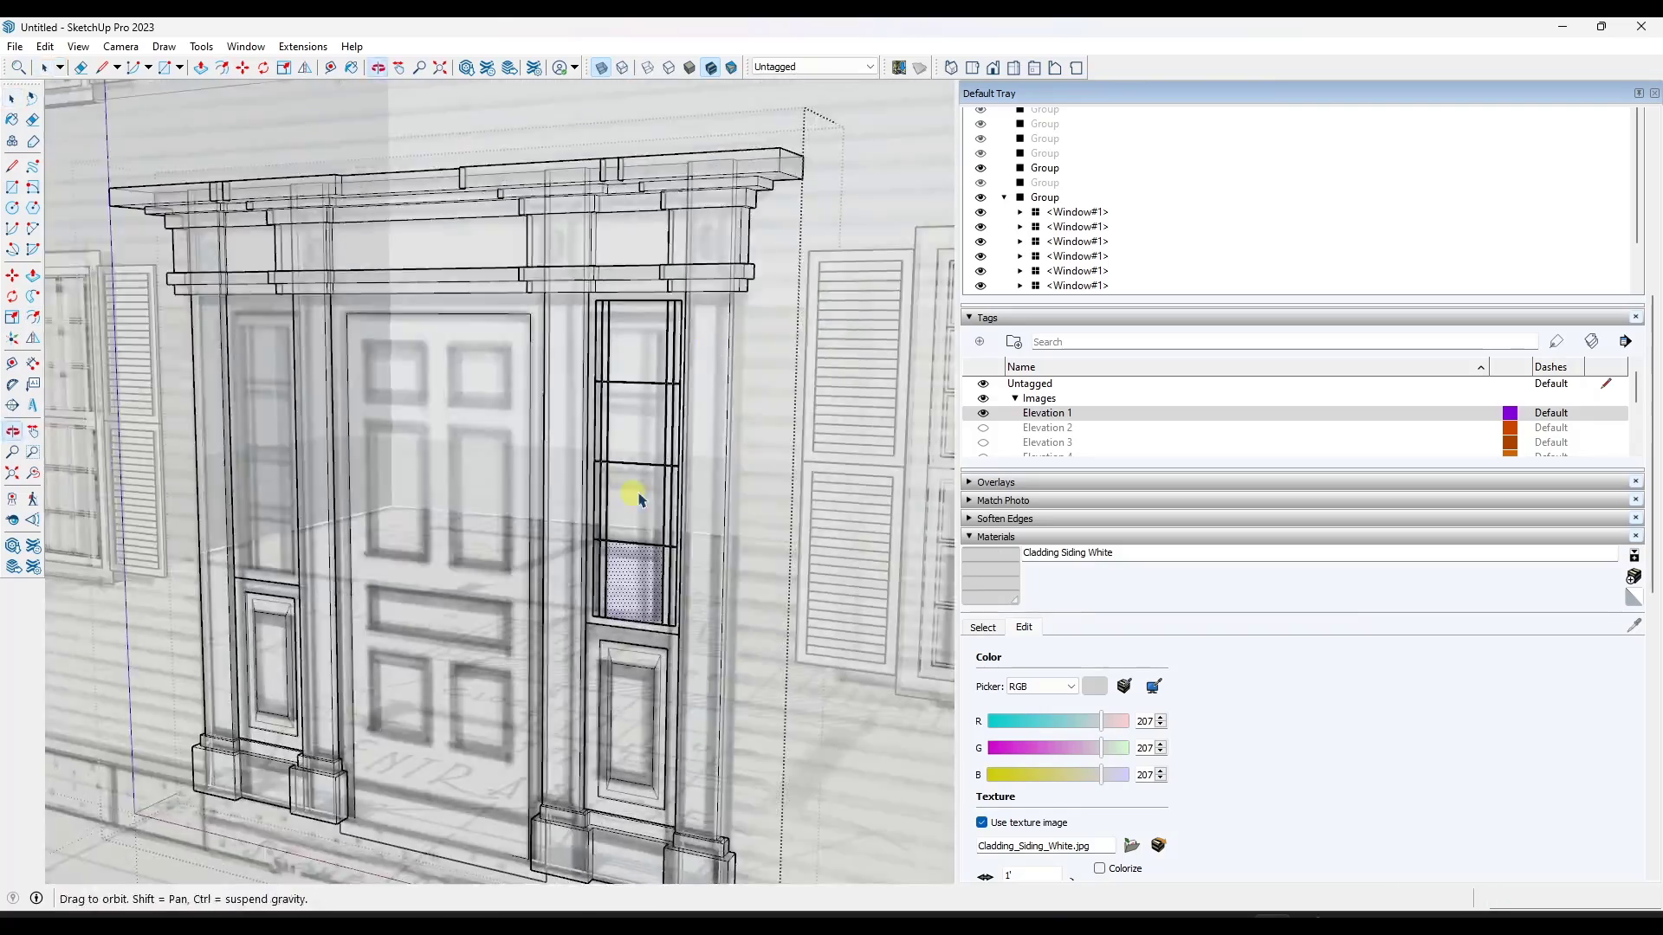
key(space)
scroll(635, 303, up, 5)
click(436, 287)
double_click(436, 286)
key(p)
click(428, 285)
click(426, 285)
key(space)
middle_drag(537, 419, 575, 419)
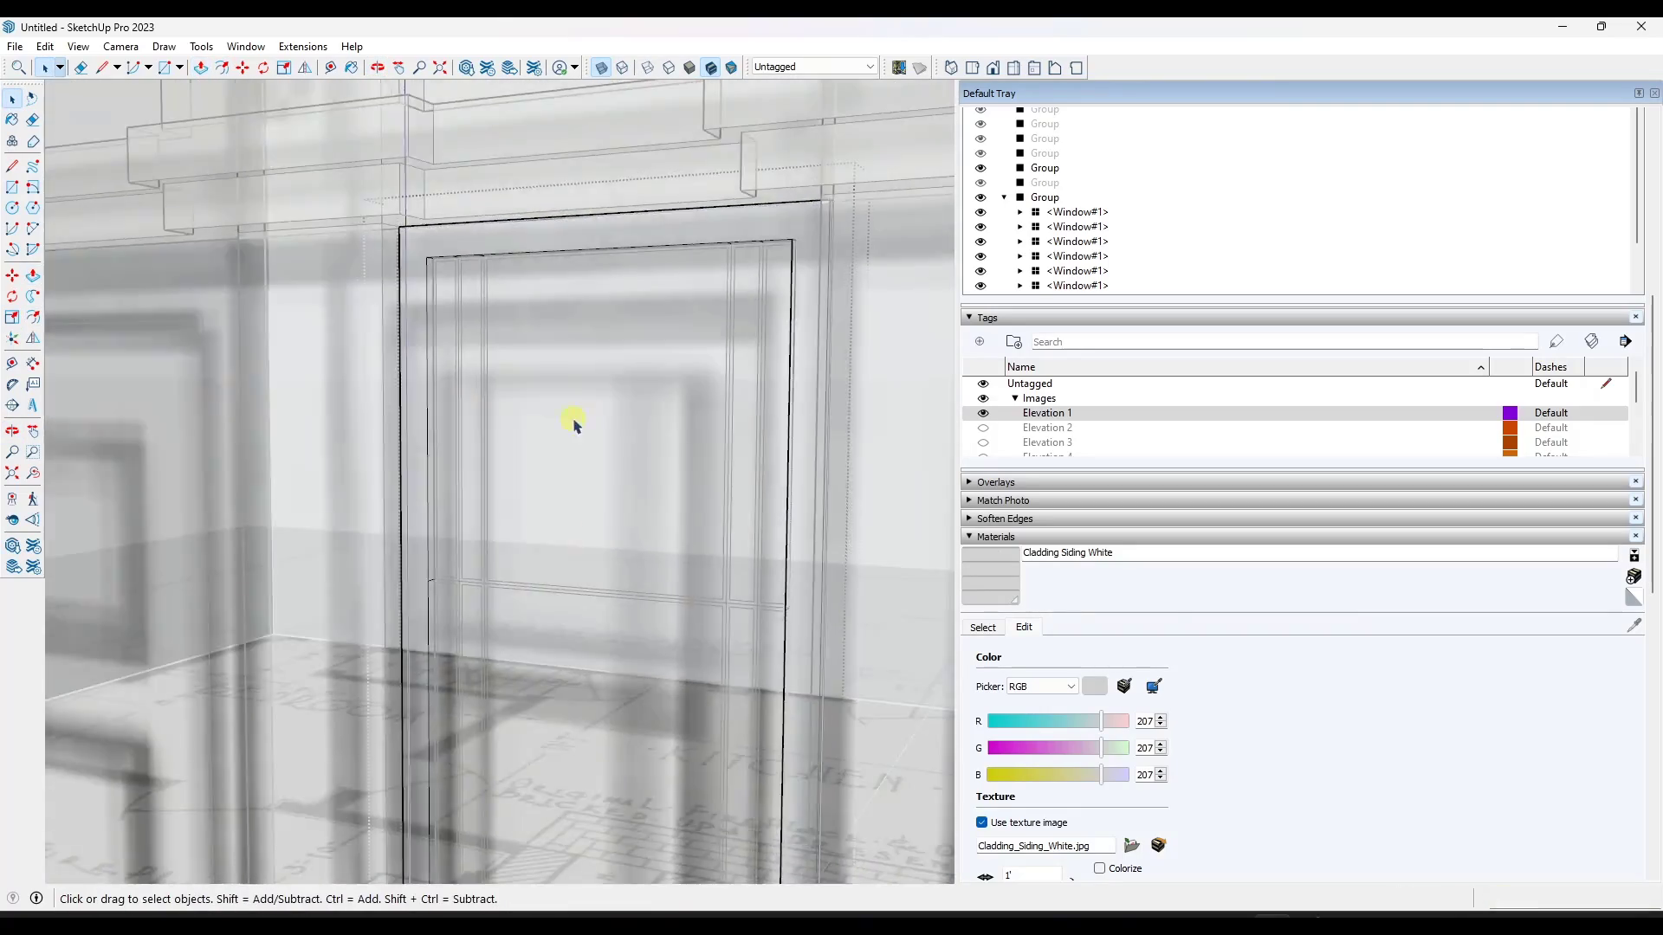
Open the pane grid and Push/Pull the muntin face at the sidelight's upper end.
click(575, 419)
scroll(471, 257, up, 2)
scroll(470, 164, up, 3)
click(471, 164)
click(443, 139)
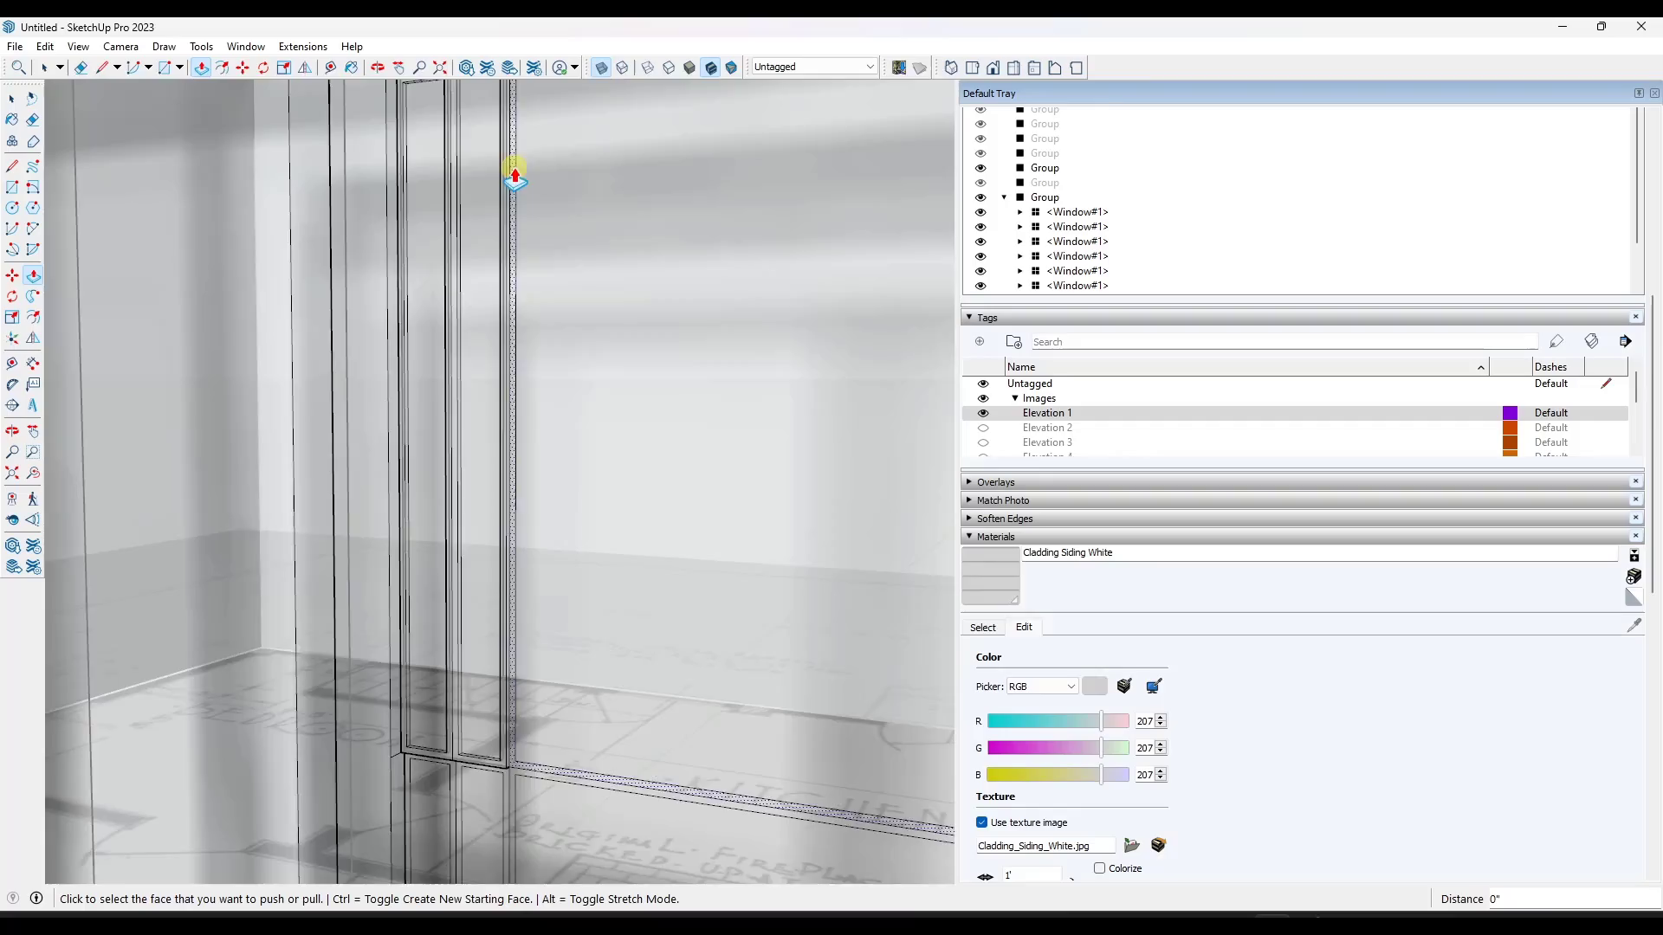
Push/Pull the muntin face lower in the sidelight grid, and turn off X-ray display.
scroll(512, 170, down, 3)
middle_drag(884, 295, 804, 291)
scroll(519, 491, down, 3)
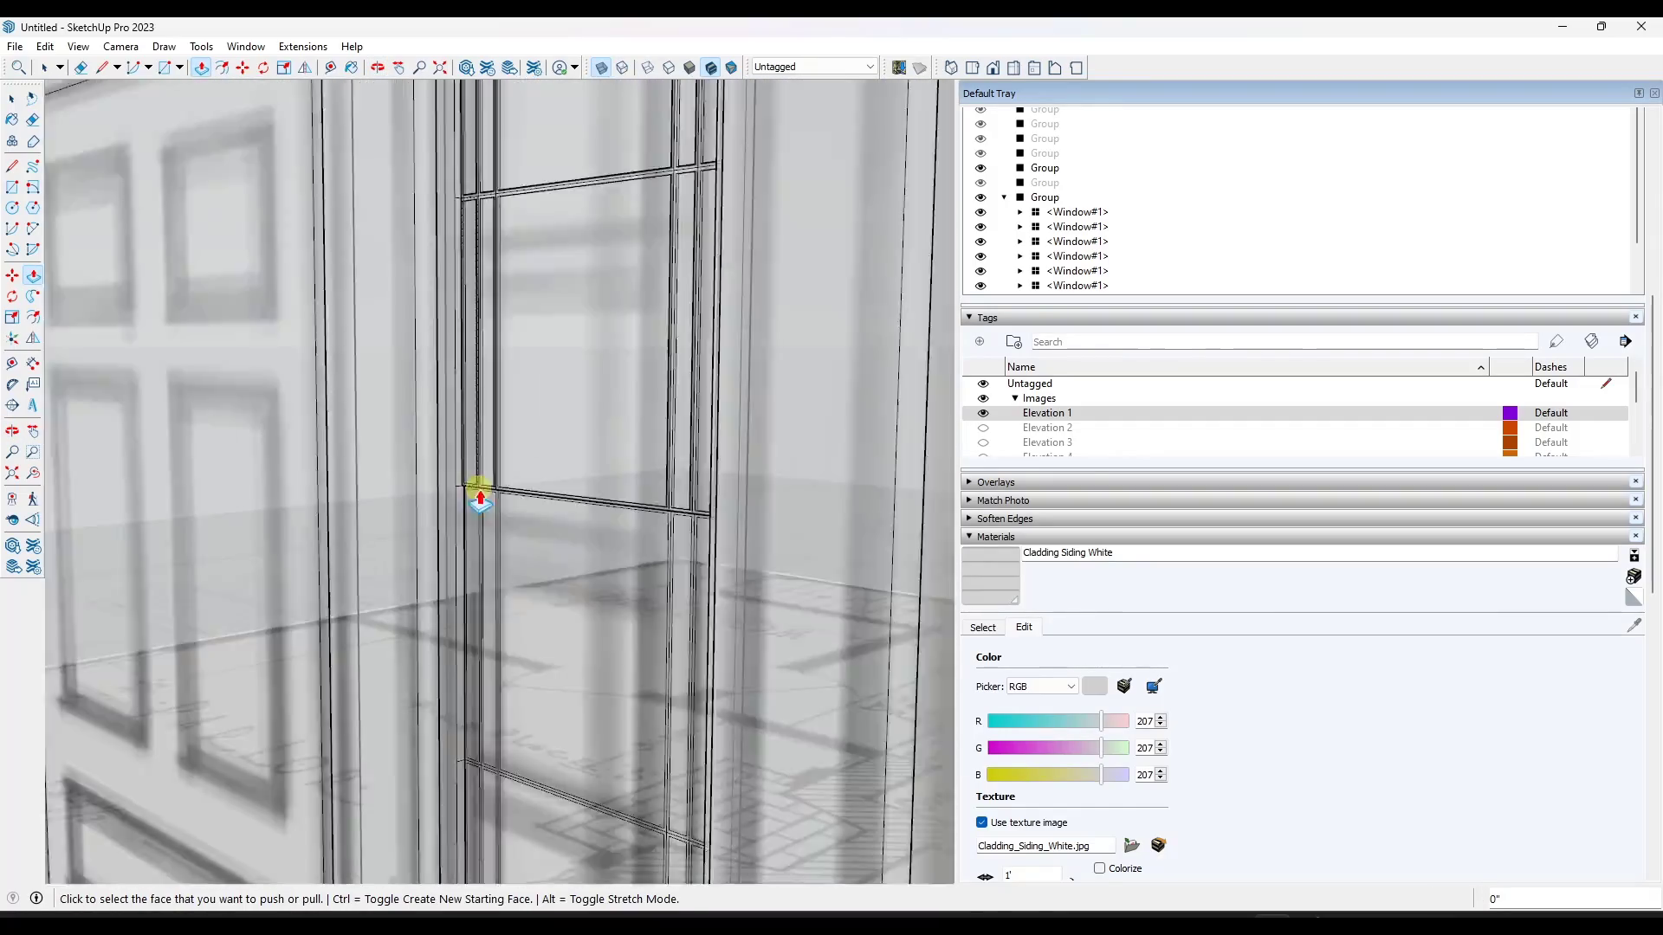
scroll(481, 493, up, 4)
middle_drag(520, 501, 797, 453)
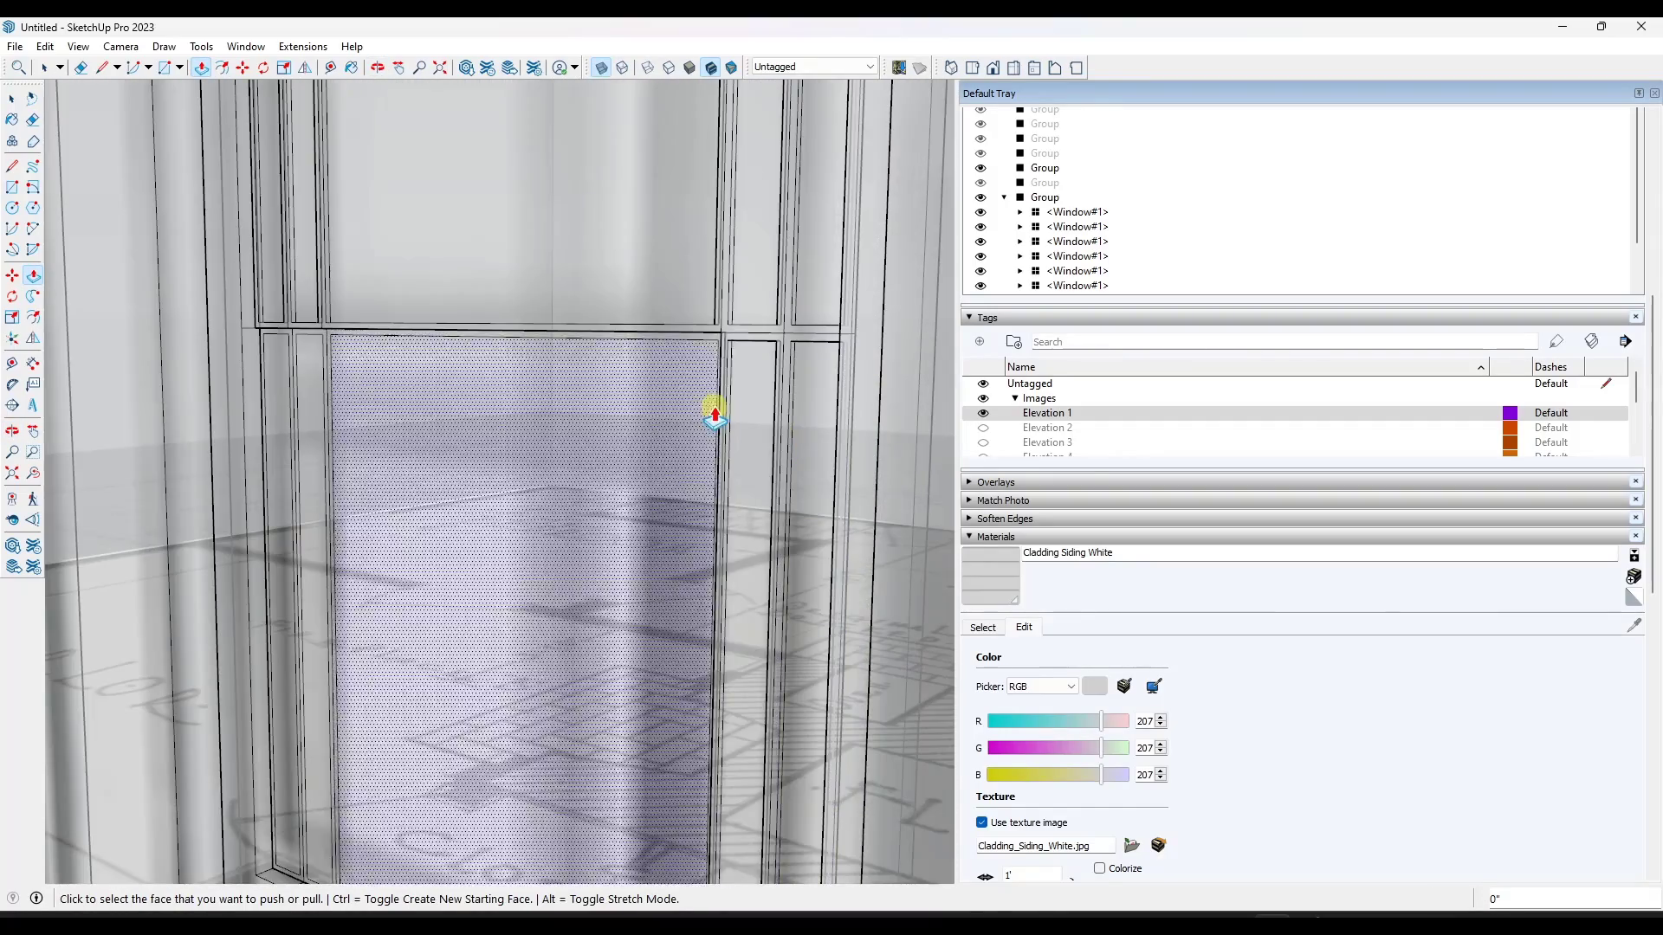
middle_drag(712, 408, 719, 356)
scroll(285, 801, up, 1)
click(264, 789)
click(277, 790)
scroll(582, 554, down, 5)
key(space)
key(x)
middle_drag(605, 527, 516, 420)
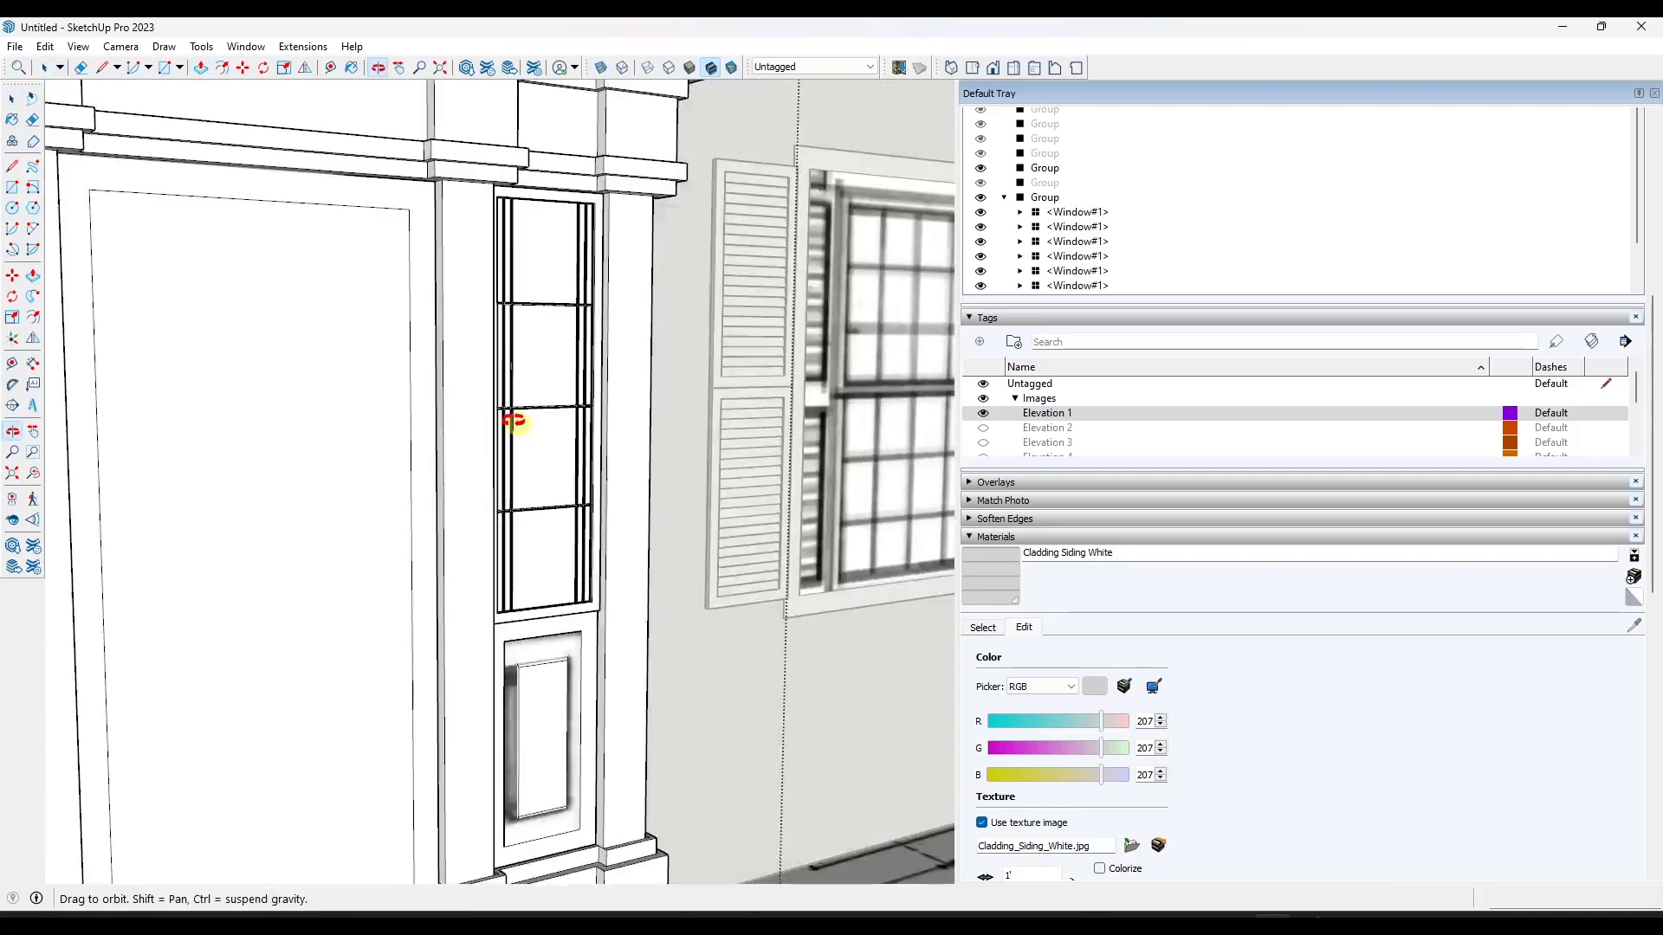
Choose Translucent Glass Gray from the Glass and Mirrors materials and paint the sidelight's top row of panes.
click(545, 243)
click(982, 627)
click(1092, 647)
click(1076, 731)
click(1404, 688)
scroll(497, 244, up, 2)
click(485, 269)
click(467, 268)
click(572, 268)
click(659, 278)
click(676, 286)
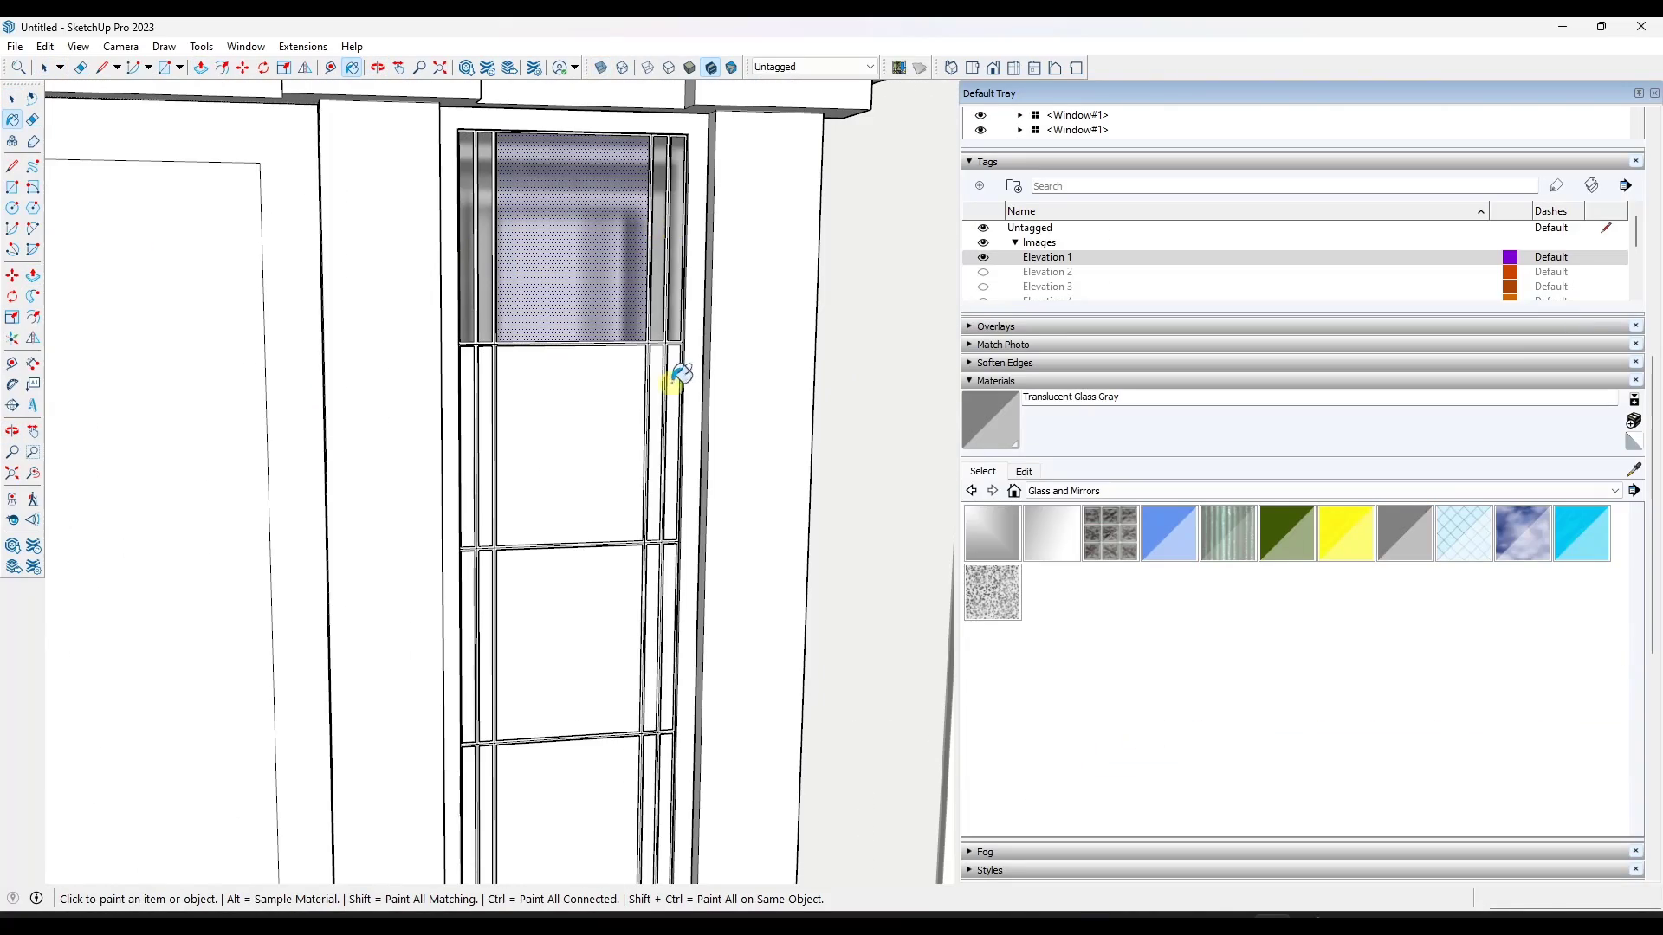
Paint the sidelight's remaining panes with Translucent Glass Gray and select the geometry of the panel below it.
click(467, 596)
click(563, 641)
shift+middle_drag(555, 827, 550, 658)
click(470, 676)
scroll(658, 564, down, 4)
key(space)
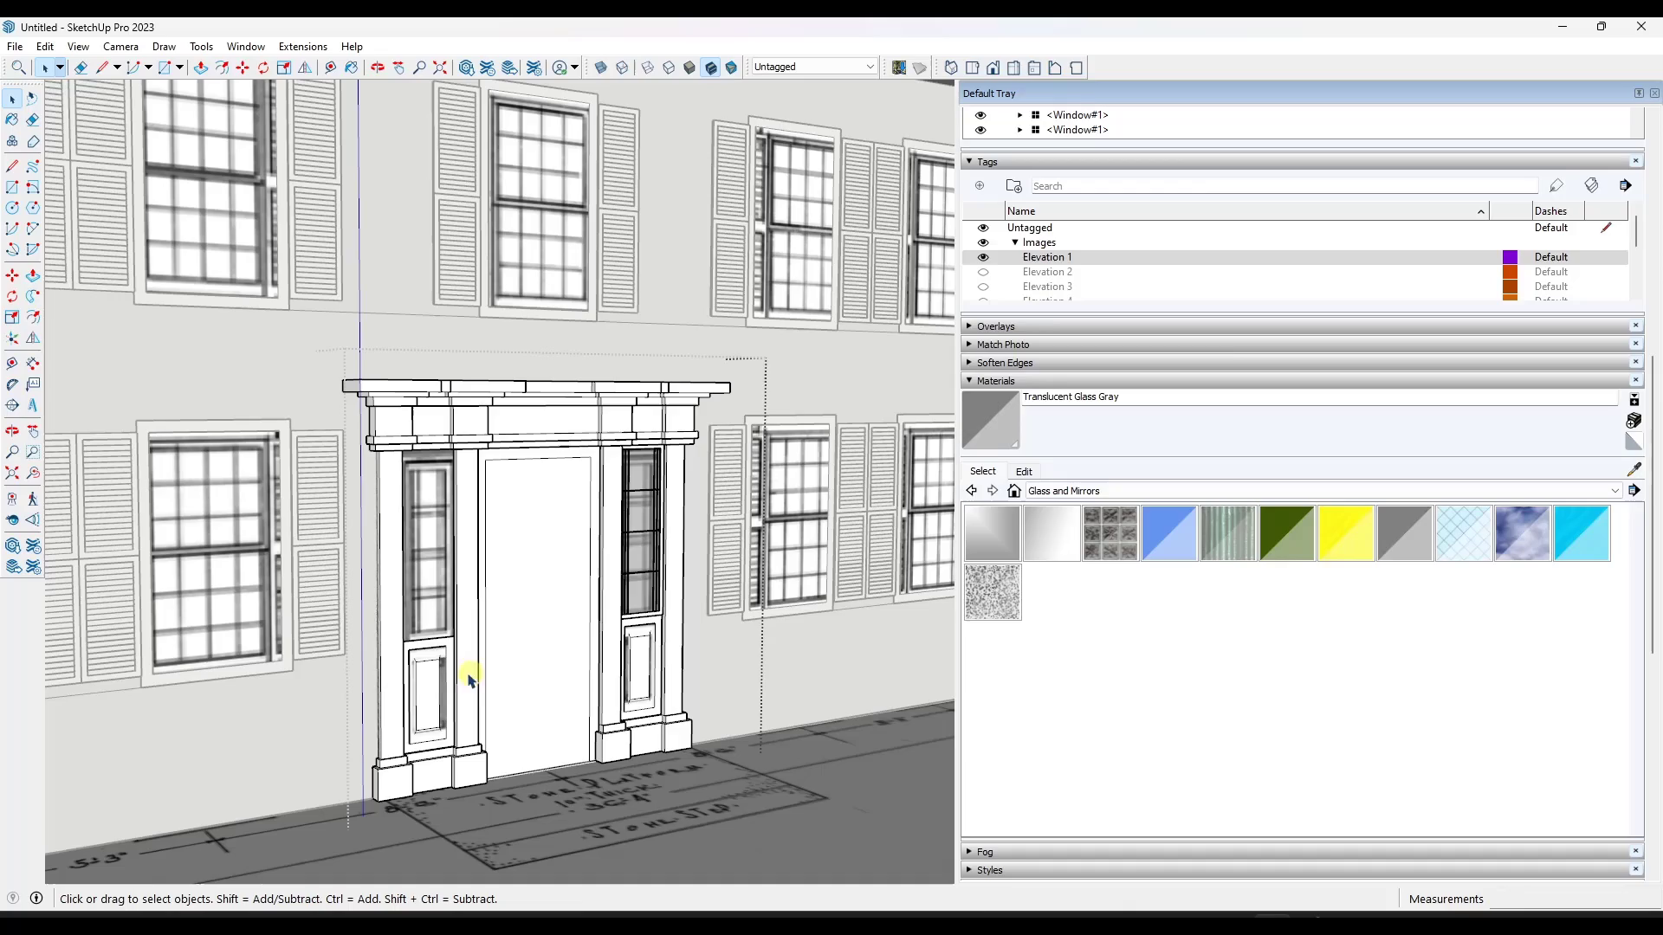
triple_click(645, 650)
right_click(651, 645)
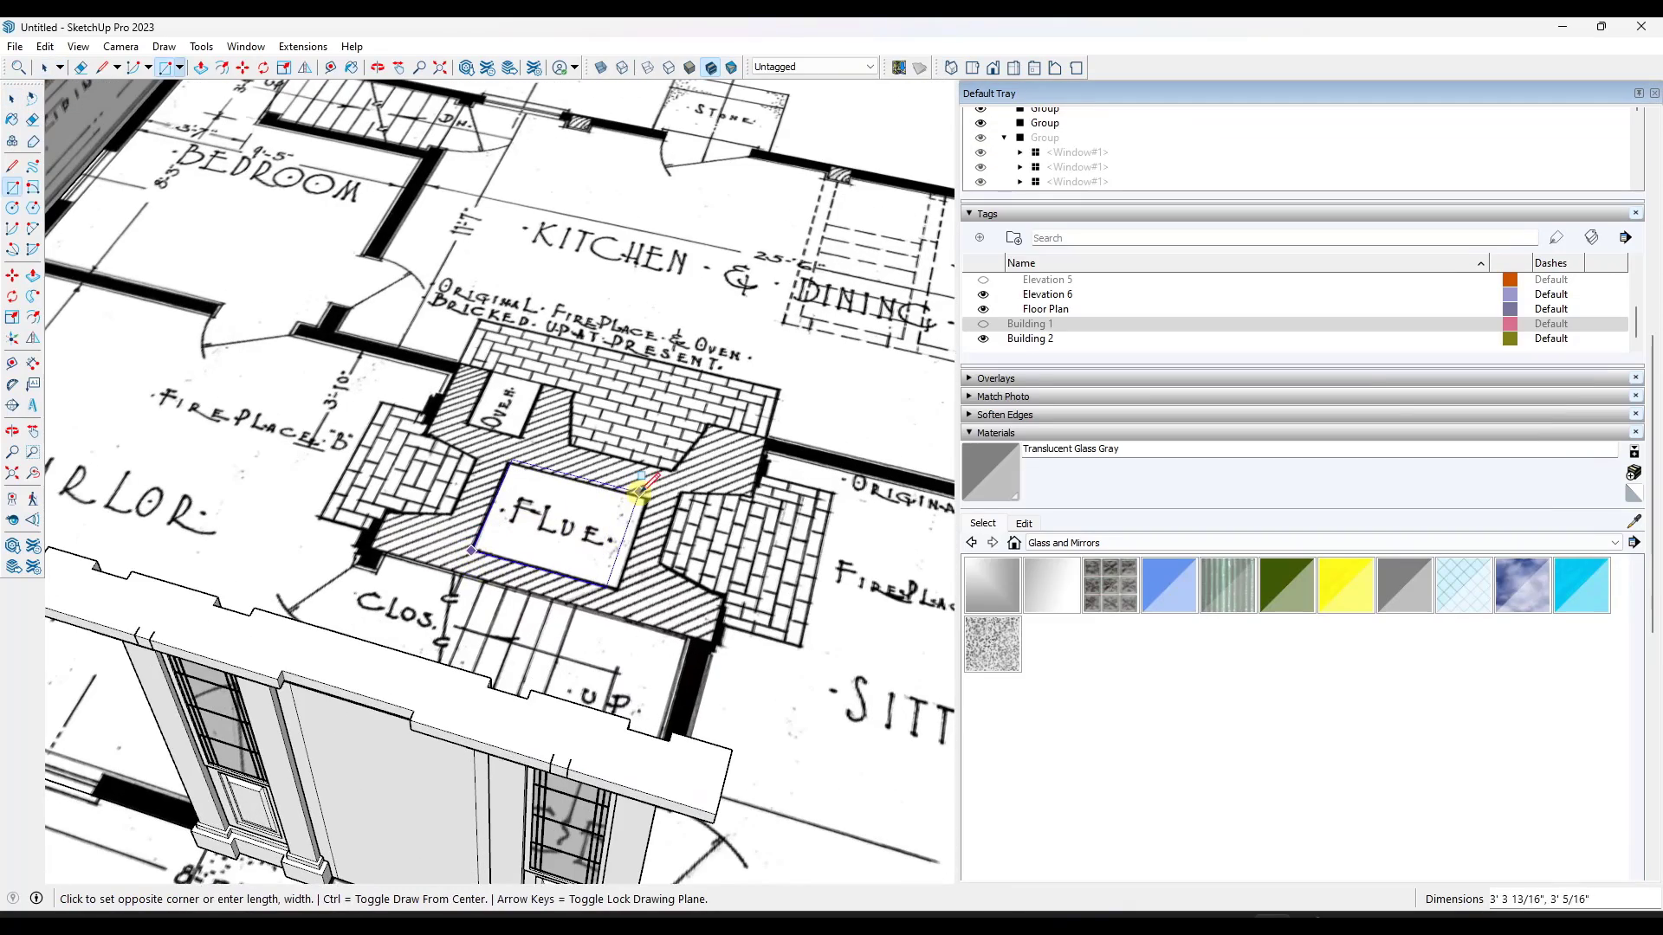
Trace the flue rectangle on the floor plan and extrude it to the chimney's height on the west elevation, using a right-side parallel projection.
click(647, 496)
scroll(648, 495, down, 5)
key(p)
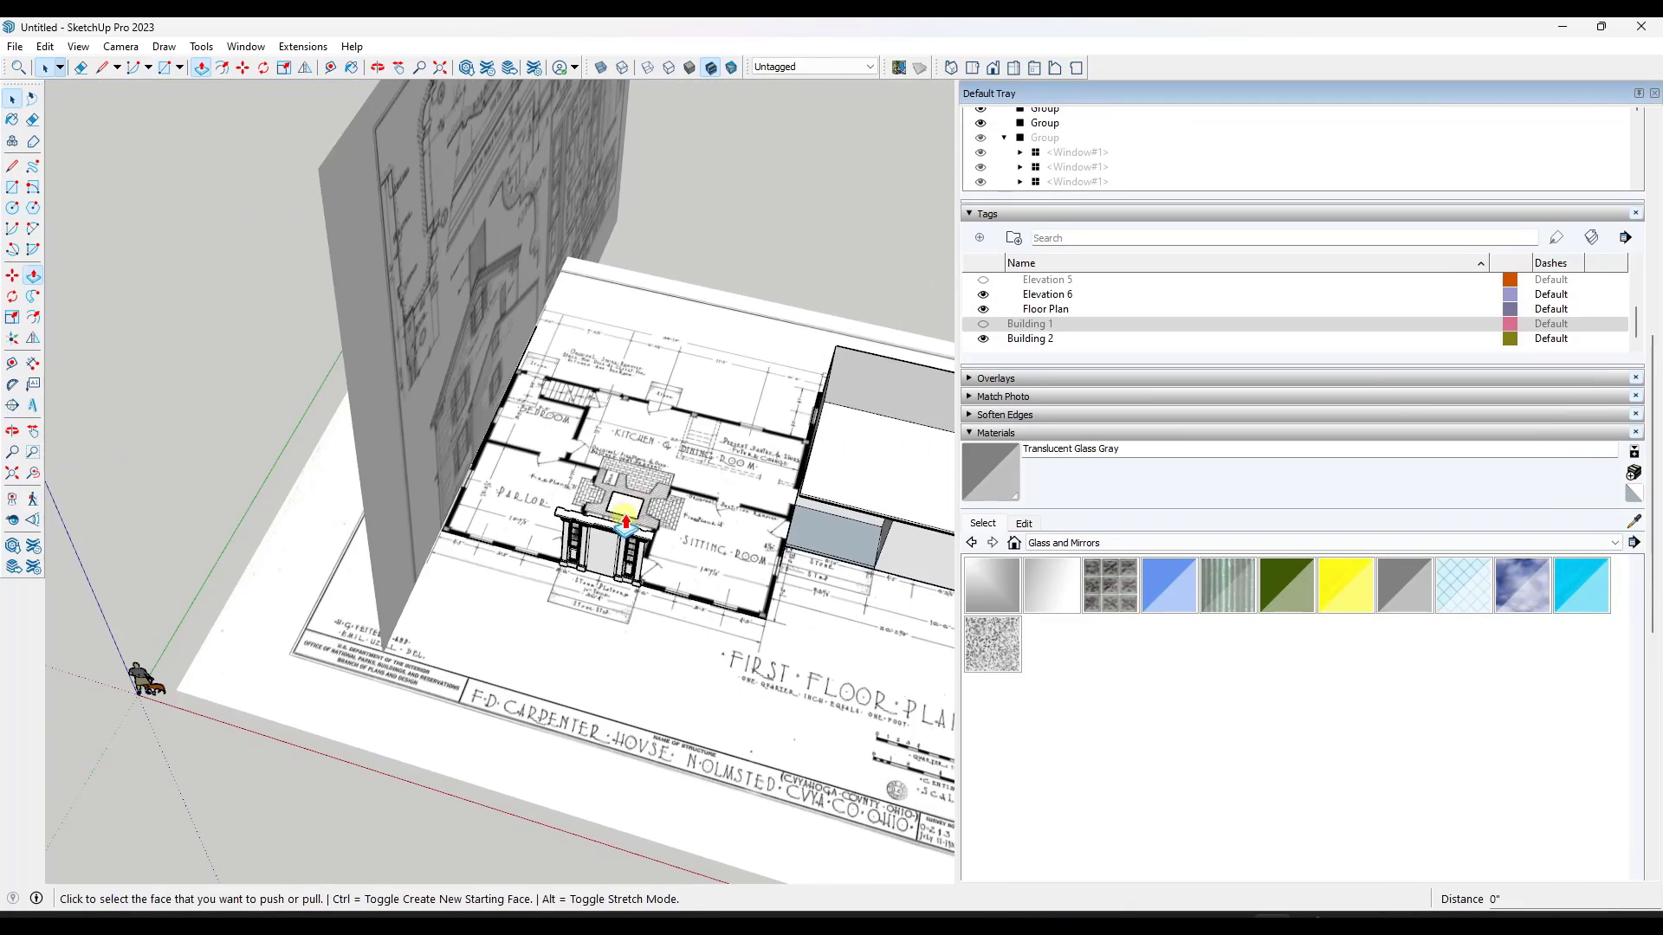
click(631, 520)
scroll(631, 437, down, 3)
middle_drag(631, 437, 866, 260)
scroll(565, 342, up, 4)
click(1013, 67)
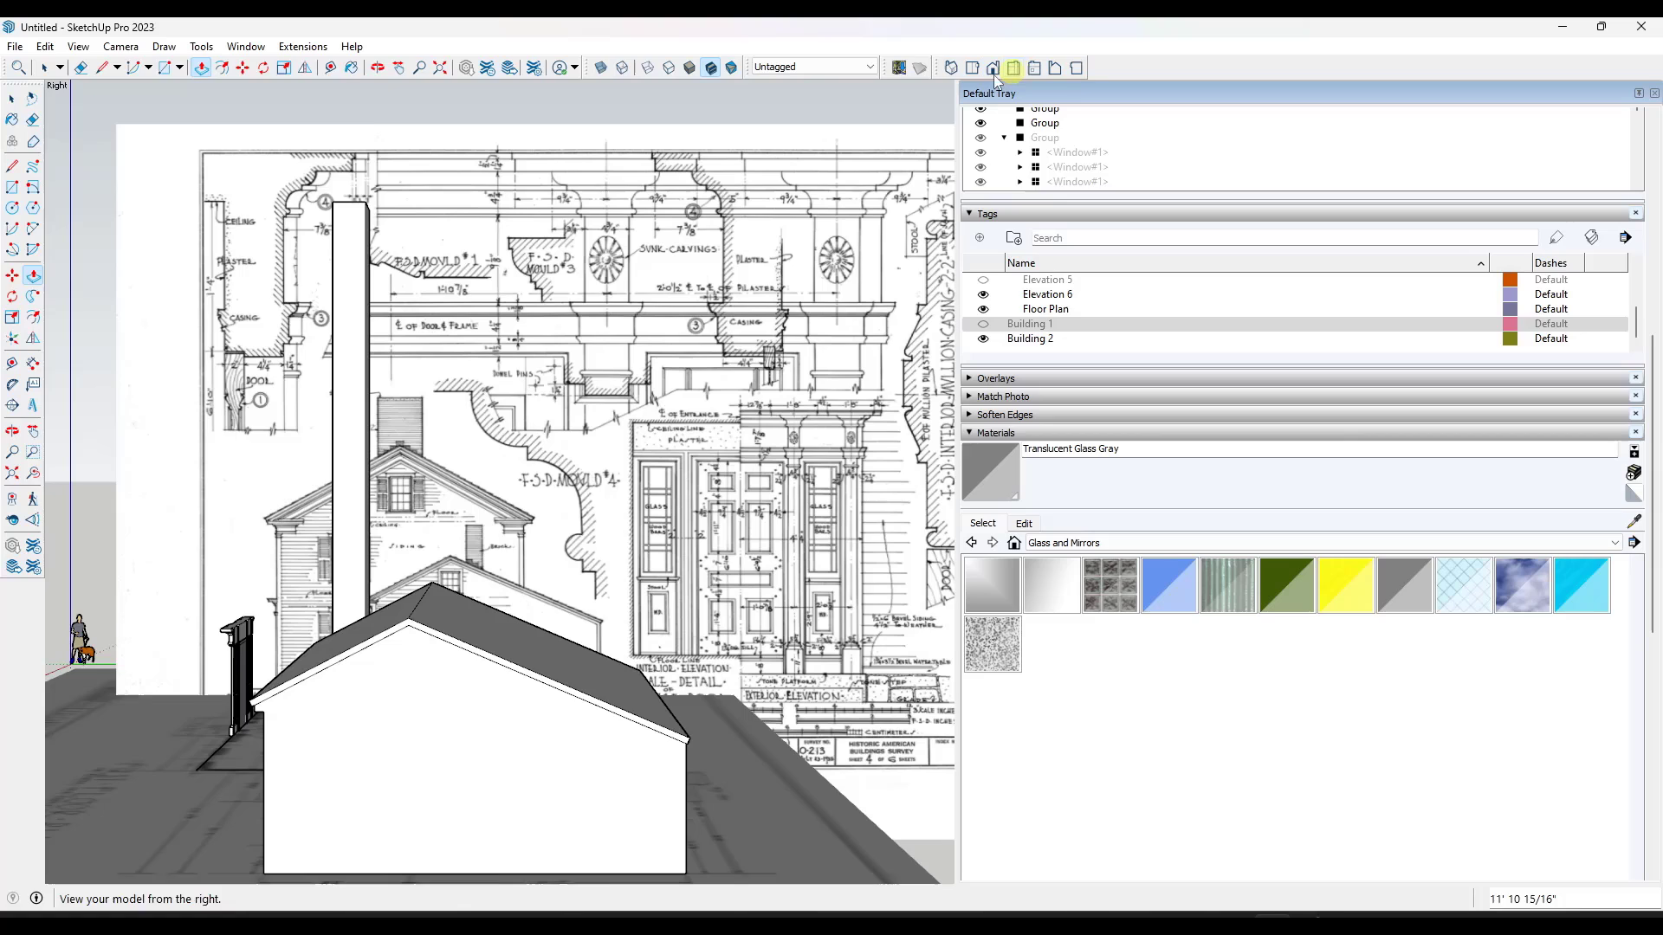
click(120, 46)
click(143, 133)
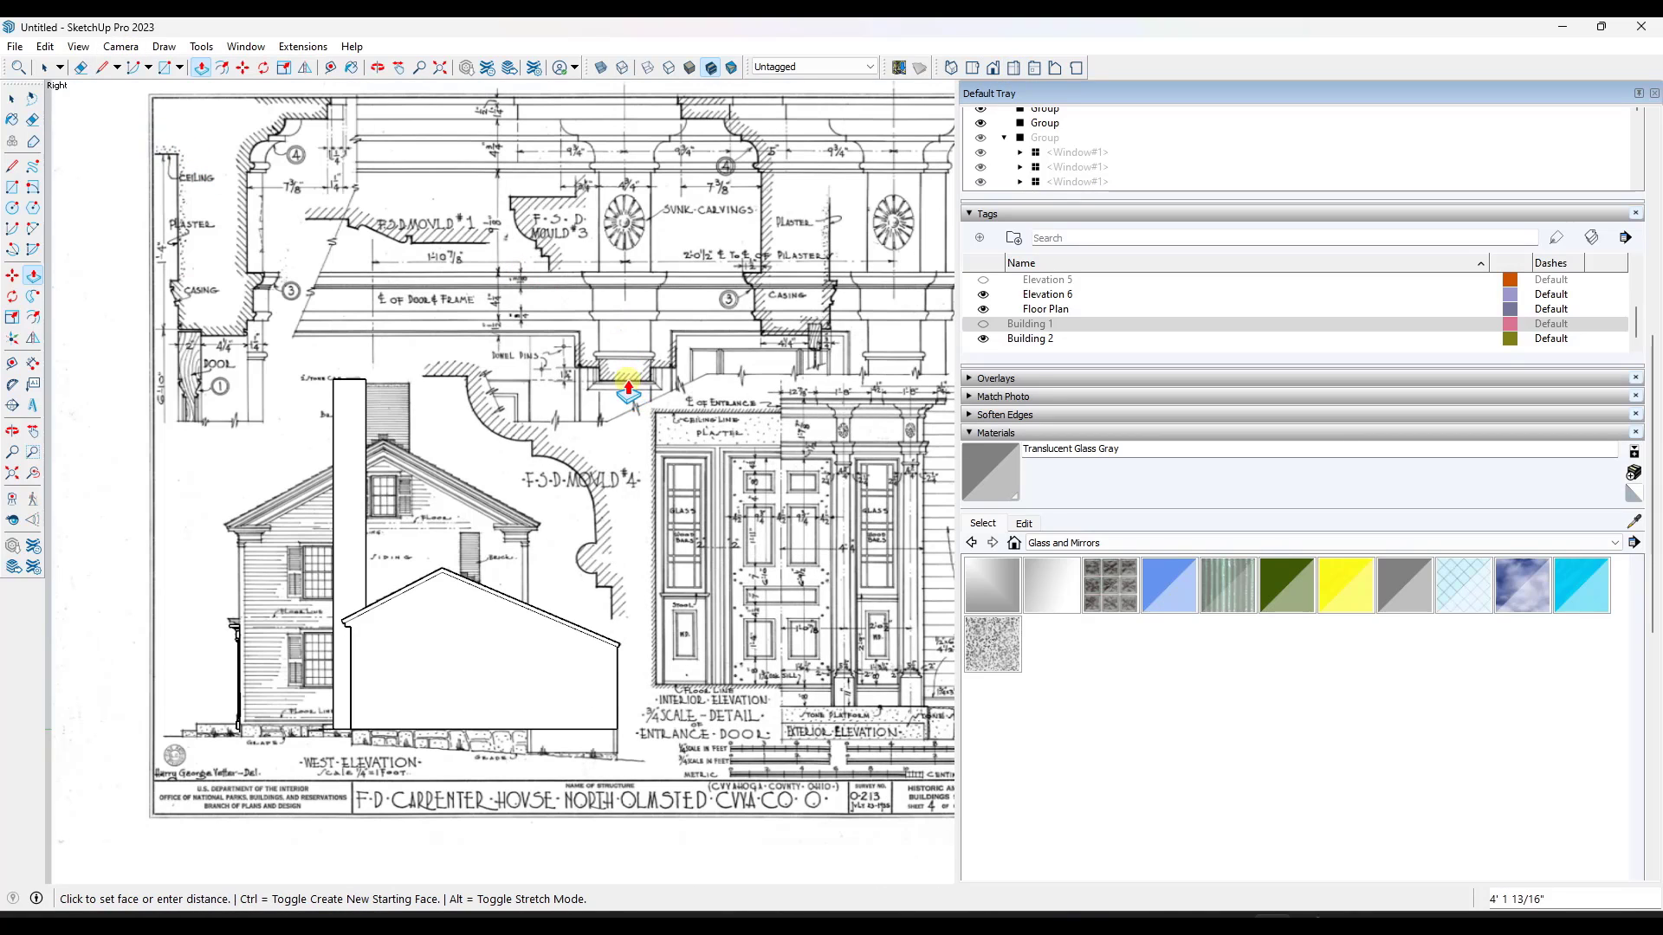
click(619, 391)
middle_drag(454, 442, 505, 312)
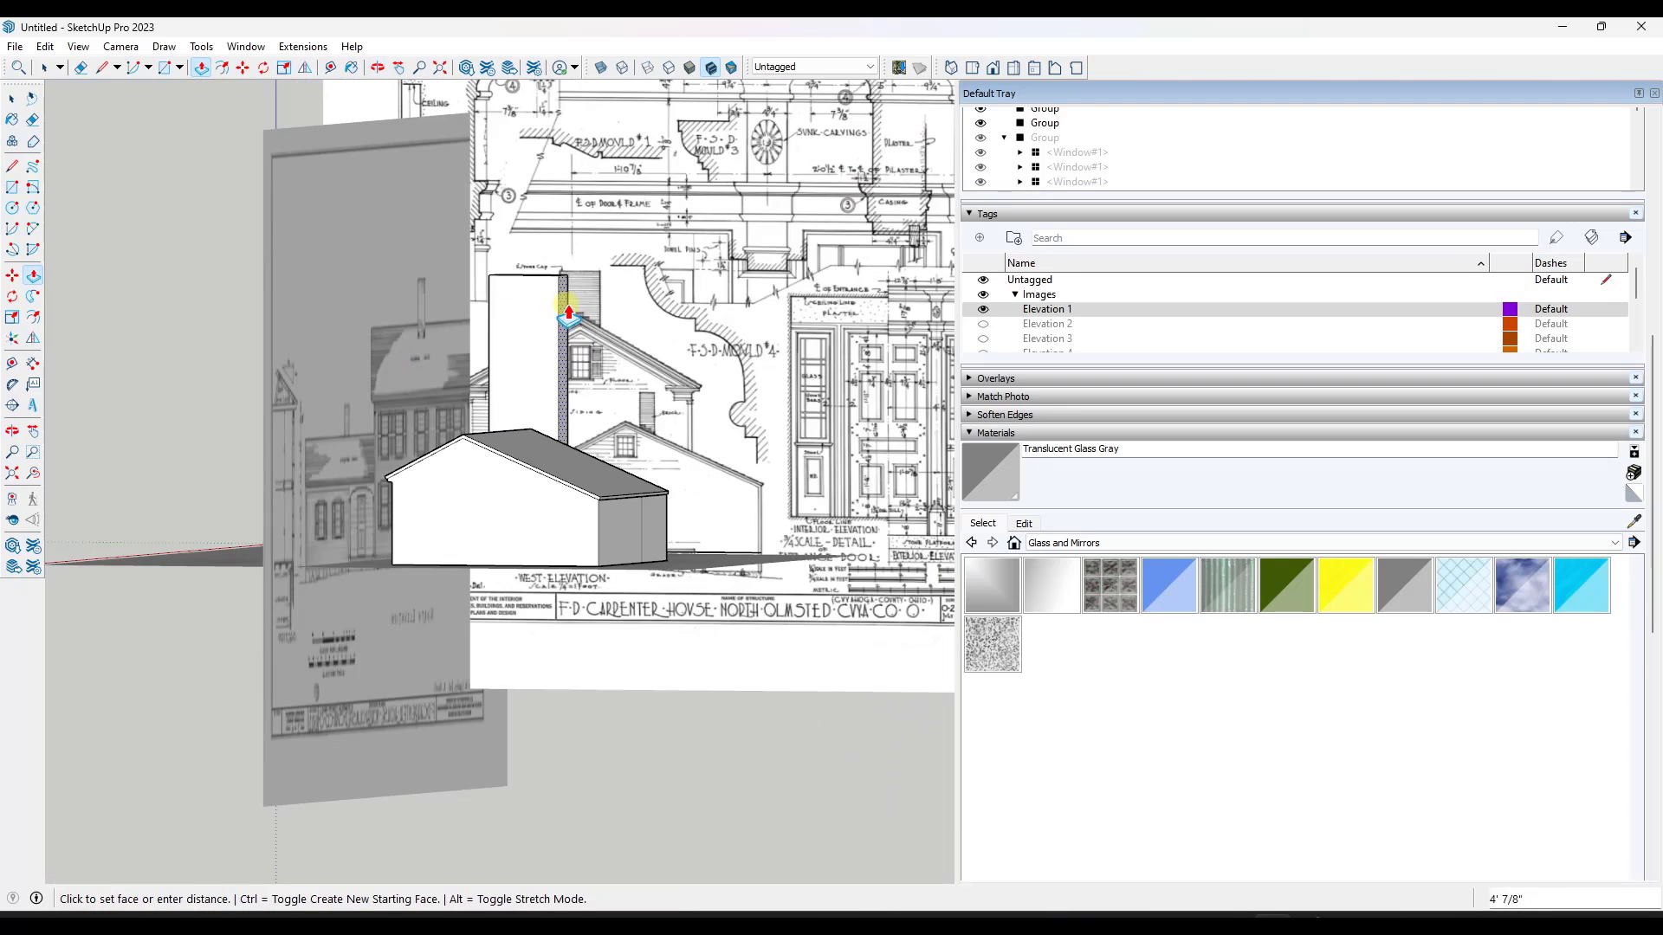
Push/Pull the chimney's side face about 3' 11 1/16" to match its width on the west elevation in right view.
click(993, 68)
click(1014, 69)
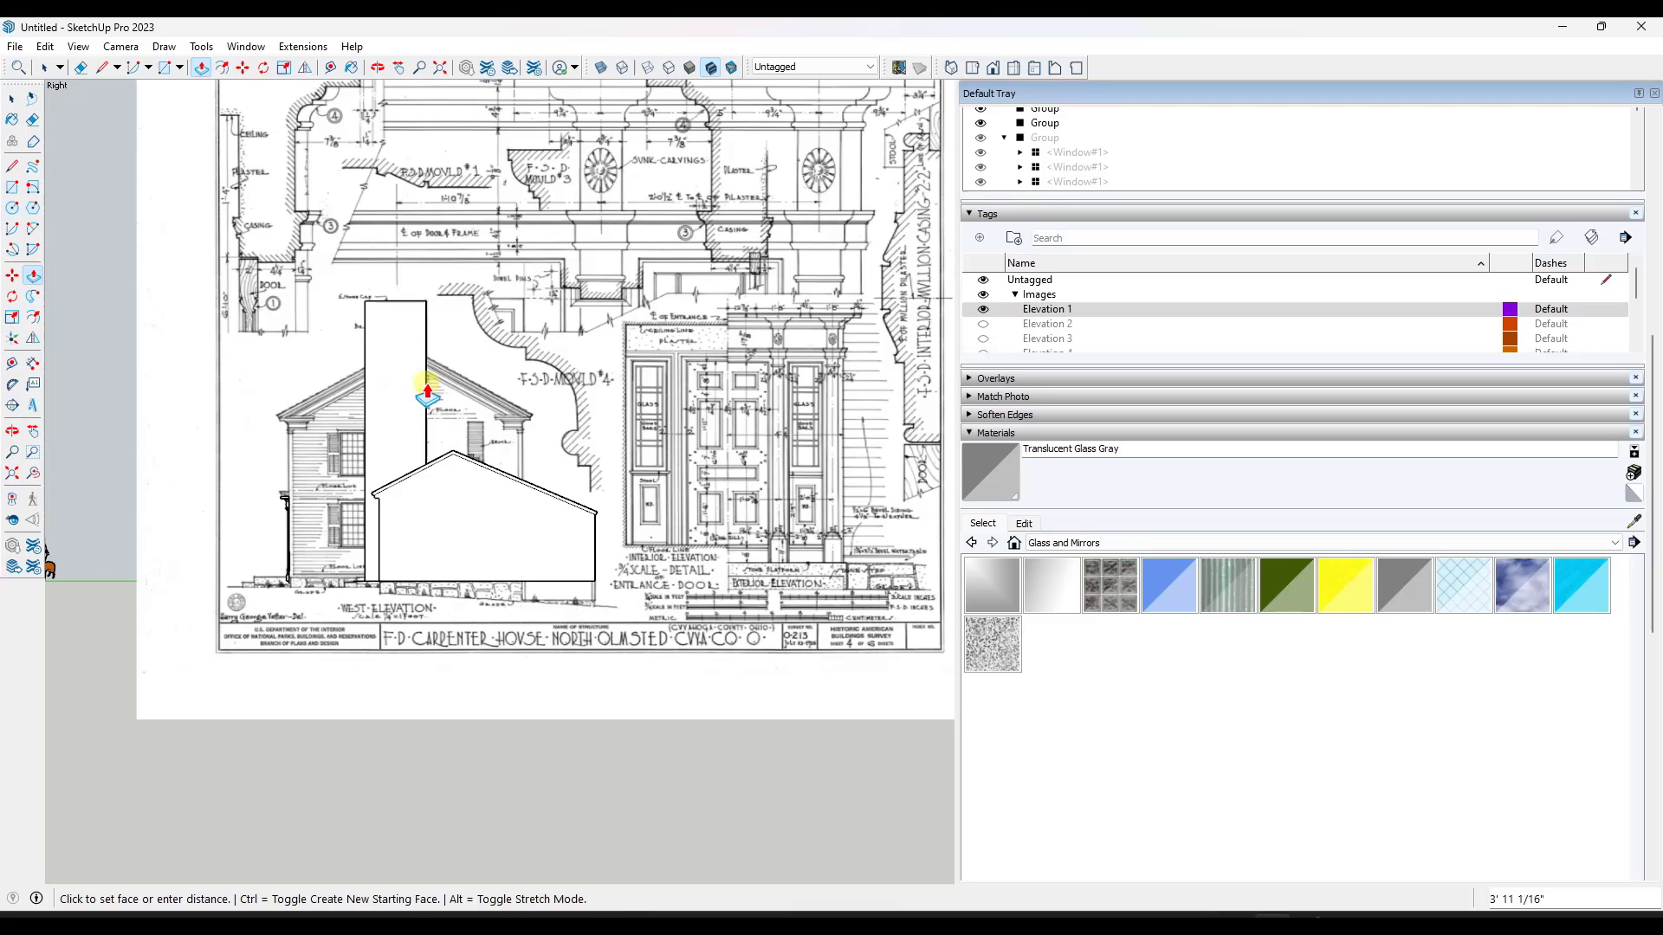
click(427, 391)
middle_drag(427, 392, 377, 316)
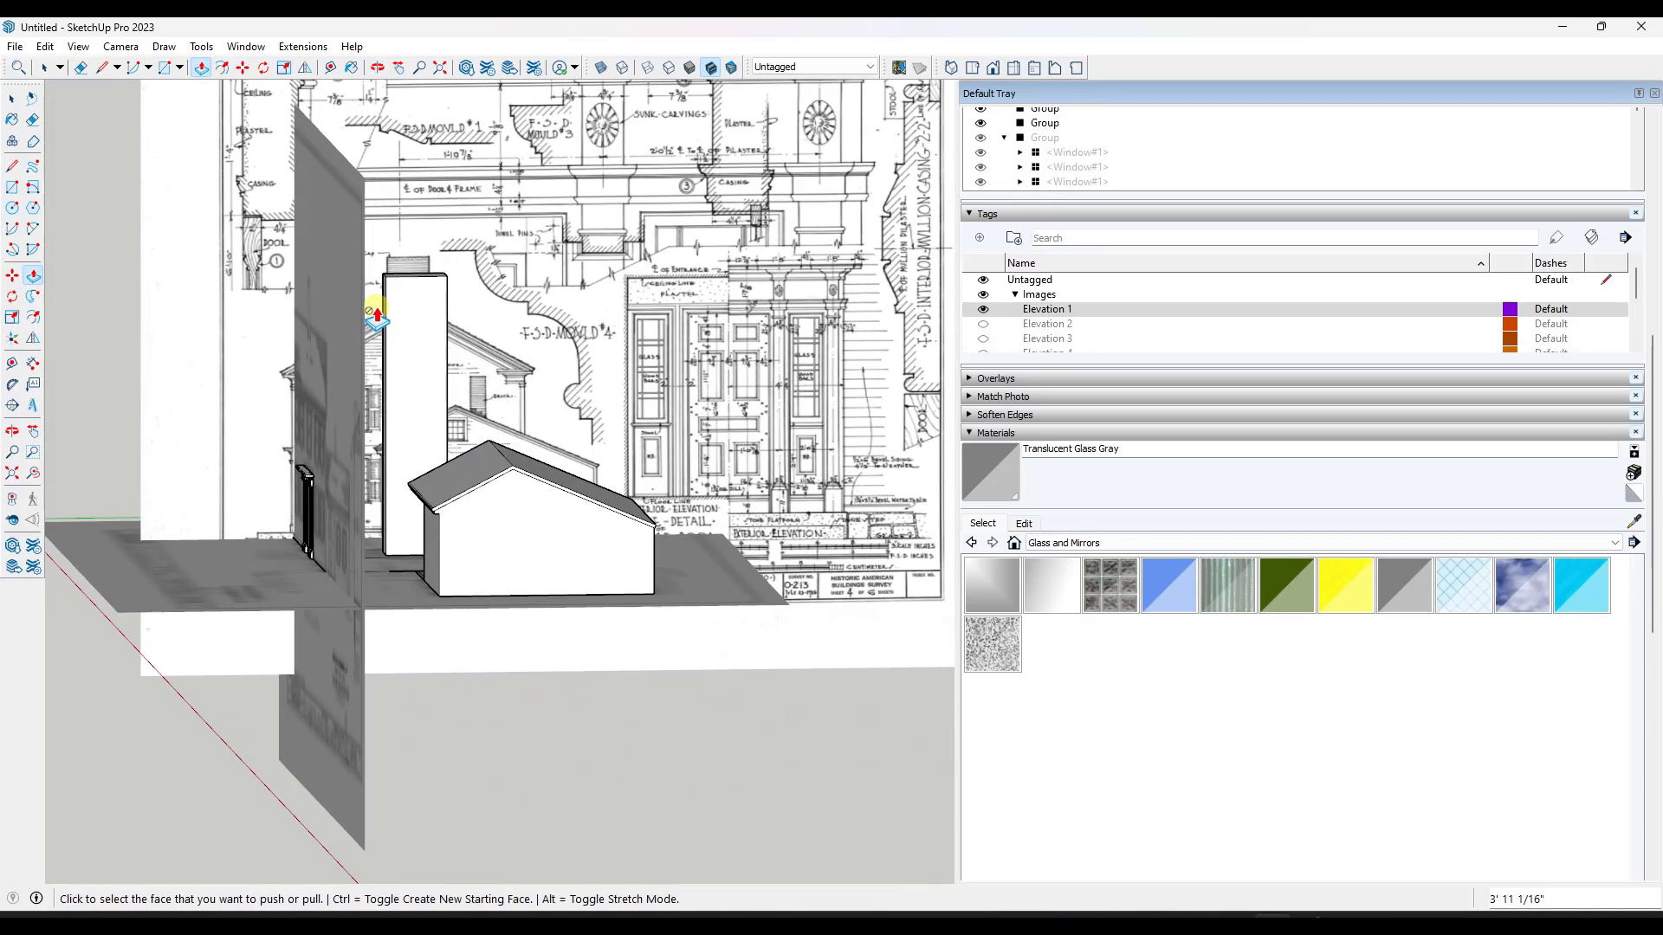
click(1012, 68)
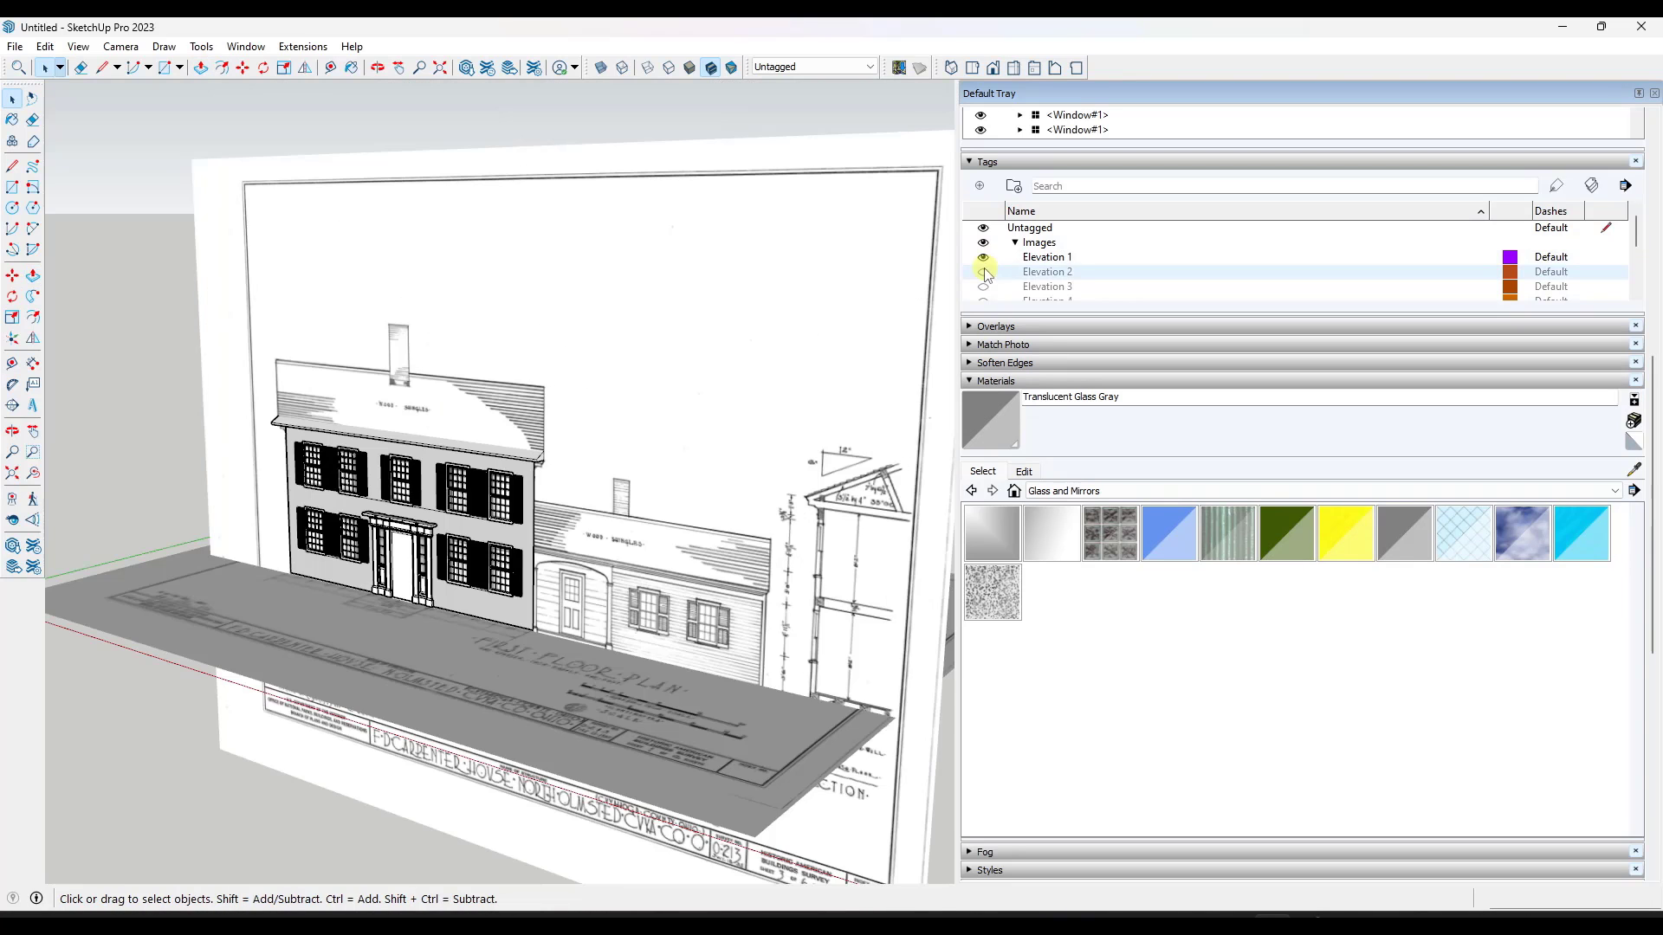
Hide Elevation 1 and position a copy of the shuttered window at the ground-floor window location on the gable end wall.
click(983, 257)
middle_drag(879, 334, 819, 375)
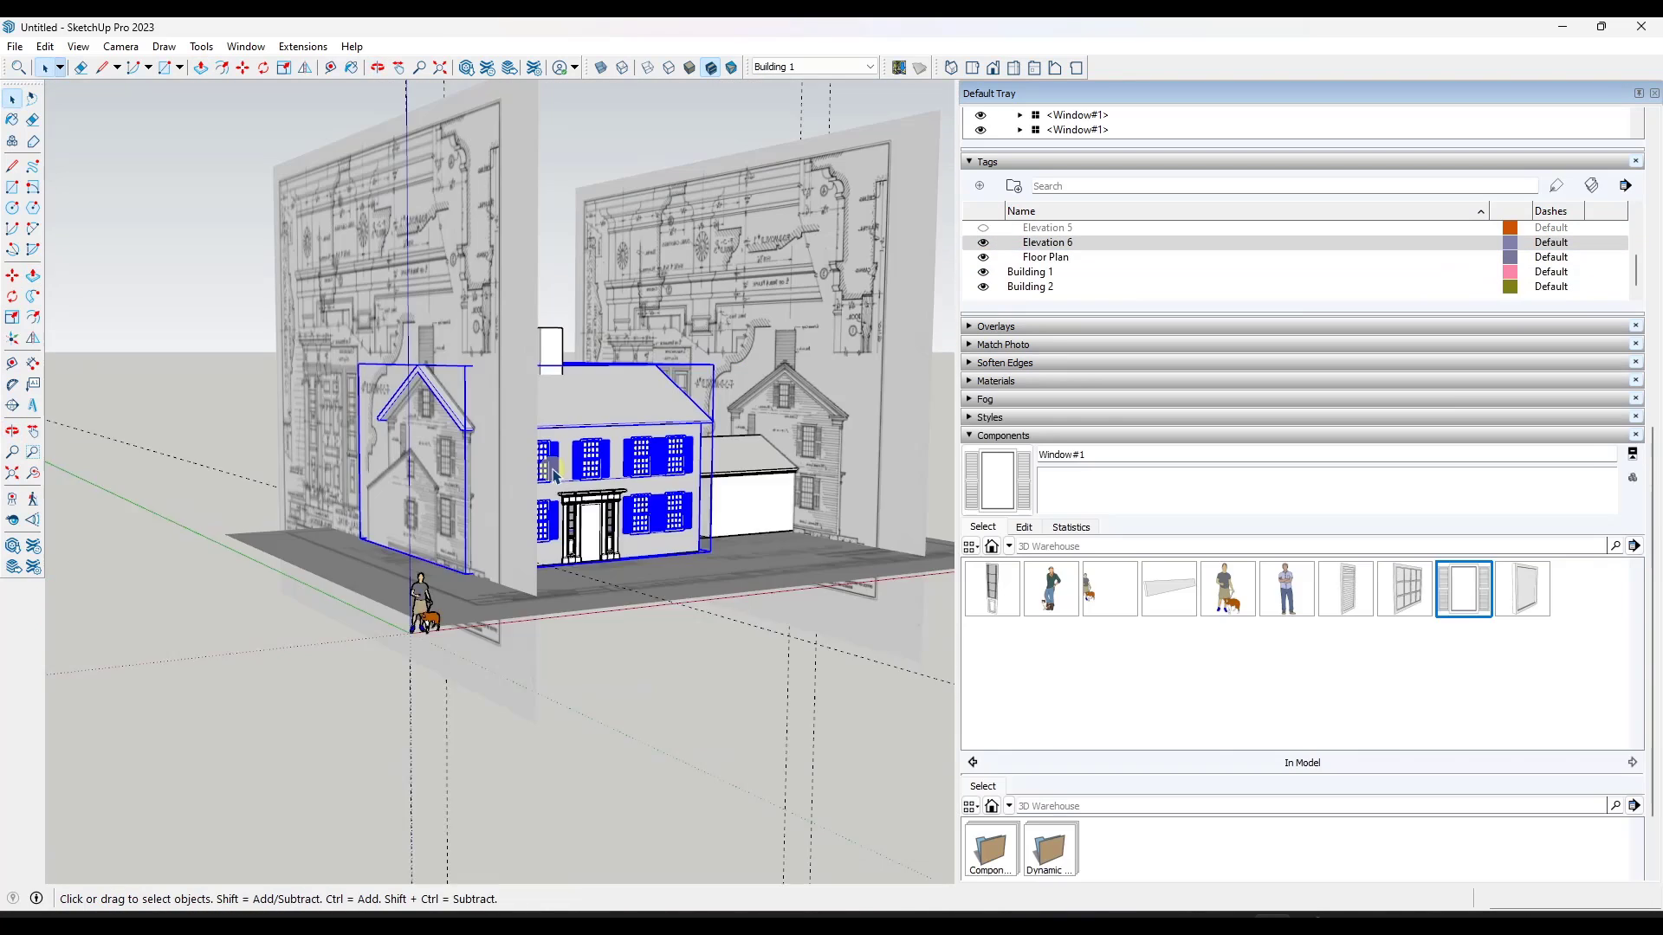
key(m)
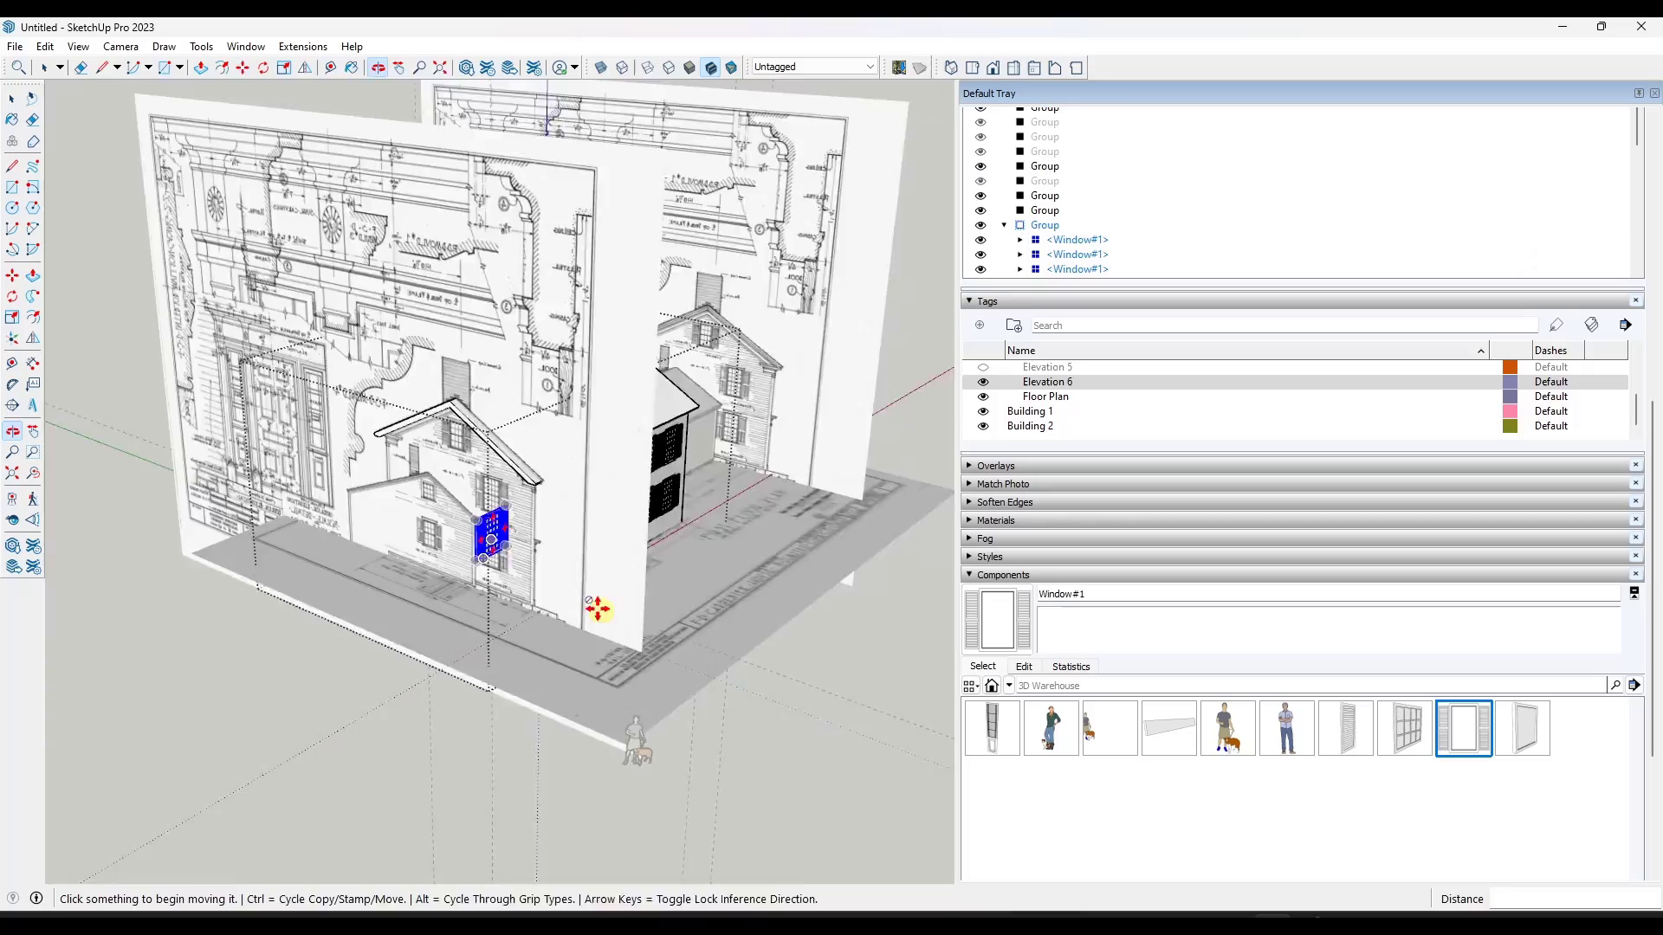
scroll(680, 577, up, 5)
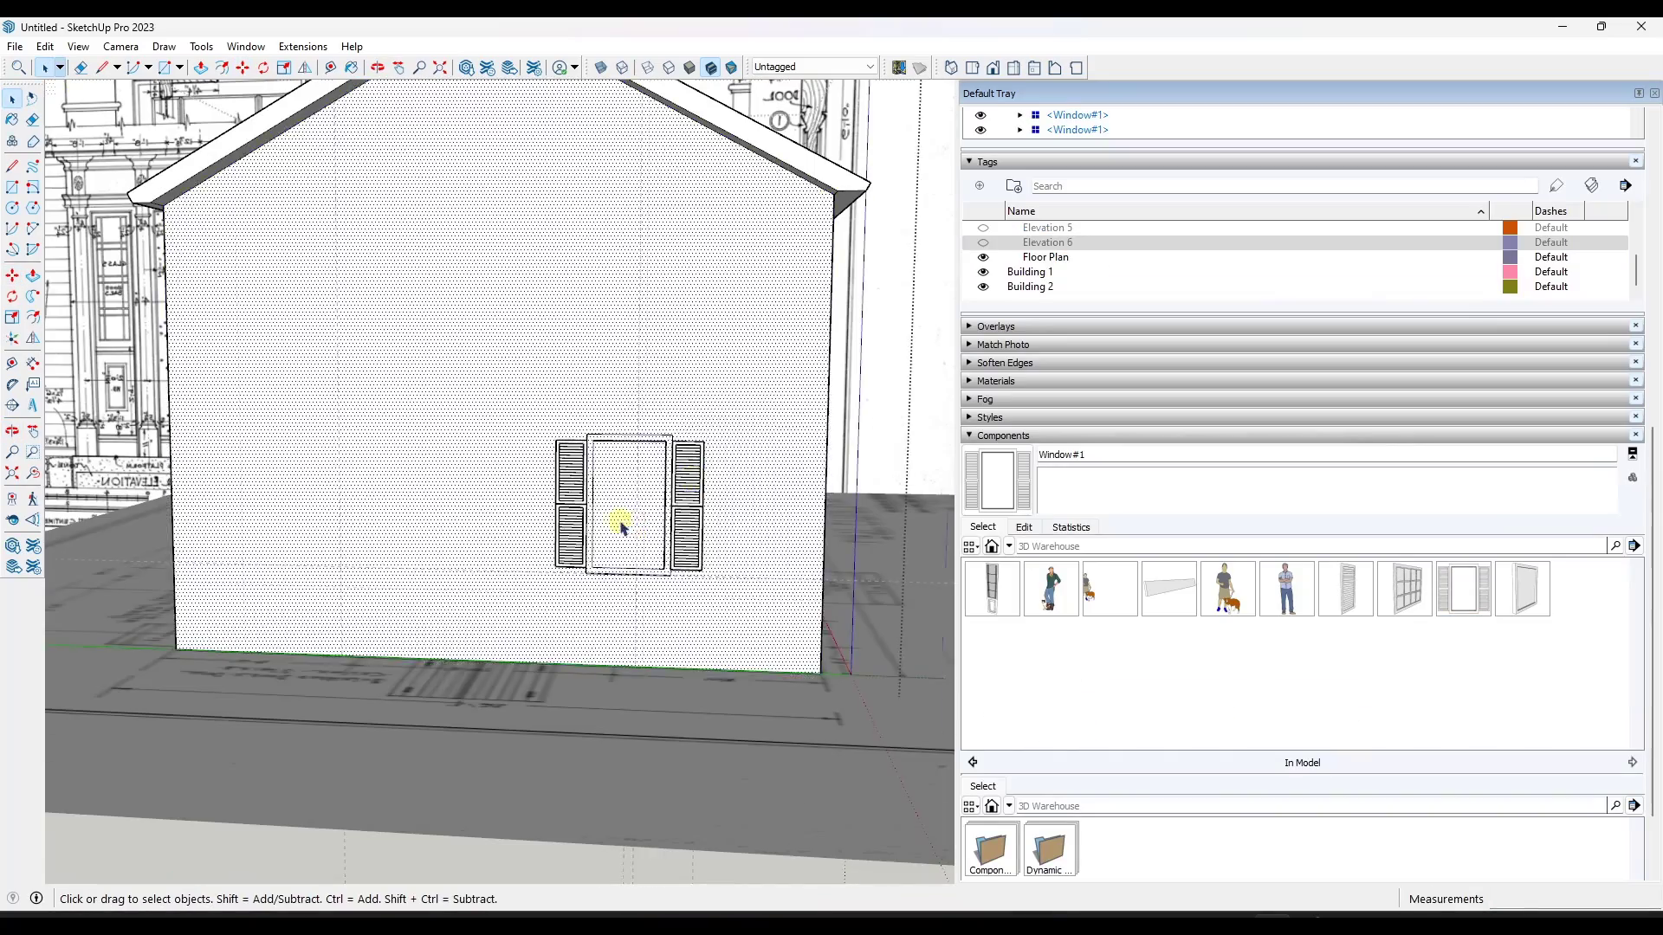
scroll(571, 511, up, 5)
scroll(568, 509, down, 3)
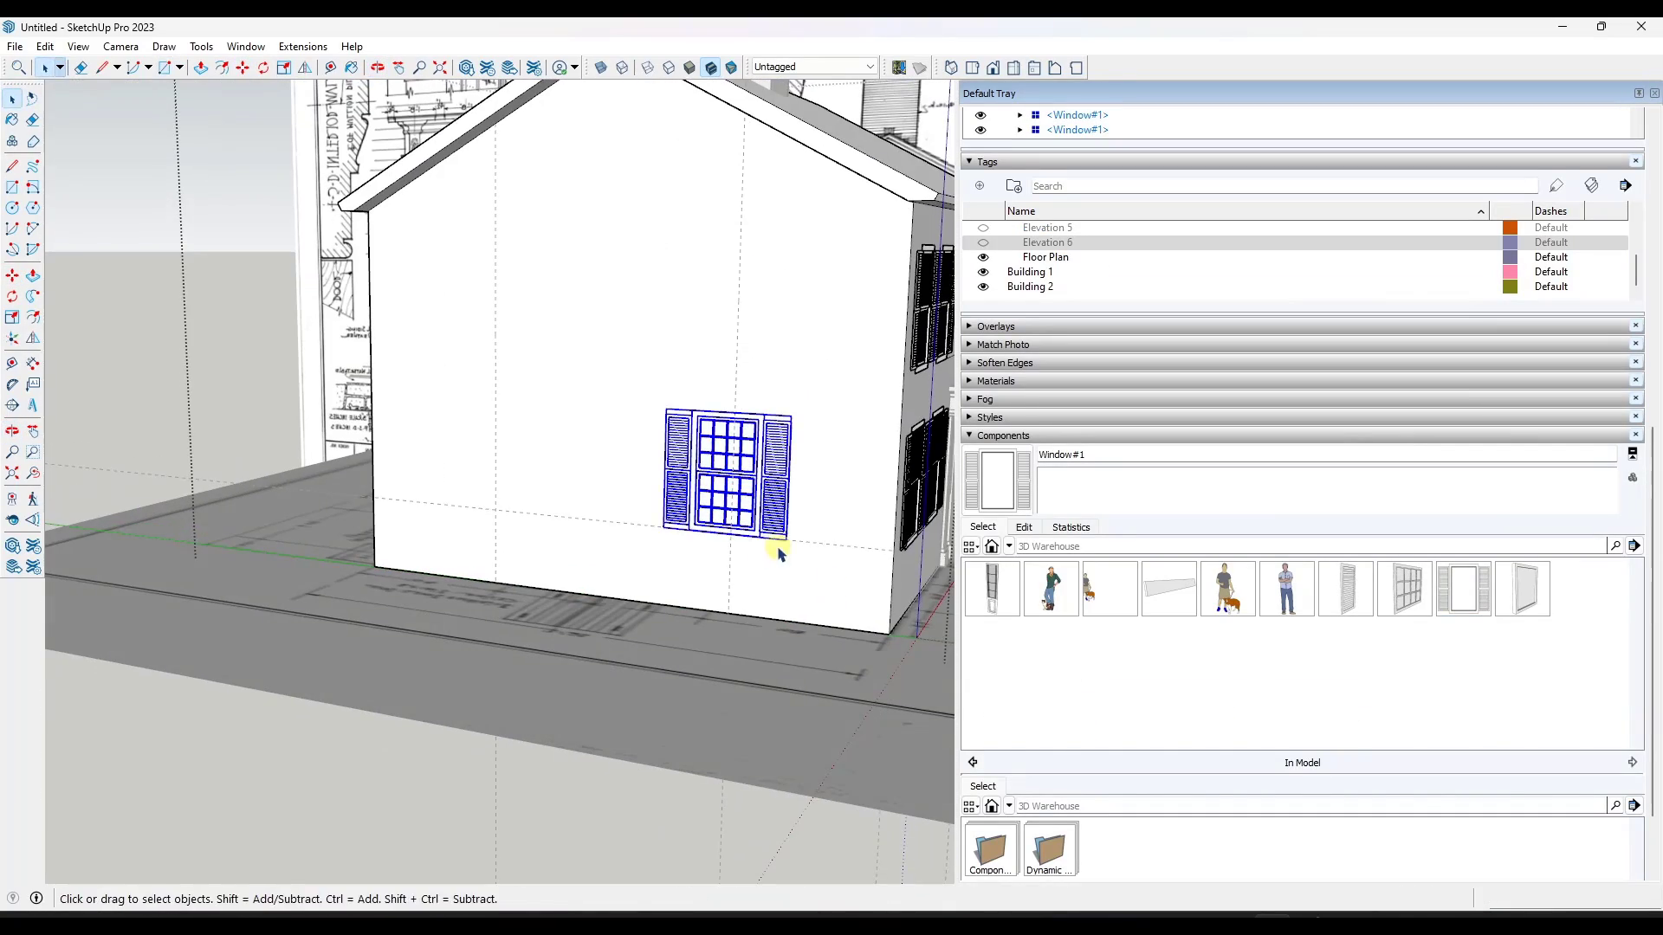
Copy the end wall's ground-floor window about 11' 8" across to the other guide, and copy both windows up to the second floor.
key(ctrl+v)
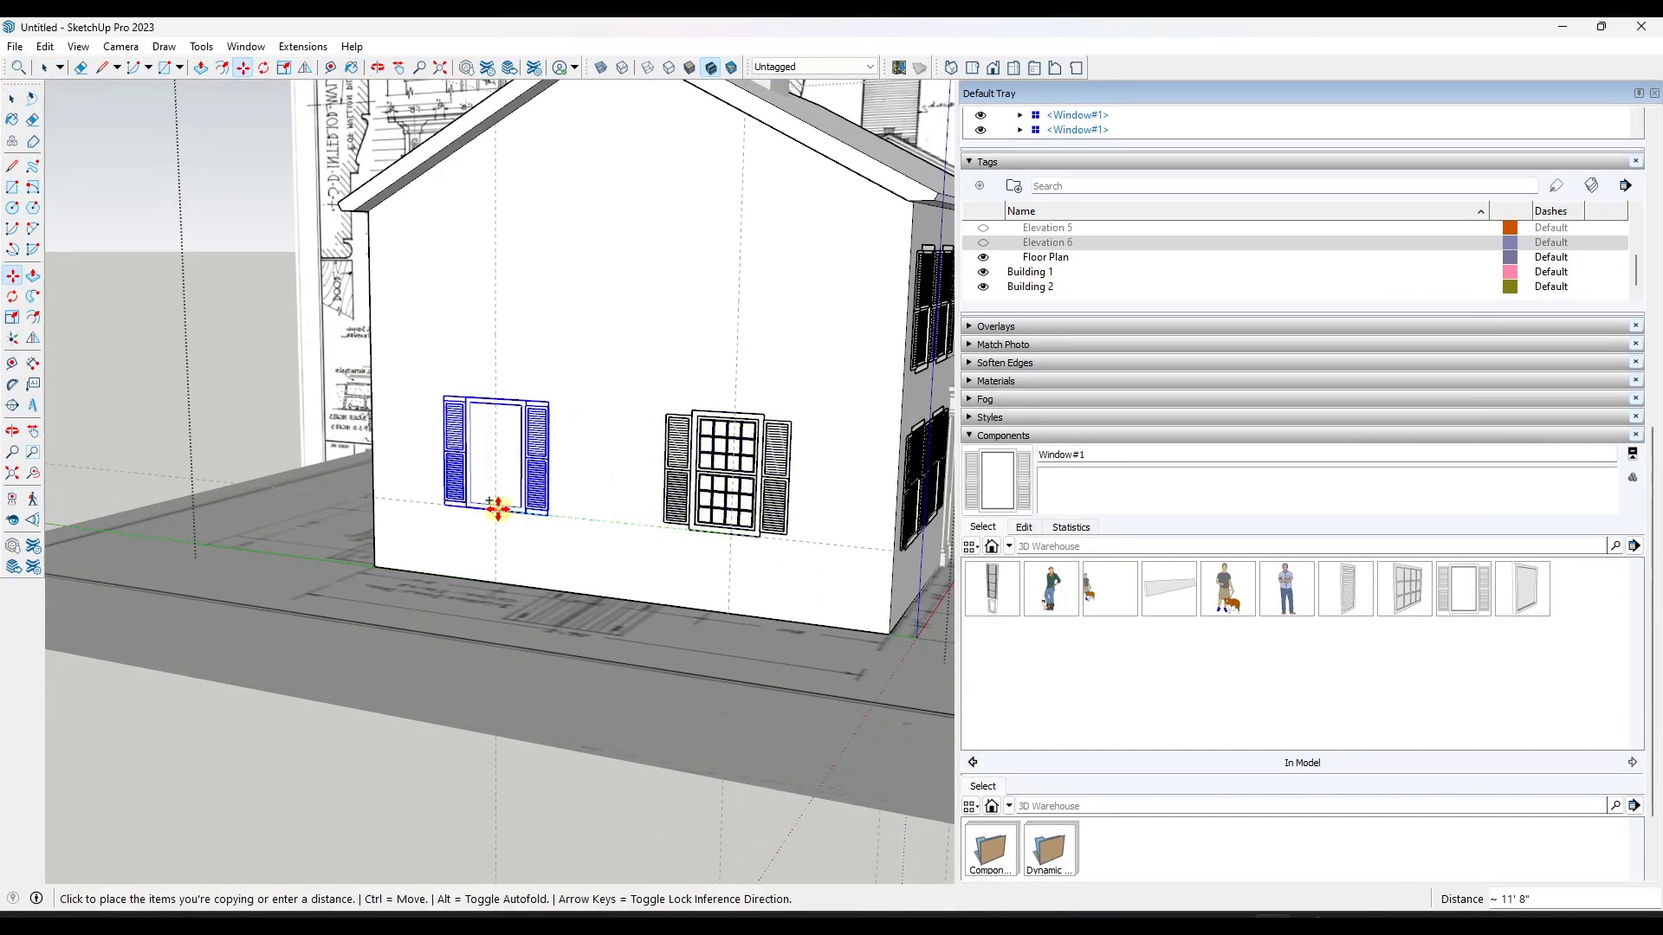
click(493, 505)
scroll(481, 507, up, 3)
key(r)
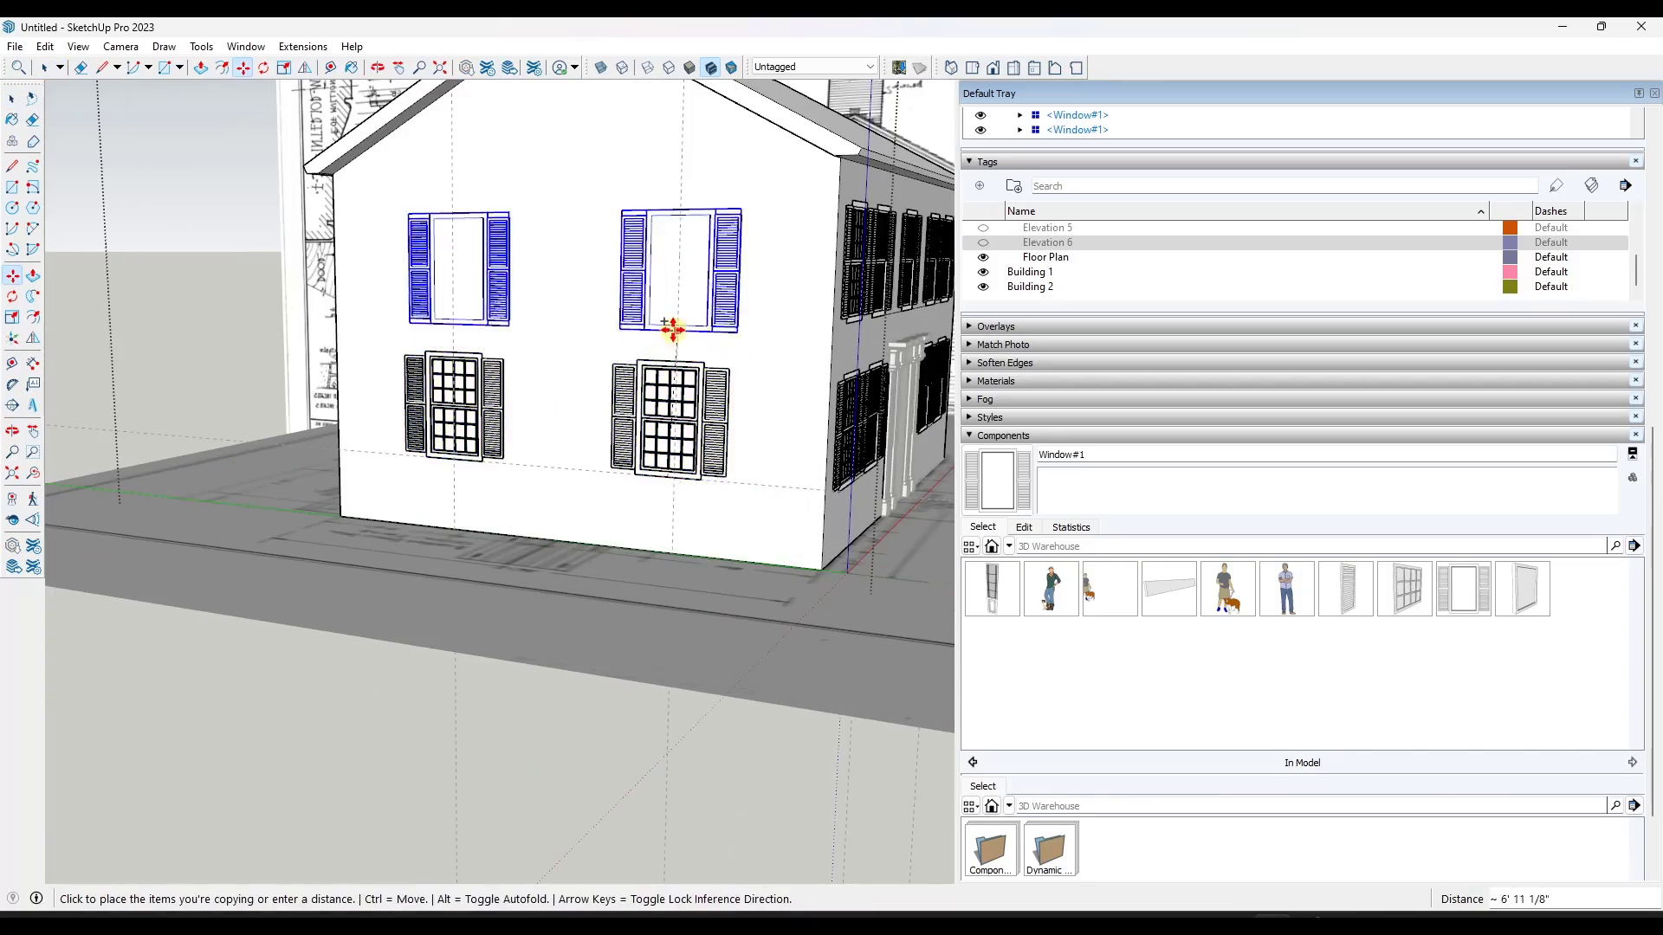
Copy a second-floor window to the middle of the end wall and raise it below the gable peak.
scroll(672, 327, up, 3)
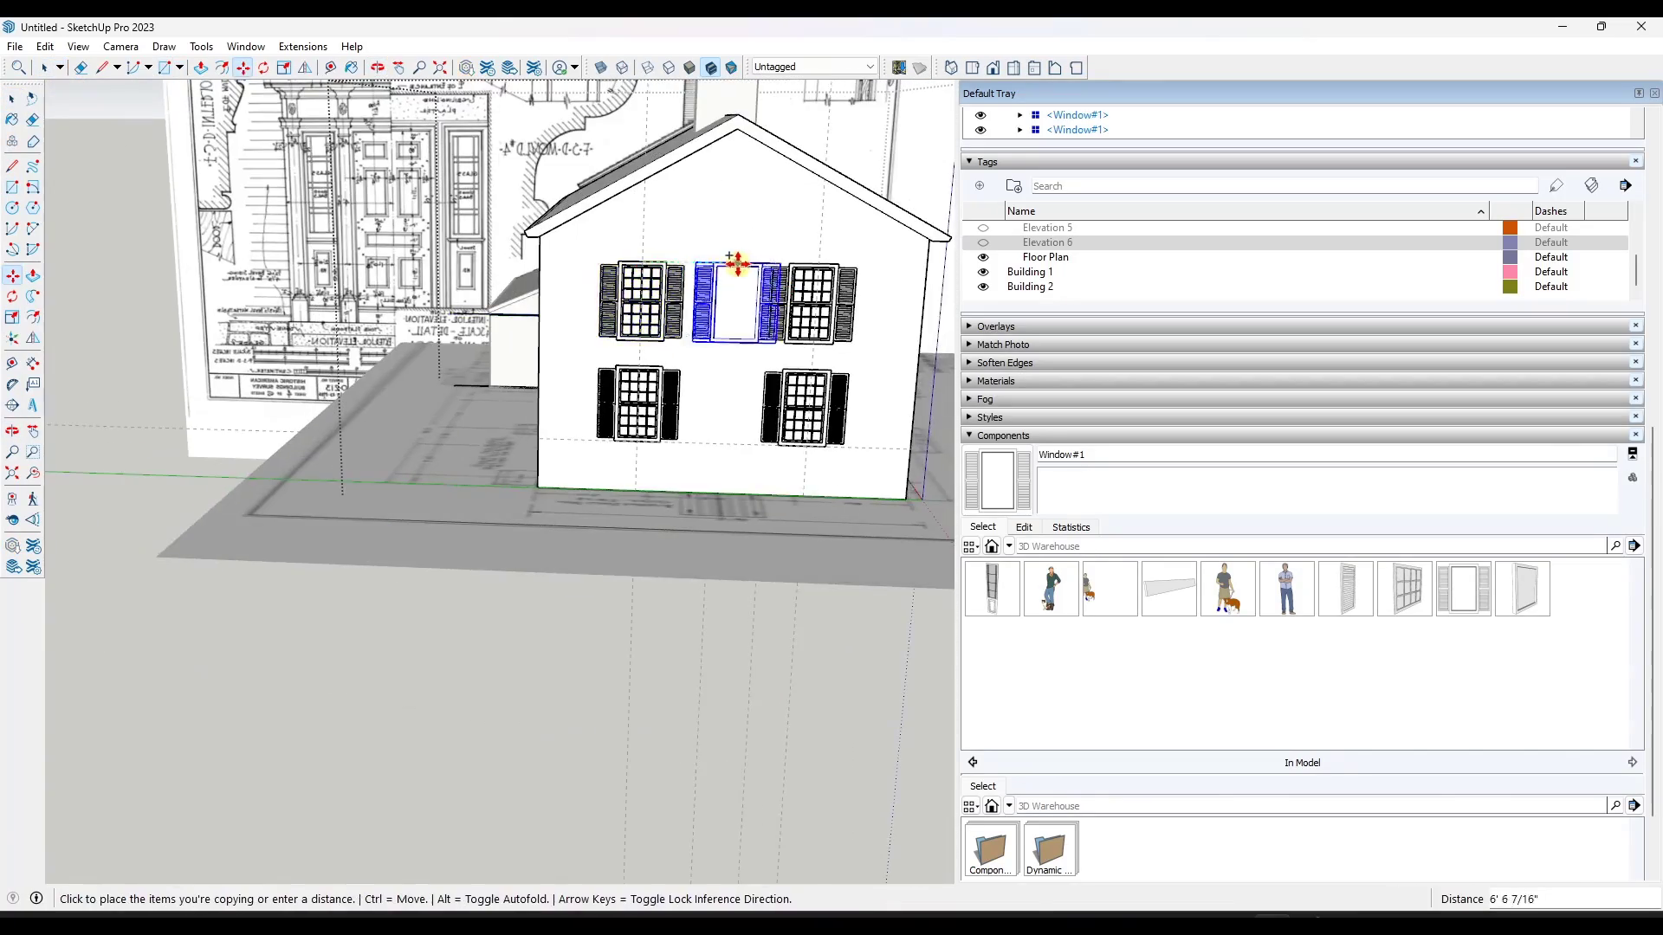
scroll(737, 265, up, 2)
click(728, 263)
click(728, 263)
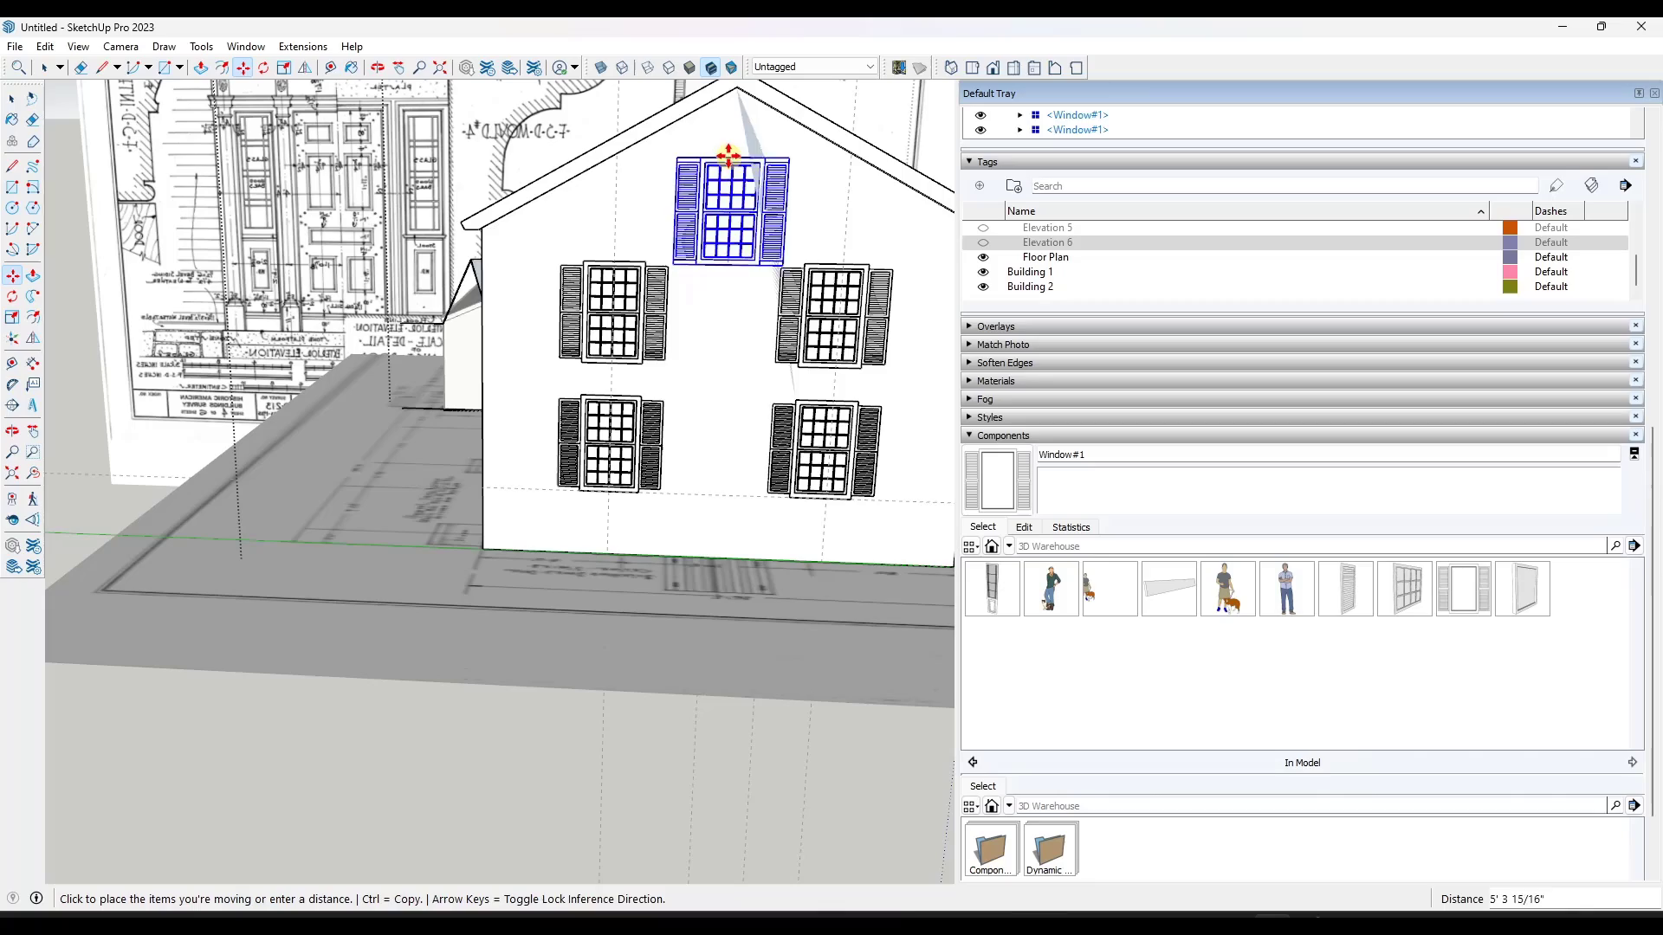
Copy the door's vertical edges inward to lay out its stiles and centre mullion over the elevation reference.
key(ctrl)
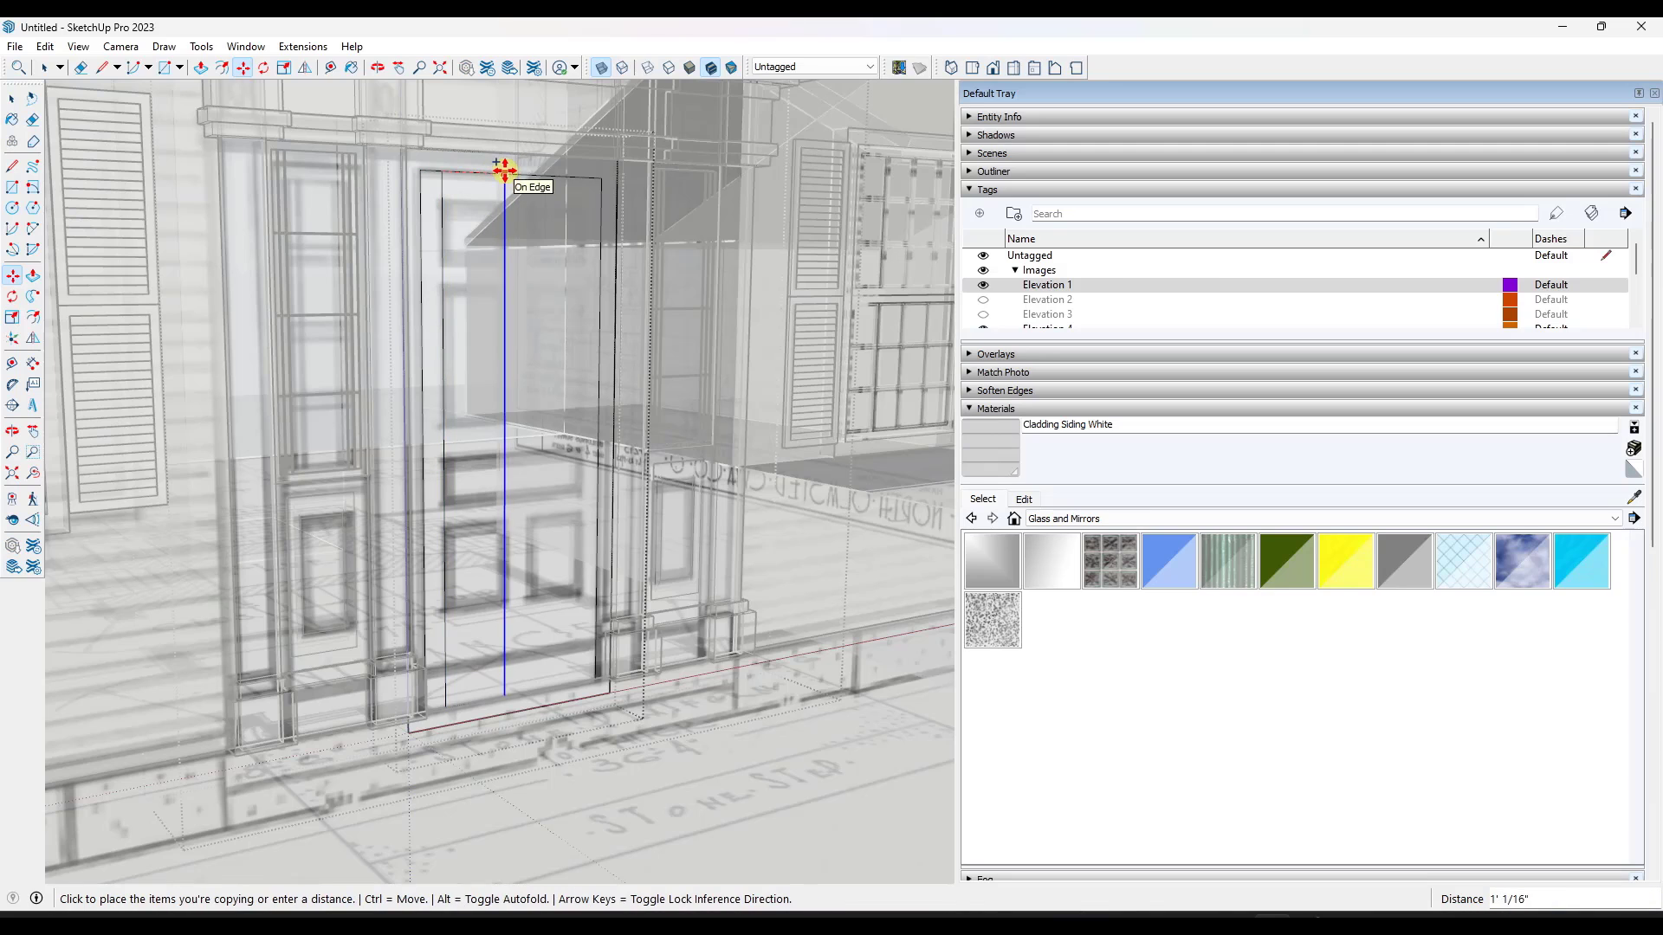
click(601, 200)
key(m)
scroll(601, 179, up, 1)
click(601, 179)
key(ctrl)
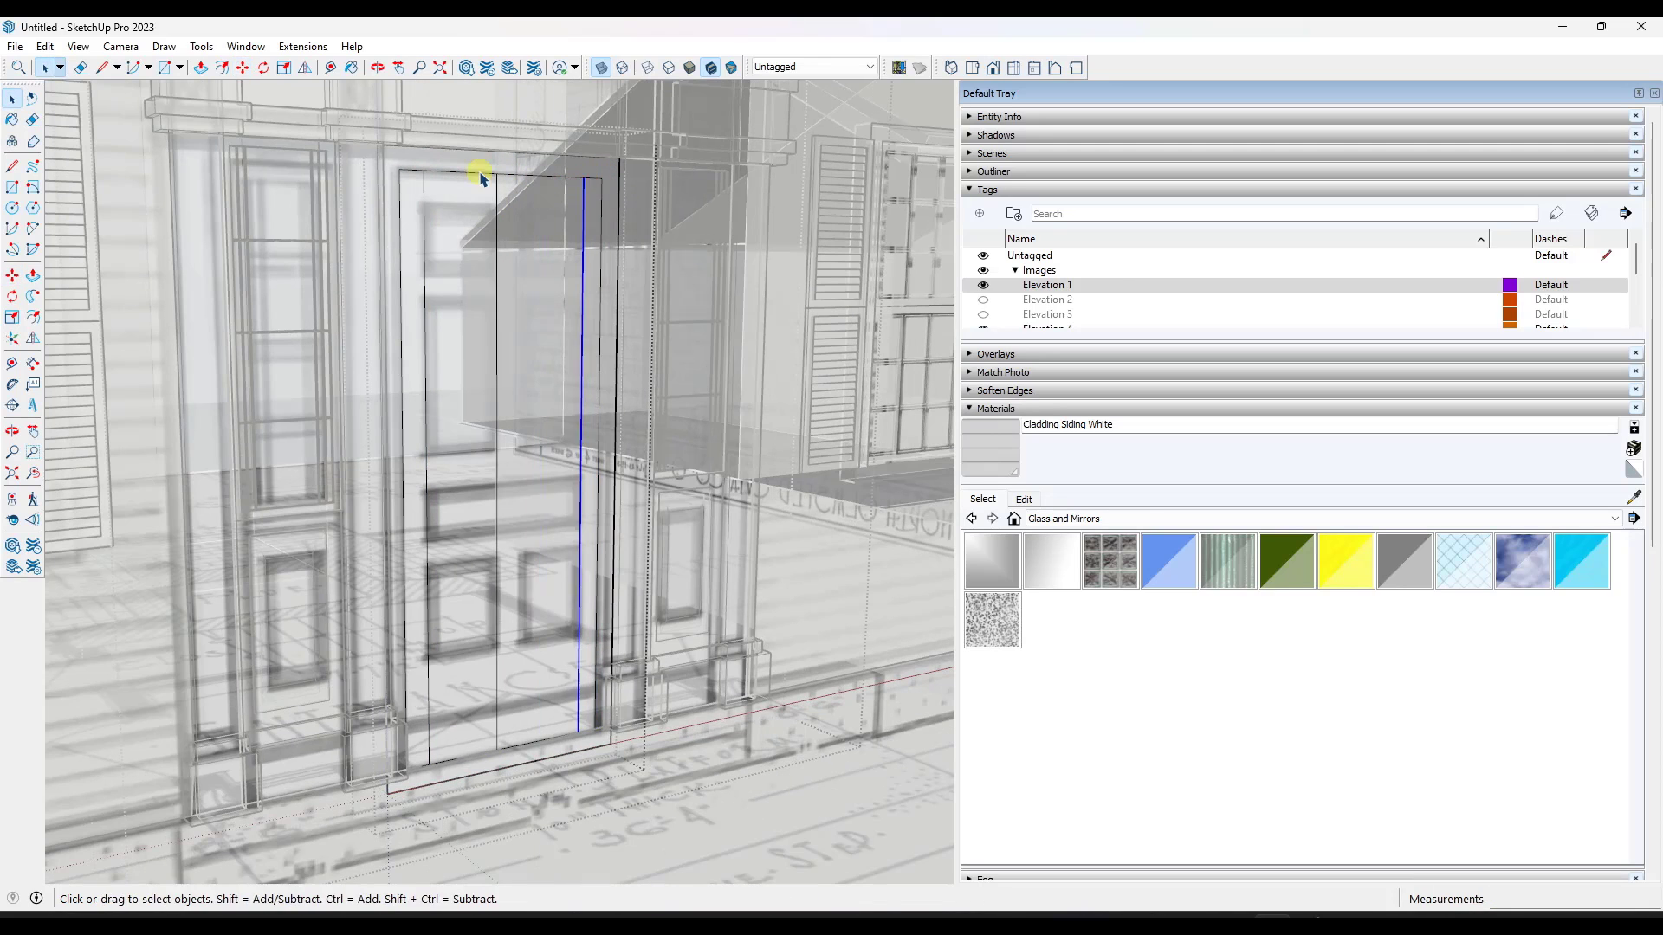
key(m)
scroll(482, 179, up, 1)
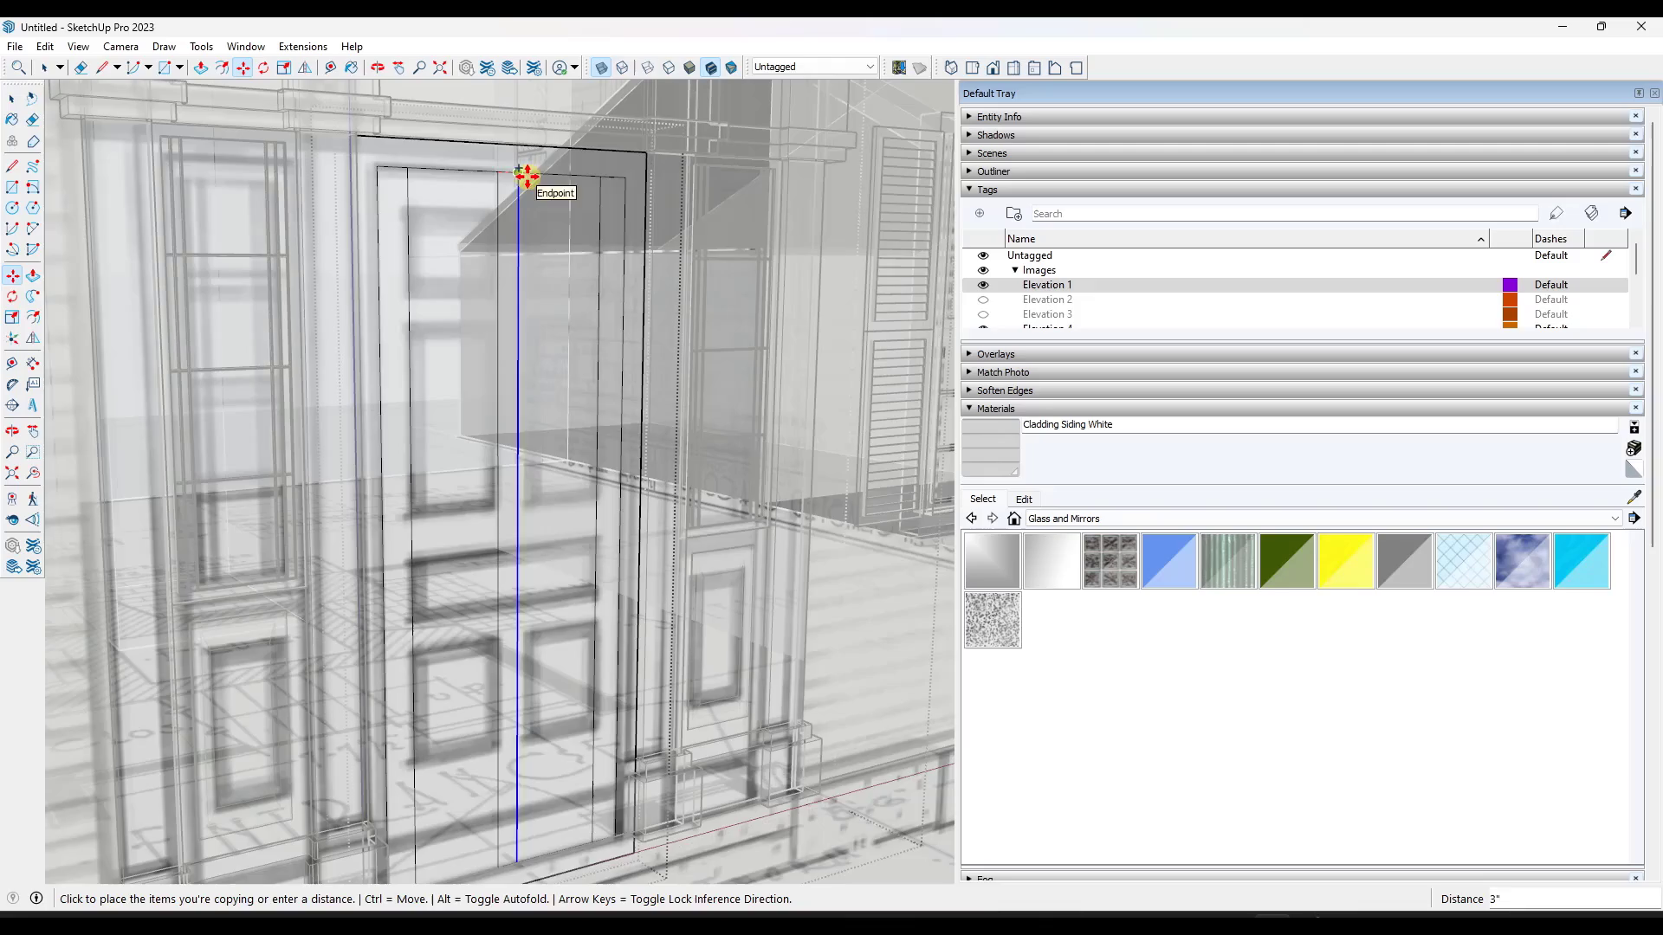
click(525, 176)
Trace rectangles for the door's wide middle panel and the tall upper-left panel over the elevation reference.
scroll(482, 511, down, 3)
scroll(427, 520, up, 3)
click(580, 424)
click(419, 400)
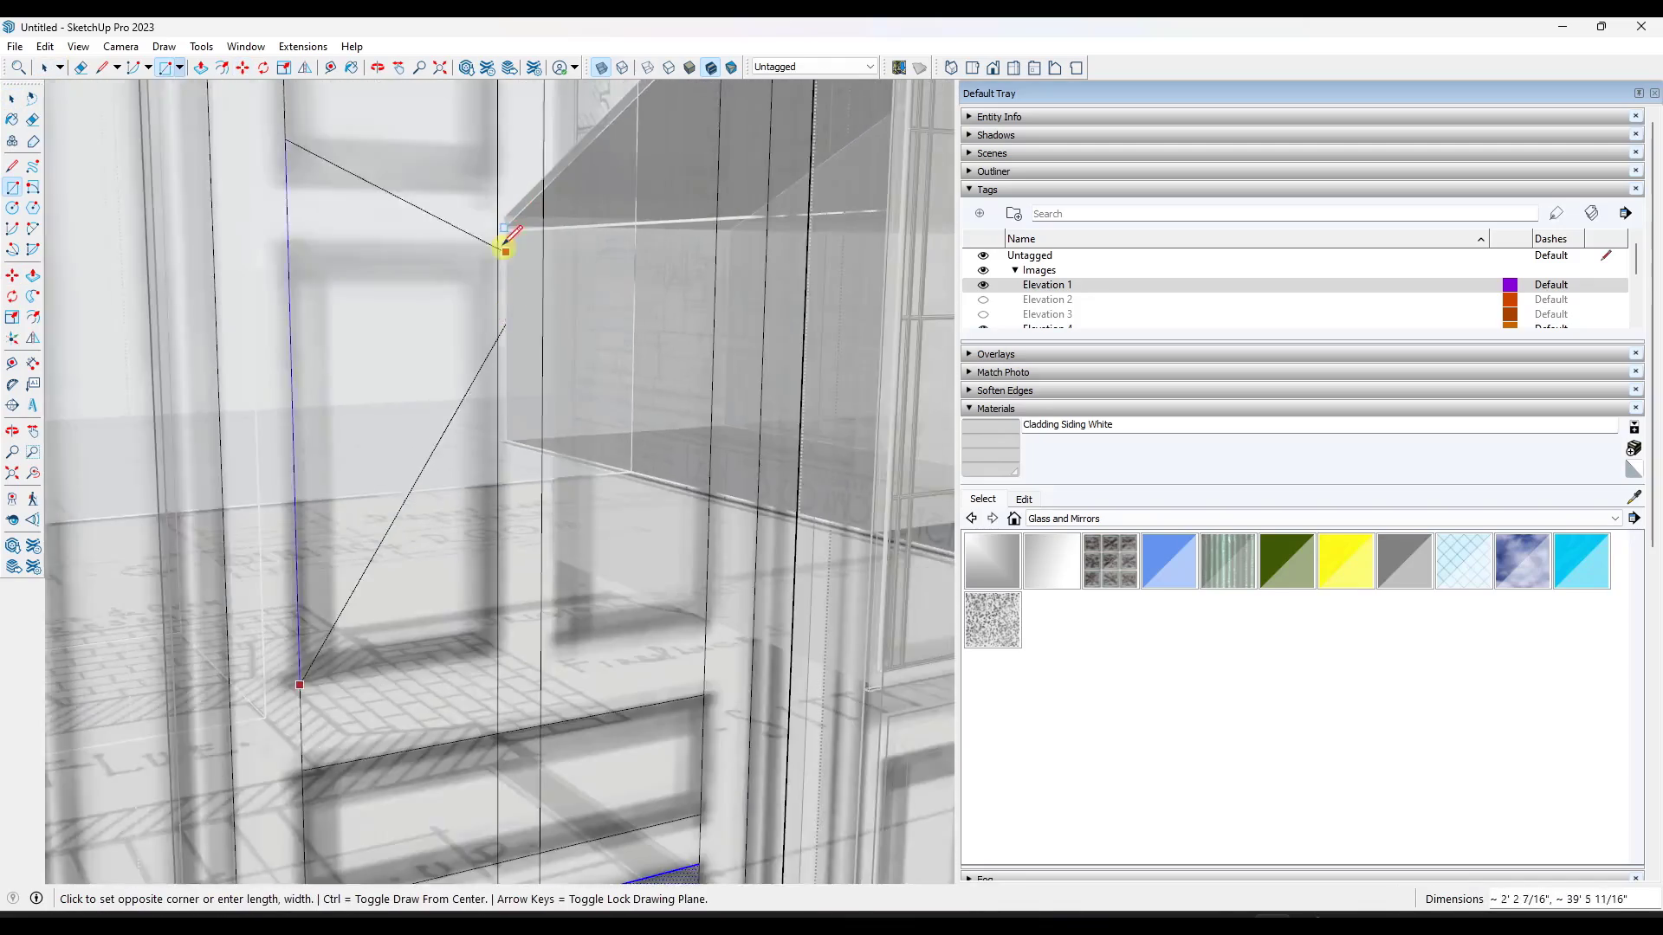
middle_drag(505, 245, 493, 190)
click(493, 189)
double_click(193, 372)
key(m)
key(r)
Trace the door's top-left panel rectangle and copy it to the other side of the centre mullion.
click(222, 215)
click(297, 138)
double_click(260, 173)
key(m)
key(ctrl)
click(222, 215)
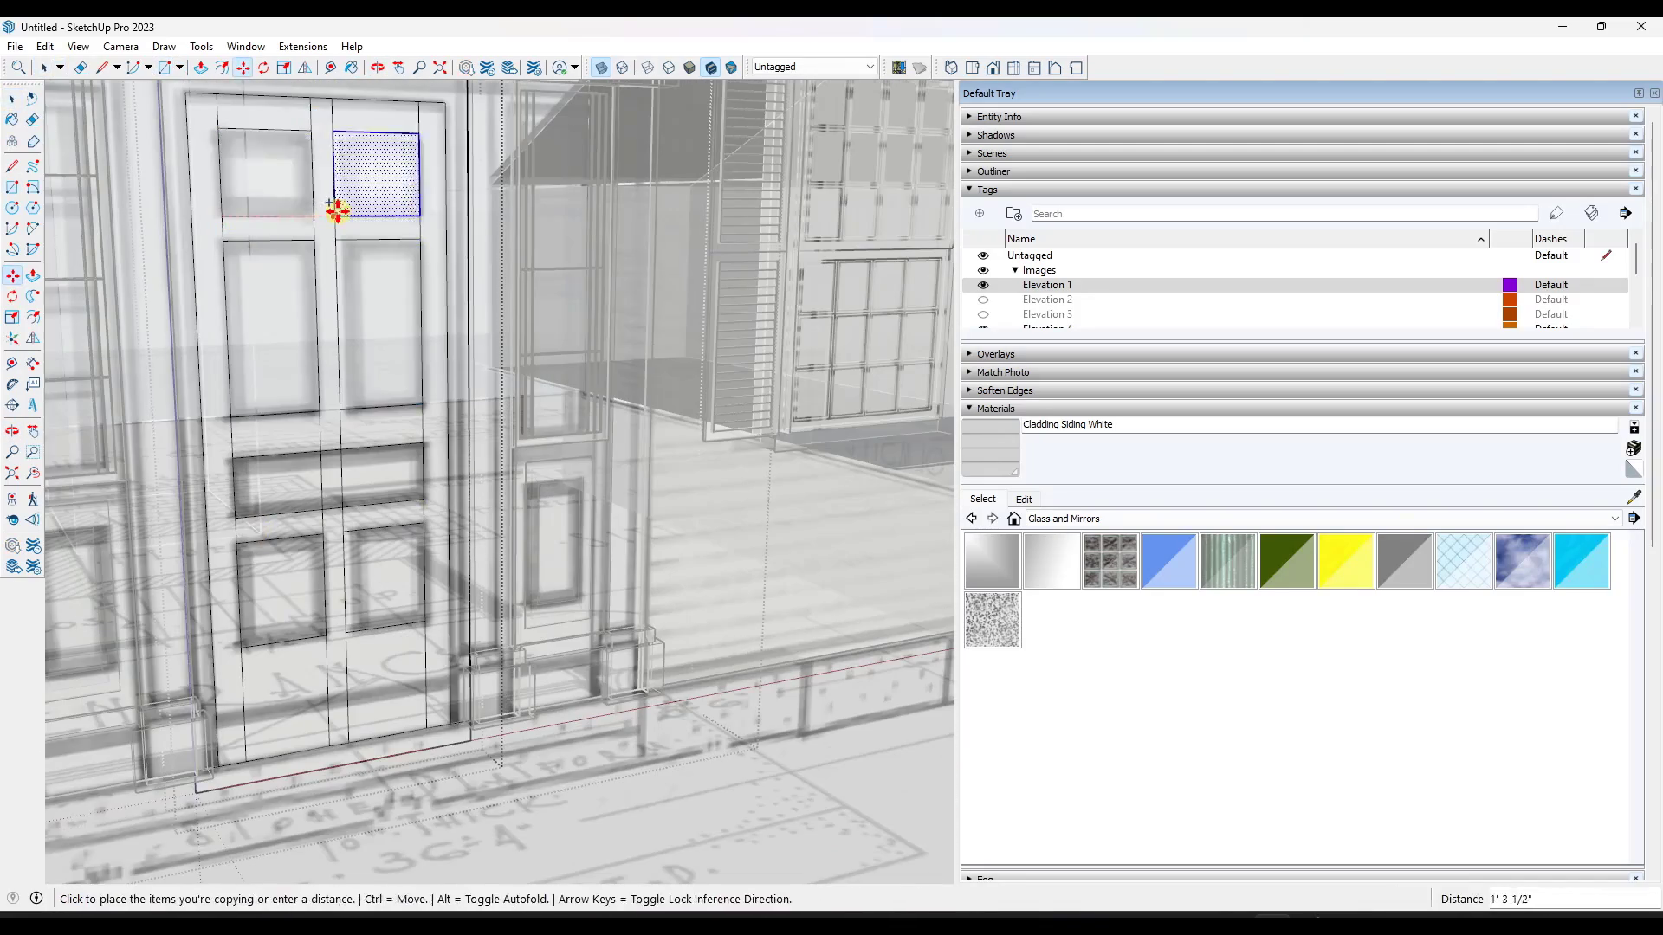
click(336, 212)
Push/Pull the door's top-left panel face and scale it down about its centre to form bevelled edges.
key(p)
click(471, 179)
middle_drag(335, 212, 415, 295)
click(471, 178)
key(s)
click(440, 203)
scroll(440, 201, up, 2)
click(303, 265)
Repeat the same Push/Pull depth on the tall left, wide middle and bottom-left door panels.
key(p)
double_click(427, 361)
double_click(455, 727)
double_click(468, 597)
key(space)
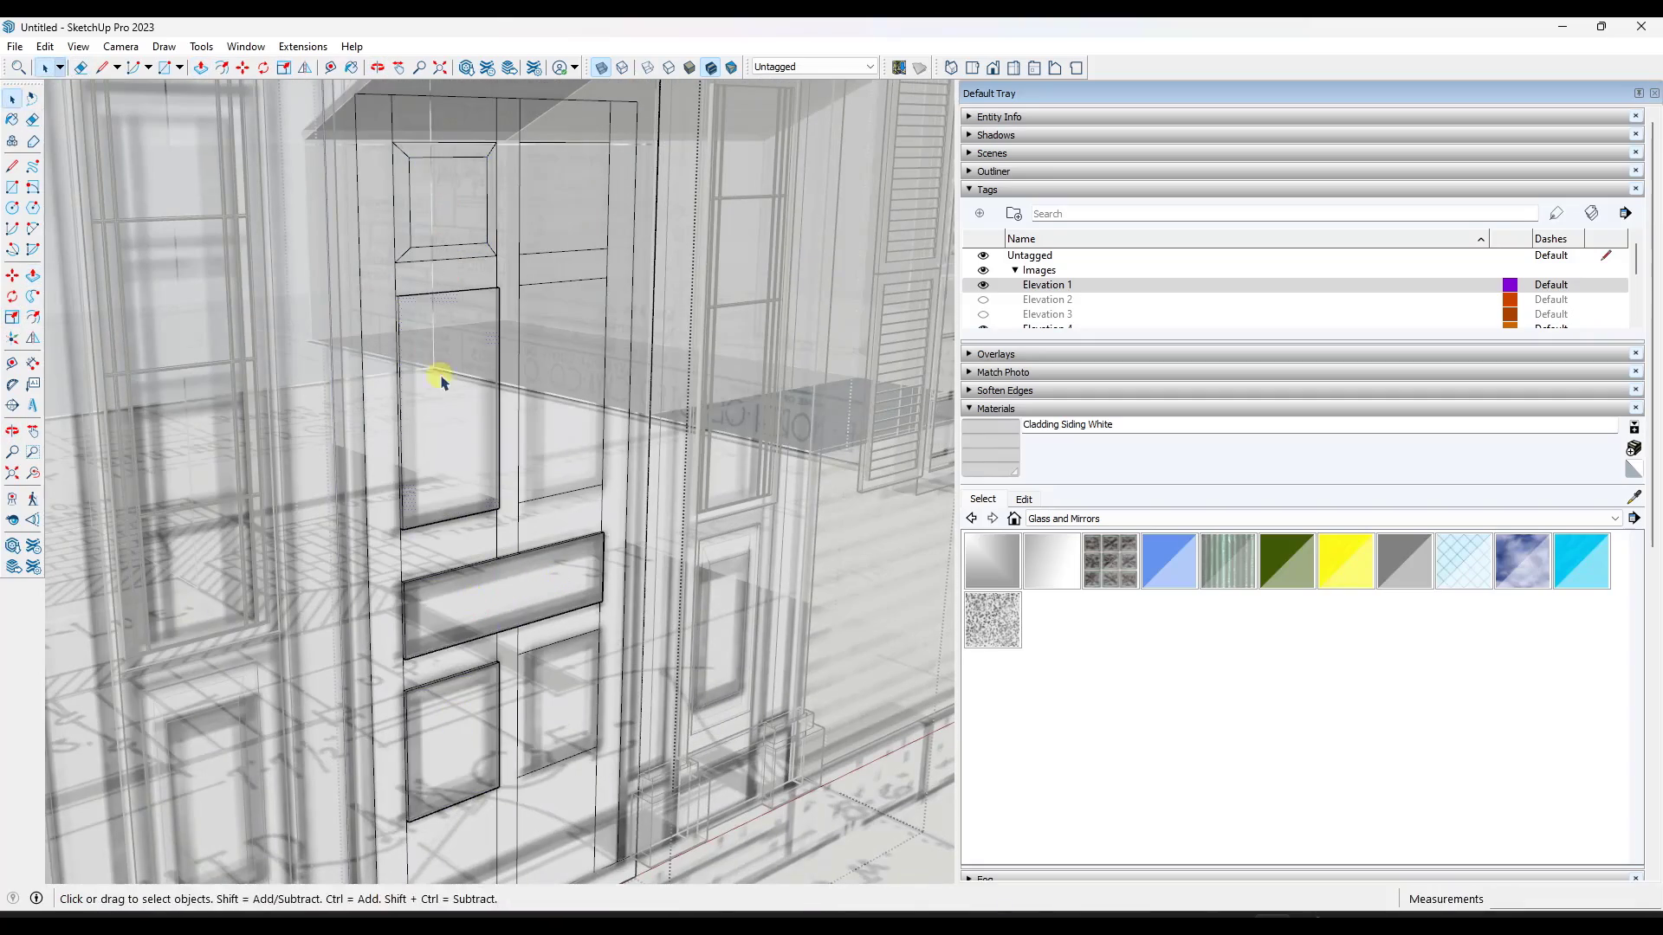
Scale the inner faces of the tall left, bottom-left and wide middle door panels about their centres to bevel them.
click(441, 379)
click(993, 69)
click(282, 67)
click(450, 539)
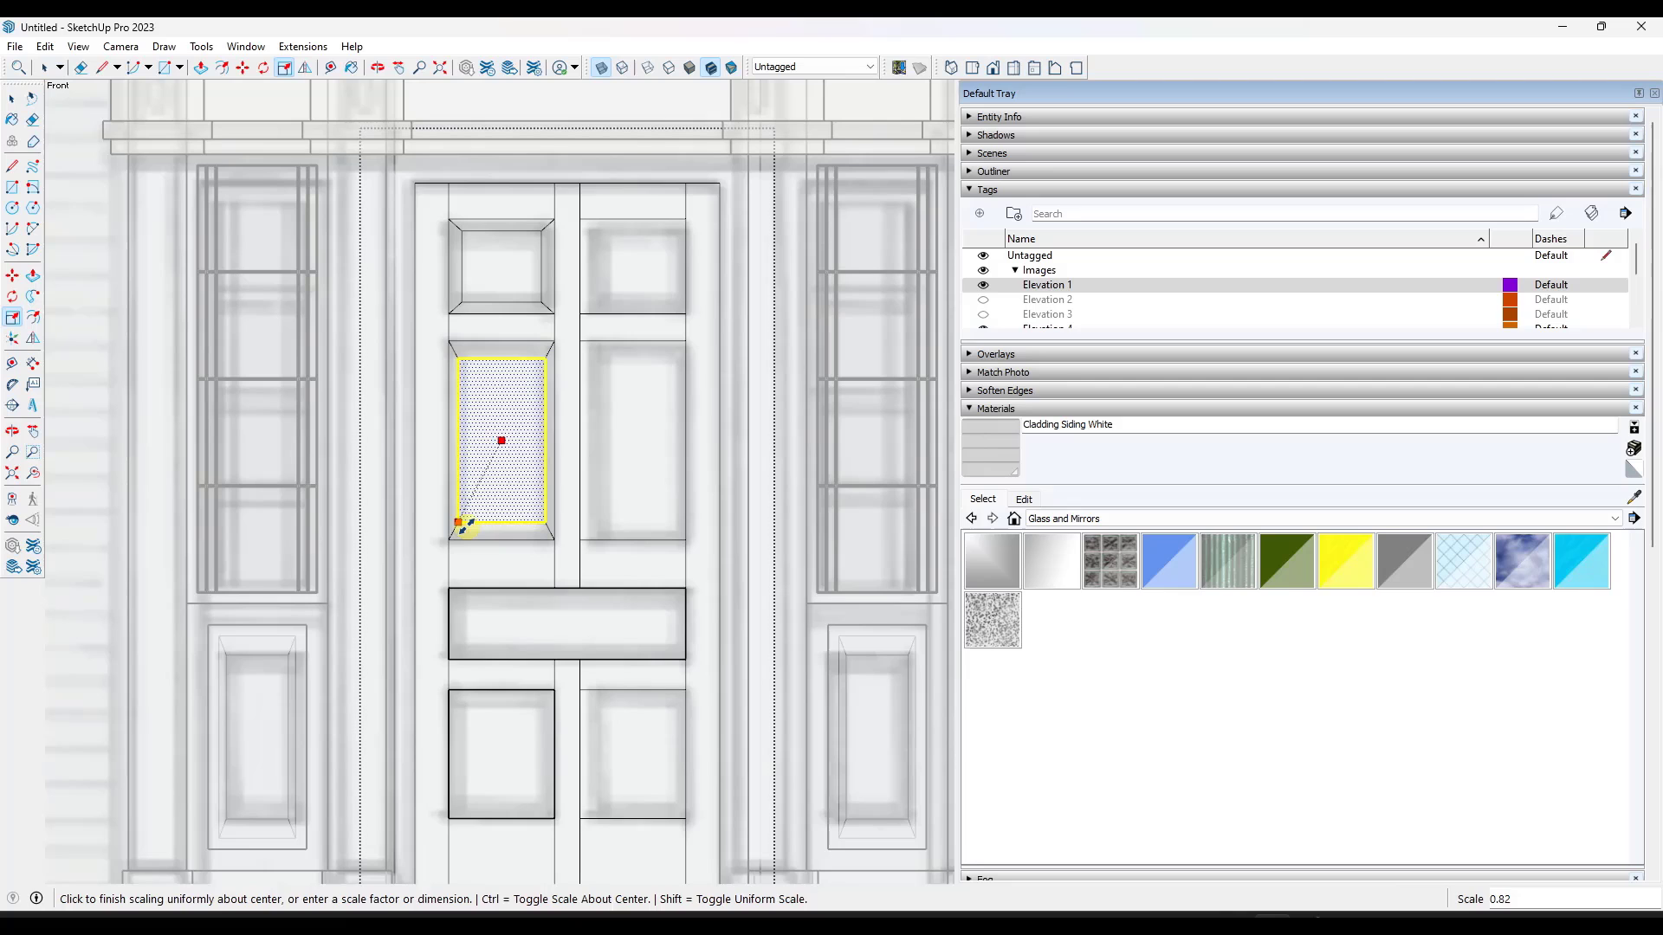
click(462, 517)
key(space)
click(485, 762)
key(s)
click(450, 816)
click(470, 641)
click(450, 658)
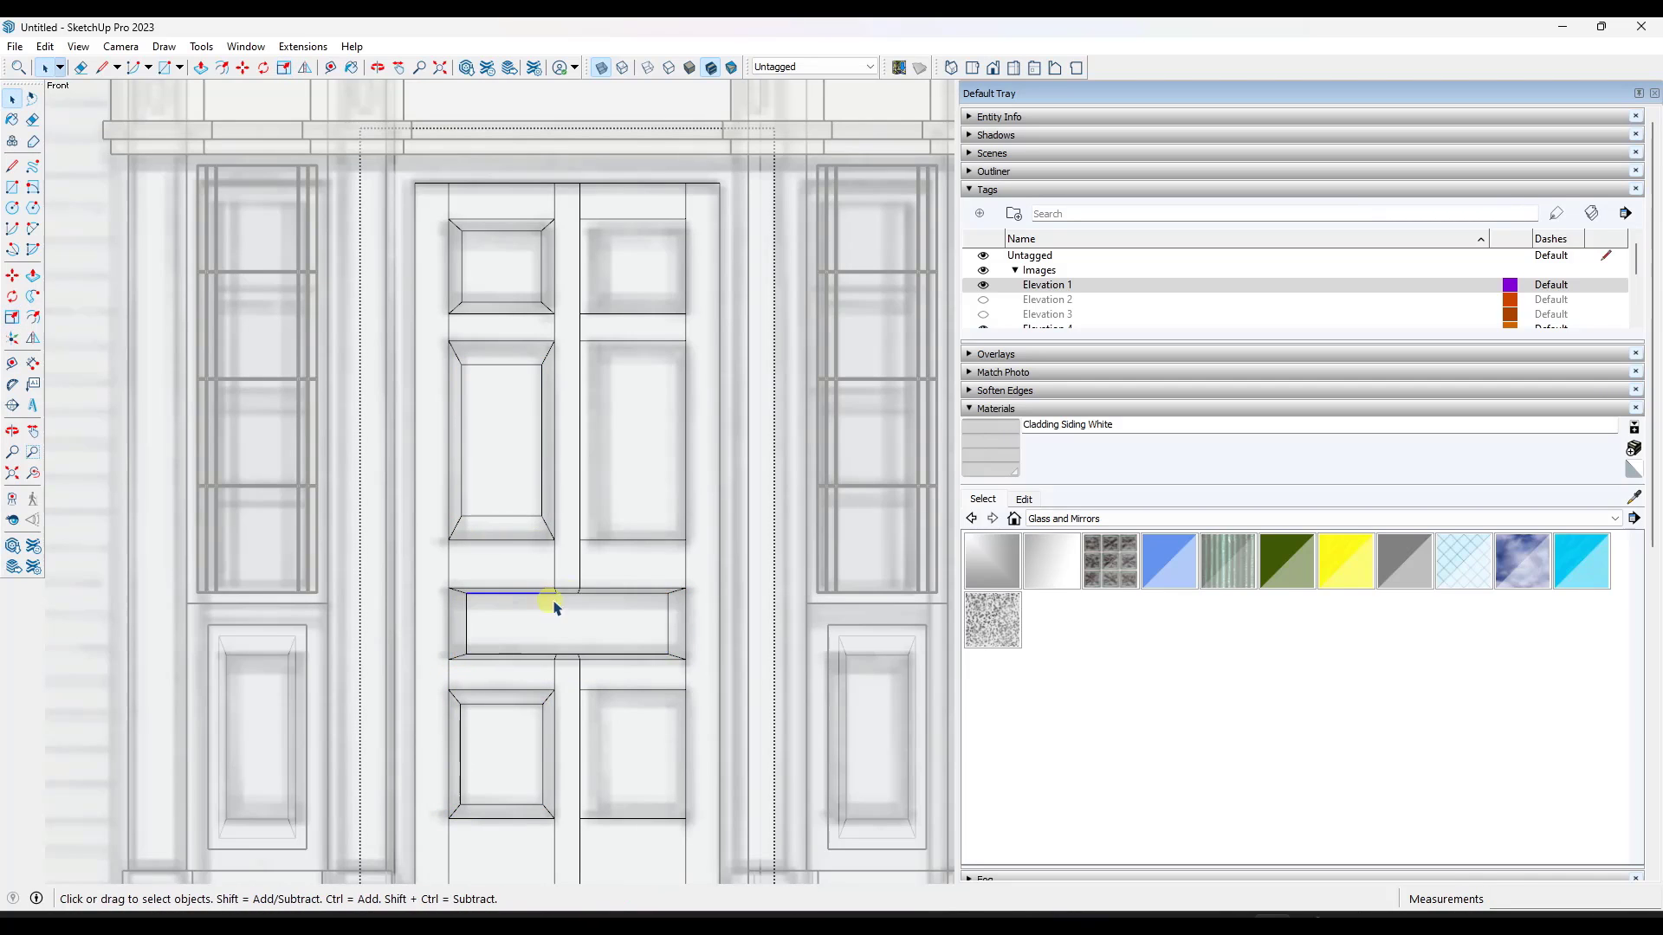
Adjust the scale of the wide middle and tall left panels' inner faces to even out their bevels.
scroll(588, 612, up, 1)
click(571, 631)
key(s)
drag(559, 662, 558, 655)
key(space)
click(486, 382)
key(s)
Copy the three bevelled left-hand panels to the door's right half and switch the camera to perspective.
scroll(532, 433, down, 3)
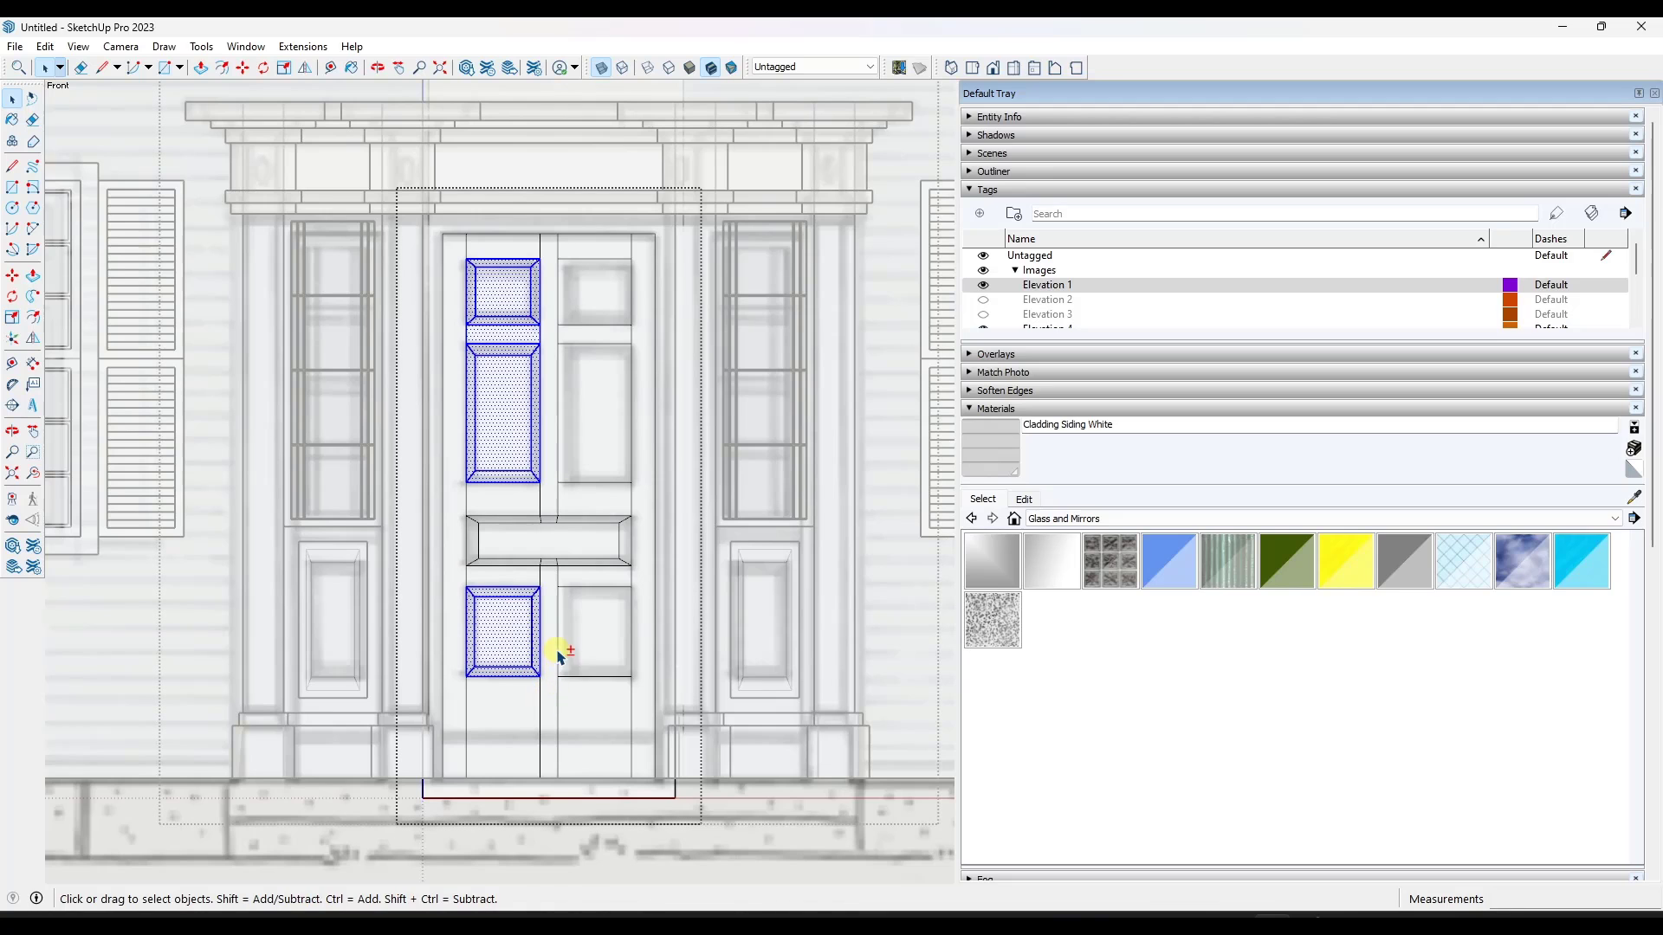
click(467, 779)
key(ctrl)
click(698, 795)
middle_drag(698, 795, 612, 634)
scroll(613, 635, down, 3)
click(80, 47)
mouse_move(122, 46)
click(155, 154)
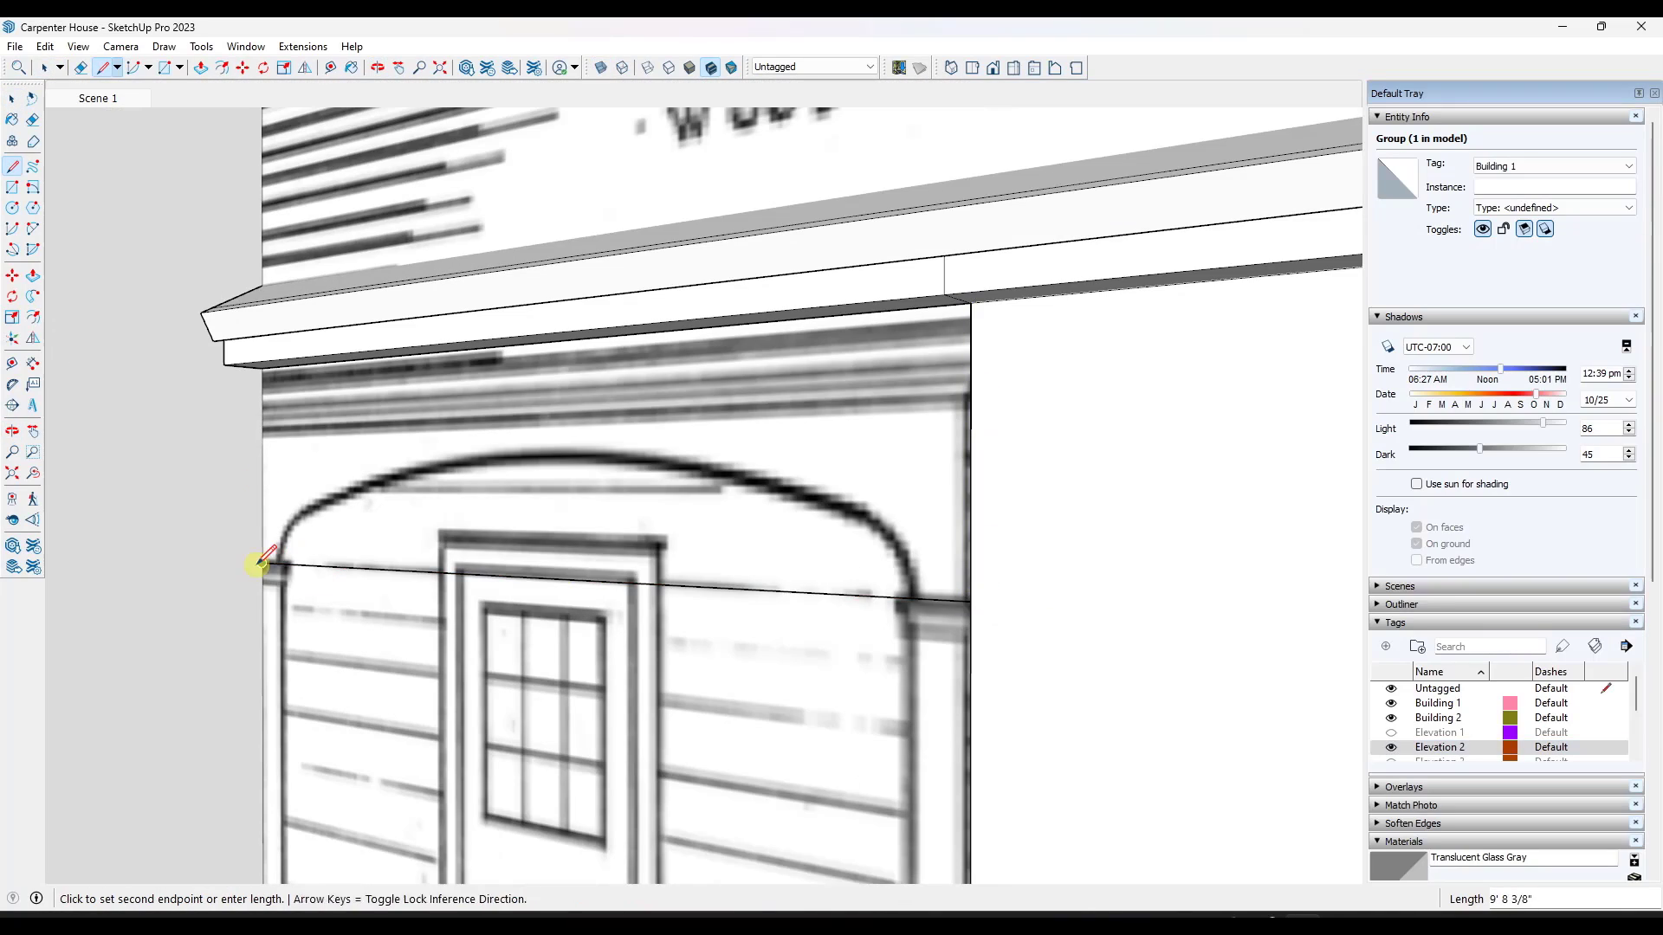
Close the porch's upper face with a 9' 8 3/8" line at the arch's base and turn on X-ray display.
click(257, 564)
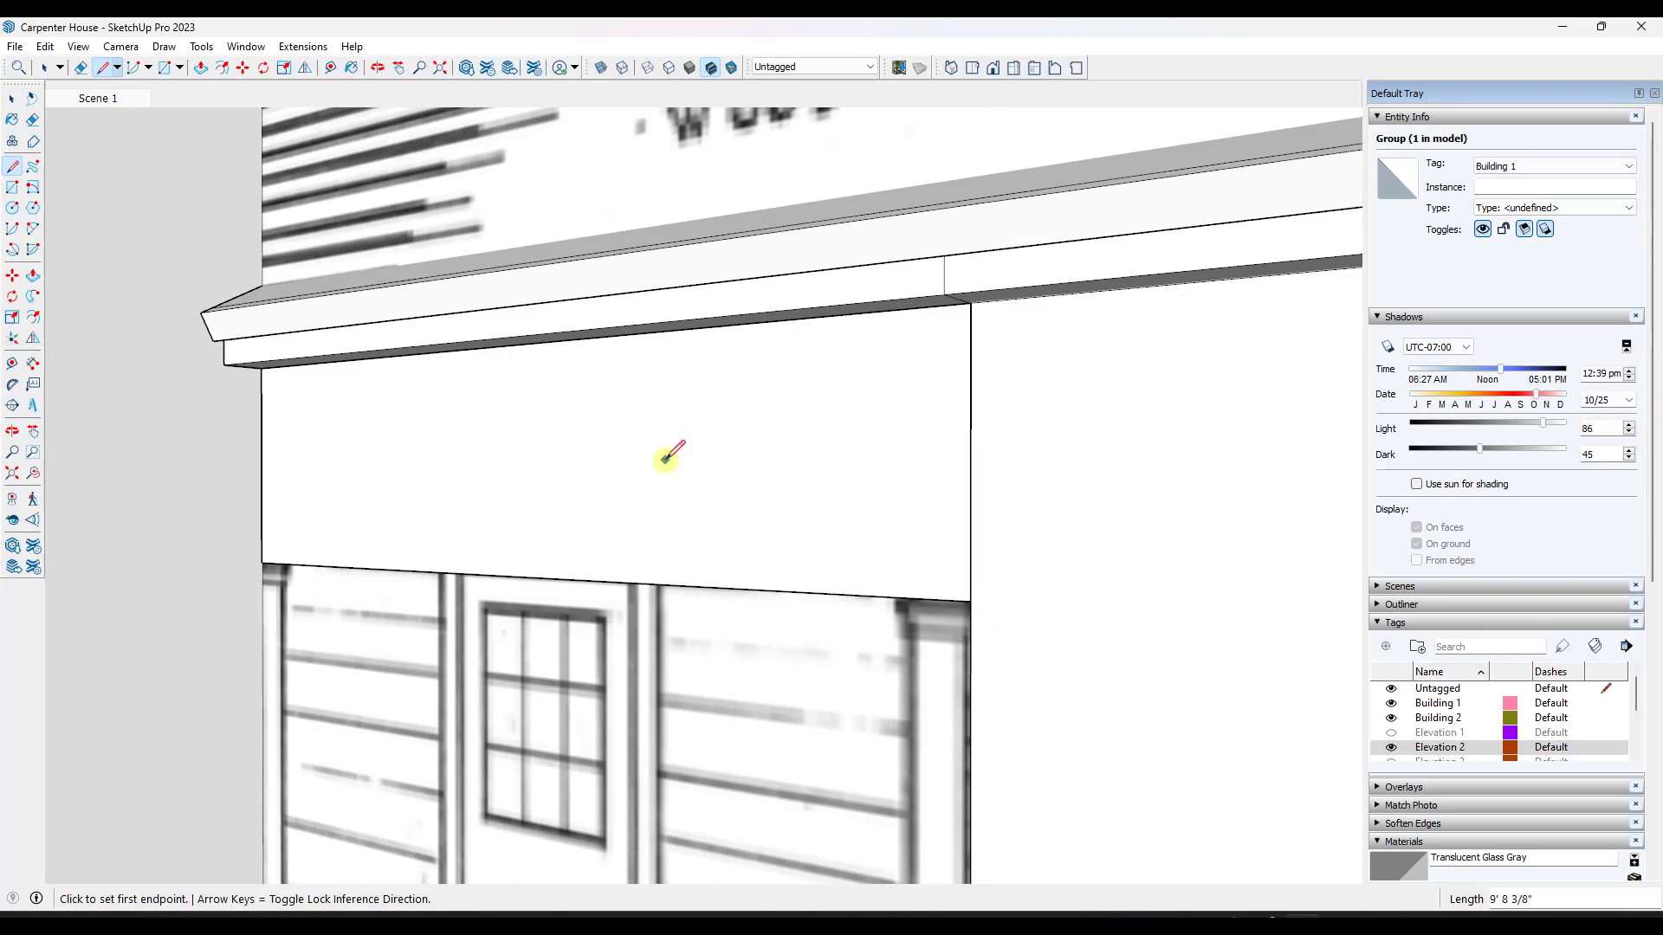
key(space)
key(x)
middle_drag(667, 461, 591, 499)
scroll(260, 554, up, 2)
key(l)
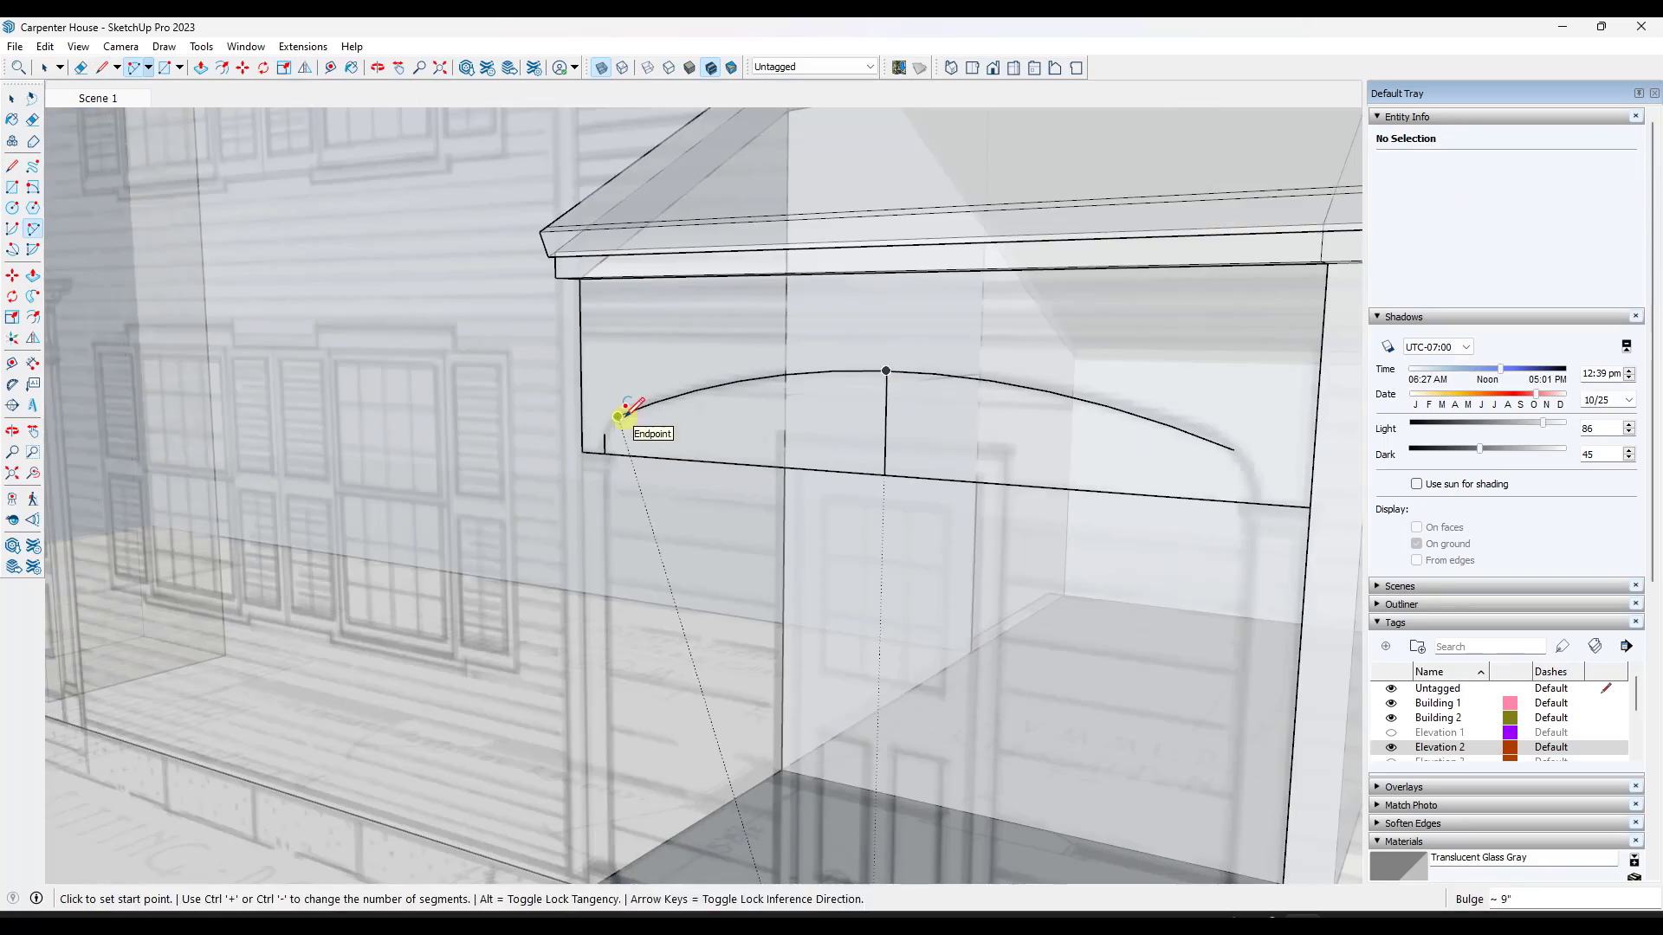
Trace the porch arch's rounded left end down to the base line and erase the right half of the main arc.
scroll(641, 412, up, 6)
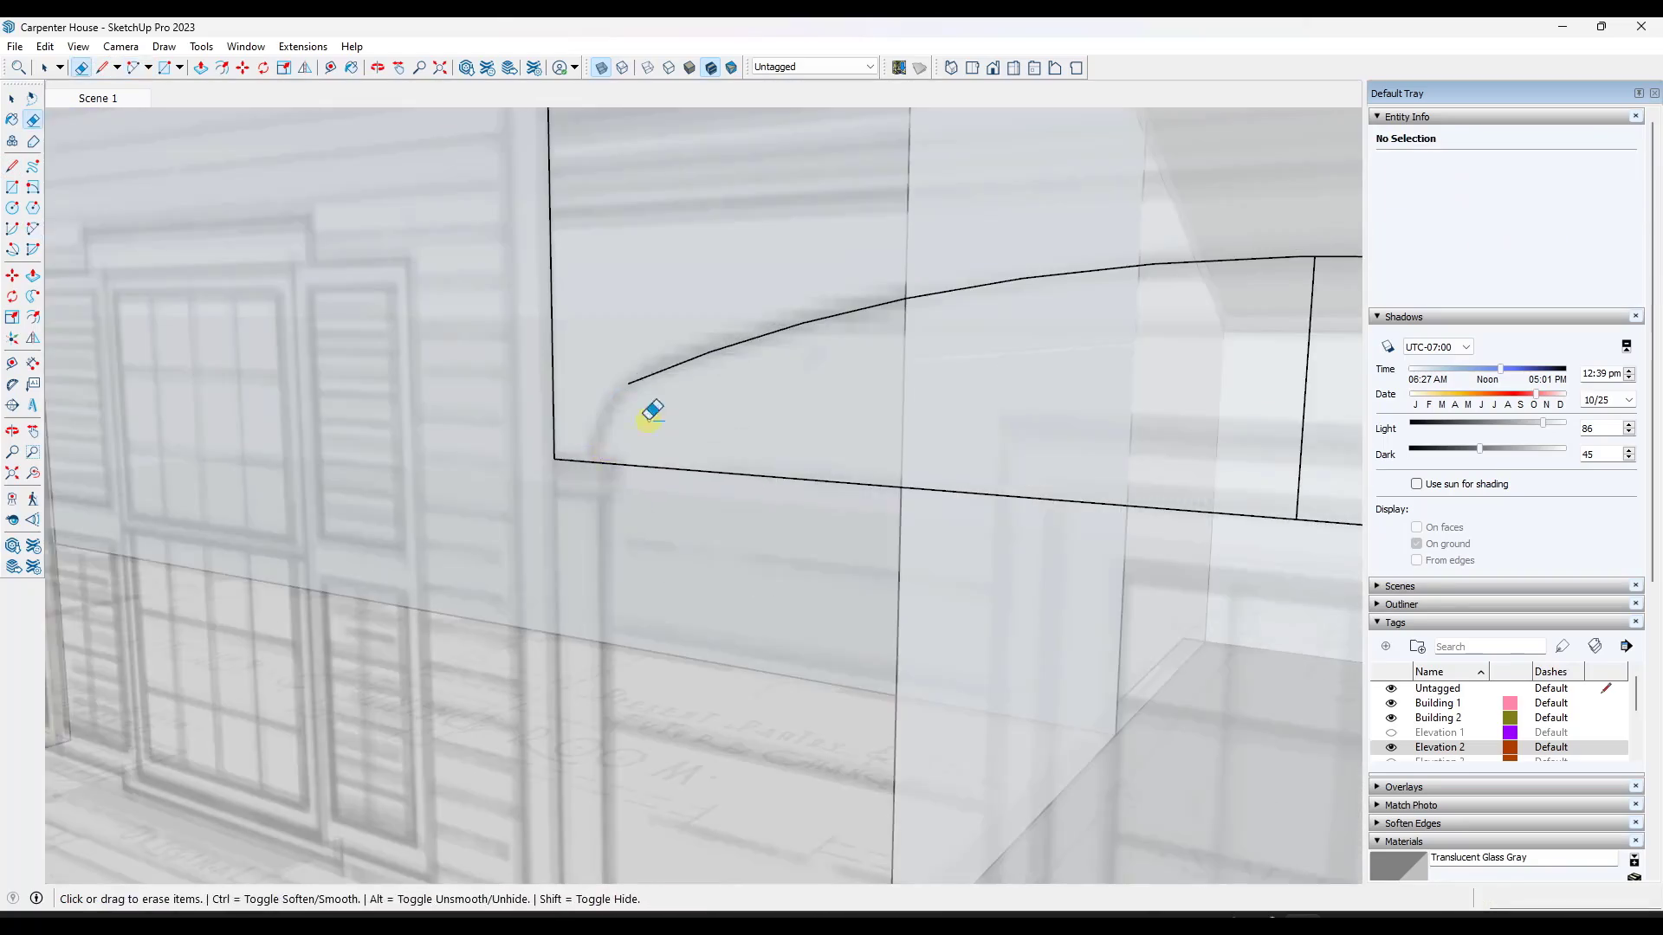
click(642, 449)
key(space)
scroll(662, 477, down, 5)
click(650, 473)
key(e)
click(806, 464)
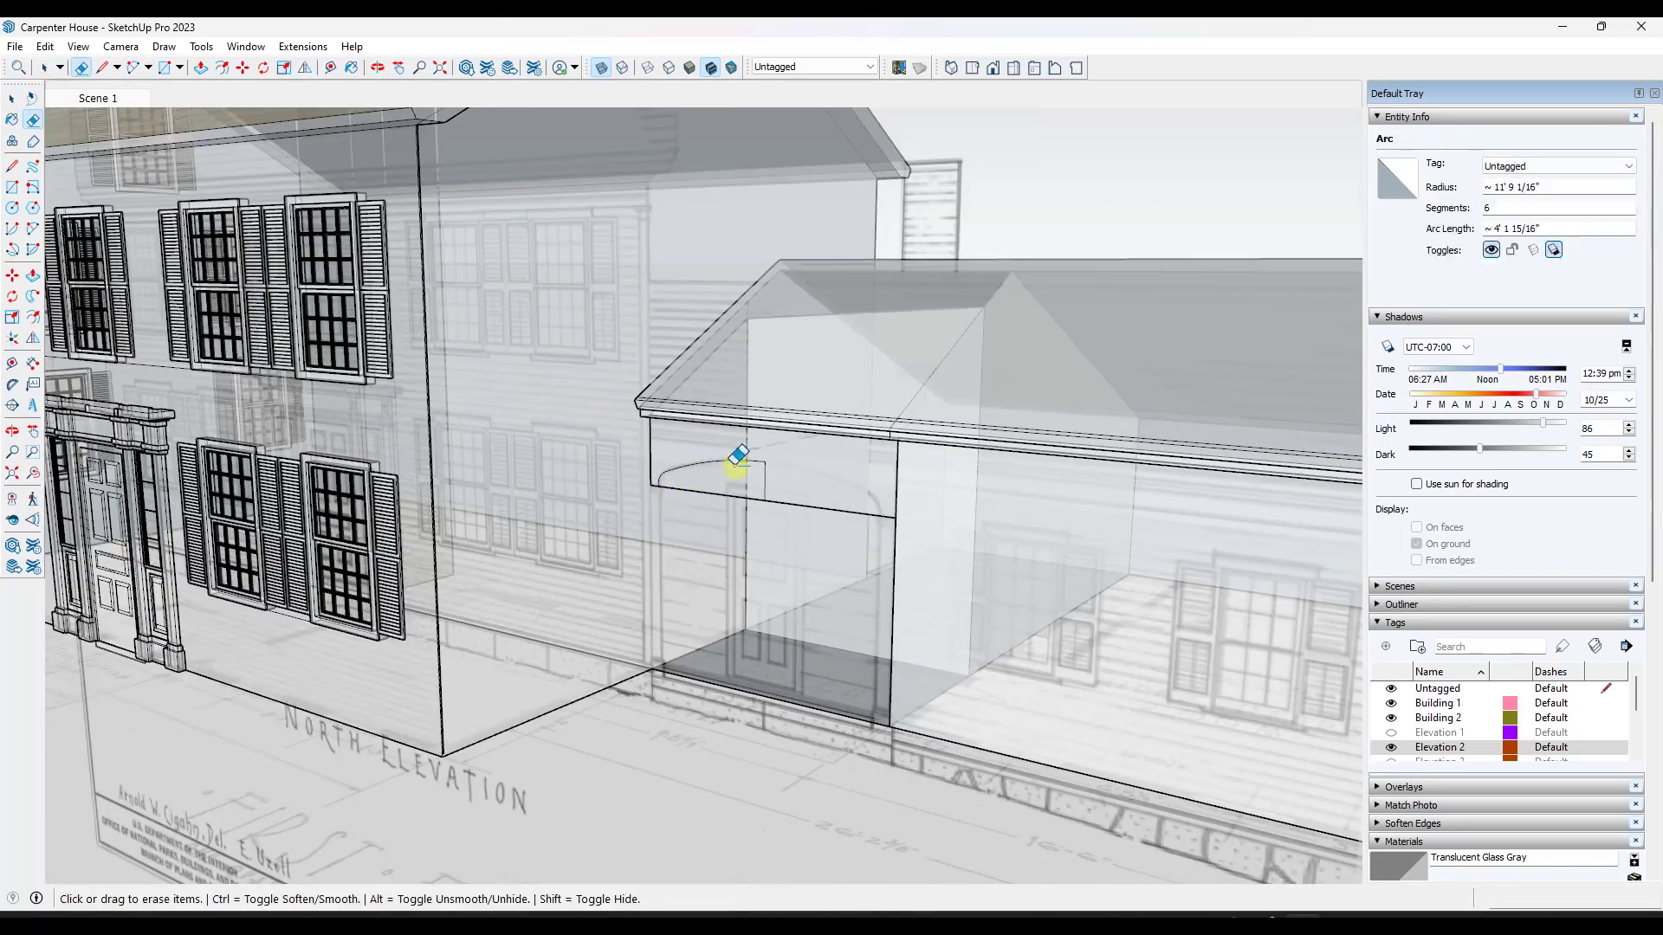
Mirror a copy of the arch's left half to the right with Flip, and erase the surplus geometry below the arch.
key(space)
shift+click(732, 464)
key(m)
key(space)
scroll(827, 481, up, 6)
key(f)
key(ctrl)
drag(779, 520, 884, 564)
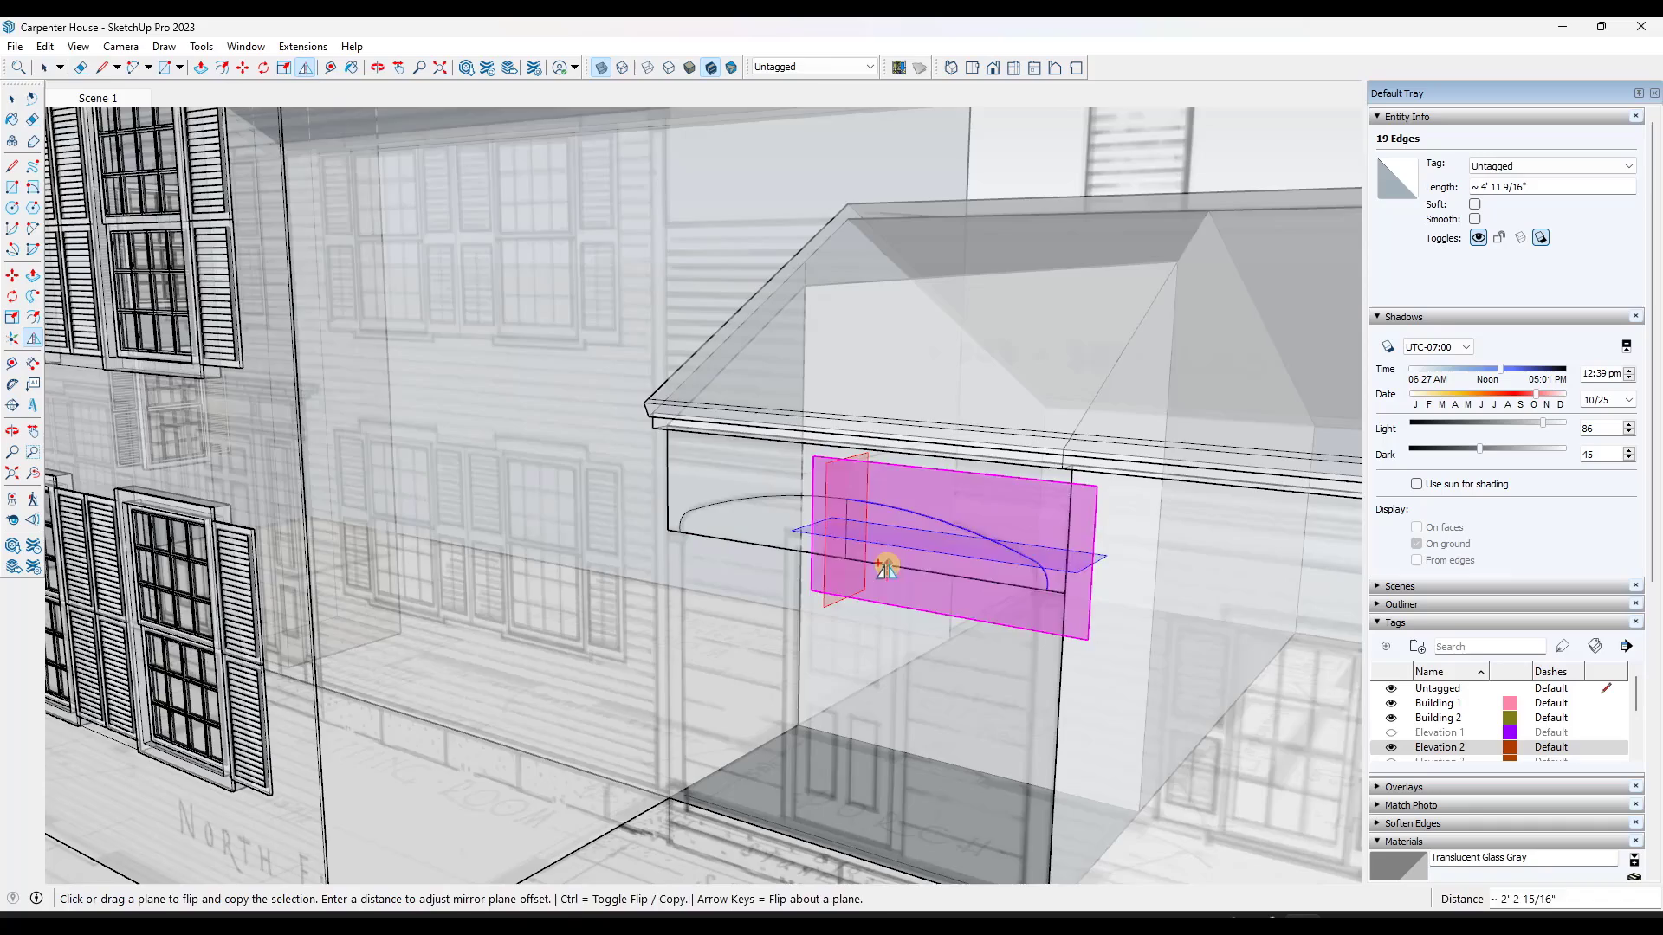
scroll(866, 545, up, 3)
key(e)
middle_drag(664, 557, 1180, 508)
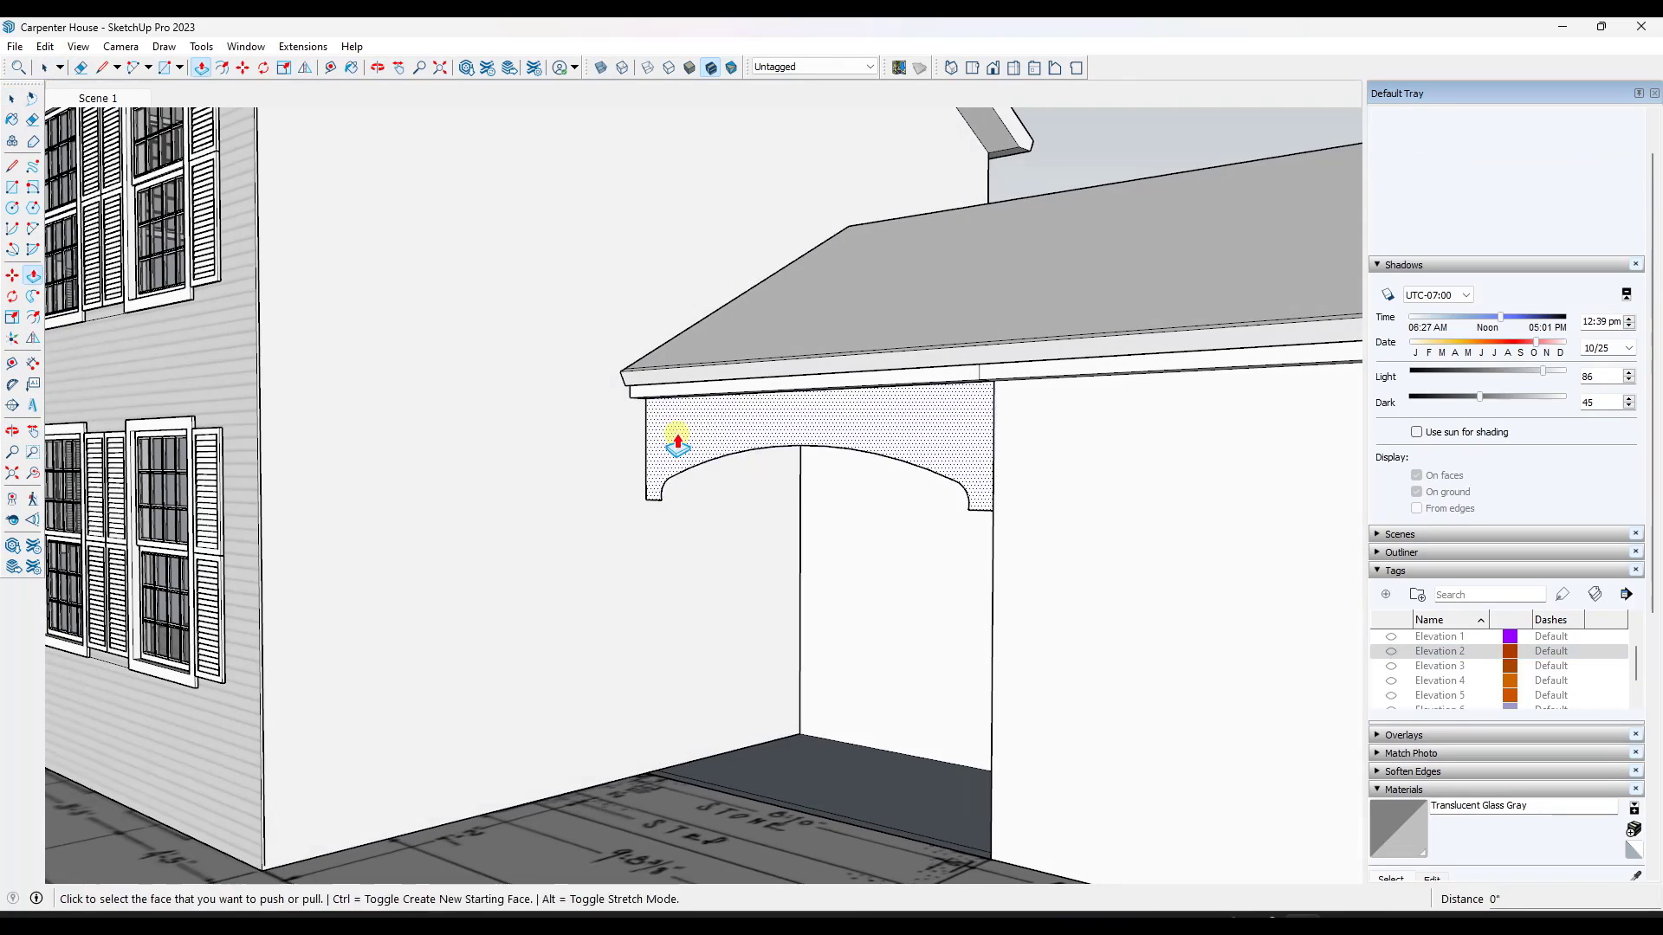
Trace the base of the porch's right post profile over Elevation 2 with lines.
scroll(944, 875, up, 5)
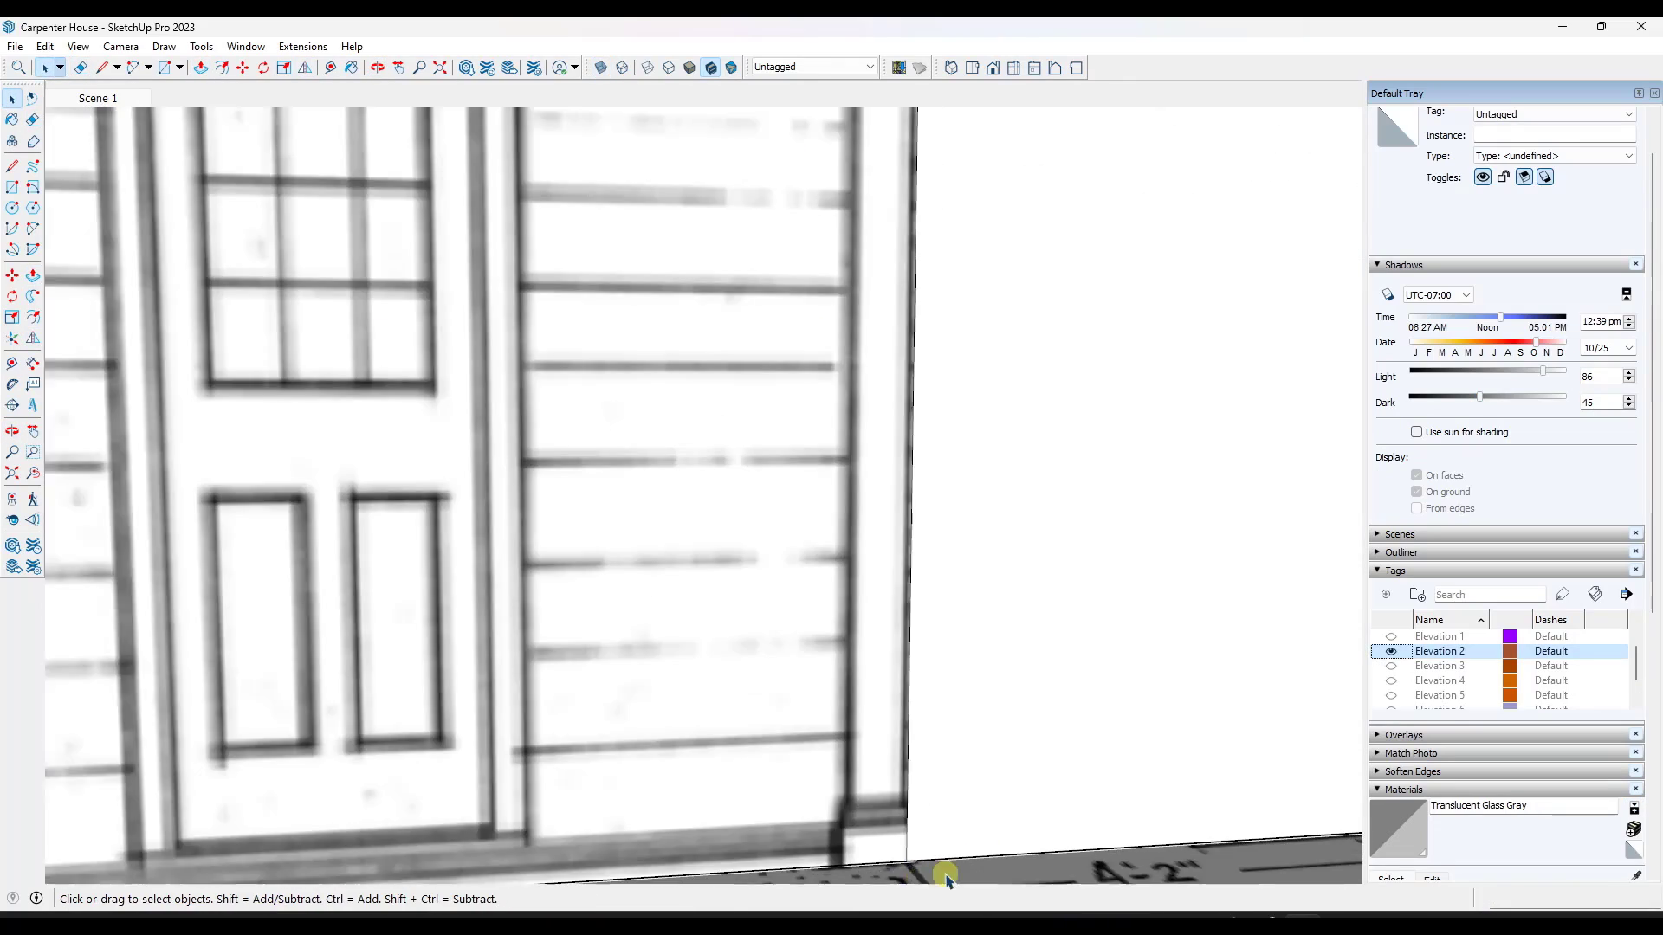
key(l)
click(846, 824)
scroll(837, 852, up, 3)
key(a)
scroll(837, 785, up, 4)
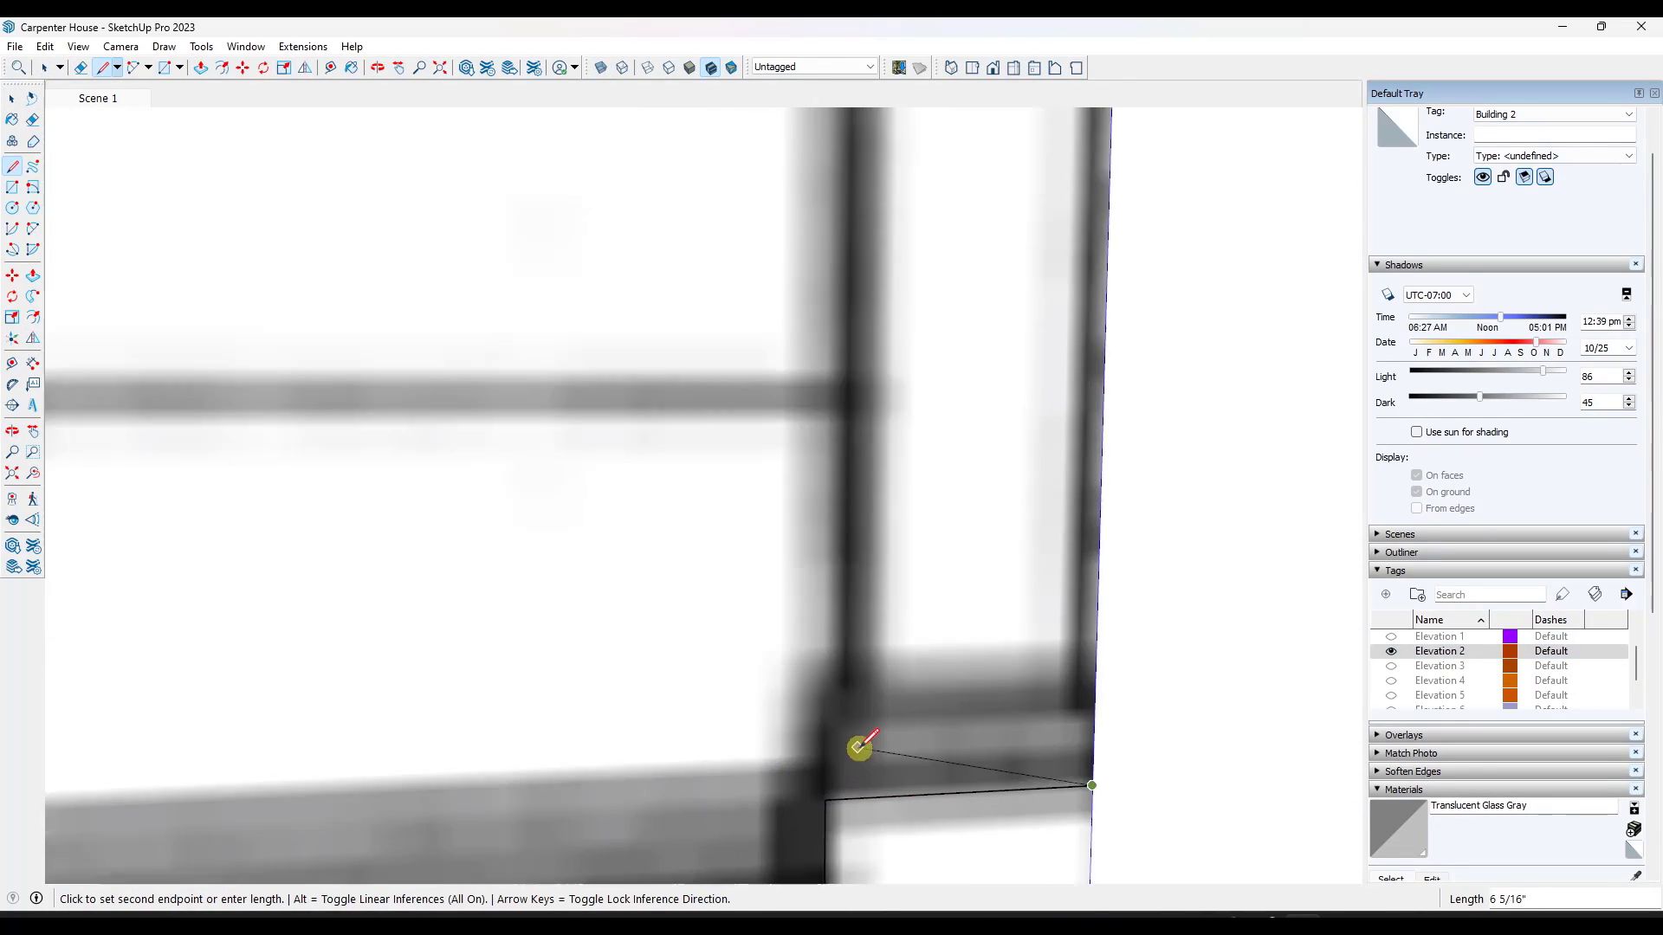
click(841, 697)
scroll(868, 692, down, 1)
key(l)
click(847, 692)
Trace the post profile's shaft and capital up to the arch, close it along the wall corner, and select the profile face.
scroll(853, 675, down, 6)
shift+middle_drag(858, 546, 861, 763)
scroll(861, 338, up, 2)
scroll(860, 329, up, 2)
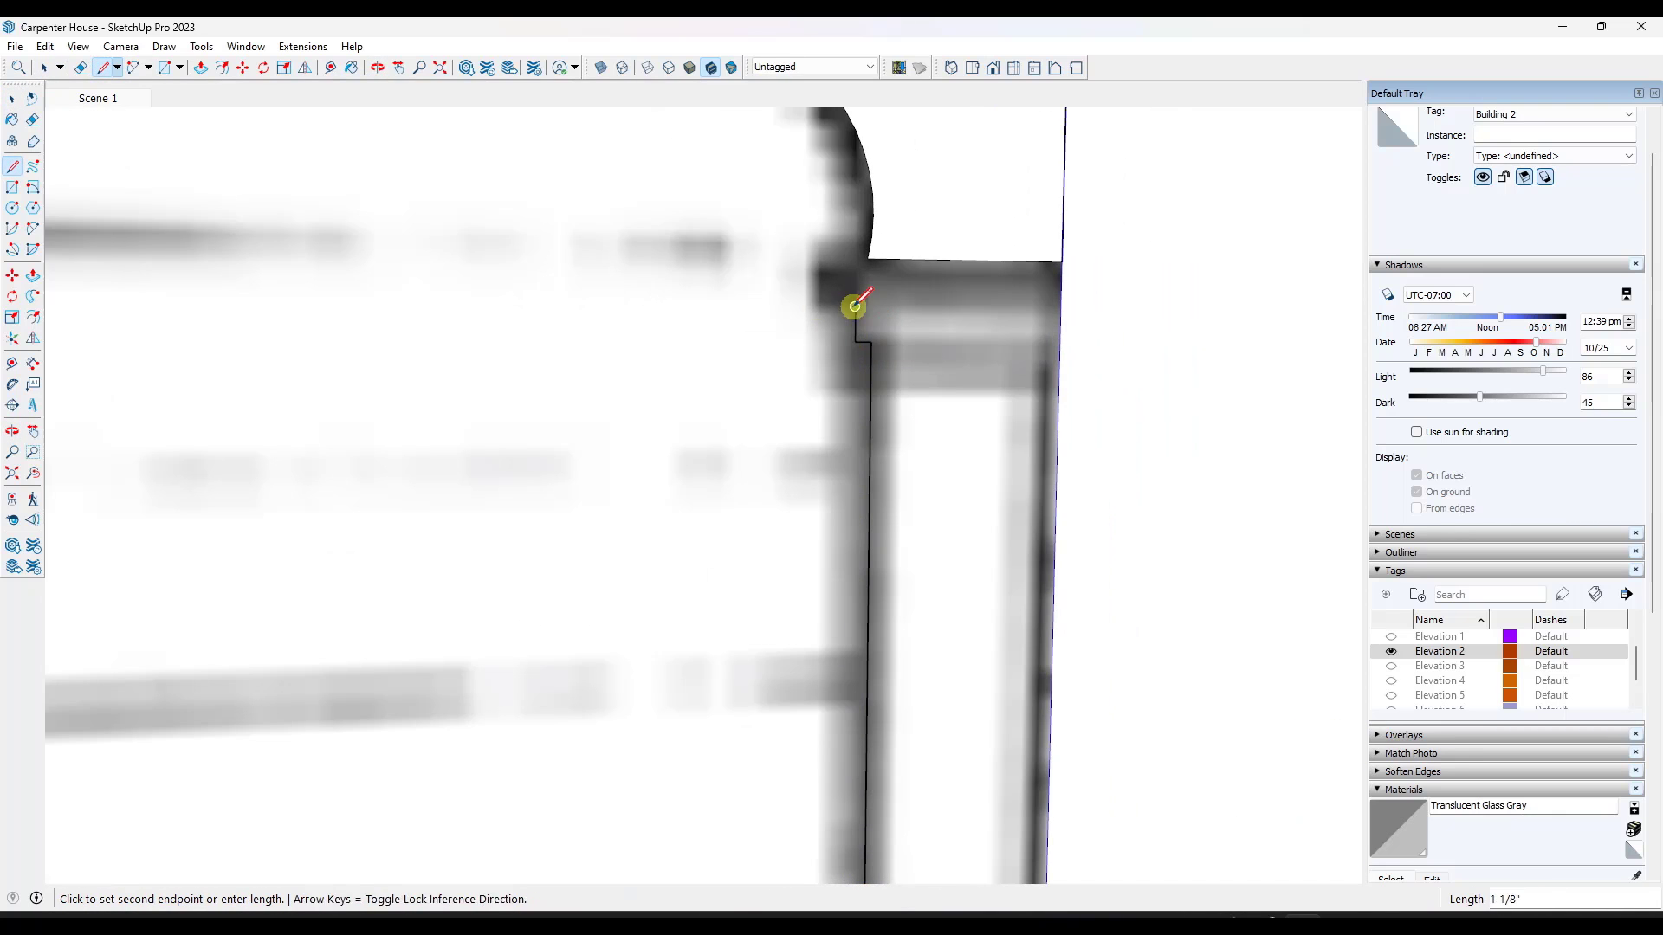
click(1061, 261)
scroll(1062, 261, down, 6)
click(1035, 700)
key(space)
double_click(1021, 487)
key(q)
click(1072, 228)
click(1031, 231)
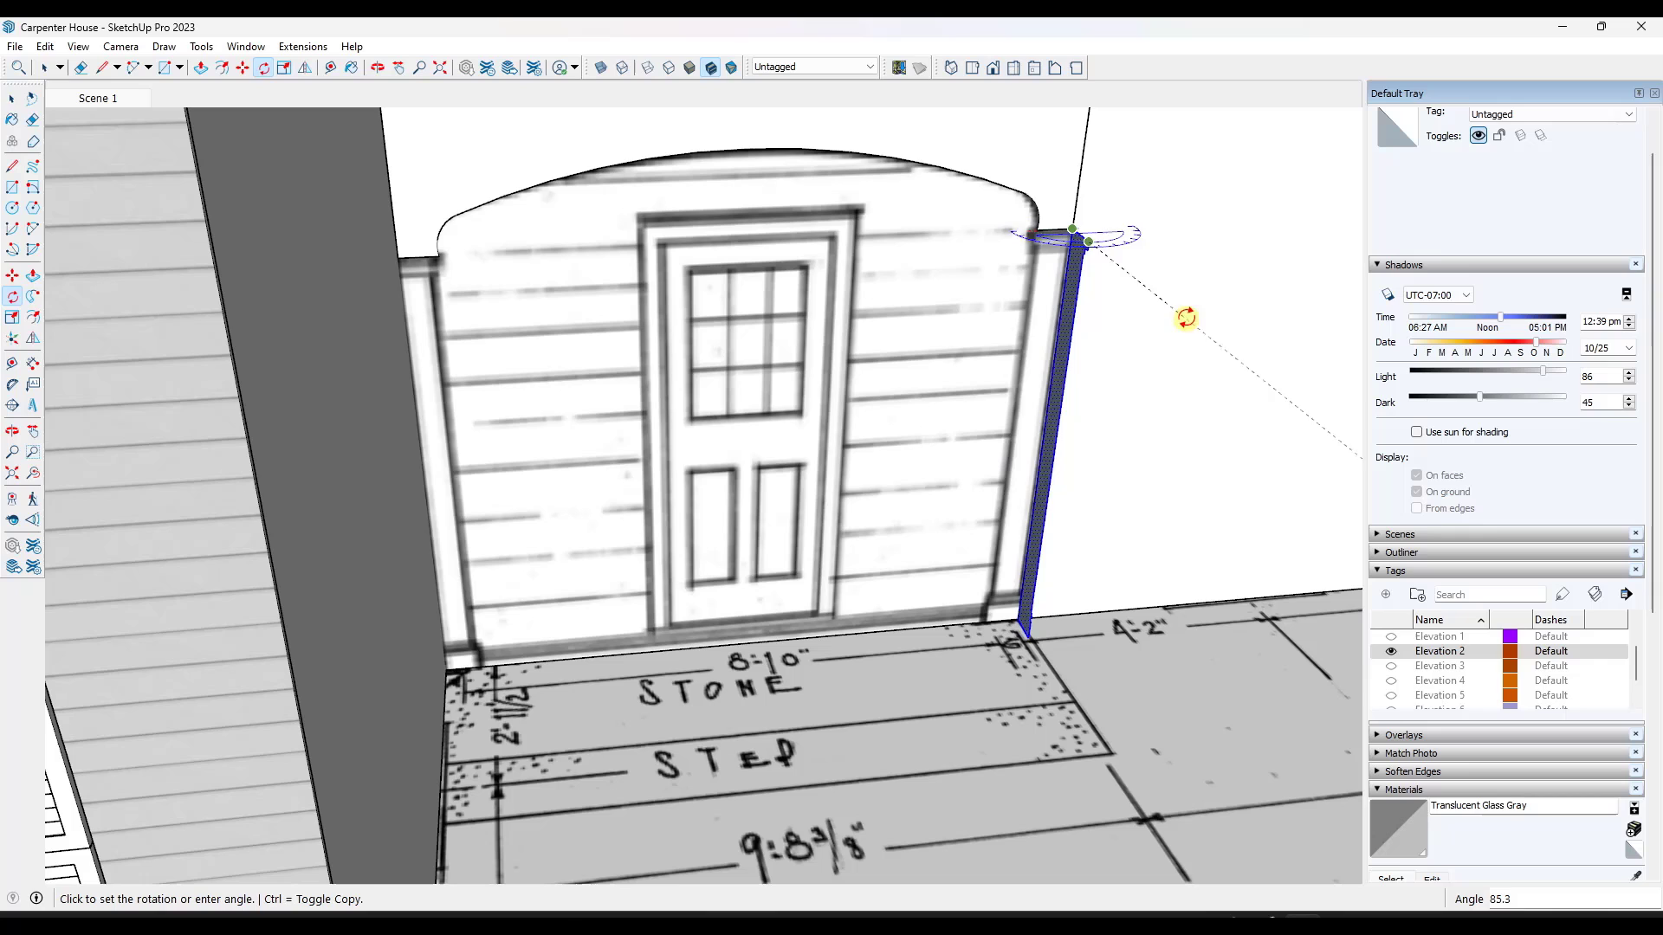
key(space)
Rotate the post profile about its wall-corner edge until it stands perpendicular to the wall, and hide Elevation 2.
key(q)
click(1072, 229)
click(1032, 231)
click(1093, 253)
key(space)
click(1391, 651)
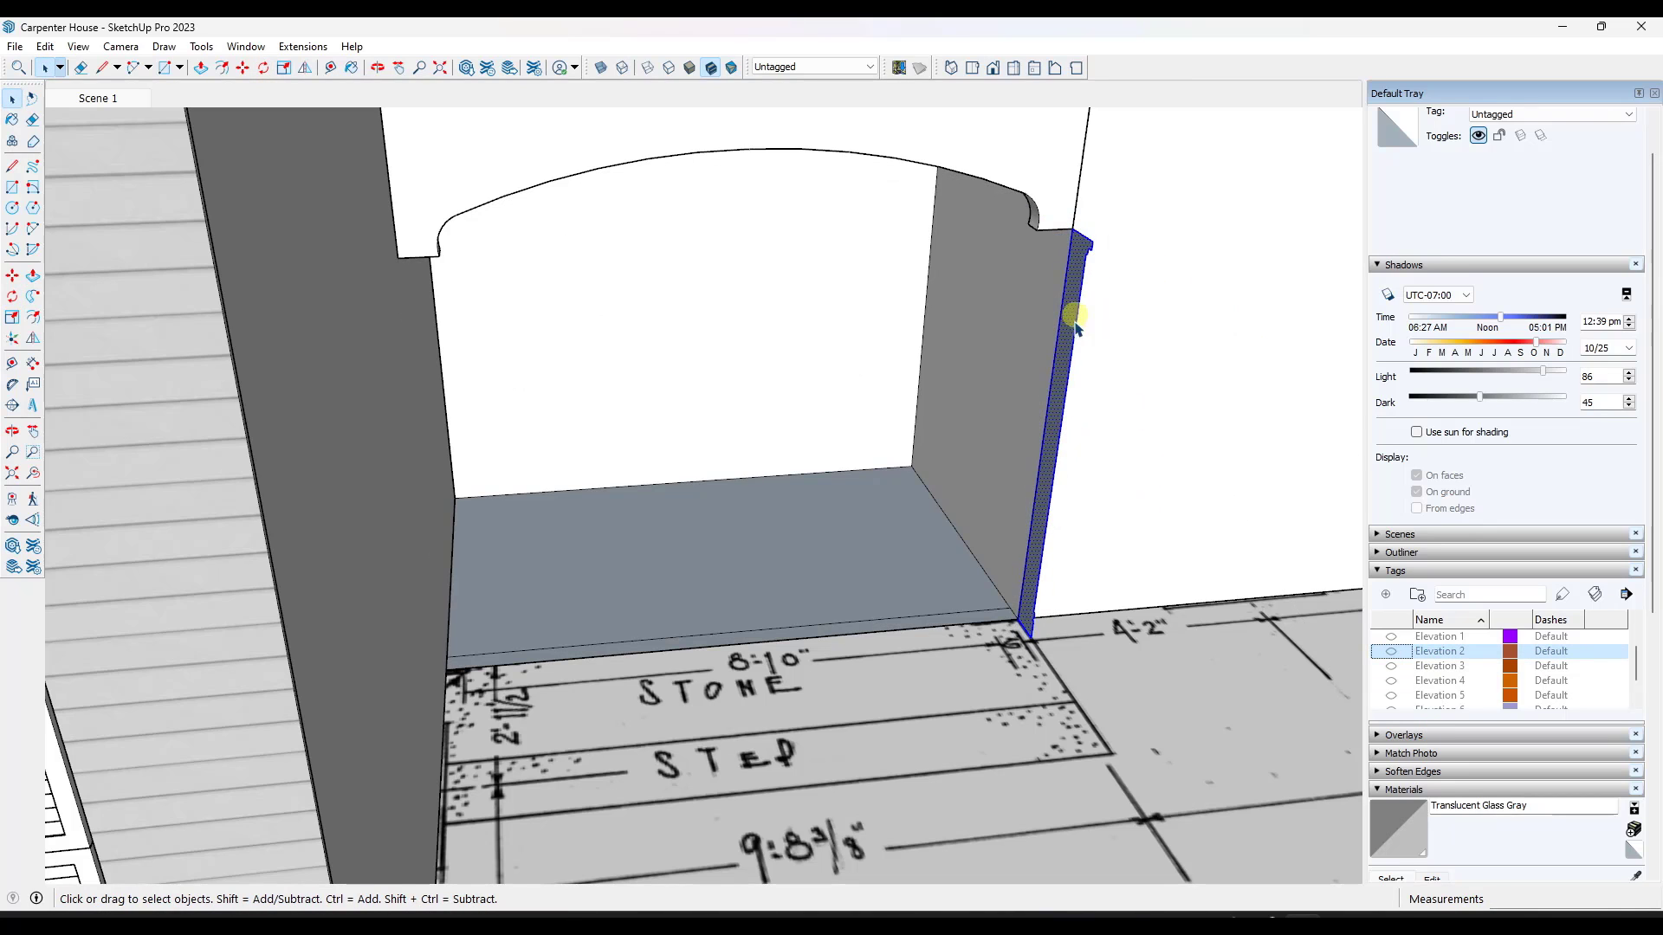
Draw a 7" edge at the foot of the post profile and copy it sideways to lay out the Follow Me path.
scroll(1056, 596, up, 3)
key(l)
scroll(1027, 604, up, 1)
click(1035, 605)
key(q)
click(1026, 592)
click(1047, 620)
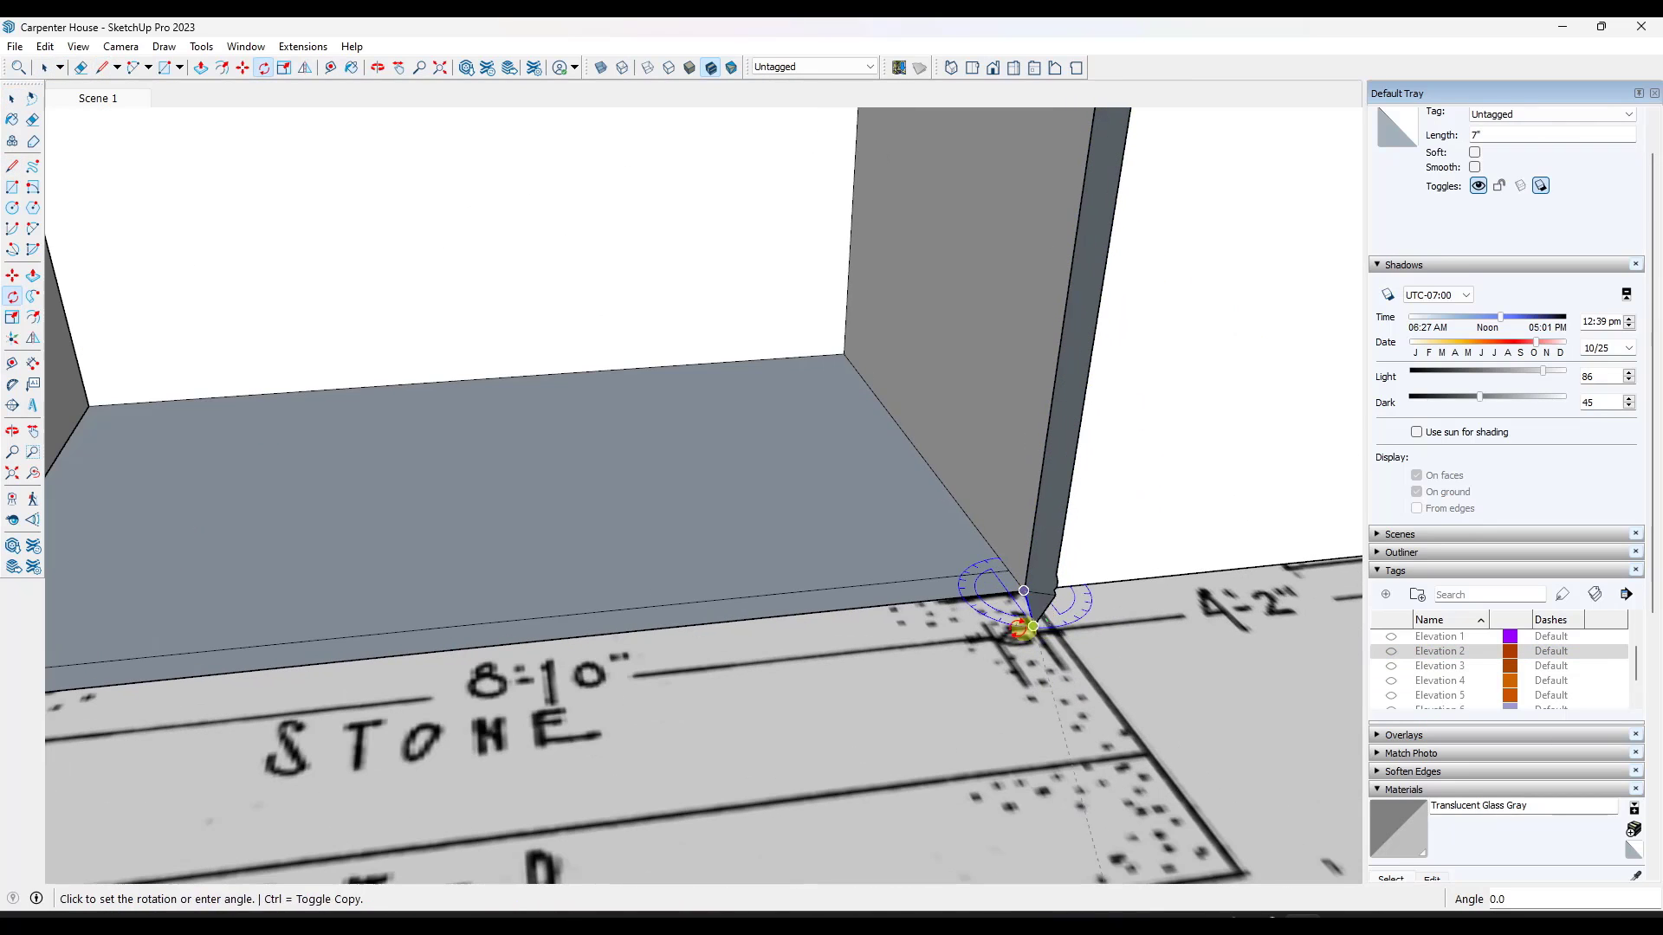
scroll(1035, 608, up, 1)
key(m)
click(1024, 592)
key(ctrl)
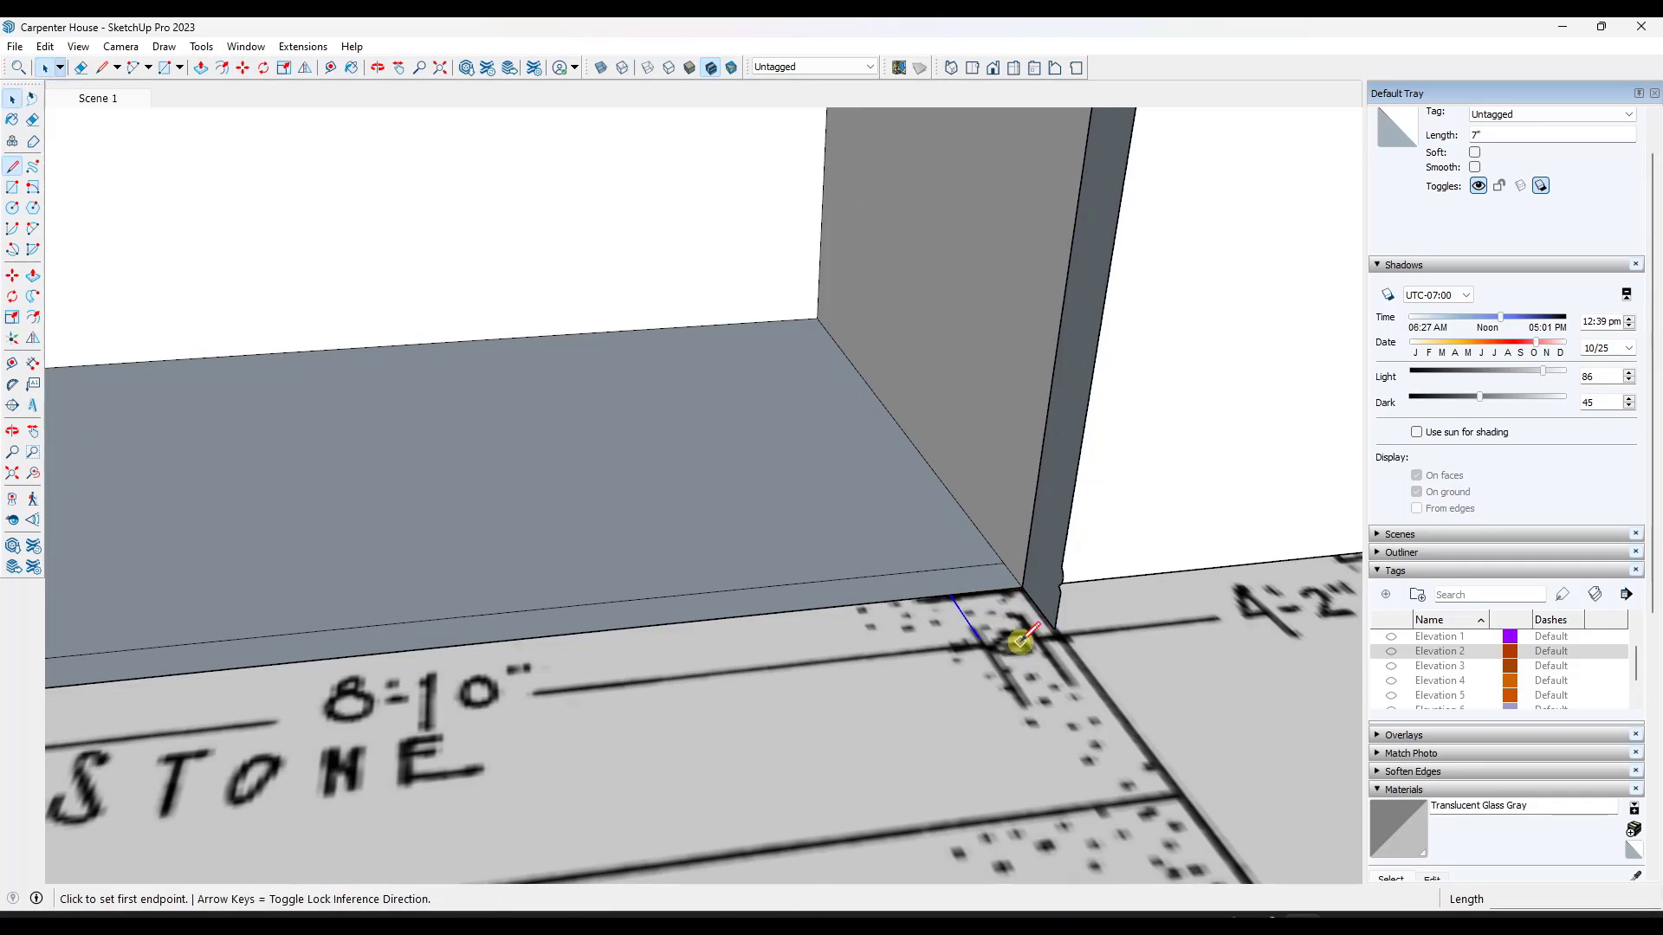
Extrude the post profile along the base path with Follow Me to form the porch post.
click(33, 297)
click(1044, 563)
scroll(1017, 558, down, 6)
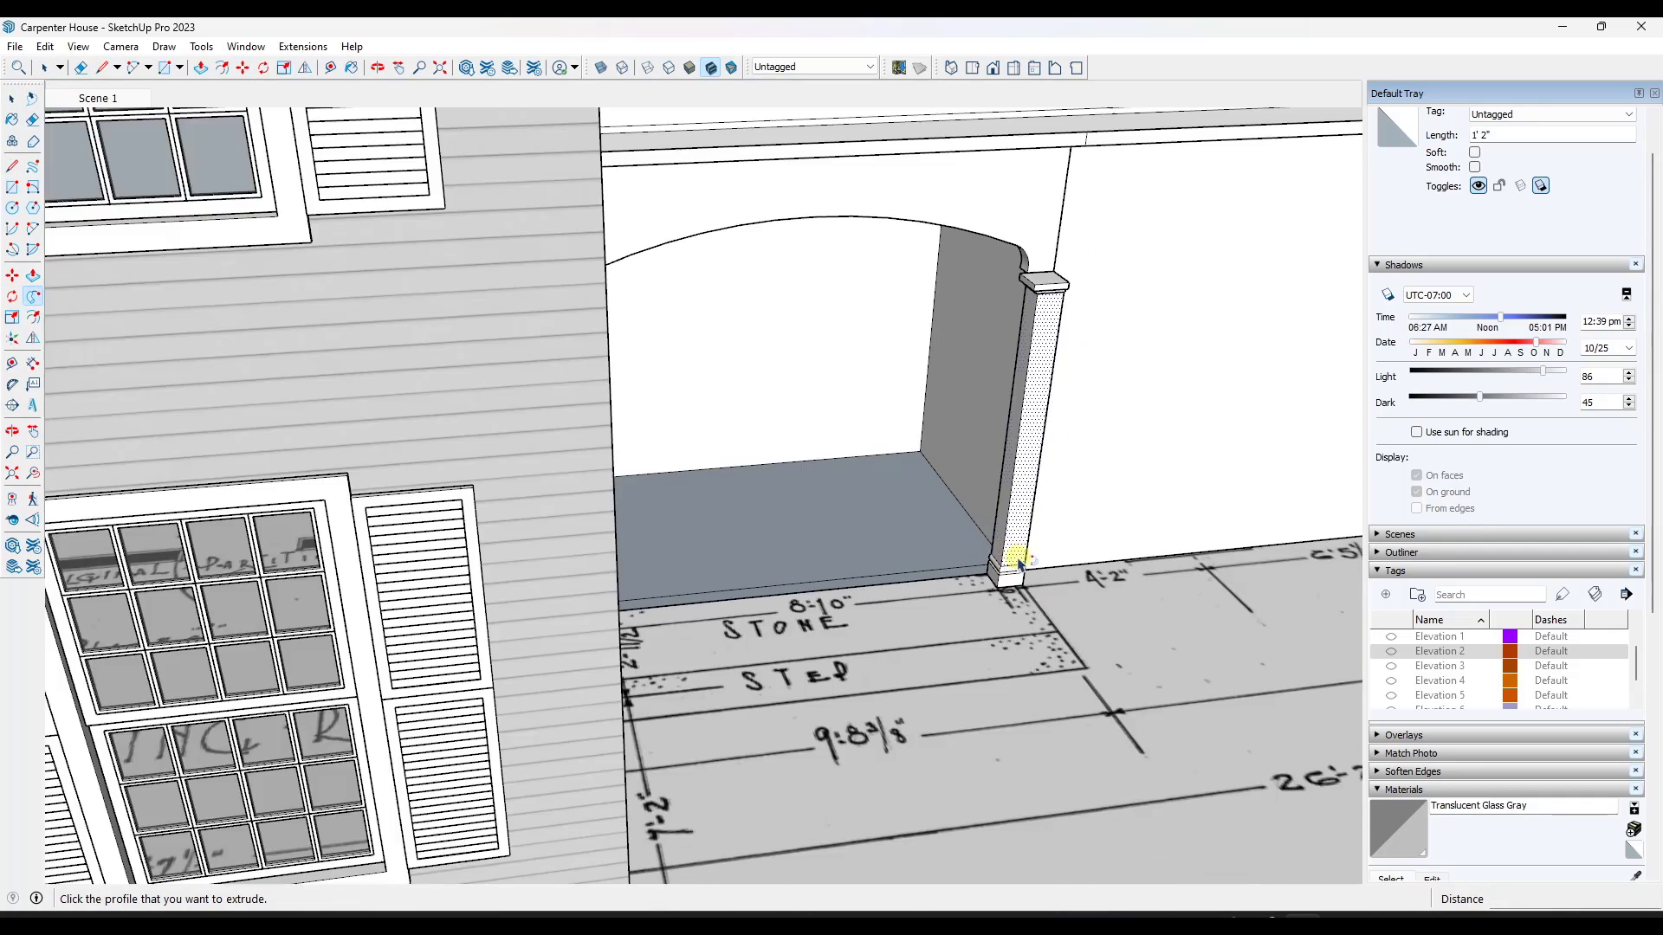
Turn the porch post into a component named Post.
middle_drag(1018, 559, 912, 574)
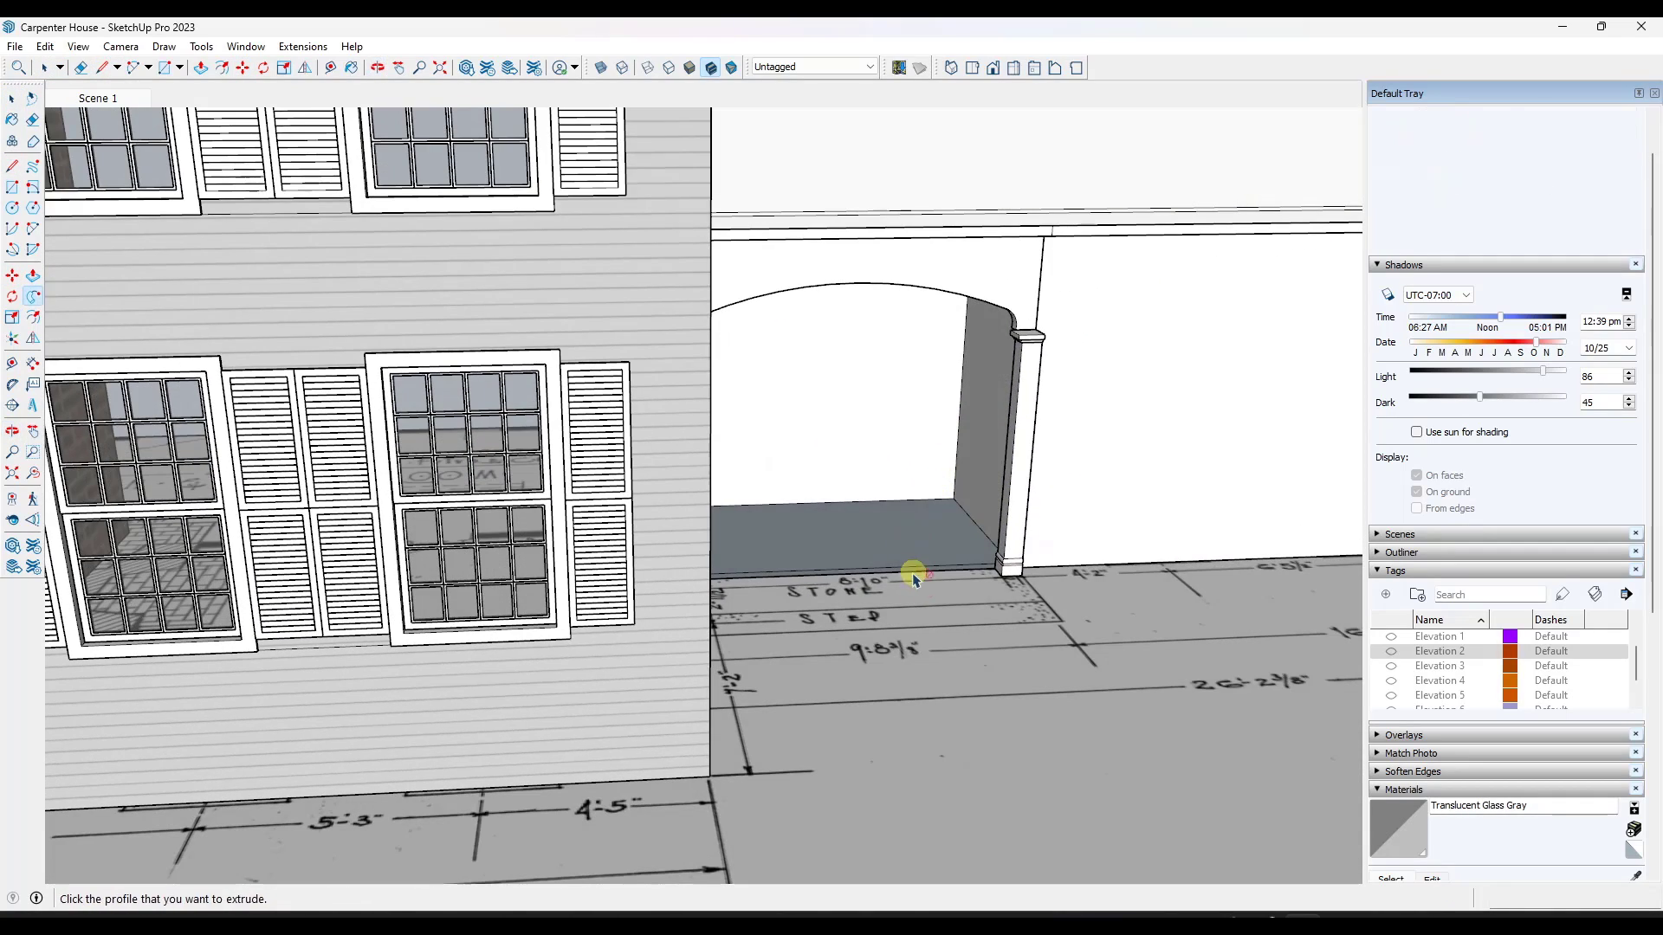
right_click(1029, 418)
click(1101, 152)
text(Post)
key(Return)
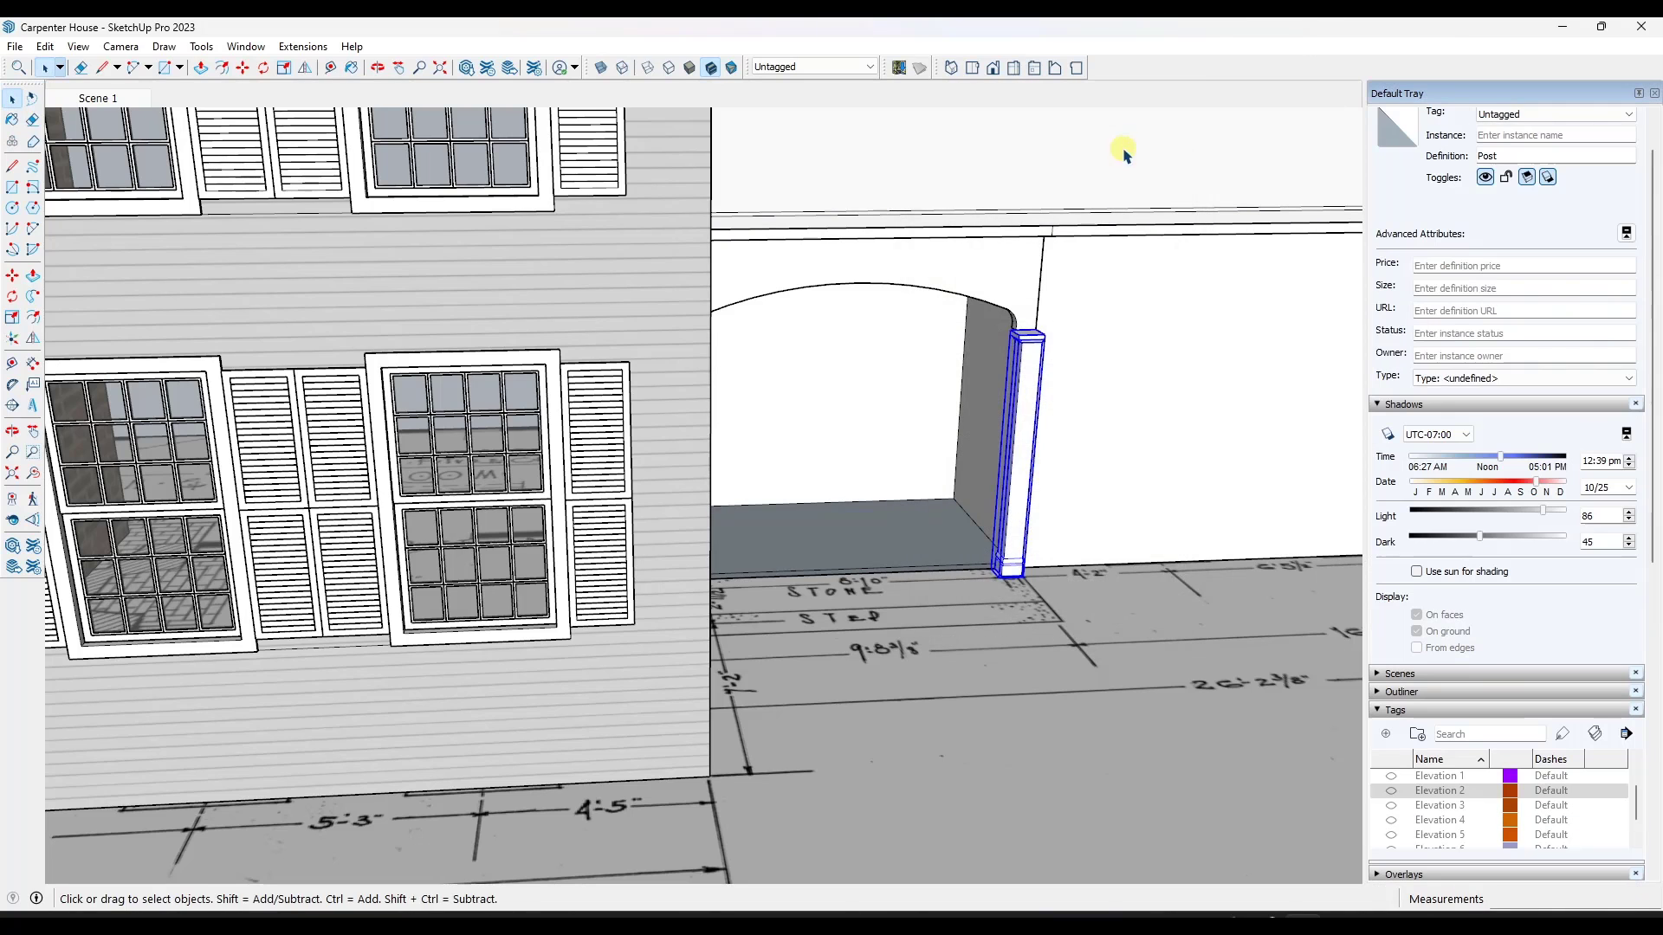
Move the post so the corner of its capital meets the wall-corner edge beside the arch.
scroll(1063, 390, up, 5)
key(m)
click(1058, 440)
click(1026, 384)
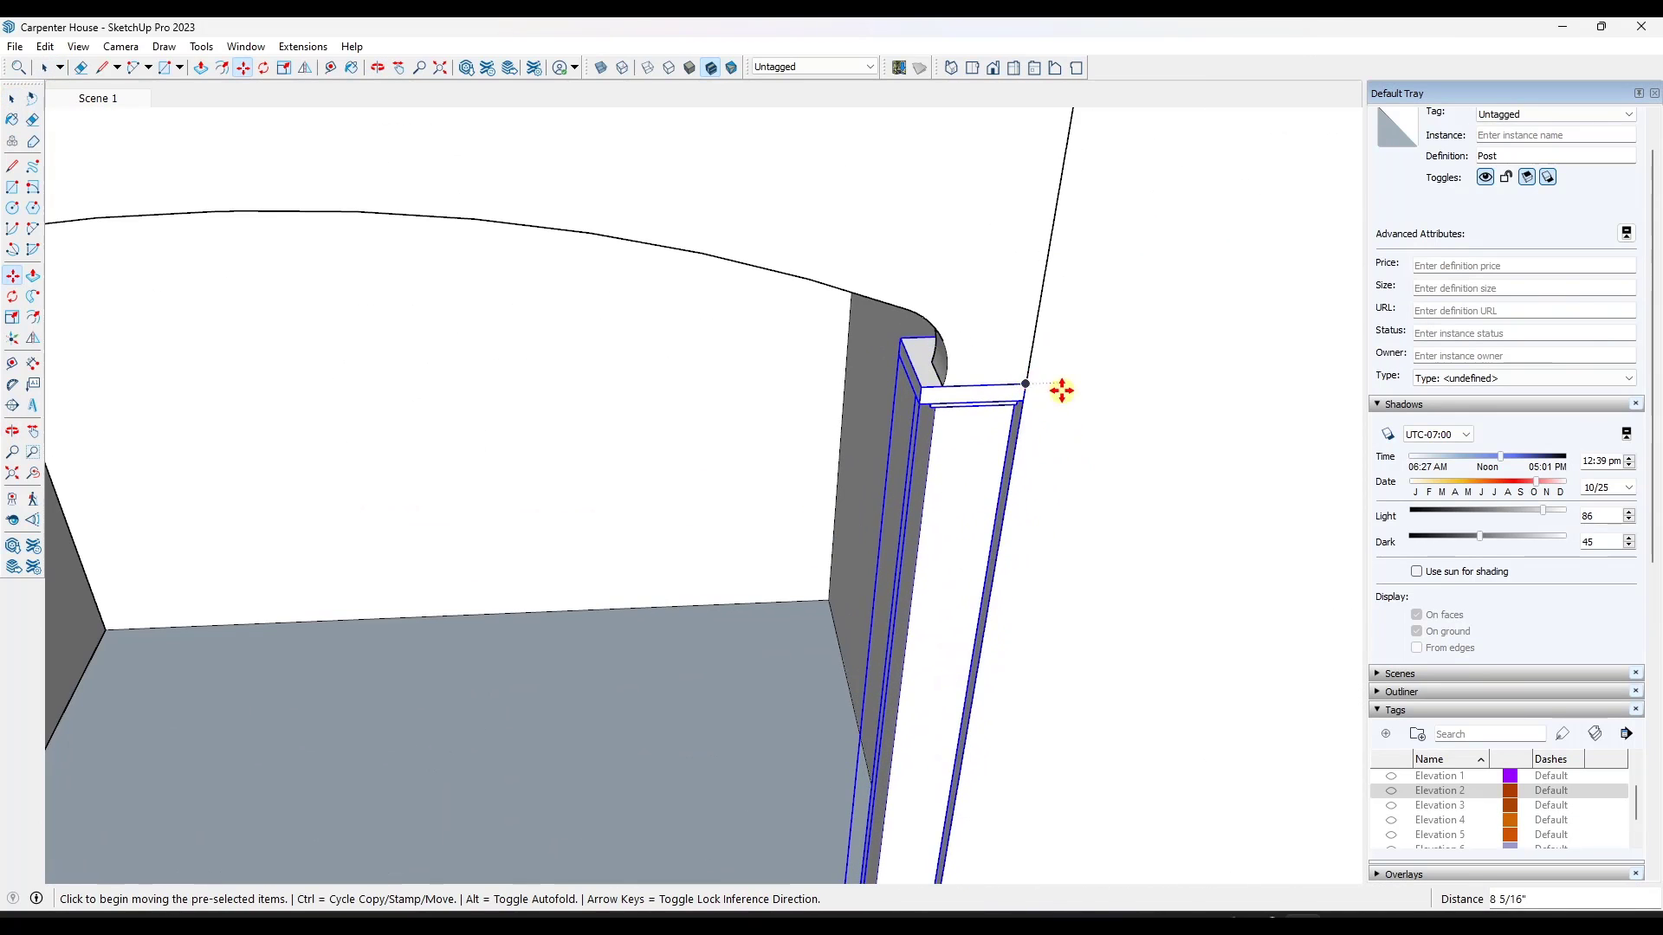
Mirror a copy of the post to the opposite side of the arched porch opening.
scroll(1060, 390, down, 2)
click(303, 70)
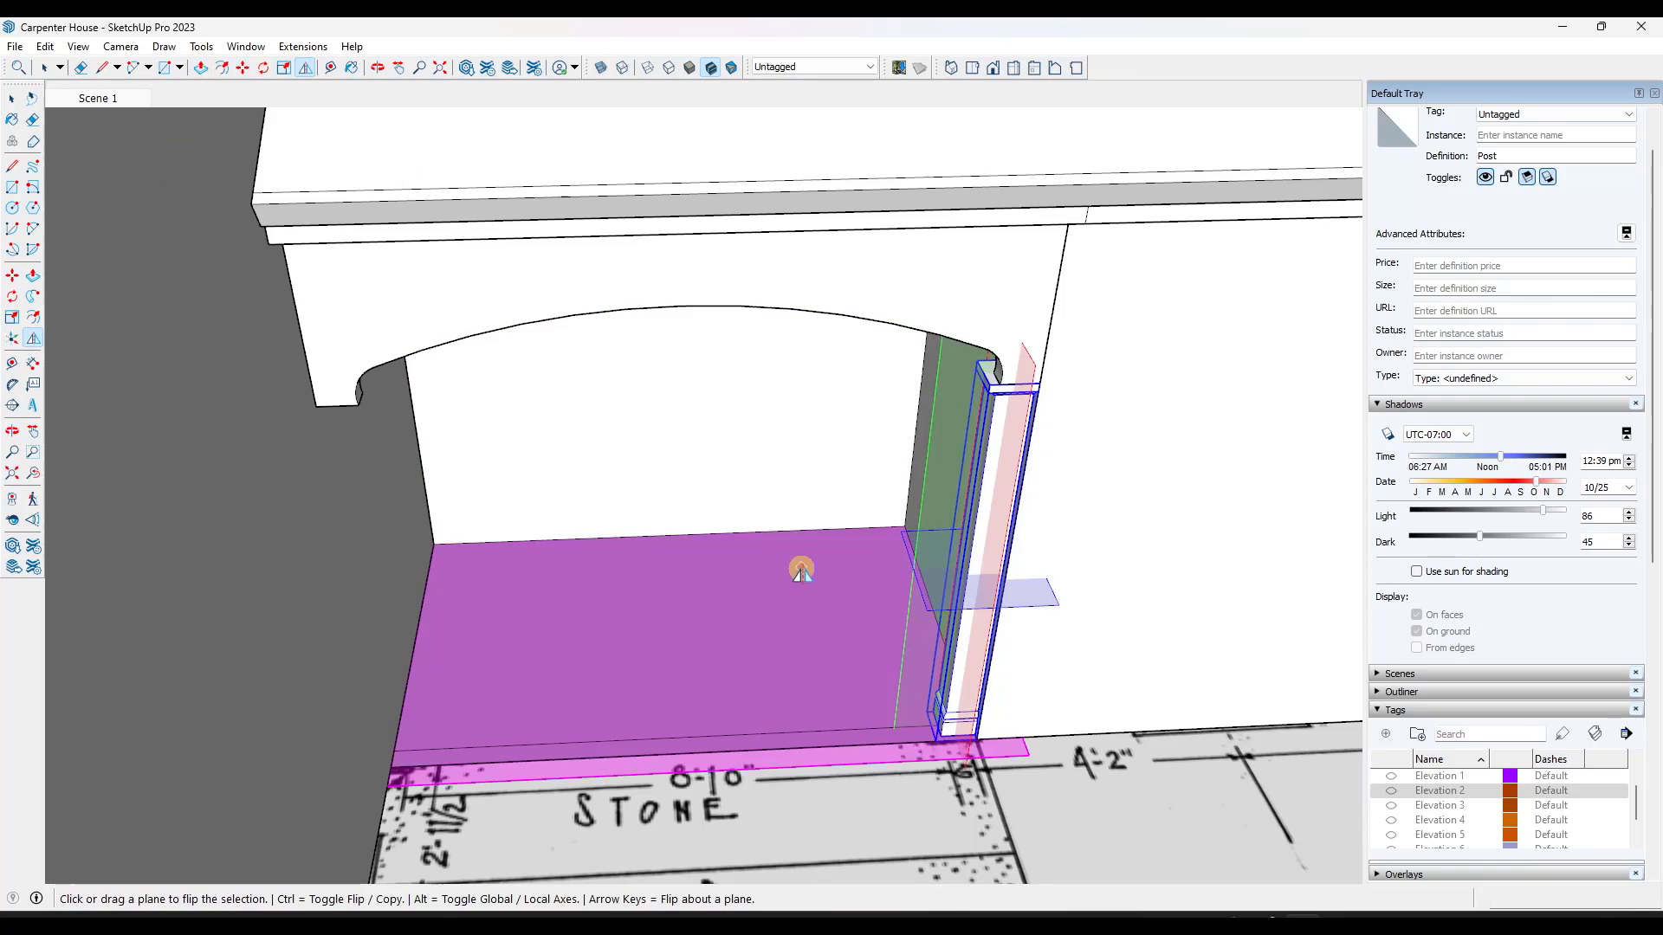
click(690, 752)
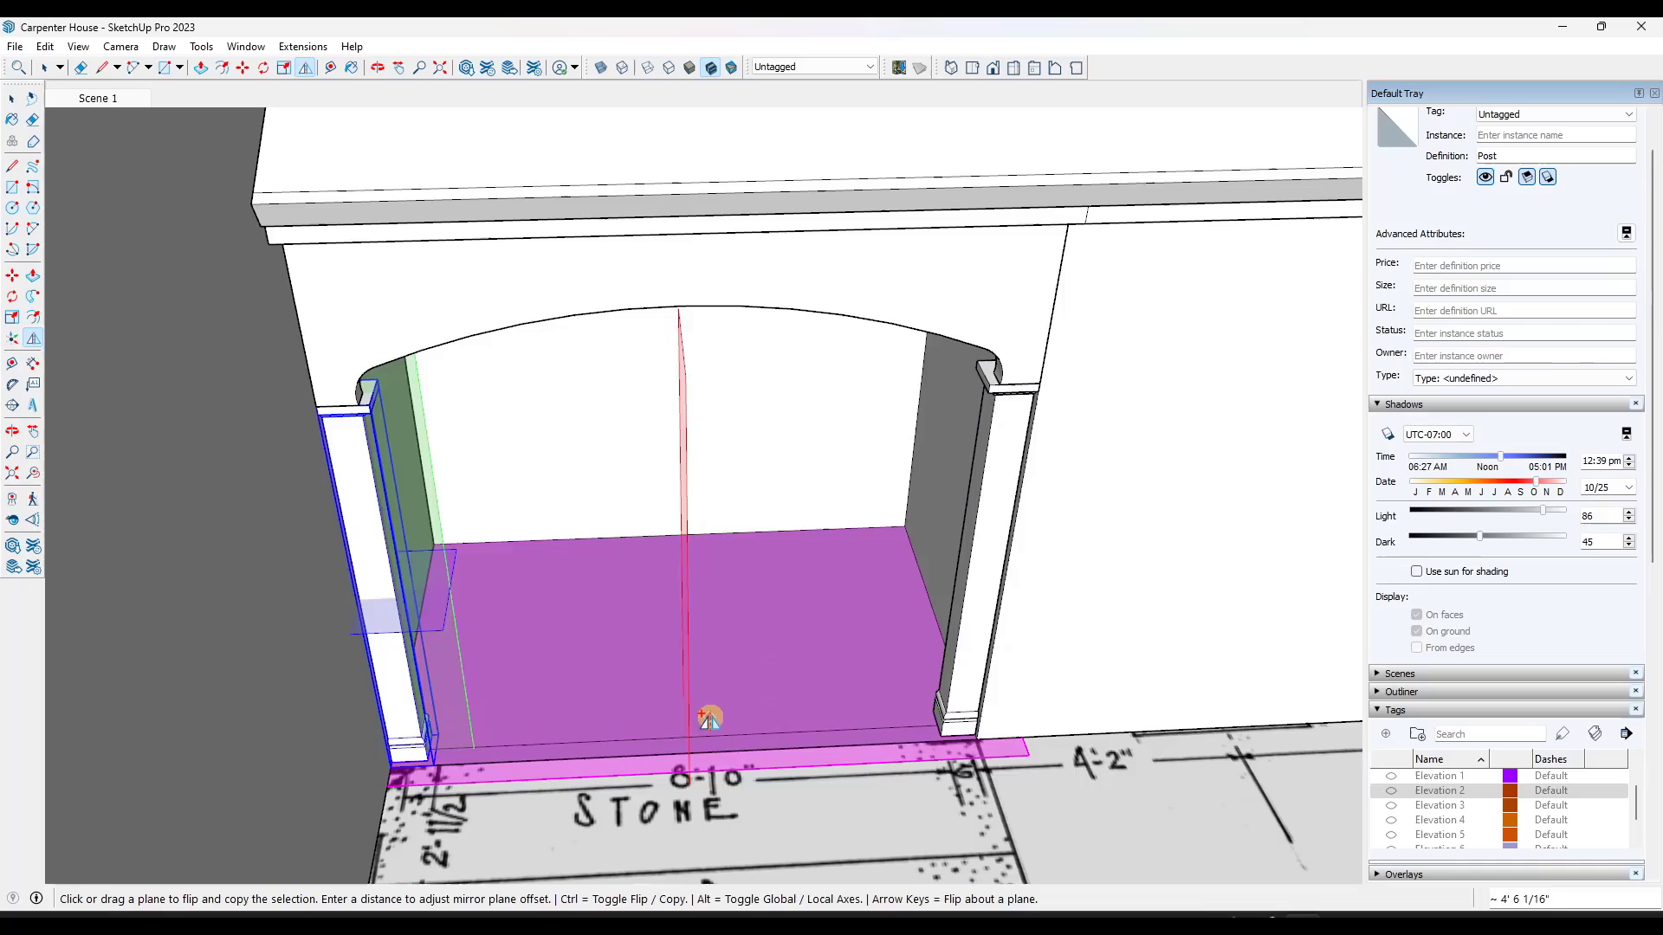
middle_drag(706, 717, 727, 674)
scroll(624, 490, down, 5)
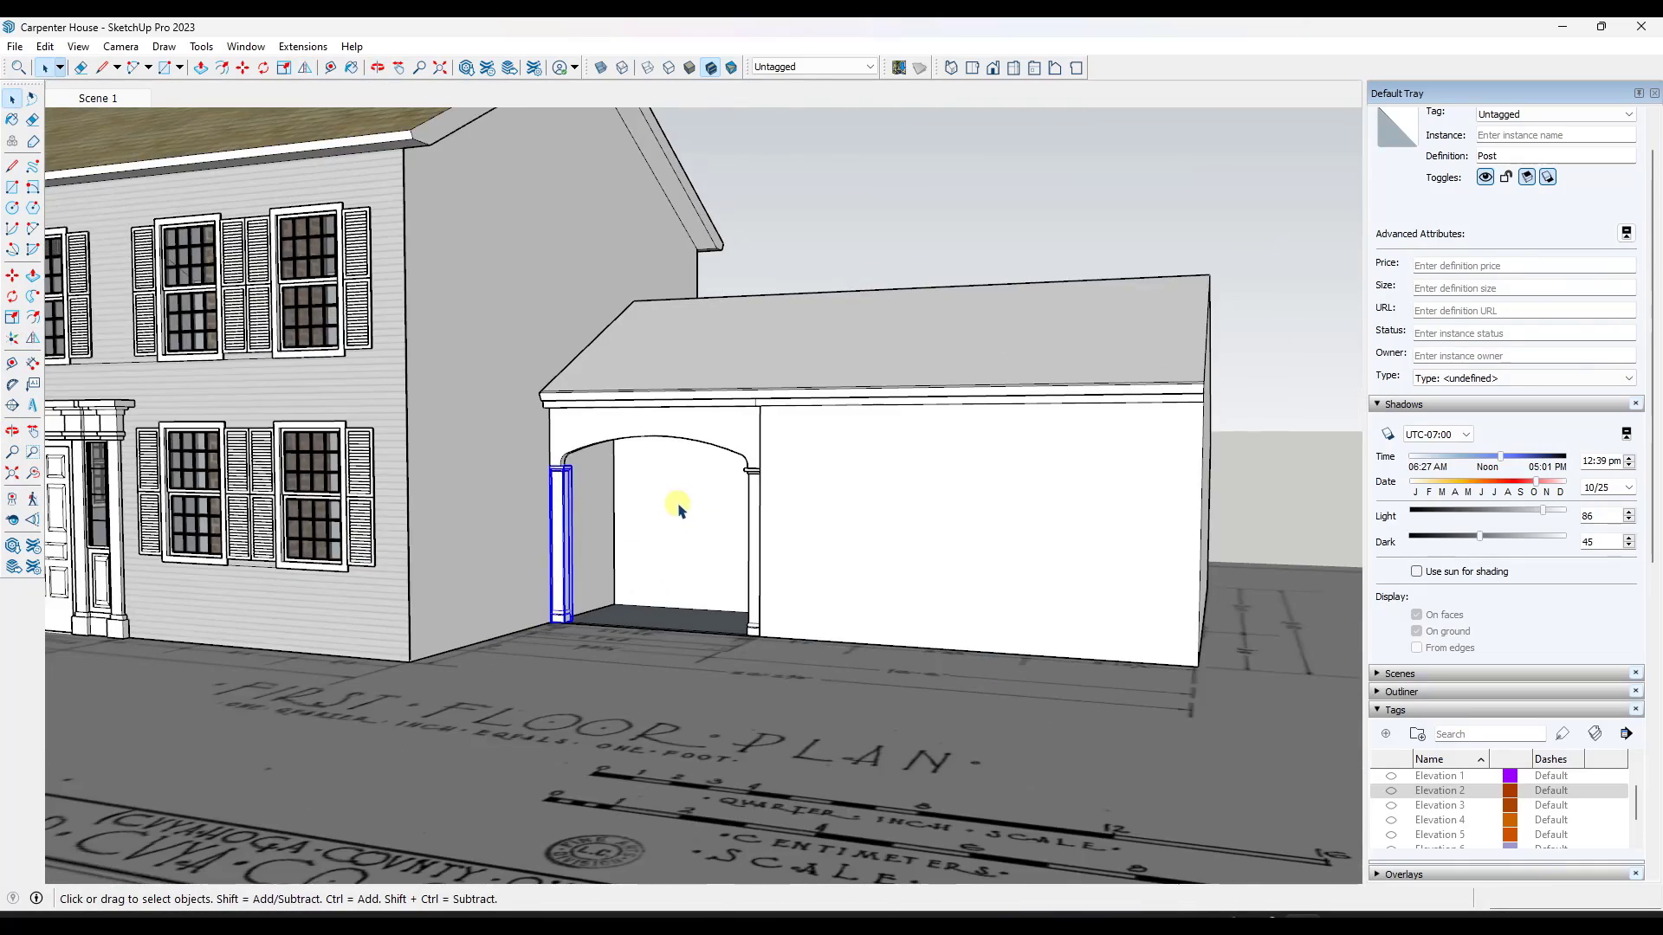
Trace the porch door opening over Elevation 2, offset its sides and head 4" for the trim, and select the door face.
middle_drag(679, 509, 611, 531)
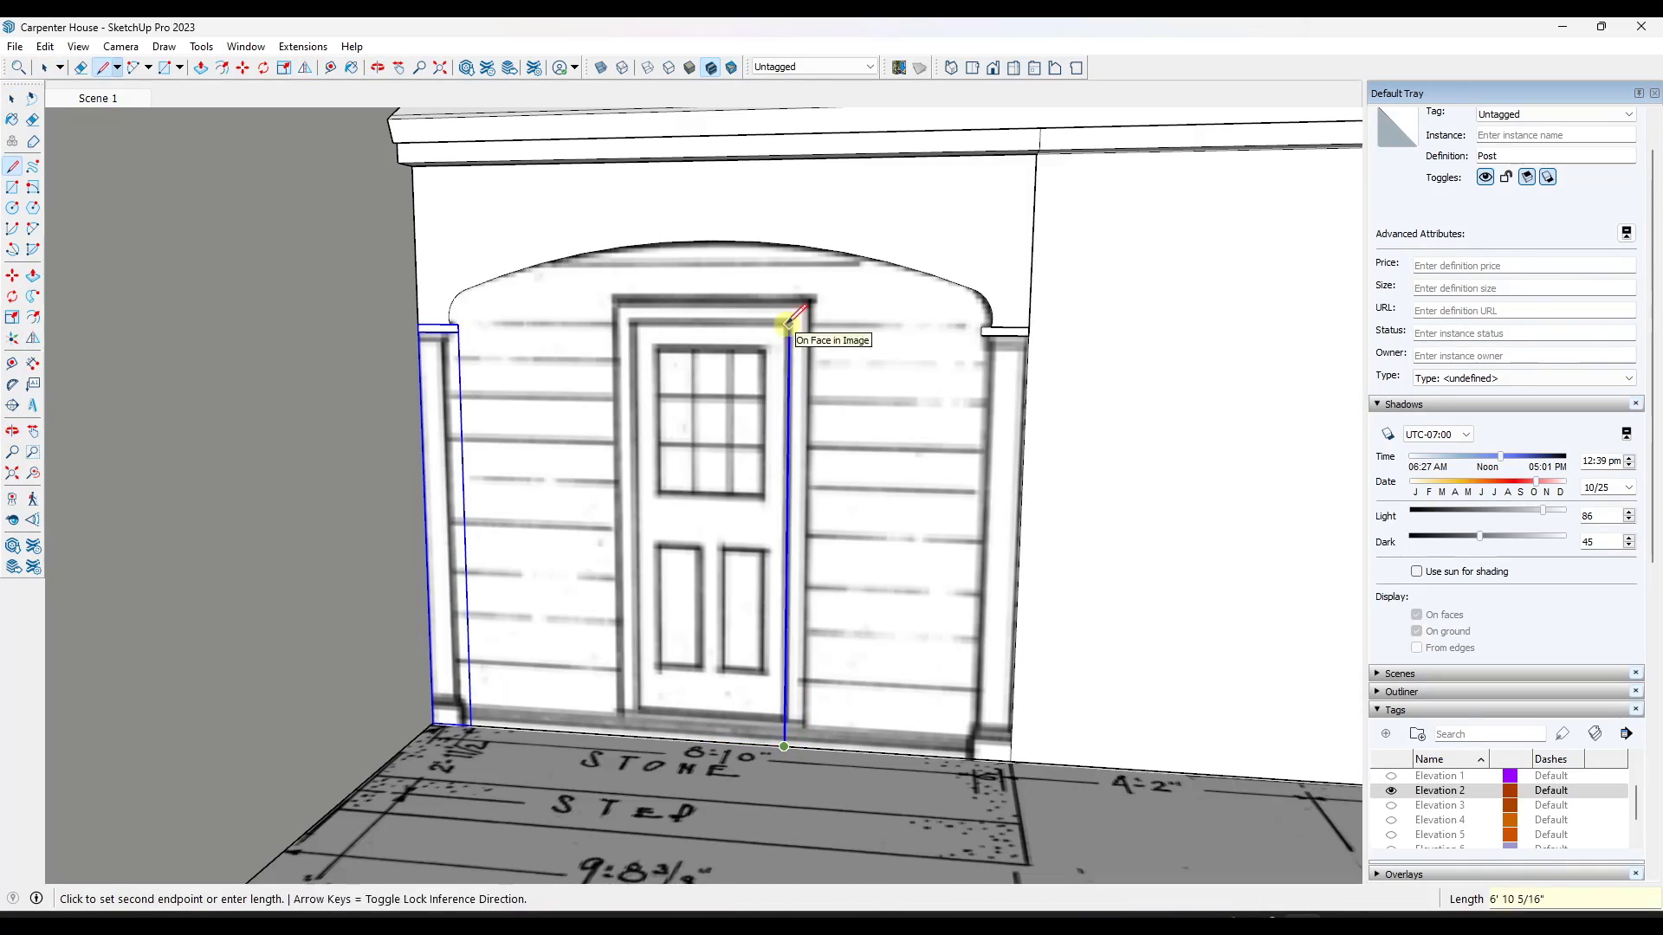
click(705, 742)
key(space)
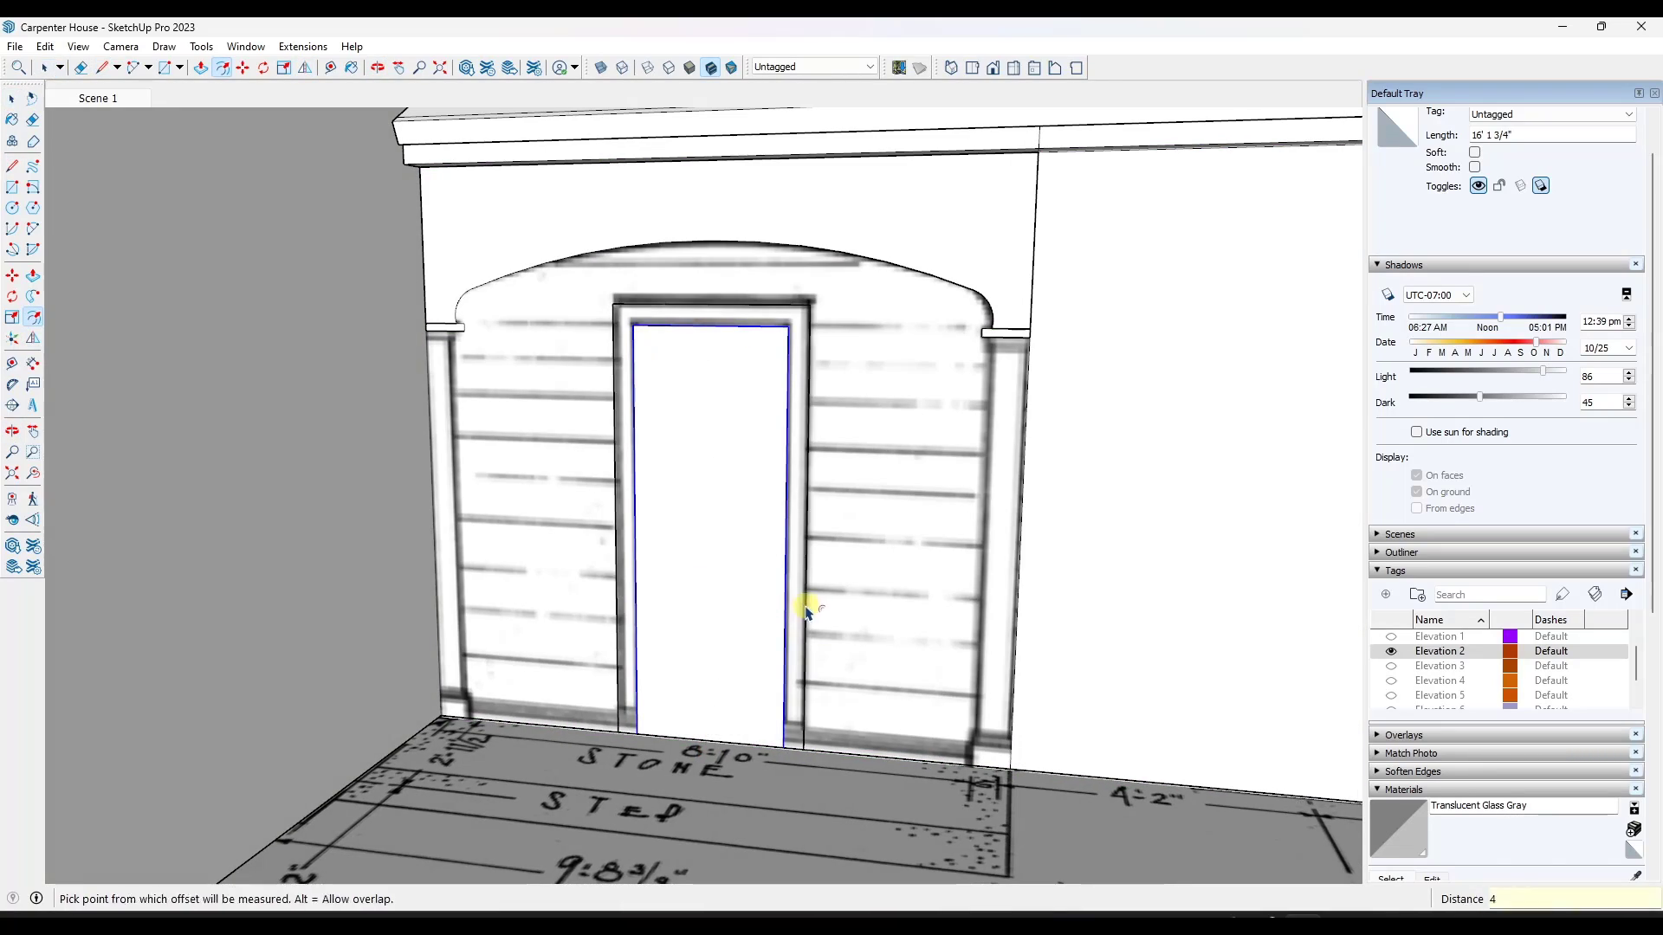
key(space)
click(731, 497)
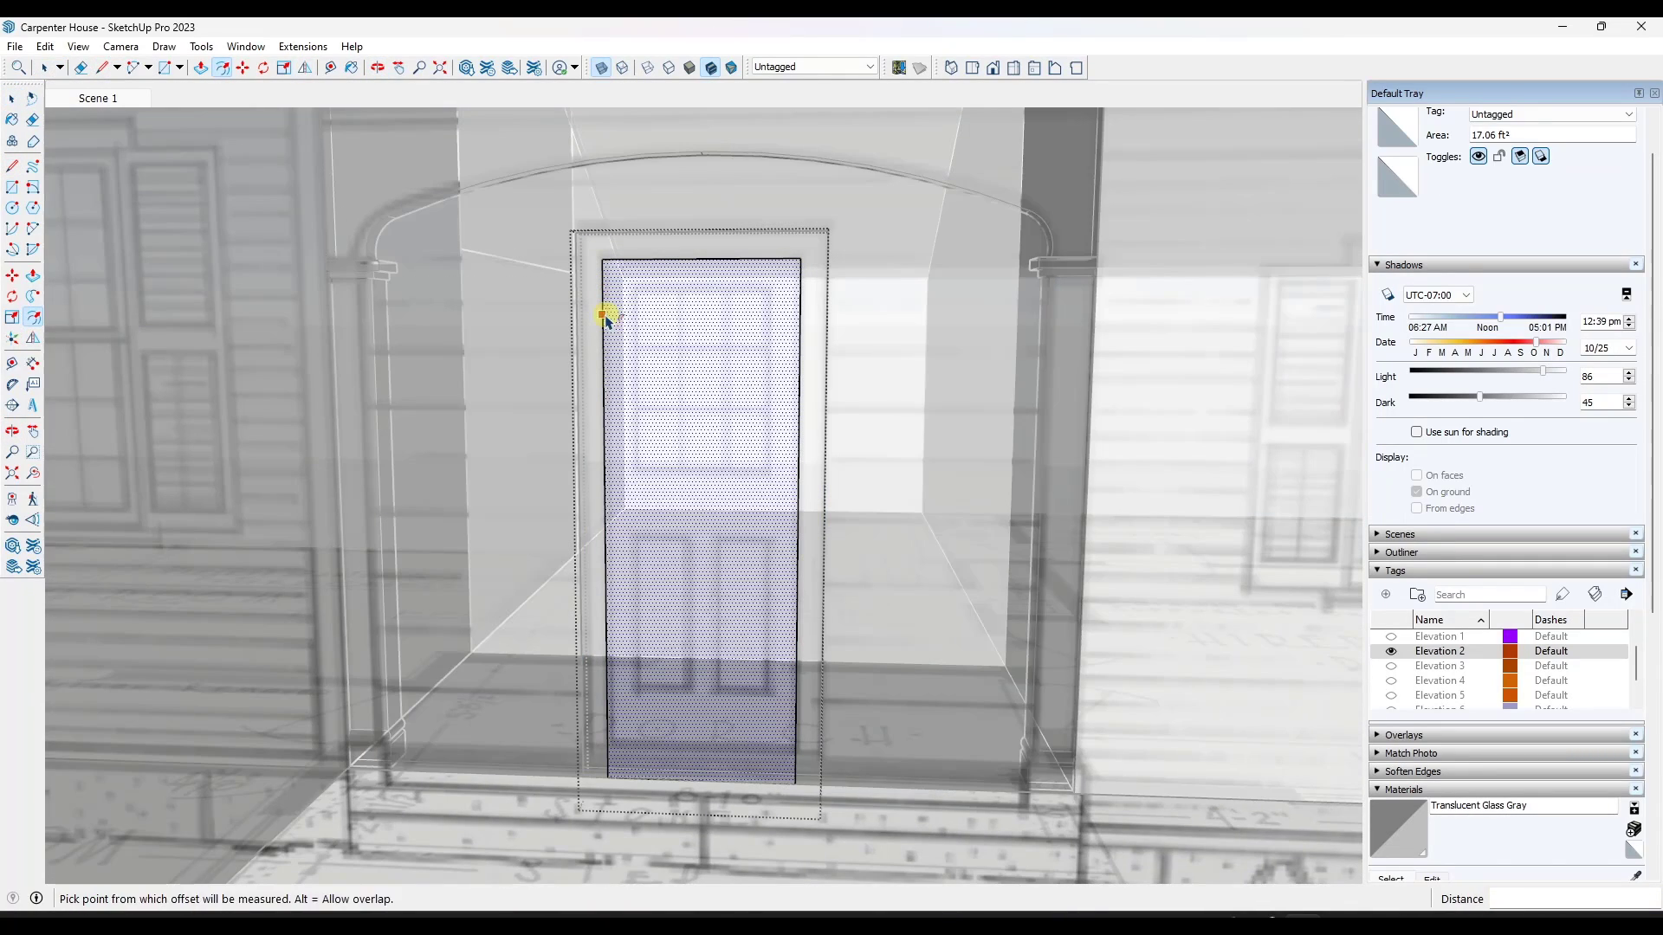
Build the porch door with a three-by-three grid of Pane components and two lower panels, and toggle the visibility of Elevation 2.
scroll(724, 293, up, 3)
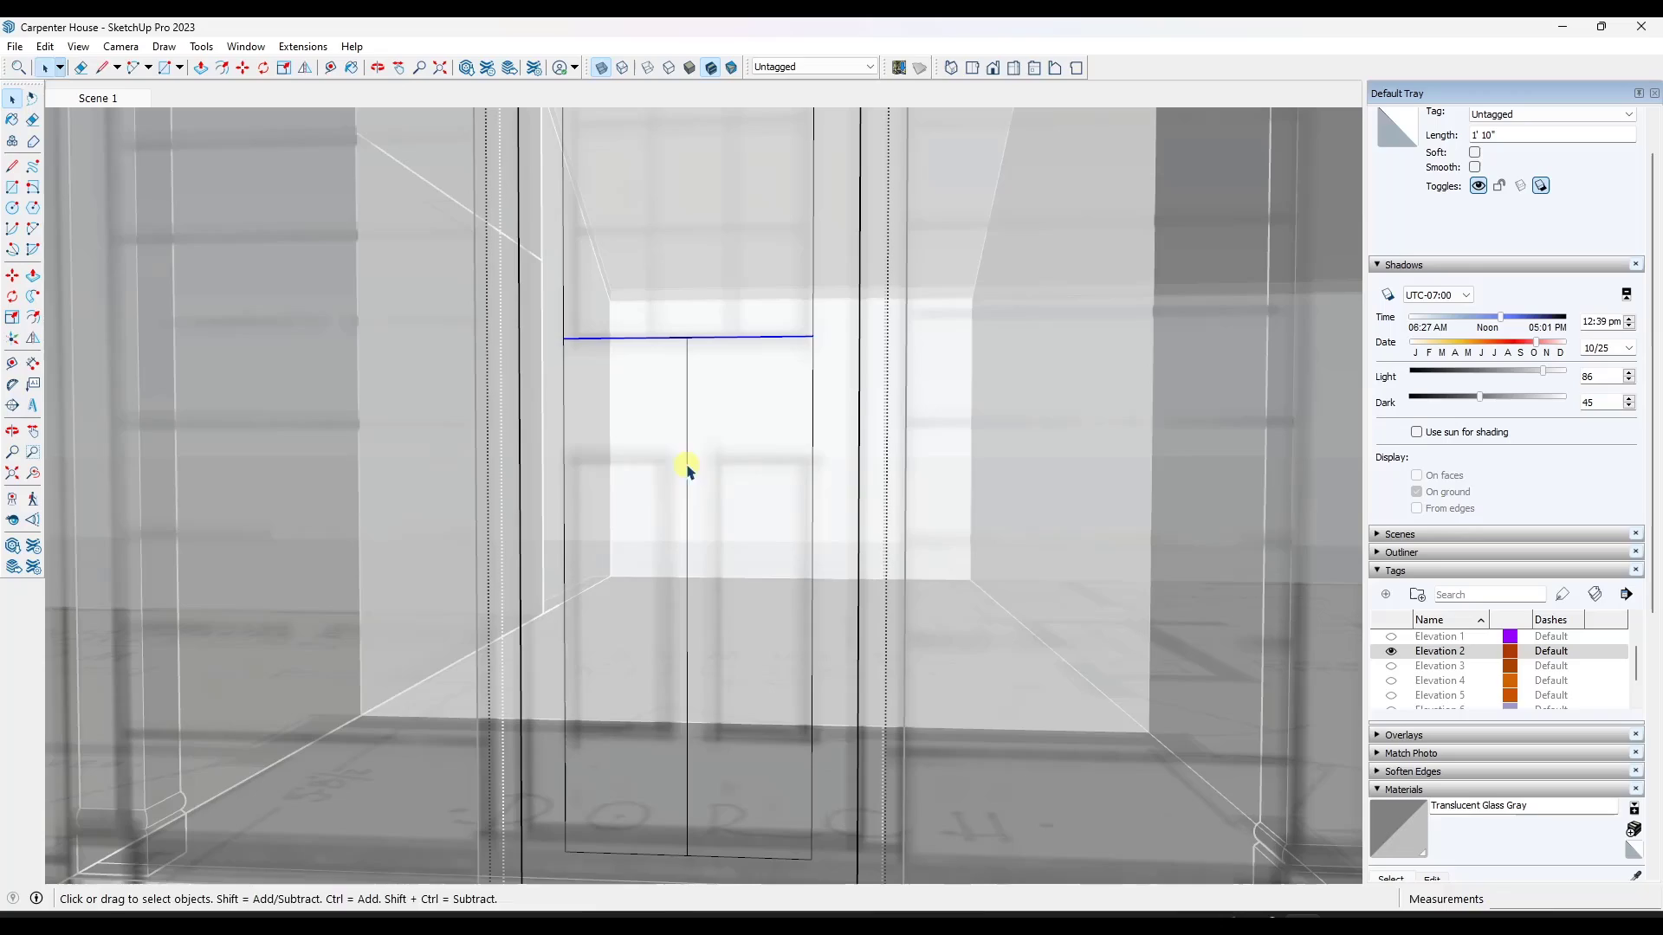
middle_drag(564, 548, 686, 594)
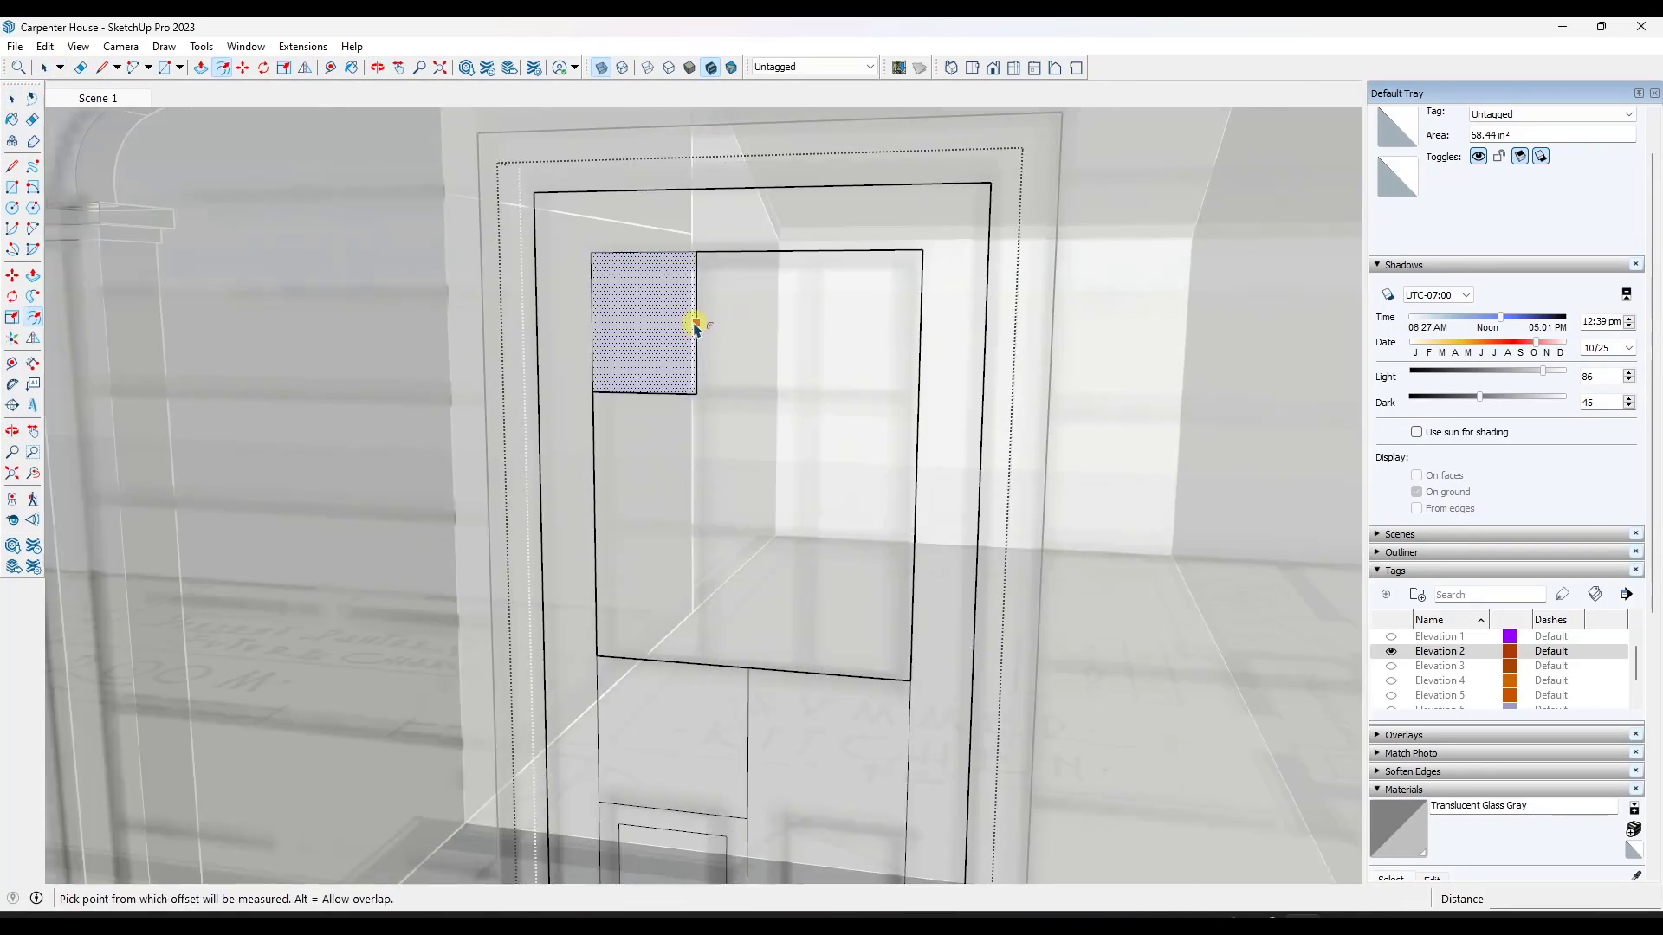
click(702, 329)
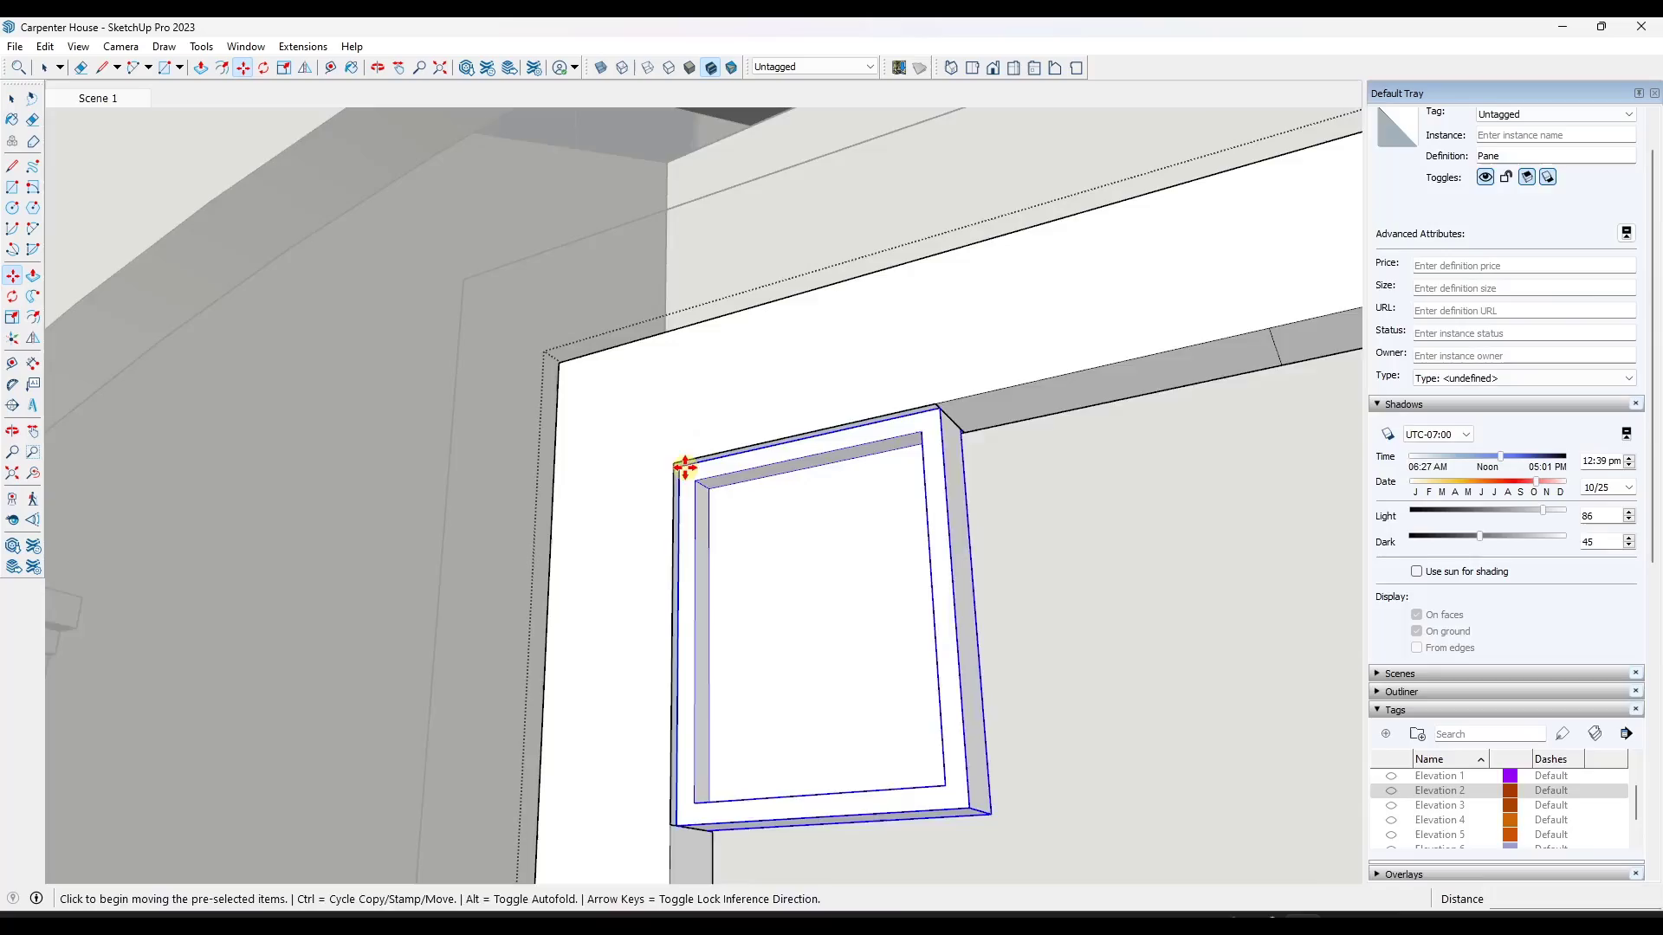
click(899, 579)
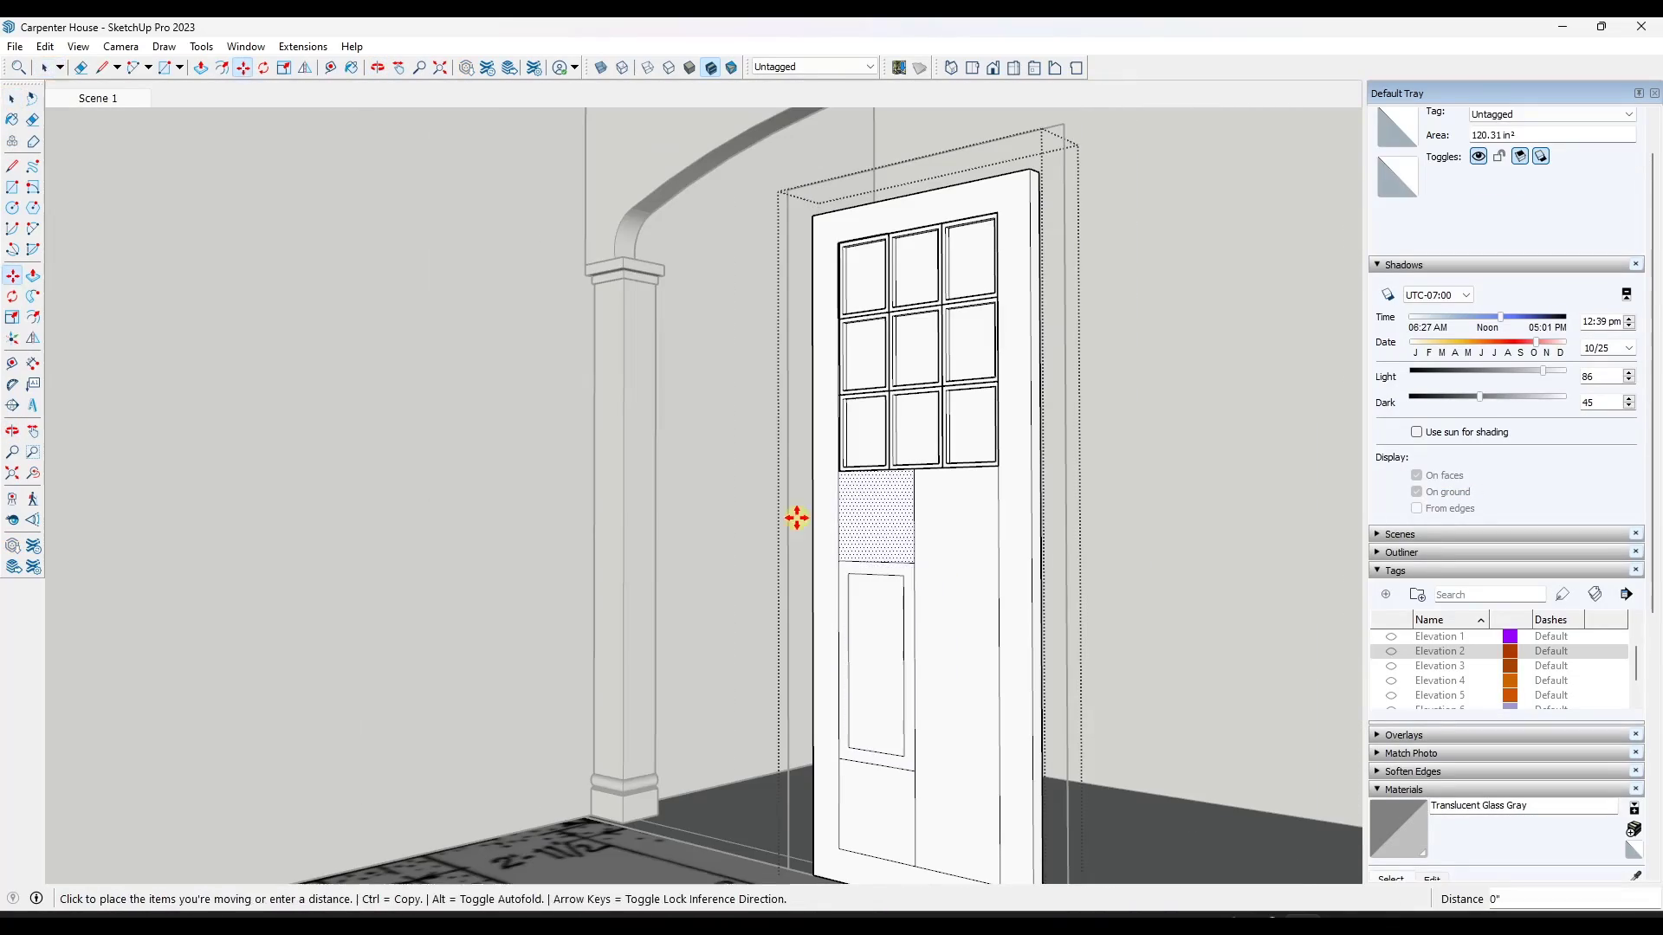
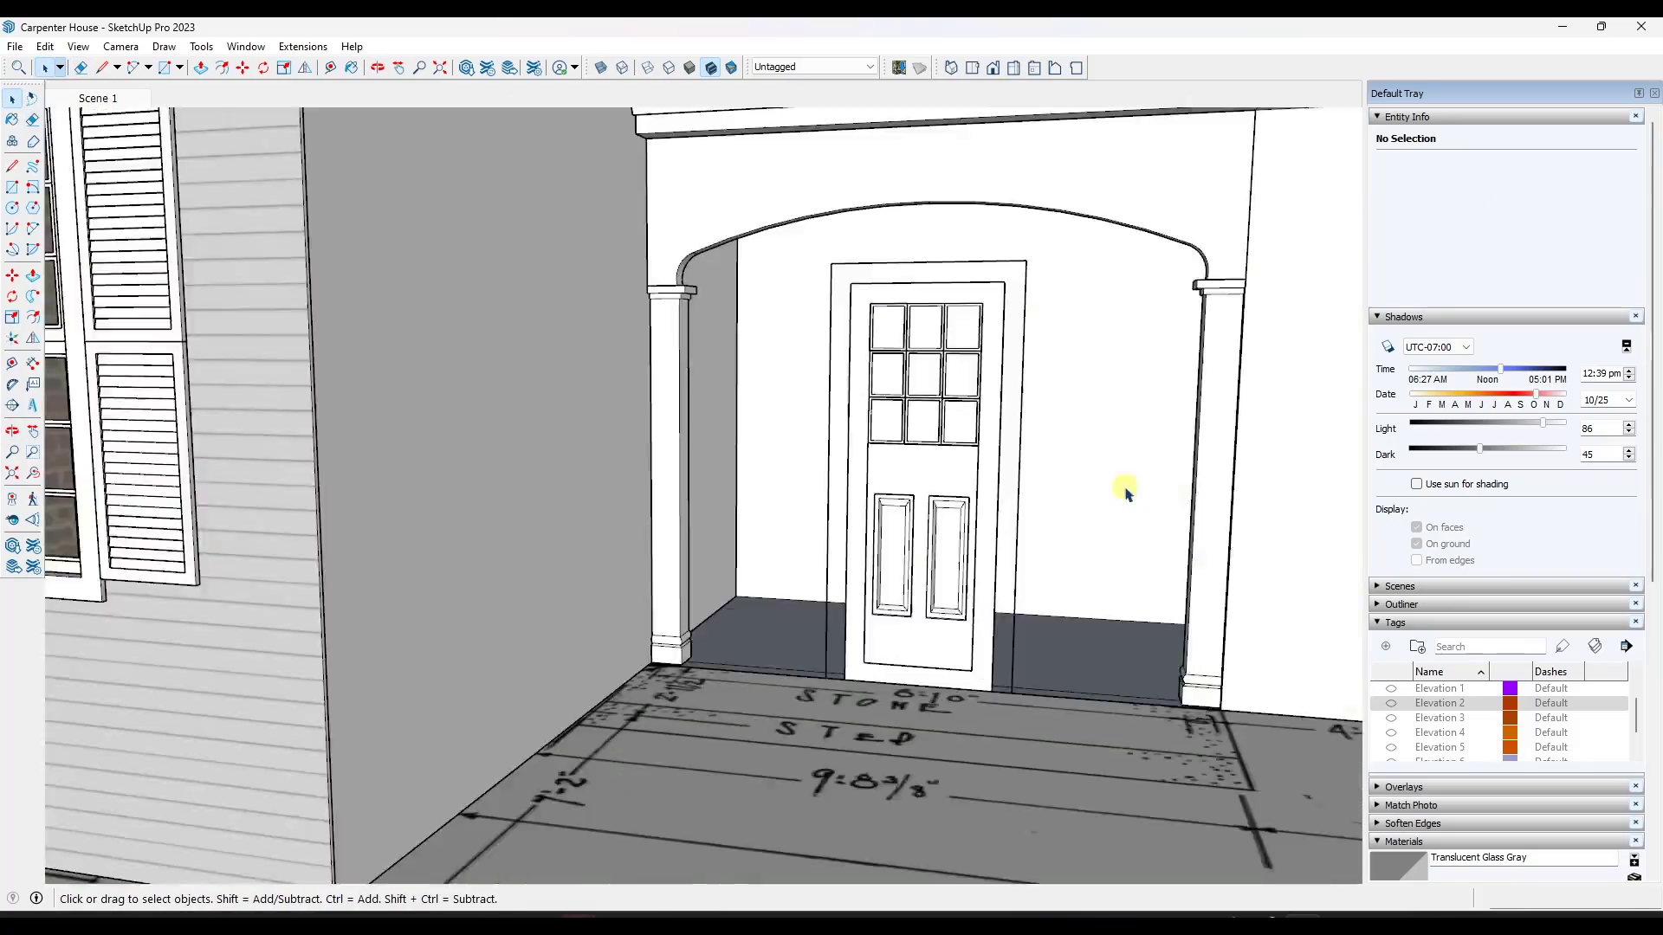
click(1391, 703)
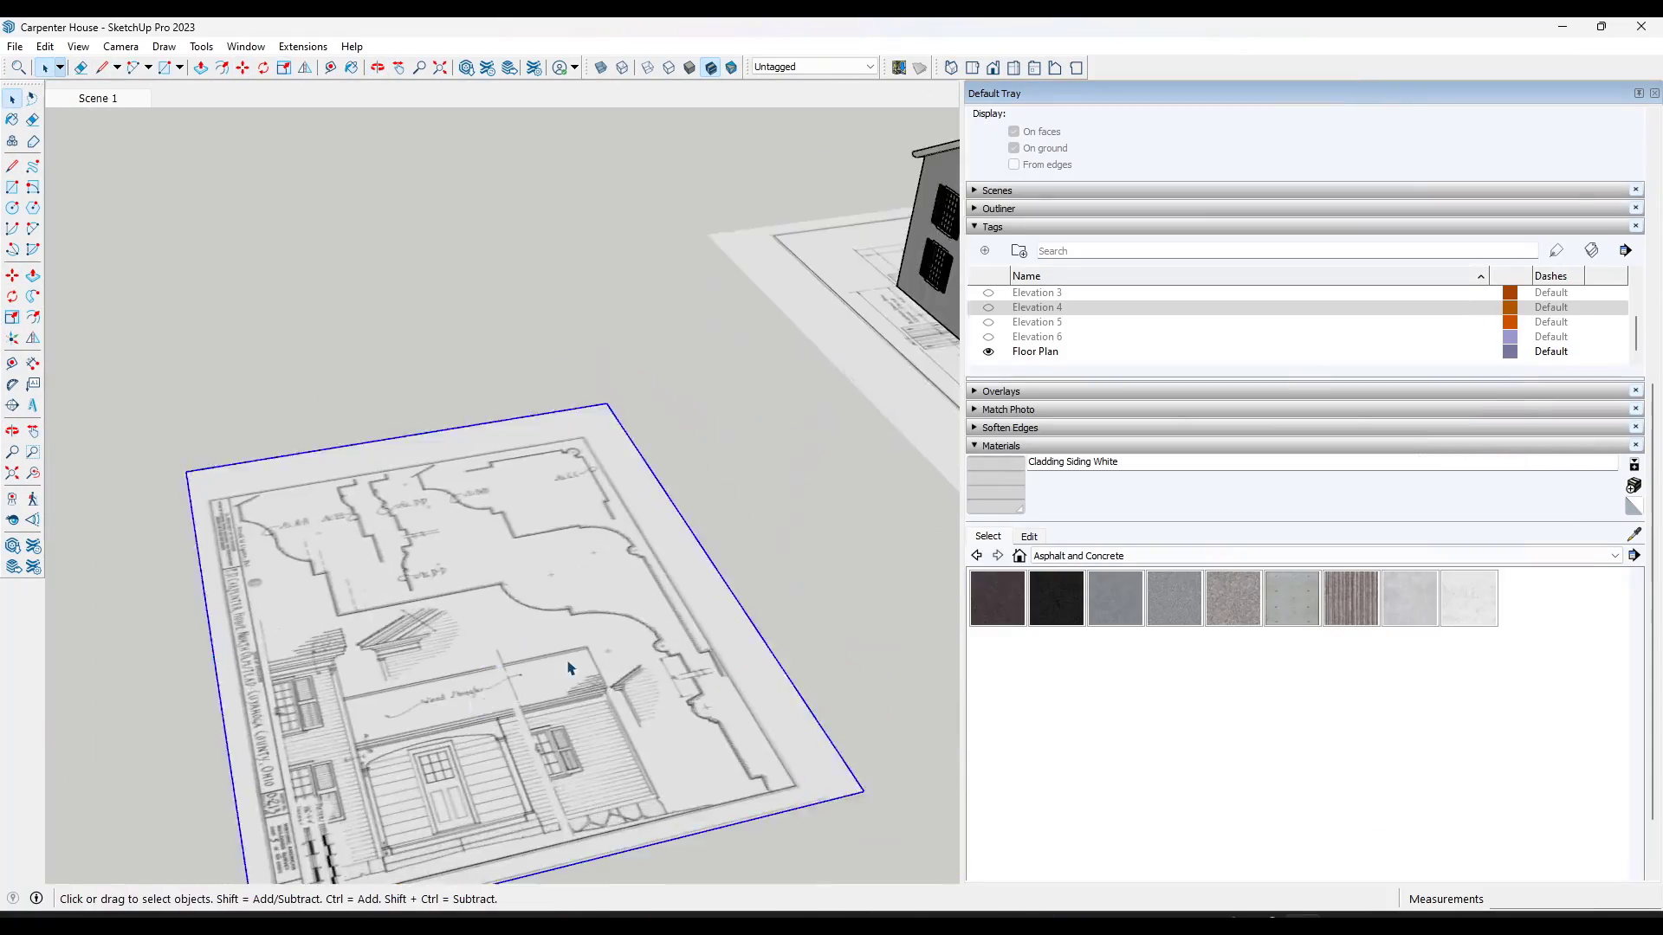
Rescale the imported detail sheet to real size from the inch marks on its scale bar.
scroll(314, 639, up, 5)
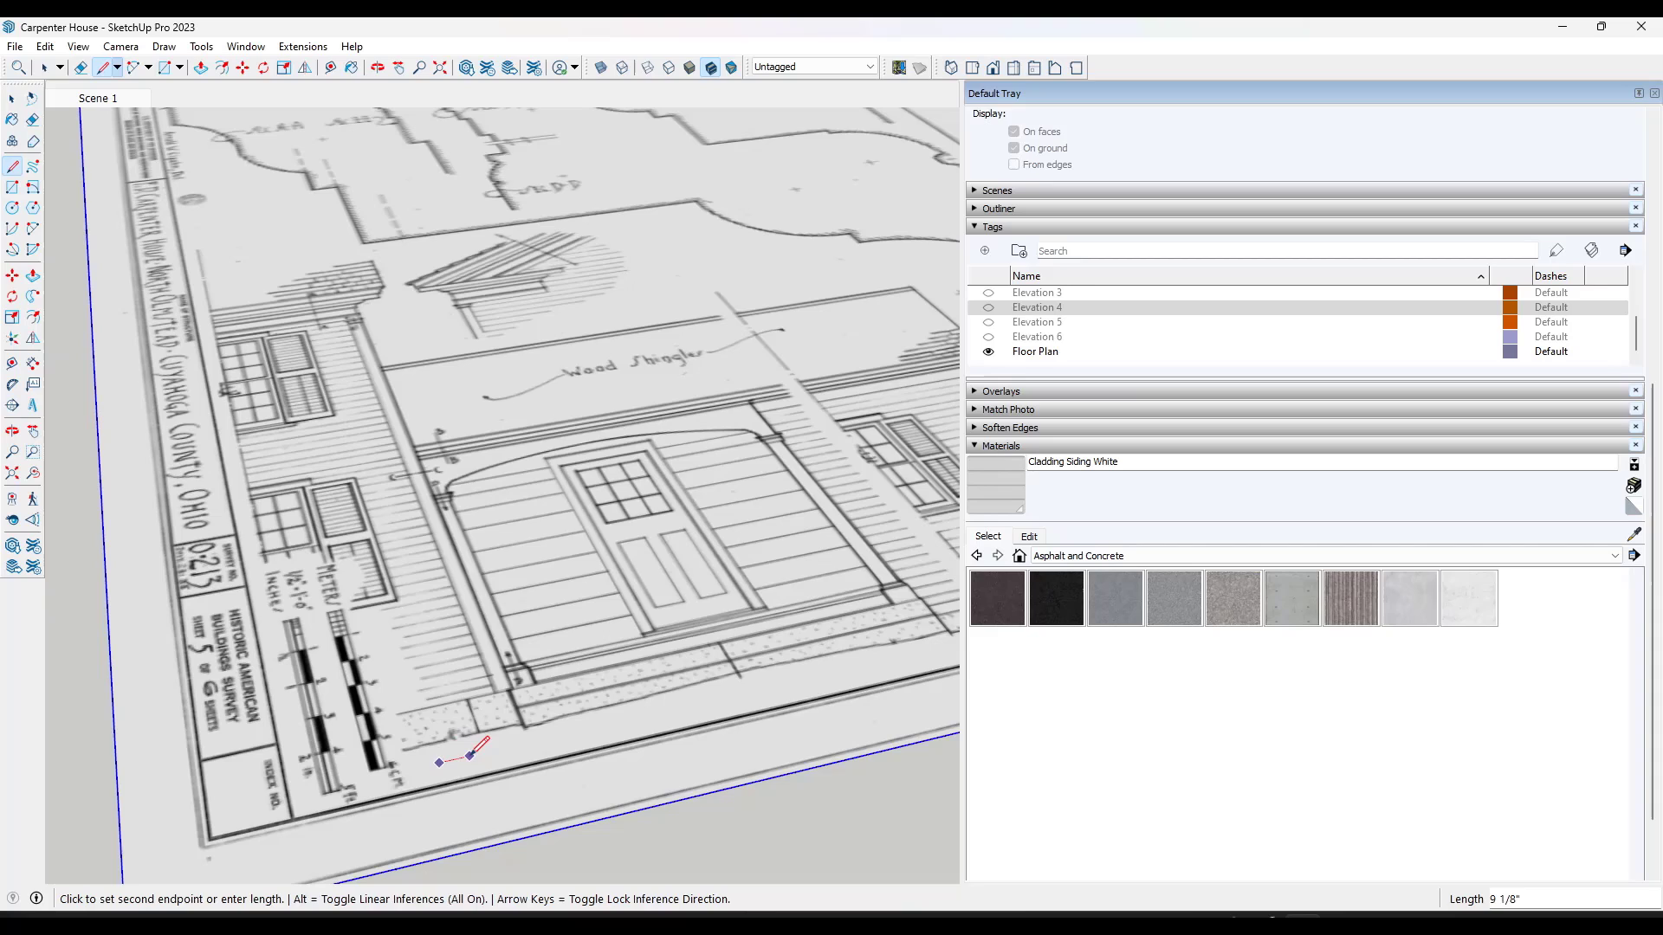
right_click(549, 216)
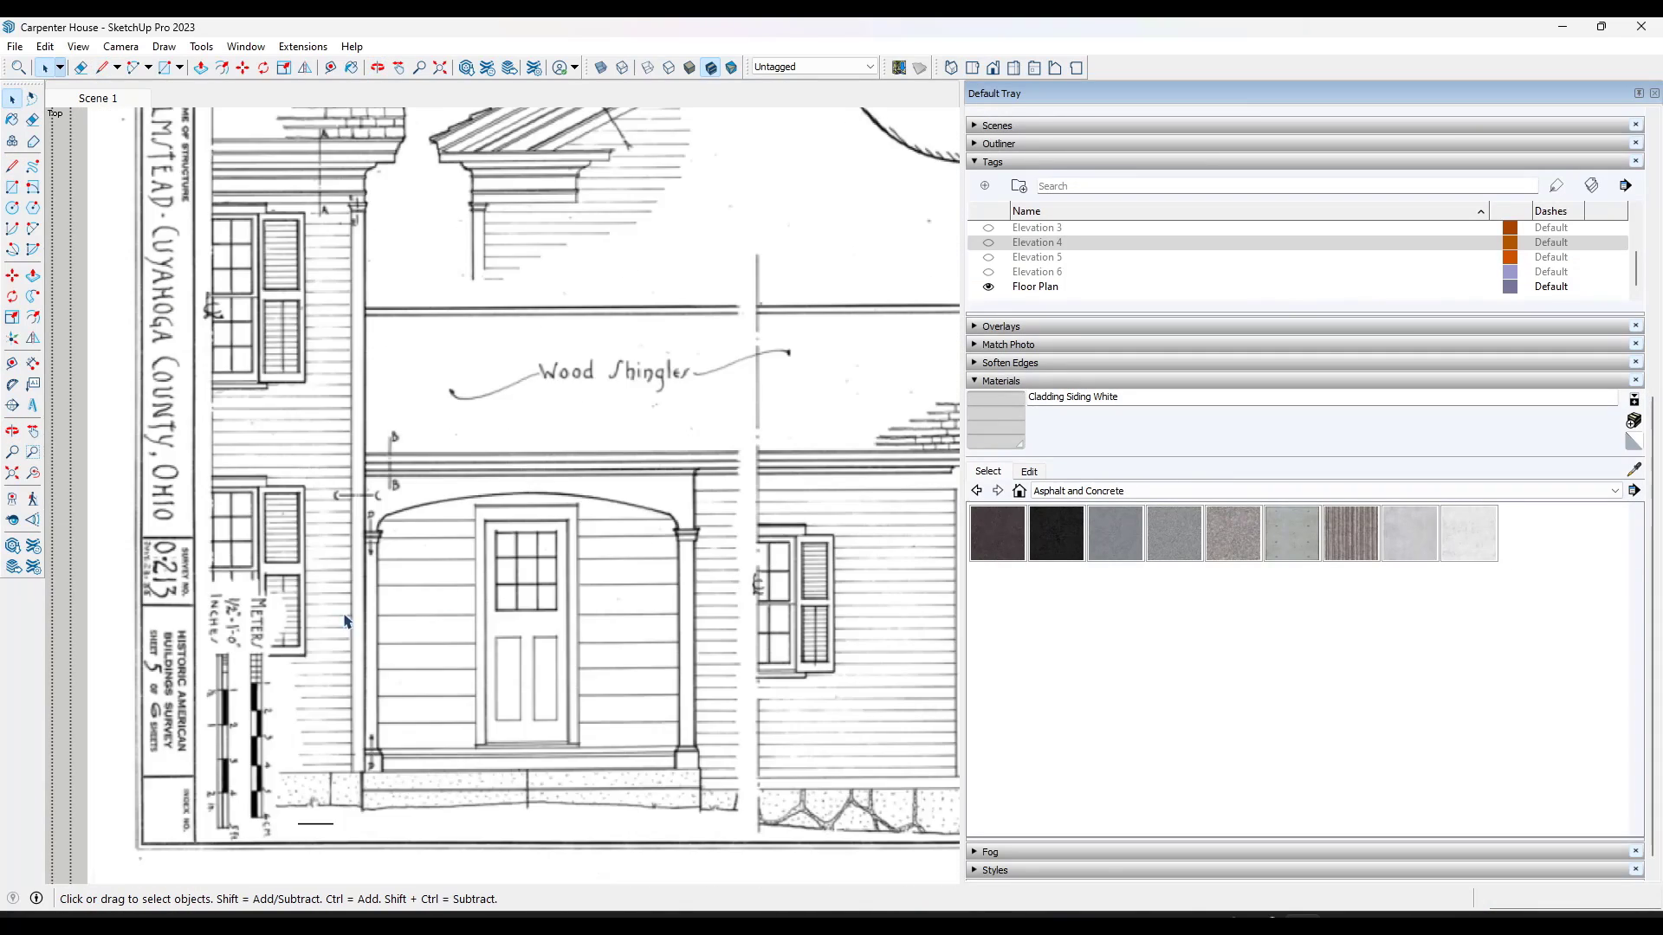
scroll(329, 381, up, 5)
key(t)
click(327, 381)
scroll(312, 383, up, 4)
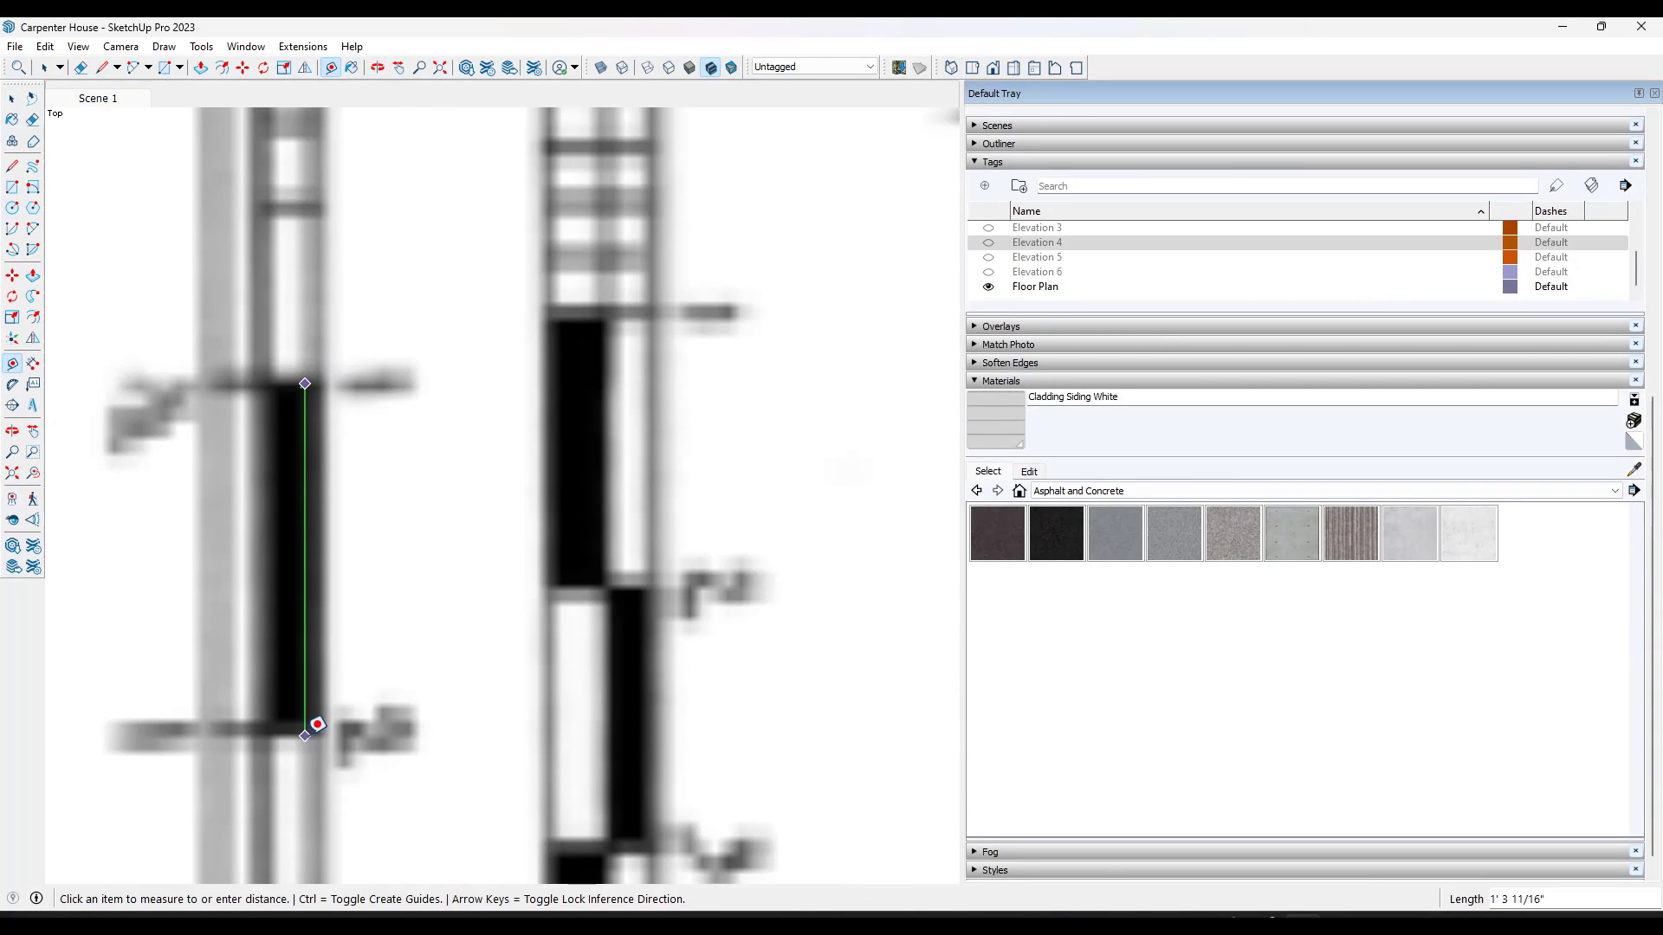
key(Return)
key(Return)
scroll(497, 564, down, 10)
key(space)
Move the rescaled detail sheet close to the house's floor plan sheet.
scroll(419, 594, up, 2)
key(m)
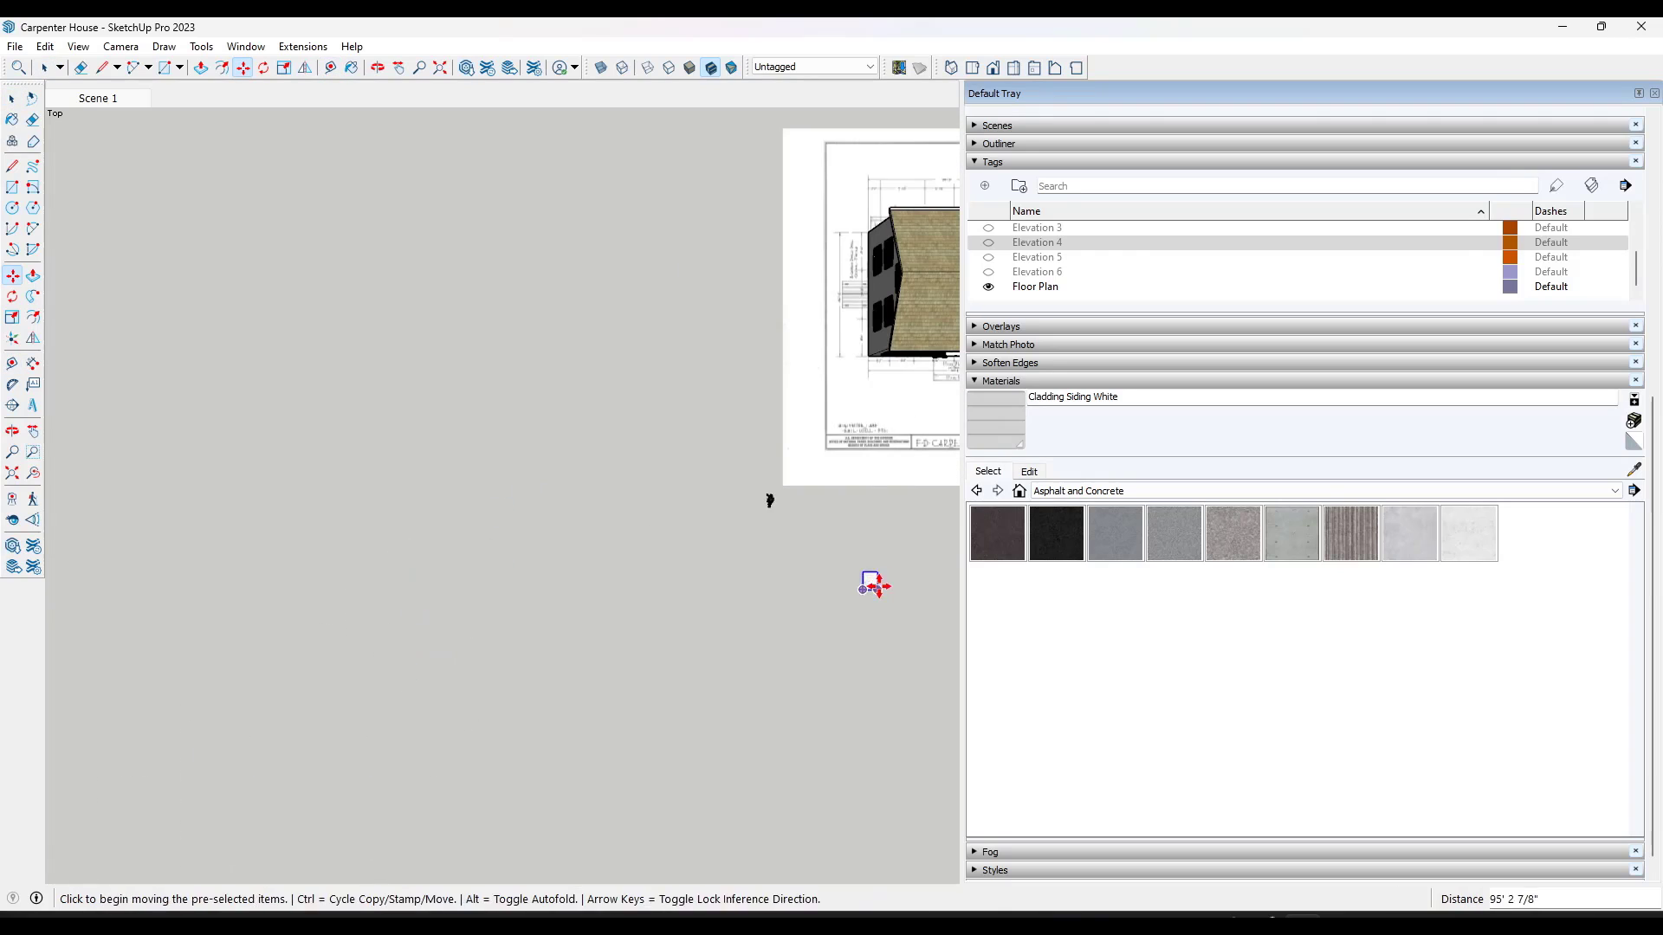
scroll(873, 428, up, 8)
scroll(803, 418, up, 6)
scroll(360, 398, down, 4)
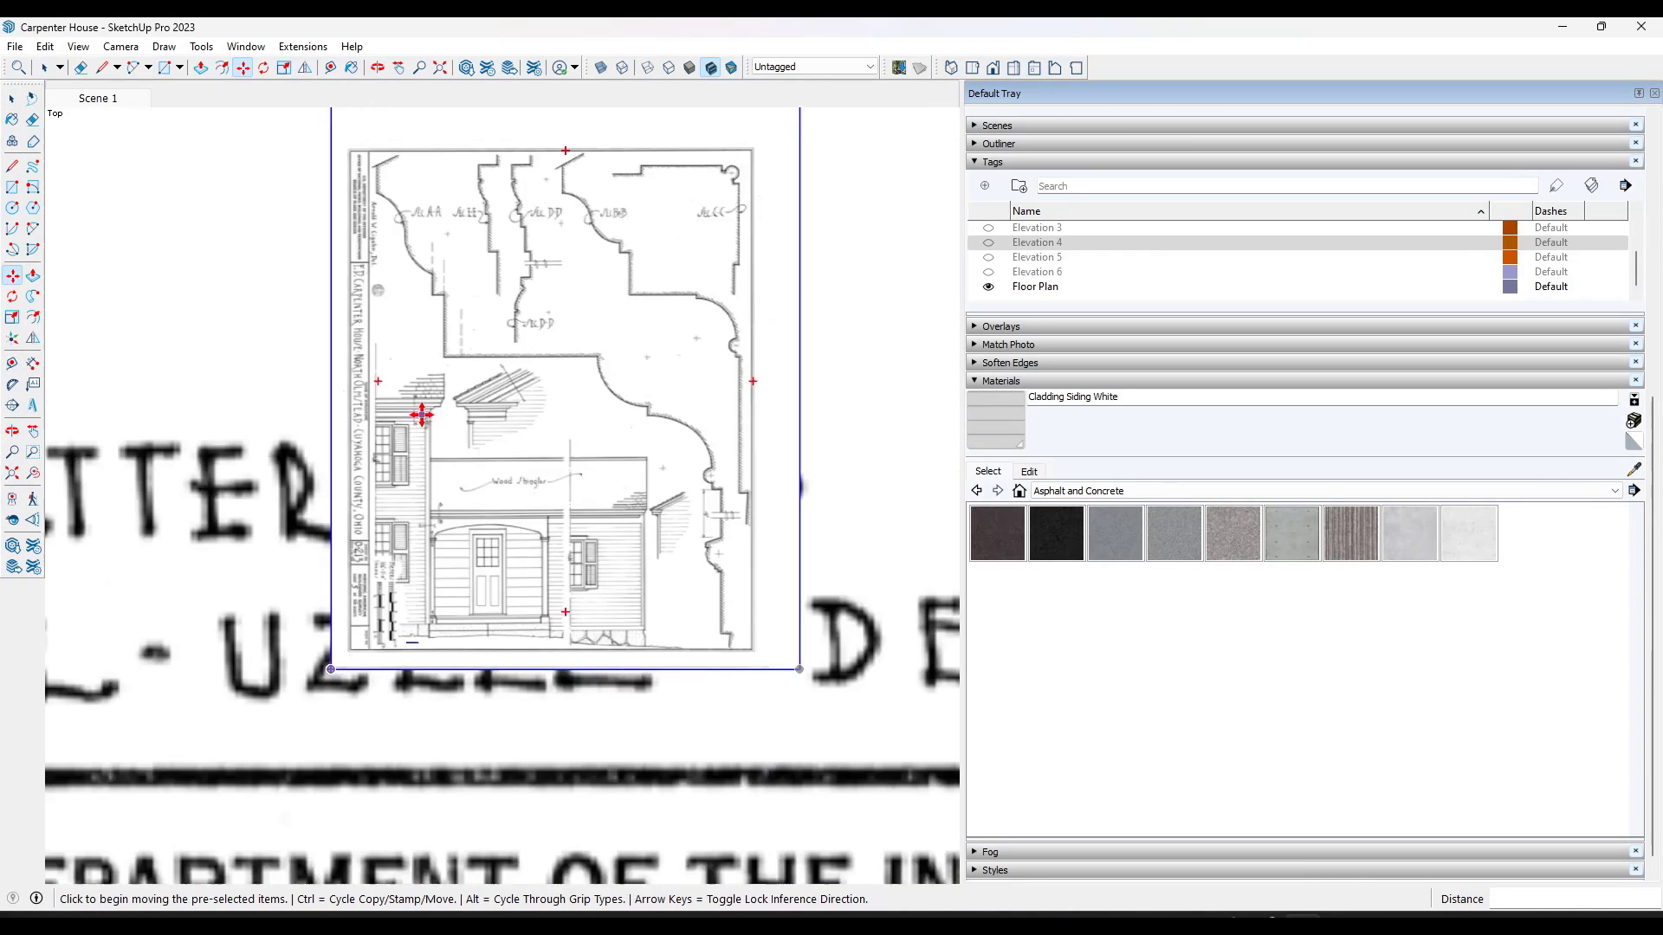
scroll(400, 178, up, 4)
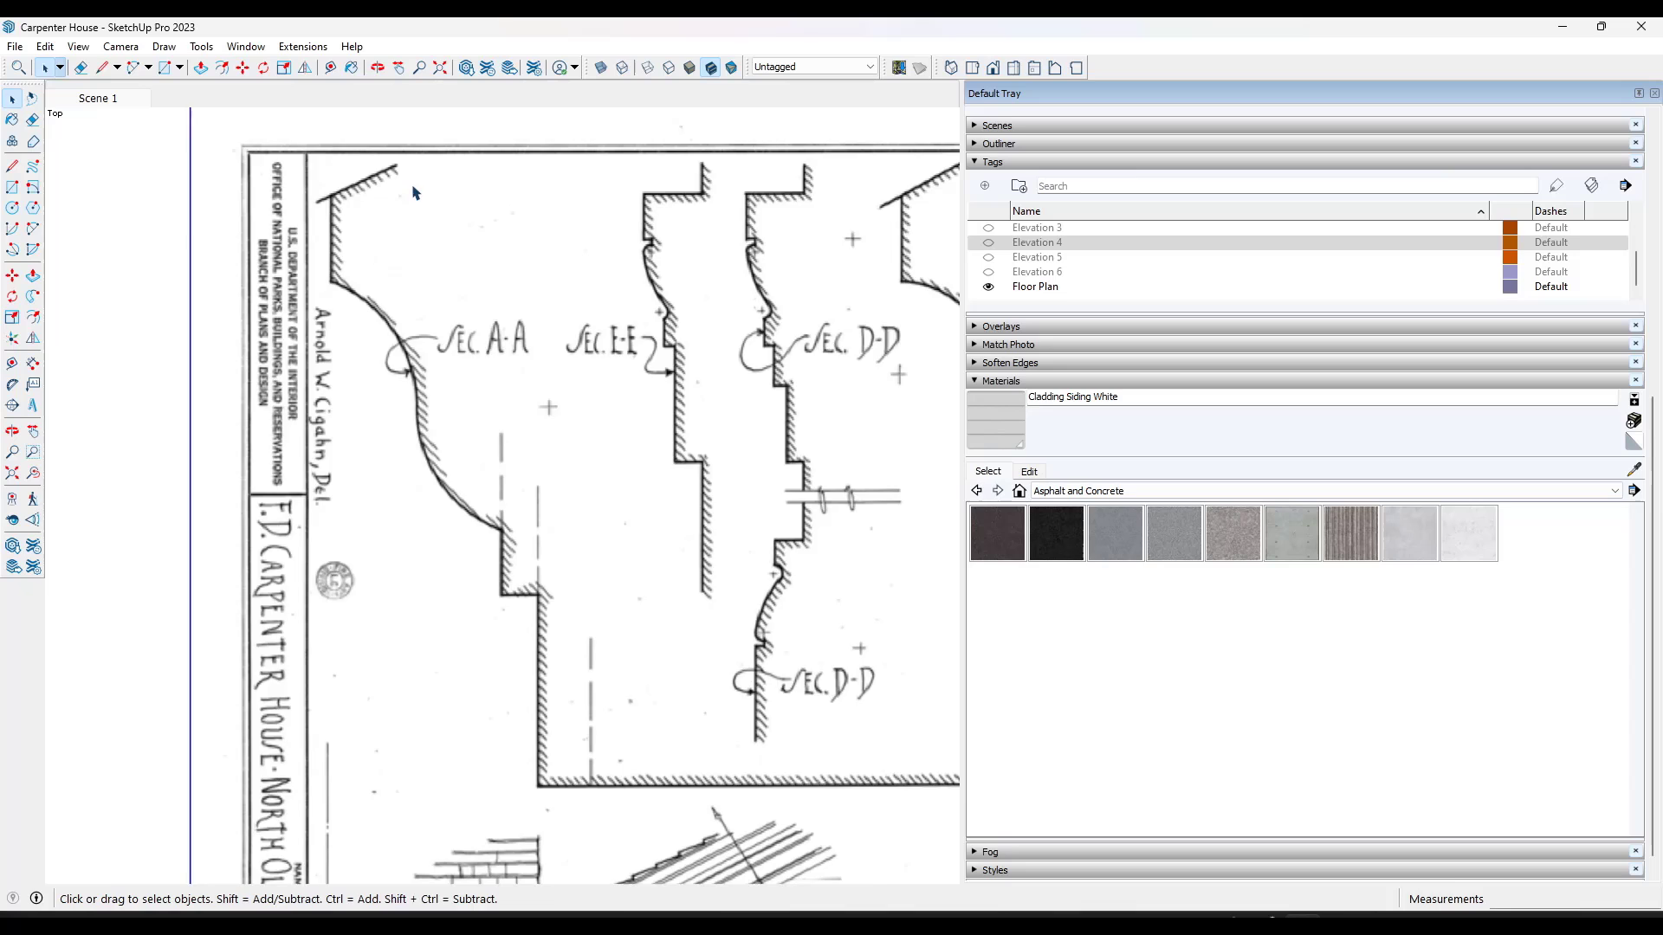
Trace the sloping roof edge, fascia and upper curve of the Section A-A cornice profile.
key(l)
click(406, 176)
scroll(359, 257, up, 2)
click(358, 259)
click(440, 371)
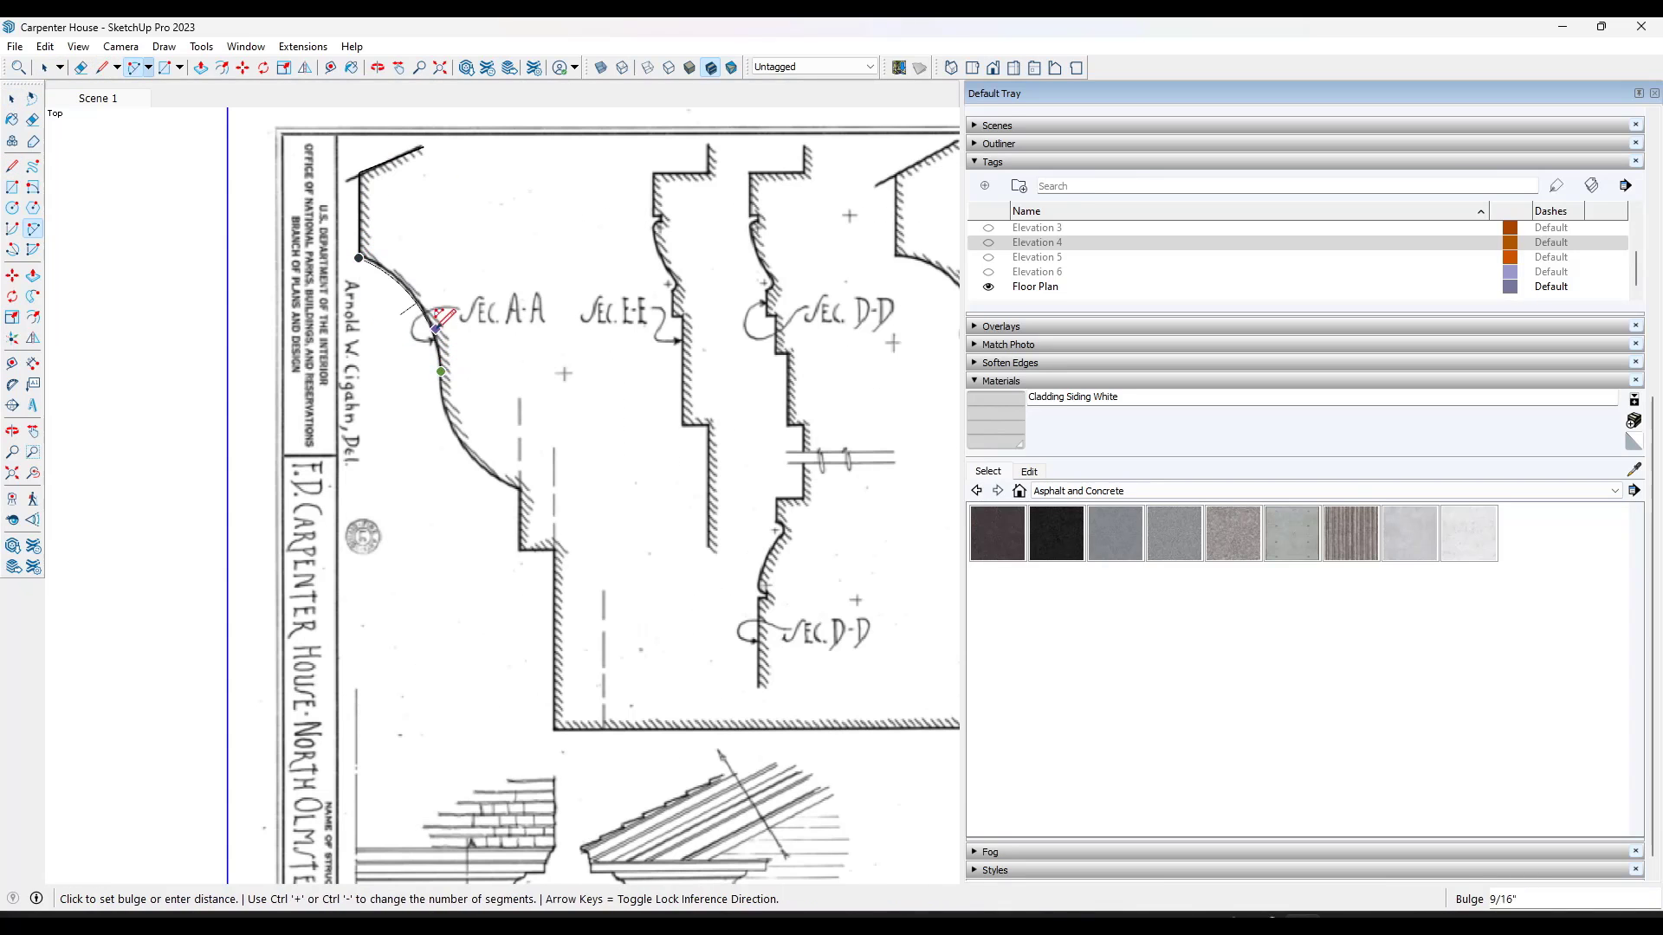
Trace the stepped edges below the Section A-A curve and the long horizontal soffit line.
click(519, 549)
click(554, 549)
scroll(546, 519, down, 2)
click(546, 587)
scroll(761, 579, up, 4)
click(761, 572)
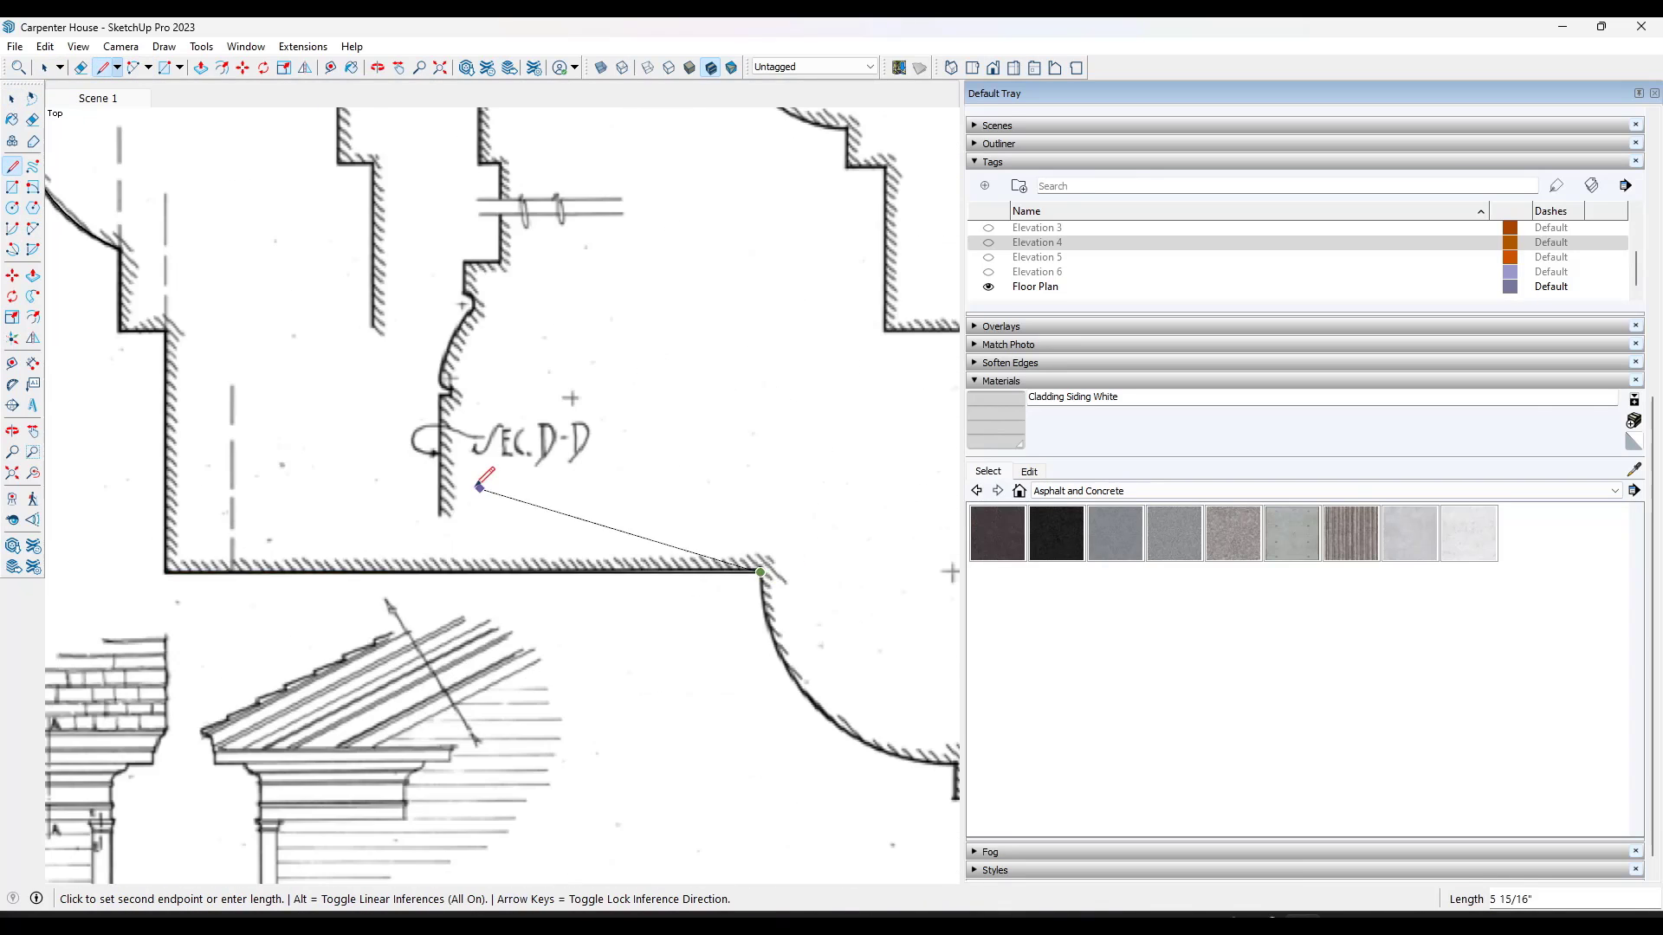
Trace the quarter-round curve at the end of the long soffit line with an arc.
key(a)
click(377, 345)
click(705, 683)
click(490, 598)
scroll(537, 520, down, 1)
scroll(750, 707, up, 1)
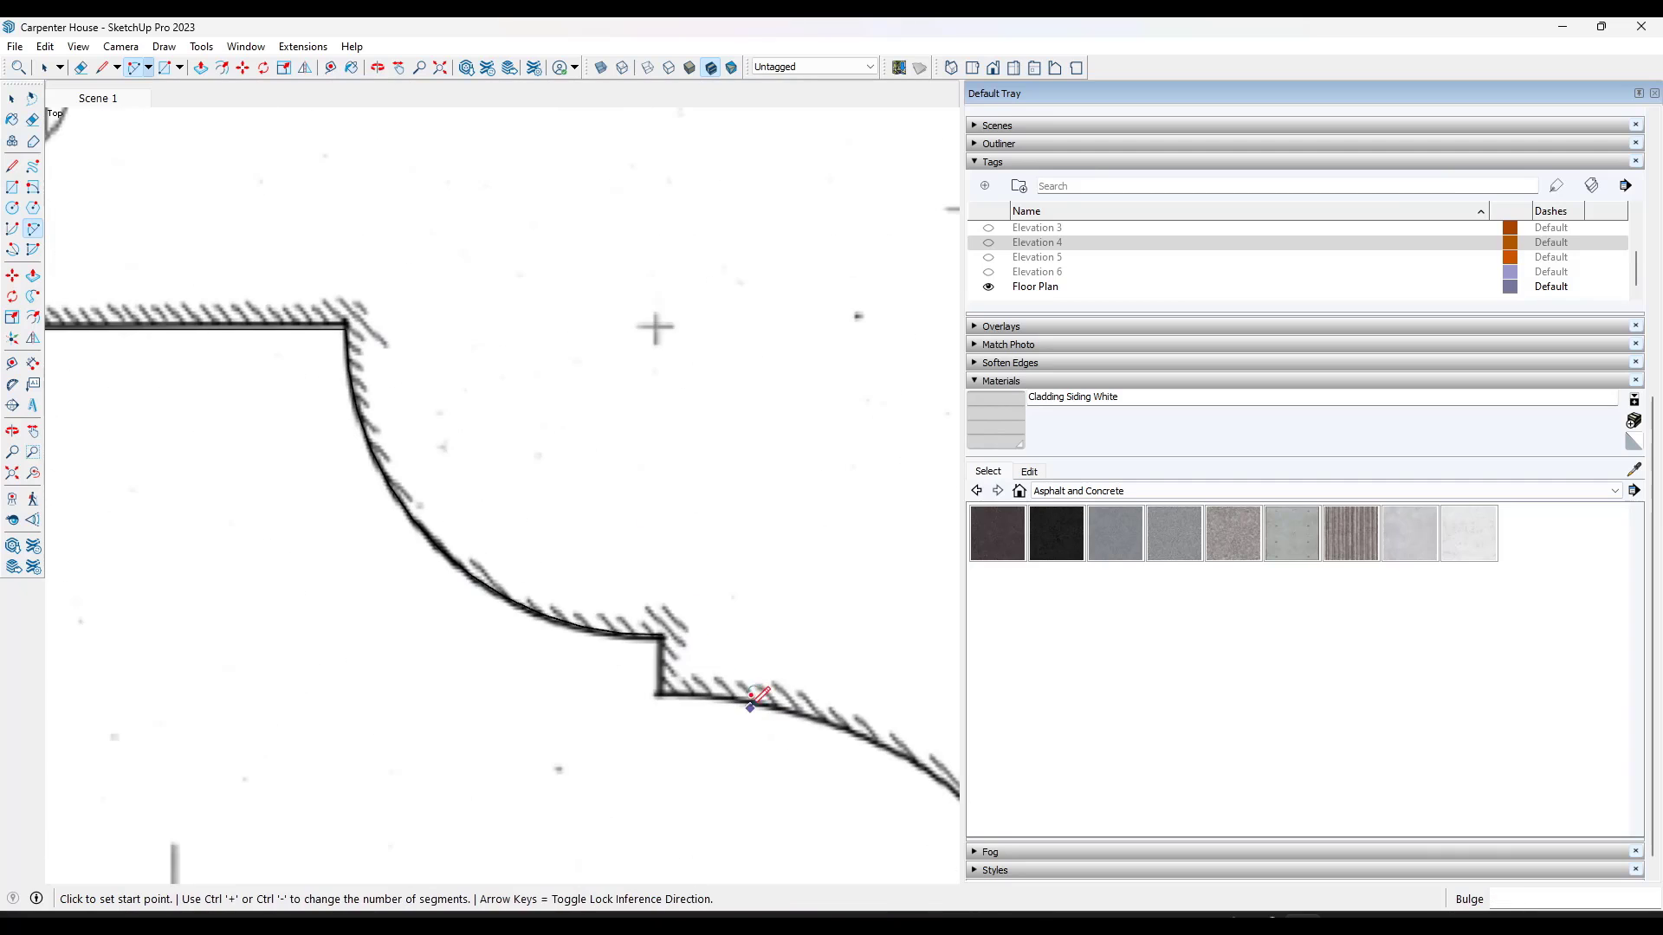
Trace the next large curve from the short vertical step down to the small round bead.
click(663, 693)
scroll(367, 460, down, 4)
scroll(627, 674, up, 3)
click(672, 696)
click(627, 544)
scroll(676, 742, up, 1)
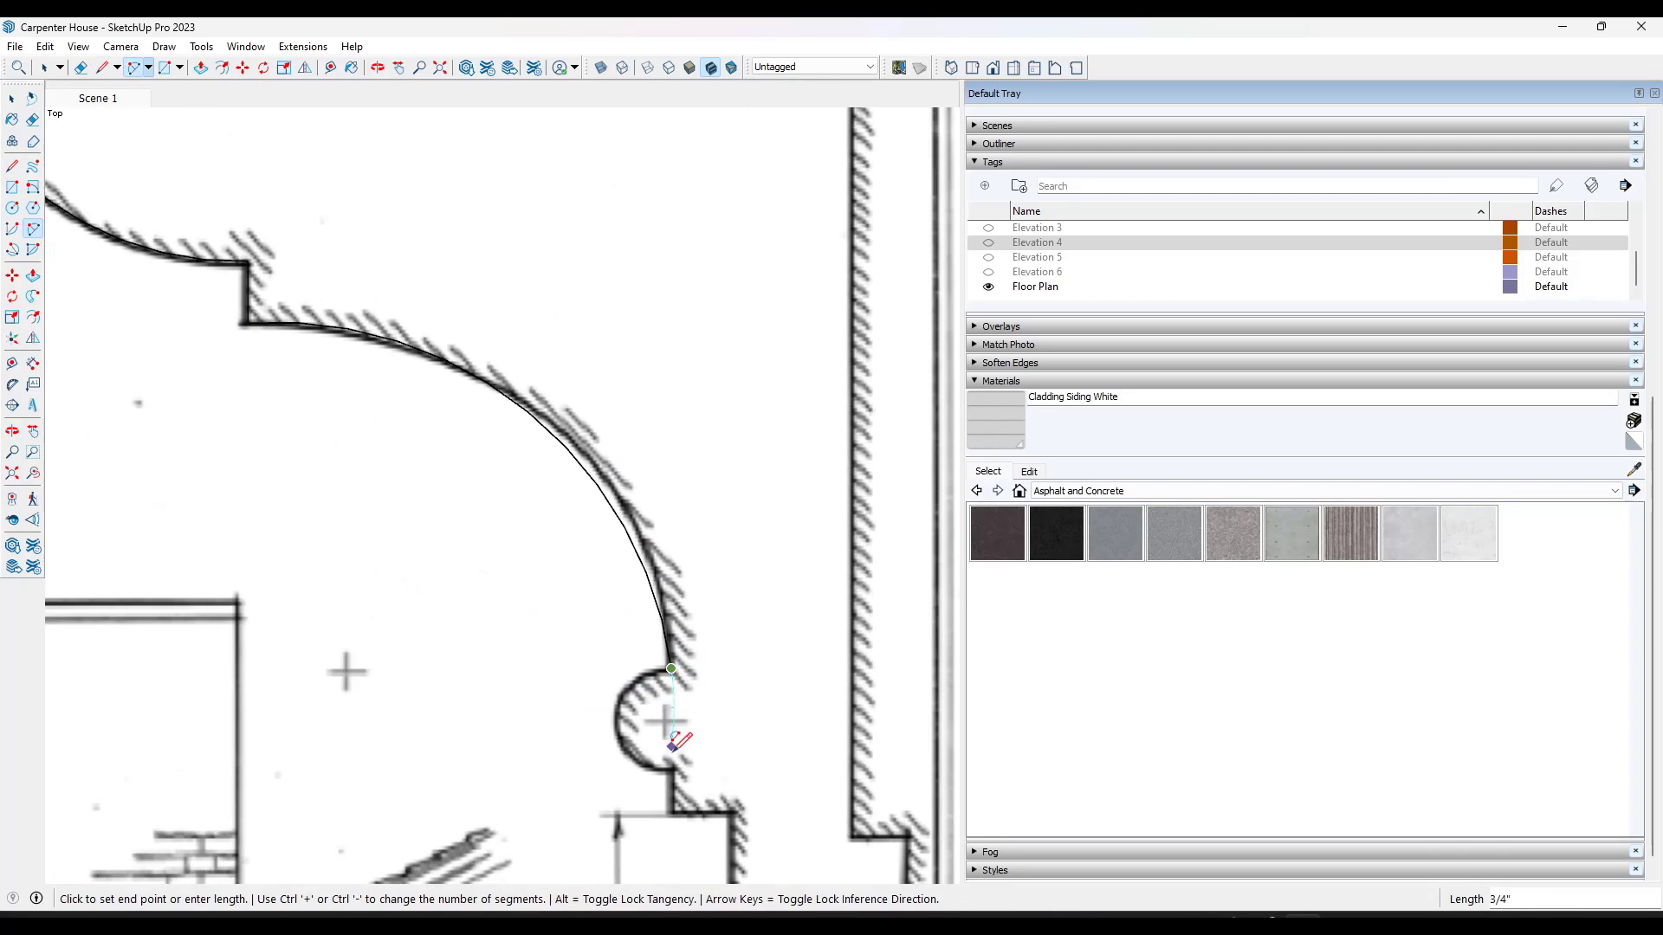
Trace the short ledge below the bead and draw the 4" vertical edge under it.
key(l)
click(575, 644)
click(575, 686)
click(628, 686)
scroll(619, 537, down, 5)
text(4)
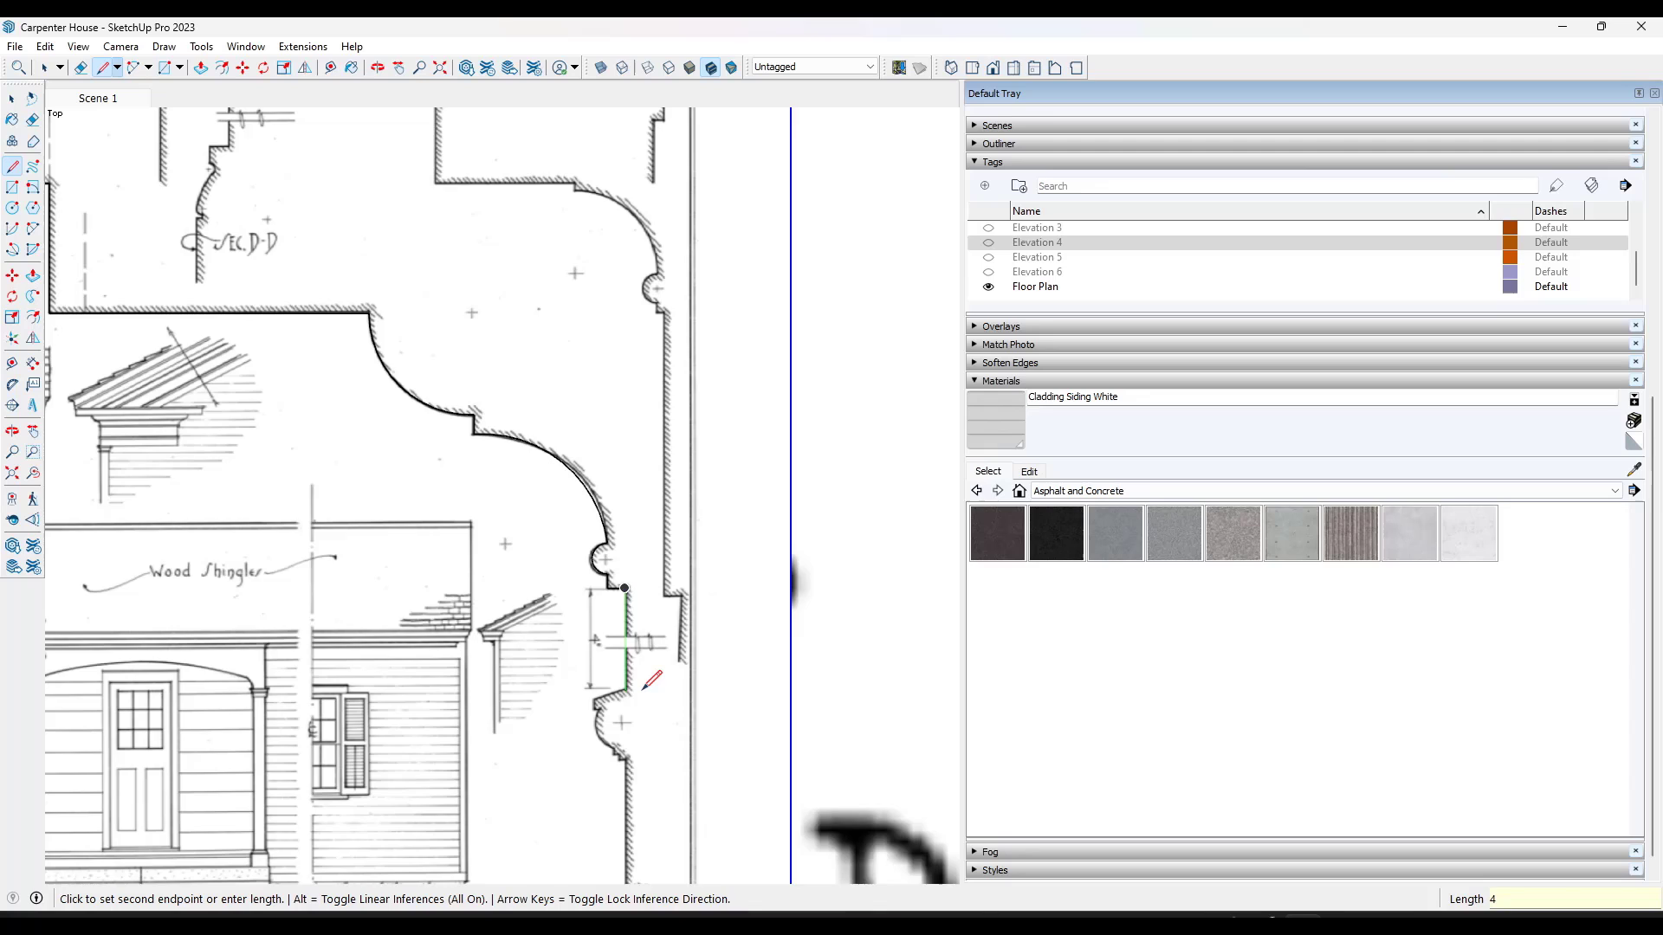
key(Return)
Trace the sloping edge and small lip below the 4" vertical section.
scroll(607, 727, up, 4)
scroll(617, 673, up, 2)
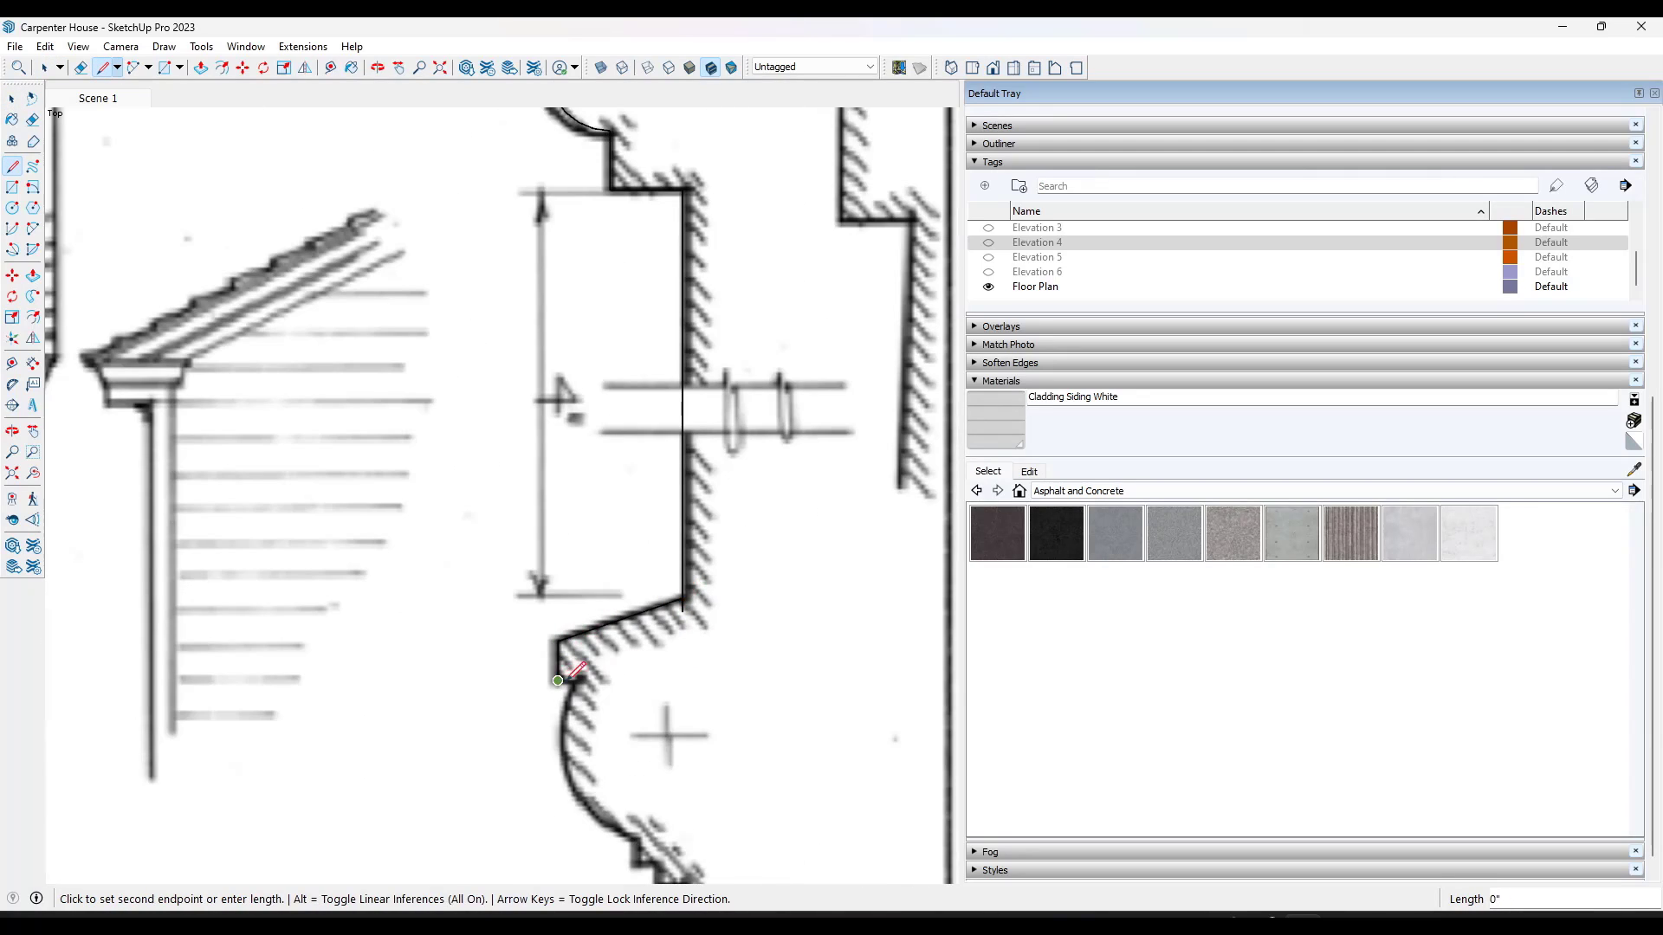
click(578, 681)
scroll(578, 681, down, 2)
scroll(611, 777, up, 2)
Trace the curved moulding between the small lip and the stepped notches with an arc.
click(611, 778)
scroll(545, 697, up, 3)
scroll(541, 658, down, 3)
middle_drag(542, 658, 747, 601)
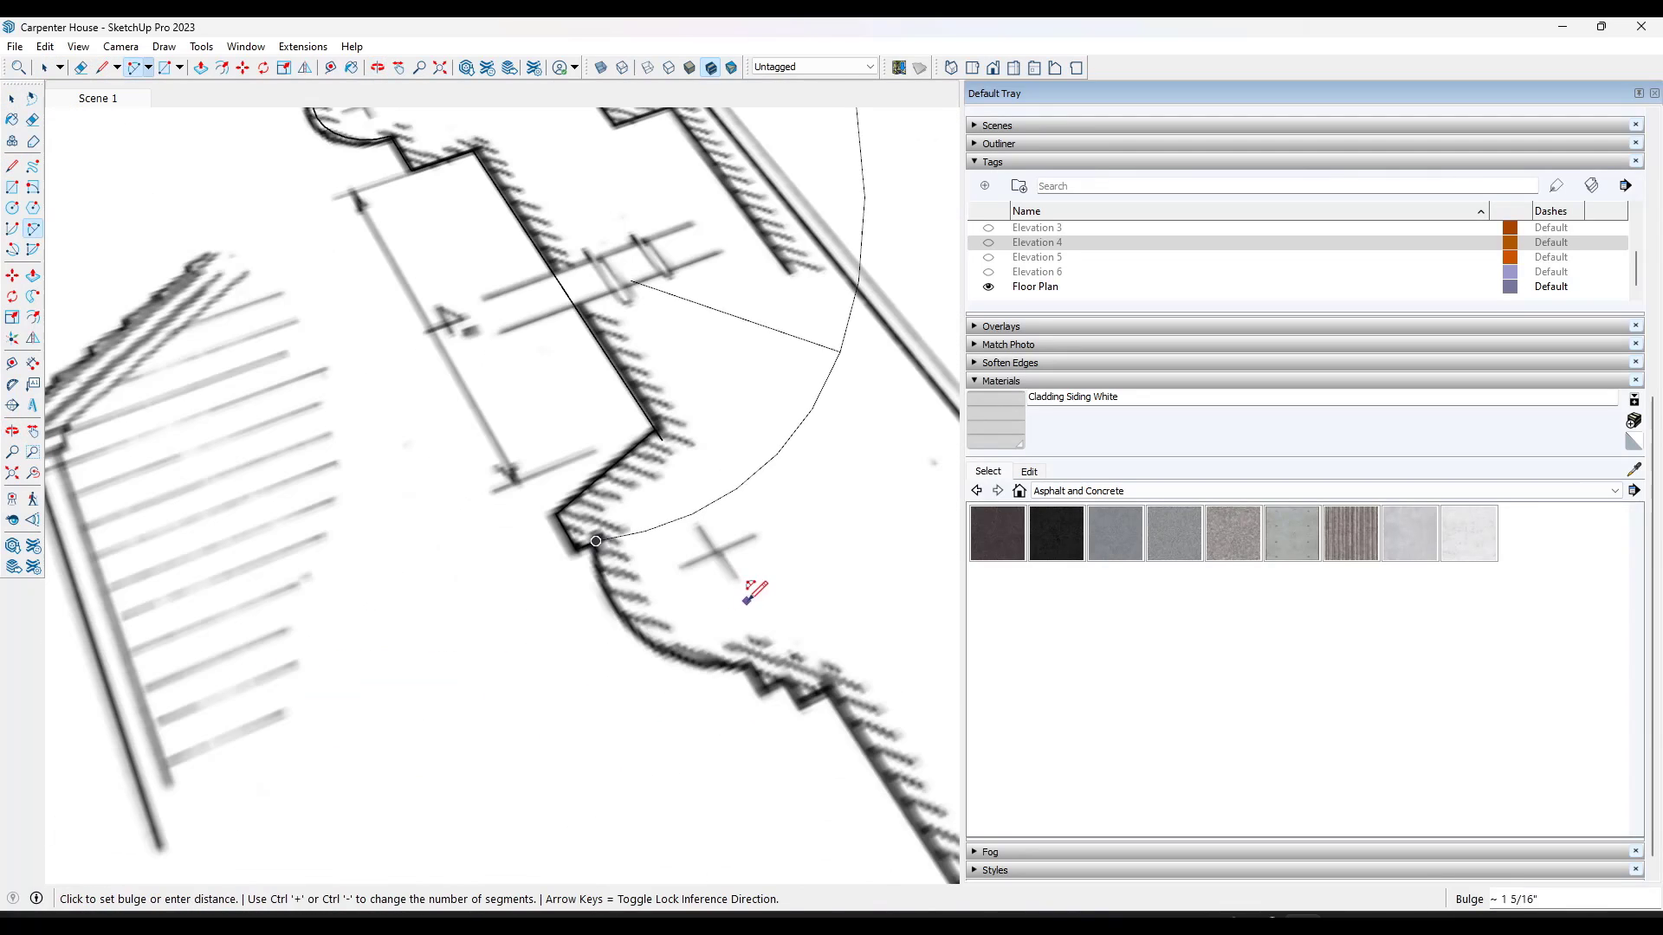
click(596, 542)
scroll(595, 543, down, 3)
scroll(650, 565, up, 2)
click(650, 572)
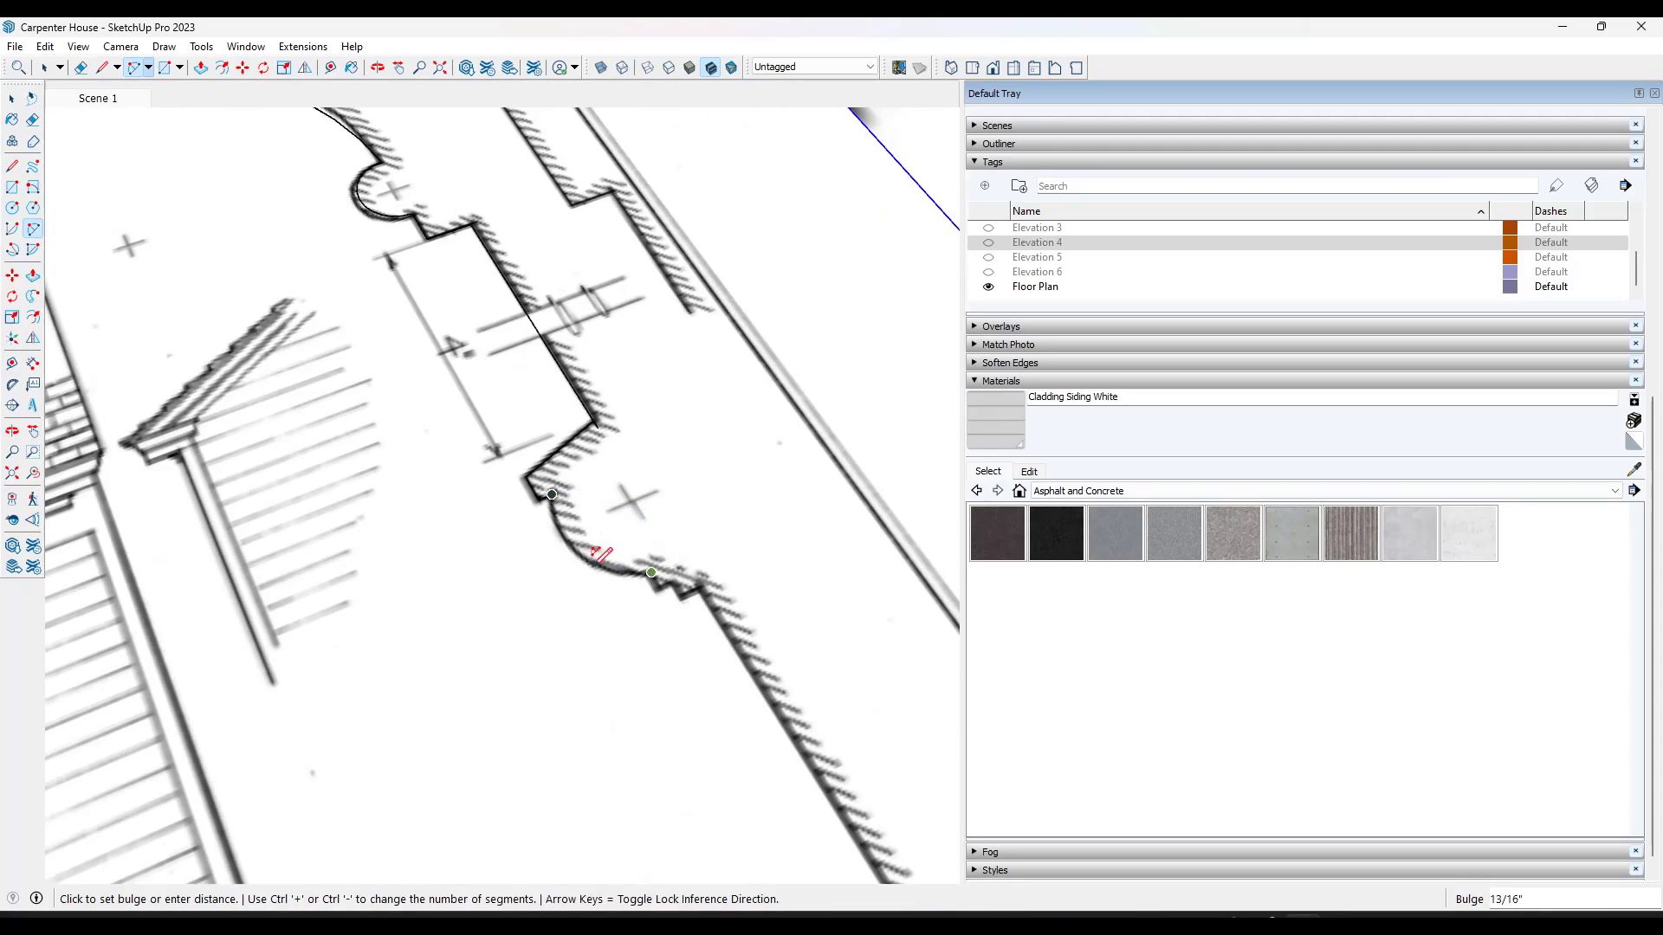
click(596, 560)
Trace the two small stepped notches below the curved moulding.
scroll(596, 561, up, 3)
key(l)
middle_drag(465, 528, 464, 503)
click(465, 502)
scroll(467, 509, up, 3)
click(464, 524)
click(494, 525)
click(494, 550)
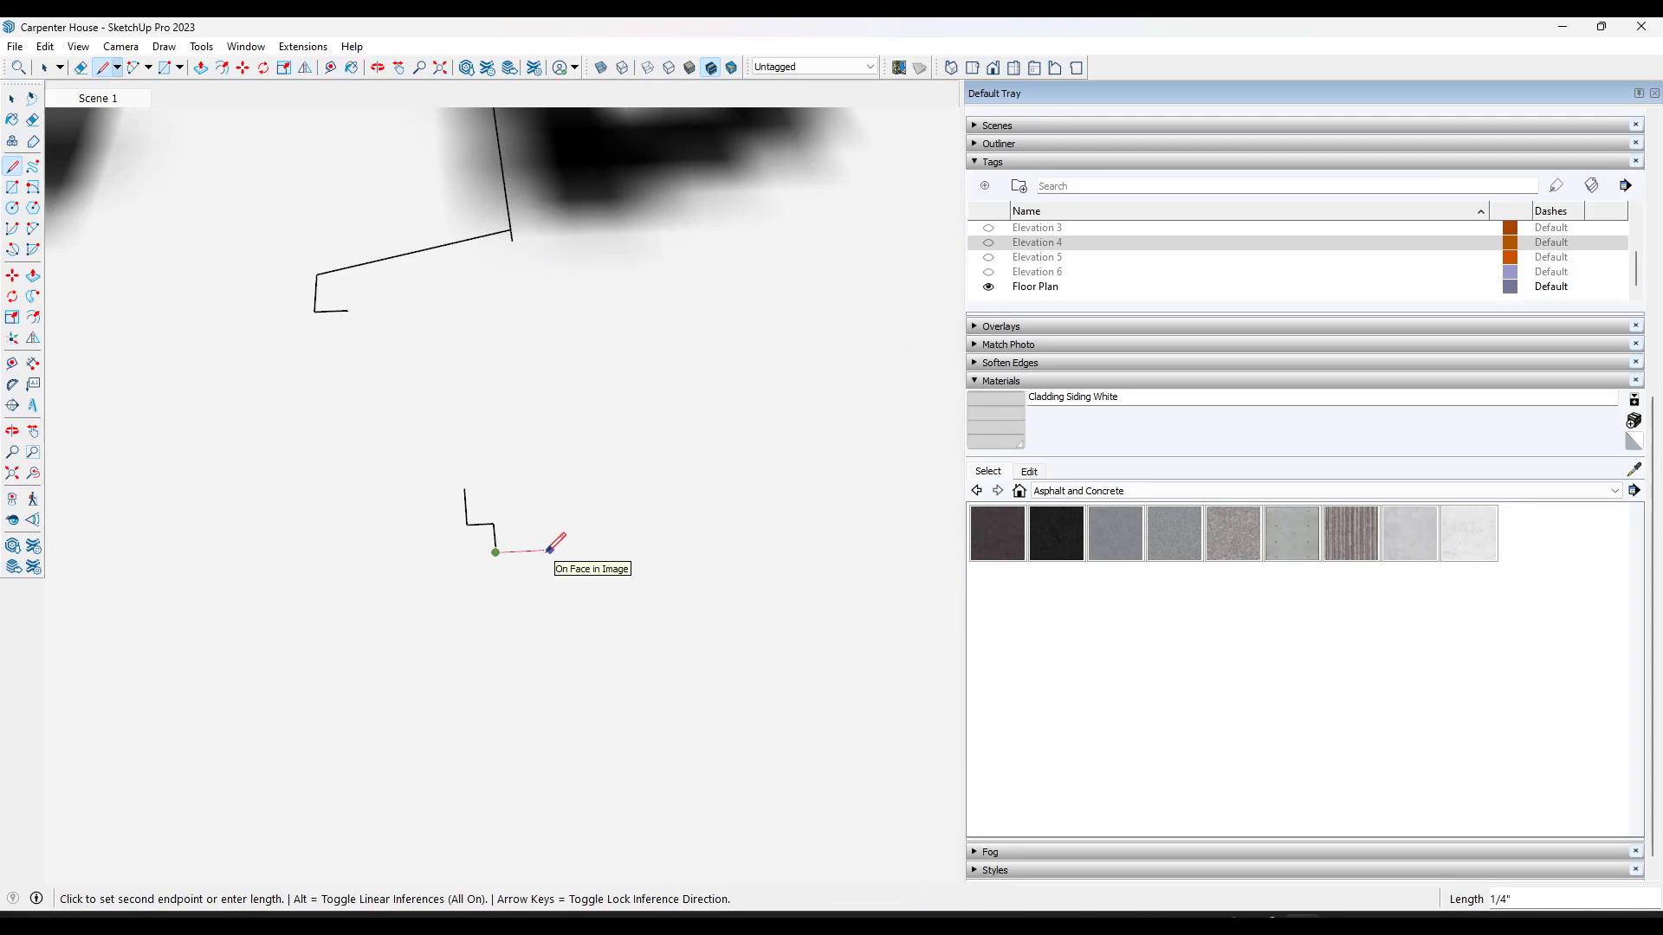
click(549, 549)
key(space)
Trace the lower straight edge to the foot of the profile and close the outline along its back and top.
scroll(545, 531, down, 10)
scroll(455, 528, down, 1)
middle_drag(508, 549, 606, 545)
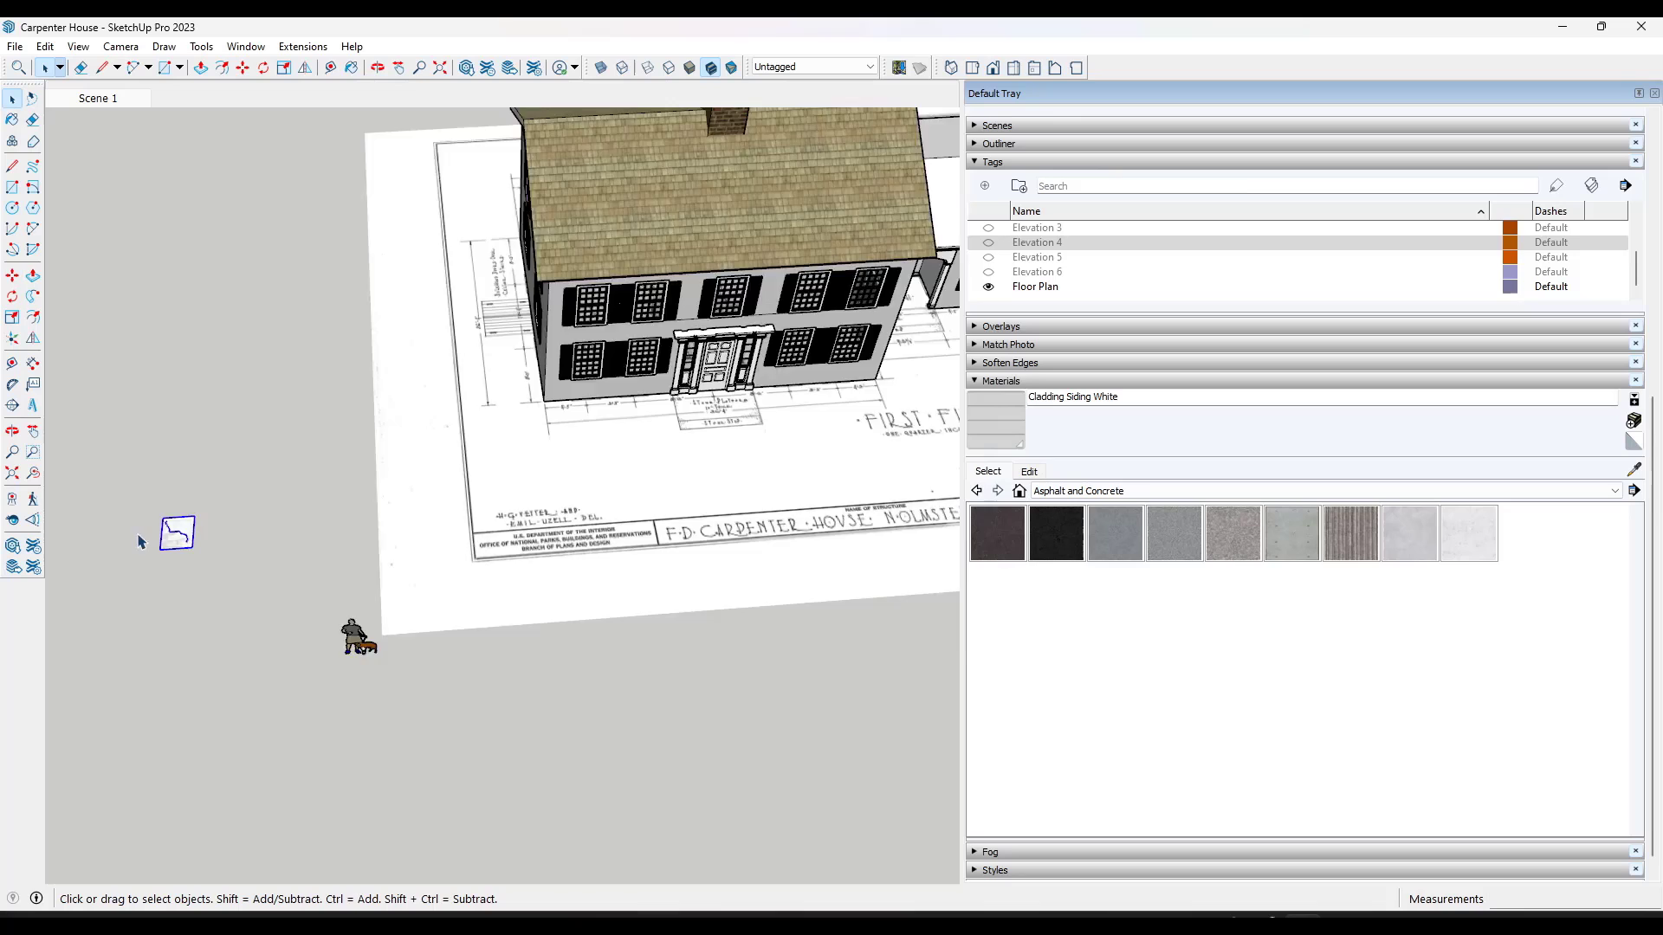
scroll(176, 540, up, 10)
scroll(381, 502, down, 5)
key(l)
click(468, 607)
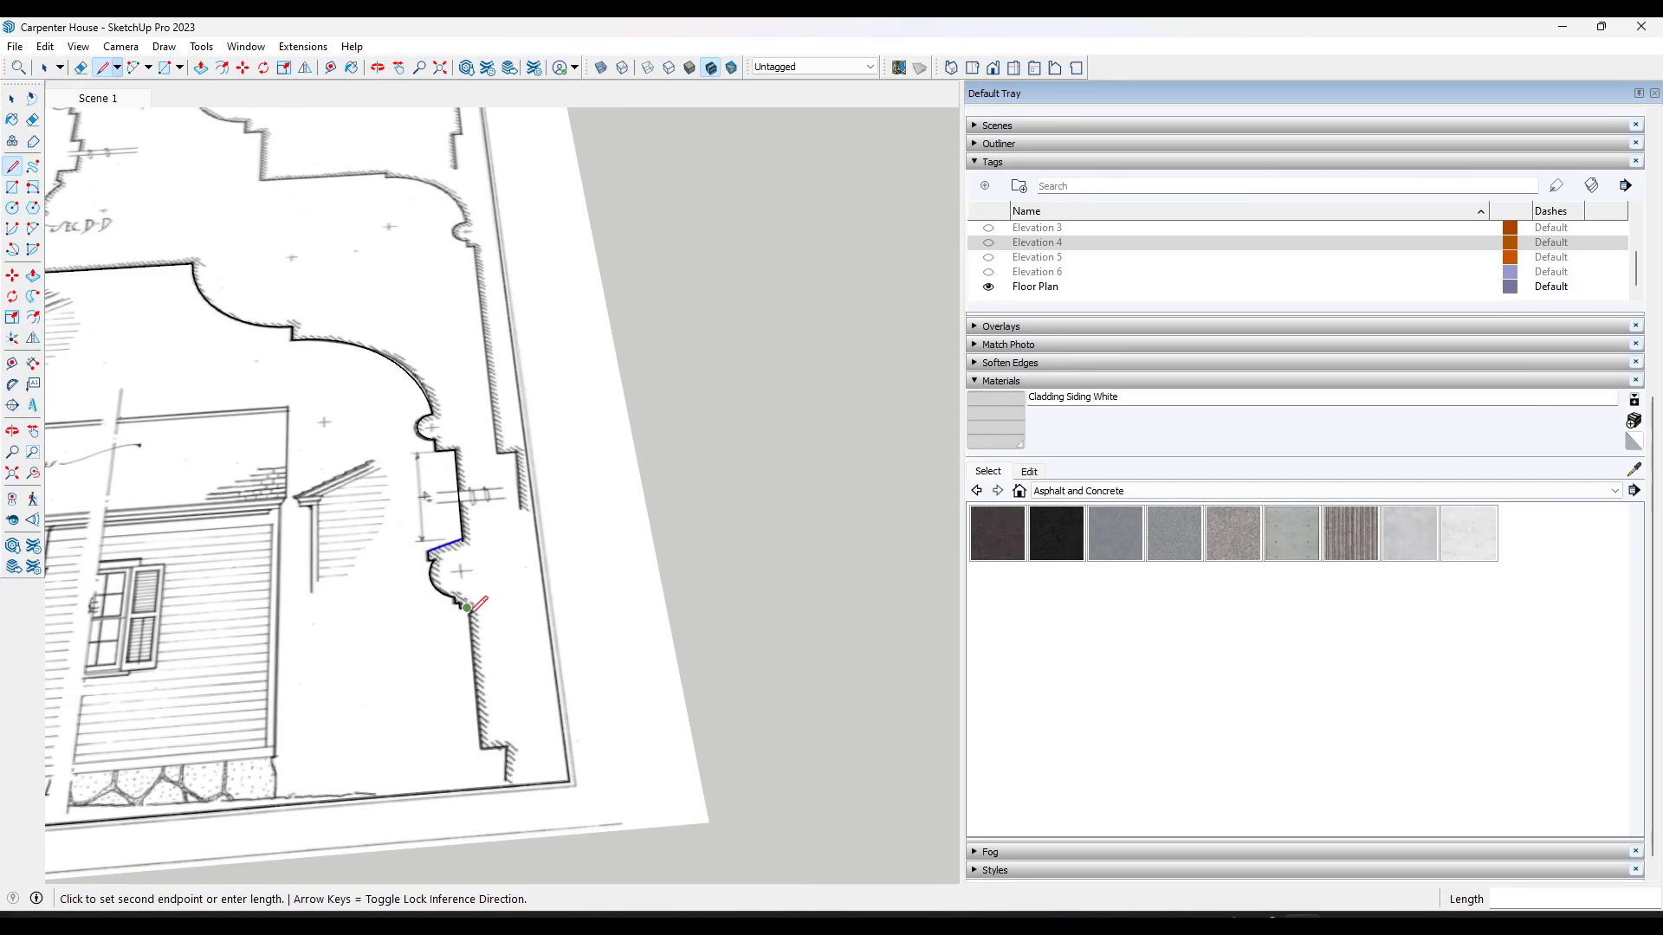
click(507, 745)
scroll(510, 745, down, 4)
click(463, 364)
click(164, 368)
Select the closed cornice profile with its edges and copy it off the detail sheet.
key(space)
double_click(347, 435)
key(m)
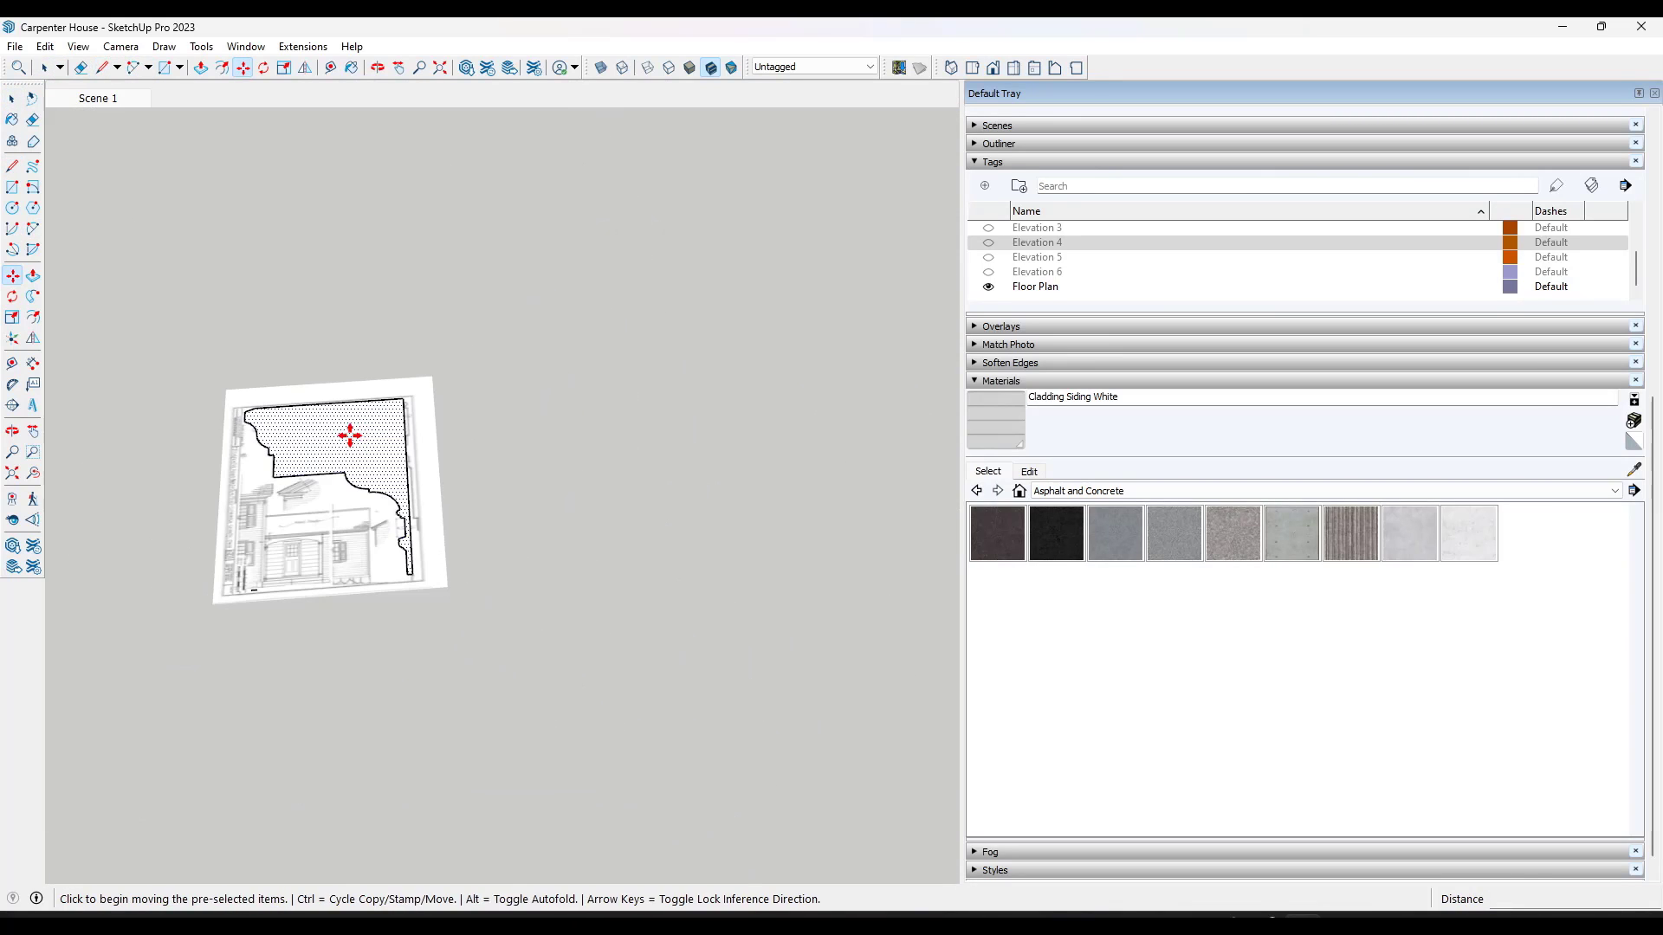
ctrl+drag(349, 433, 634, 412)
Rotate the copied cornice profile until it stands upright.
middle_drag(545, 524, 615, 459)
scroll(590, 486, up, 4)
key(q)
click(521, 454)
click(583, 381)
scroll(483, 564, down, 5)
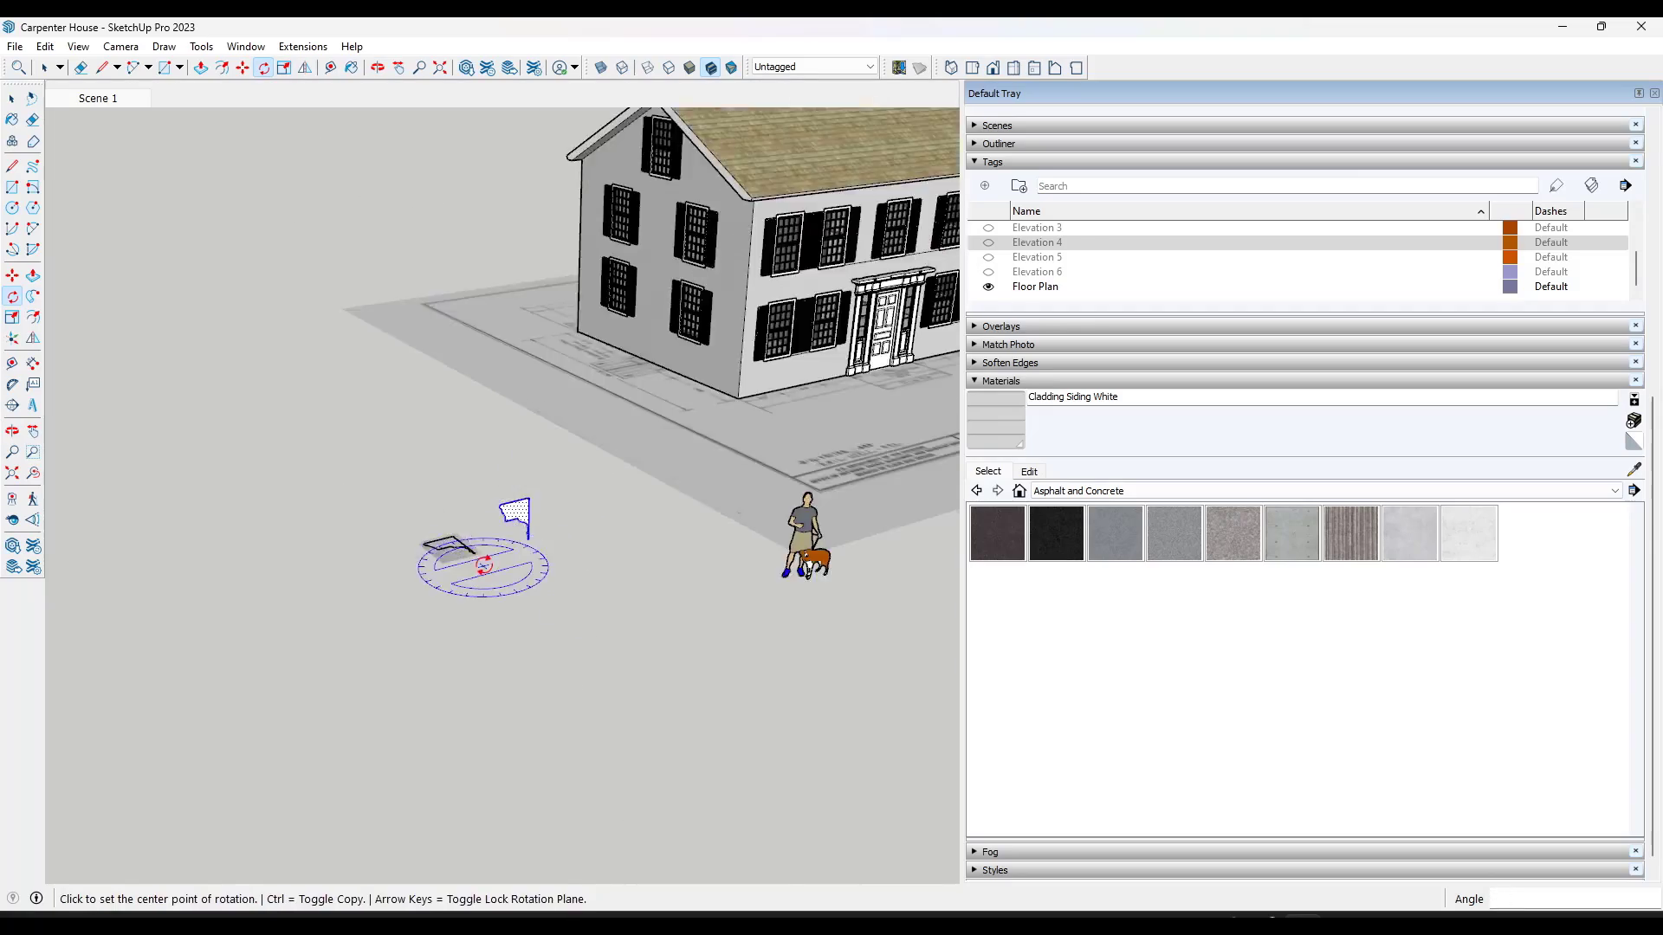
Rotate the upright cornice profile about the vertical axis to reorient it beside the house.
middle_drag(482, 568, 493, 492)
scroll(493, 492, up, 5)
click(559, 627)
key(space)
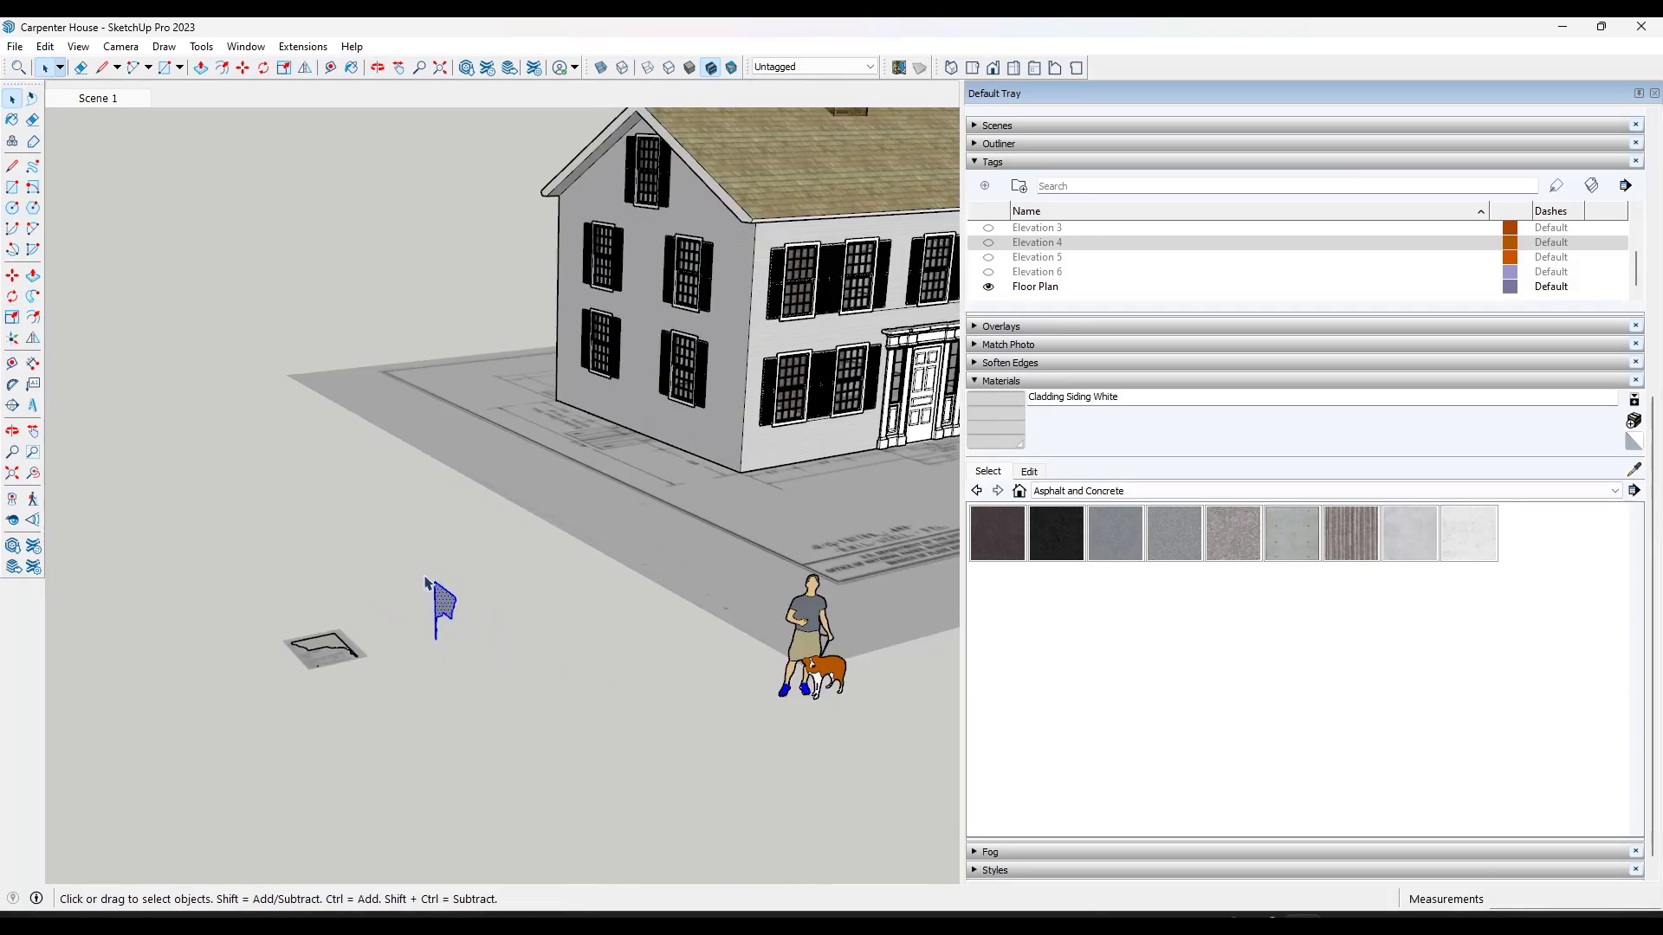
Turn the upright cornice profile to face the house and move it by its upper corner to the front eave.
key(q)
click(412, 594)
click(355, 579)
key(m)
click(413, 591)
middle_drag(675, 519, 713, 672)
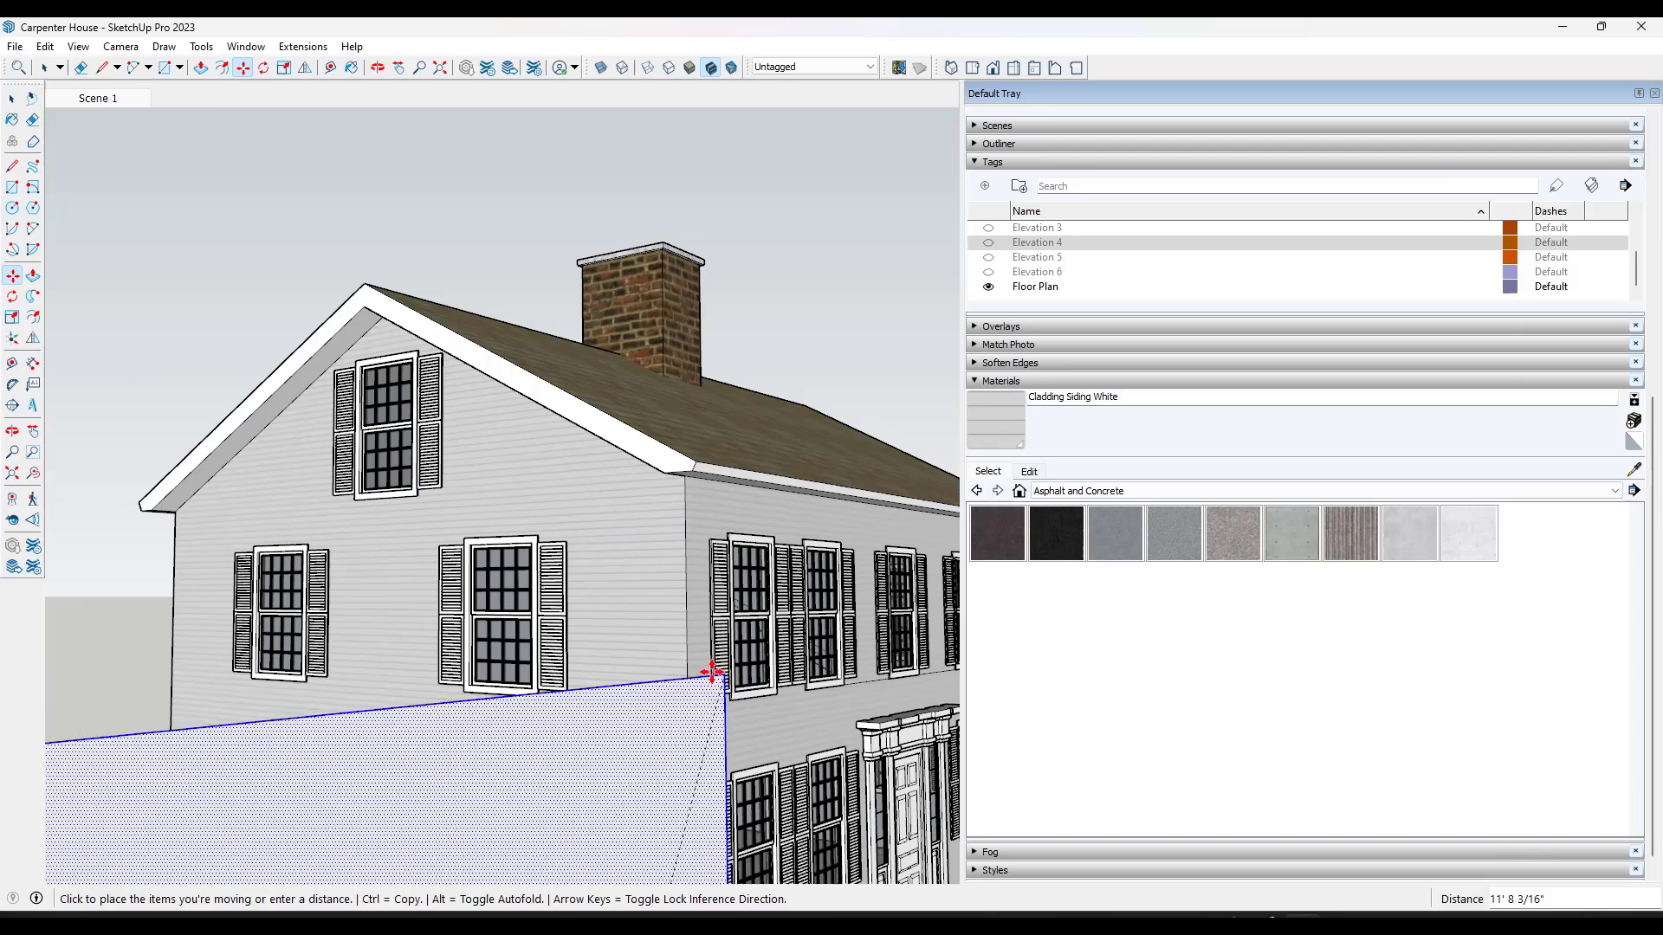
scroll(675, 434, up, 3)
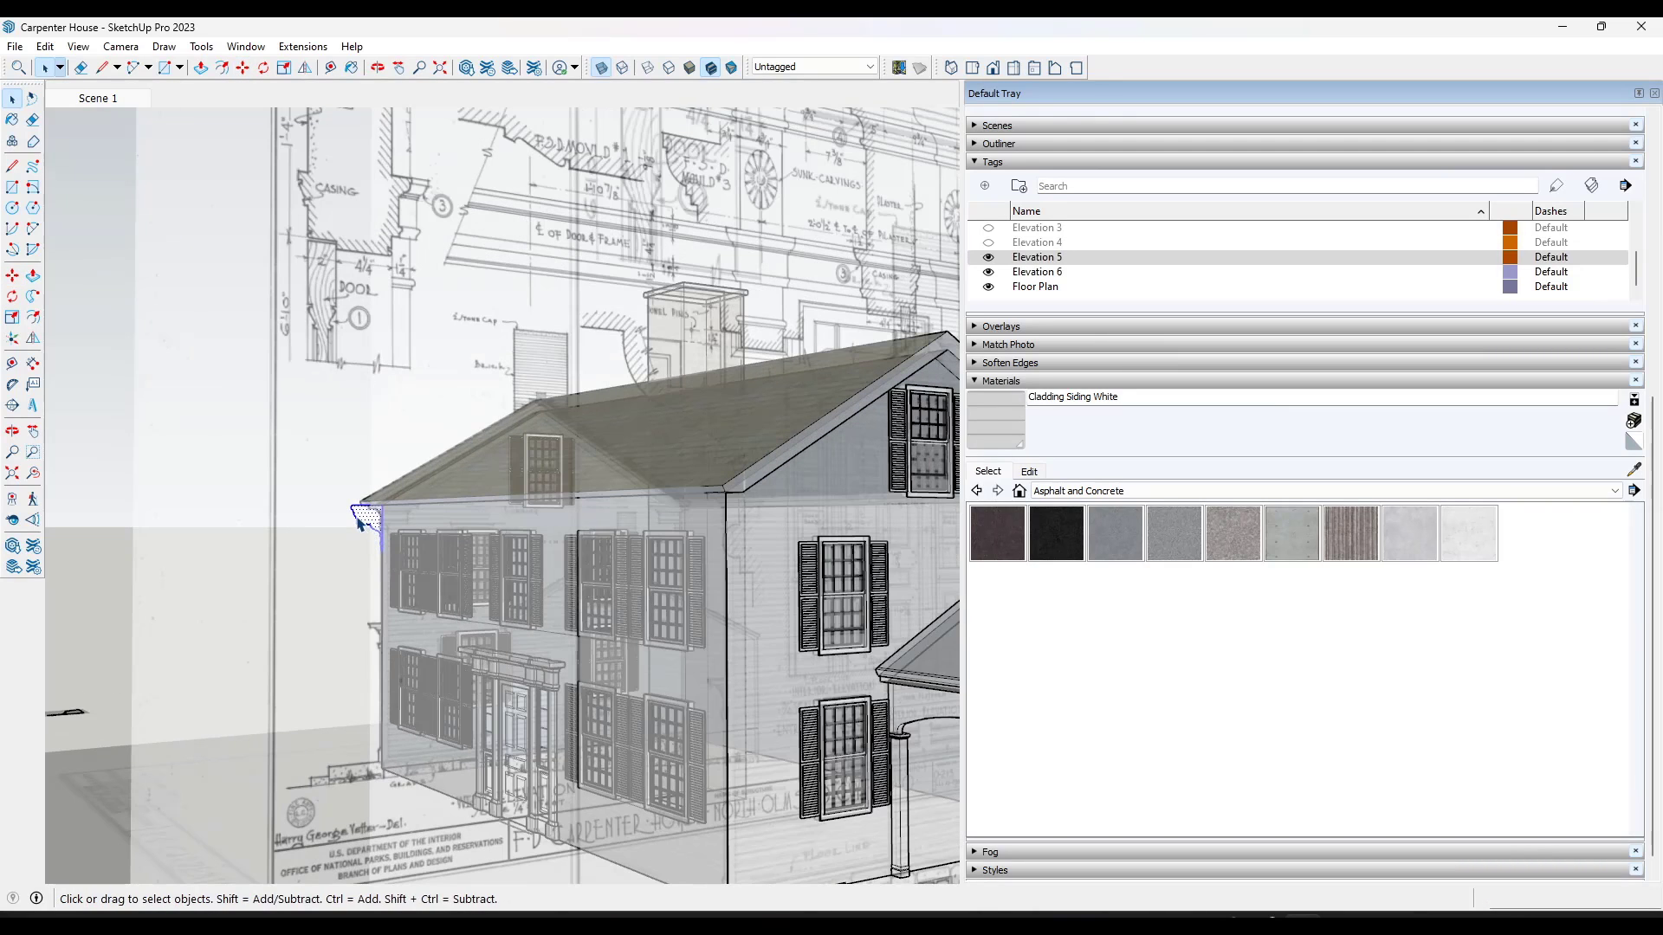
Move the cornice profile about 37' 6" along the front eave to the gable corner on the porch side.
scroll(358, 523, up, 3)
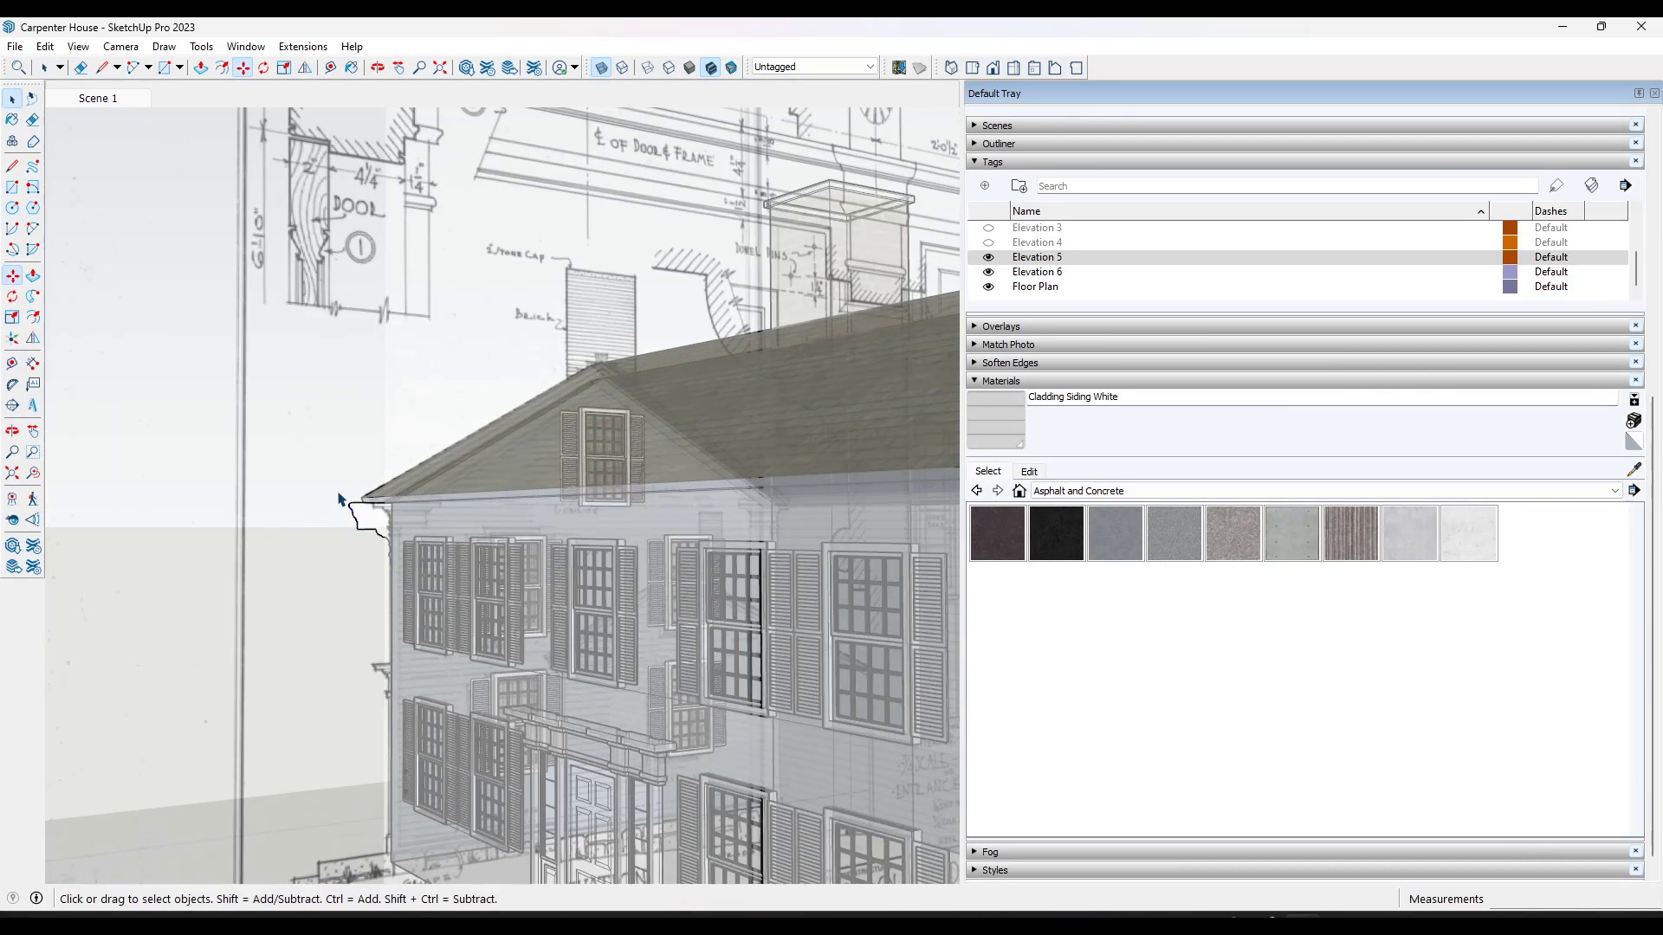
middle_drag(405, 564, 368, 556)
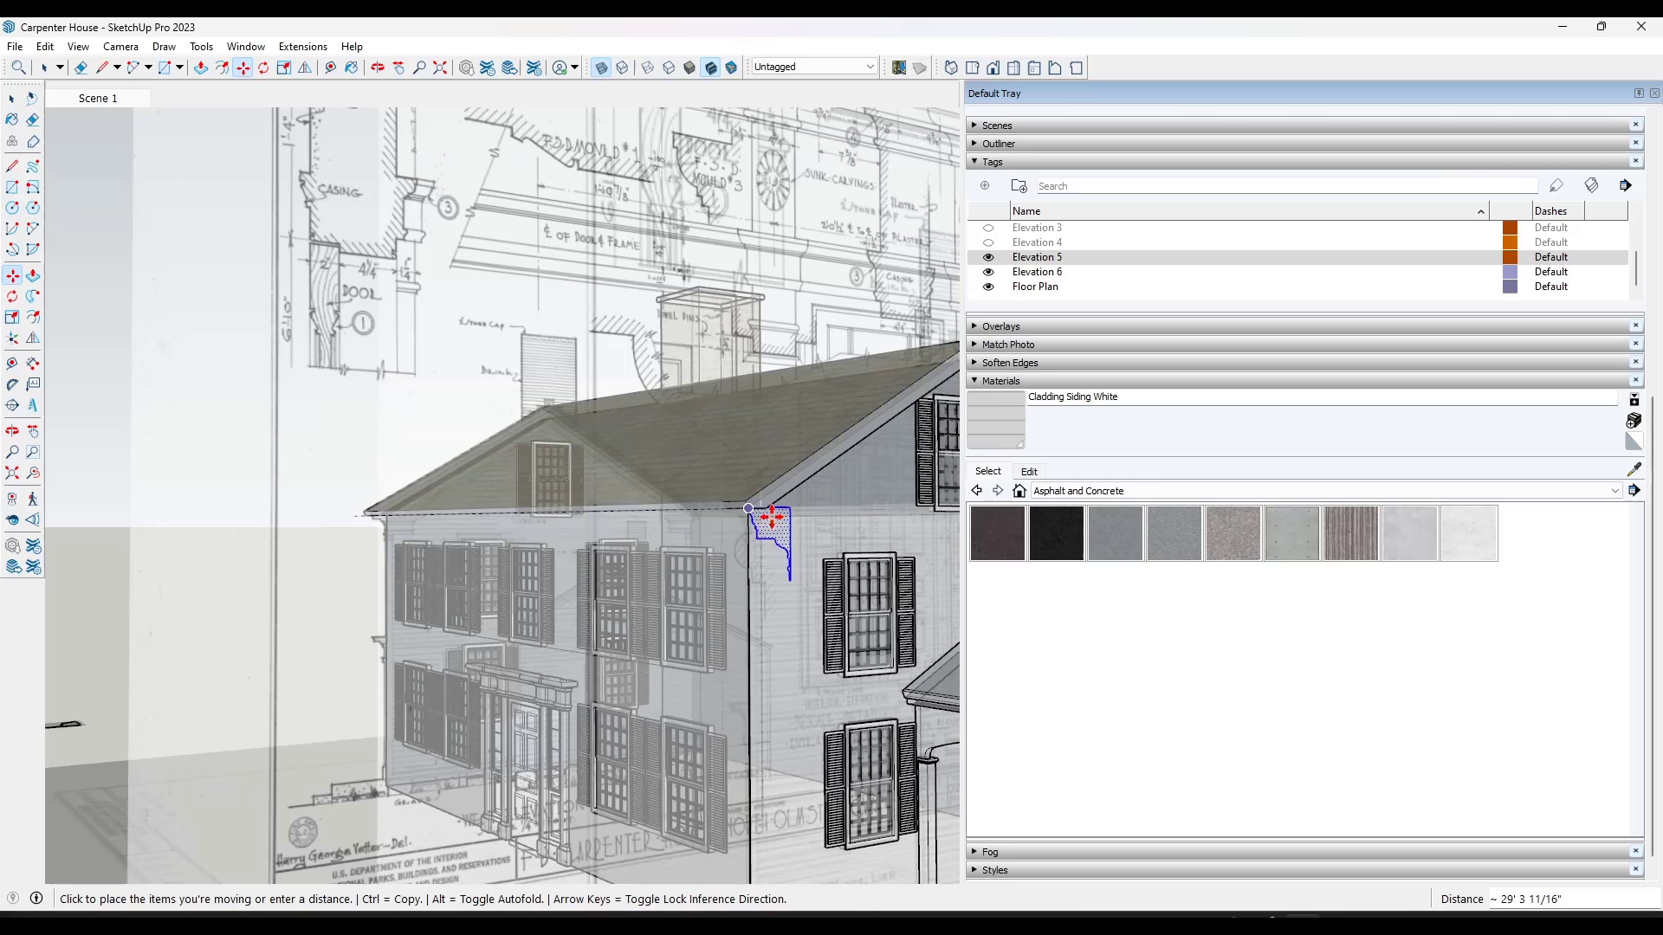
scroll(780, 515, up, 4)
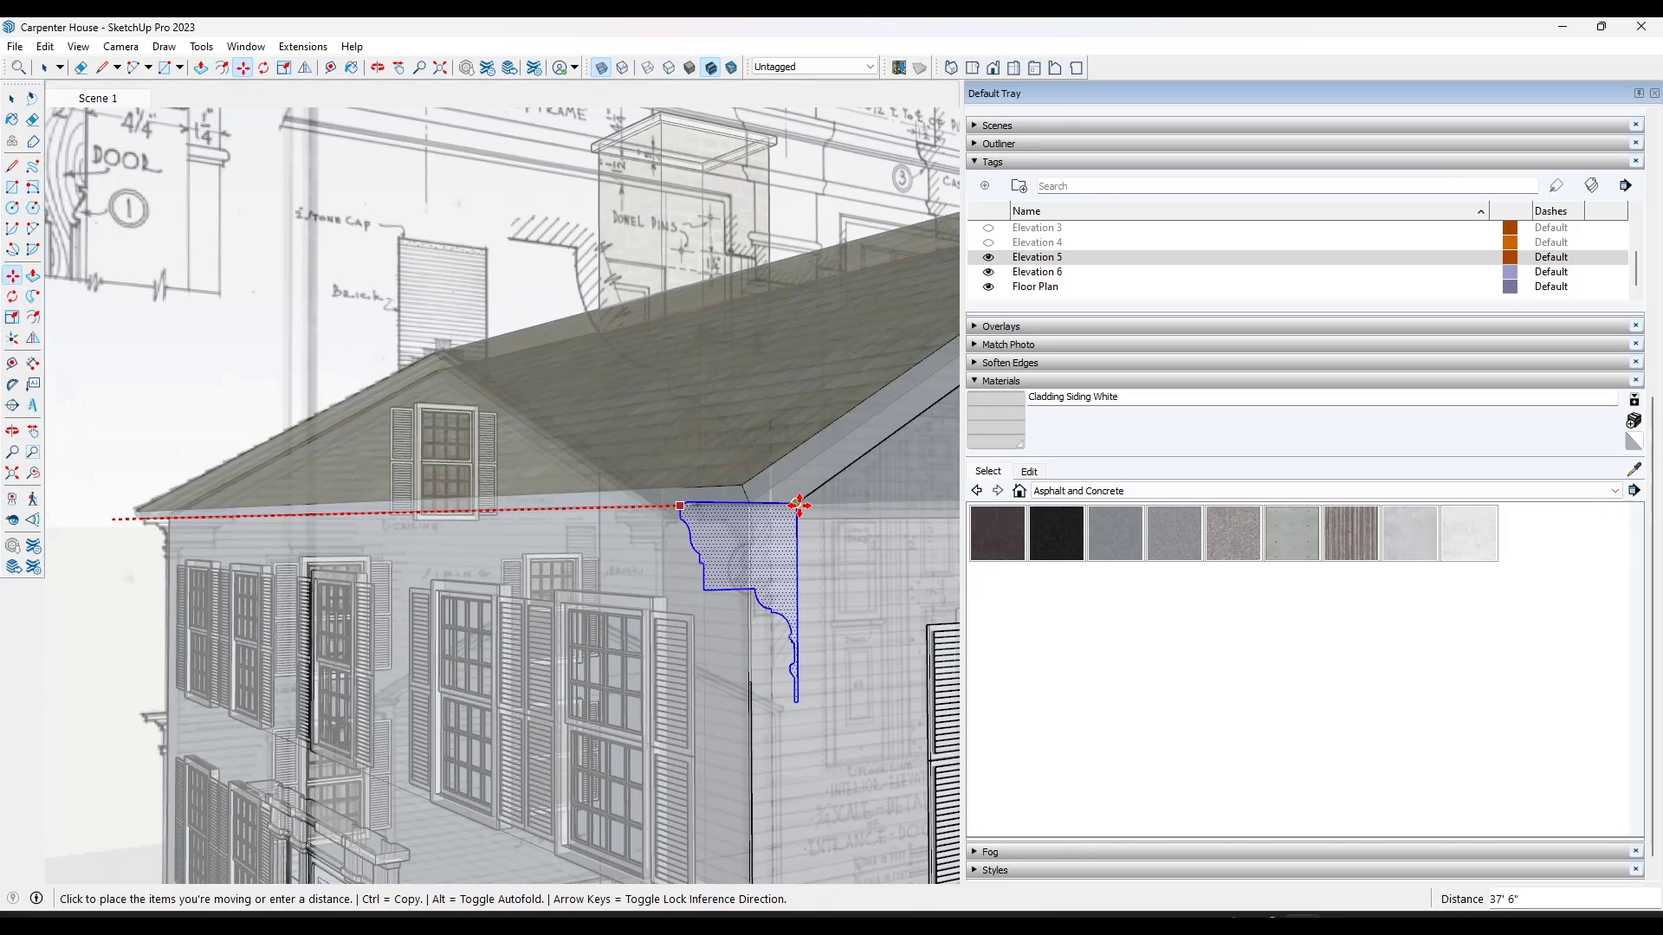
mouse_move(799, 505)
middle_down()
mouse_move(742, 531)
mouse_move(465, 500)
mouse_move(505, 483)
mouse_move(504, 516)
mouse_move(505, 438)
mouse_move(735, 485)
mouse_move(736, 520)
mouse_move(485, 509)
mouse_move(482, 416)
mouse_move(535, 538)
mouse_move(552, 537)
middle_up()
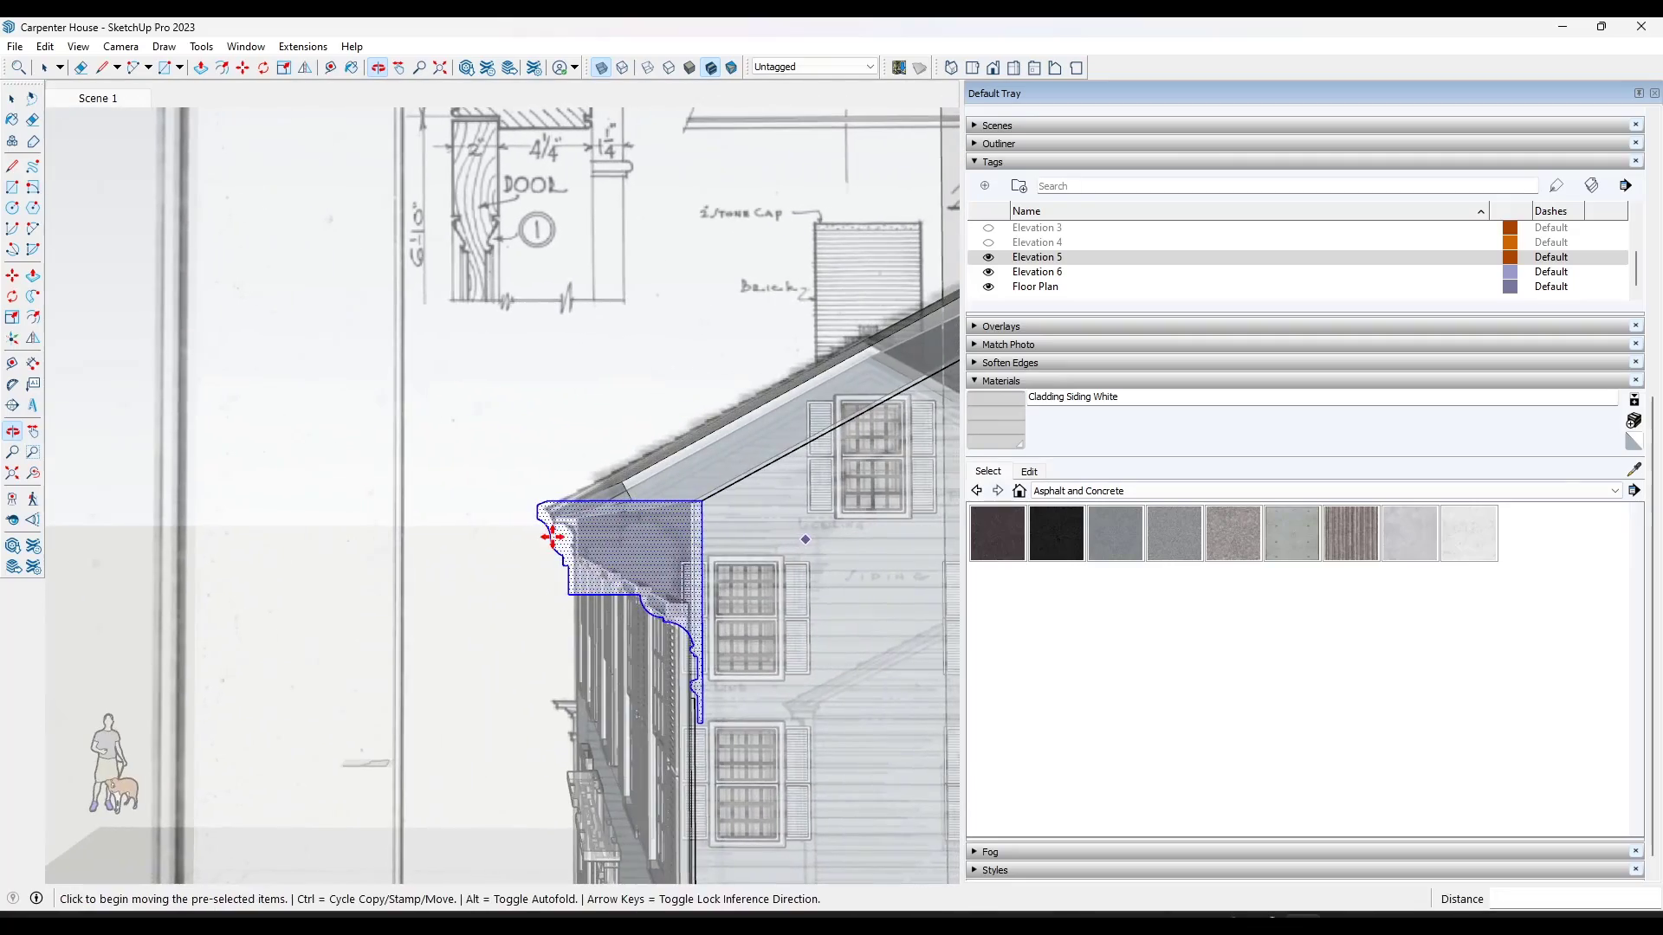
scroll(580, 534, down, 3)
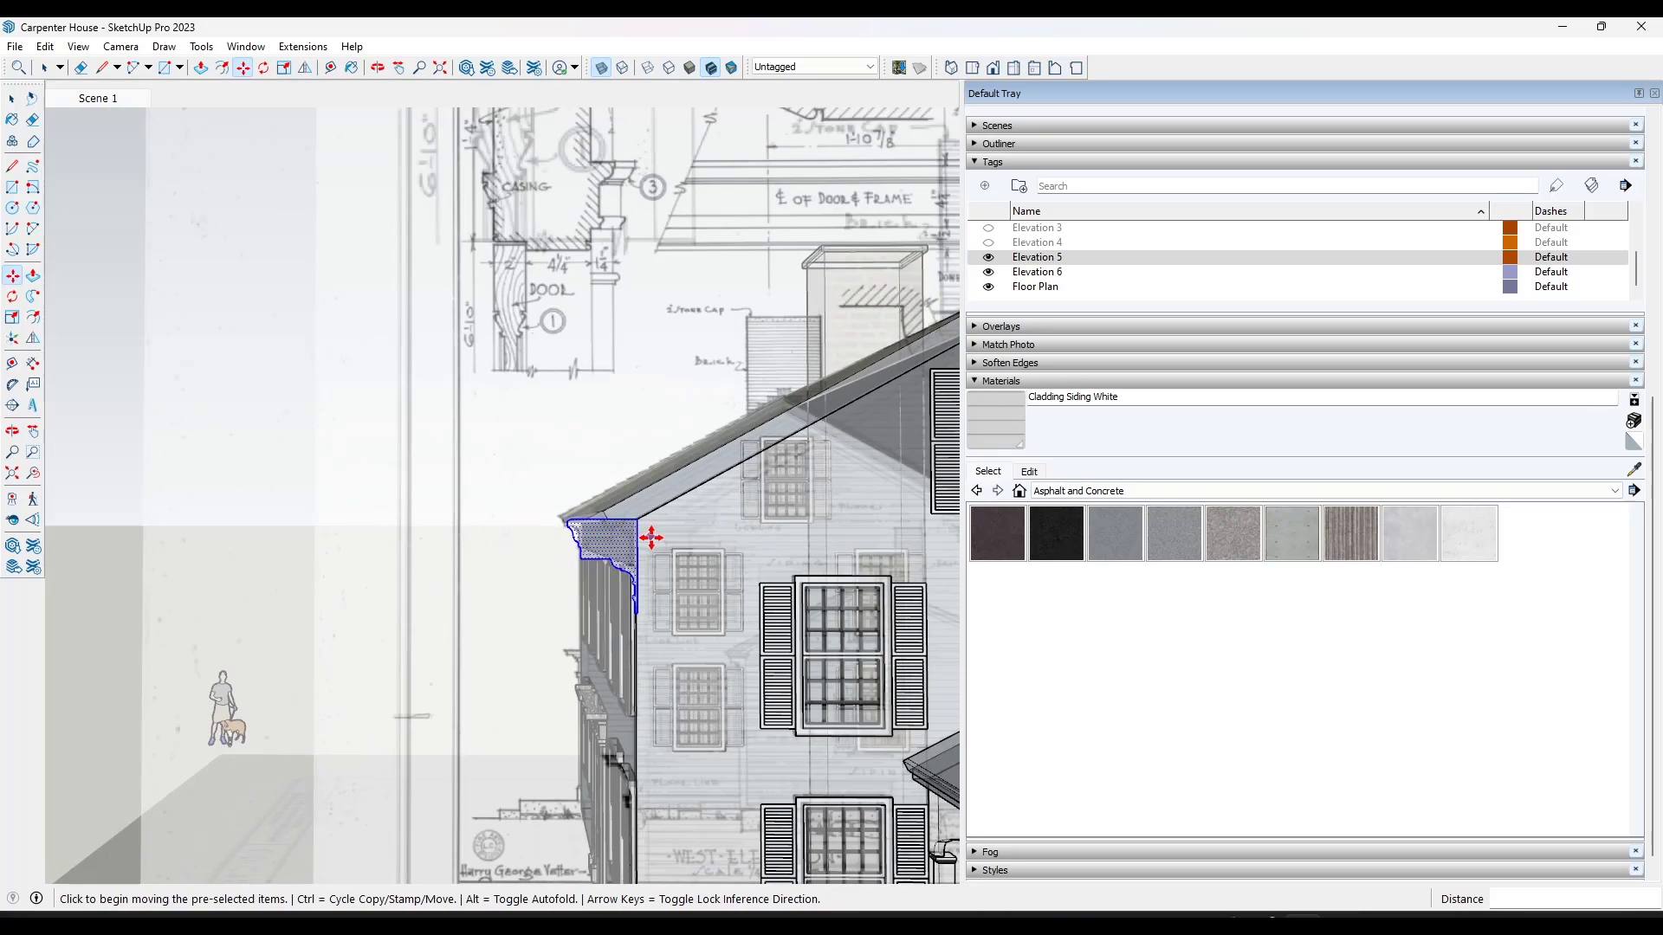
Scale the cornice profile uniformly by 0.5 about its upper wall-side corner to match the cornice in the elevation reference.
scroll(652, 538, up, 5)
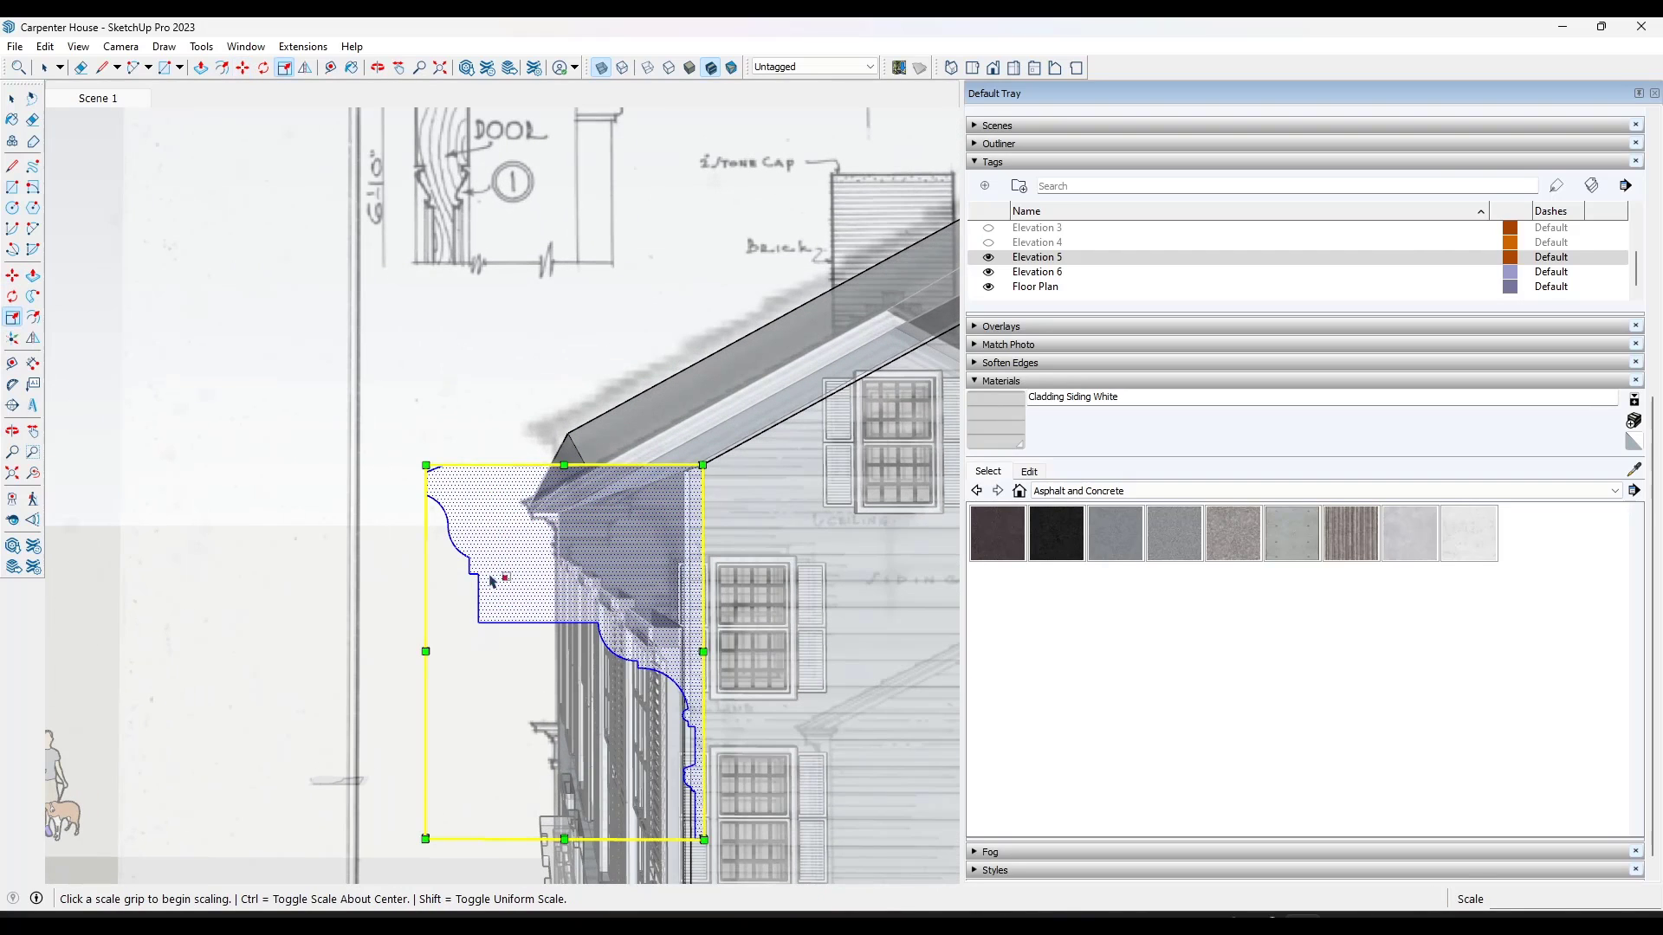
middle_drag(536, 681, 488, 630)
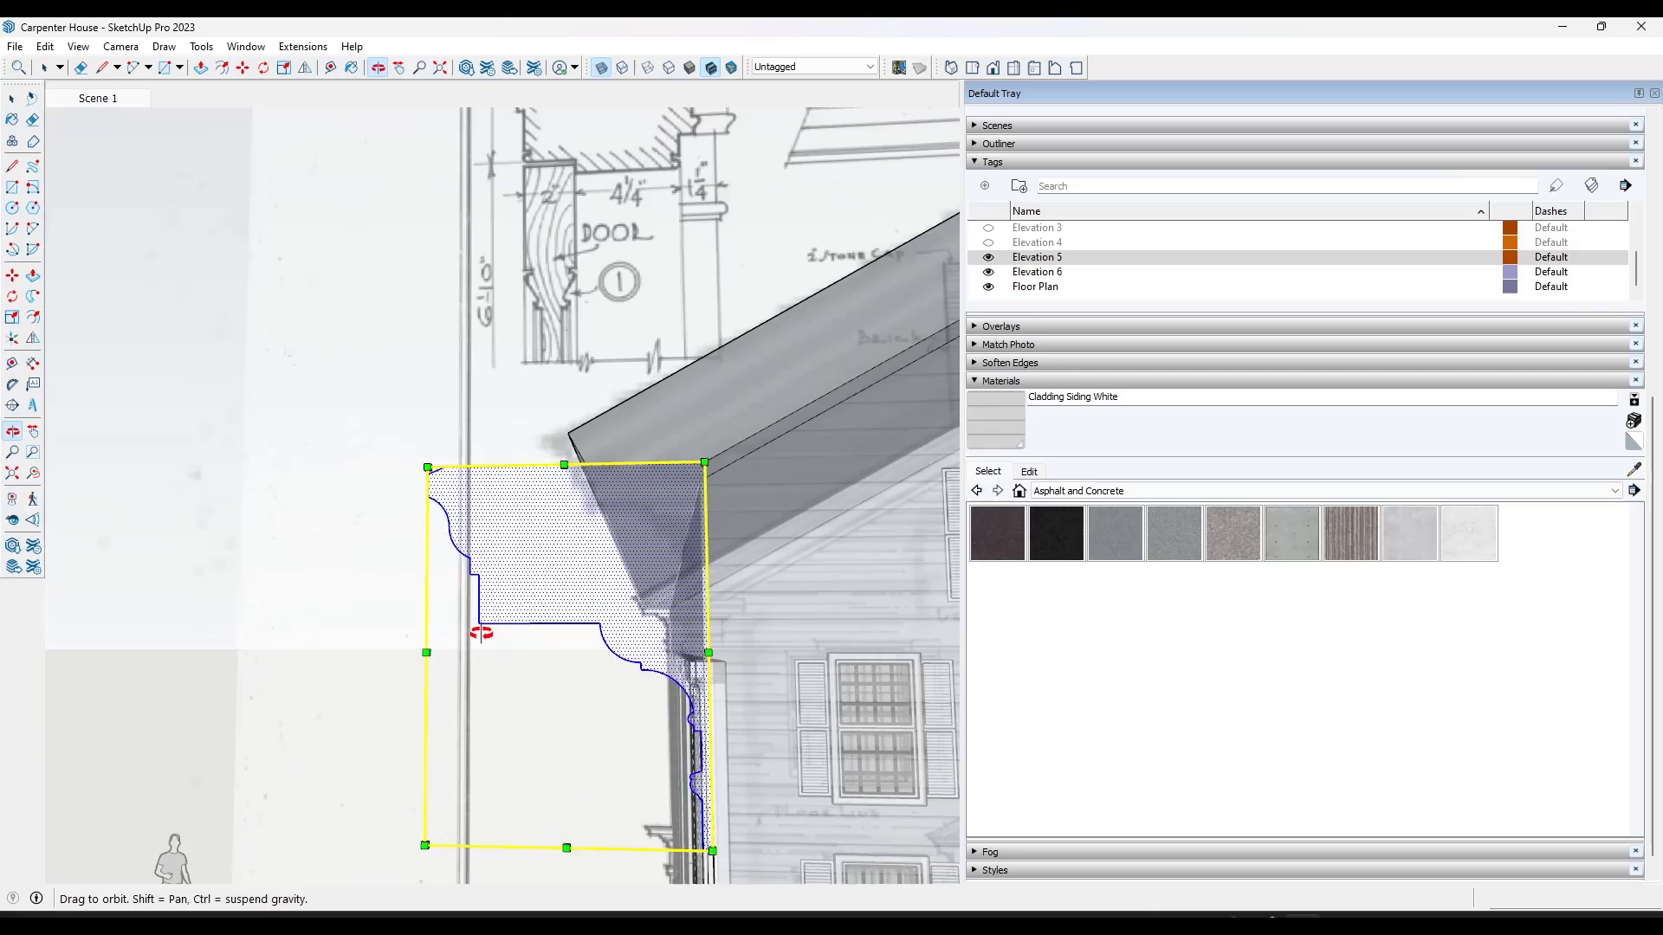
drag(481, 633, 790, 672)
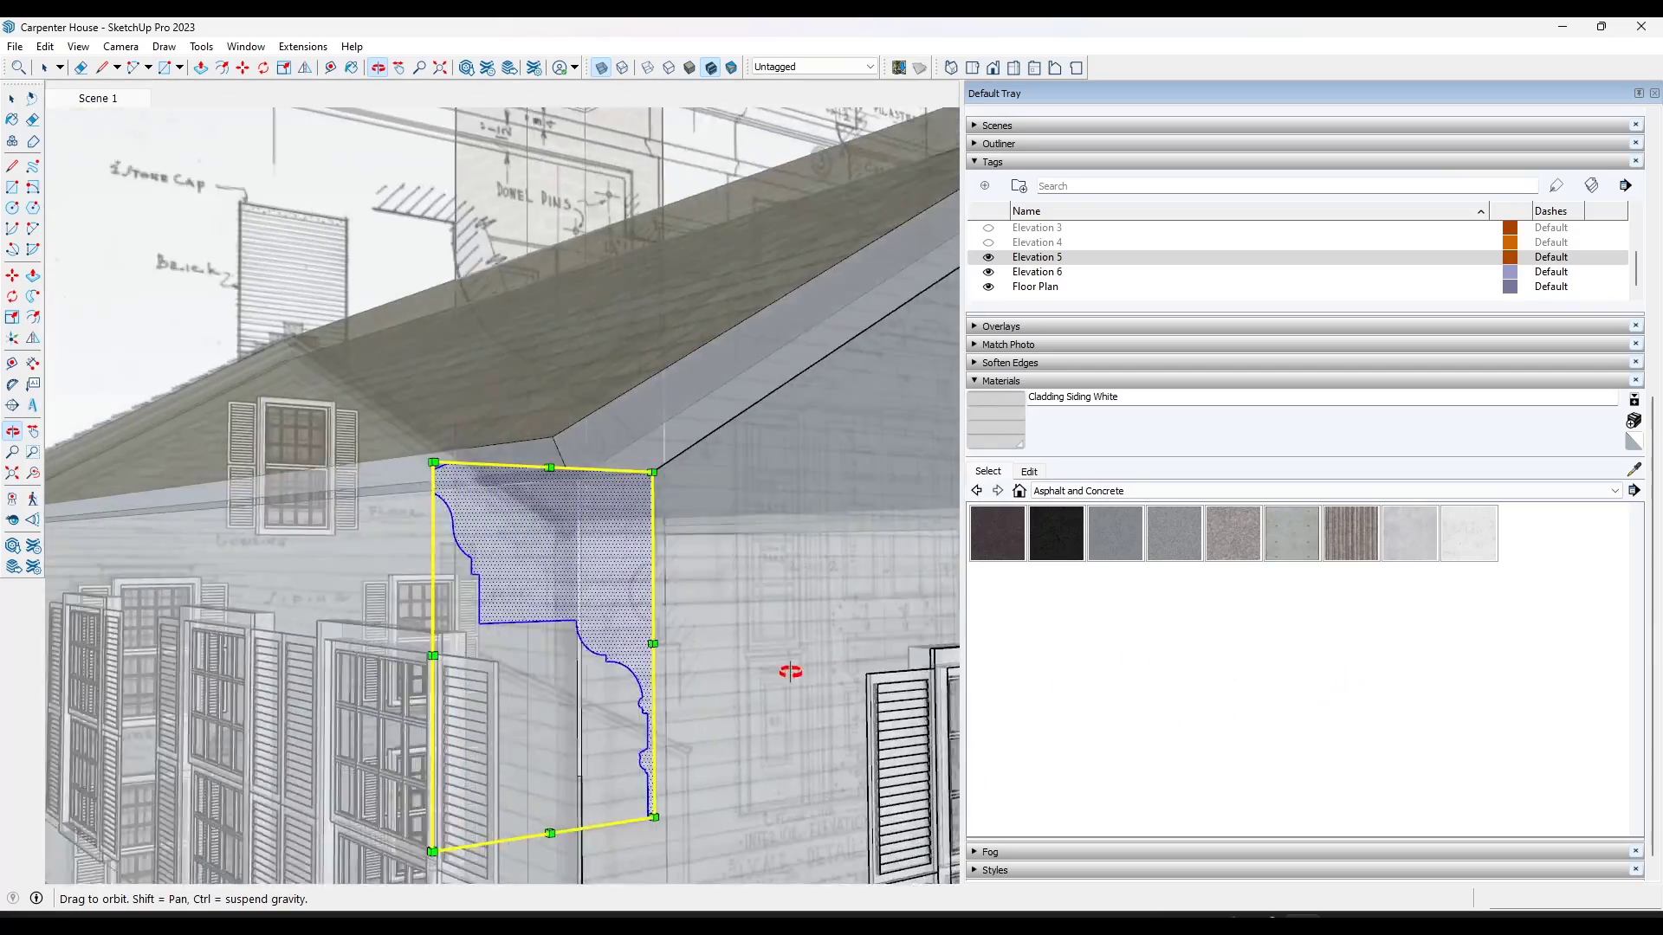
middle_drag(789, 672, 679, 631)
scroll(654, 644, down, 1)
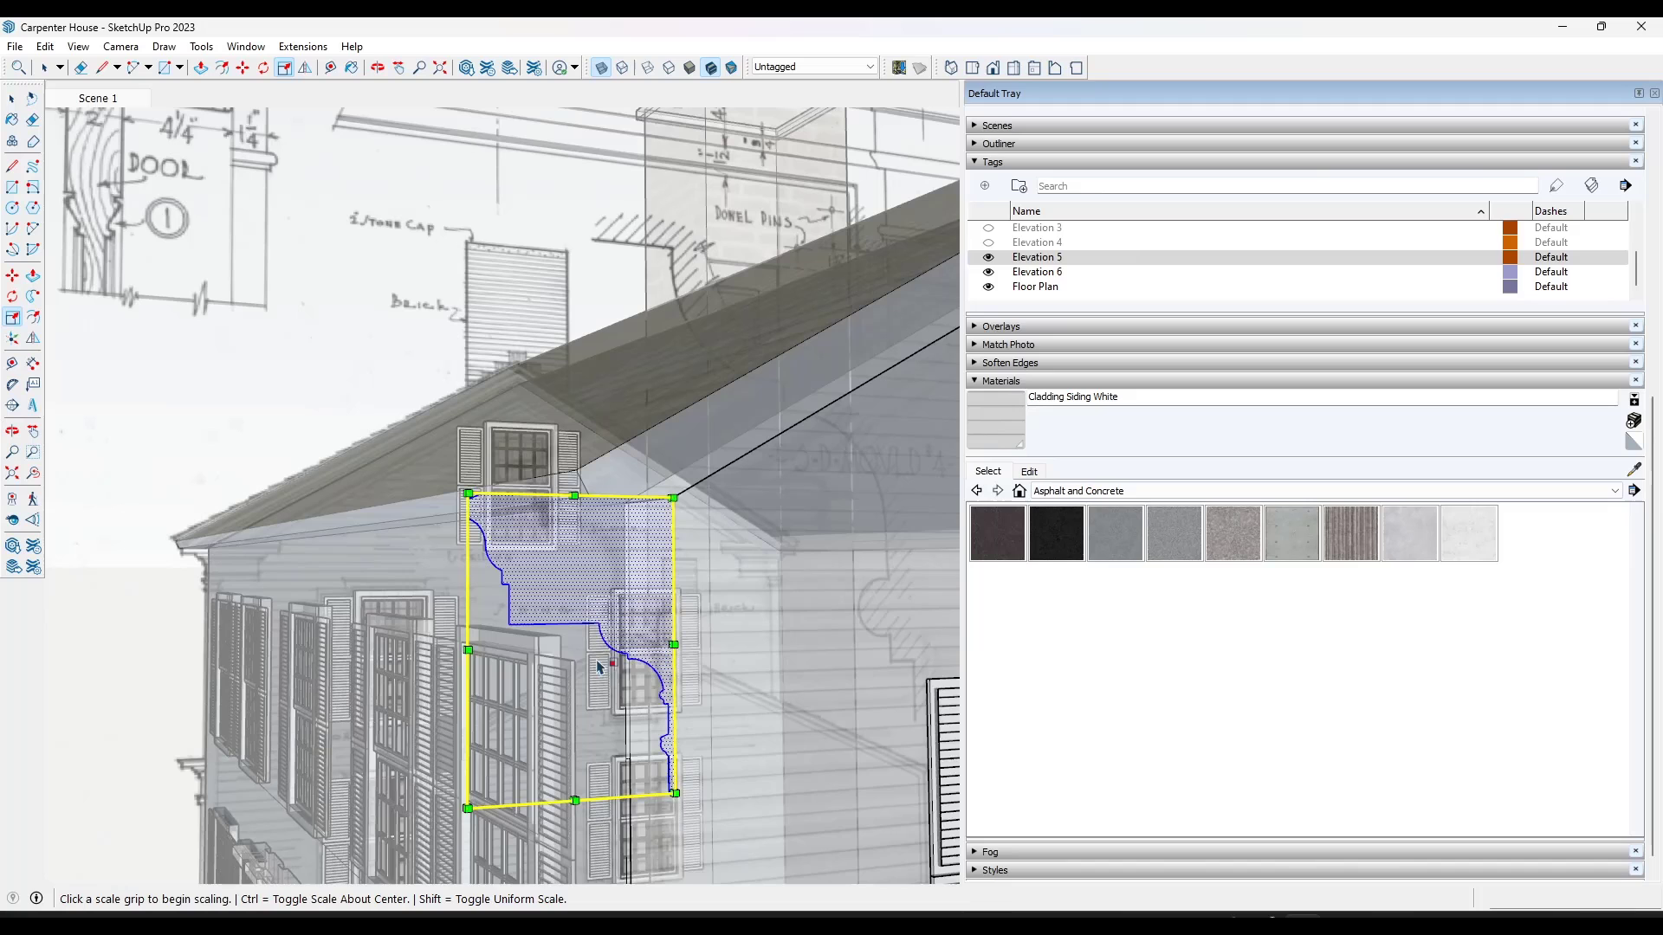
click(467, 808)
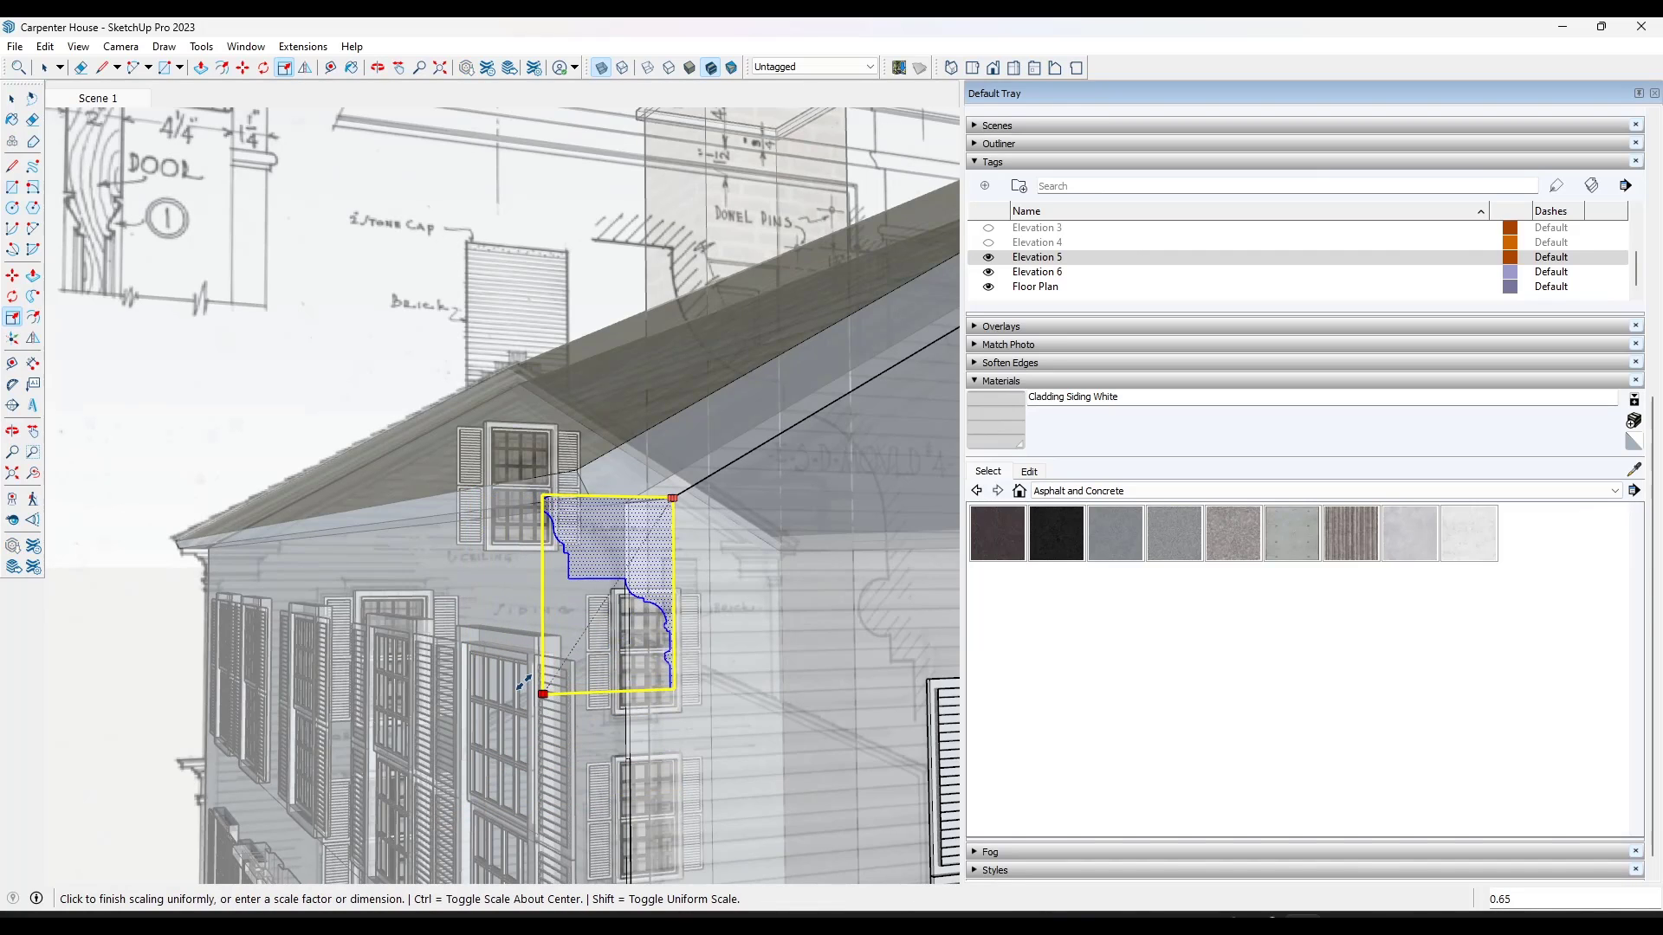
middle_drag(533, 679, 336, 686)
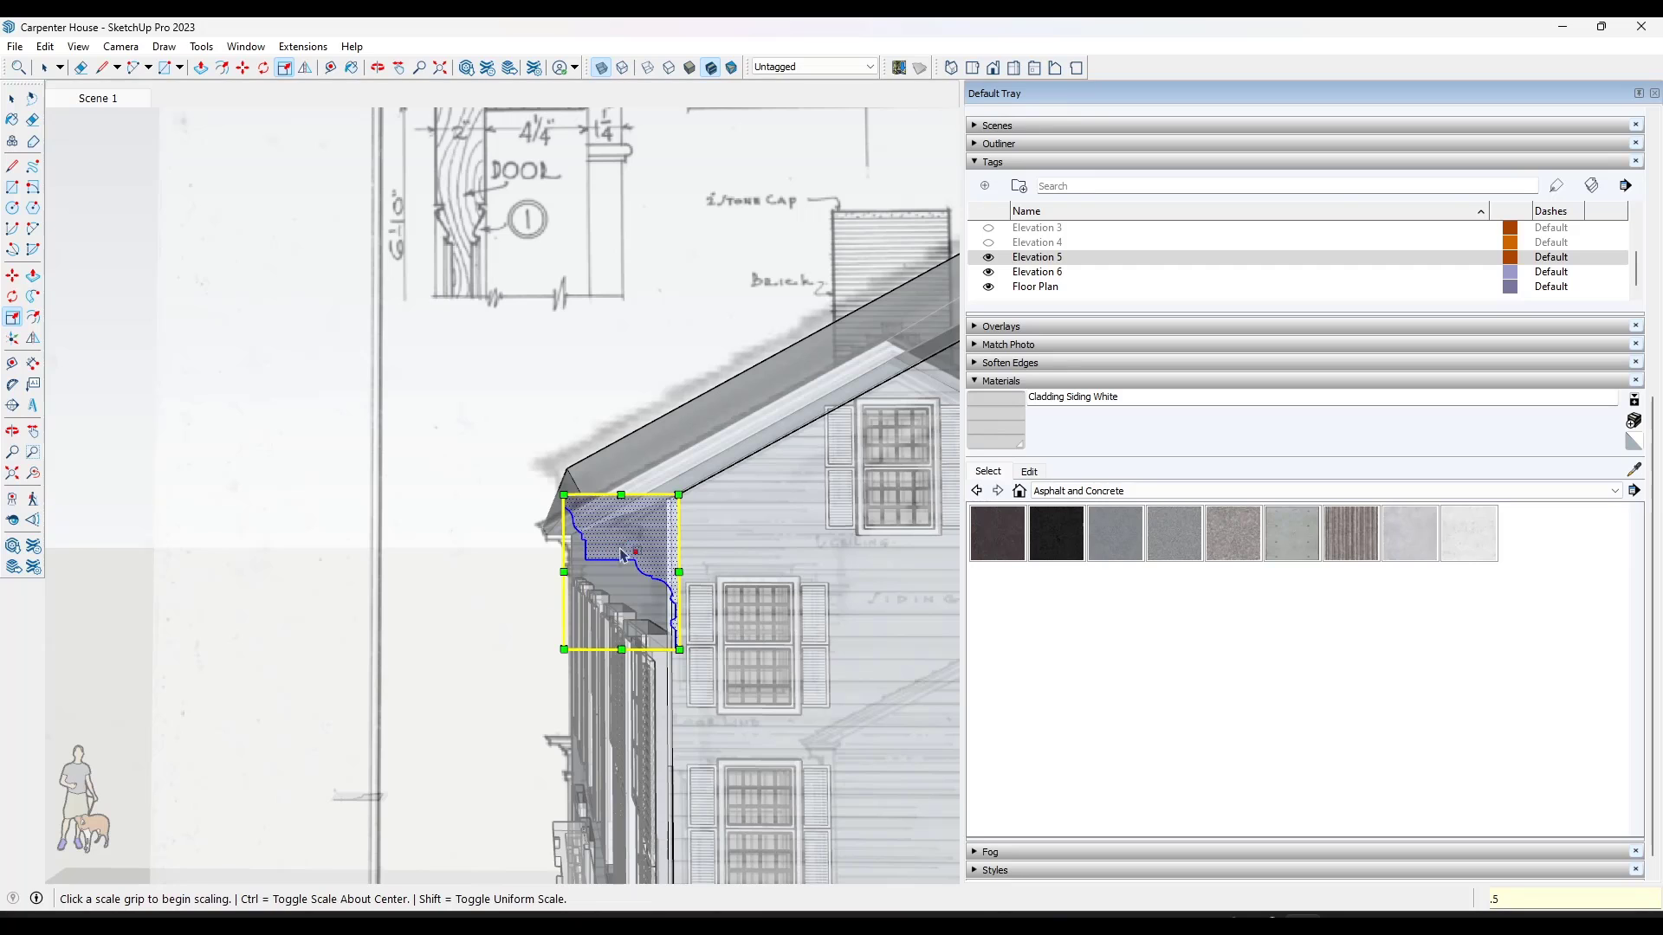
mouse_move(622, 554)
middle_down()
mouse_move(594, 661)
mouse_move(557, 564)
mouse_move(612, 567)
mouse_move(610, 553)
middle_up()
scroll(610, 553, up, 2)
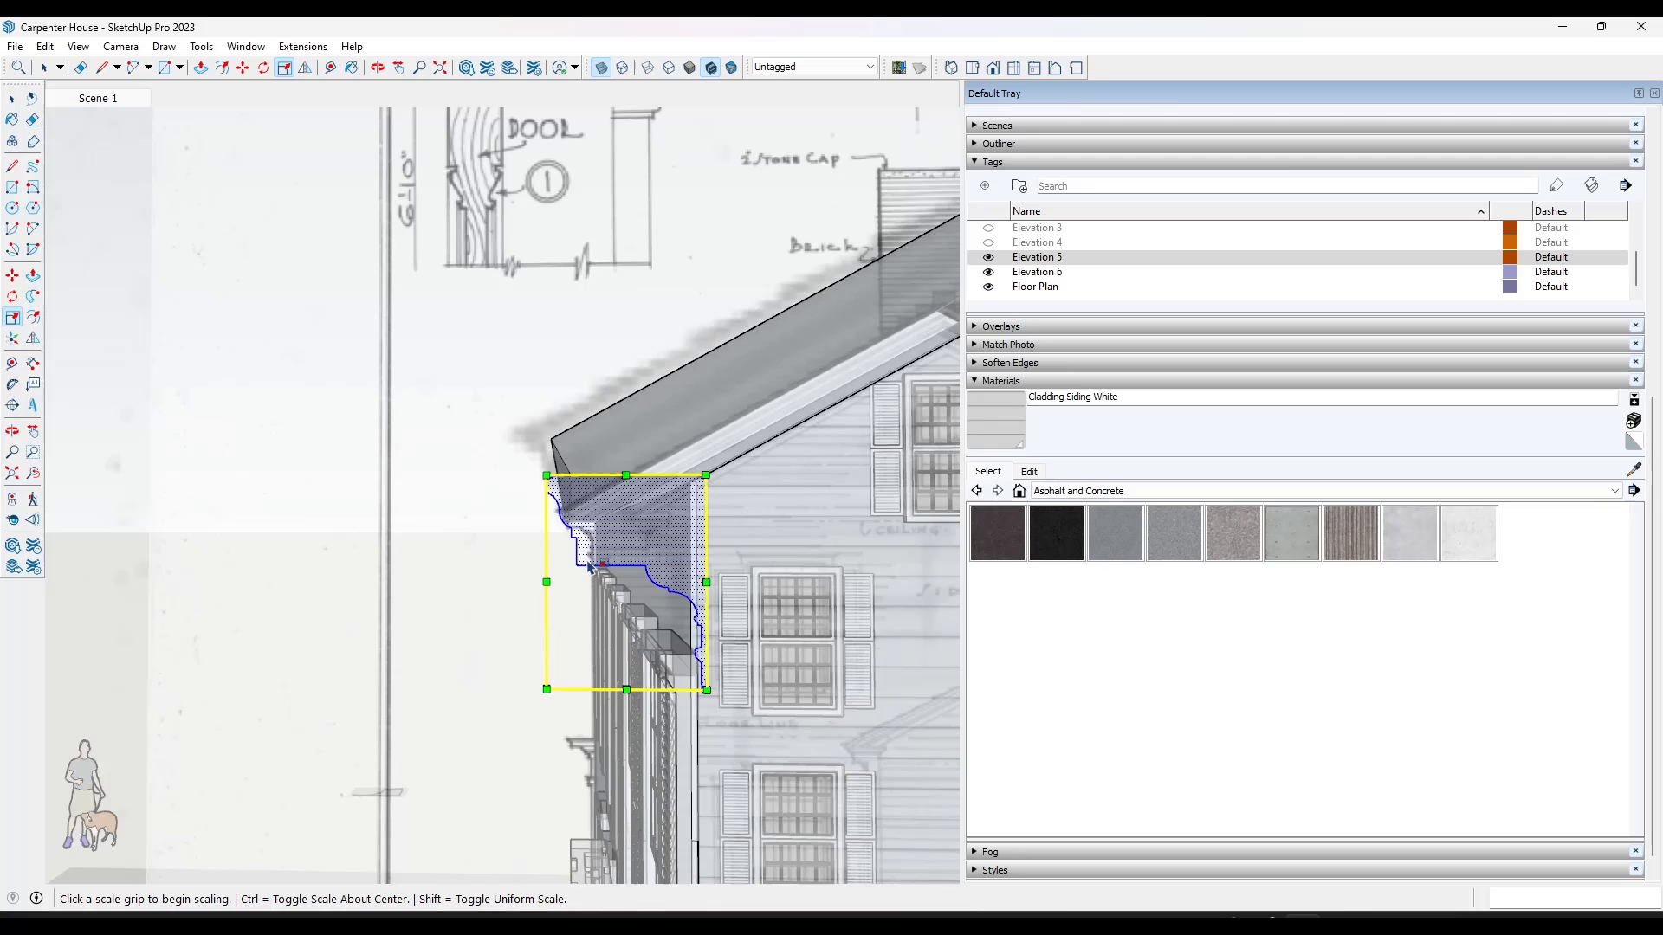
scroll(574, 507, up, 2)
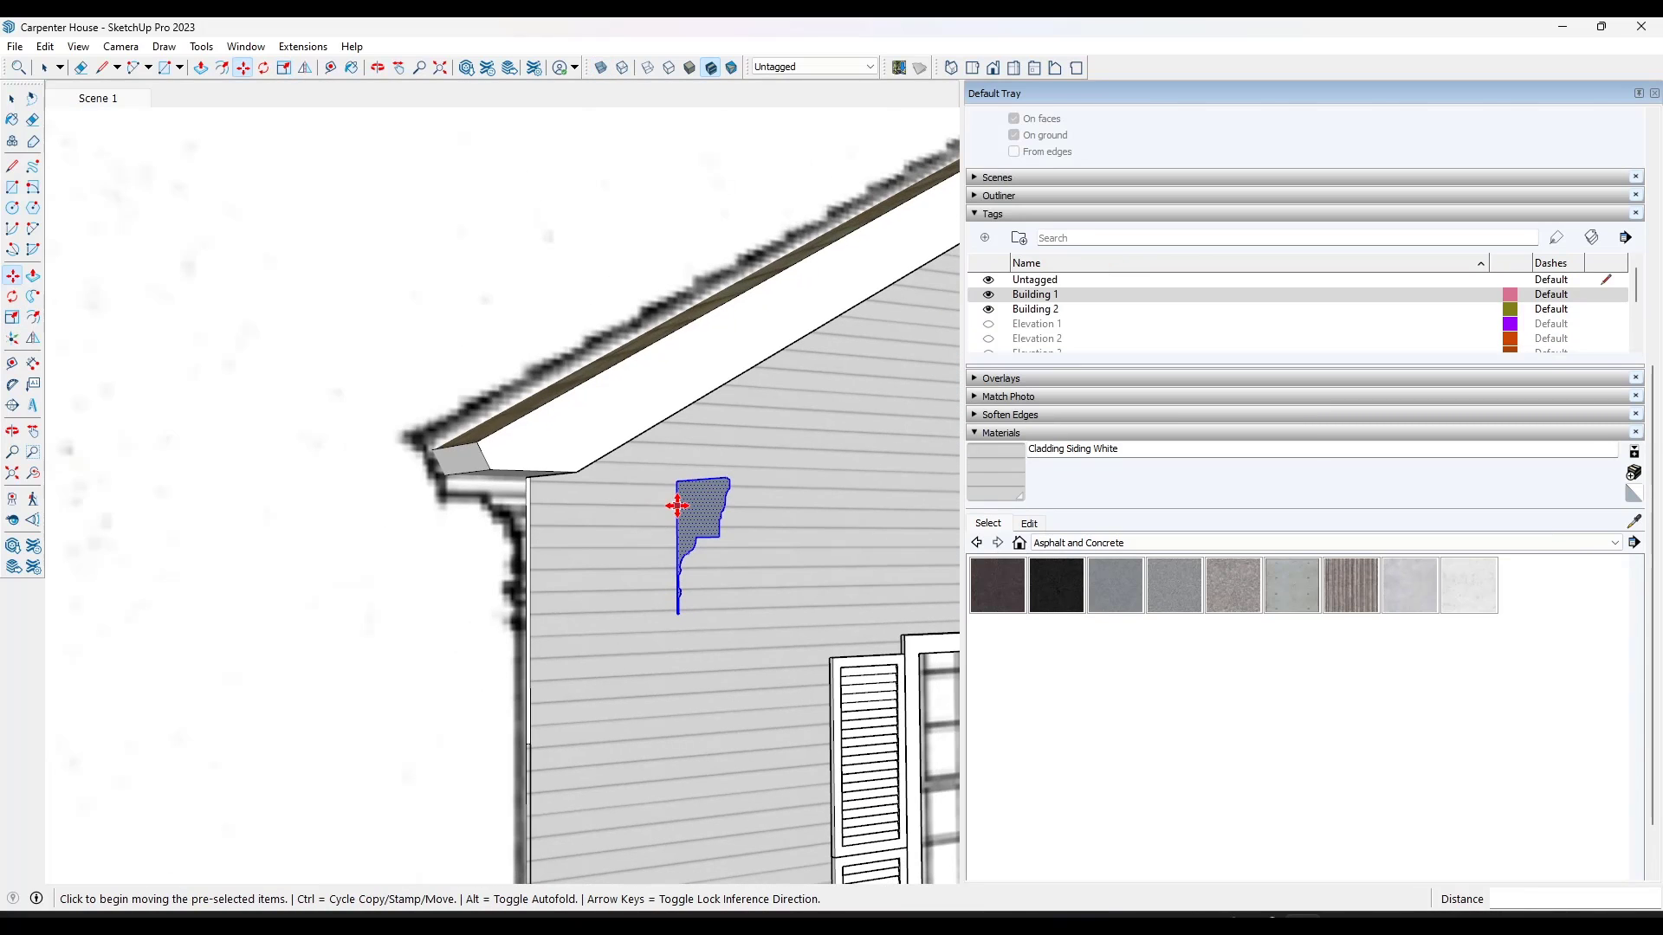
Draw the cornice path line from the profile around the house corner and along the underside of the front eave.
key(l)
click(631, 476)
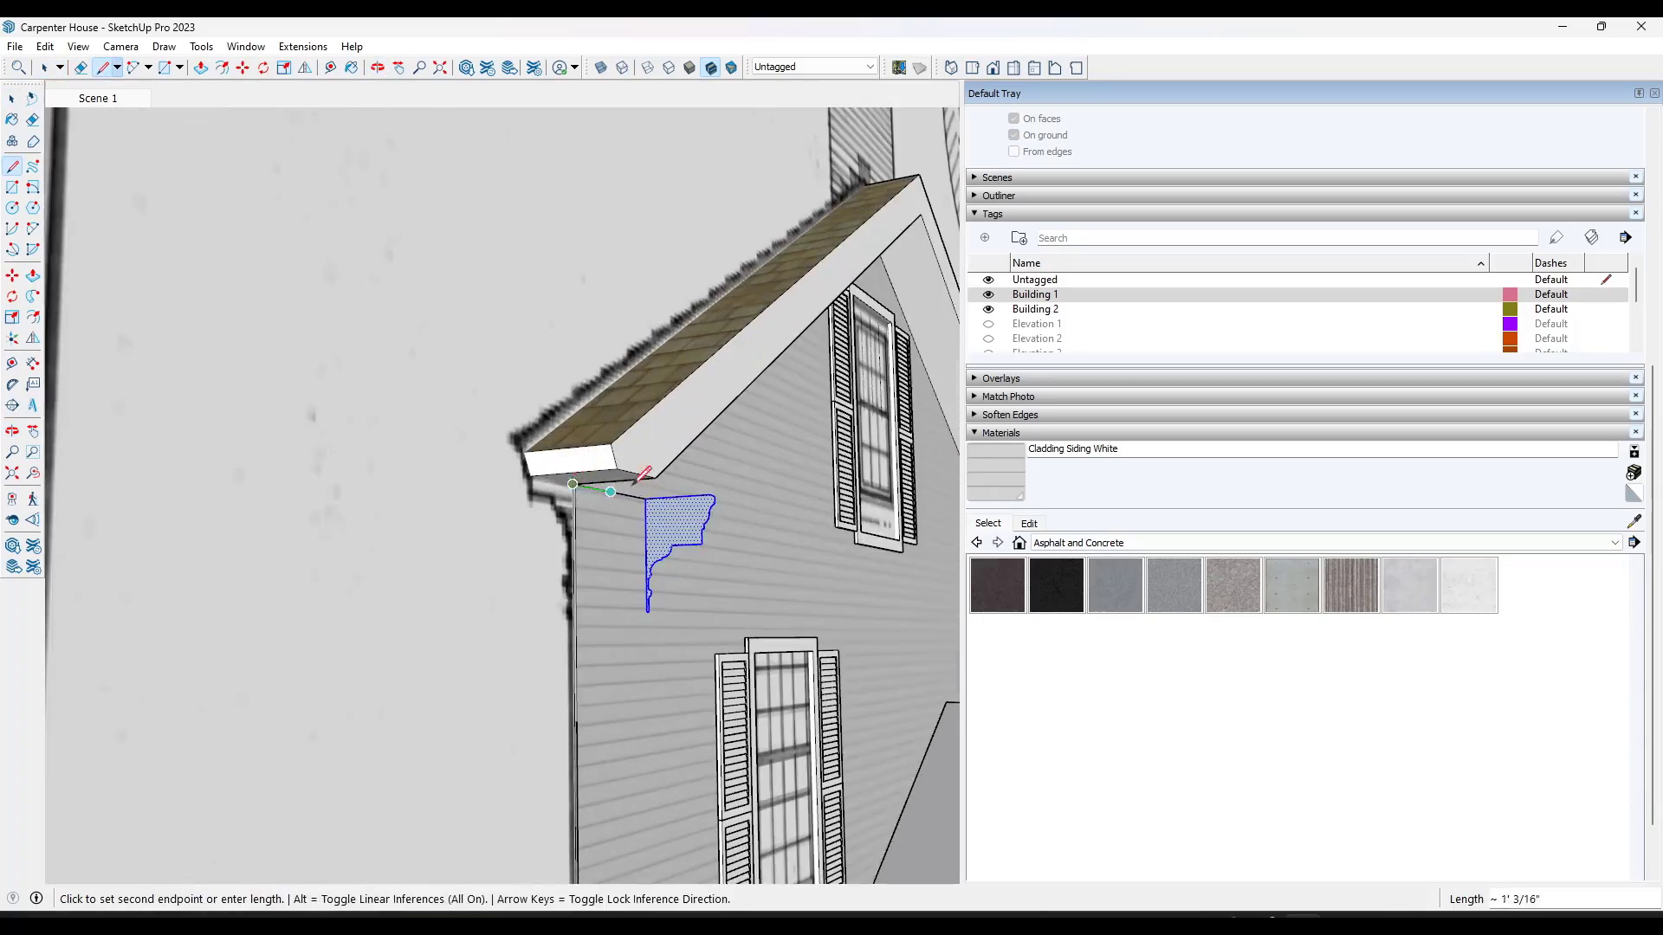
scroll(631, 476, down, 5)
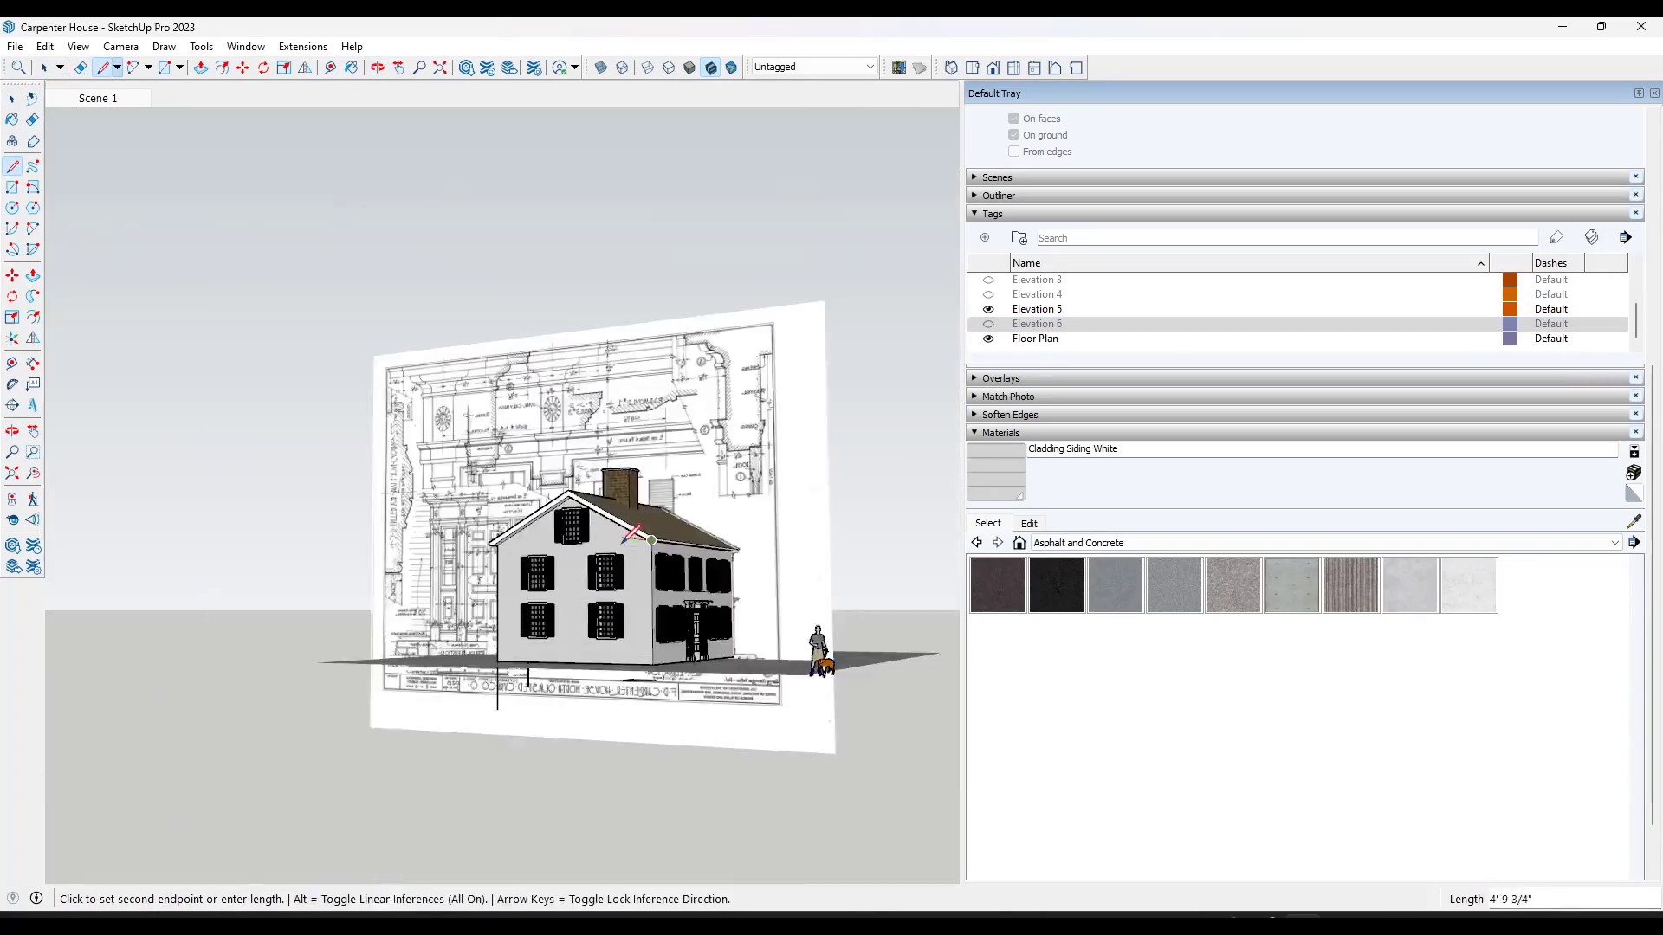
key(space)
scroll(510, 528, down, 3)
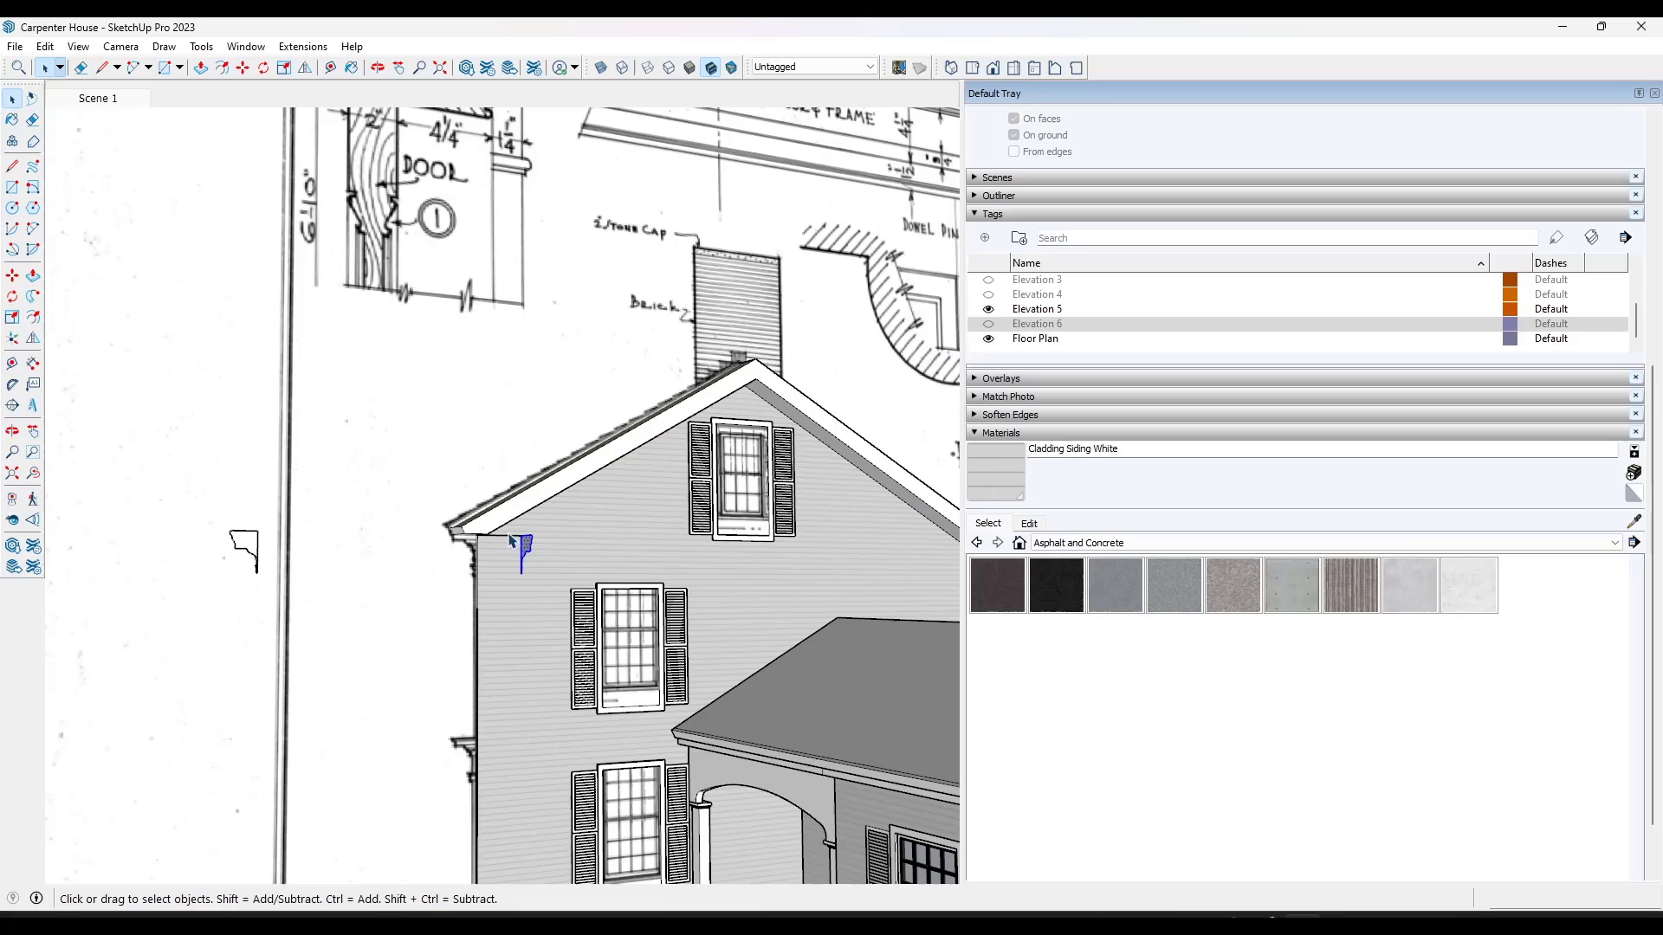
Hide the Elevation 5 reference, select the path line and extrude the cornice profile along it with Follow Me.
click(988, 309)
shift+click(480, 543)
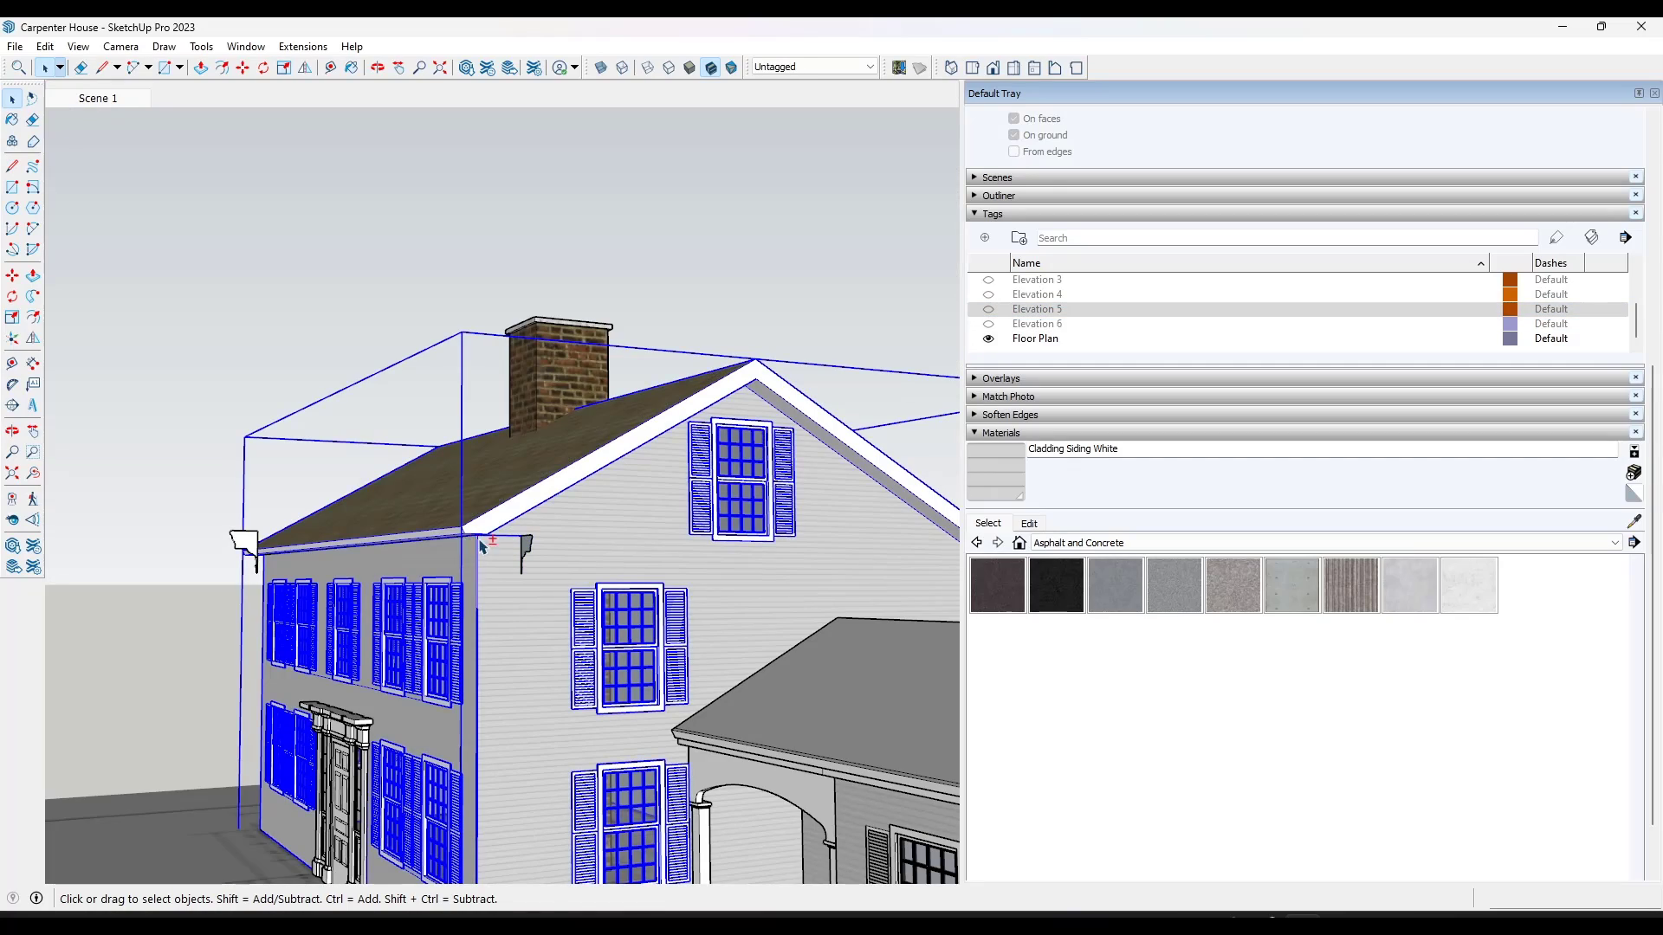
scroll(474, 533, up, 4)
click(450, 547)
scroll(663, 558, down, 5)
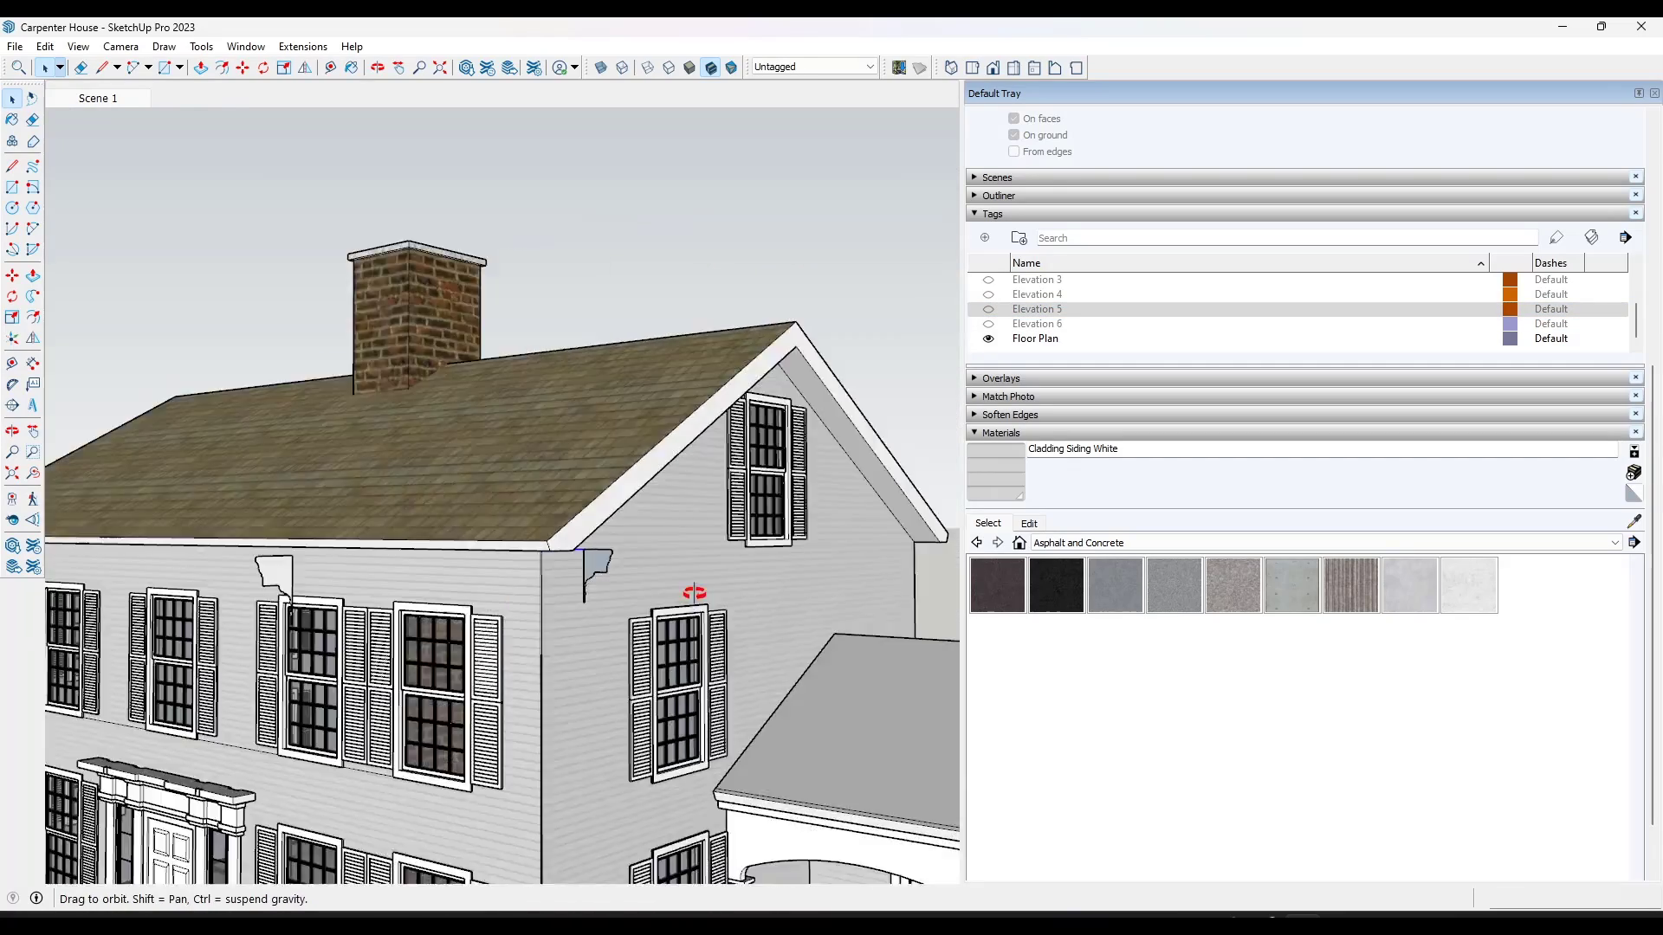
scroll(541, 521, up, 4)
scroll(521, 518, down, 5)
middle_drag(801, 524, 472, 528)
scroll(470, 530, up, 5)
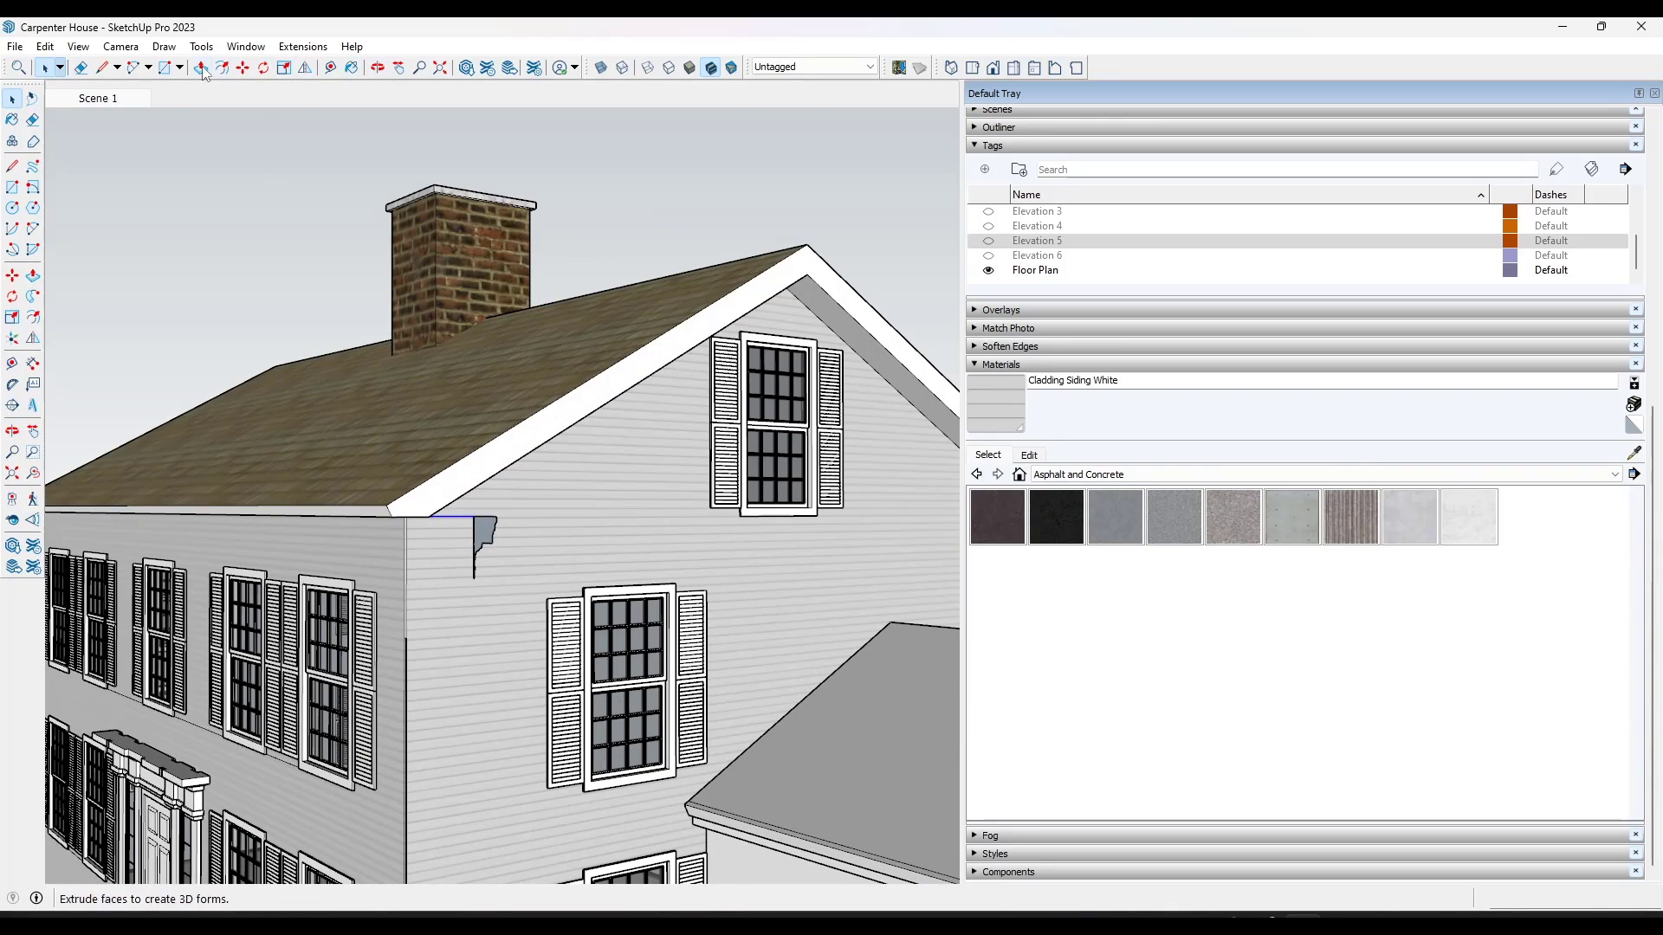
key(space)
scroll(479, 537, down, 3)
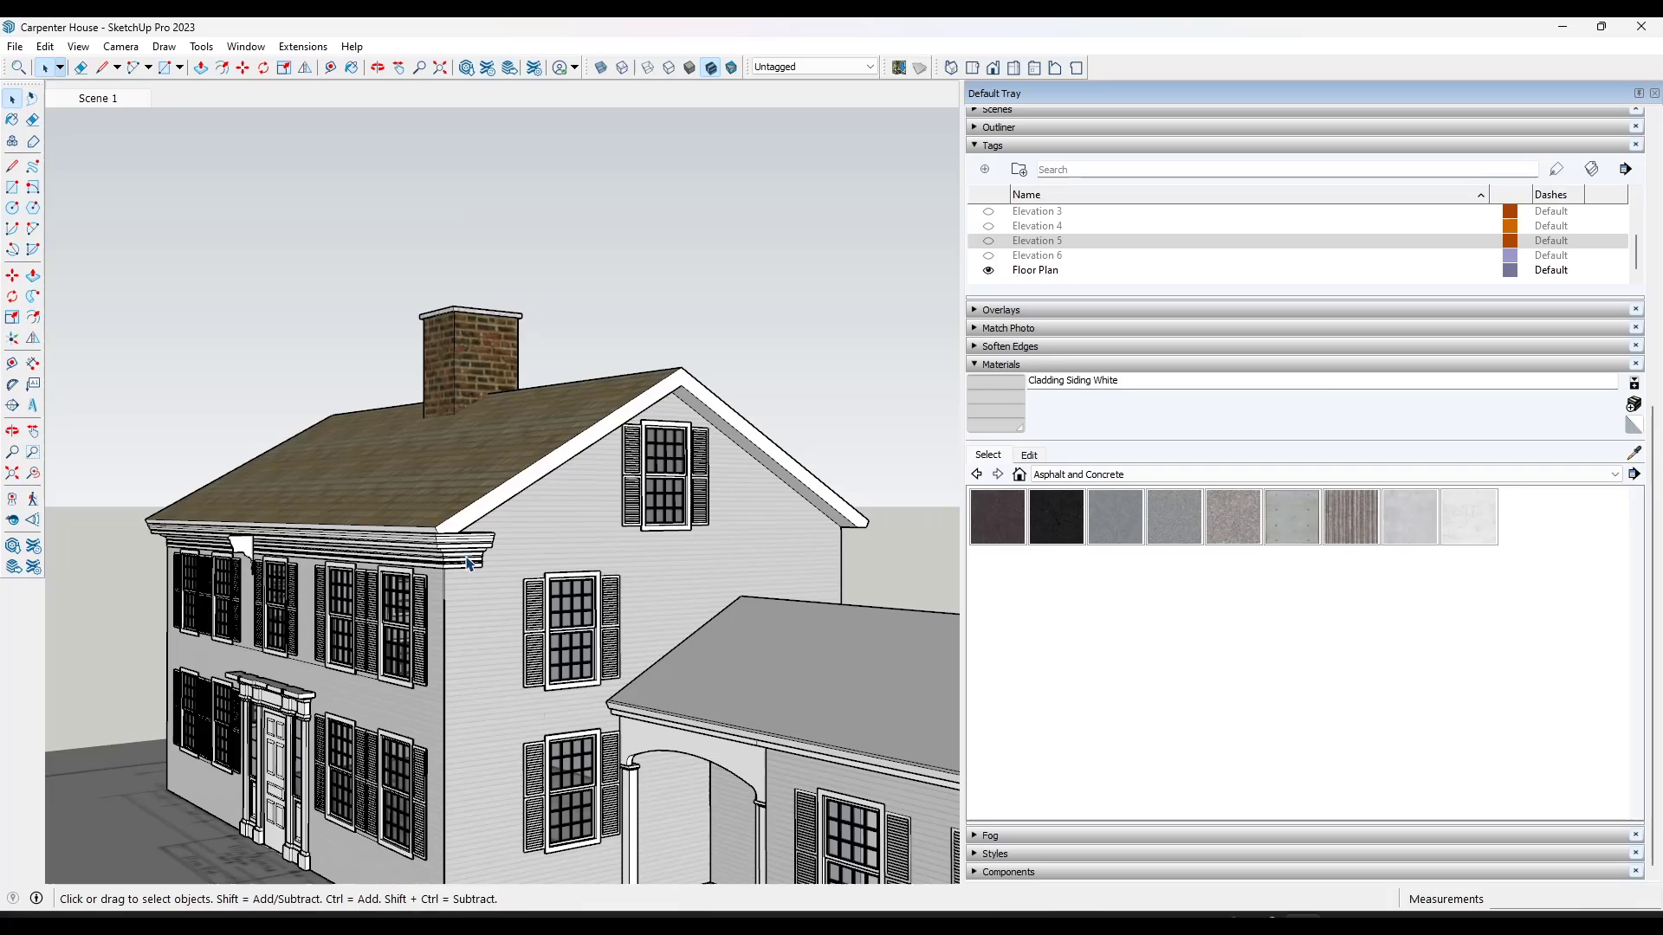
Select all of the extruded front cornice moulding and make it a group.
triple_click(465, 540)
right_click(465, 539)
click(543, 171)
Mirror a copy of the cornice group to the rear eave with Flip, using the plane through the gable ridge.
middle_drag(537, 538, 554, 576)
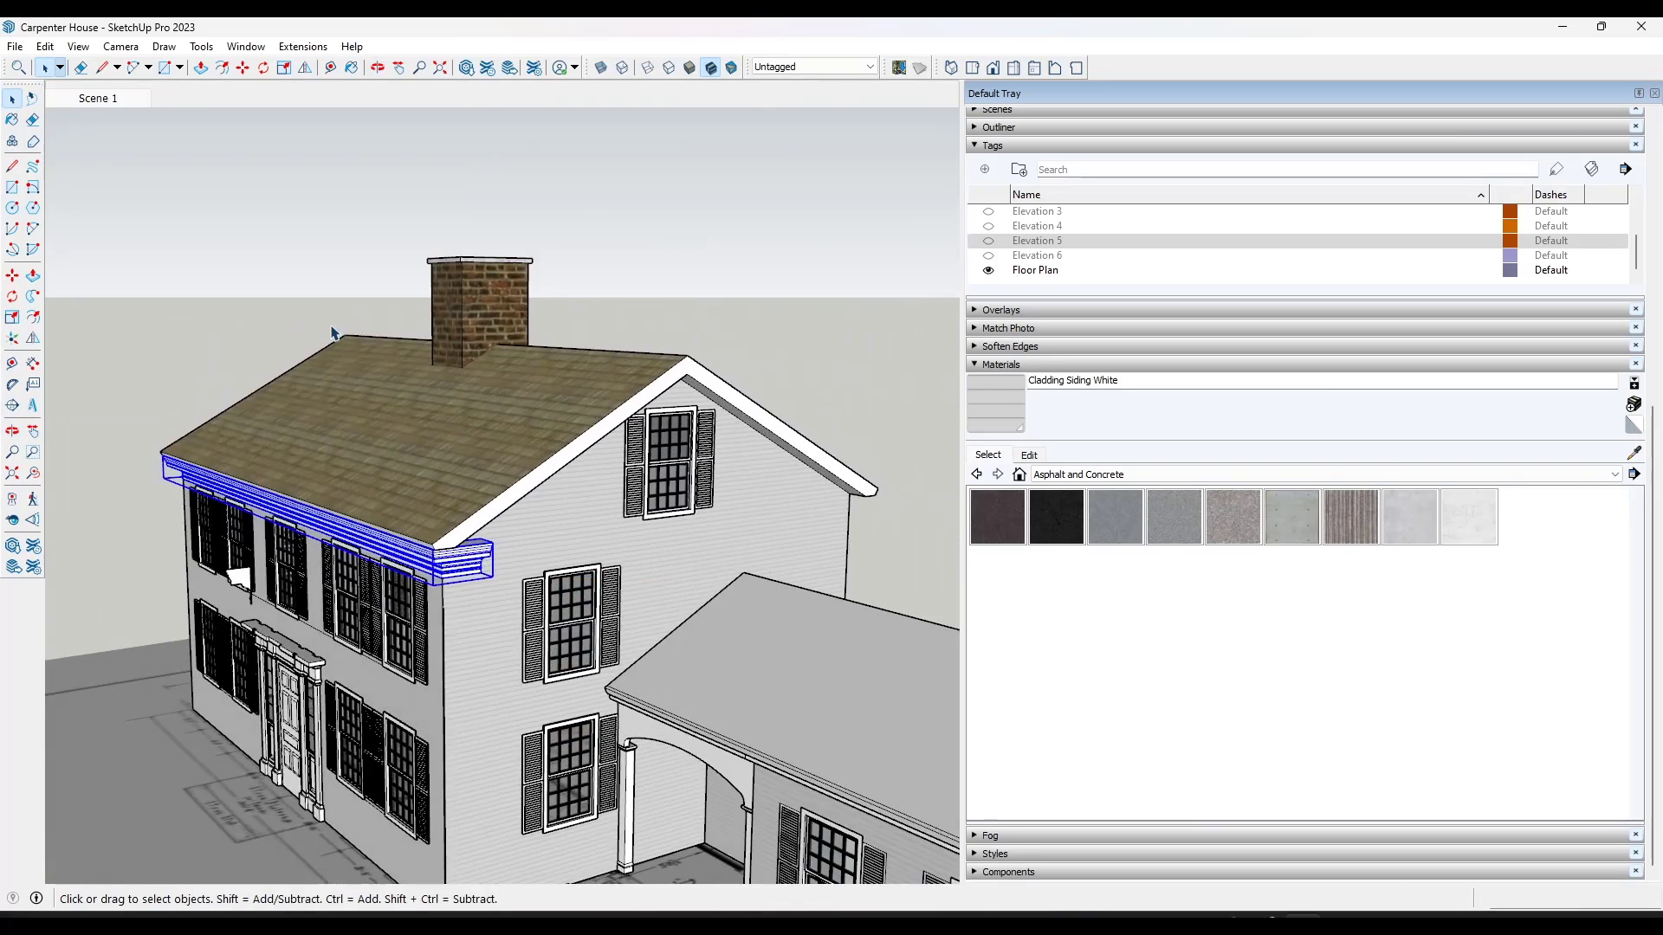
scroll(334, 330, down, 2)
key(f)
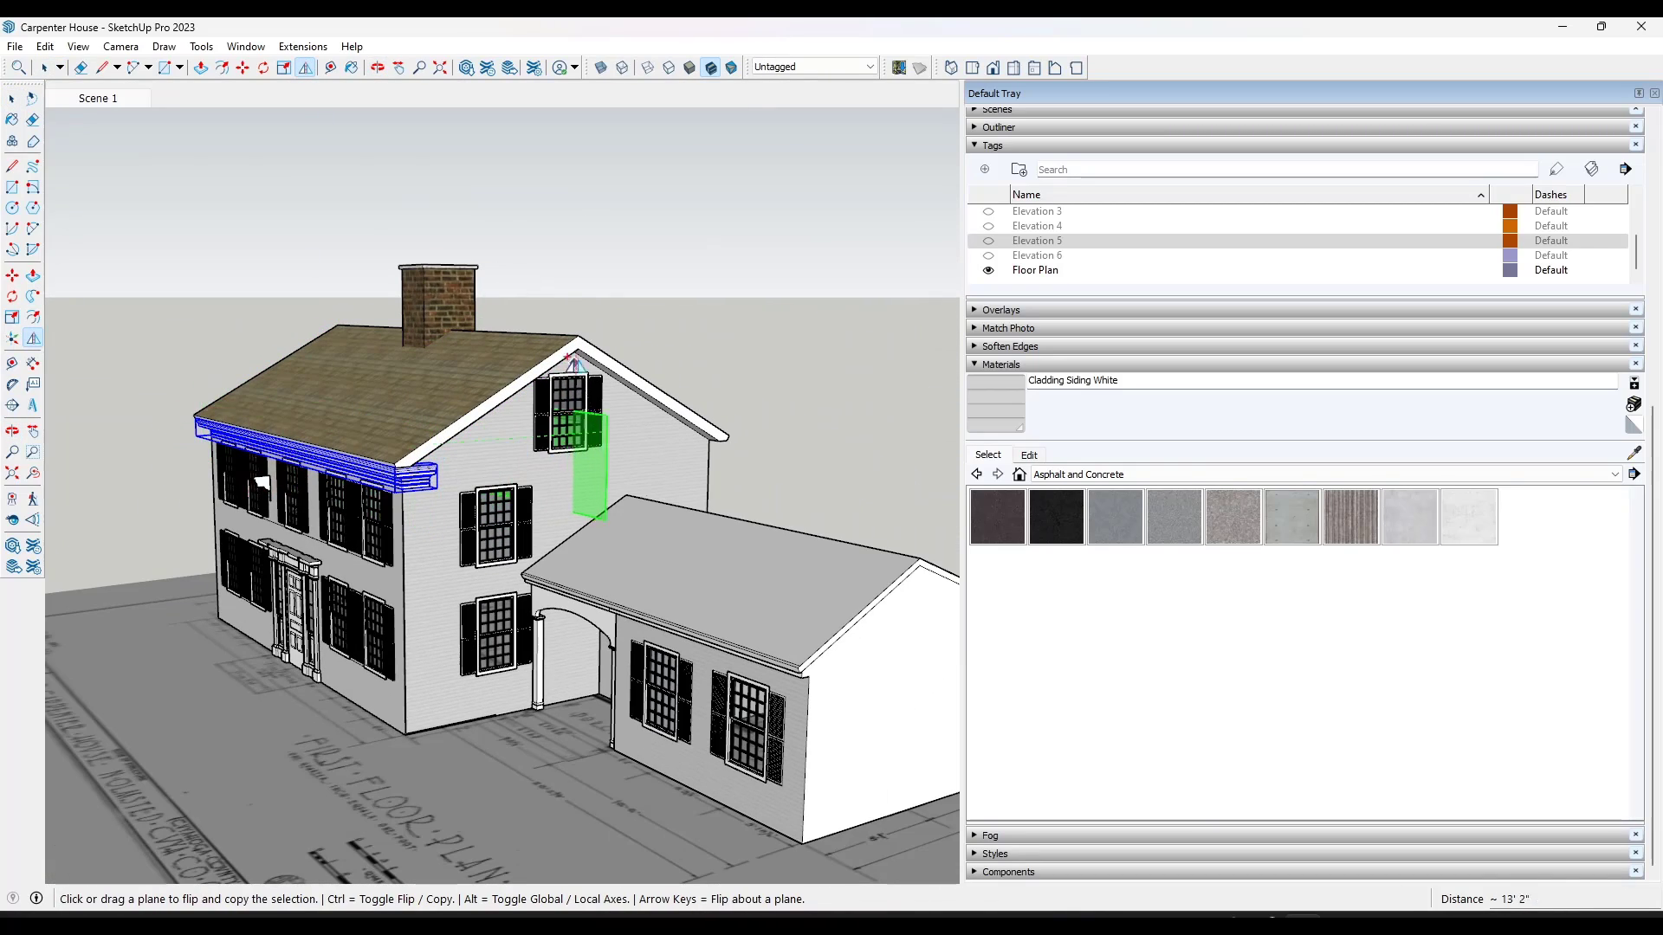
scroll(578, 350, up, 3)
drag(578, 350, 576, 329)
scroll(683, 512, down, 5)
middle_drag(682, 512, 1558, 482)
Examine the cornice mouldings and their returns at both corners of the gable ends.
key(space)
scroll(445, 523, up, 4)
middle_drag(445, 523, 606, 486)
scroll(557, 520, down, 3)
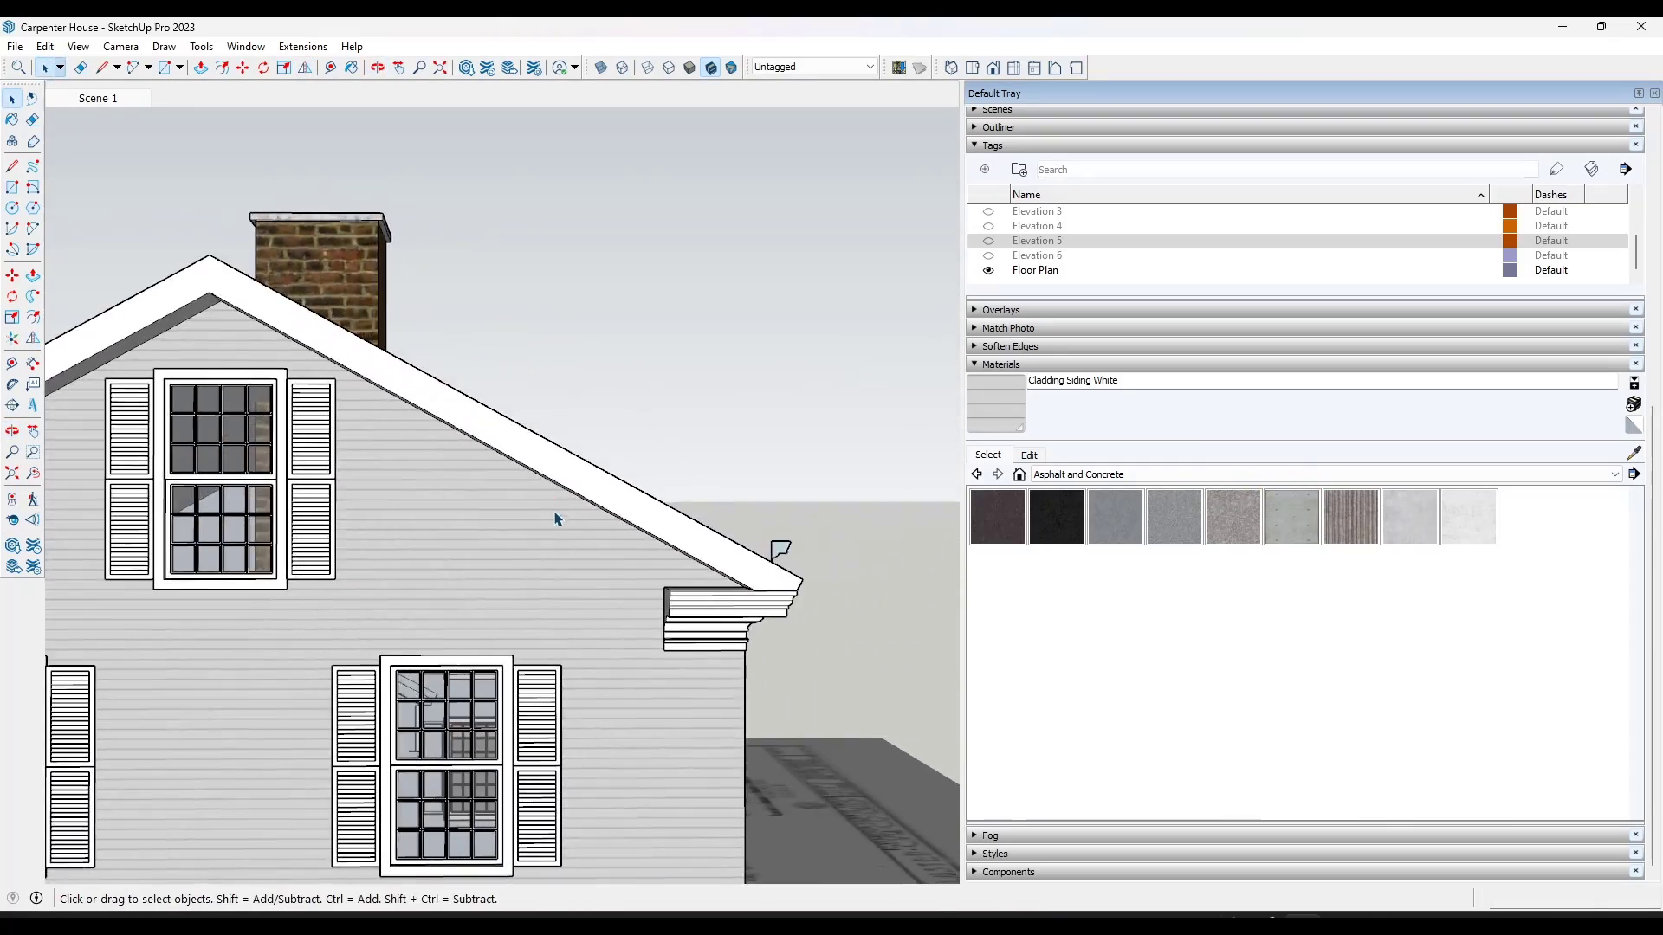
middle_drag(604, 590, 286, 589)
scroll(286, 589, up, 2)
scroll(642, 517, up, 6)
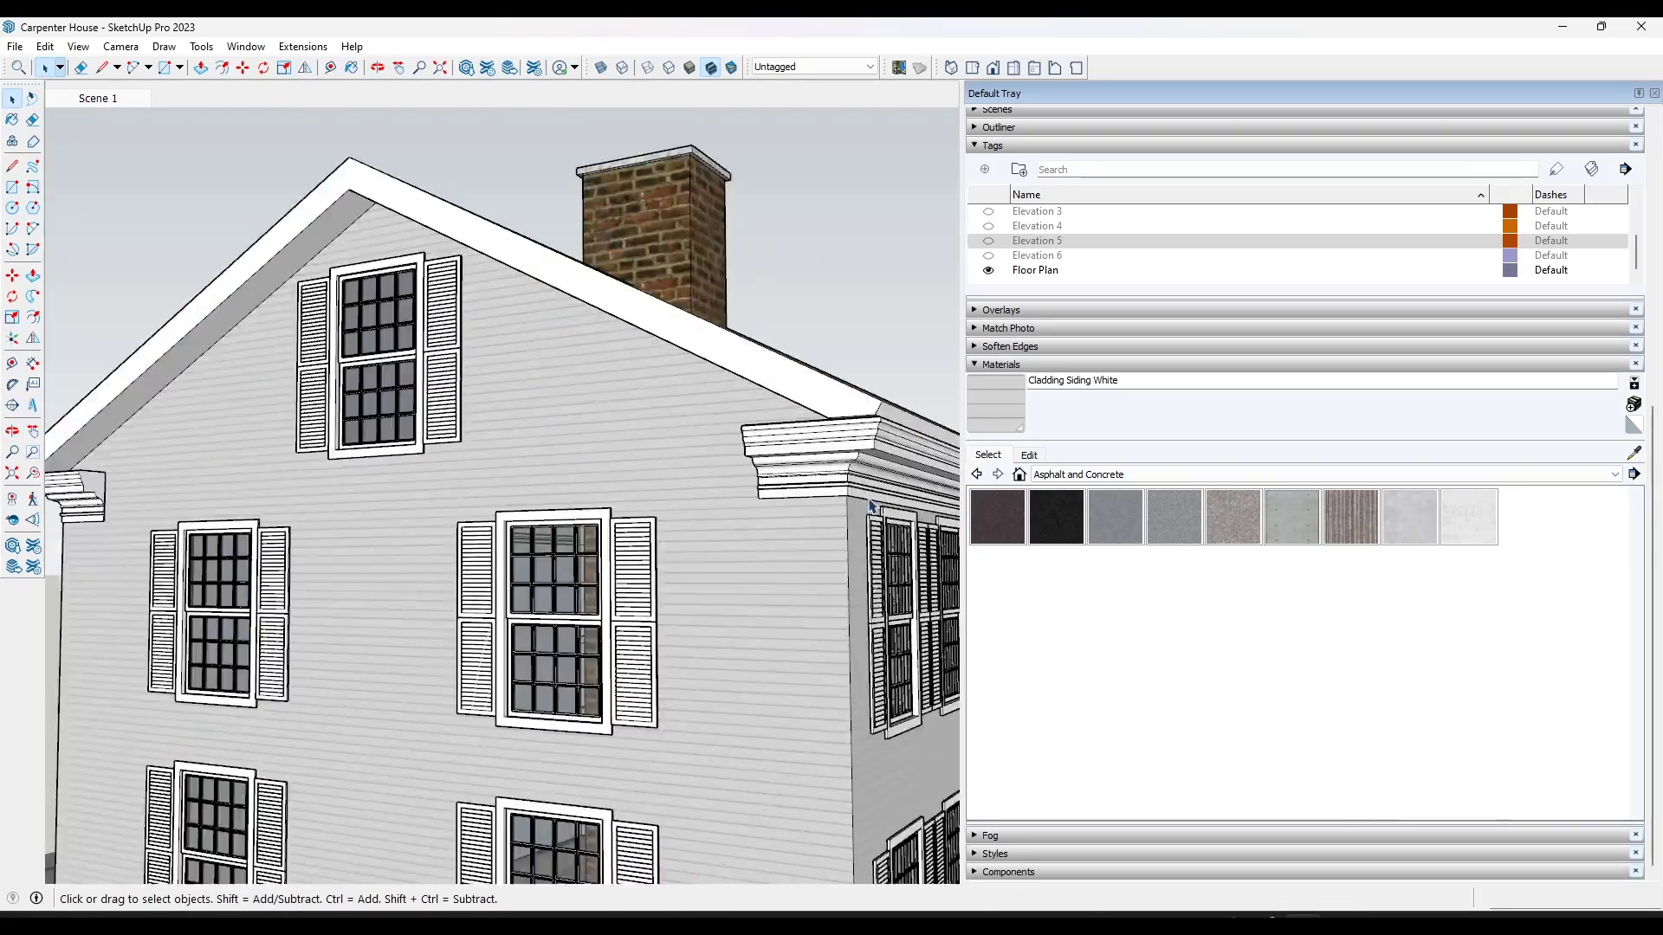
Rotate the copied cornice profile into the horizontal plane and turn it another 90° about the cornice return's upper corner.
middle_drag(779, 554, 812, 344)
scroll(850, 694, down, 10)
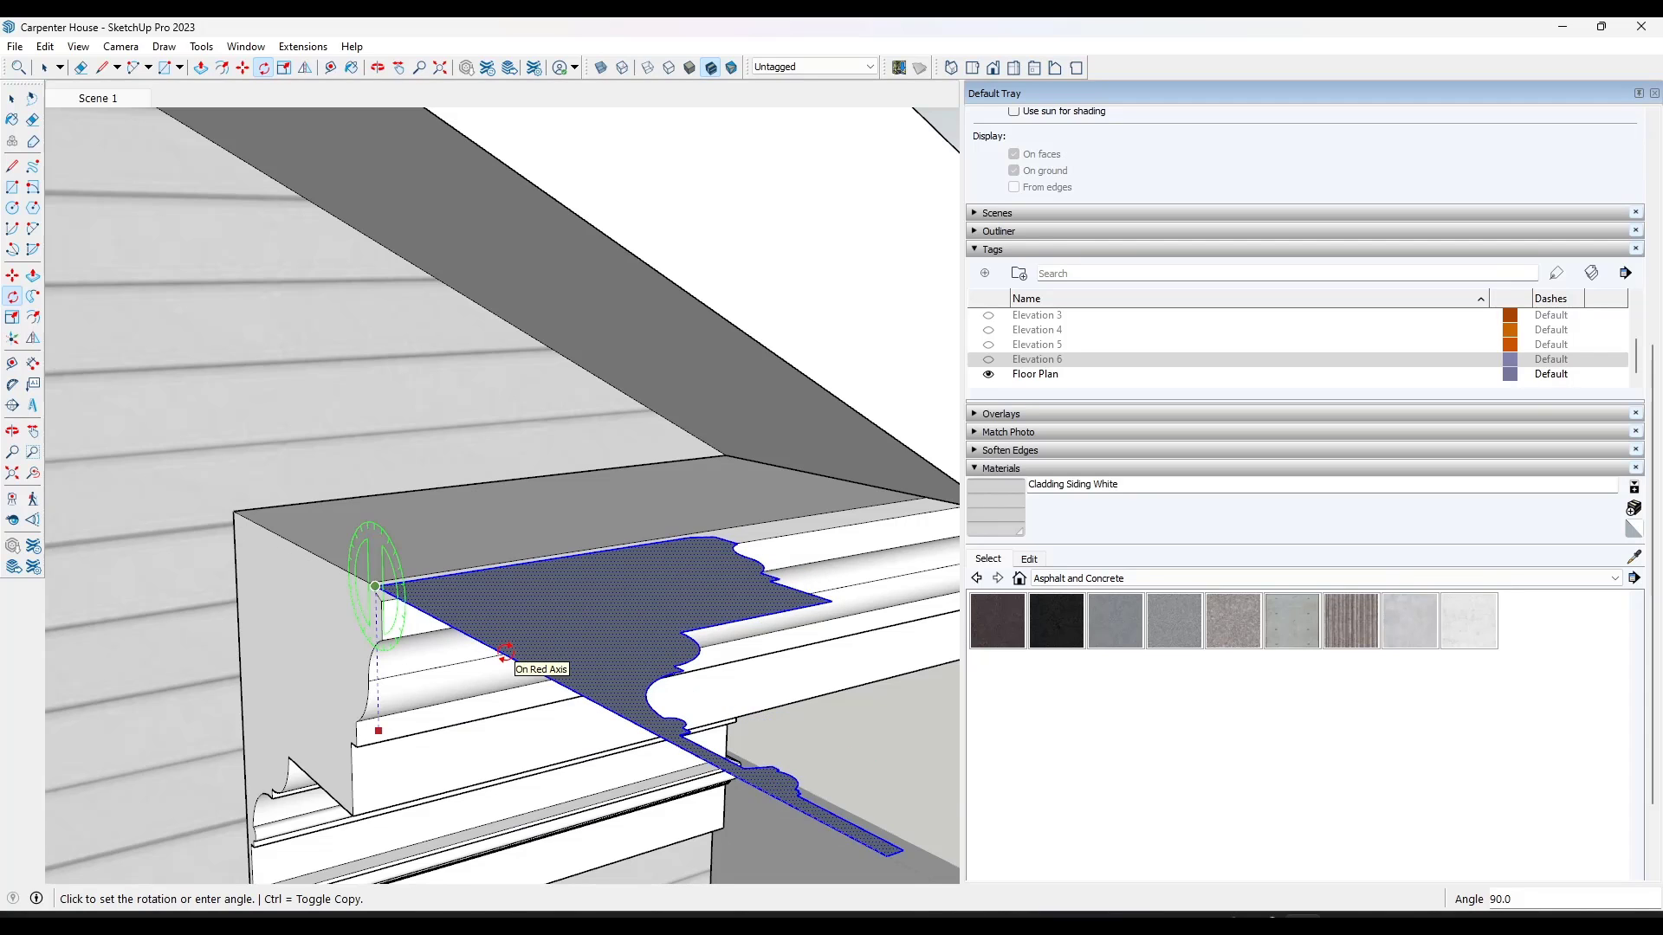
middle_drag(568, 615, 489, 606)
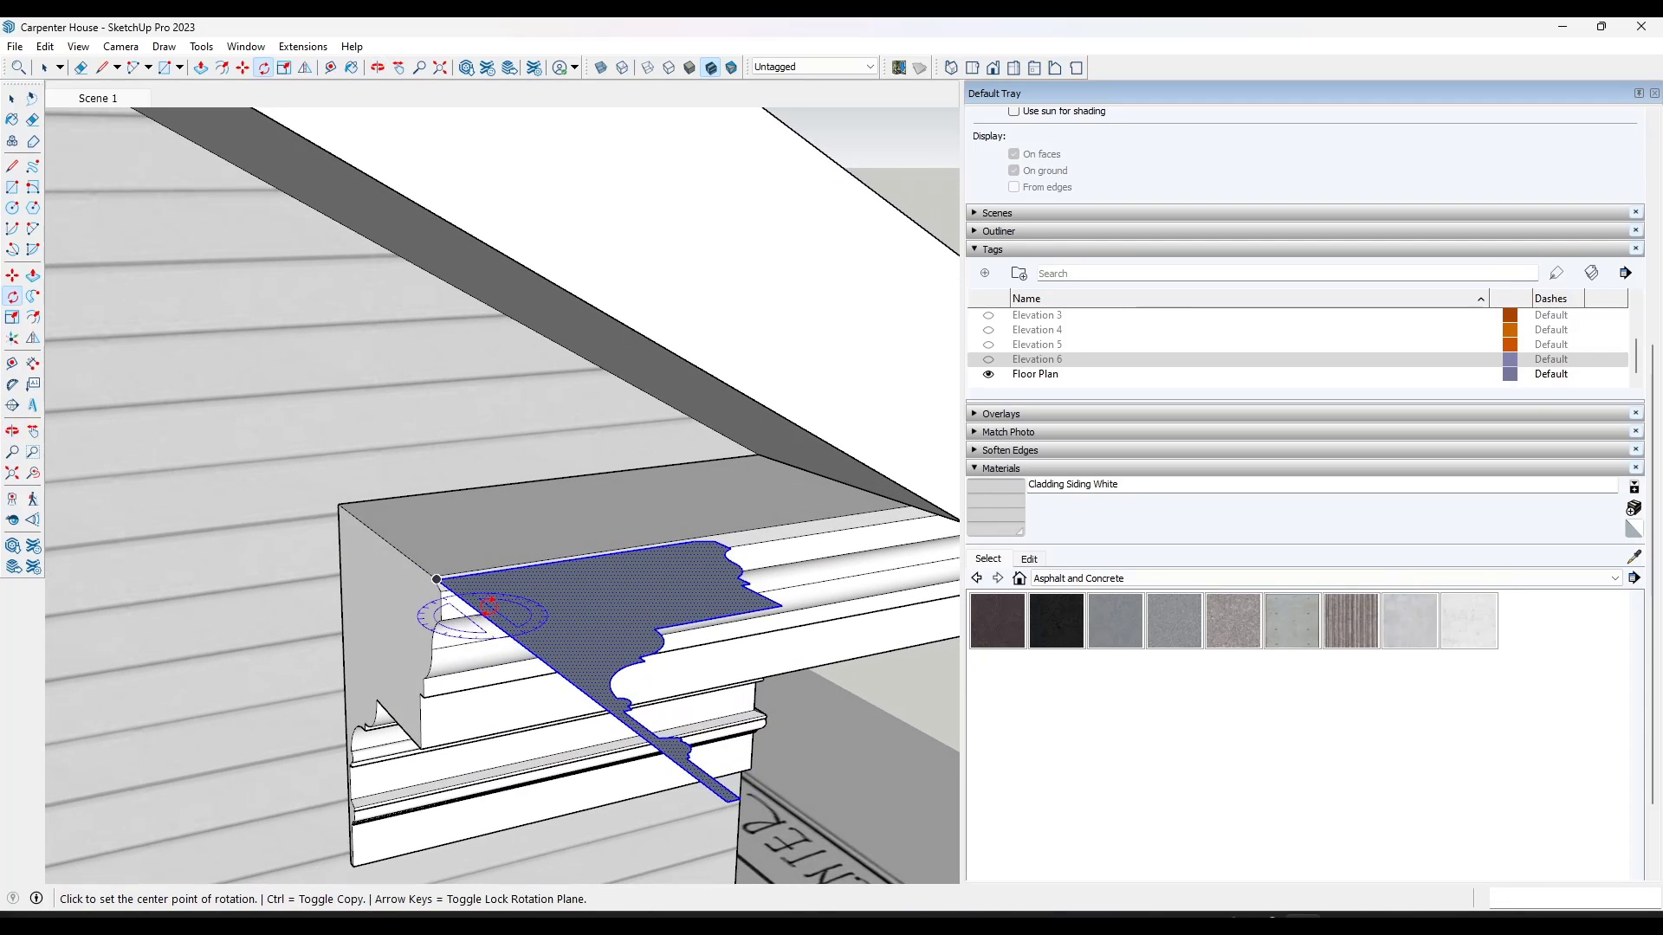
click(641, 551)
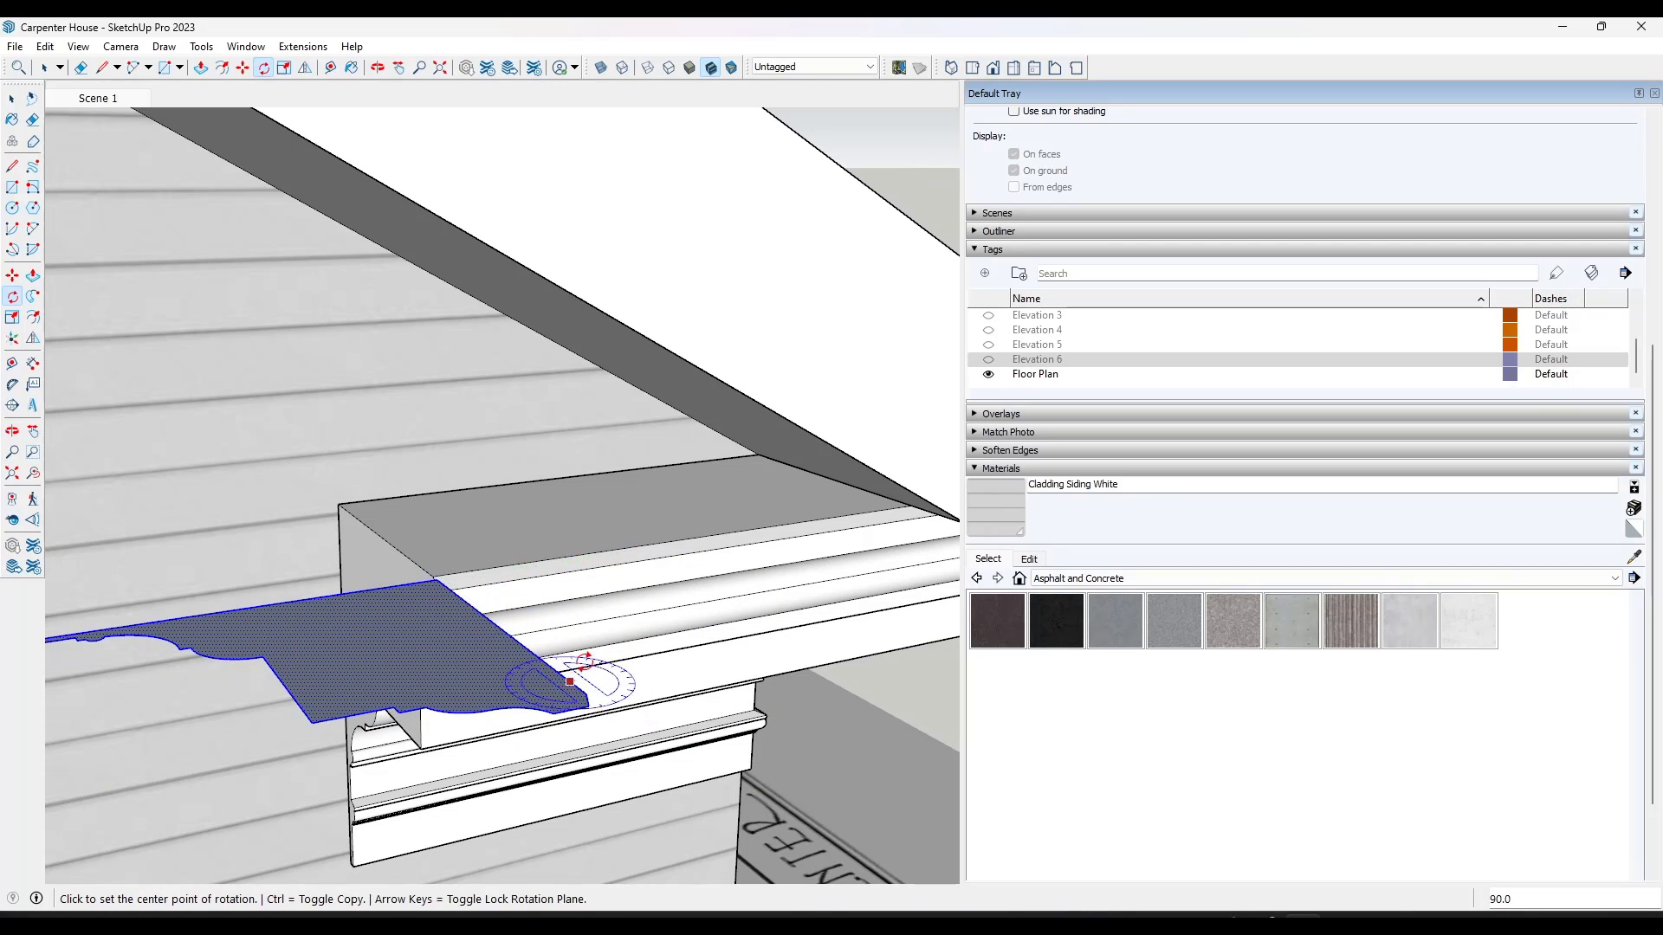
middle_drag(569, 682, 197, 620)
Move the flat cornice profile onto the top of the cornice return and out to the lower end of the gable soffit.
key(m)
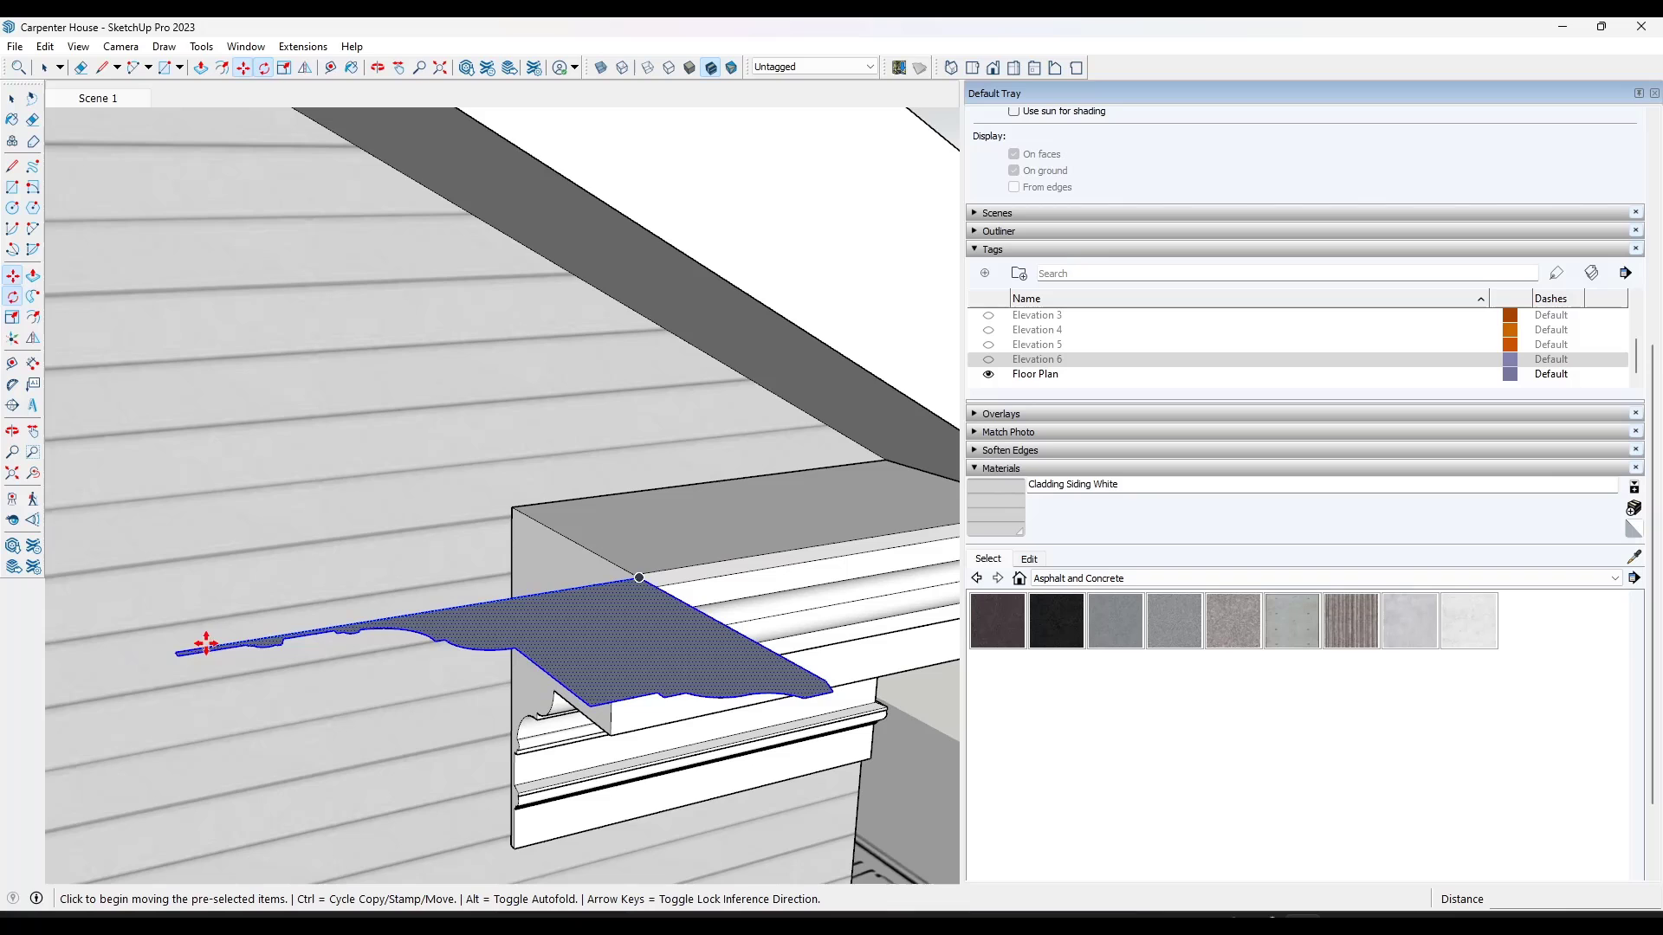
click(179, 649)
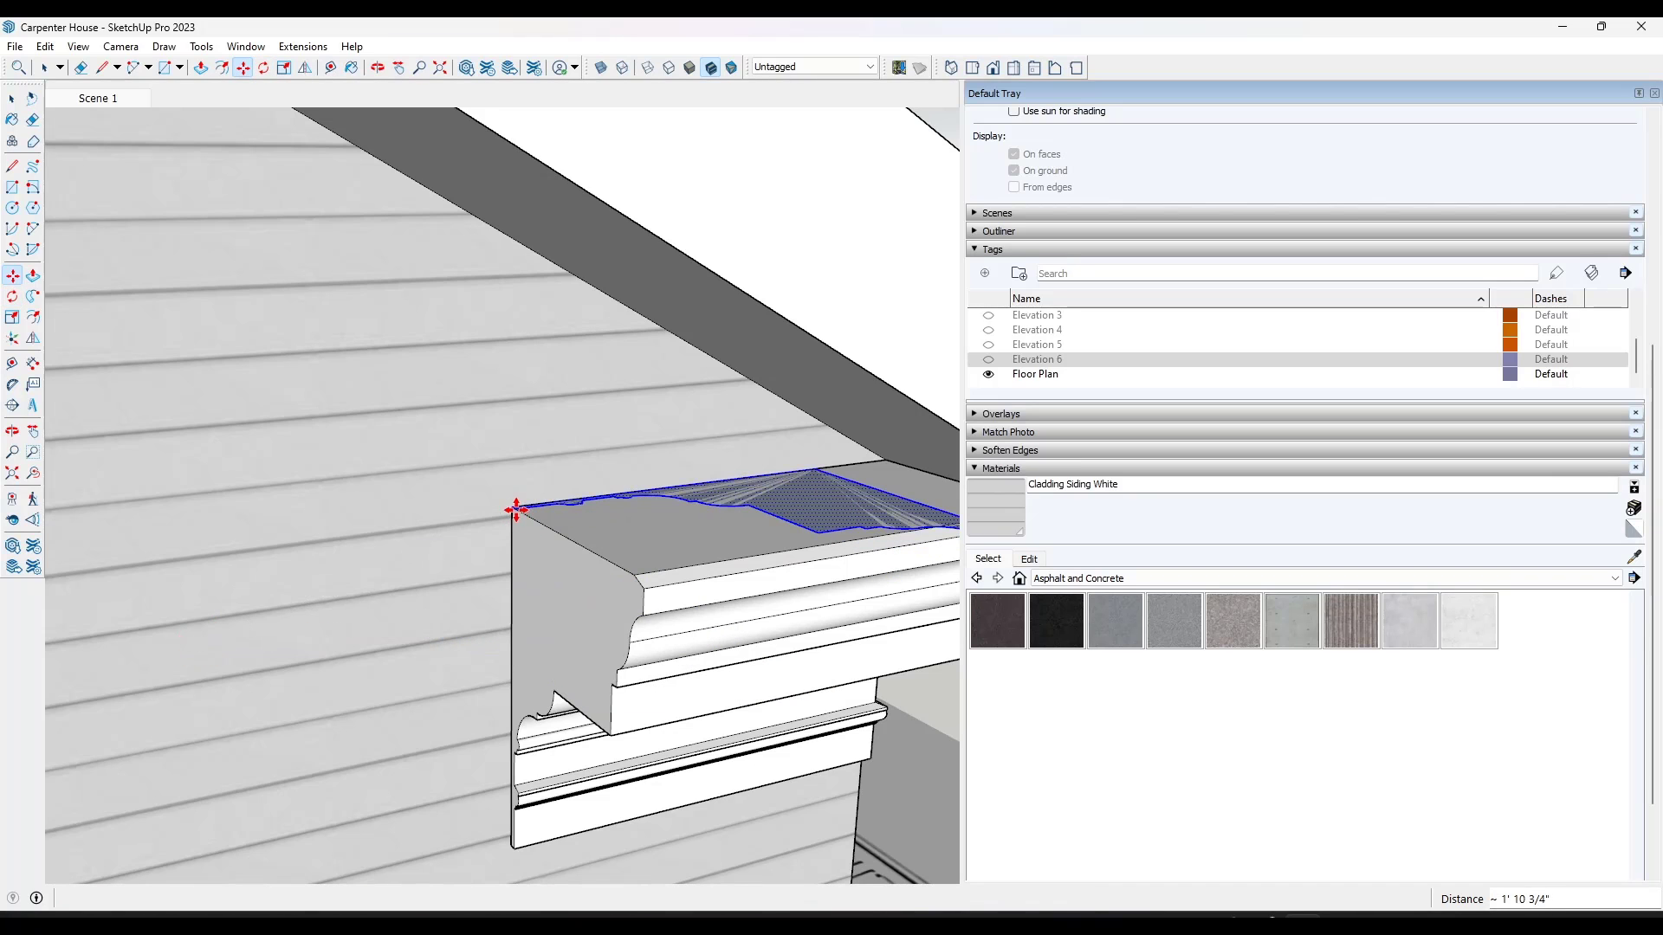
click(515, 509)
scroll(705, 520, up, 6)
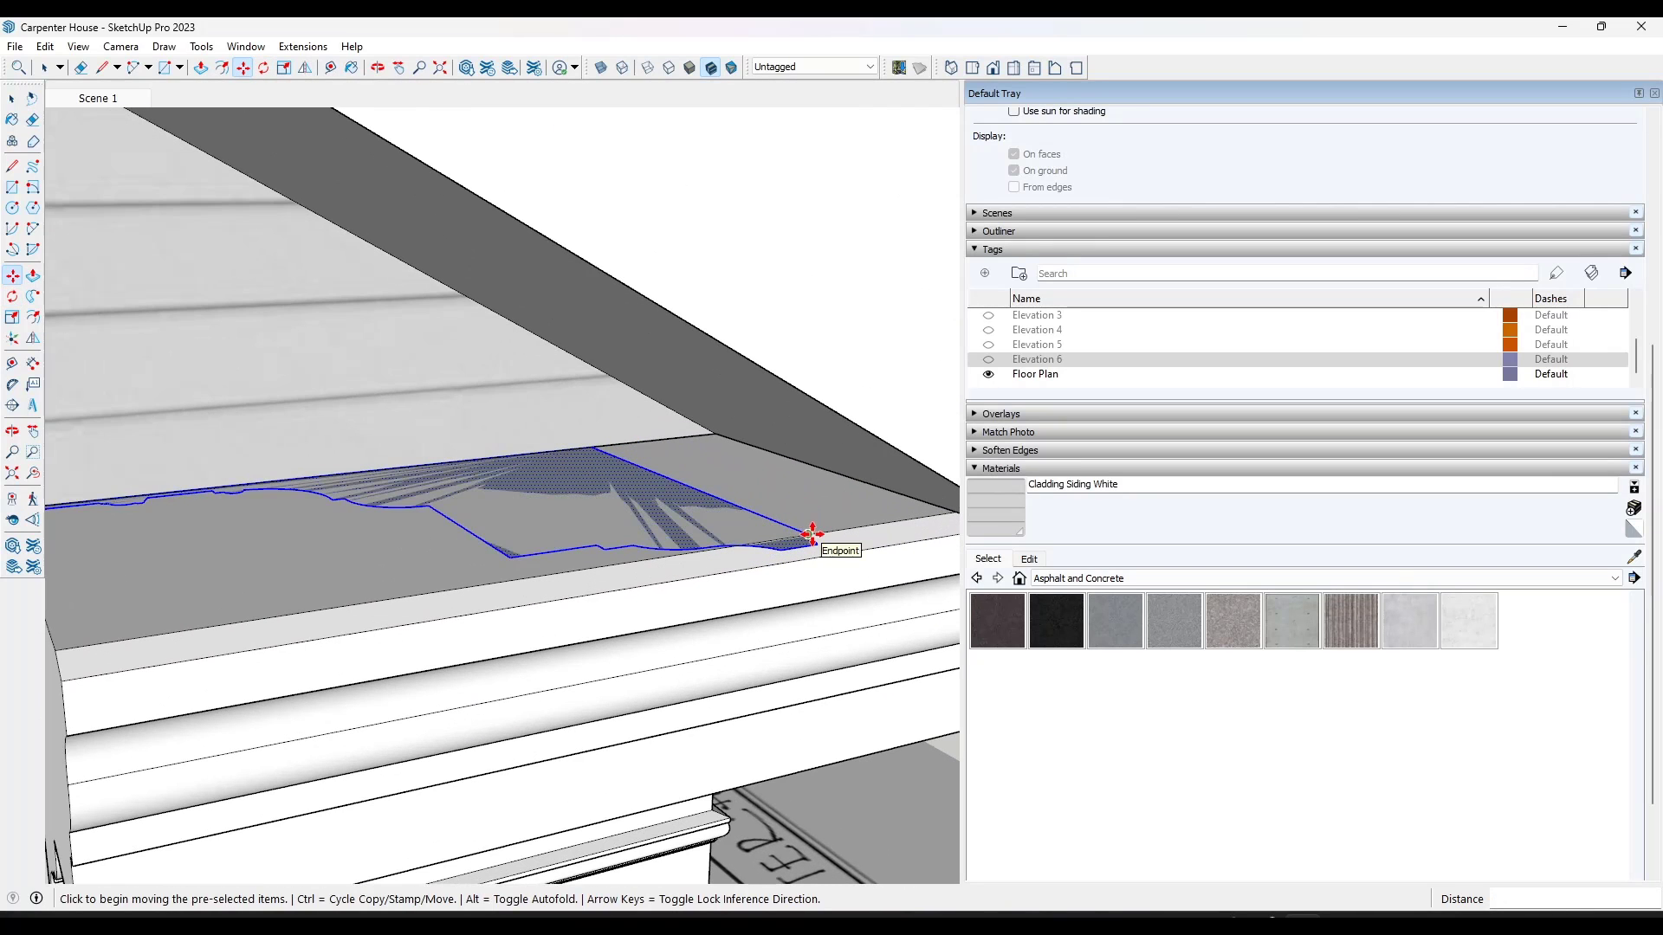
click(811, 535)
scroll(909, 520, down, 3)
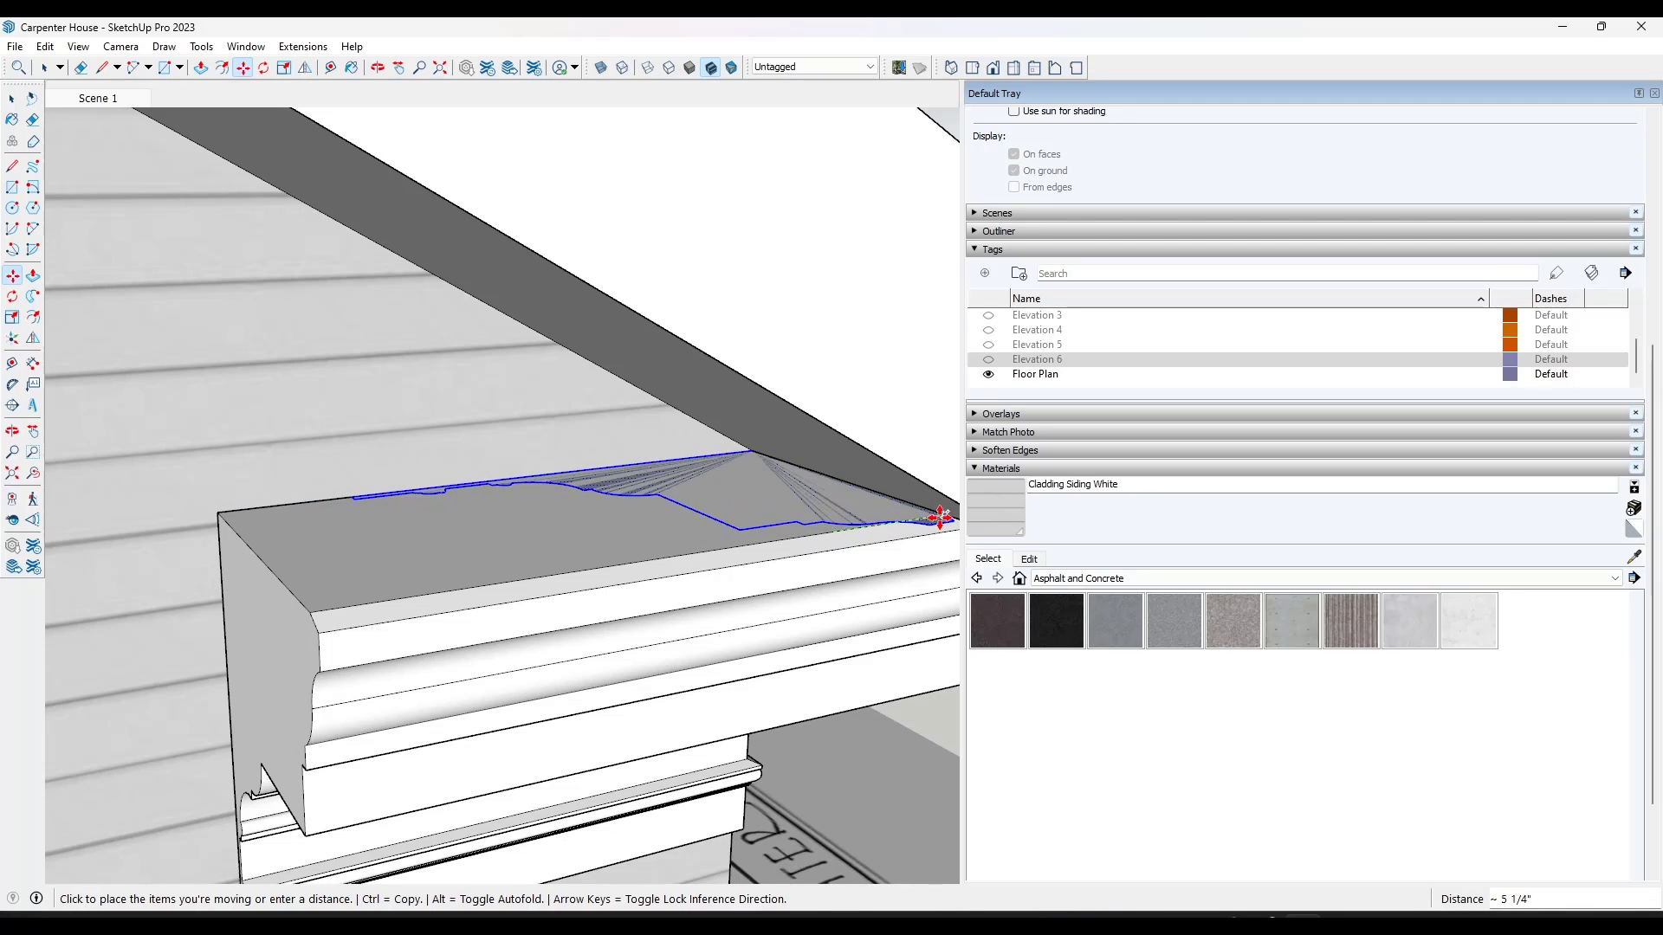
click(939, 518)
Extrude the flat cornice profile along the gable soffit edges with Follow Me to form the rake mouldings.
key(space)
scroll(783, 490, down, 3)
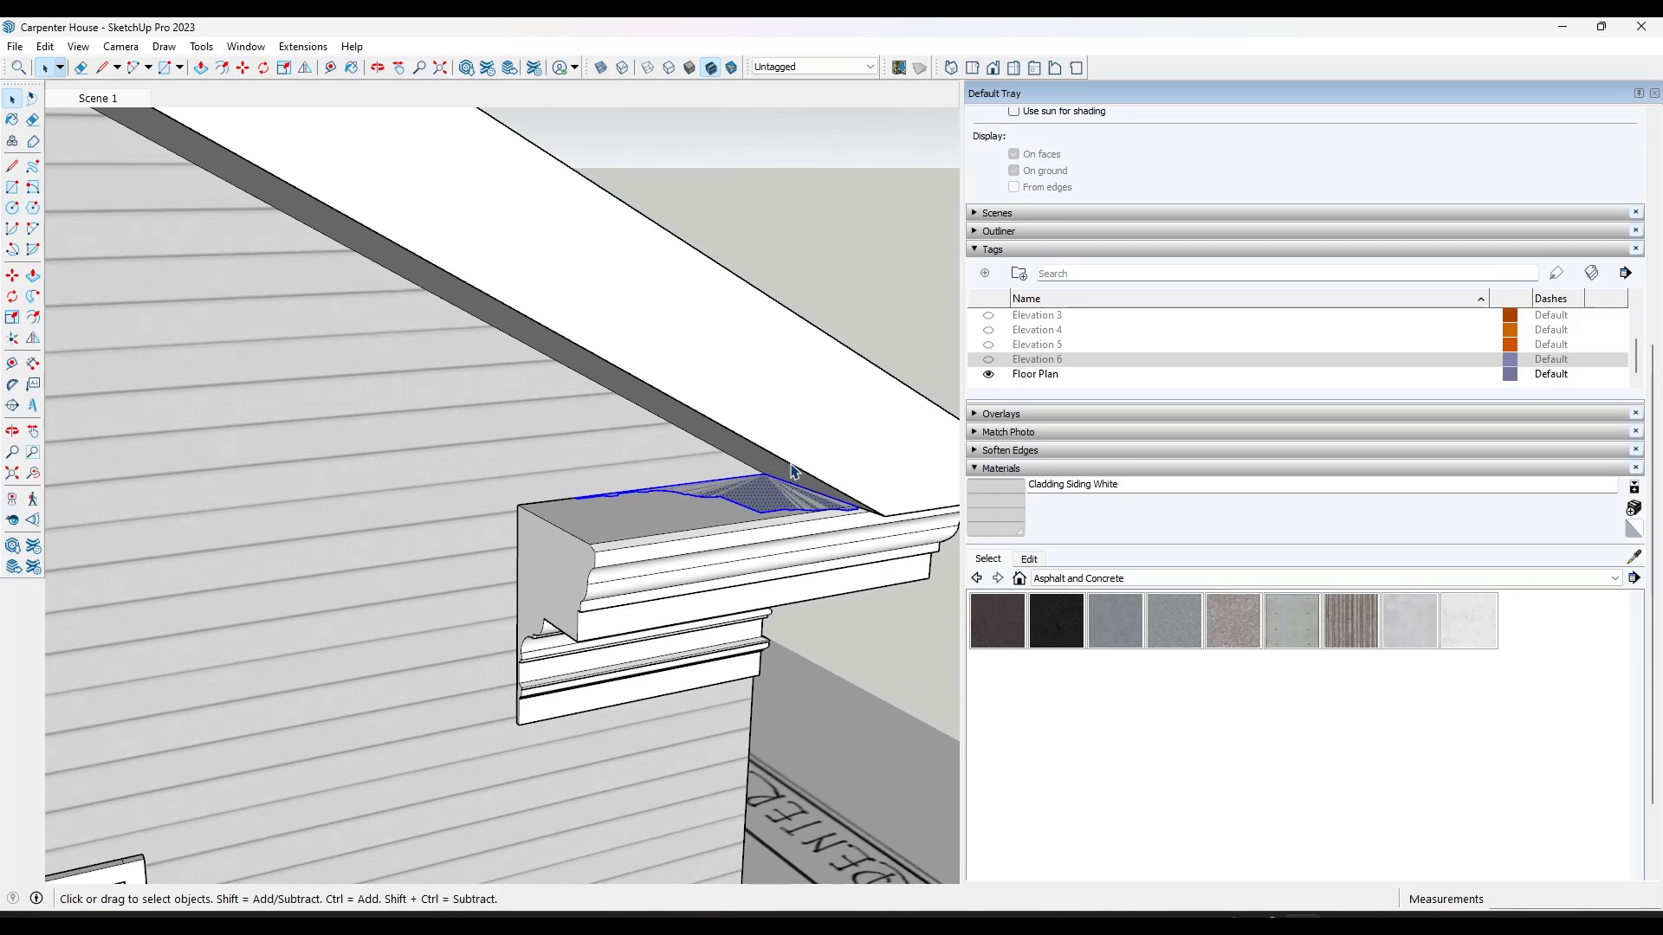
scroll(792, 470, down, 8)
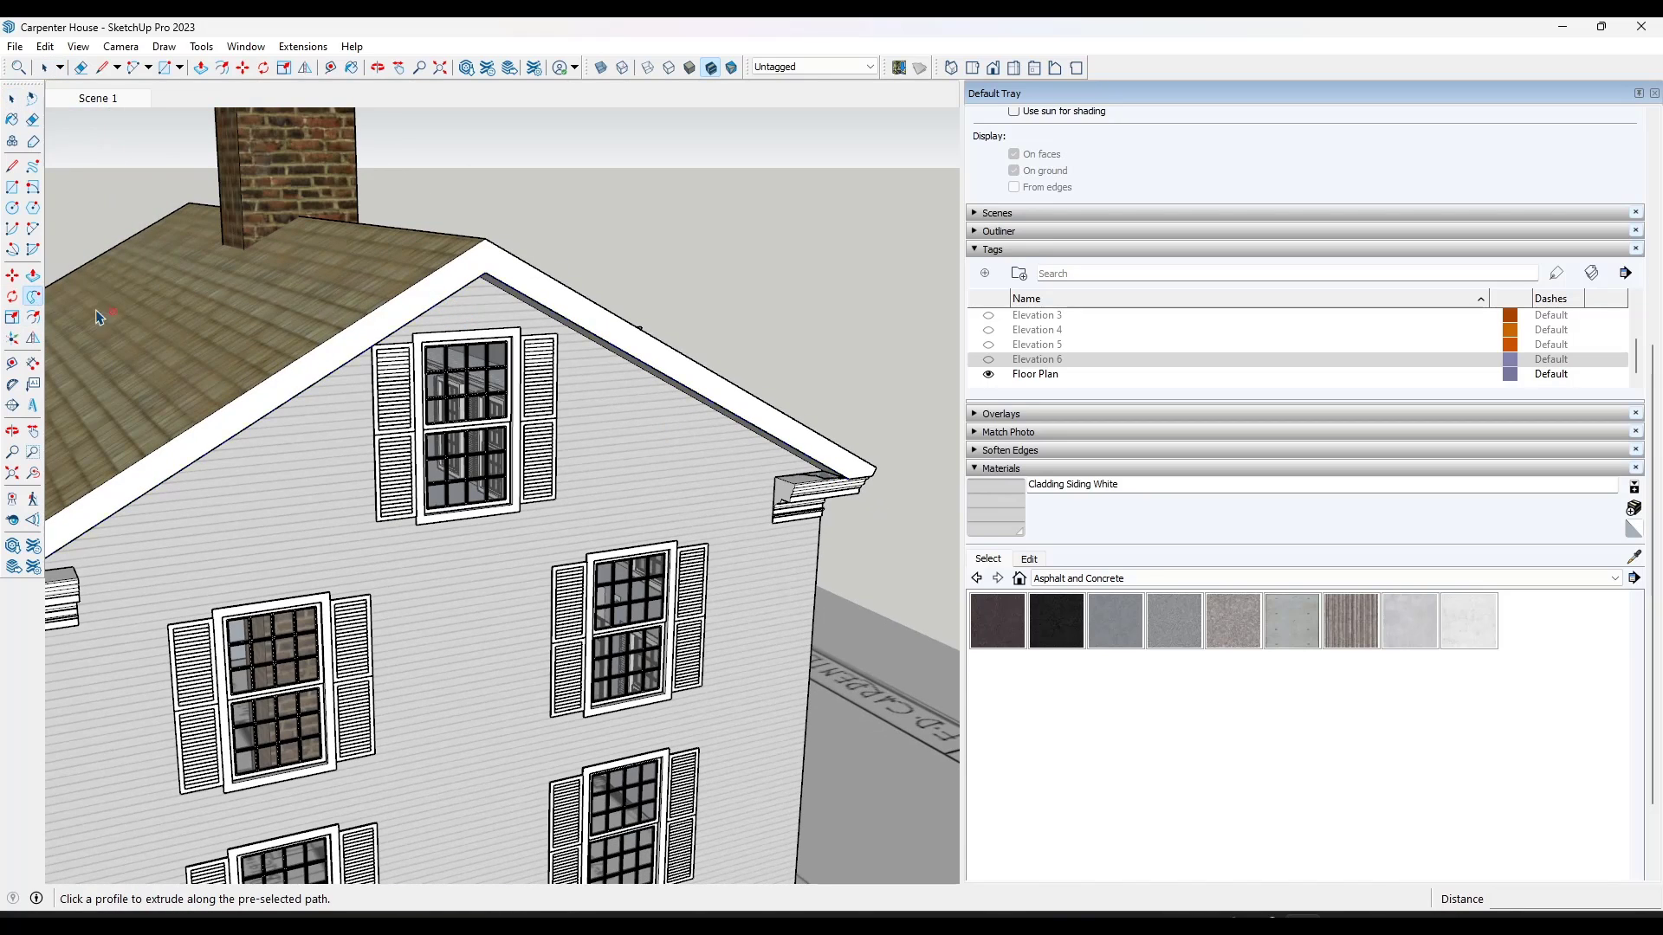
click(830, 483)
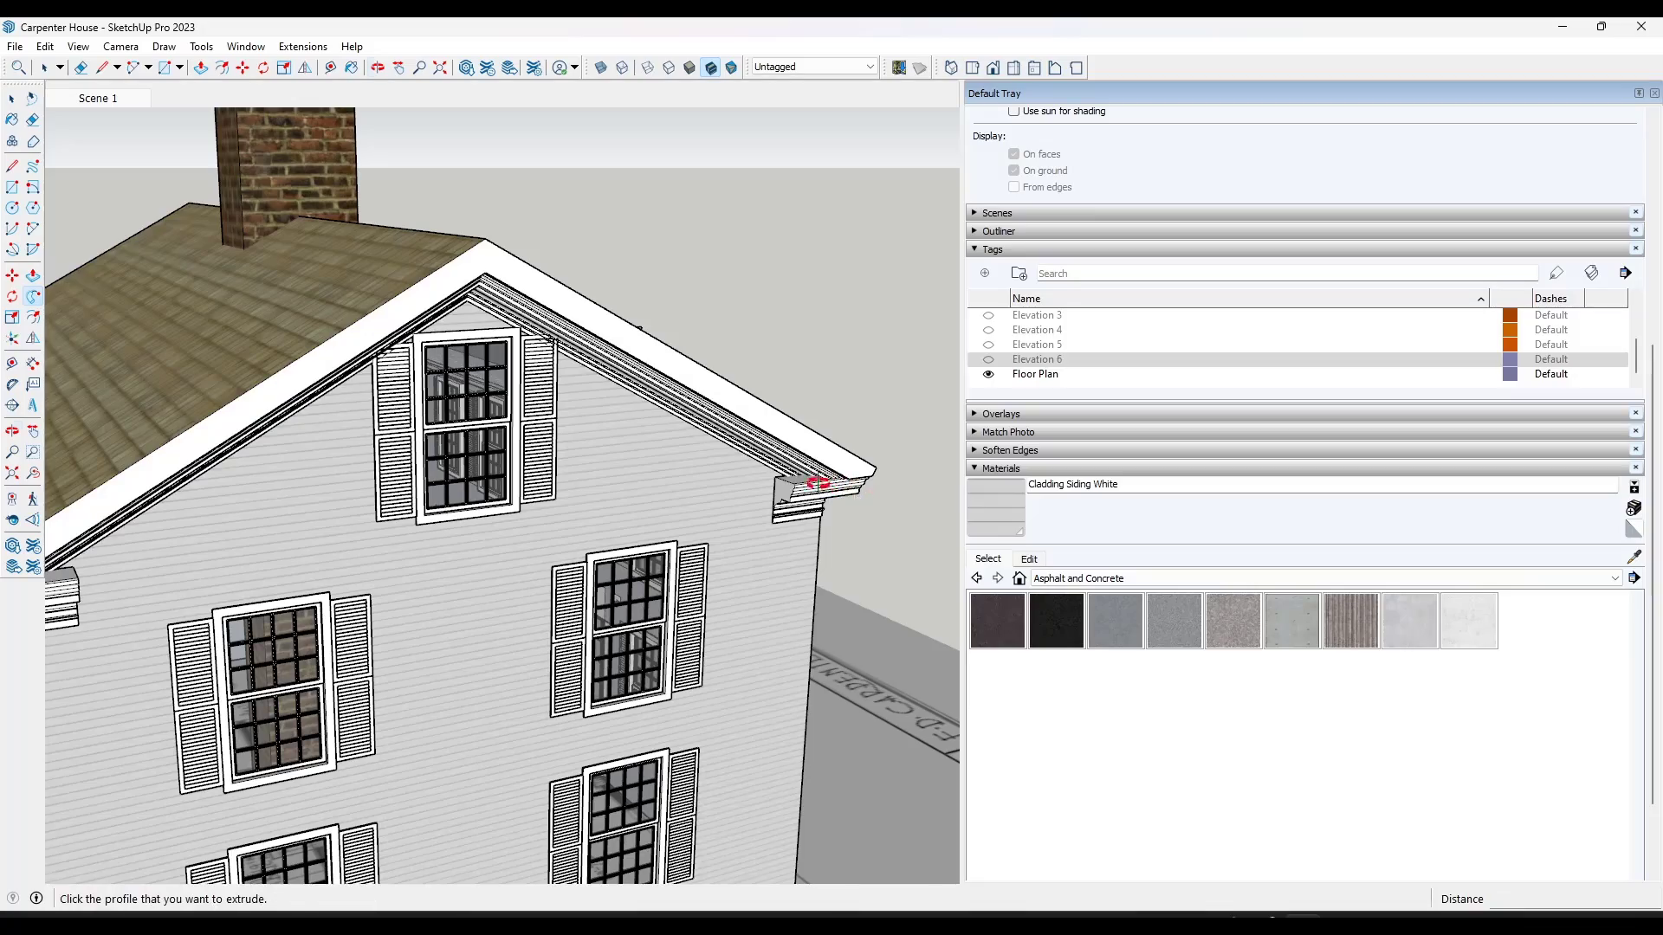
Select the whole rake moulding on the gable end and make it a group.
middle_drag(819, 482, 659, 385)
scroll(645, 394, down, 3)
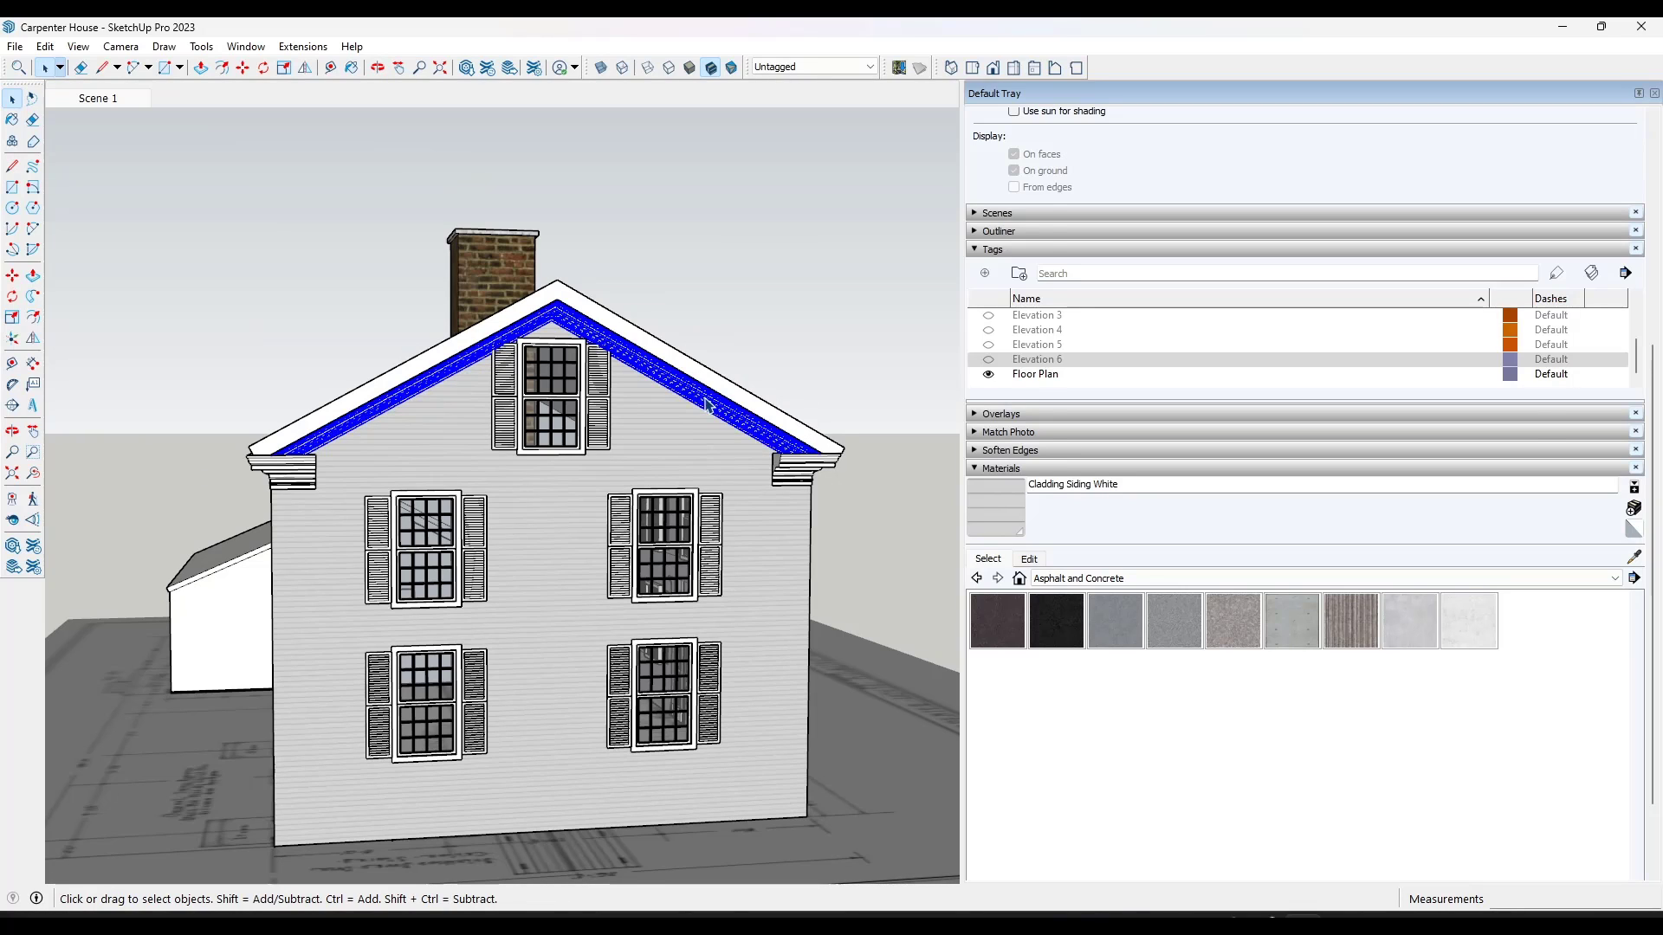
right_click(746, 434)
click(814, 179)
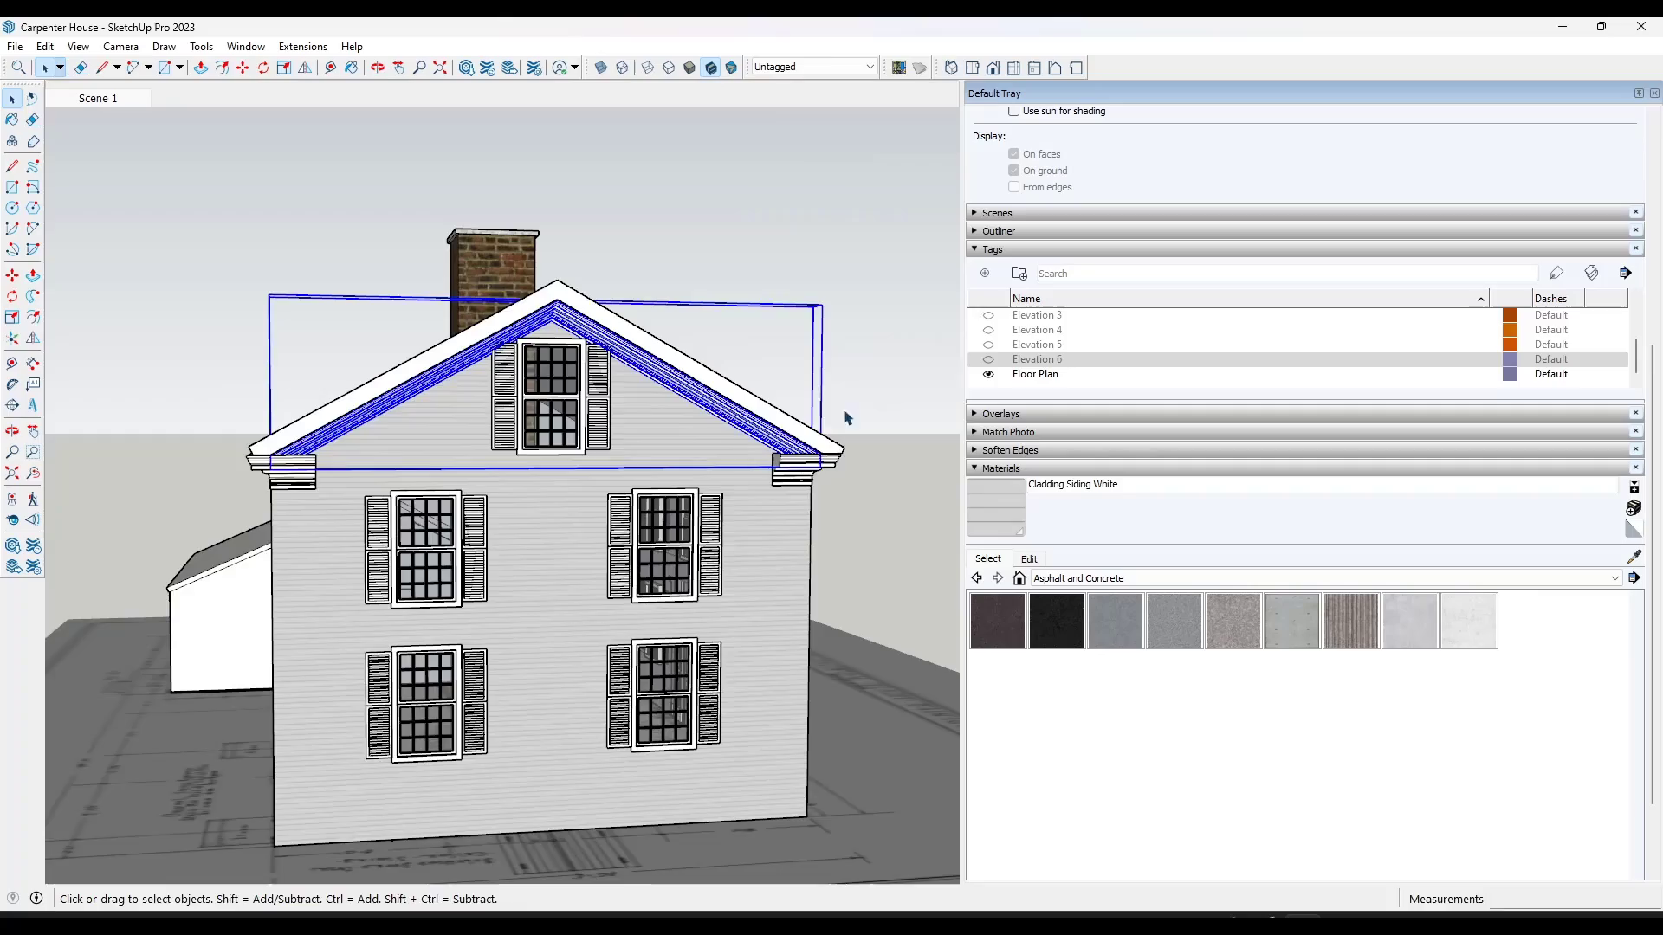
Open the gable window's upper shutter for editing and scale its geometry uniformly about the centre by 0.87.
middle_drag(814, 416, 735, 408)
scroll(486, 379, up, 5)
shift+click(485, 378)
scroll(633, 304, up, 1)
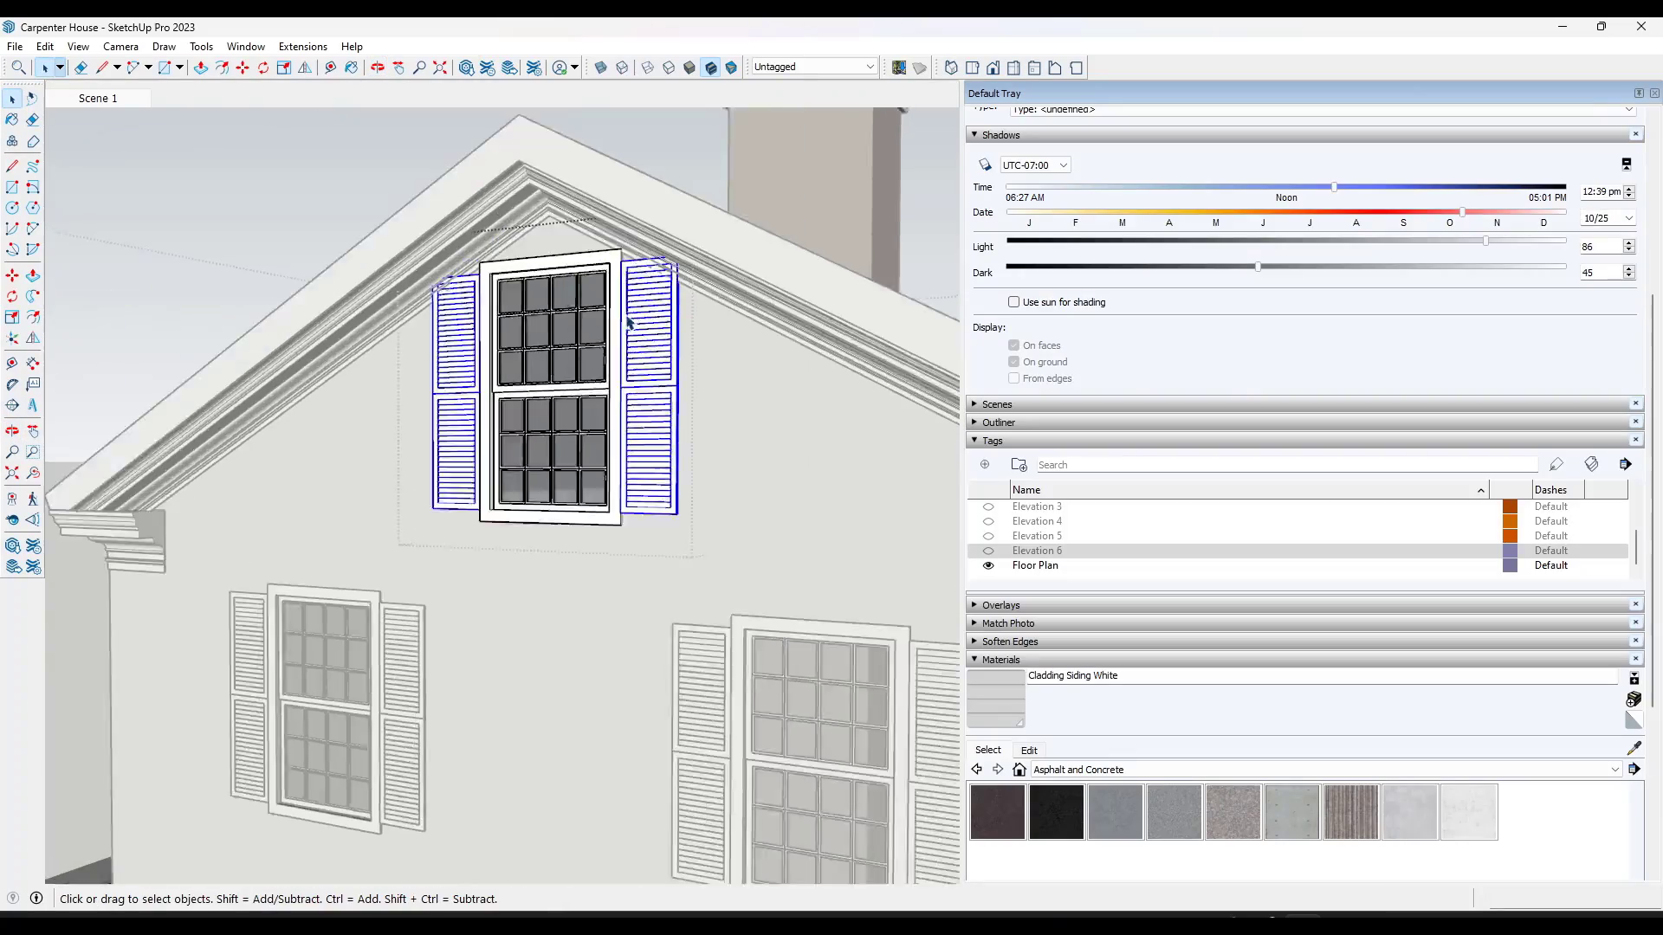
double_click(631, 319)
scroll(616, 251, up, 3)
key(ctrl+a)
key(s)
scroll(693, 279, up, 3)
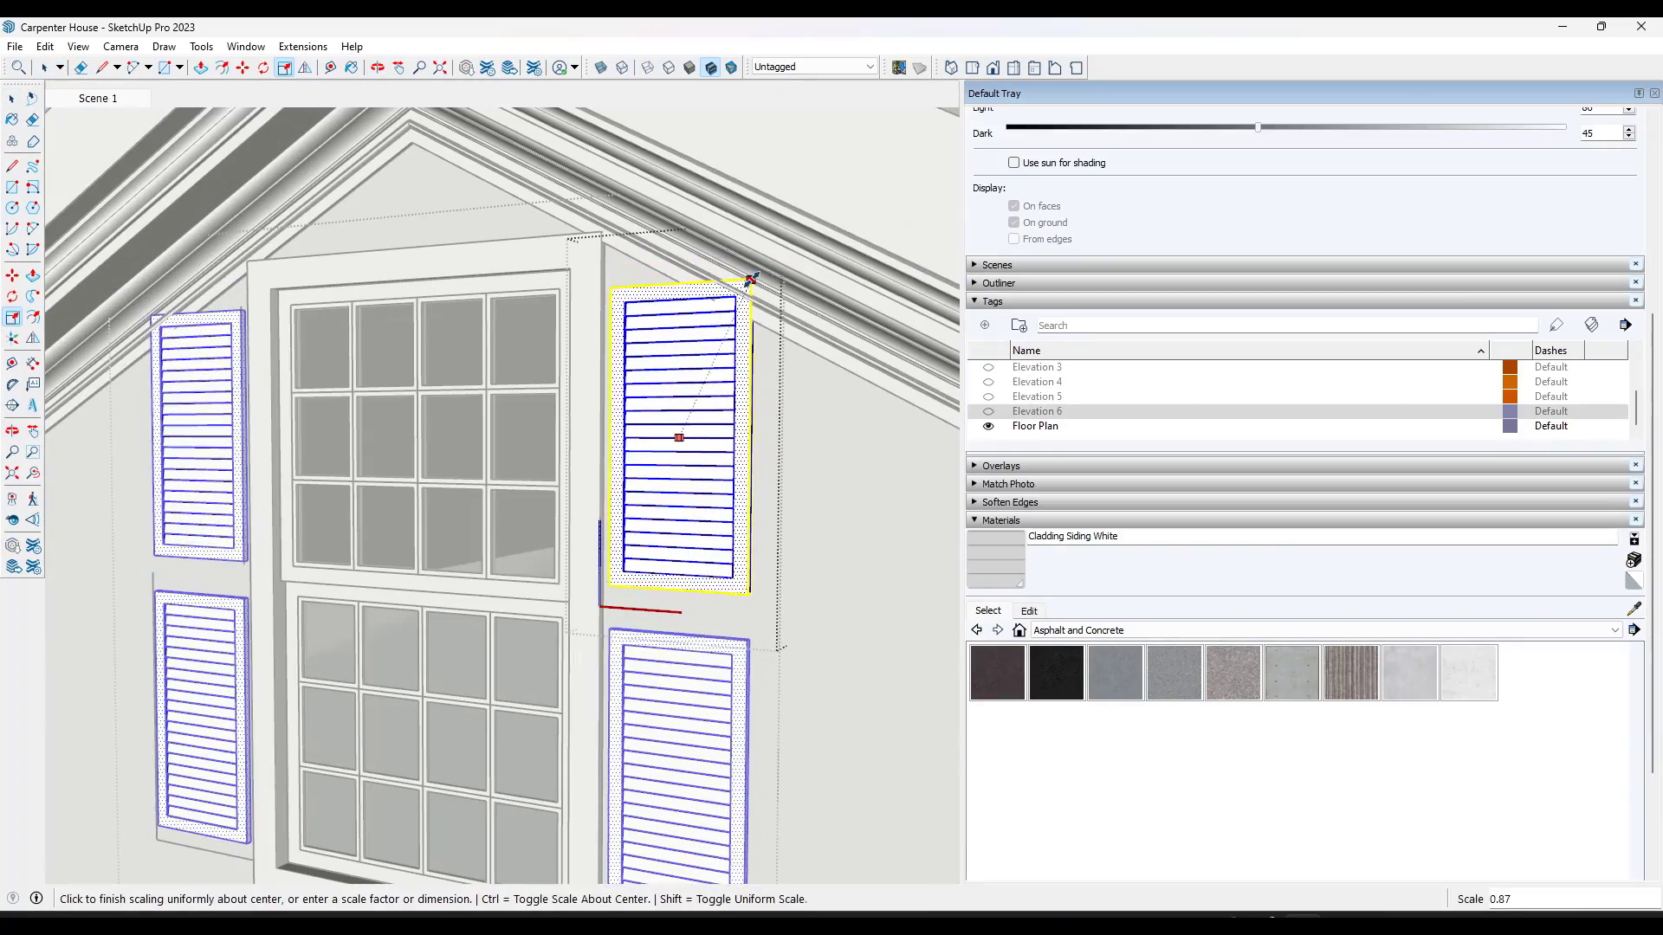
click(750, 279)
Move the scaled shutter by its lower inner corner against the gable window's frame.
key(m)
click(606, 583)
click(598, 614)
key(space)
click(705, 652)
Scale the gable window's upper shutter uniformly from its lower inner corner to fit below the rake moulding.
double_click(693, 430)
drag(488, 275, 825, 790)
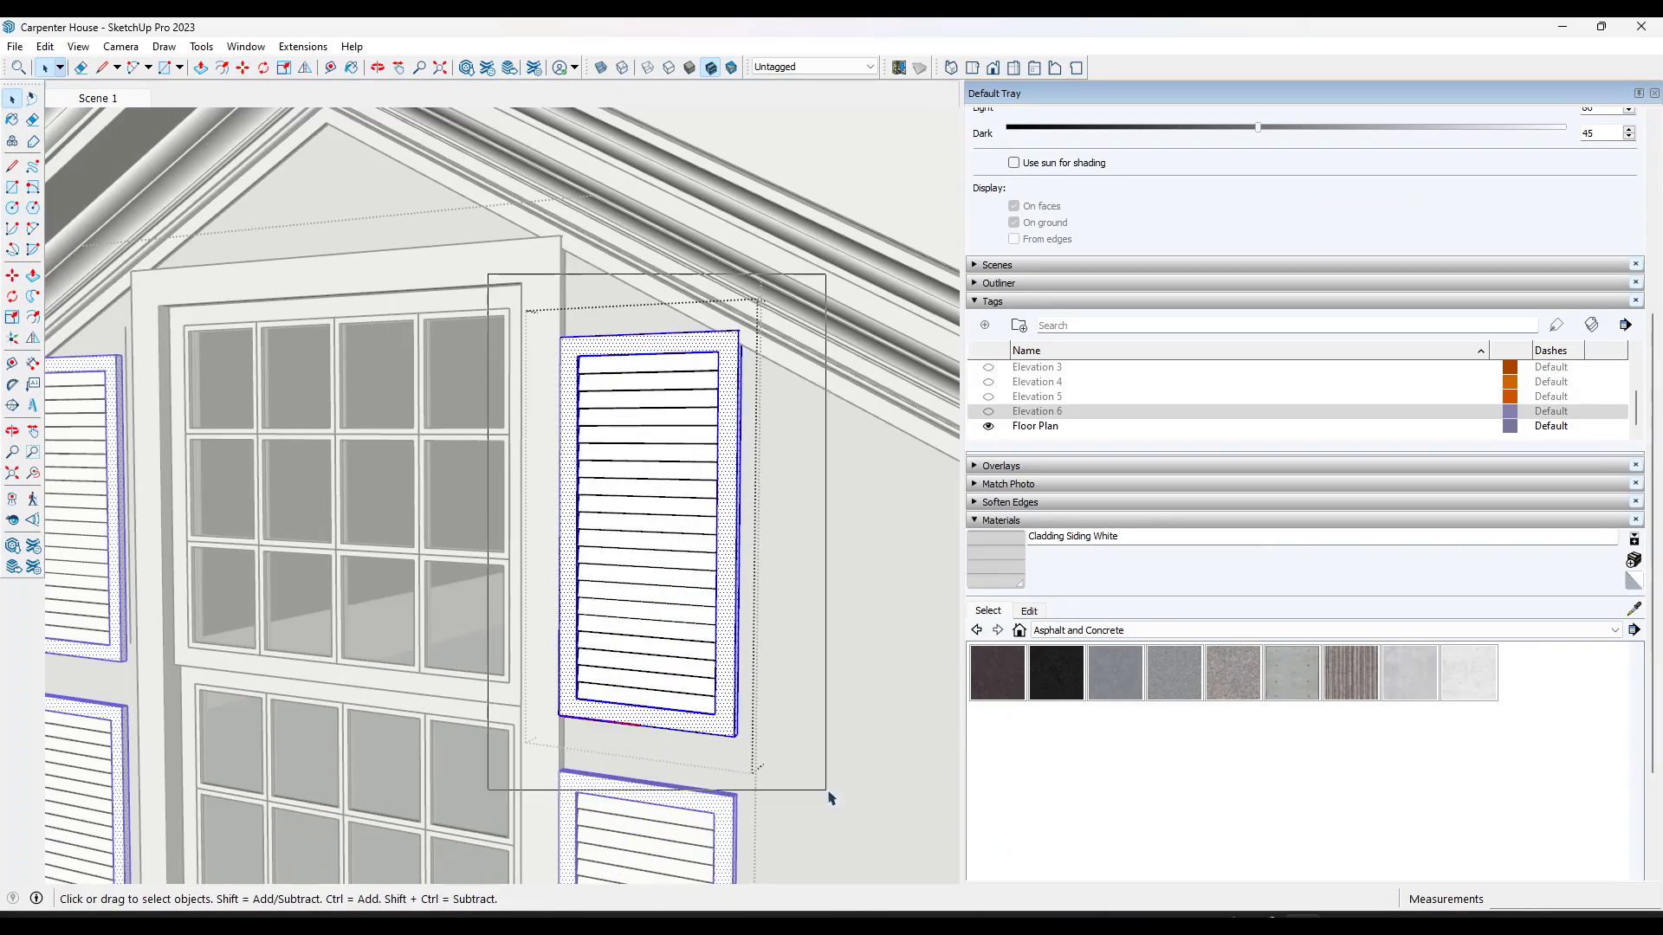
click(741, 331)
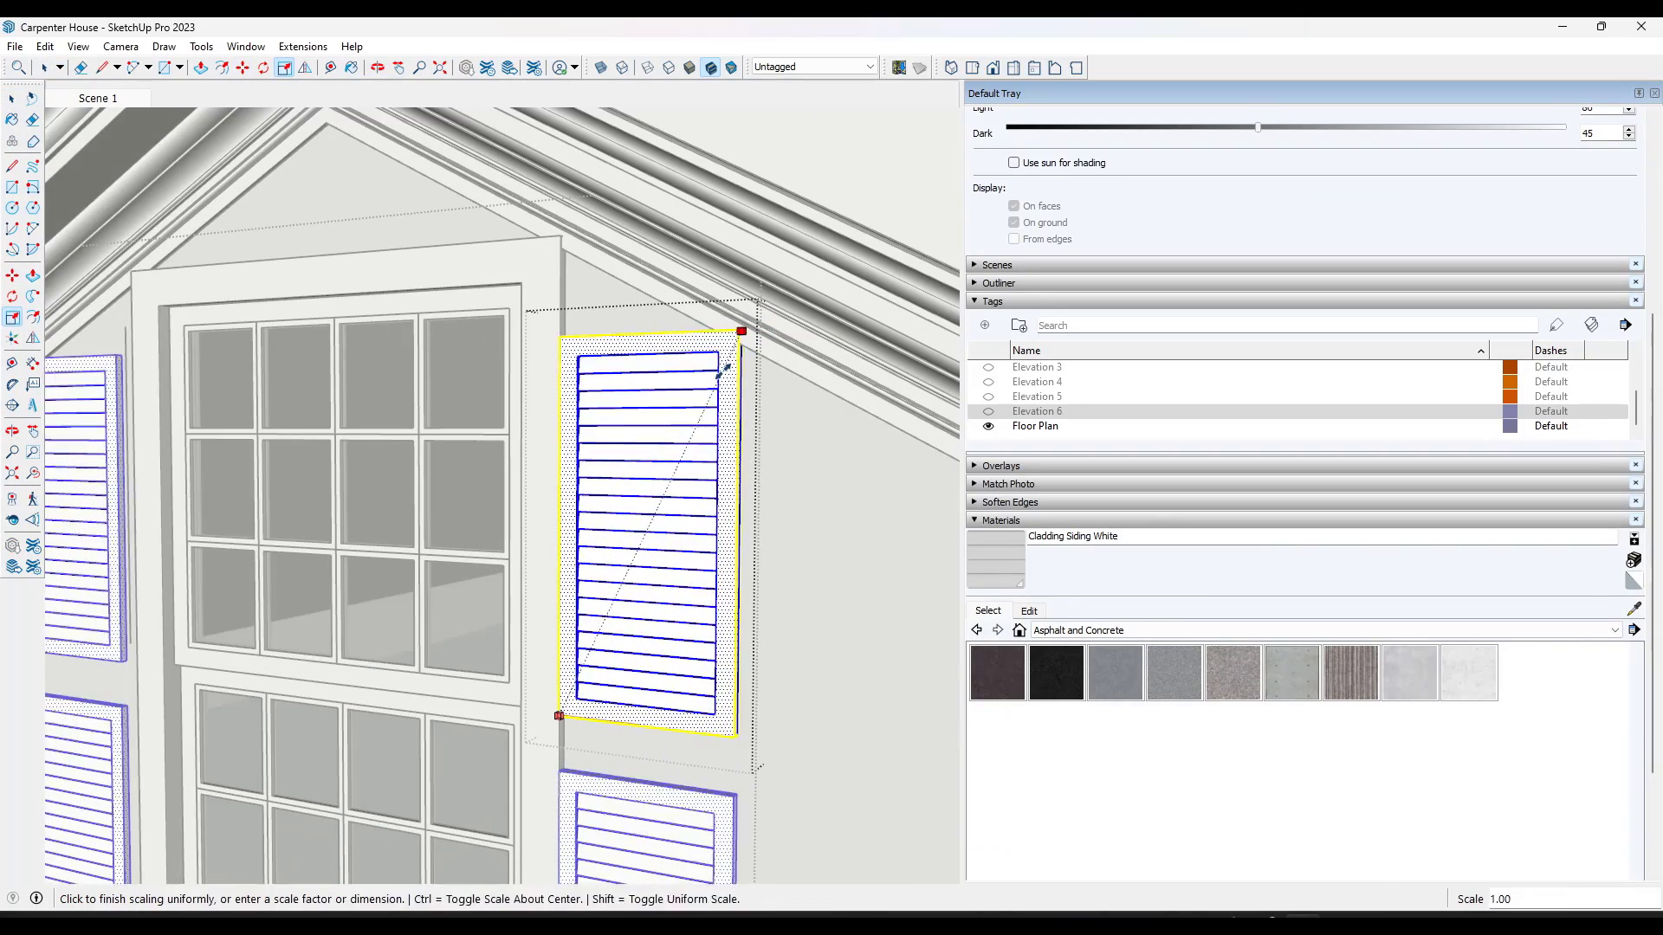
mouse_move(726, 368)
middle_down()
mouse_move(755, 394)
mouse_move(616, 362)
mouse_move(282, 372)
middle_up()
key(Return)
click(738, 349)
key(space)
click(779, 368)
Select the upper shutter on the gable window's left side and start moving it by its lower inner corner.
key(e)
drag(332, 377, 330, 399)
key(space)
click(301, 457)
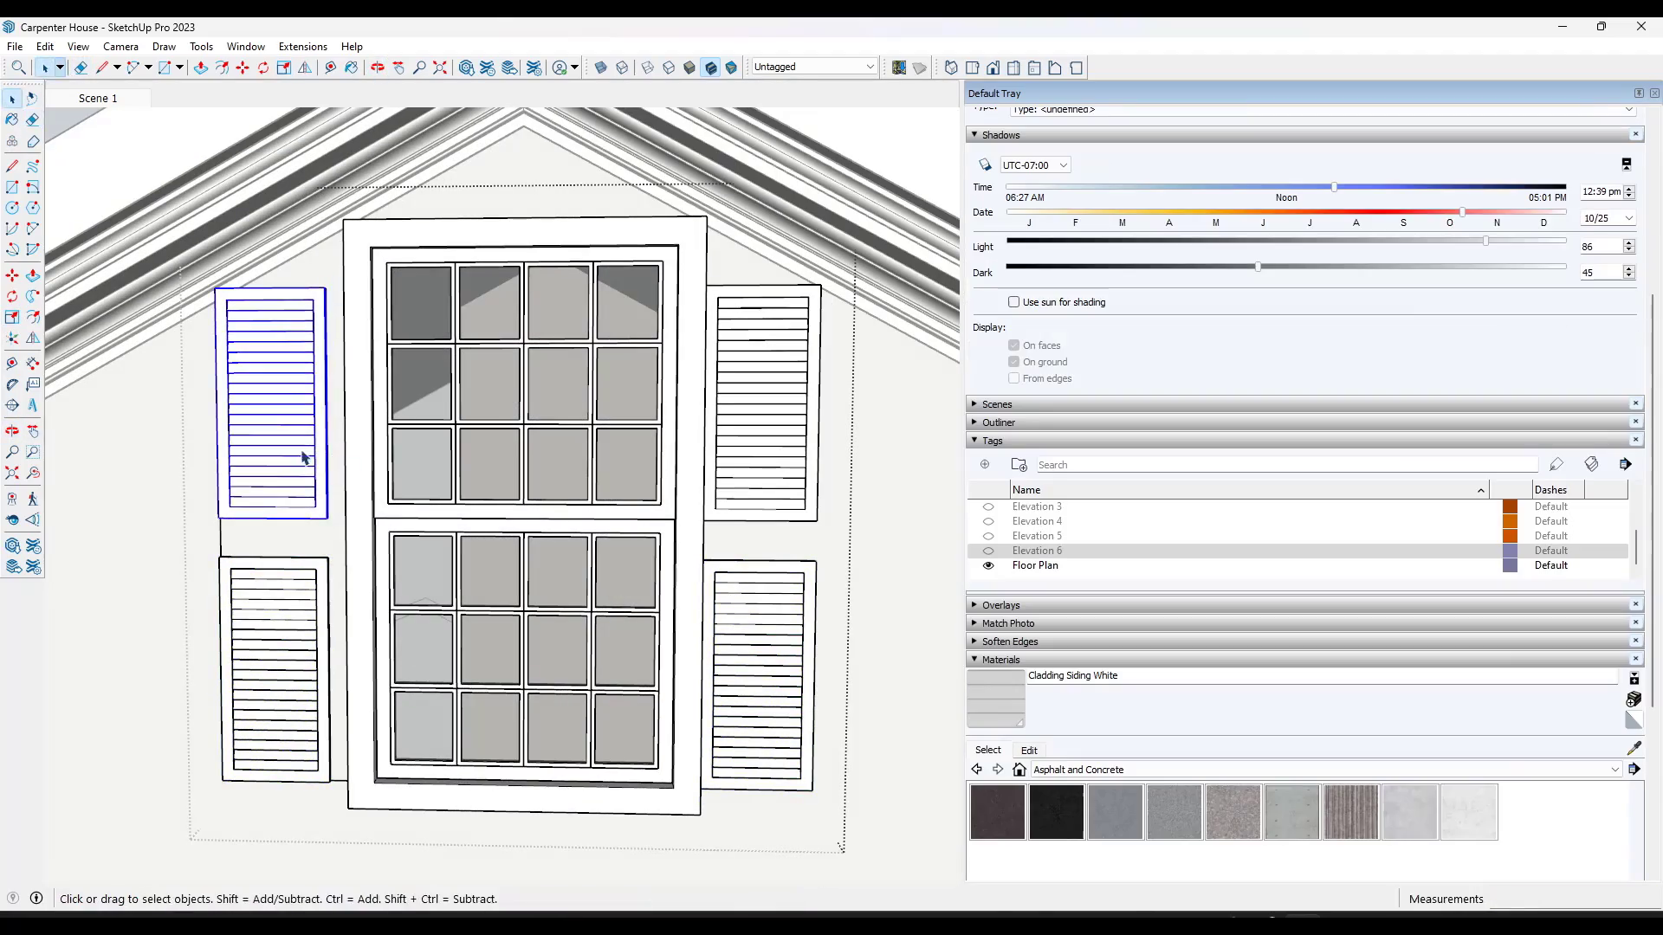
key(m)
scroll(328, 518, up, 2)
click(327, 517)
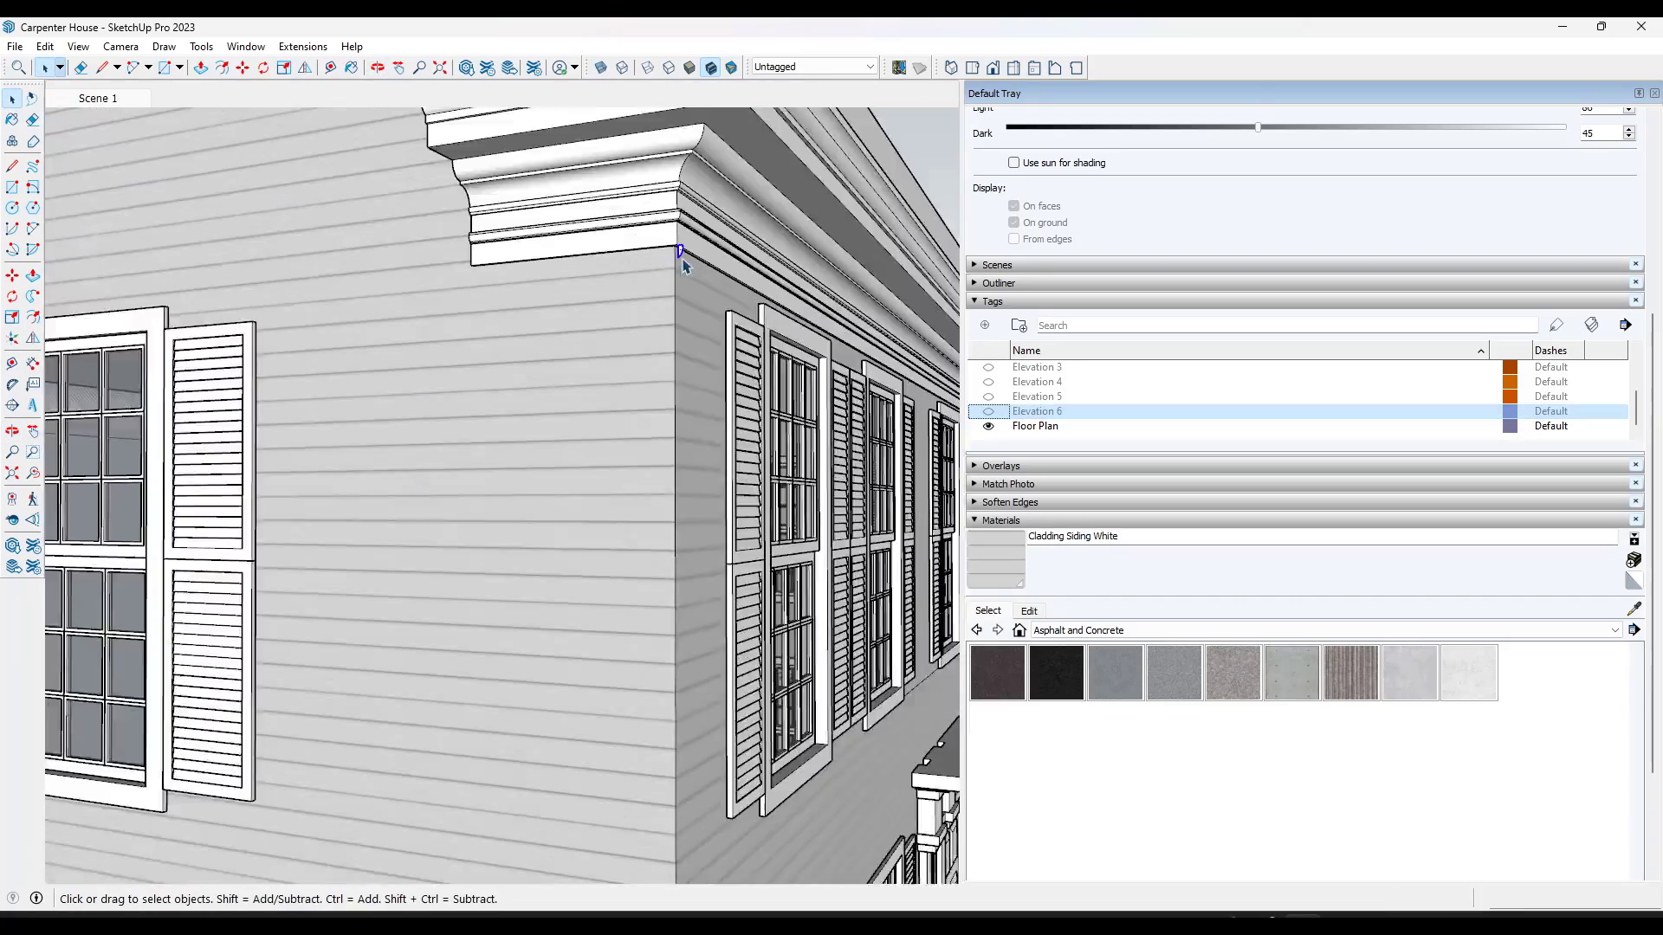
Draw a vertical line down the house corner from the underside of the cornice return to the wall's base.
key(l)
click(679, 252)
scroll(684, 654, down, 3)
scroll(674, 670, up, 3)
click(674, 670)
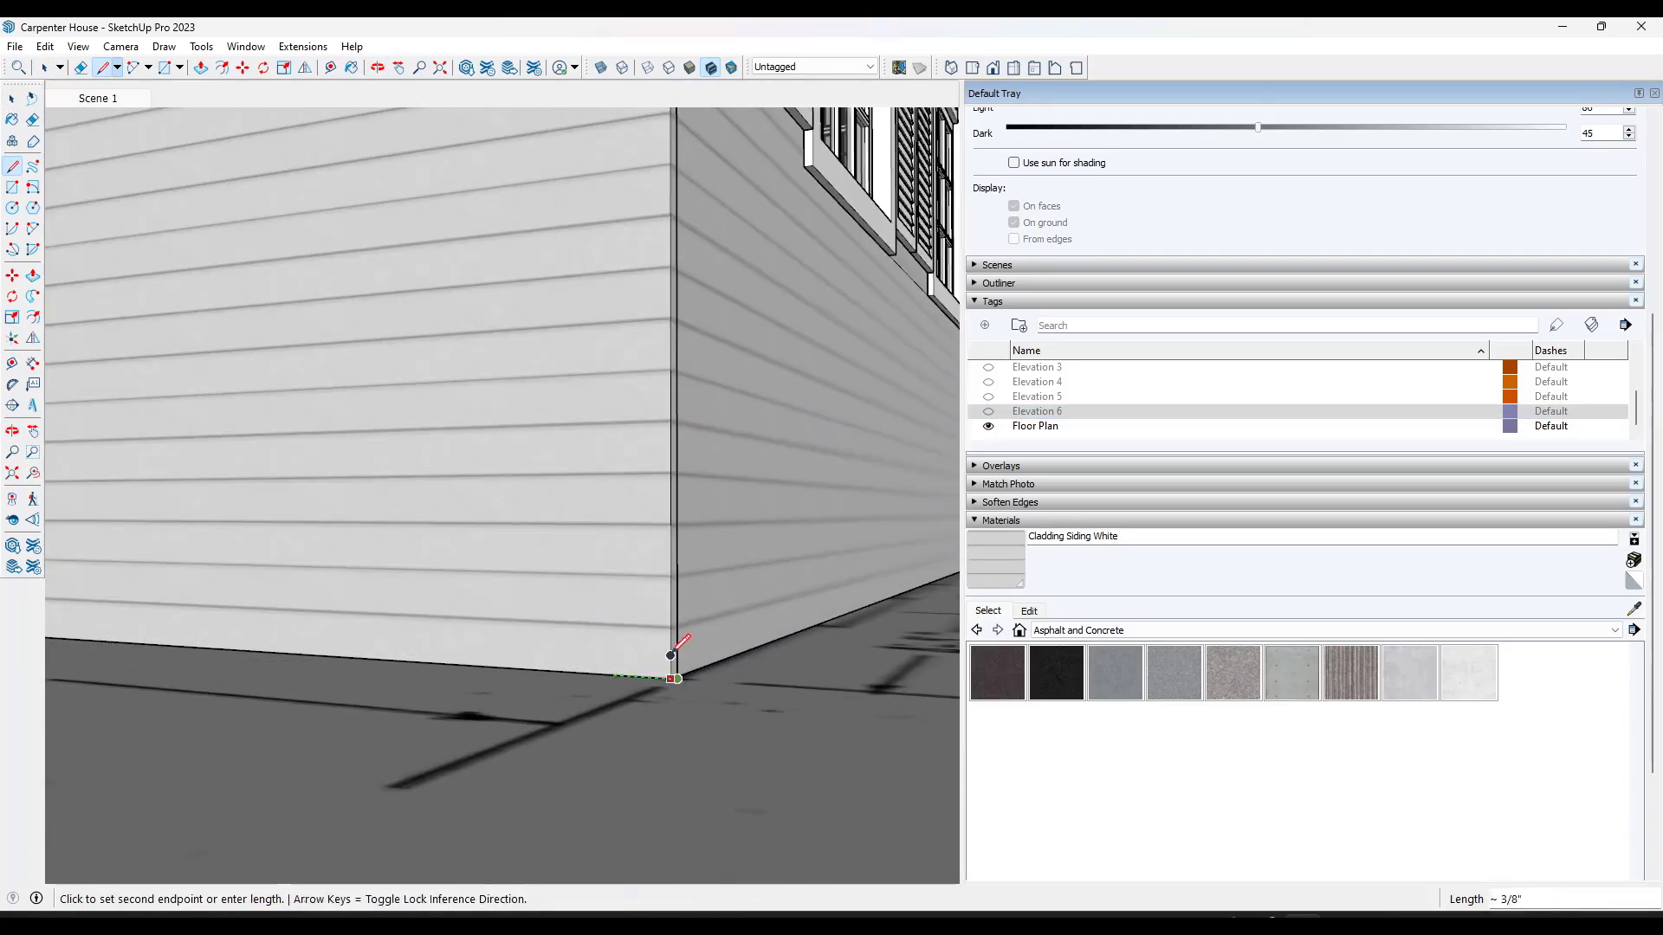
click(674, 673)
Draw additional lines at the house corner for the corner board's outline beneath the cornice return.
scroll(676, 667, down, 5)
scroll(675, 454, up, 5)
click(694, 468)
mouse_move(693, 468)
middle_down()
mouse_move(779, 492)
mouse_move(771, 508)
middle_up()
key(e)
key(l)
click(735, 494)
scroll(738, 173, up, 3)
click(757, 252)
scroll(757, 252, down, 2)
key(space)
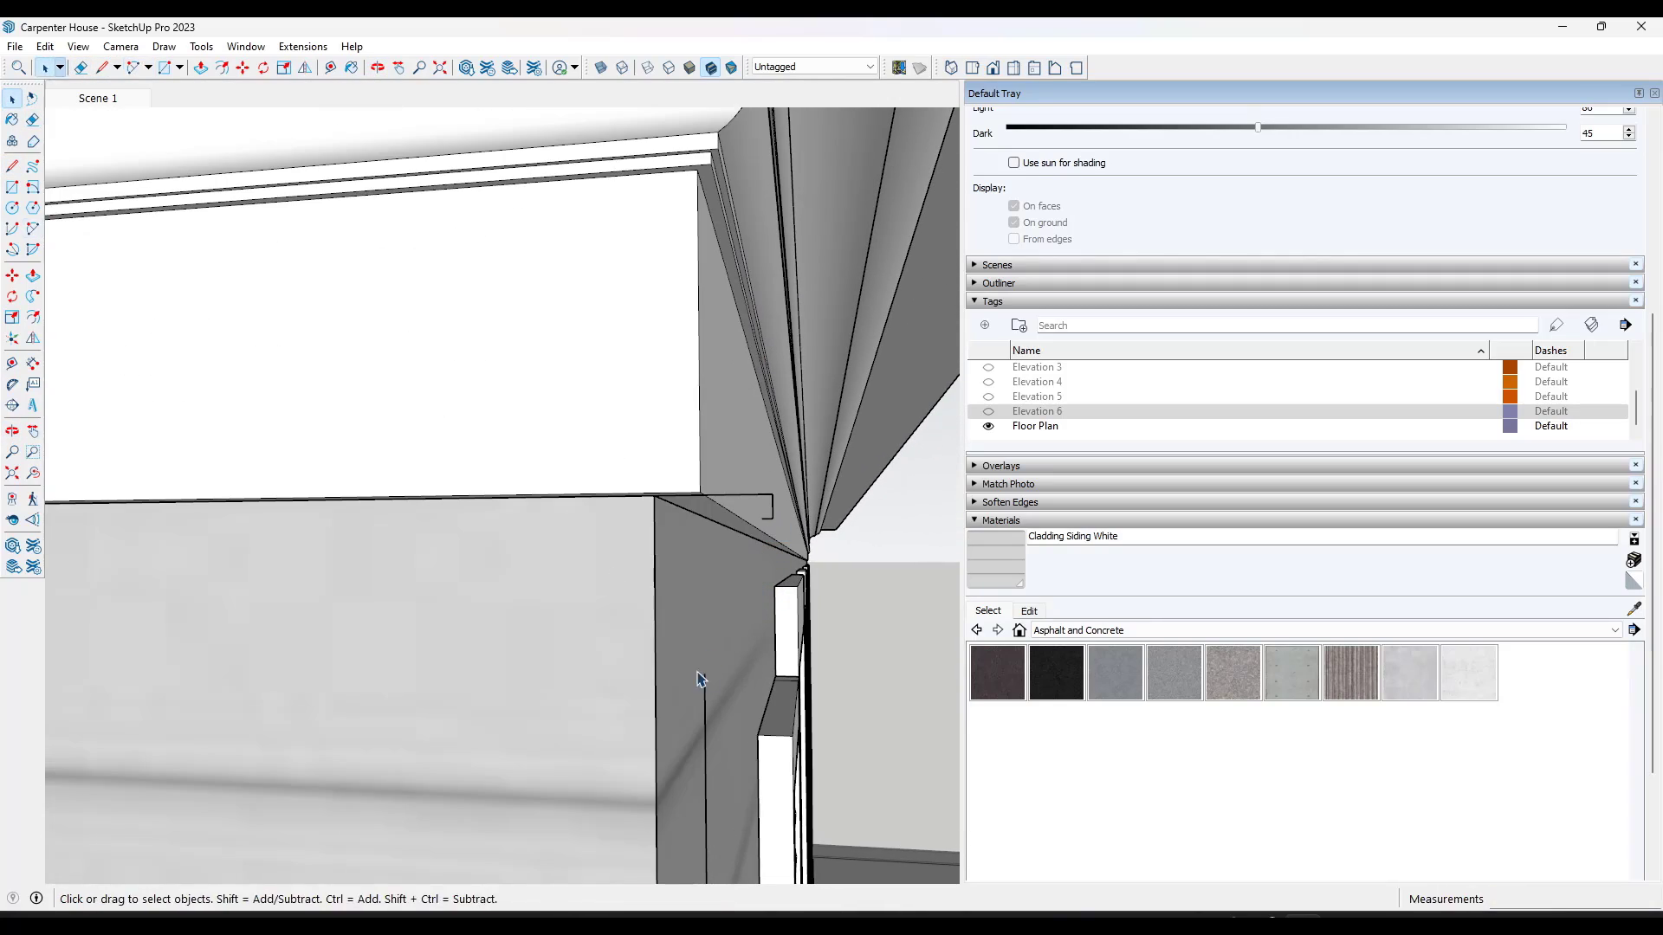
Examine the base of the house corner in X-ray view and against the Elevation 6 drawing.
scroll(796, 687, up, 5)
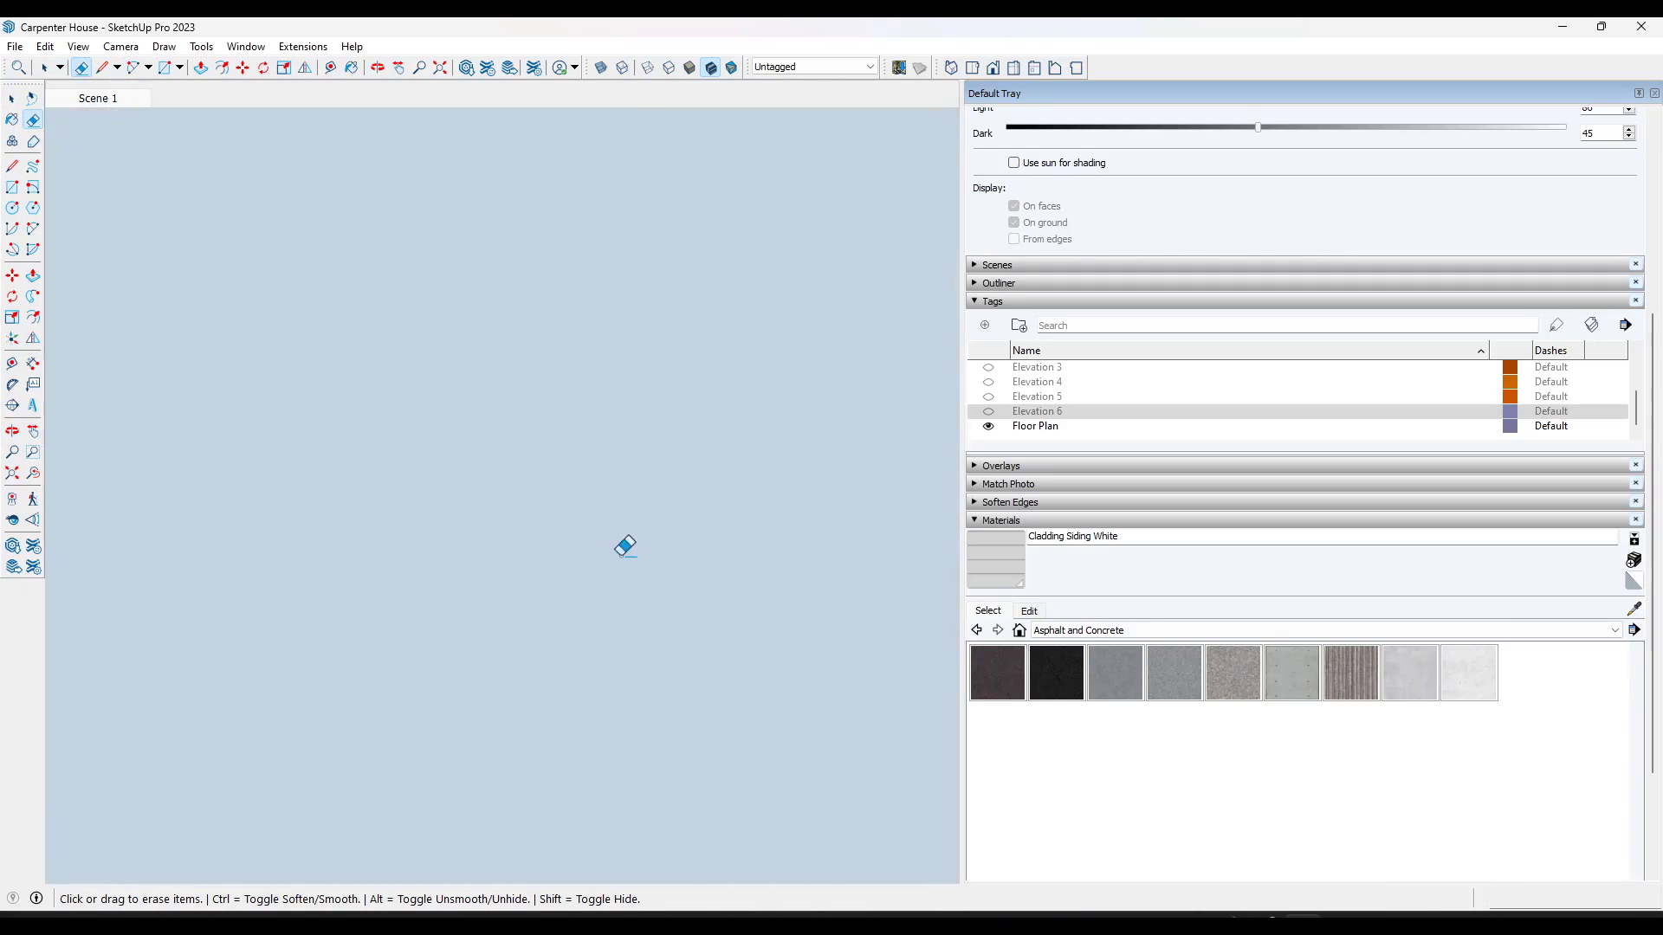
scroll(624, 546, down, 8)
scroll(607, 427, up, 6)
scroll(634, 520, down, 4)
key(space)
key(x)
scroll(598, 756, up, 4)
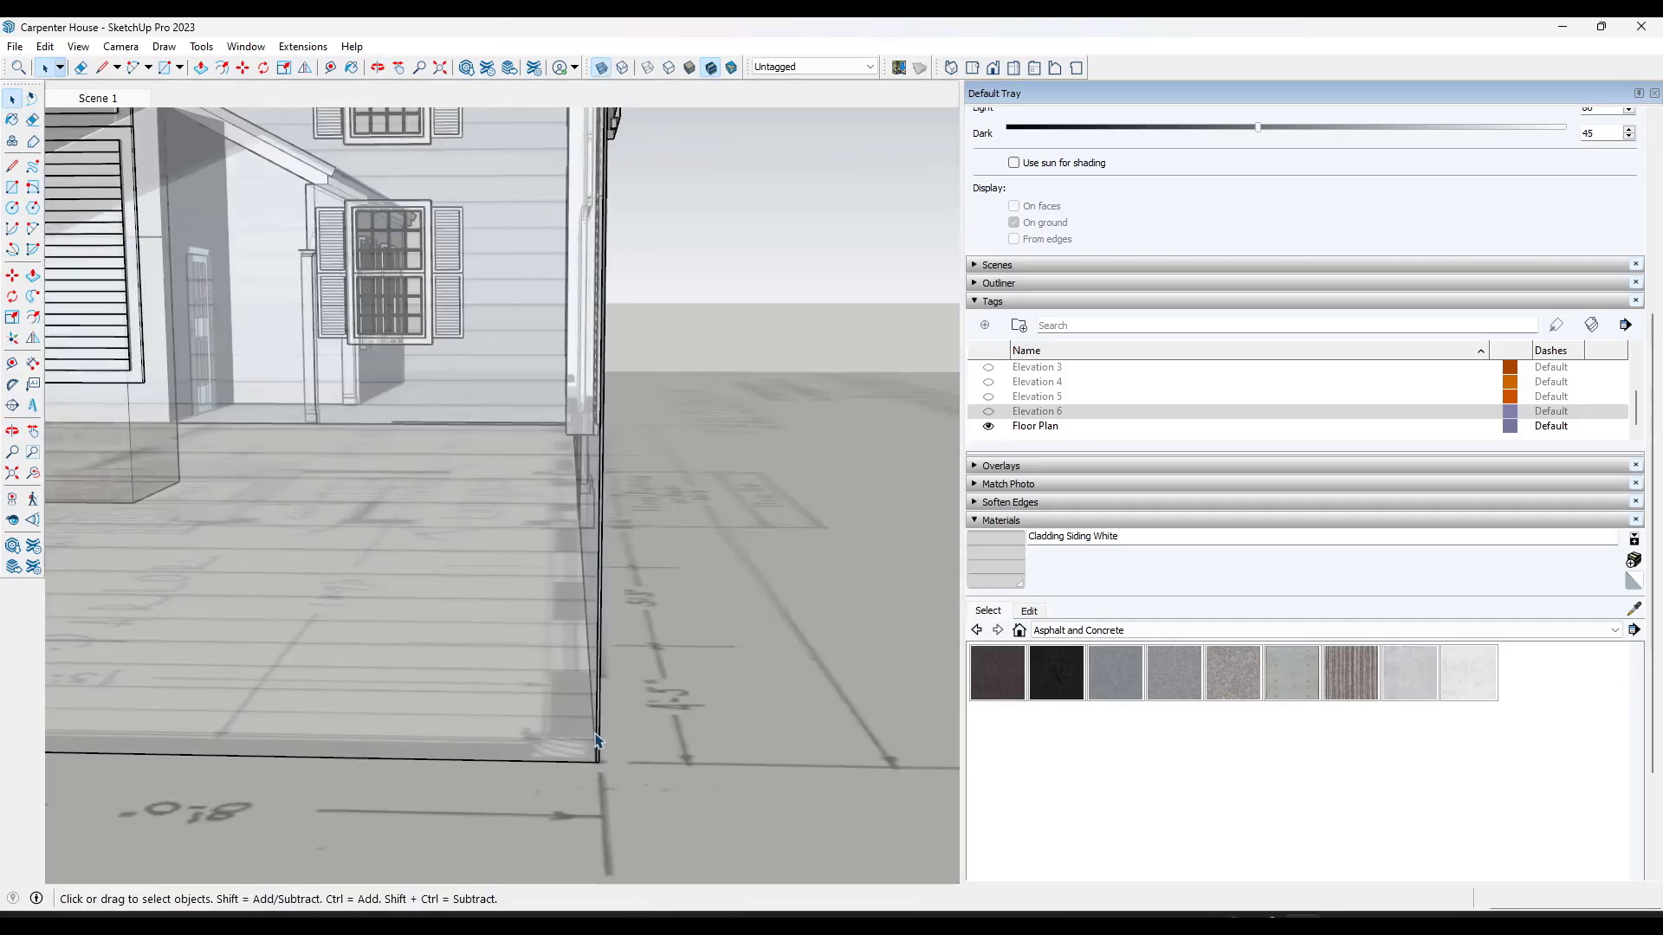
click(987, 412)
key(x)
key(x)
scroll(616, 768, up, 3)
Draw a line from the house corner along the gable wall's base and move the thin corner board profile to its end.
key(l)
click(631, 778)
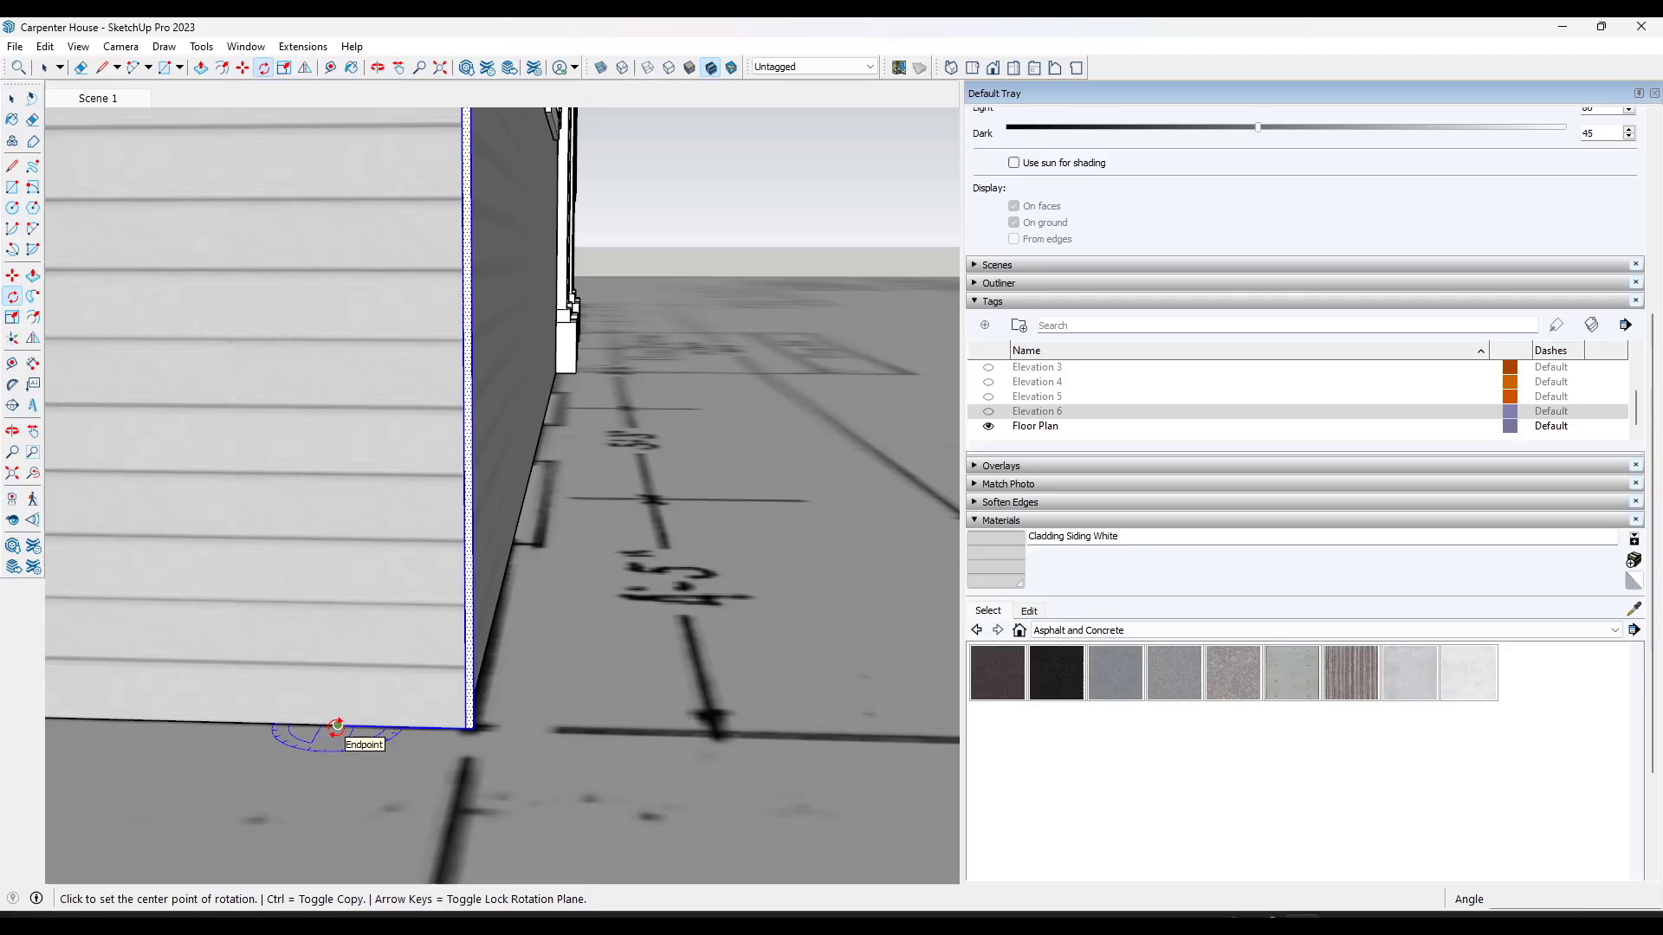
click(298, 787)
middle_drag(468, 736, 342, 724)
key(space)
key(m)
click(279, 735)
scroll(375, 693, up, 3)
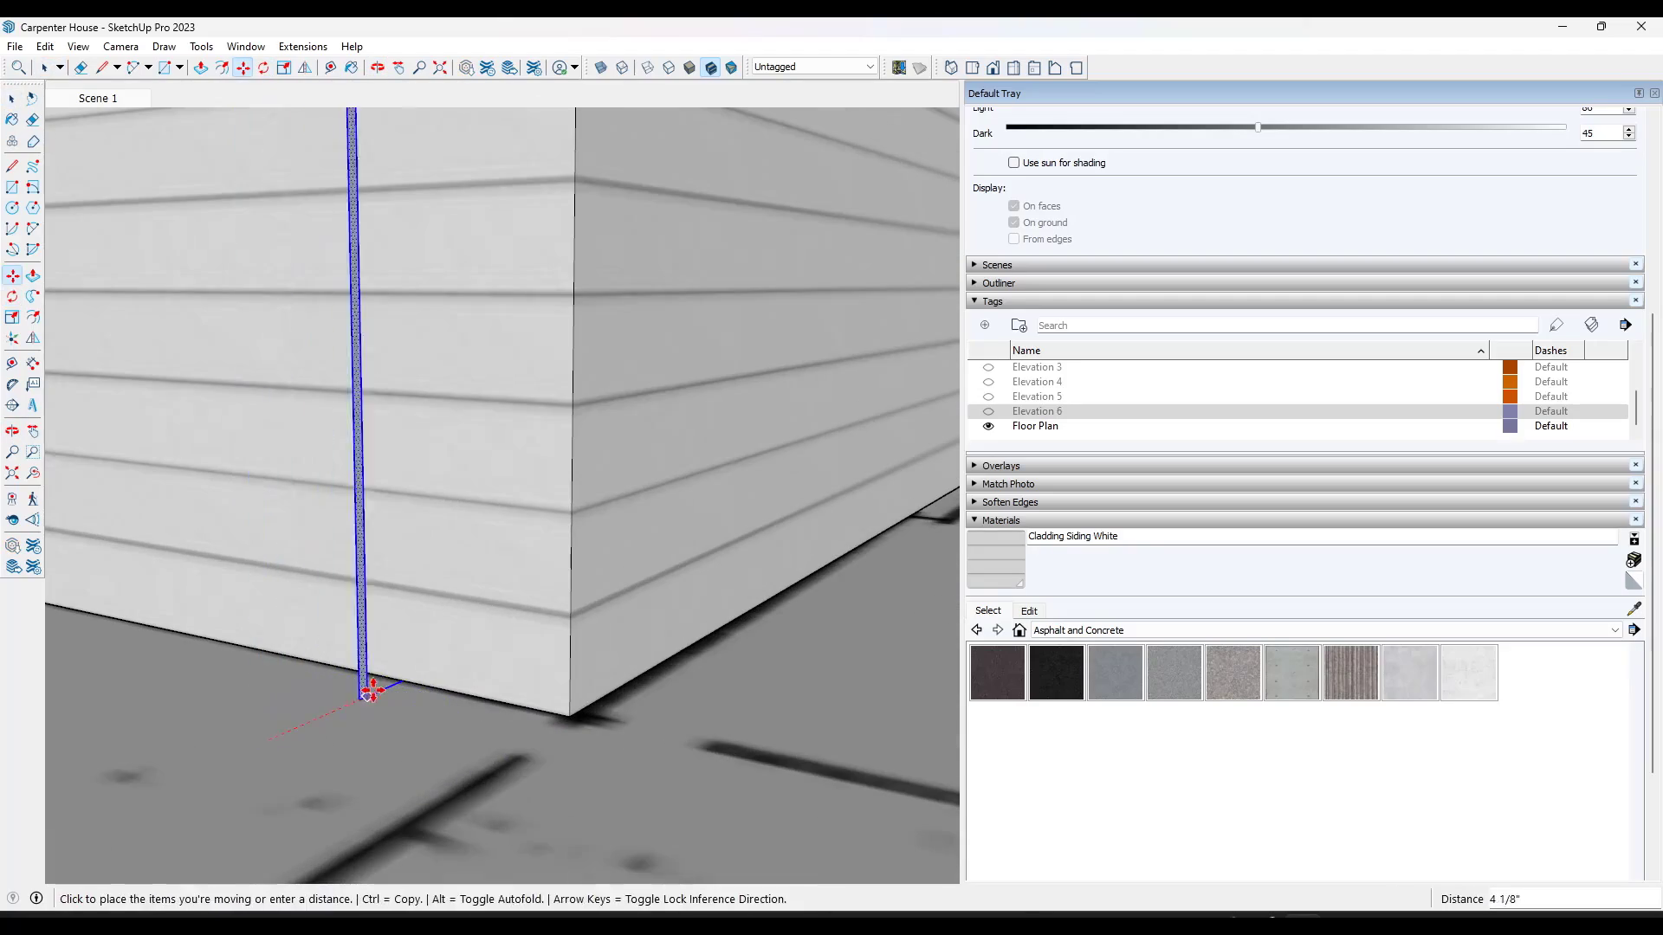
click(378, 692)
Extrude the corner board profile around the house corner with Follow Me and mirror a copy about the gable's centre plane.
key(l)
click(32, 299)
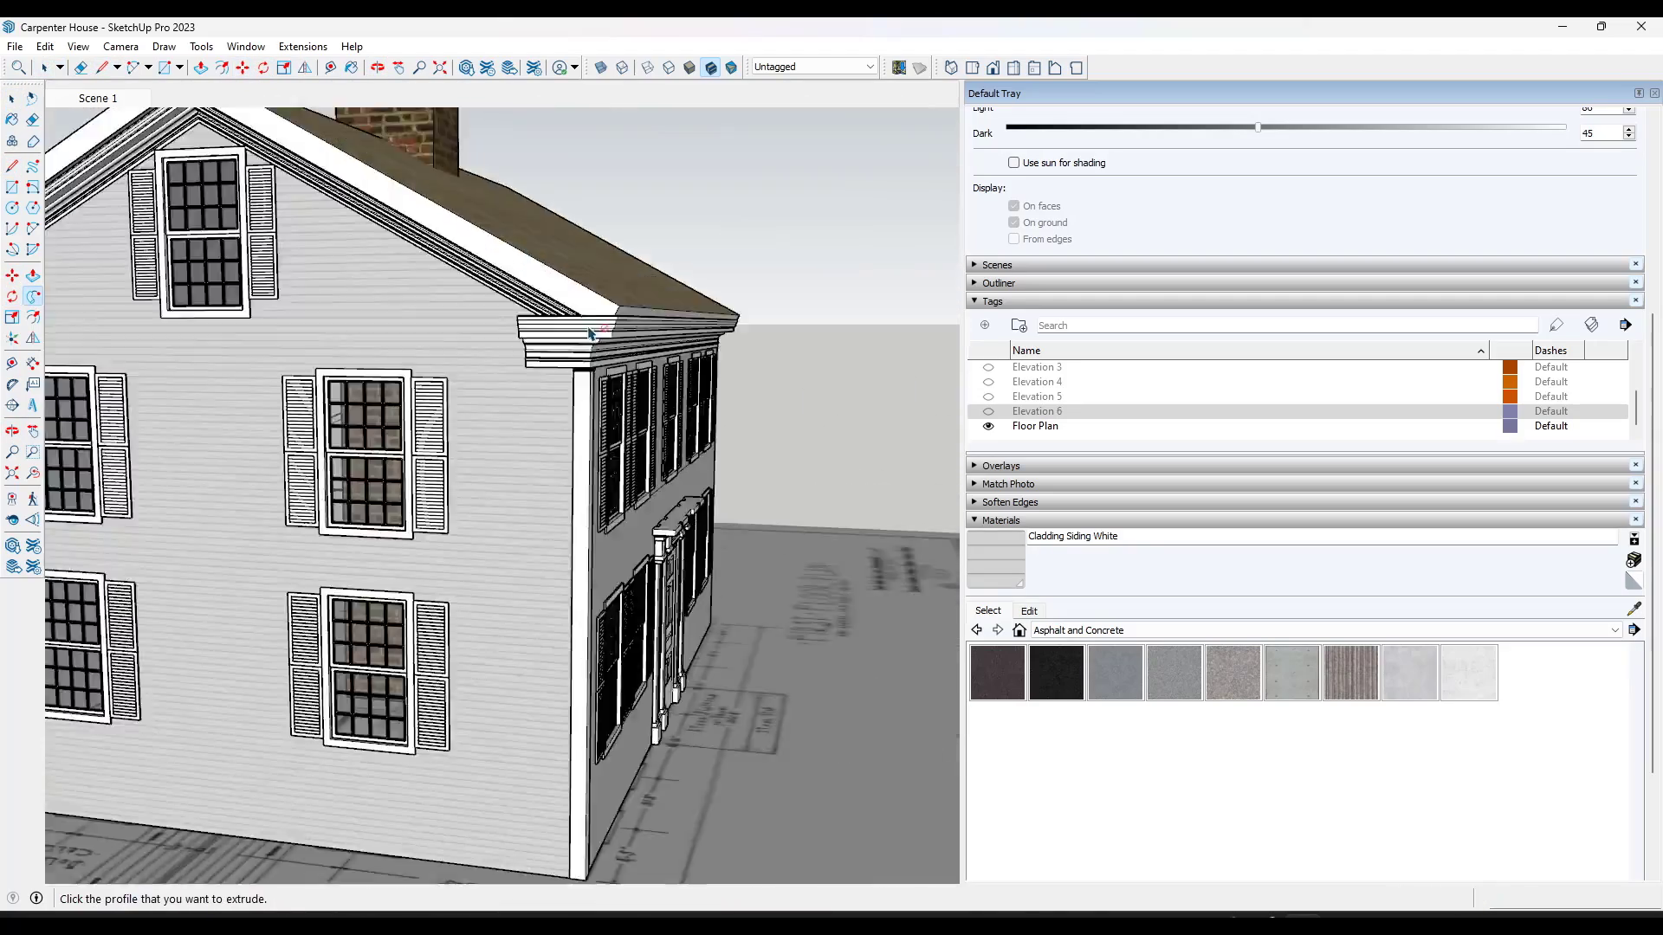
click(305, 68)
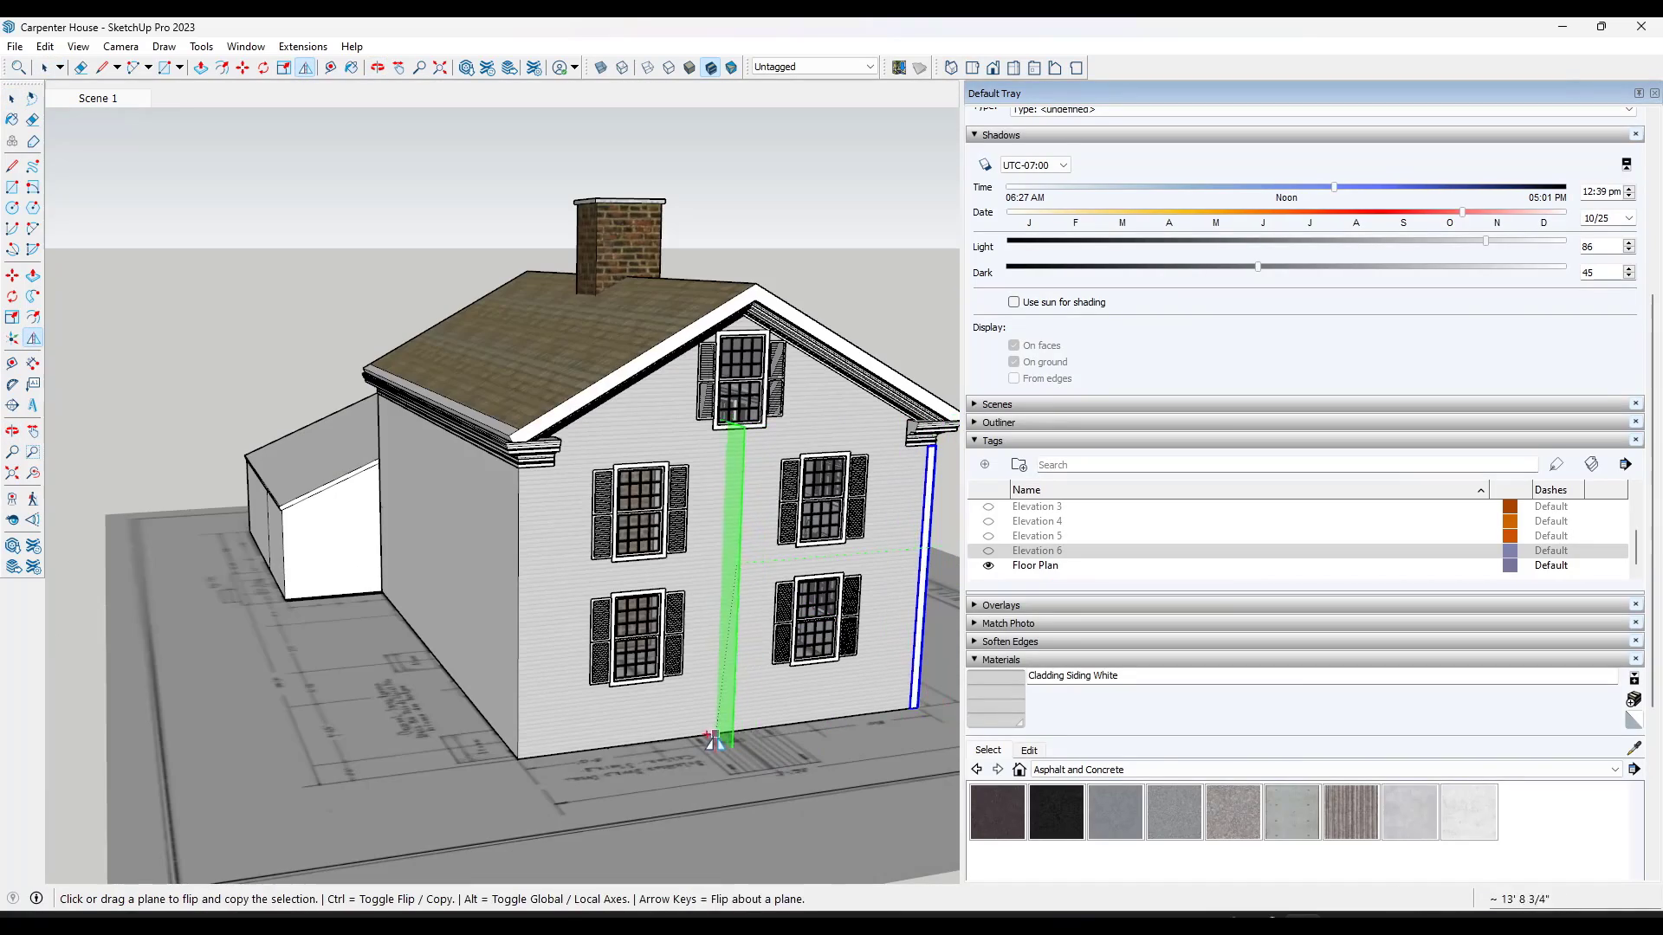
middle_drag(756, 289, 866, 561)
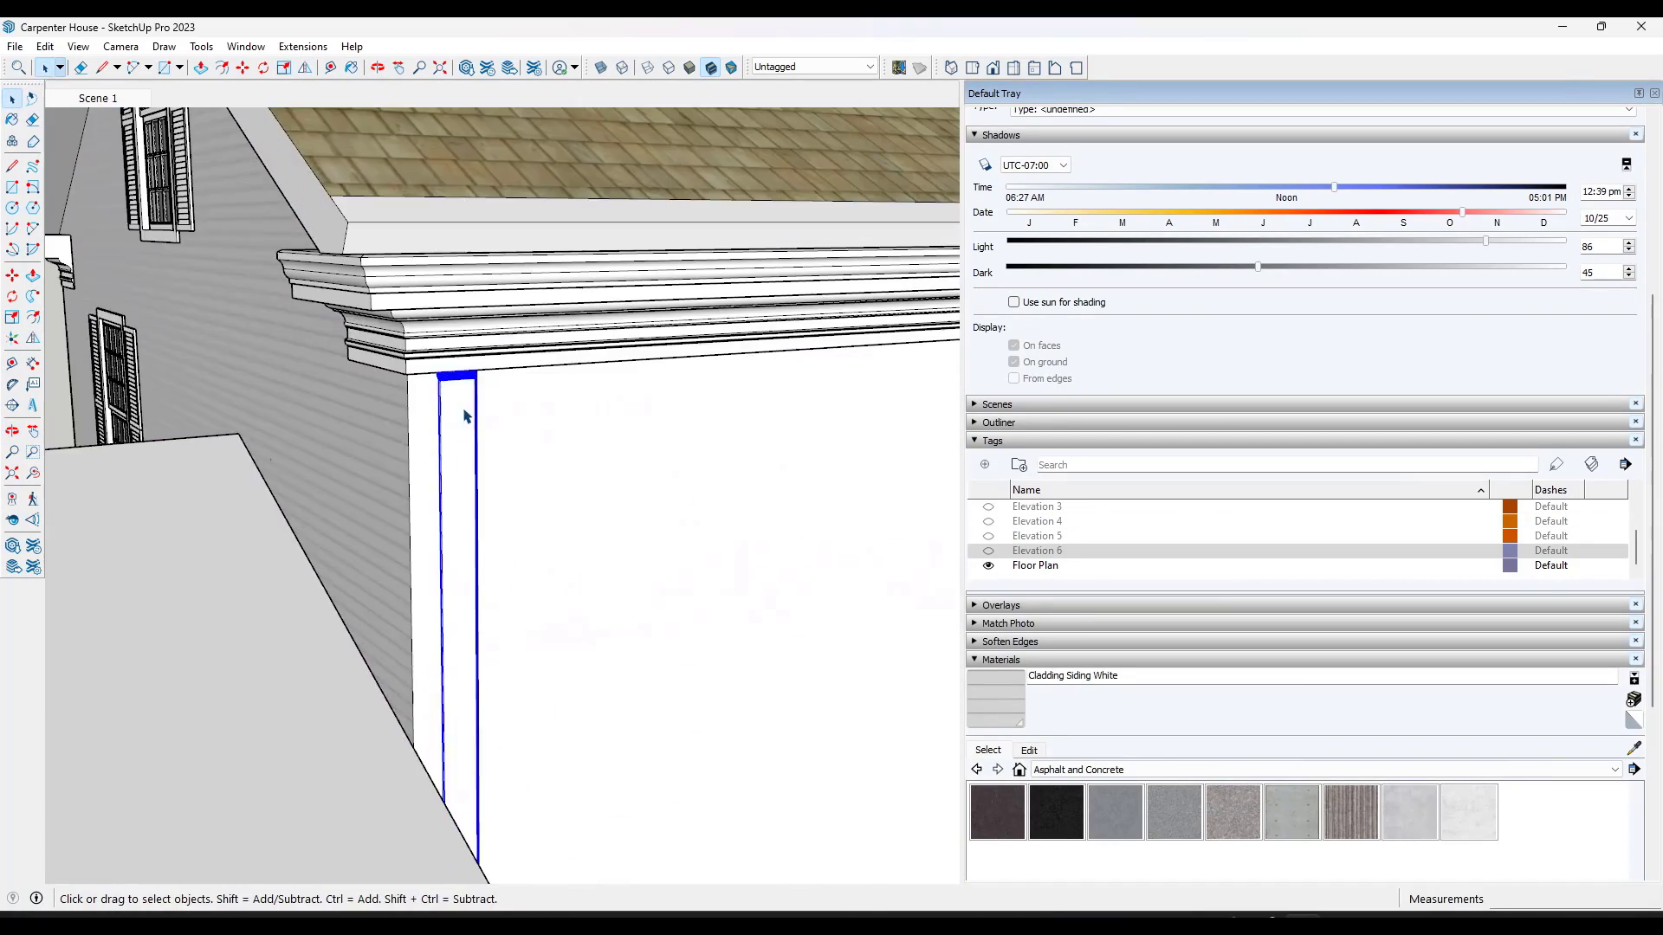
Move the selected board at the rear corner by its upper edge along the wall beneath the cornice.
key(m)
click(461, 346)
scroll(345, 502, up, 3)
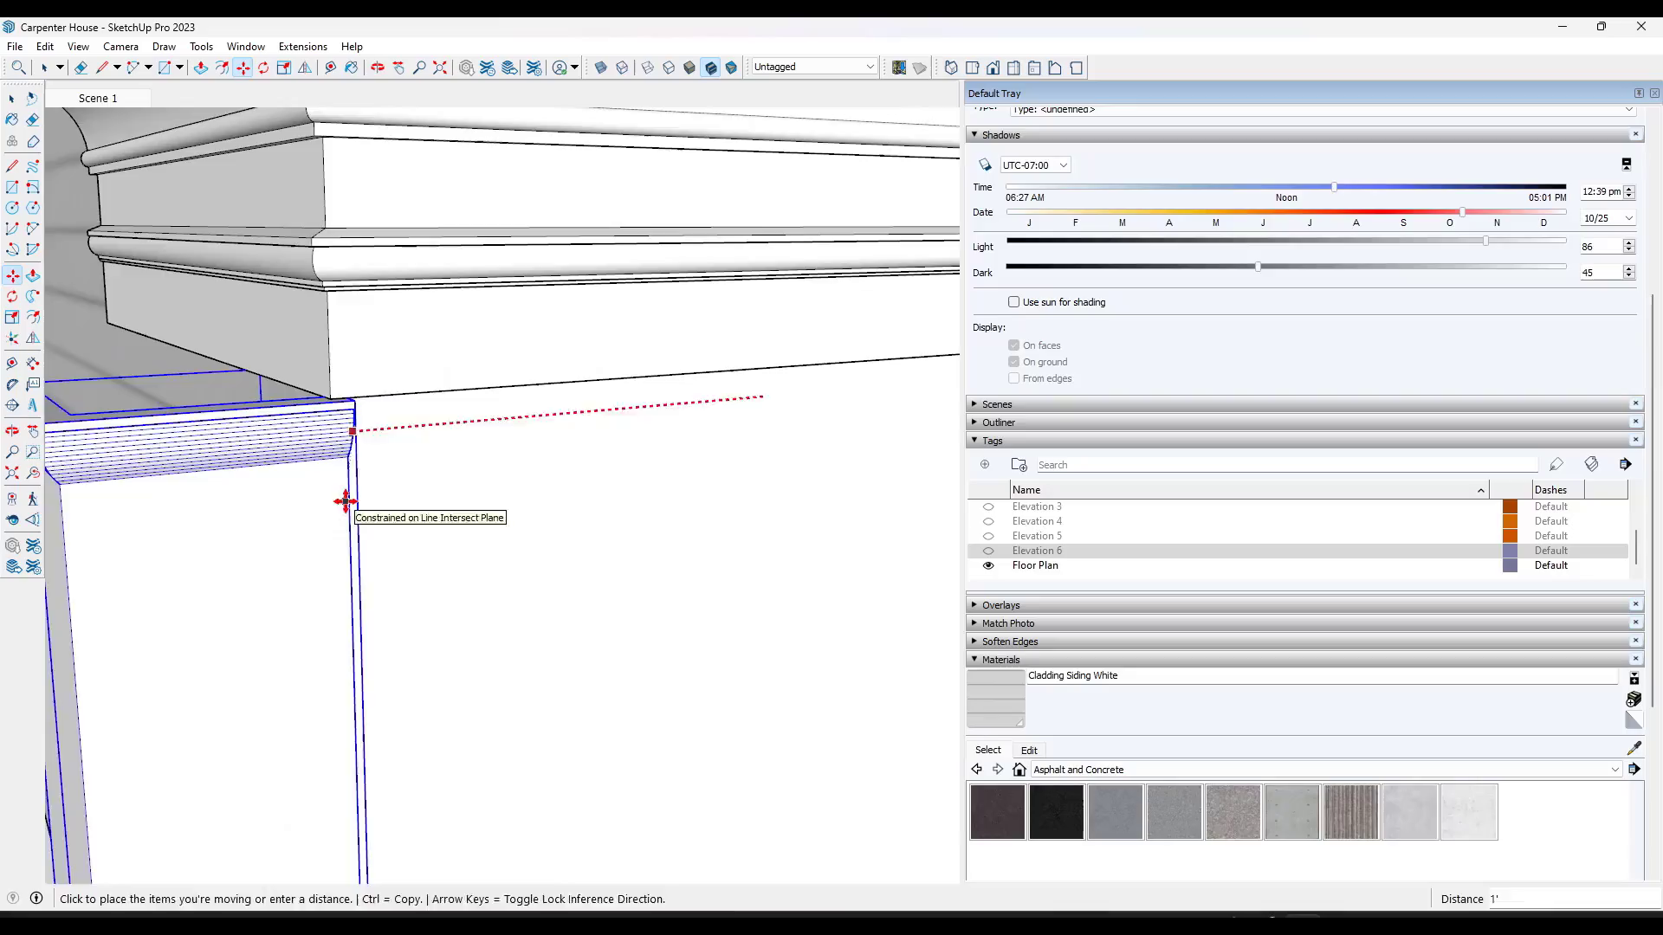
scroll(164, 464, down, 5)
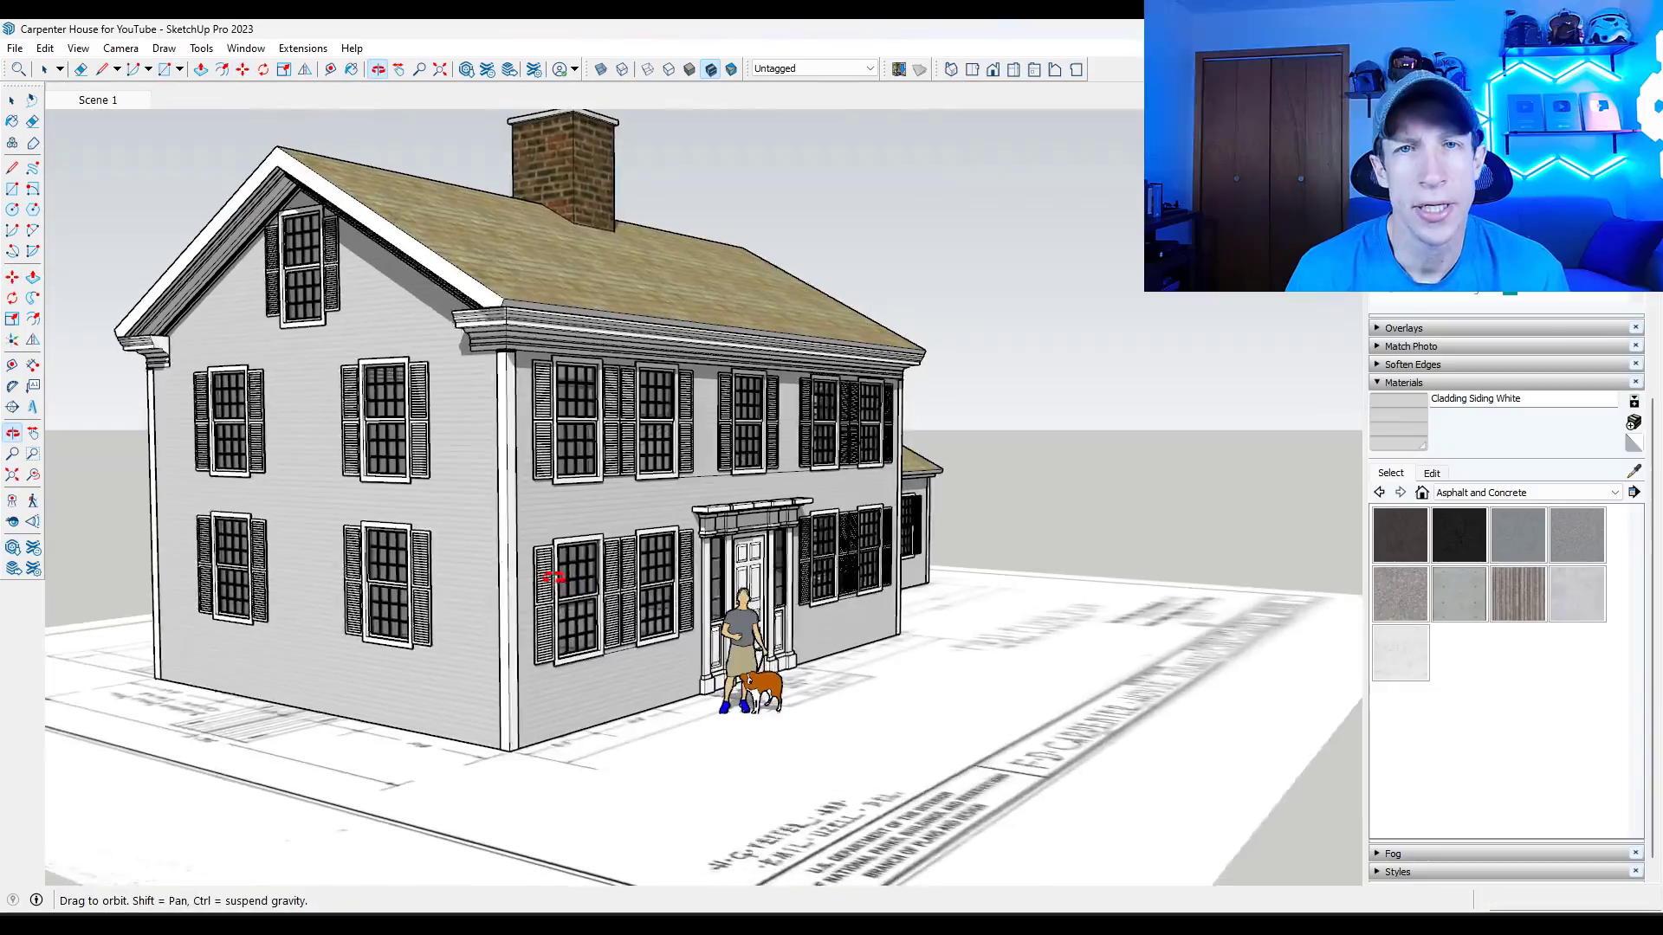
middle_drag(564, 568, 463, 548)
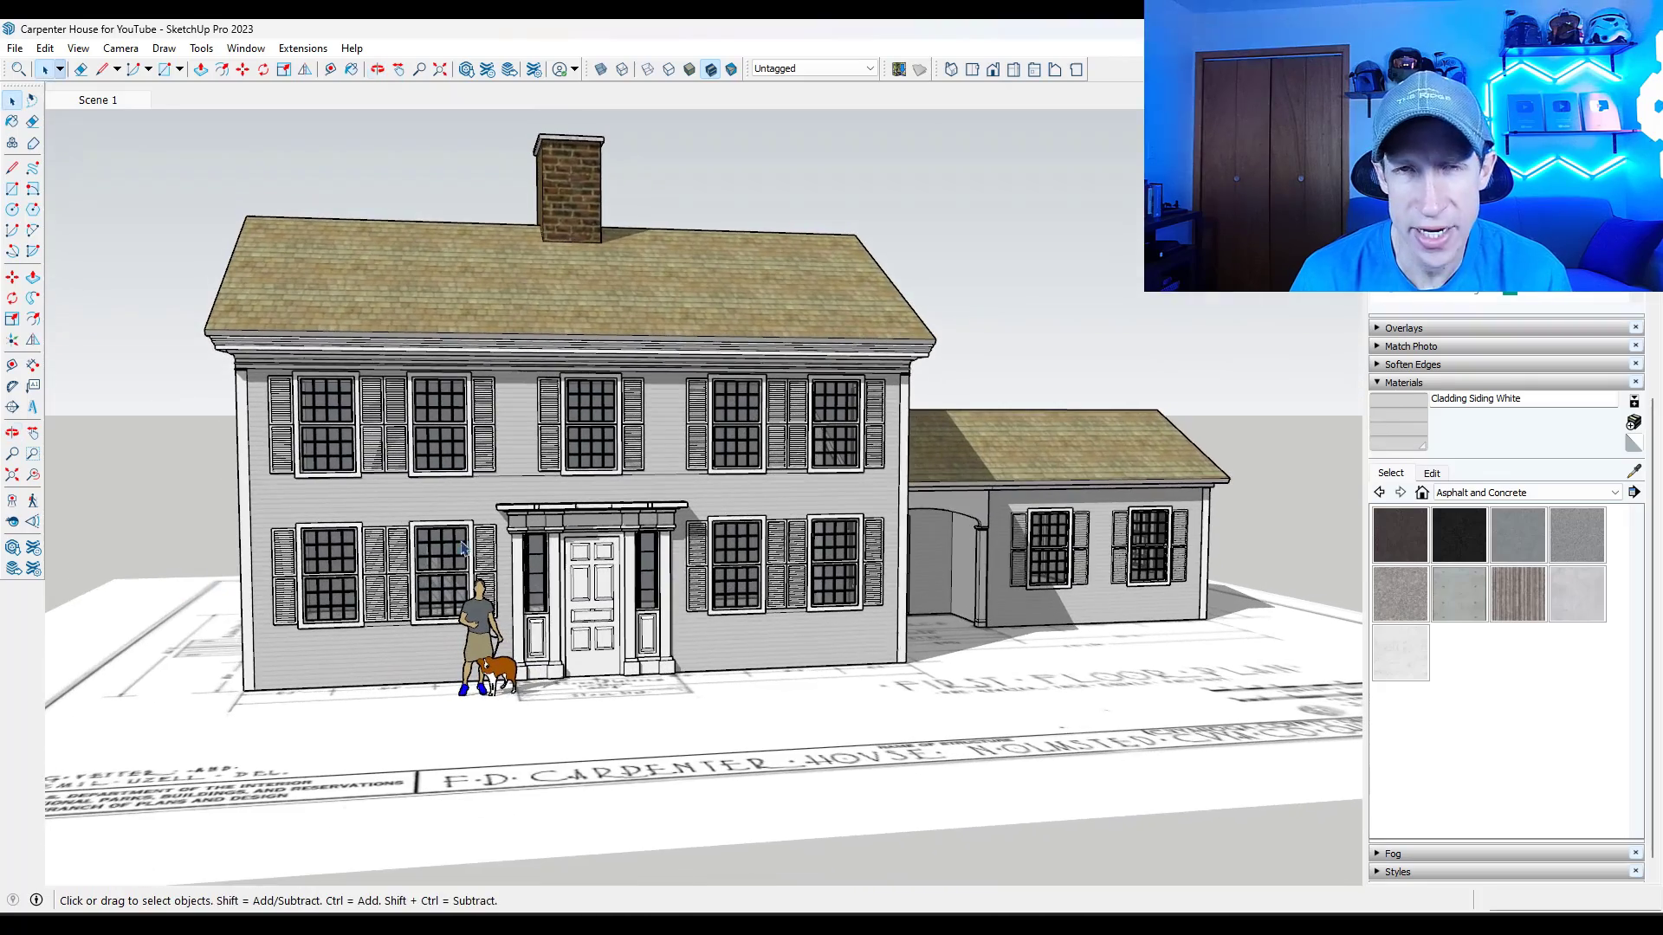